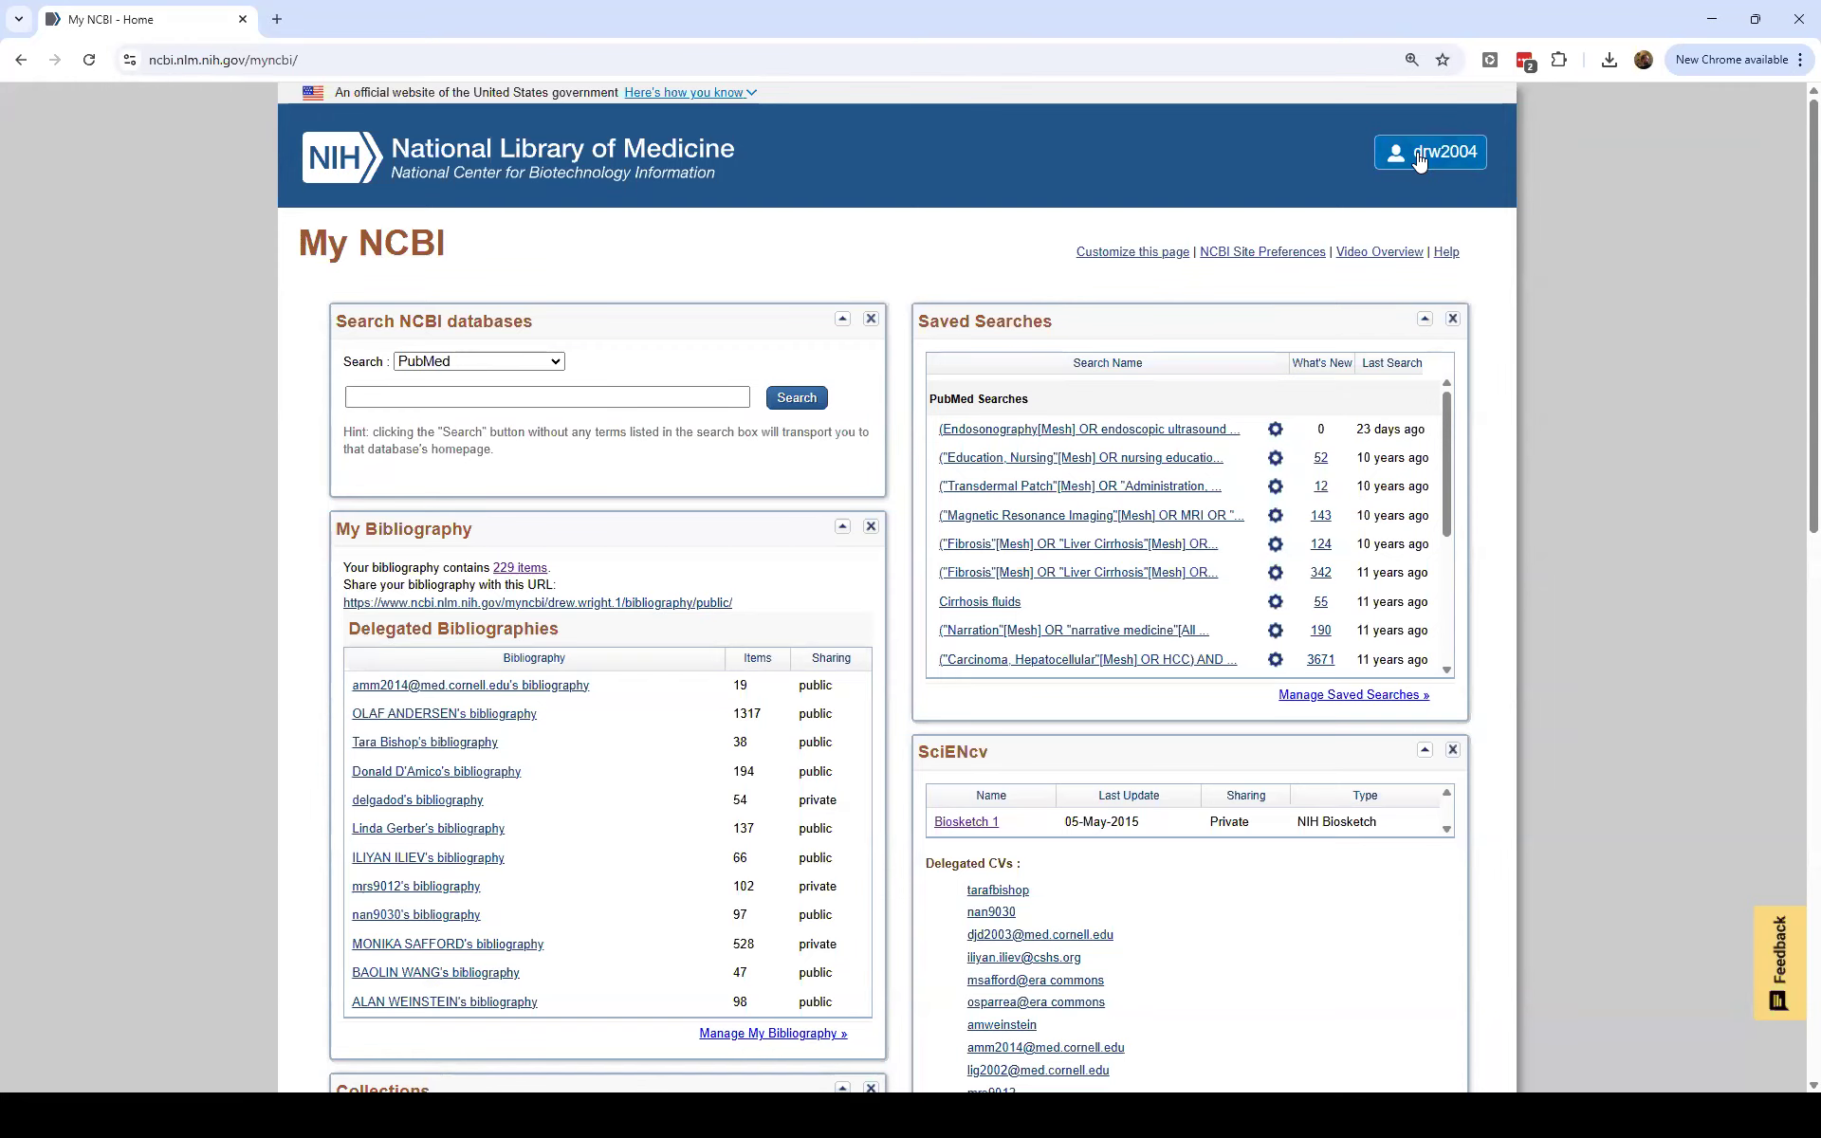
Open the NCBI account settings and go to the Delegates section.
{"action": "left_click", "coordinate": [1423, 353]}
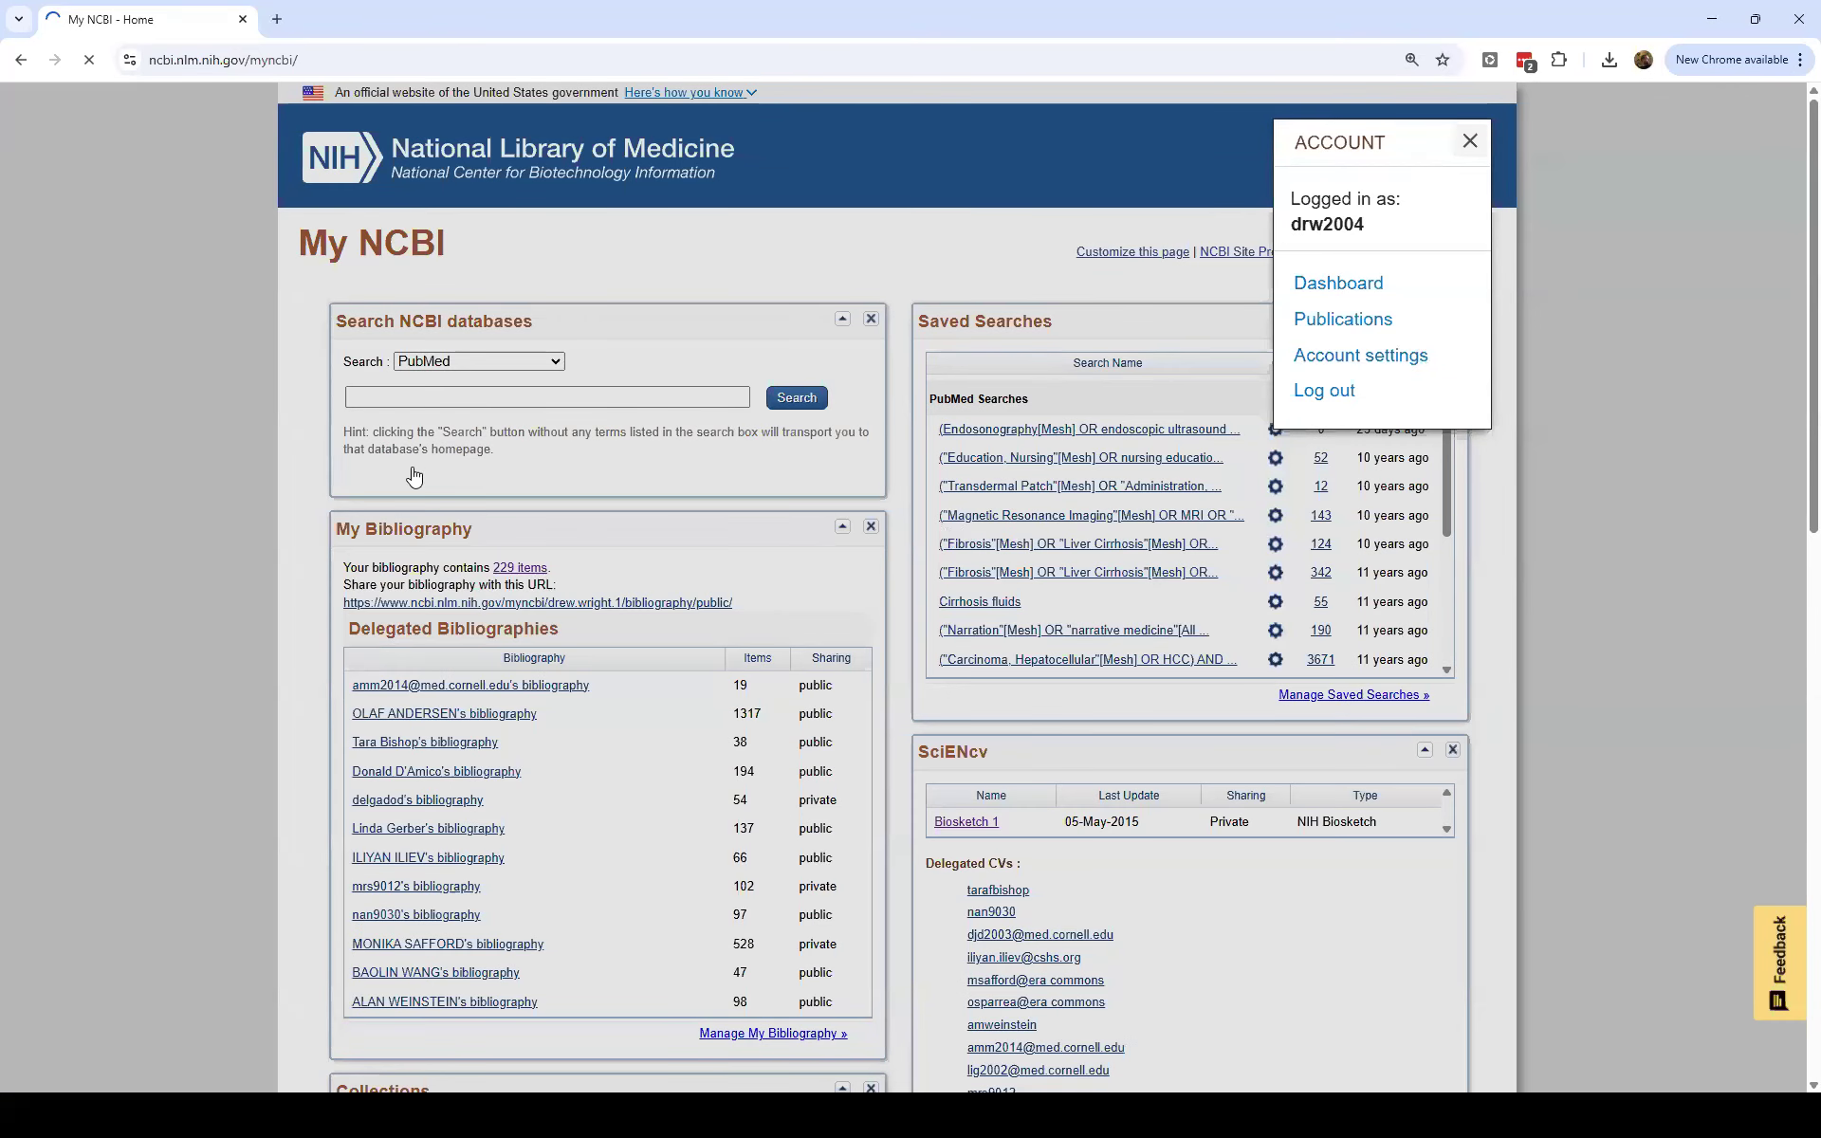
{"action": "scroll", "coordinate": [322, 465], "scroll_direction": "down", "scroll_amount": 2}
{"action": "scroll", "coordinate": [322, 465], "scroll_direction": "down", "scroll_amount": 12}
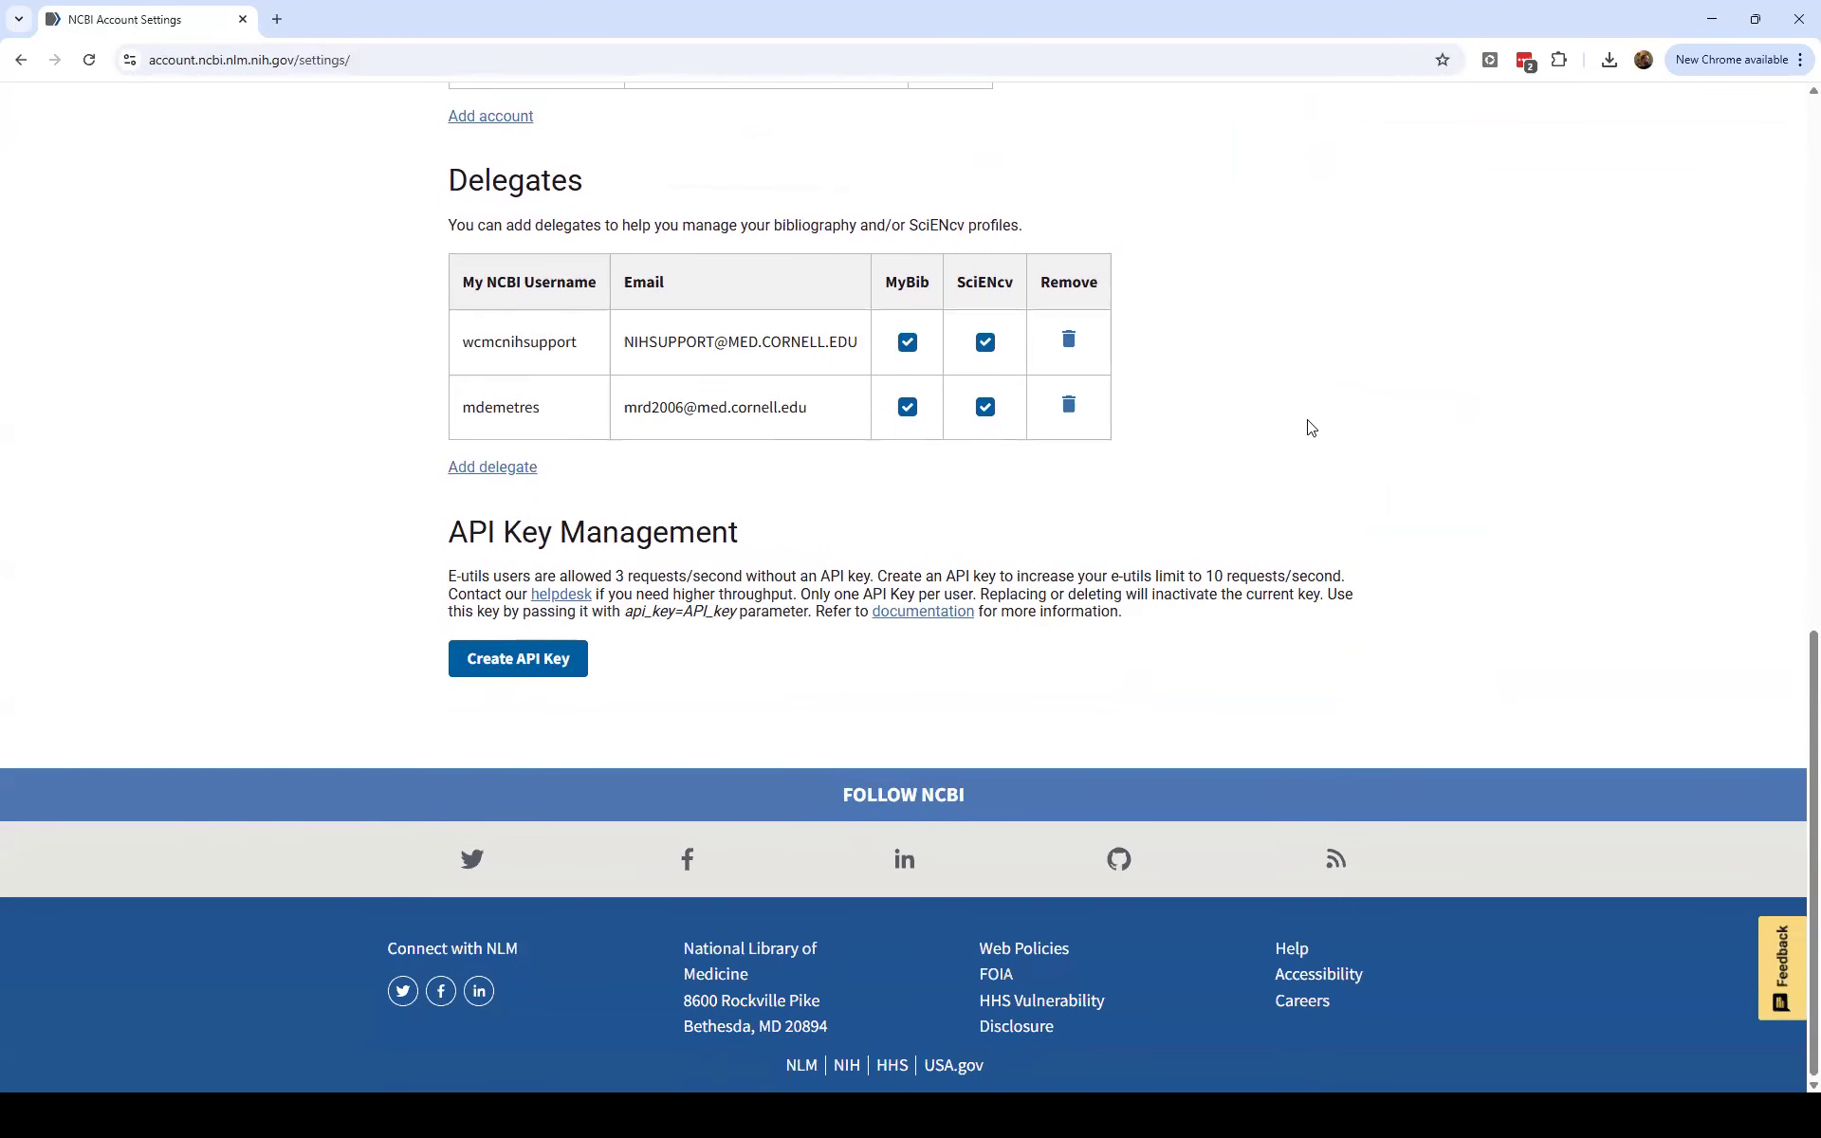
{"action": "scroll", "coordinate": [1306, 423], "scroll_direction": "up", "scroll_amount": 2}
Add a new delegate by entering the delegate's email address and saving the invitation.
{"action": "left_click", "coordinate": [520, 664]}
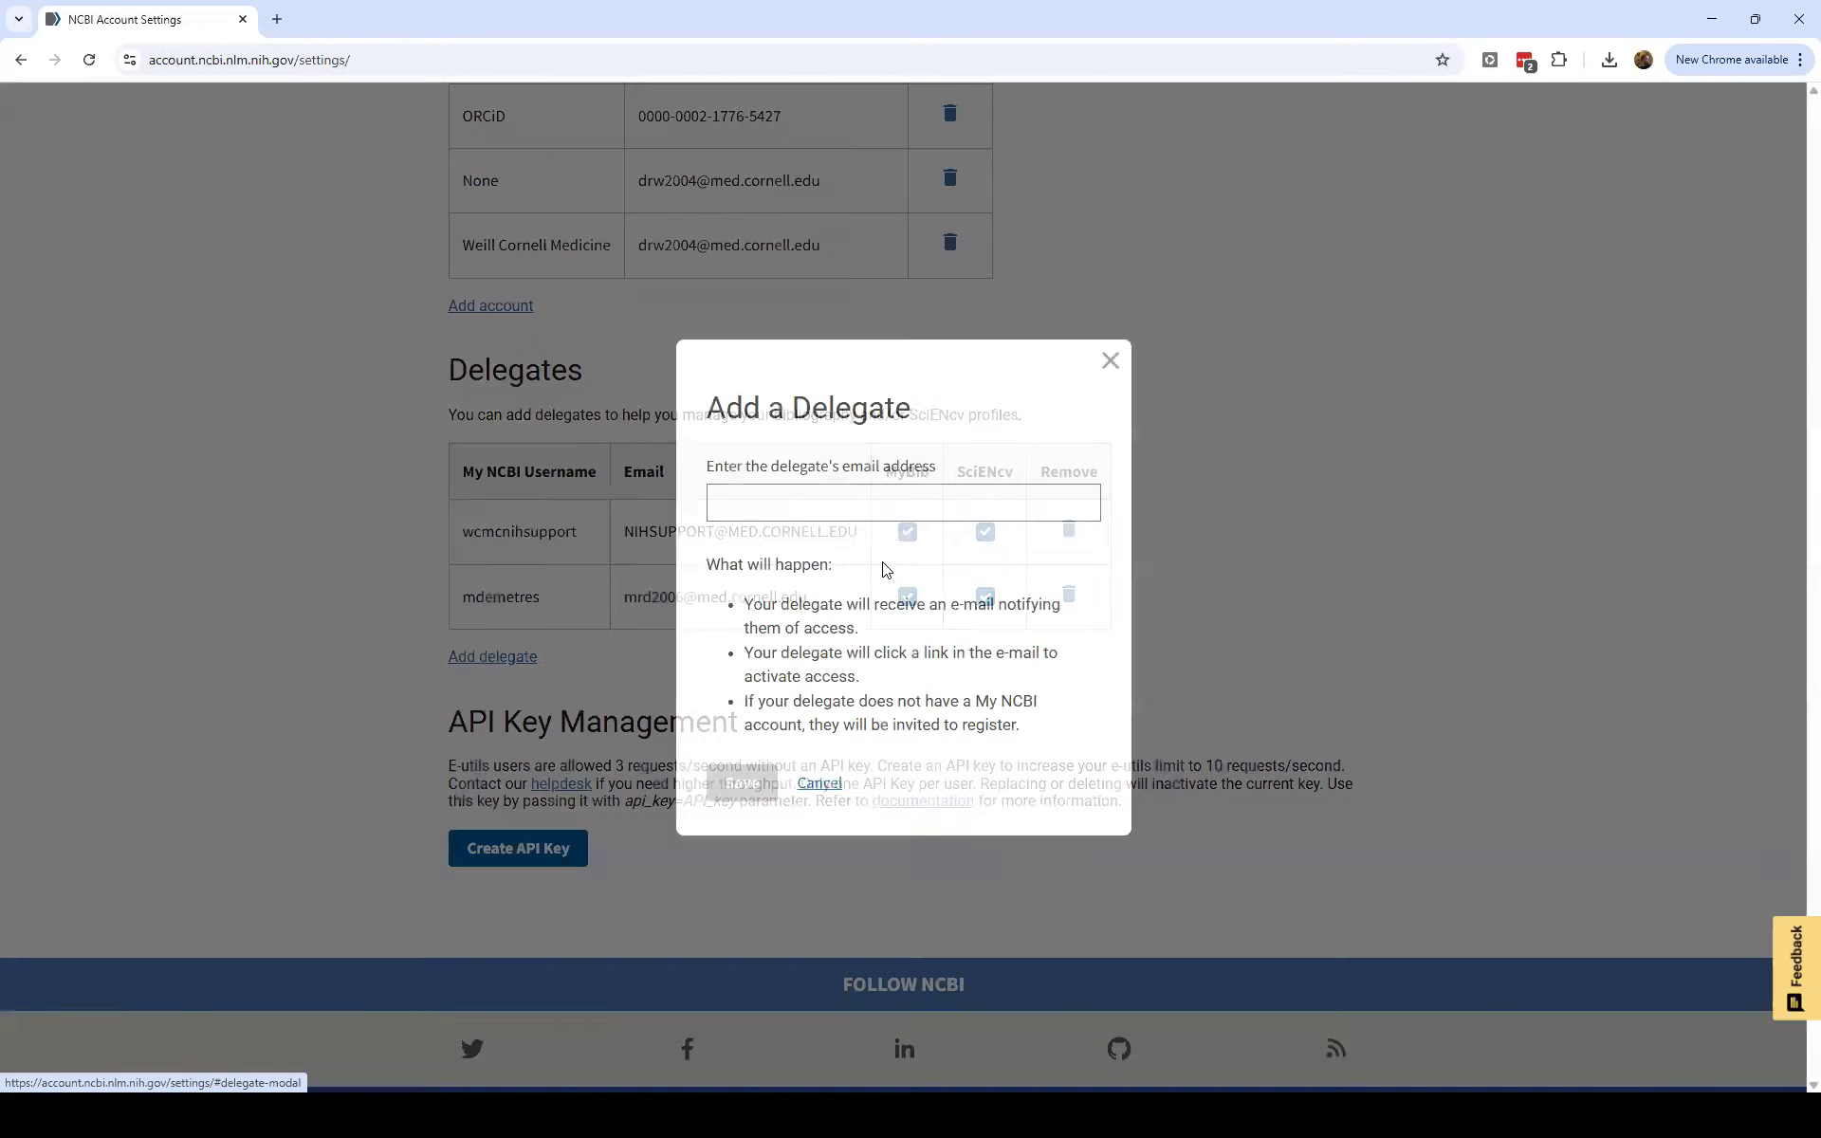
{"action": "left_click", "coordinate": [1109, 363]}
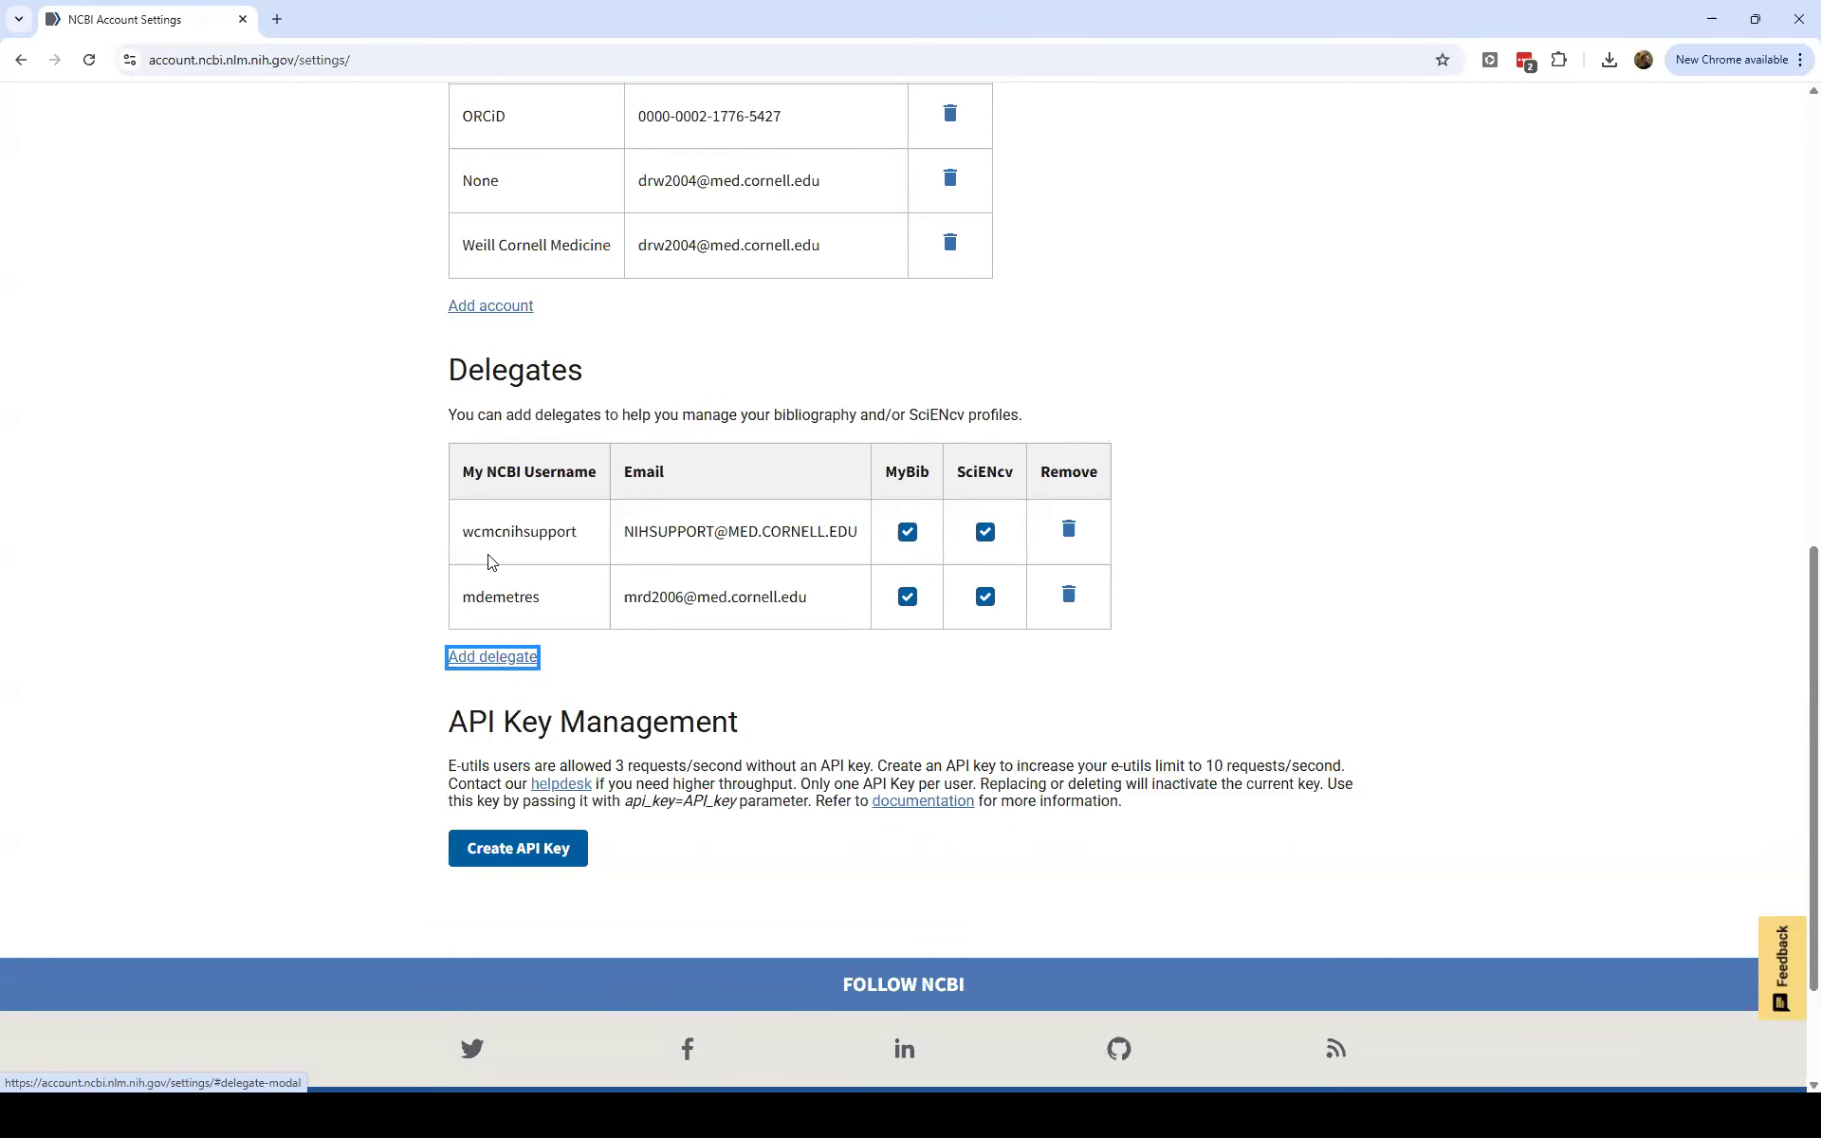
{"action": "left_click", "coordinate": [491, 660]}
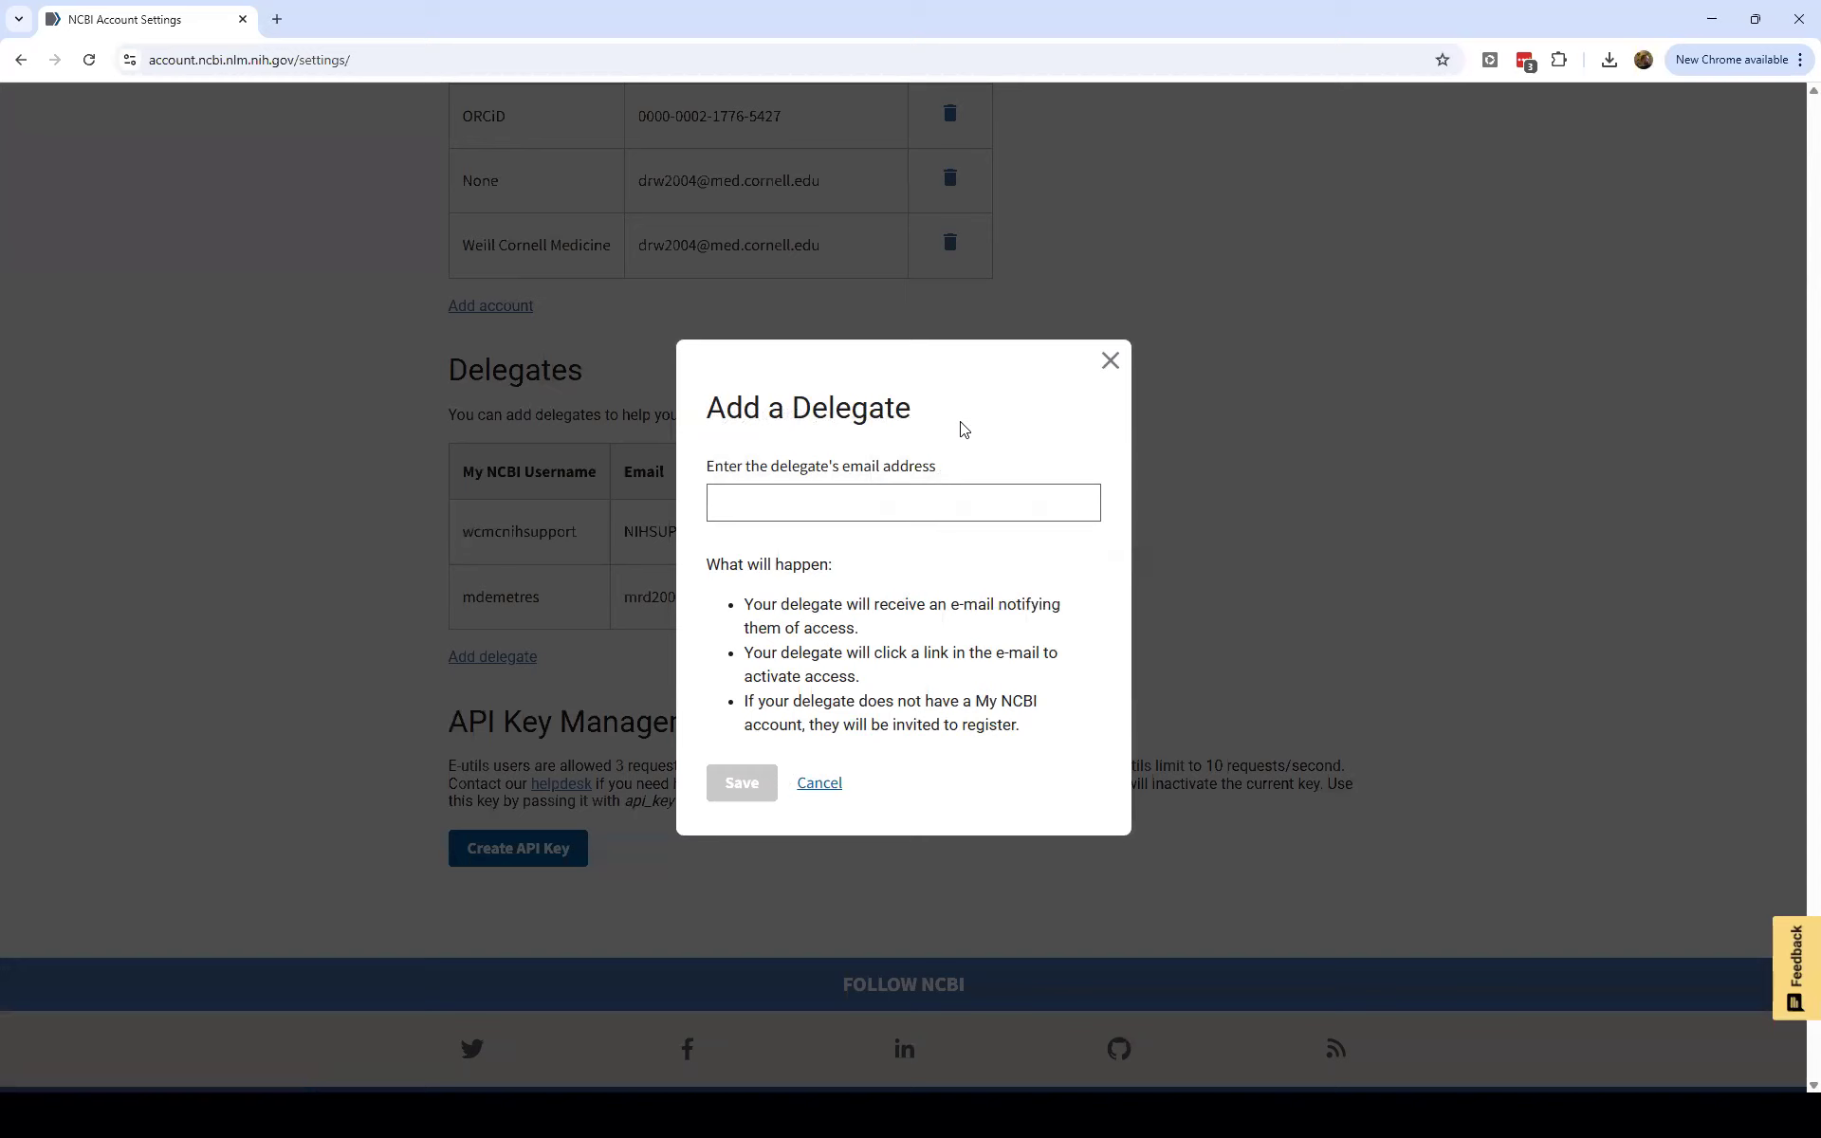
{"action": "key", "text": "Tab"}
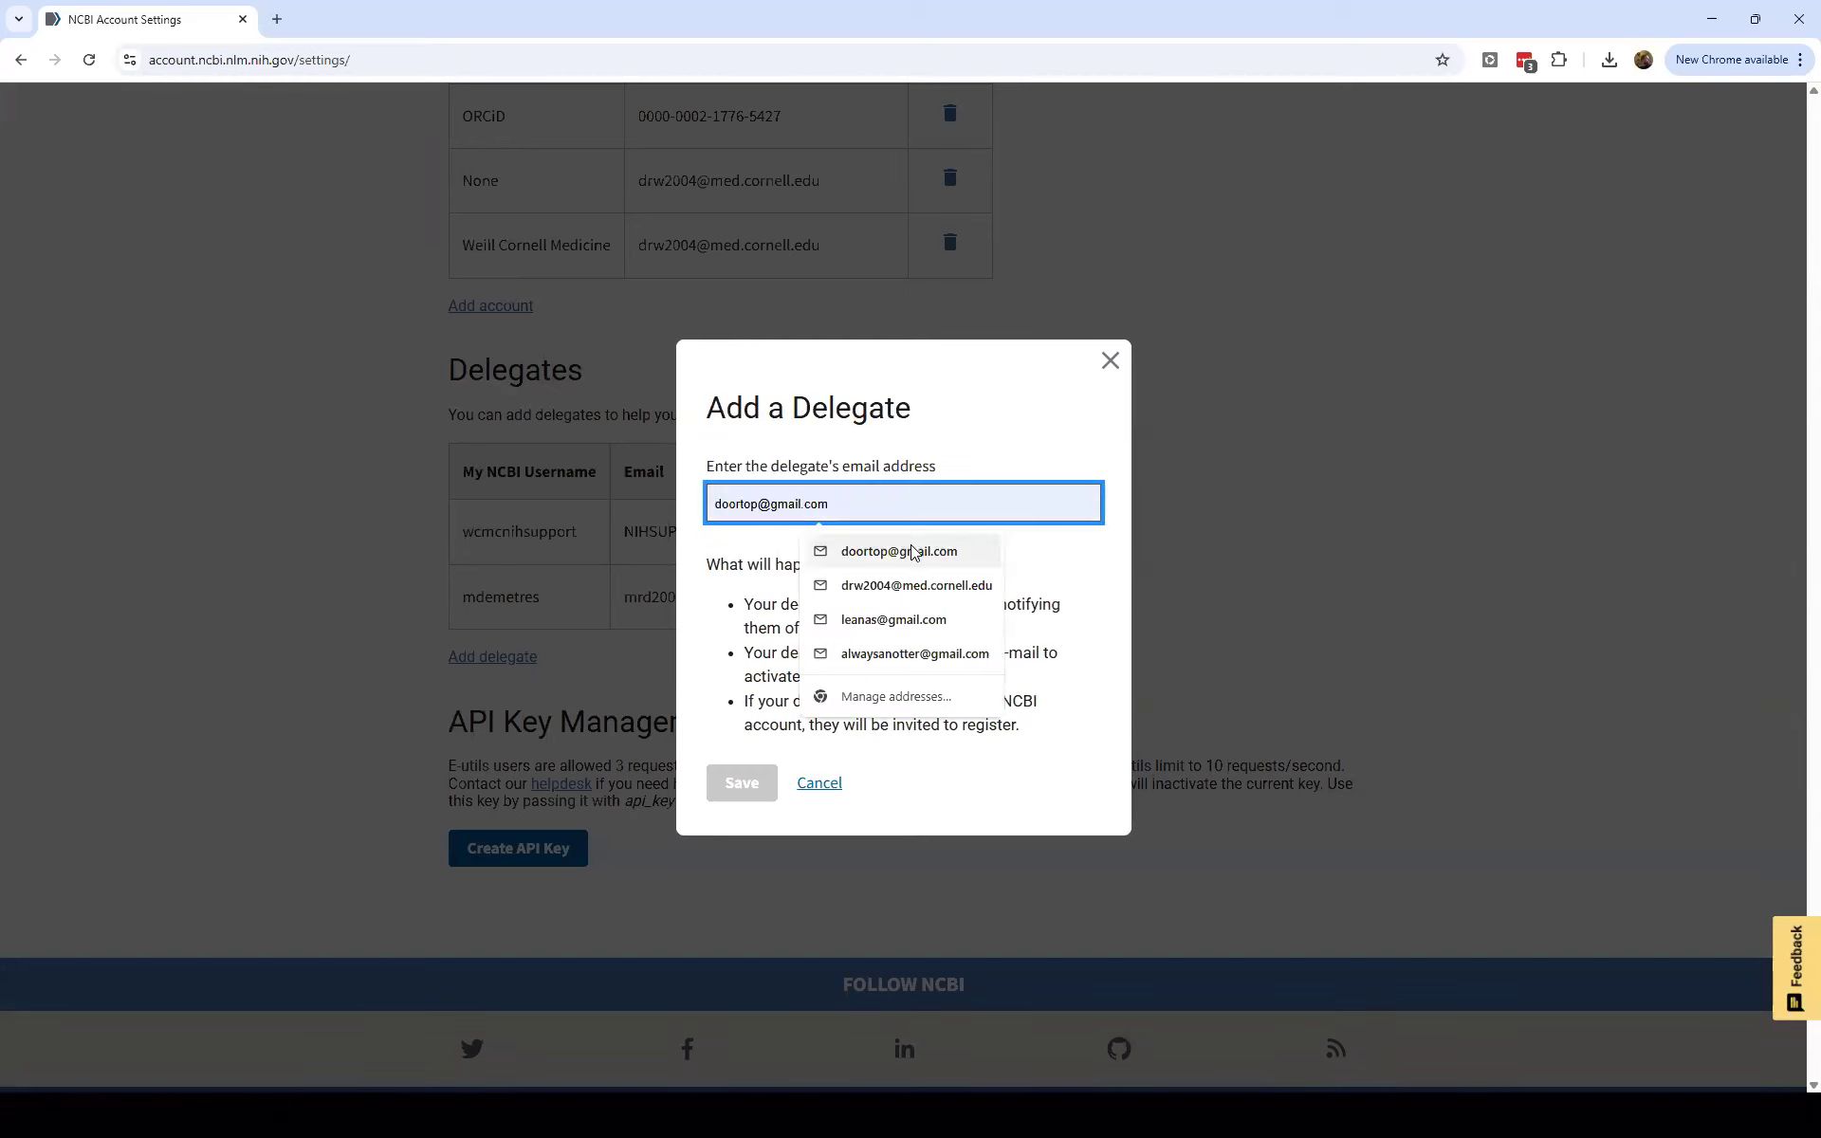
{"action": "left_click", "coordinate": [754, 795]}
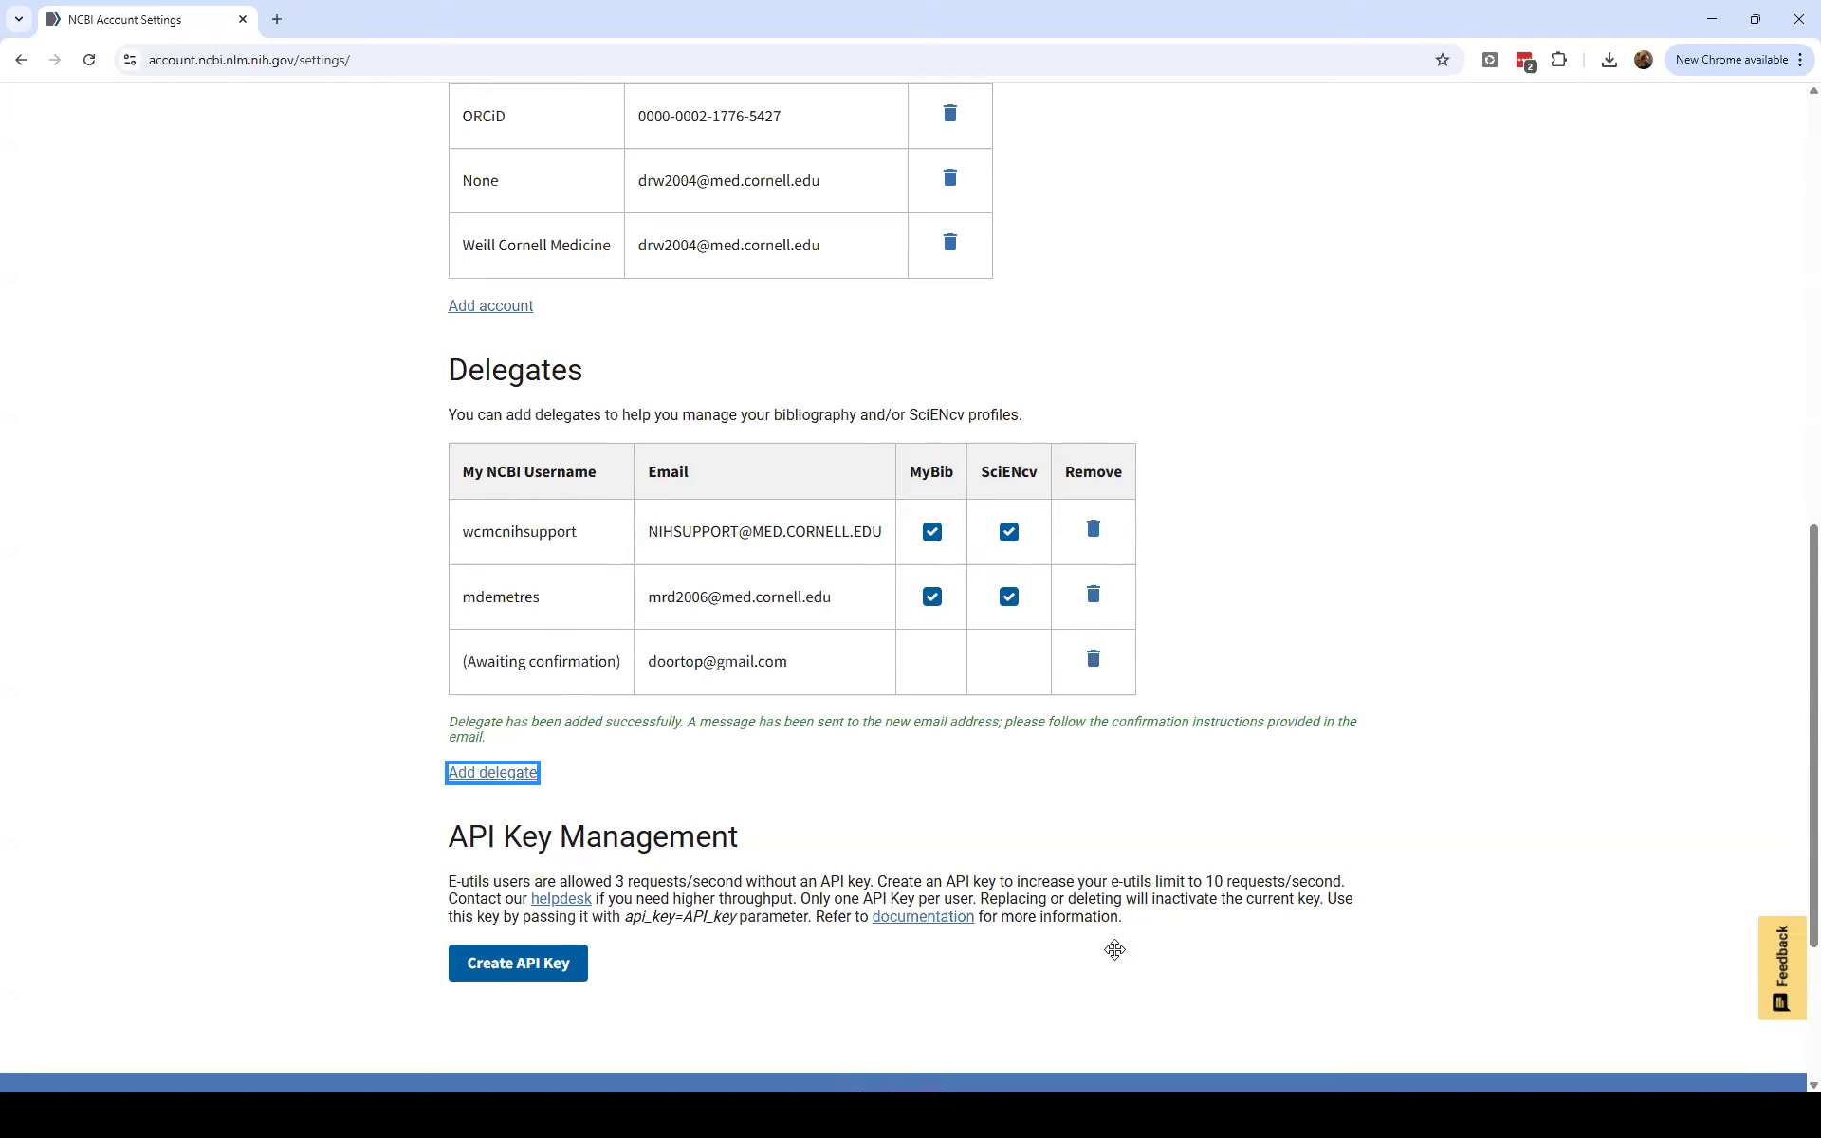
{"action": "left_click", "coordinate": [1314, 738]}
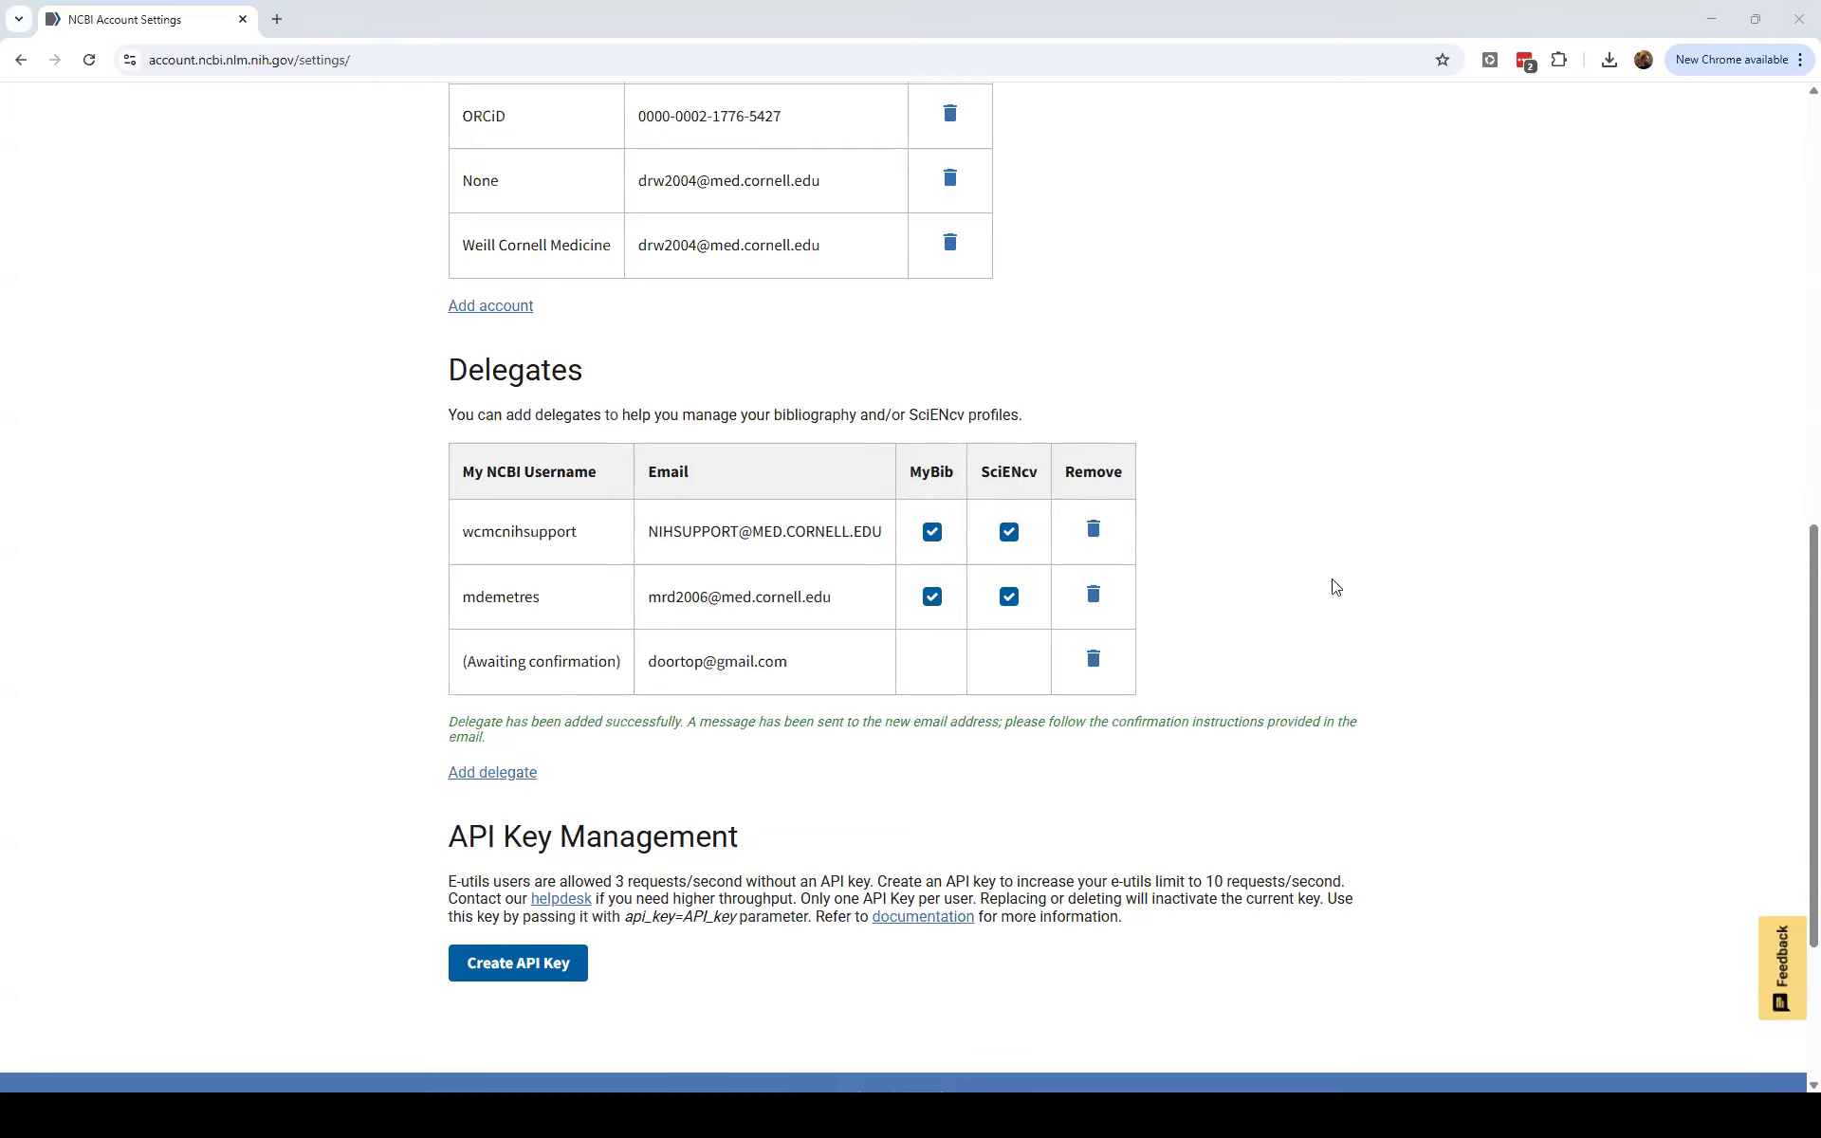
Review the linked accounts in the NCBI account settings and go to My Bibliography.
{"action": "scroll", "coordinate": [1233, 654], "scroll_direction": "up", "scroll_amount": 4}
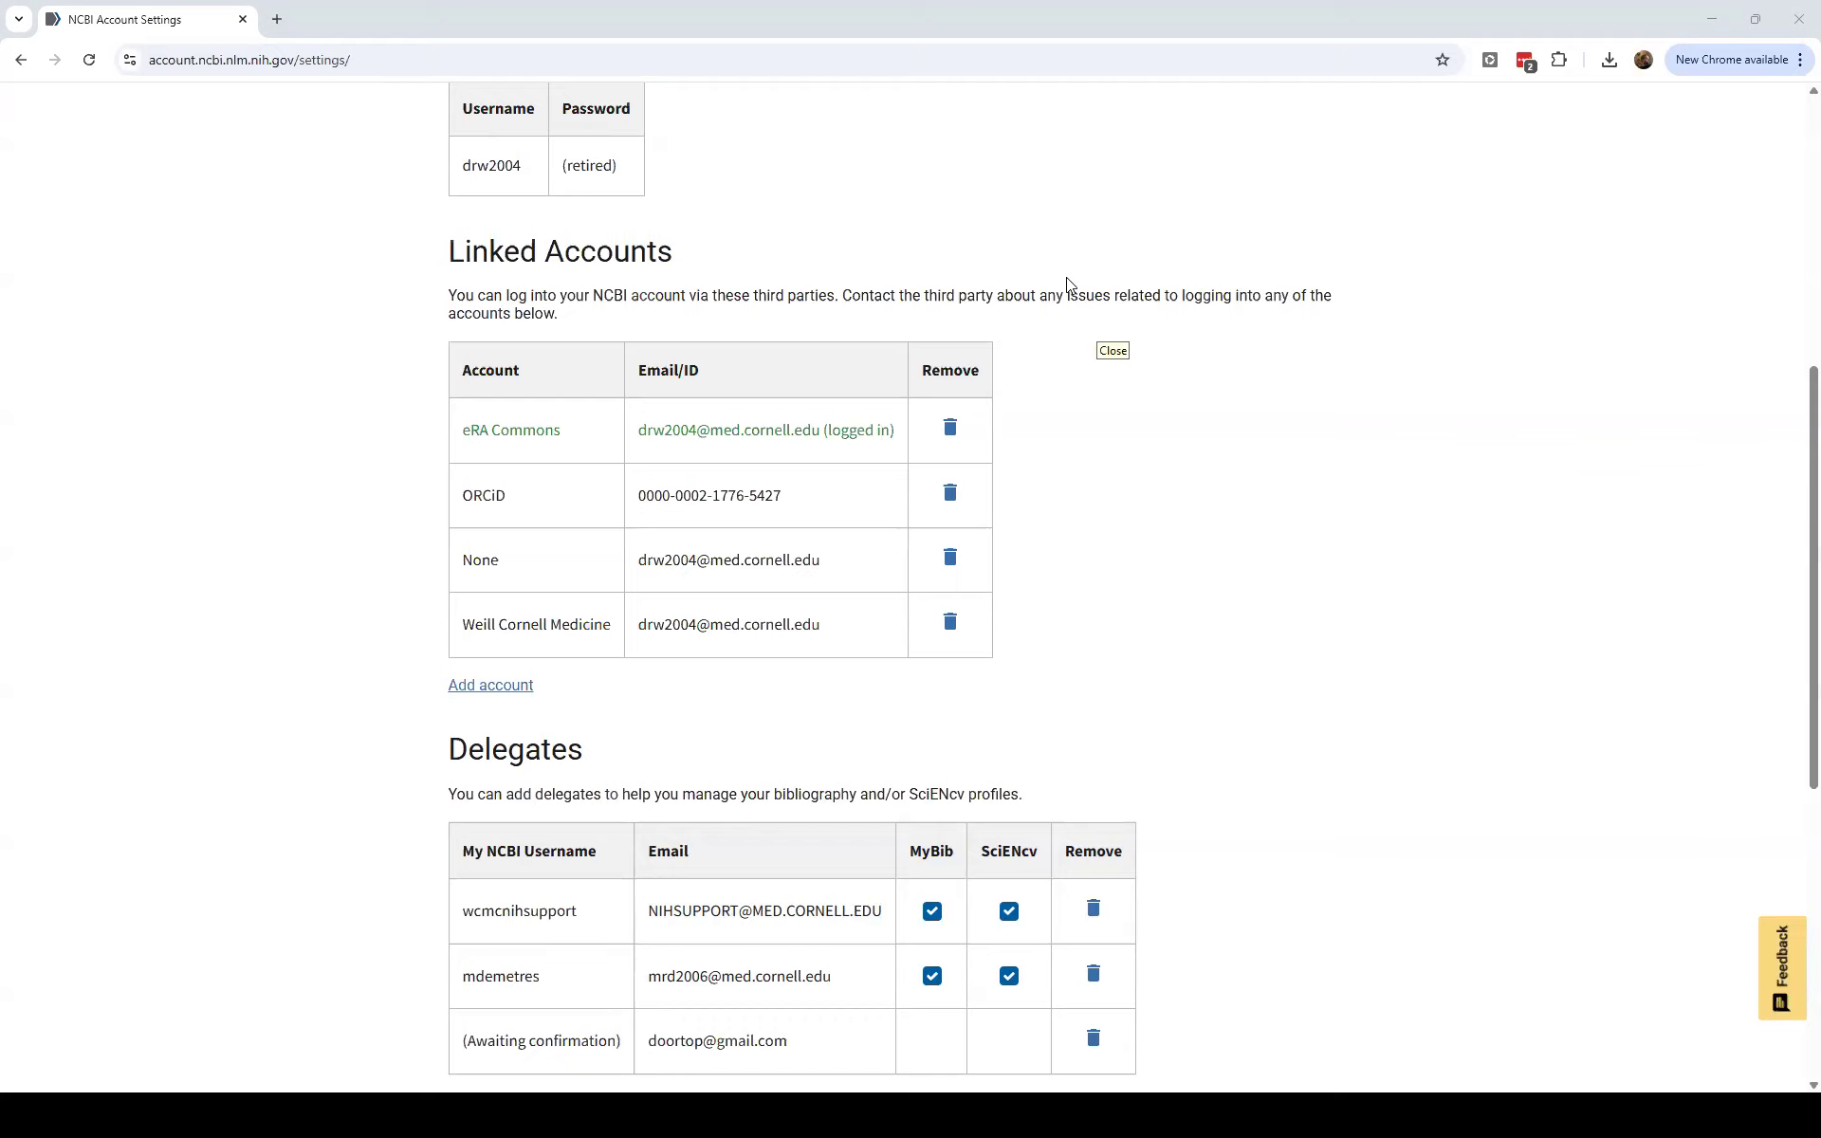
{"action": "scroll", "coordinate": [1363, 800], "scroll_direction": "down", "scroll_amount": 1}
{"action": "scroll", "coordinate": [1375, 758], "scroll_direction": "up", "scroll_amount": 3}
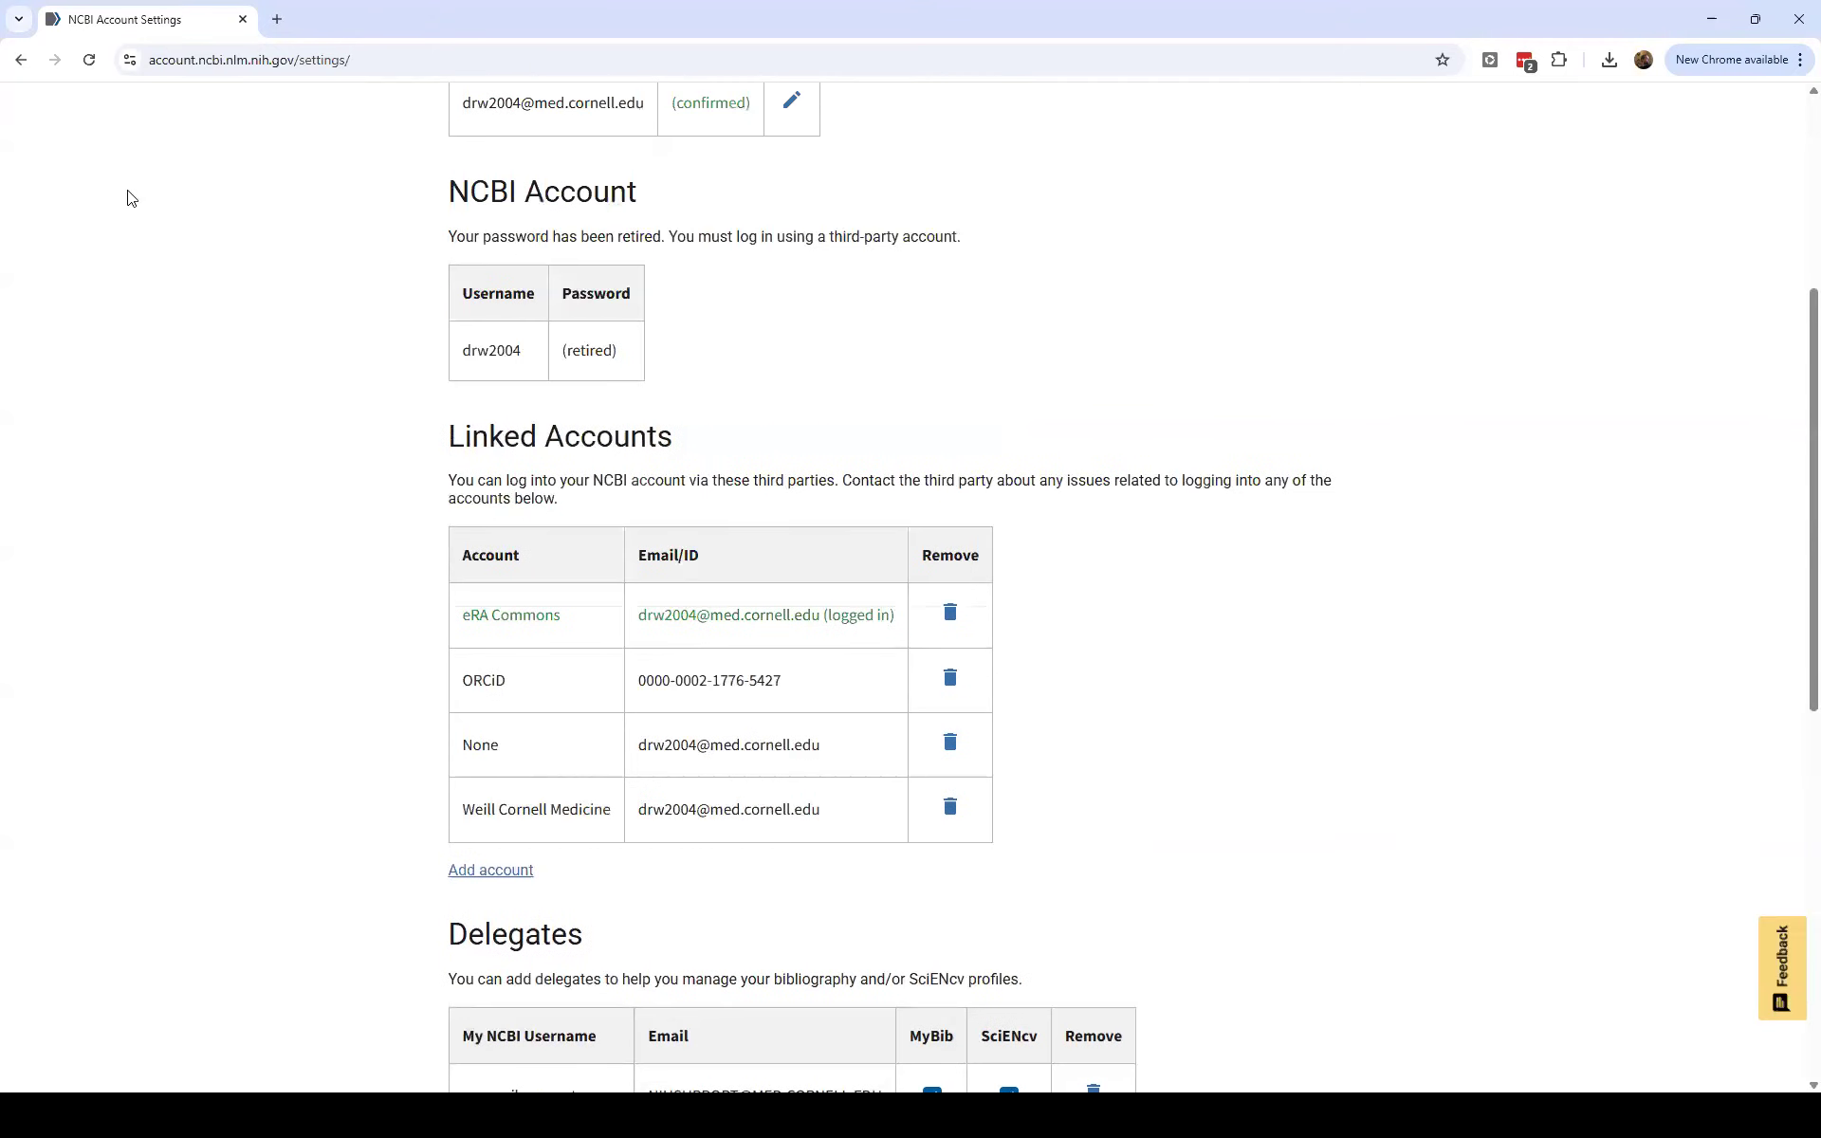
{"action": "scroll", "coordinate": [583, 197], "scroll_direction": "up", "scroll_amount": 5}
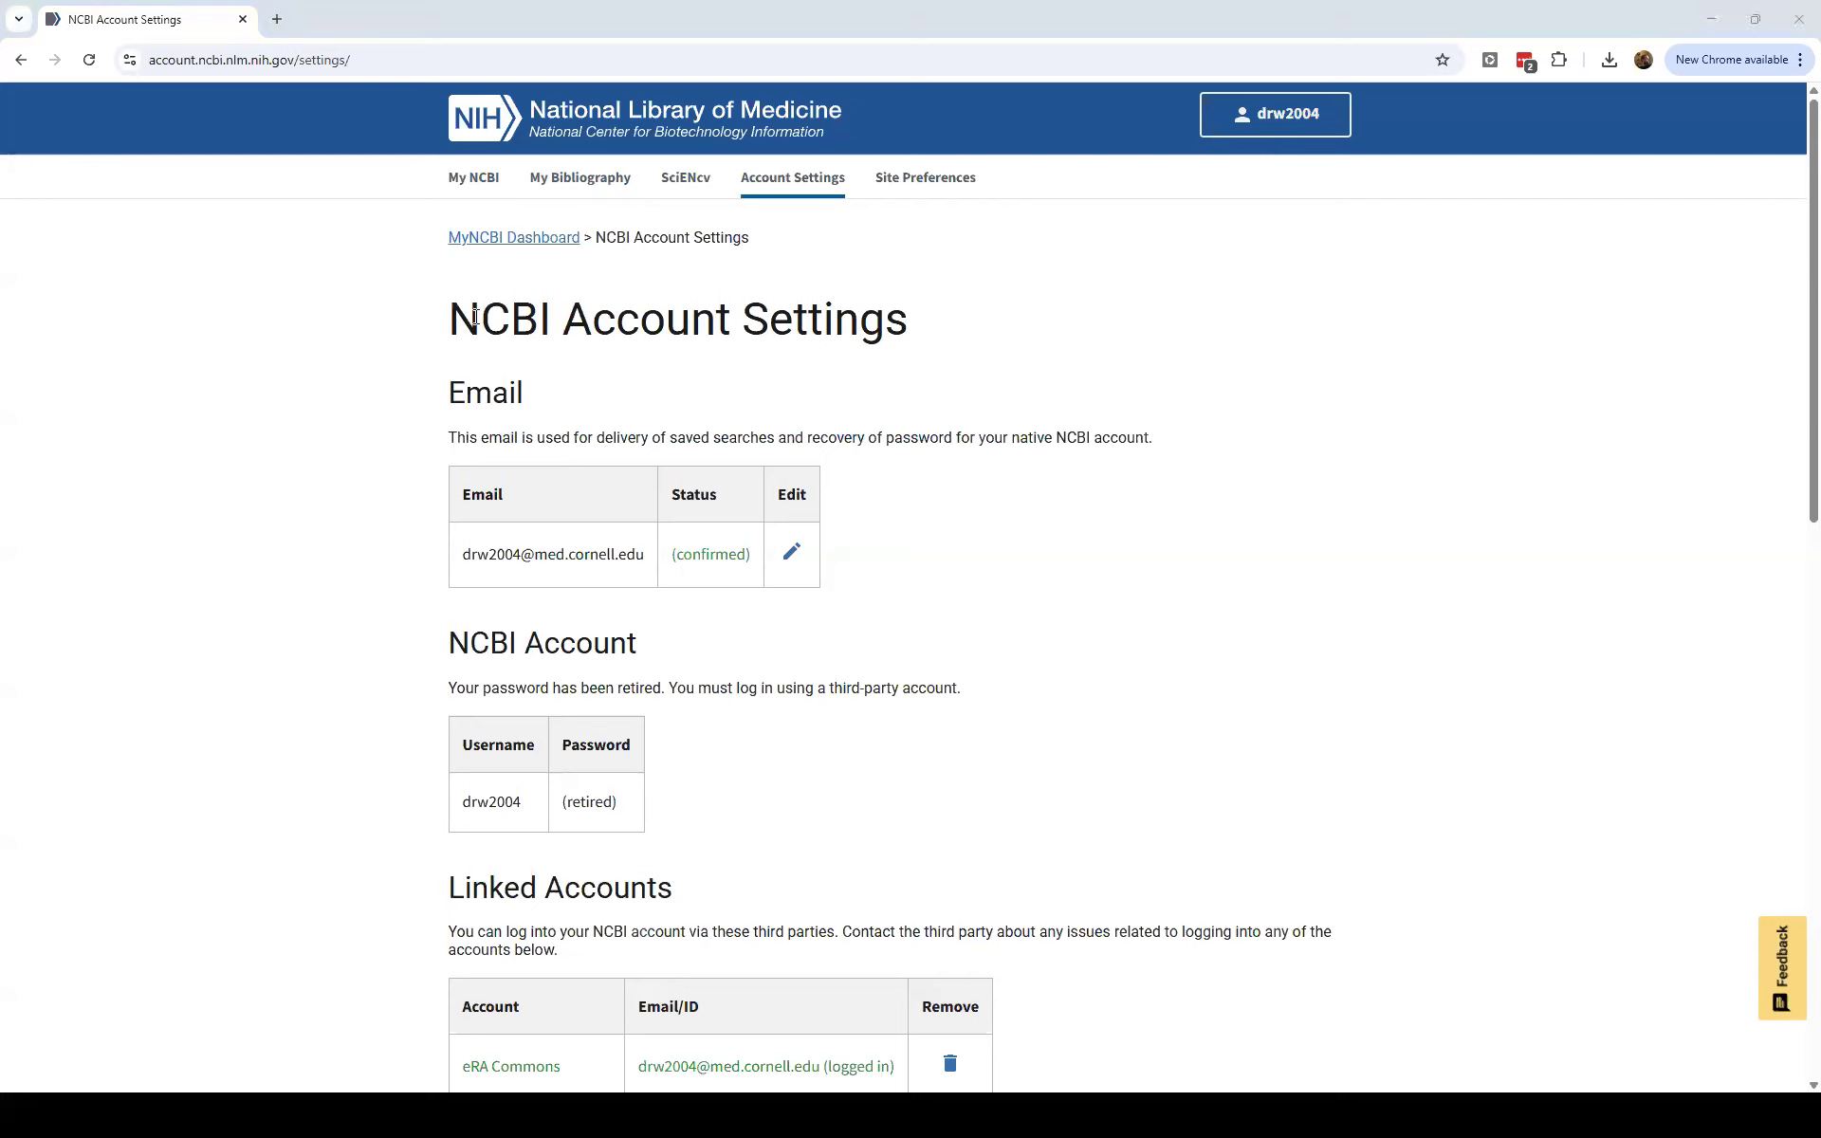
{"action": "left_click", "coordinate": [550, 185]}
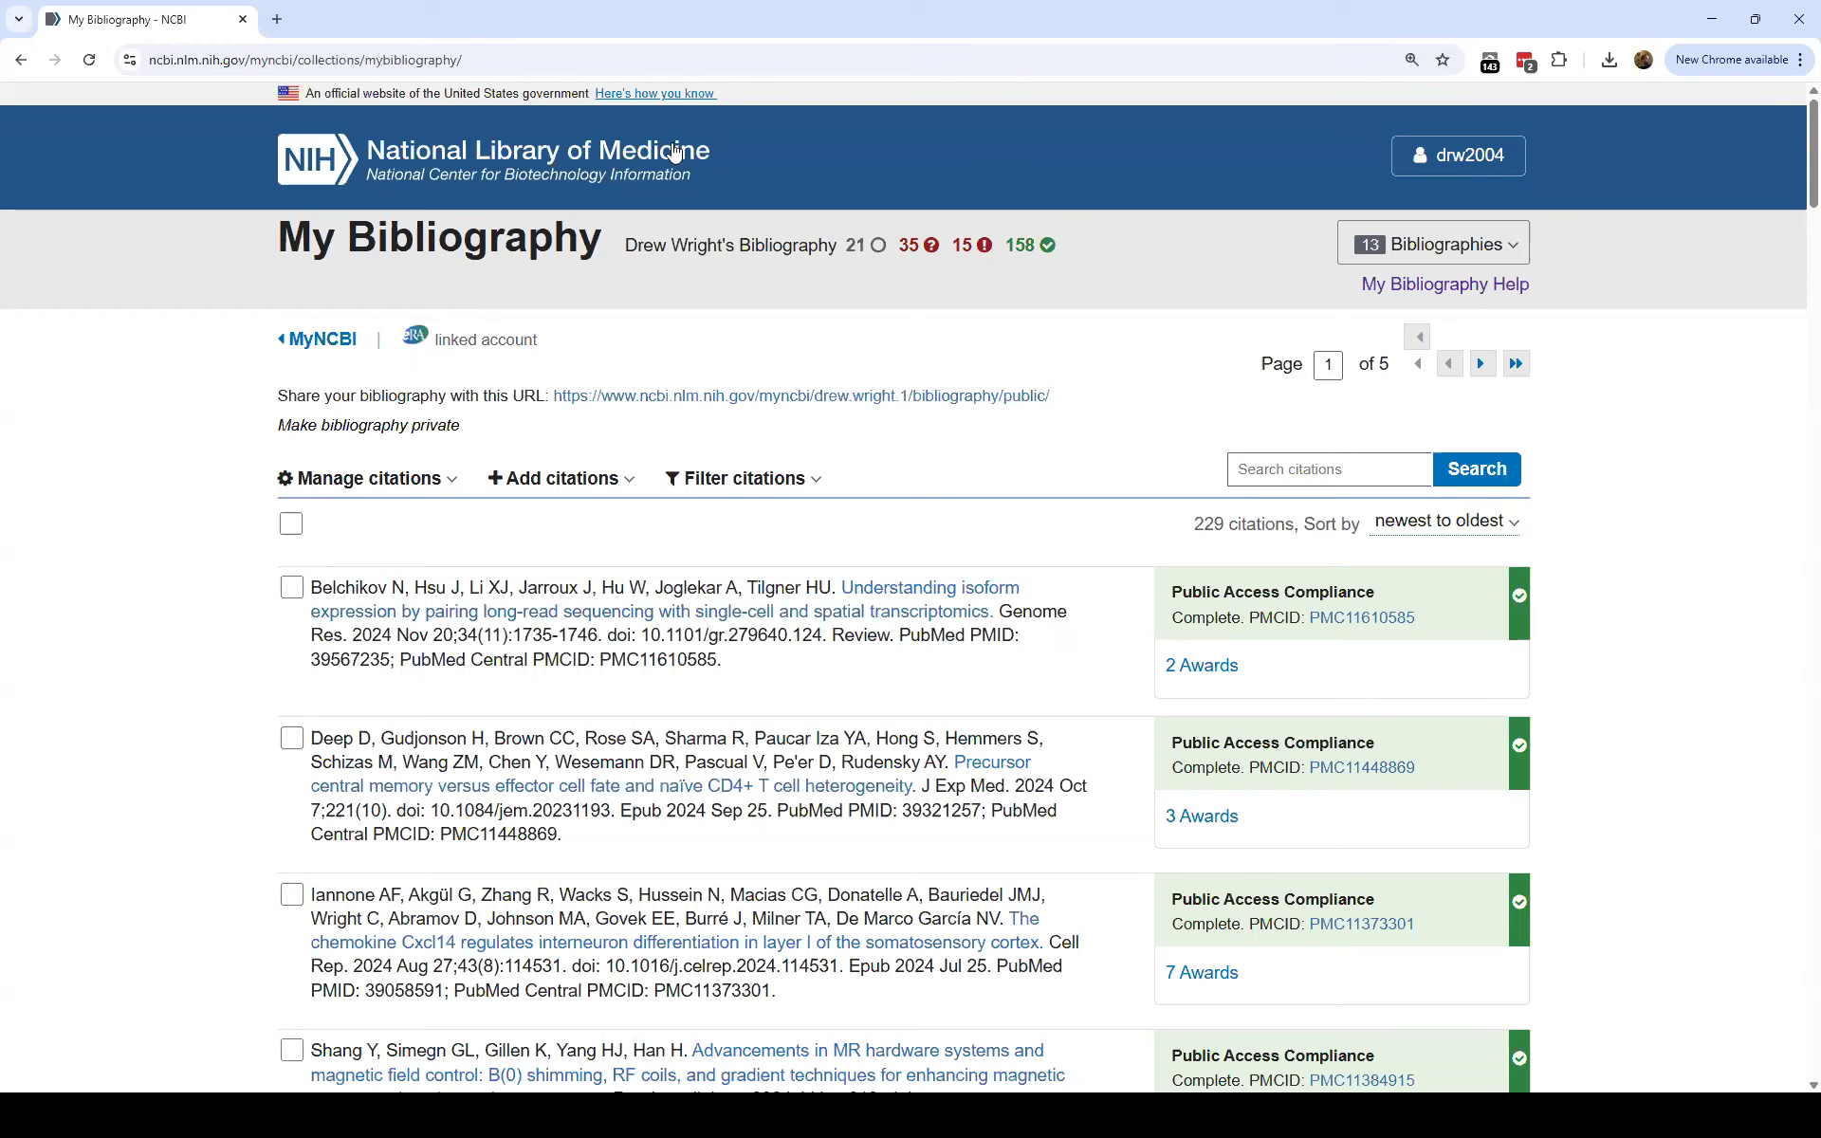
Highlight the eRA linked account label beside the MyNCBI link to check the account connection.
{"action": "left_click_drag", "start_coordinate": [550, 344], "coordinate": [396, 342]}
{"action": "left_click", "coordinate": [543, 343]}
{"action": "left_click_drag", "start_coordinate": [627, 344], "coordinate": [409, 347]}
{"action": "left_click_drag", "start_coordinate": [626, 349], "coordinate": [408, 332]}
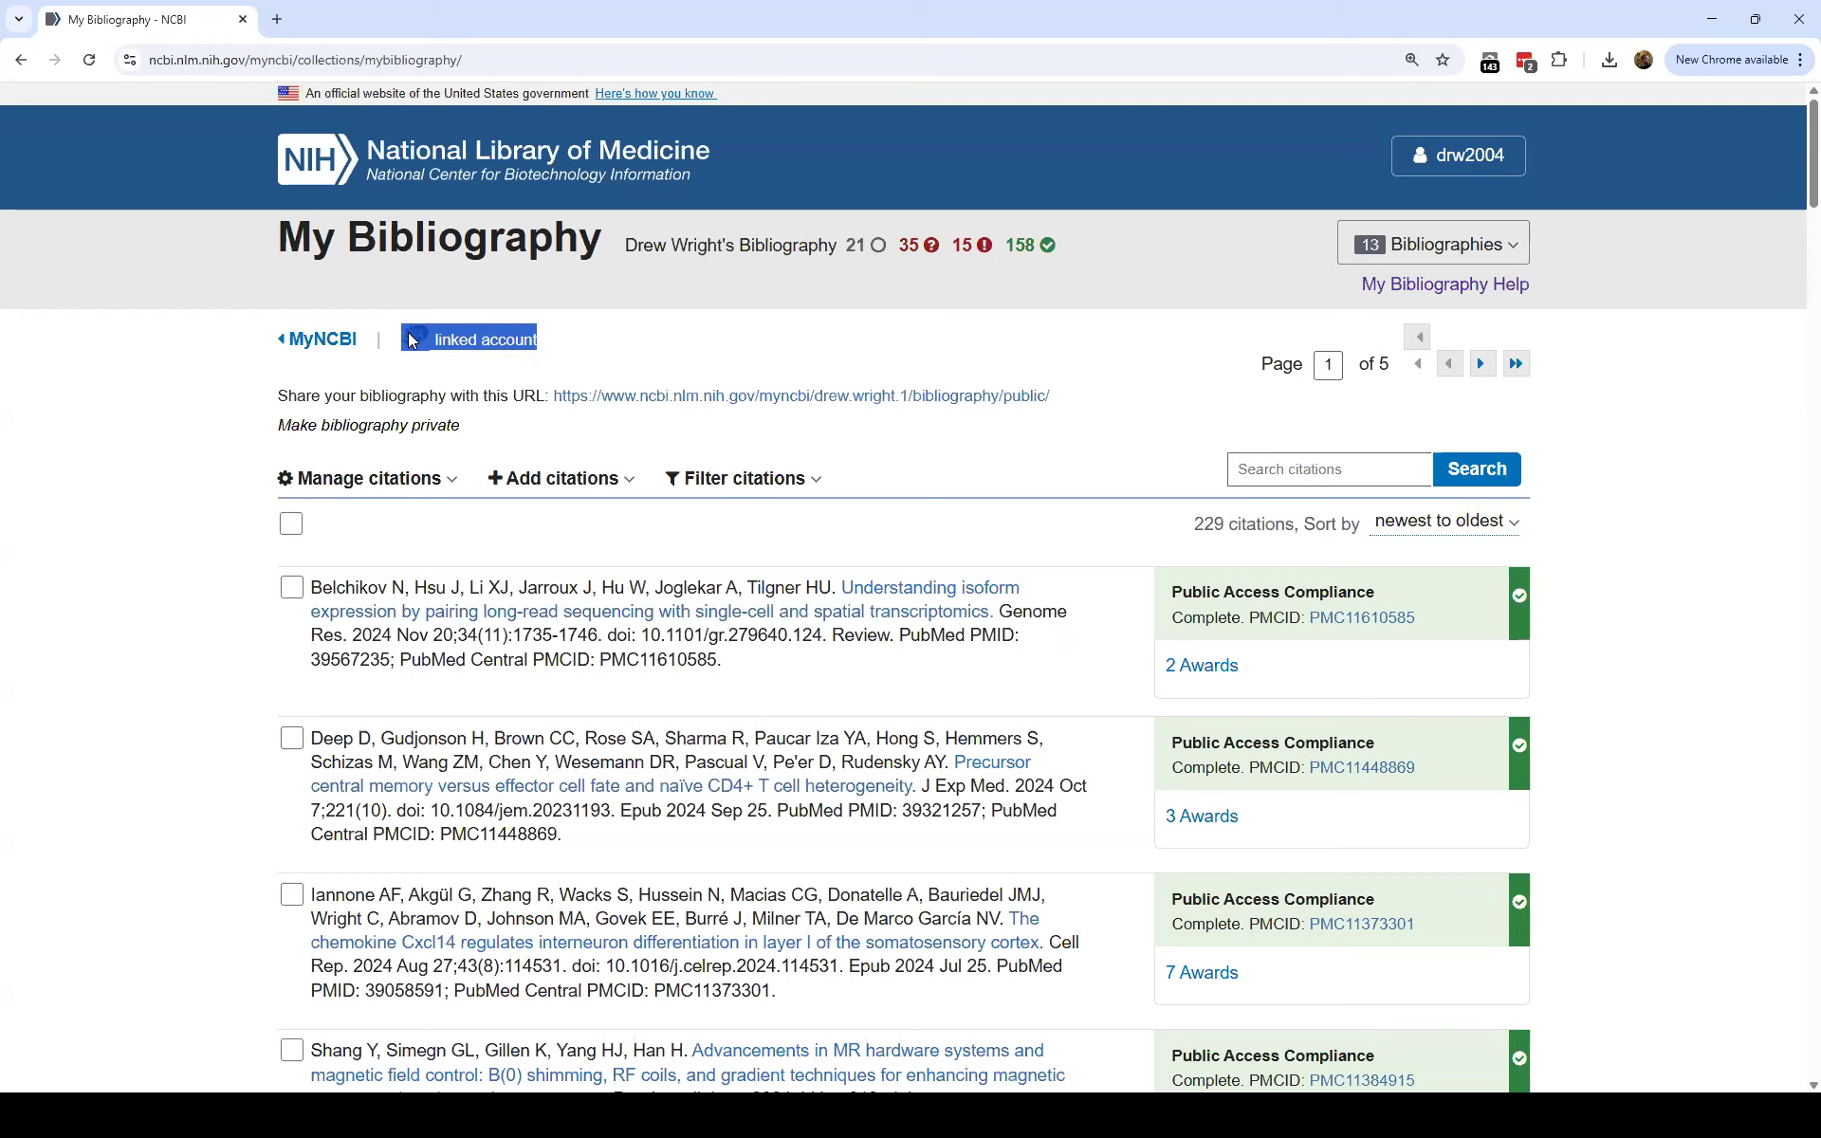
{"action": "left_click", "coordinate": [551, 333]}
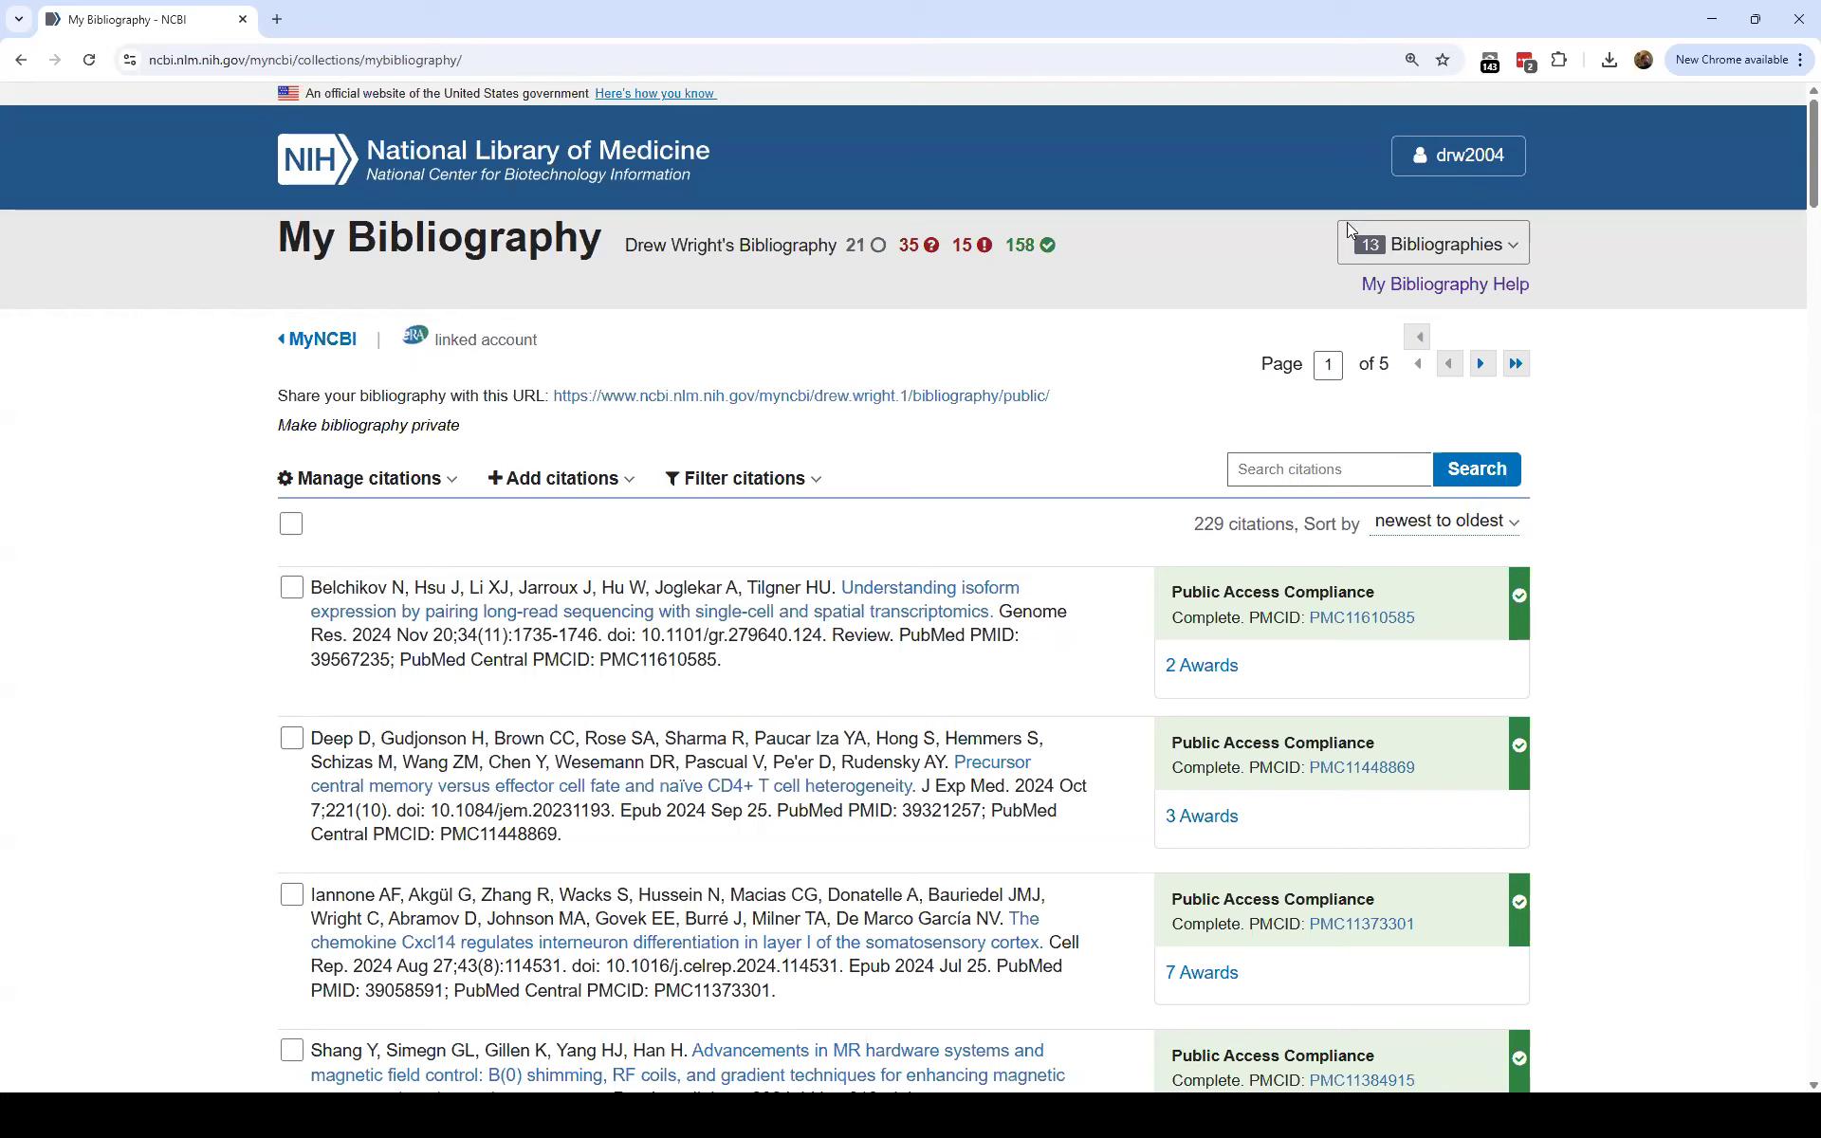
View the account menu's options, including Account settings, and close it without choosing any.
{"action": "left_click", "coordinate": [1492, 172]}
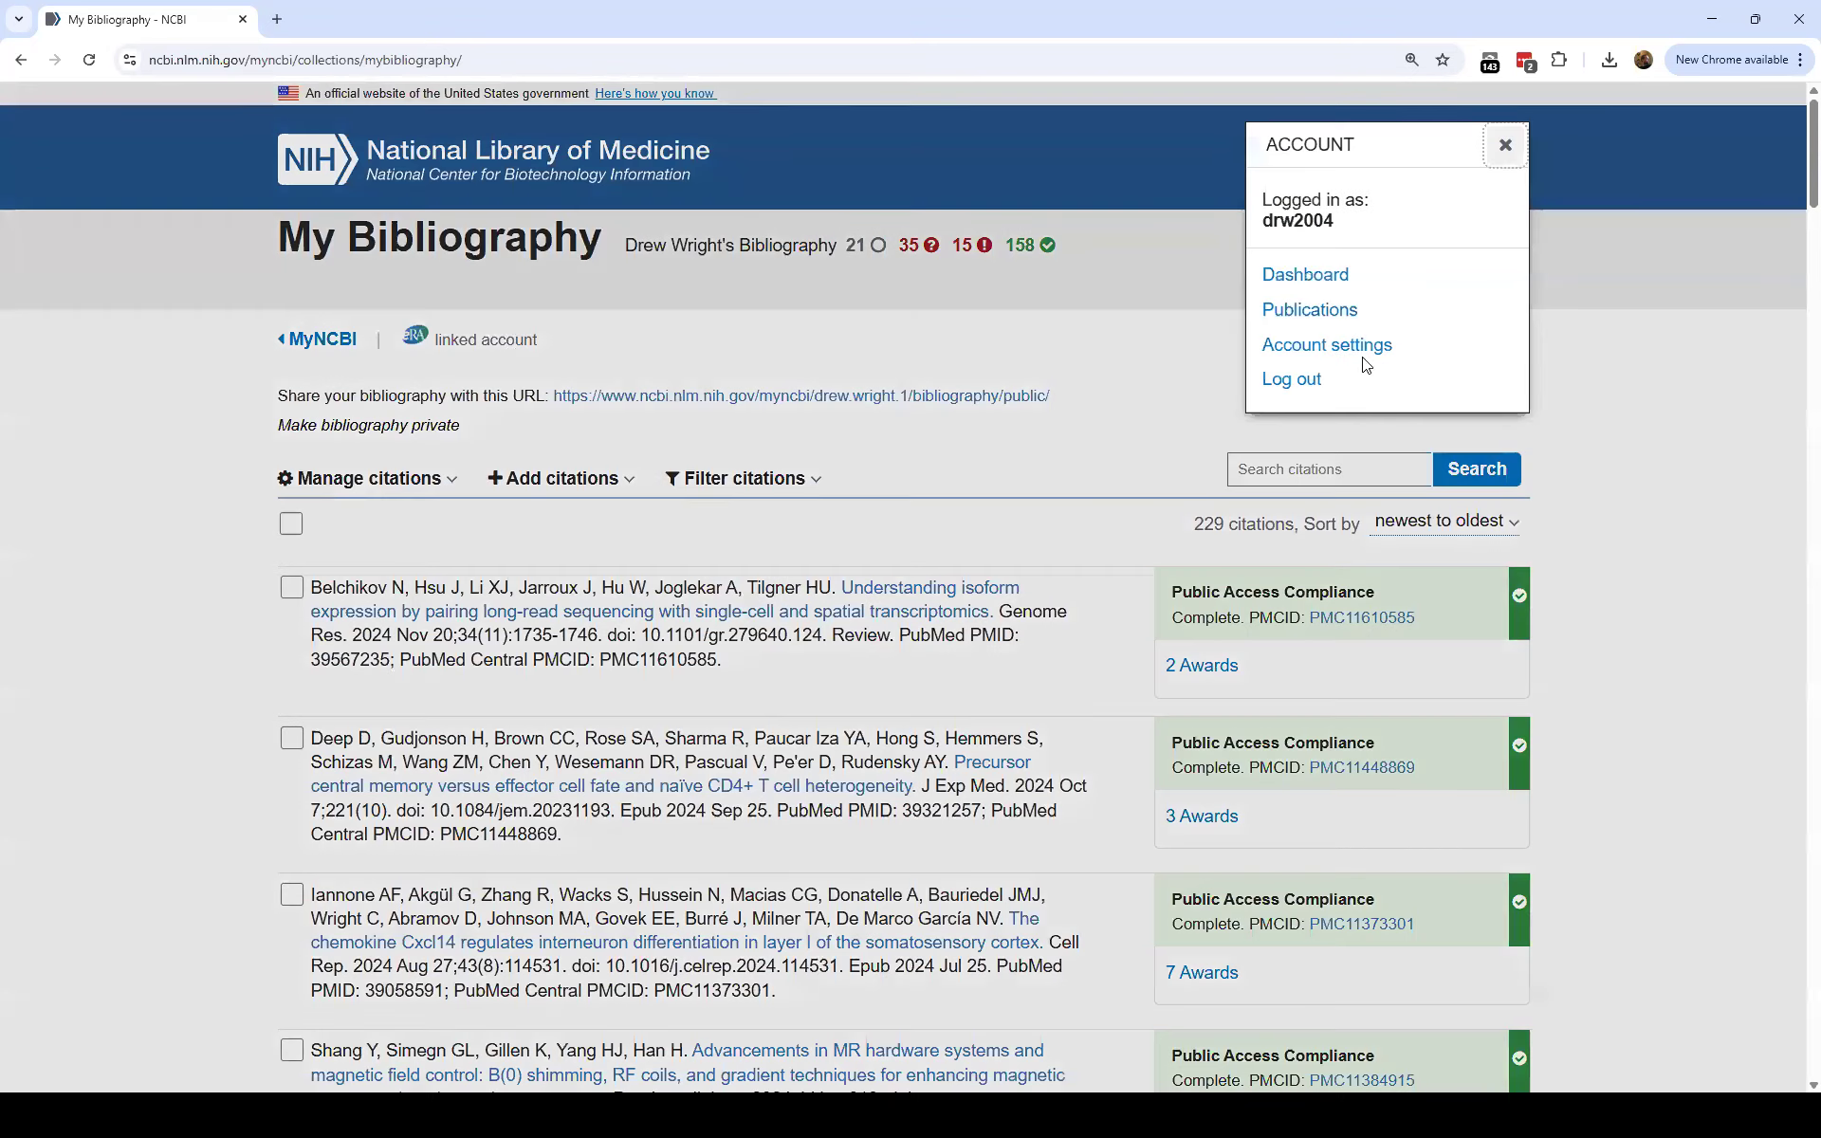
{"action": "left_click", "coordinate": [984, 372]}
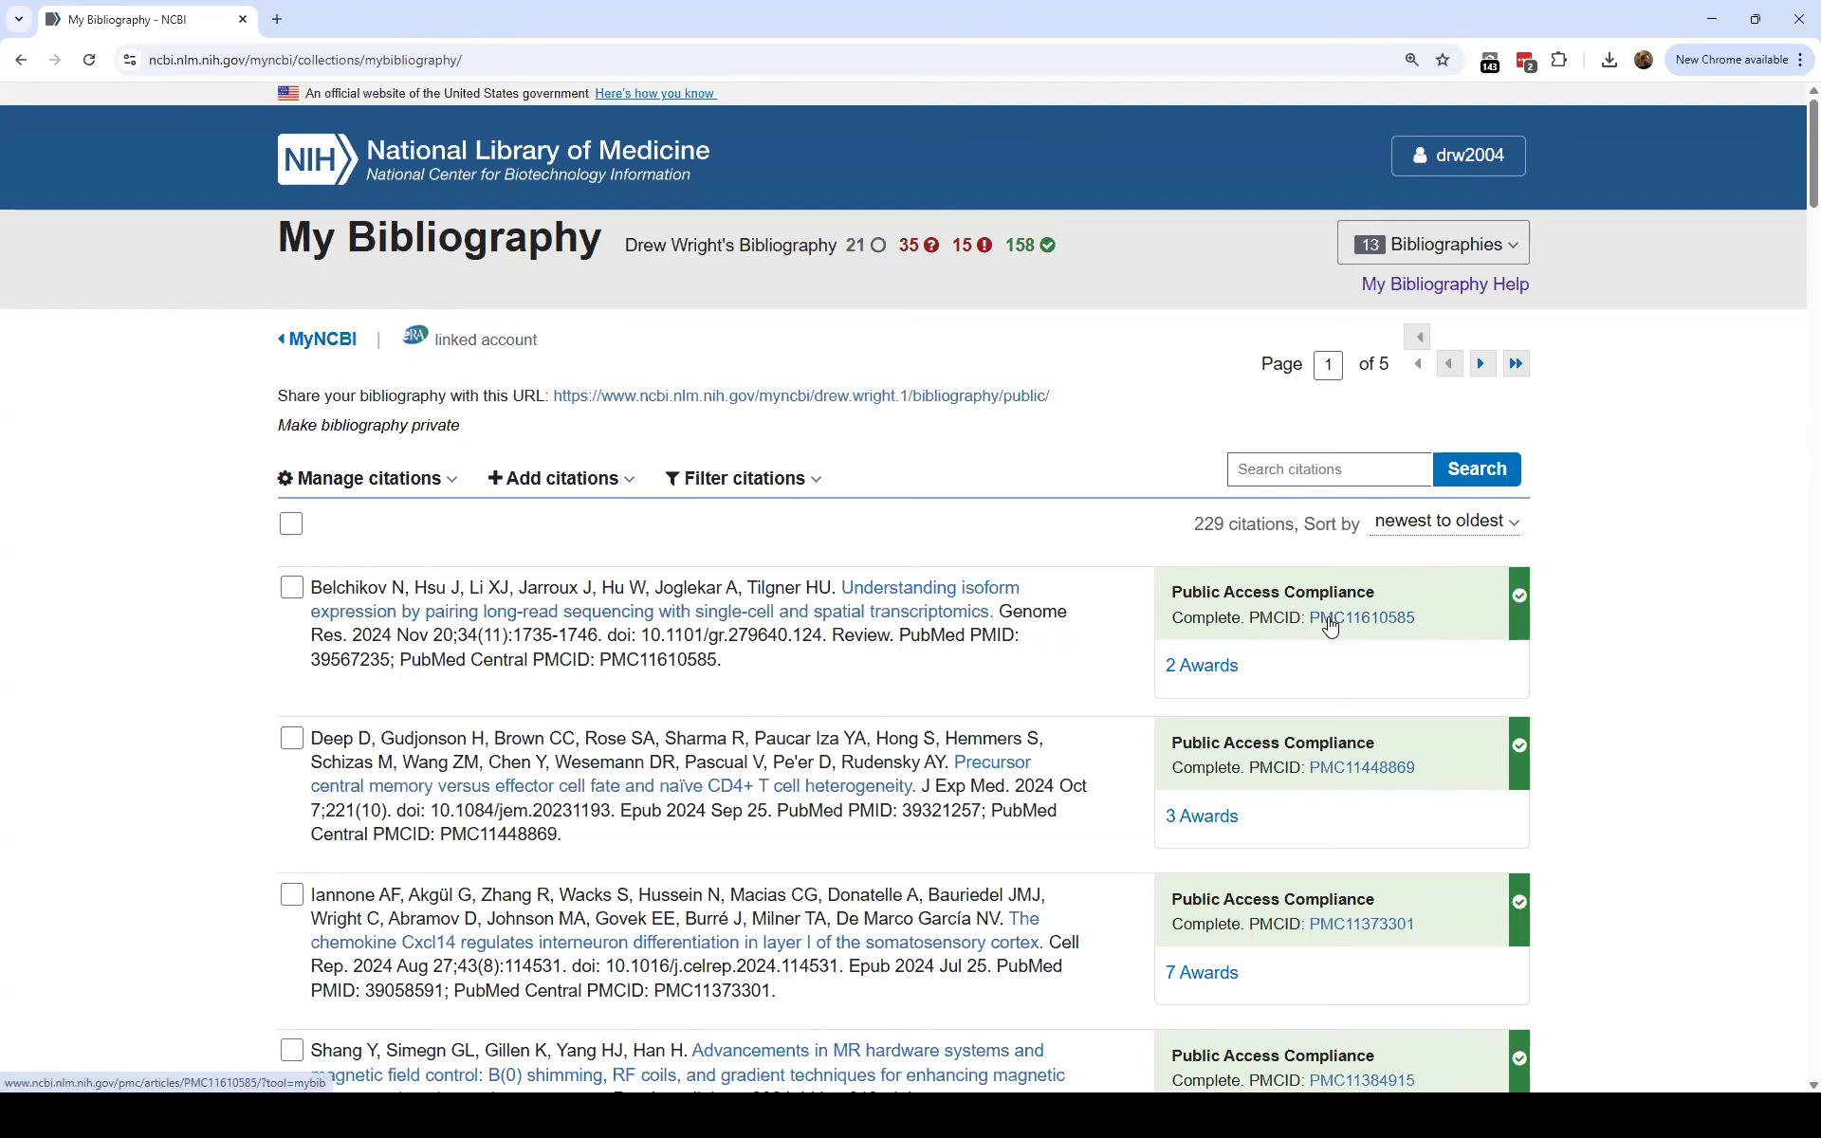
{"action": "scroll", "coordinate": [1337, 625], "scroll_direction": "down", "scroll_amount": 1}
{"action": "scroll", "coordinate": [854, 427], "scroll_direction": "up", "scroll_amount": 1}
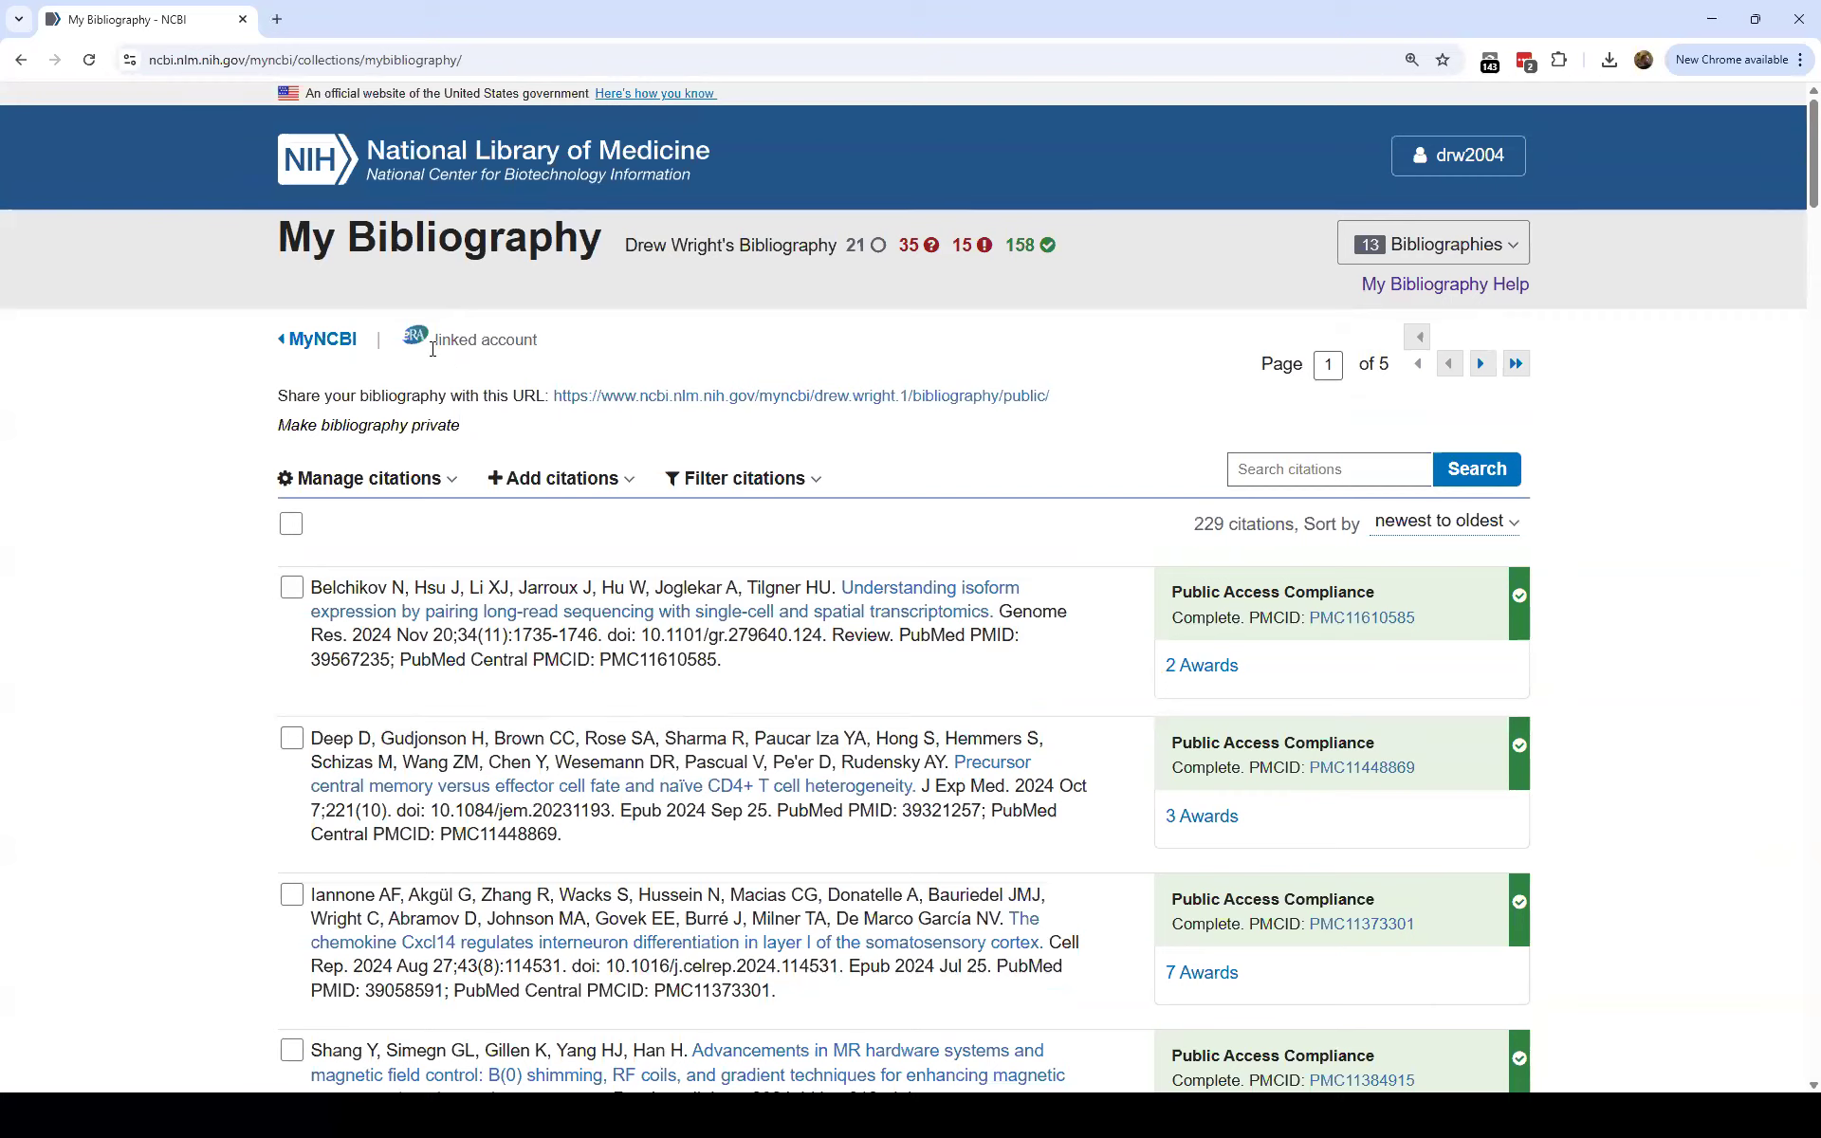
Examine the eRA linked account indicator above the bibliography's sharing URL.
{"action": "left_click_drag", "start_coordinate": [393, 346], "coordinate": [627, 338]}
{"action": "left_click", "coordinate": [584, 347]}
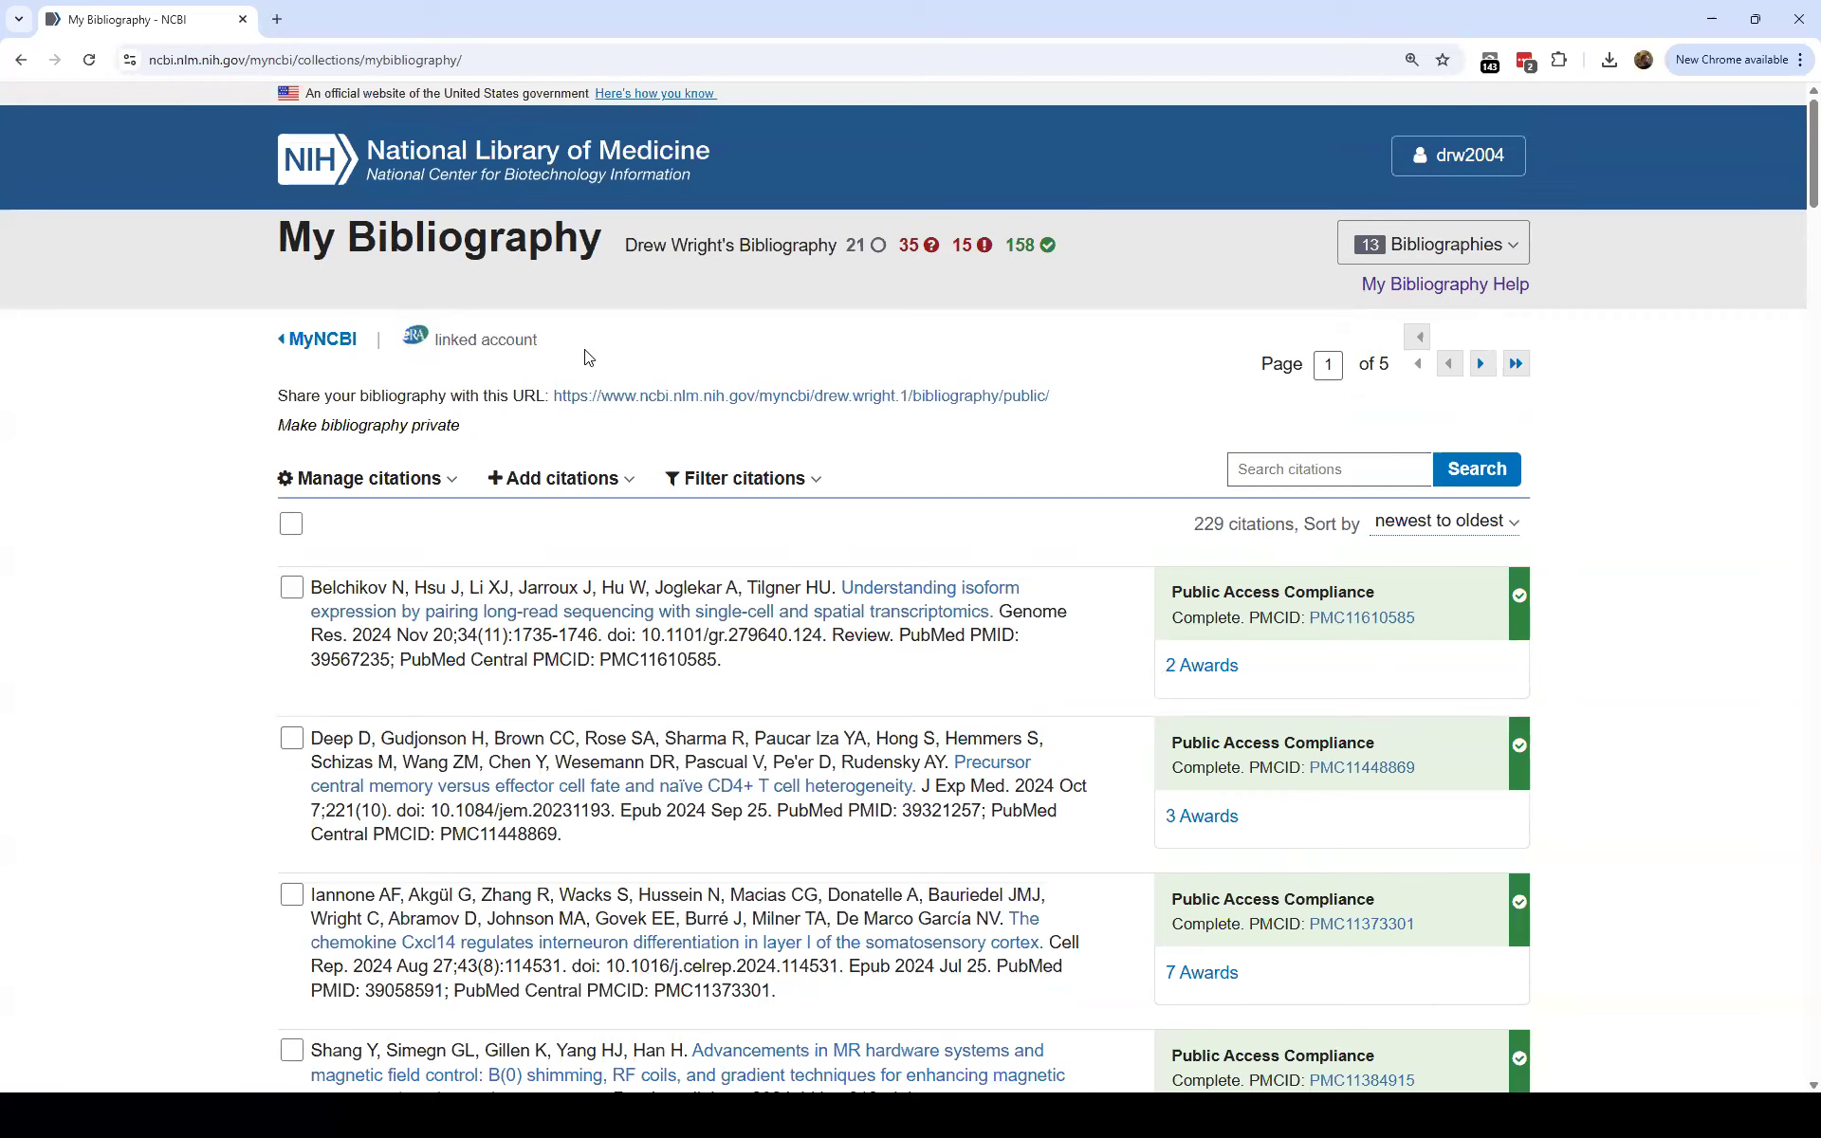
{"action": "left_click_drag", "start_coordinate": [560, 349], "coordinate": [403, 341]}
{"action": "left_click", "coordinate": [550, 350]}
{"action": "left_click_drag", "start_coordinate": [598, 351], "coordinate": [398, 341]}
{"action": "left_click", "coordinate": [630, 359]}
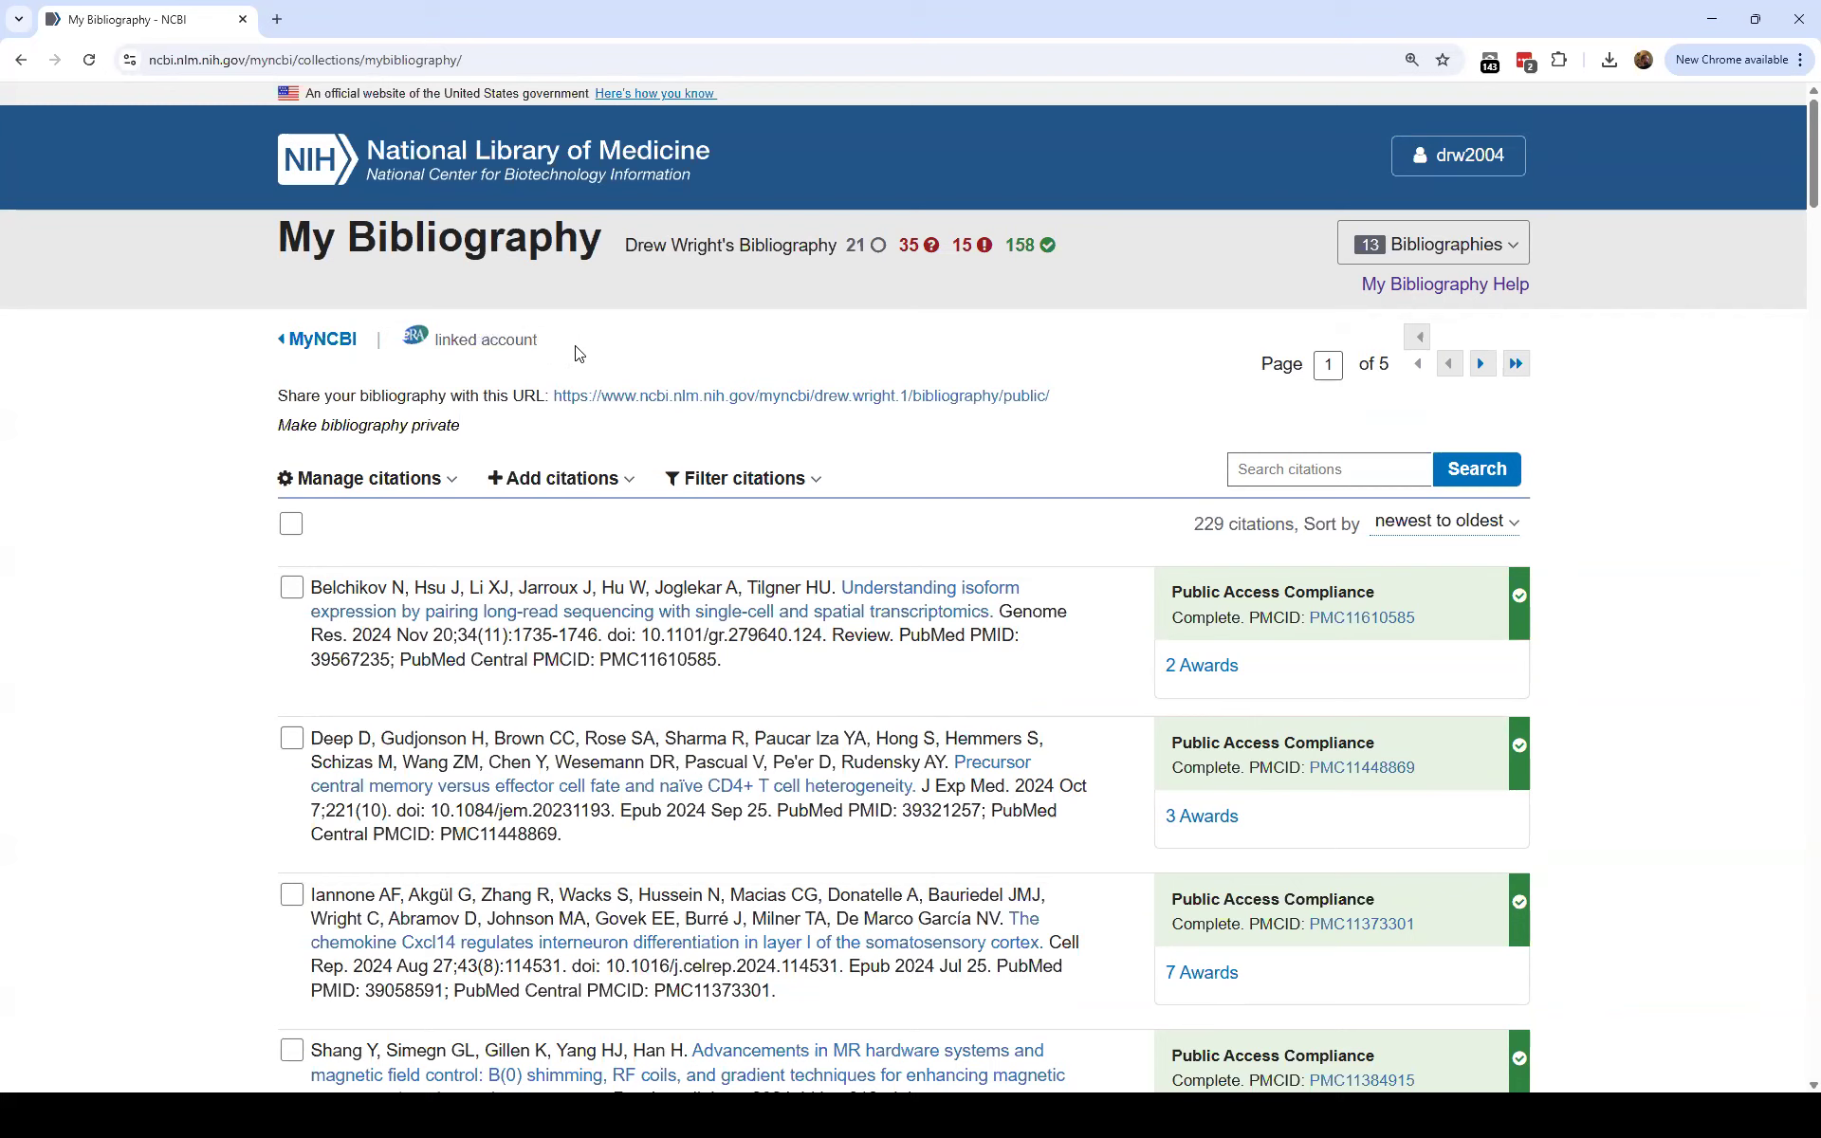
{"action": "left_click_drag", "start_coordinate": [529, 351], "coordinate": [589, 312]}
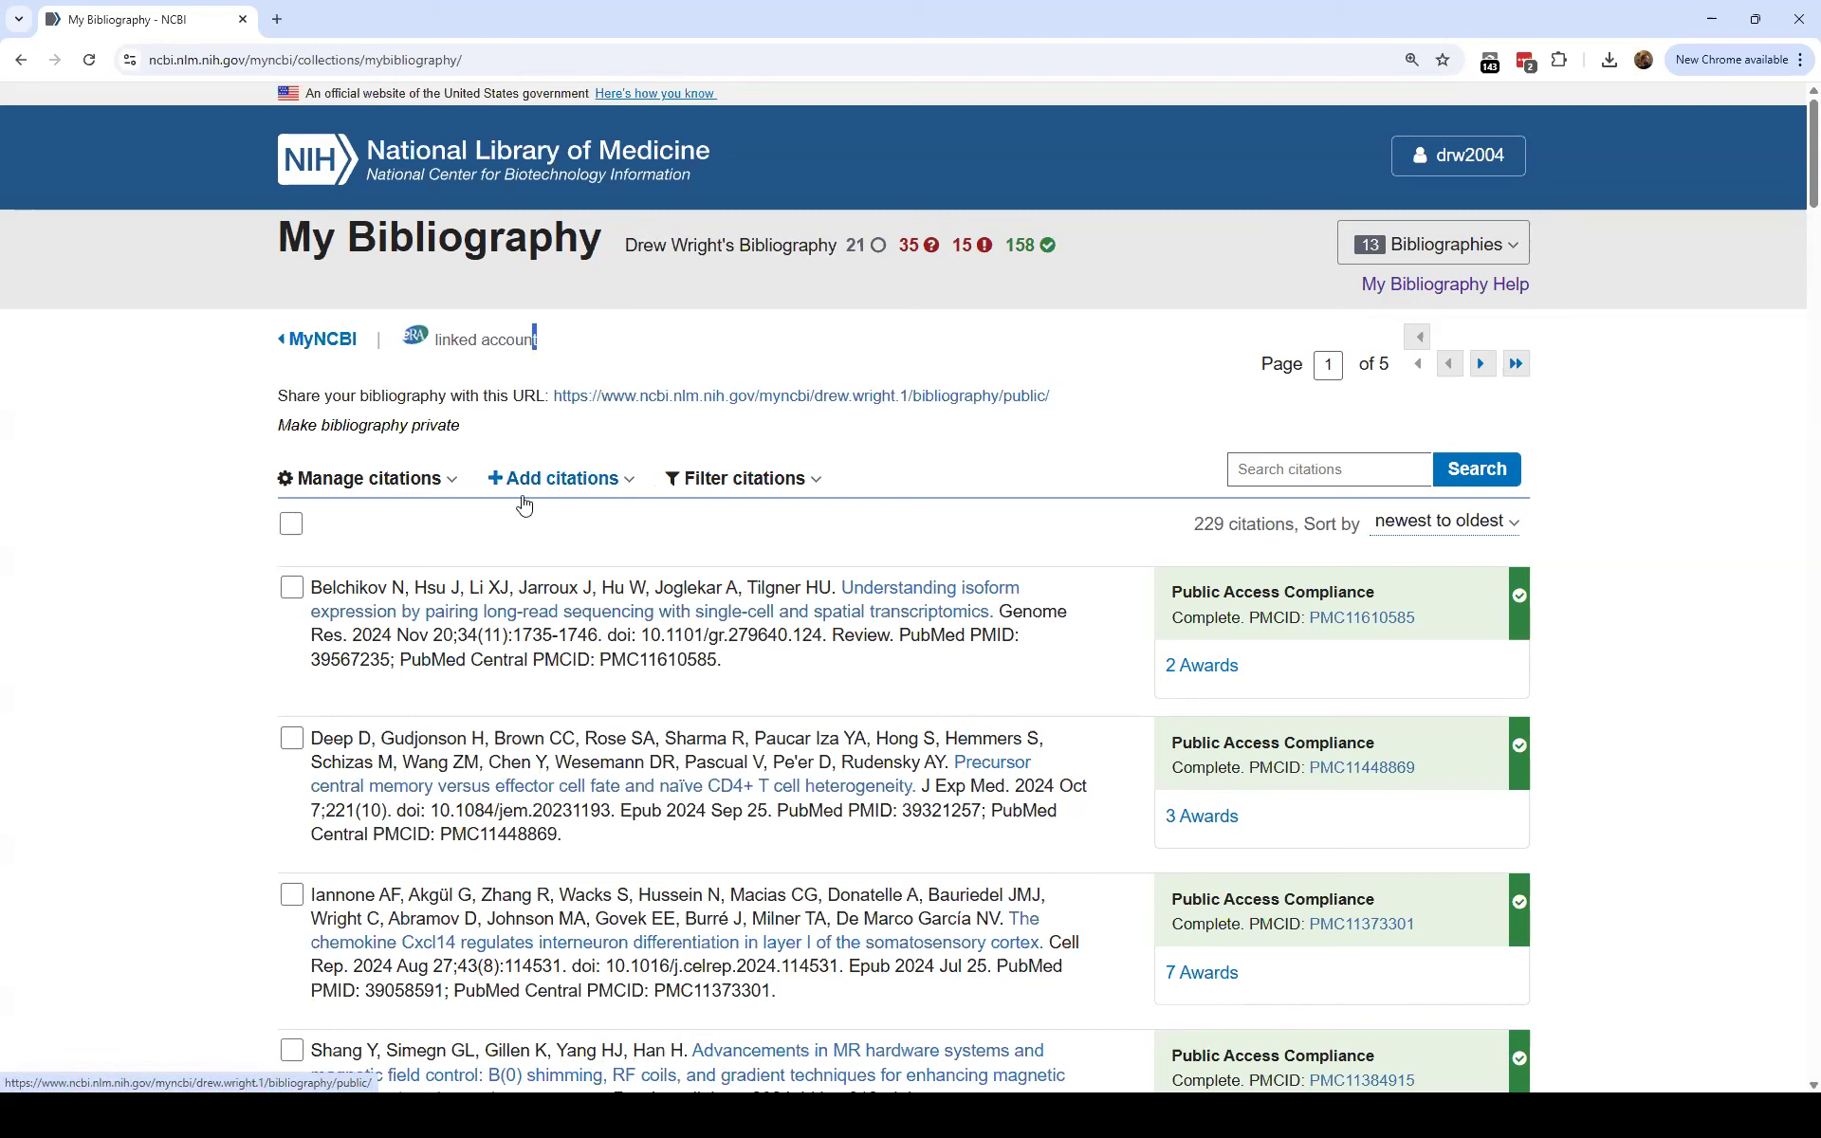
{"action": "left_click", "coordinate": [695, 359]}
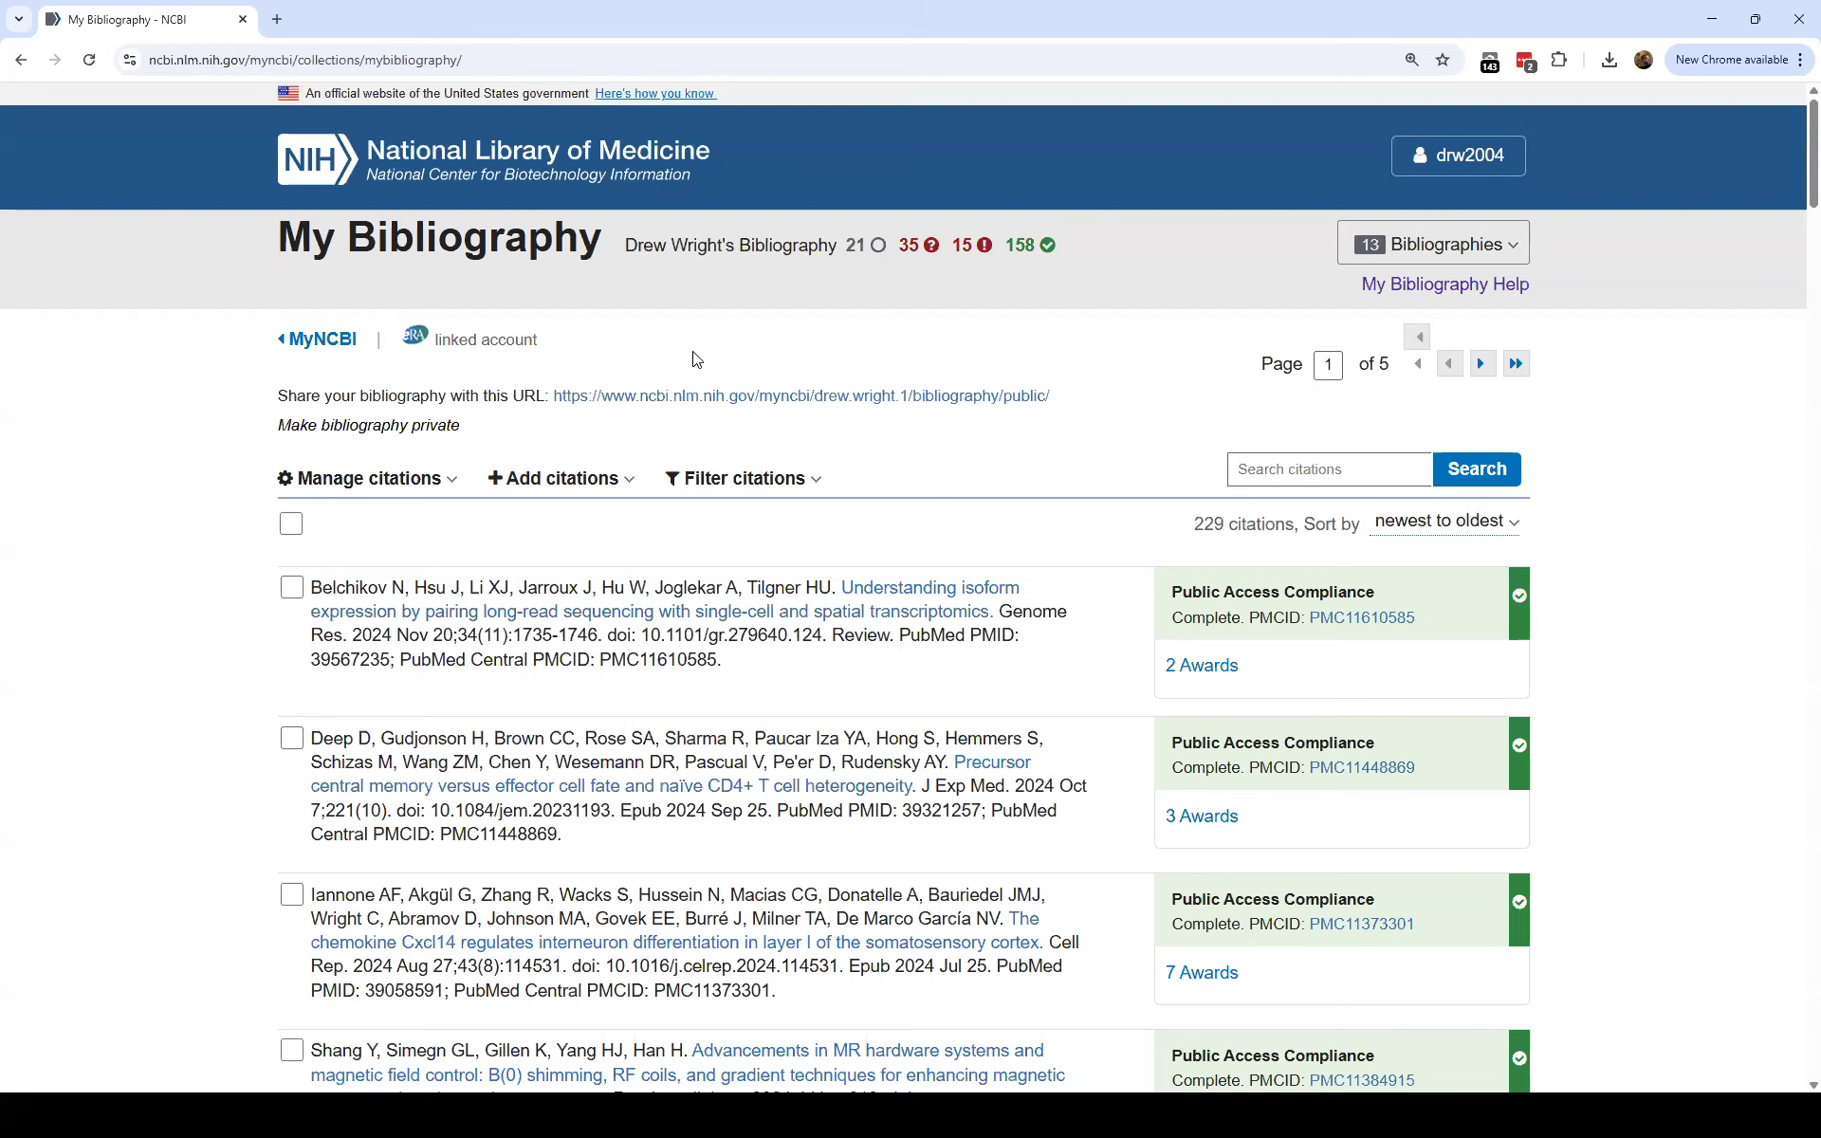
View the search form for adding PubMed citations to My Bibliography and close it.
{"action": "left_click", "coordinate": [610, 479]}
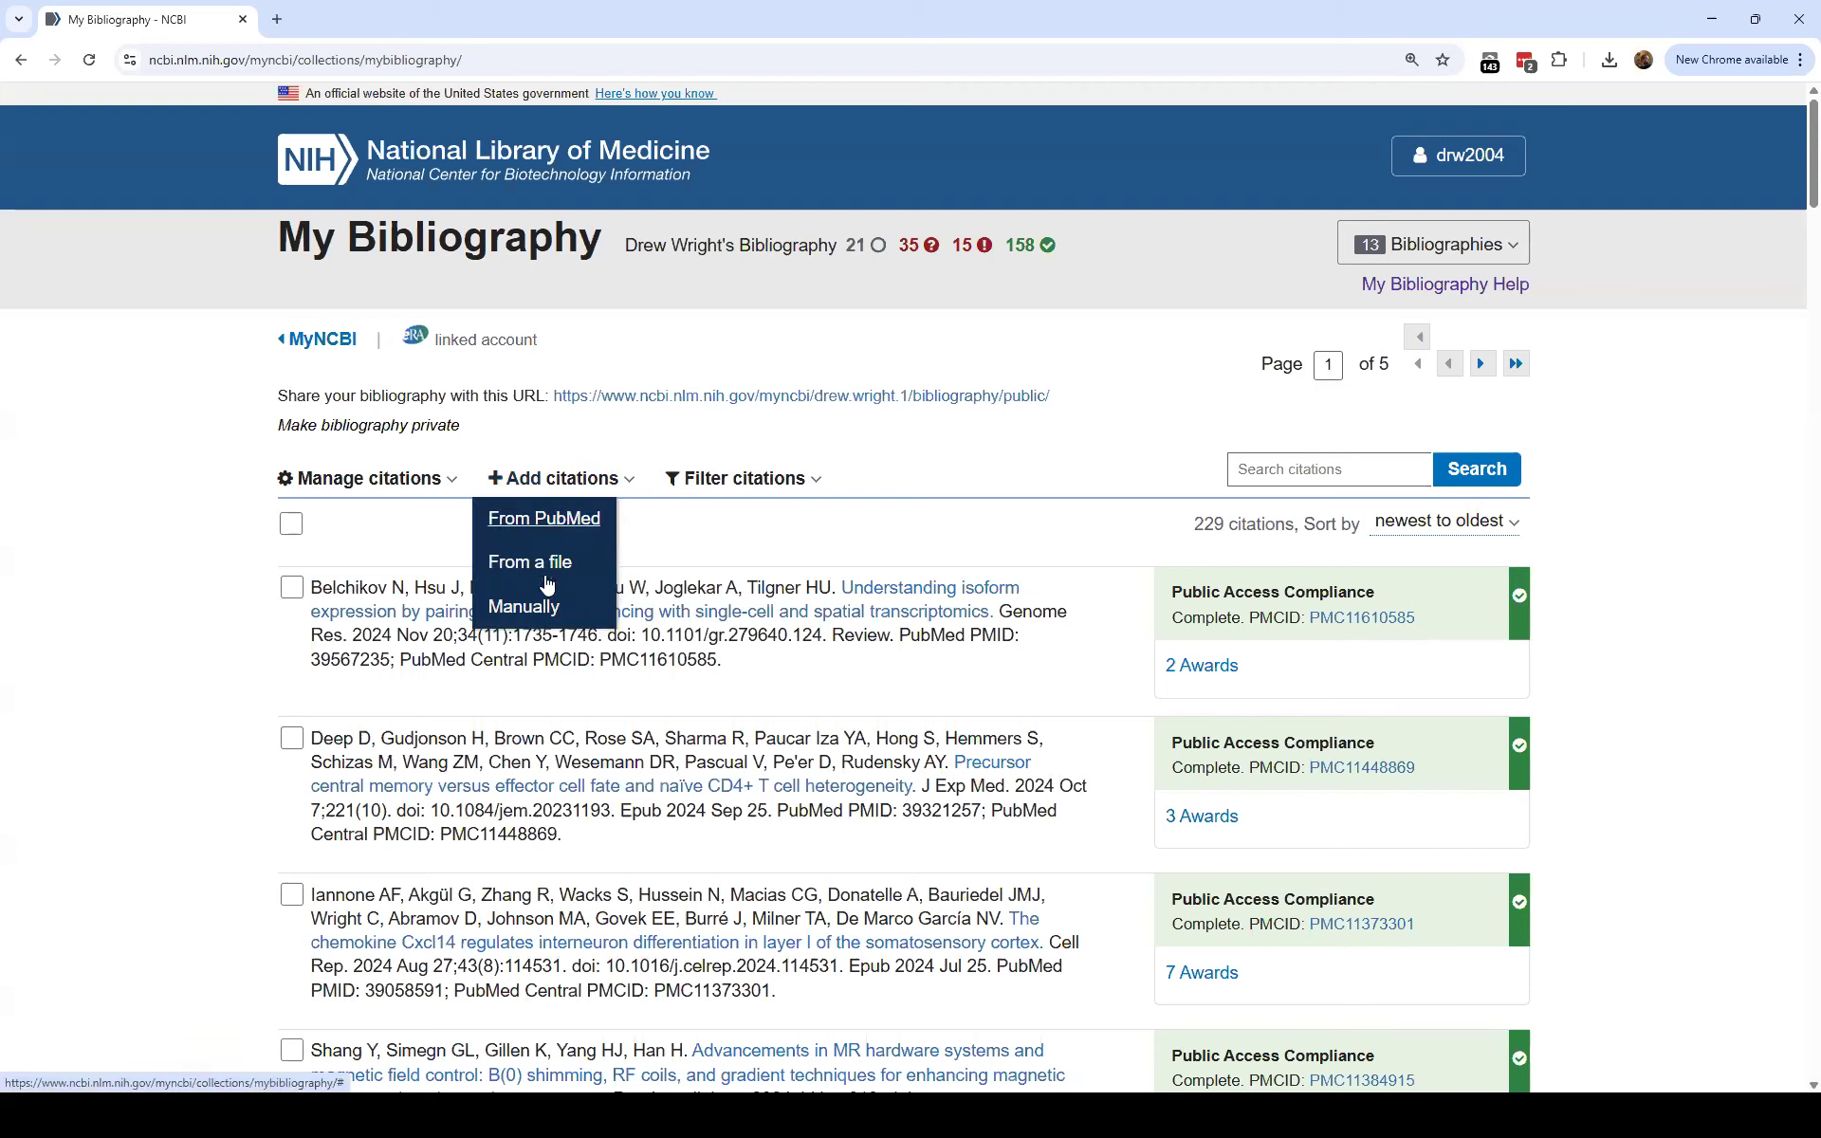
{"action": "left_click", "coordinate": [512, 528]}
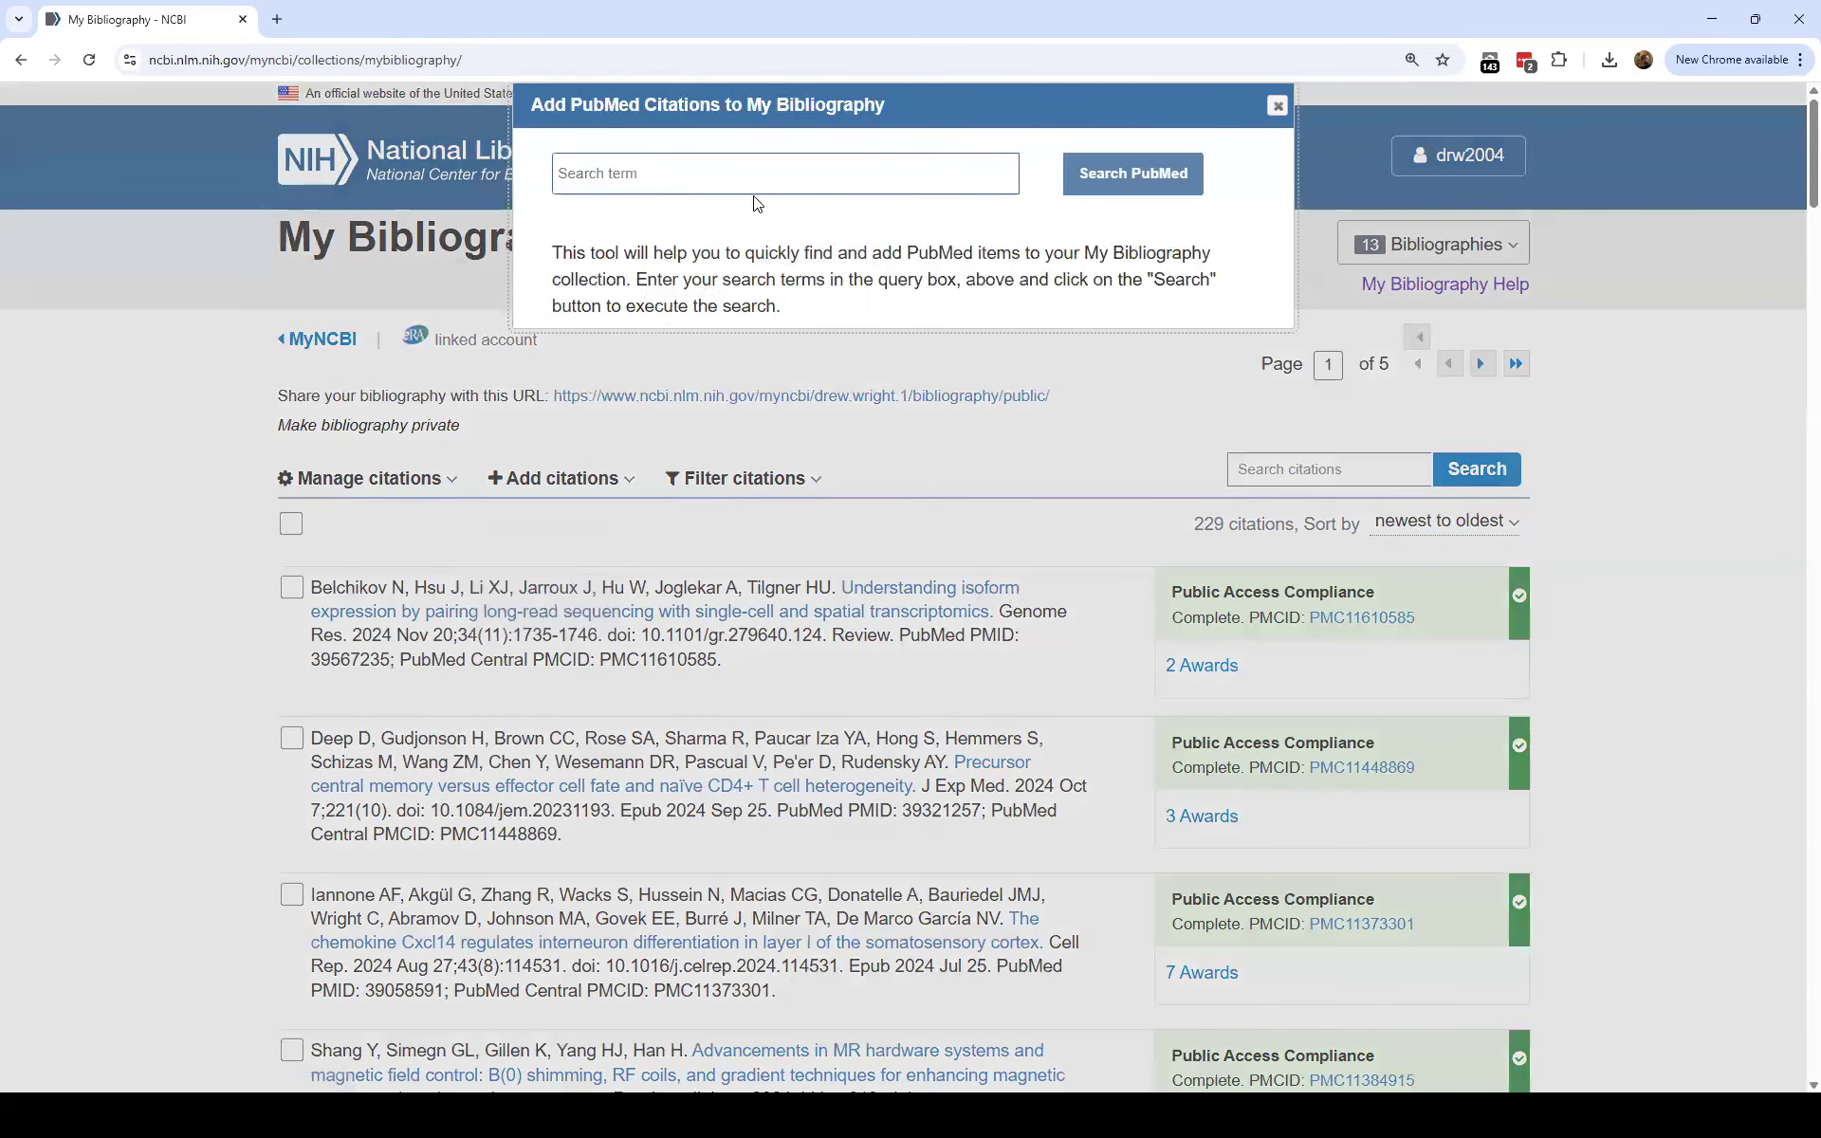
{"action": "left_click", "coordinate": [1279, 106]}
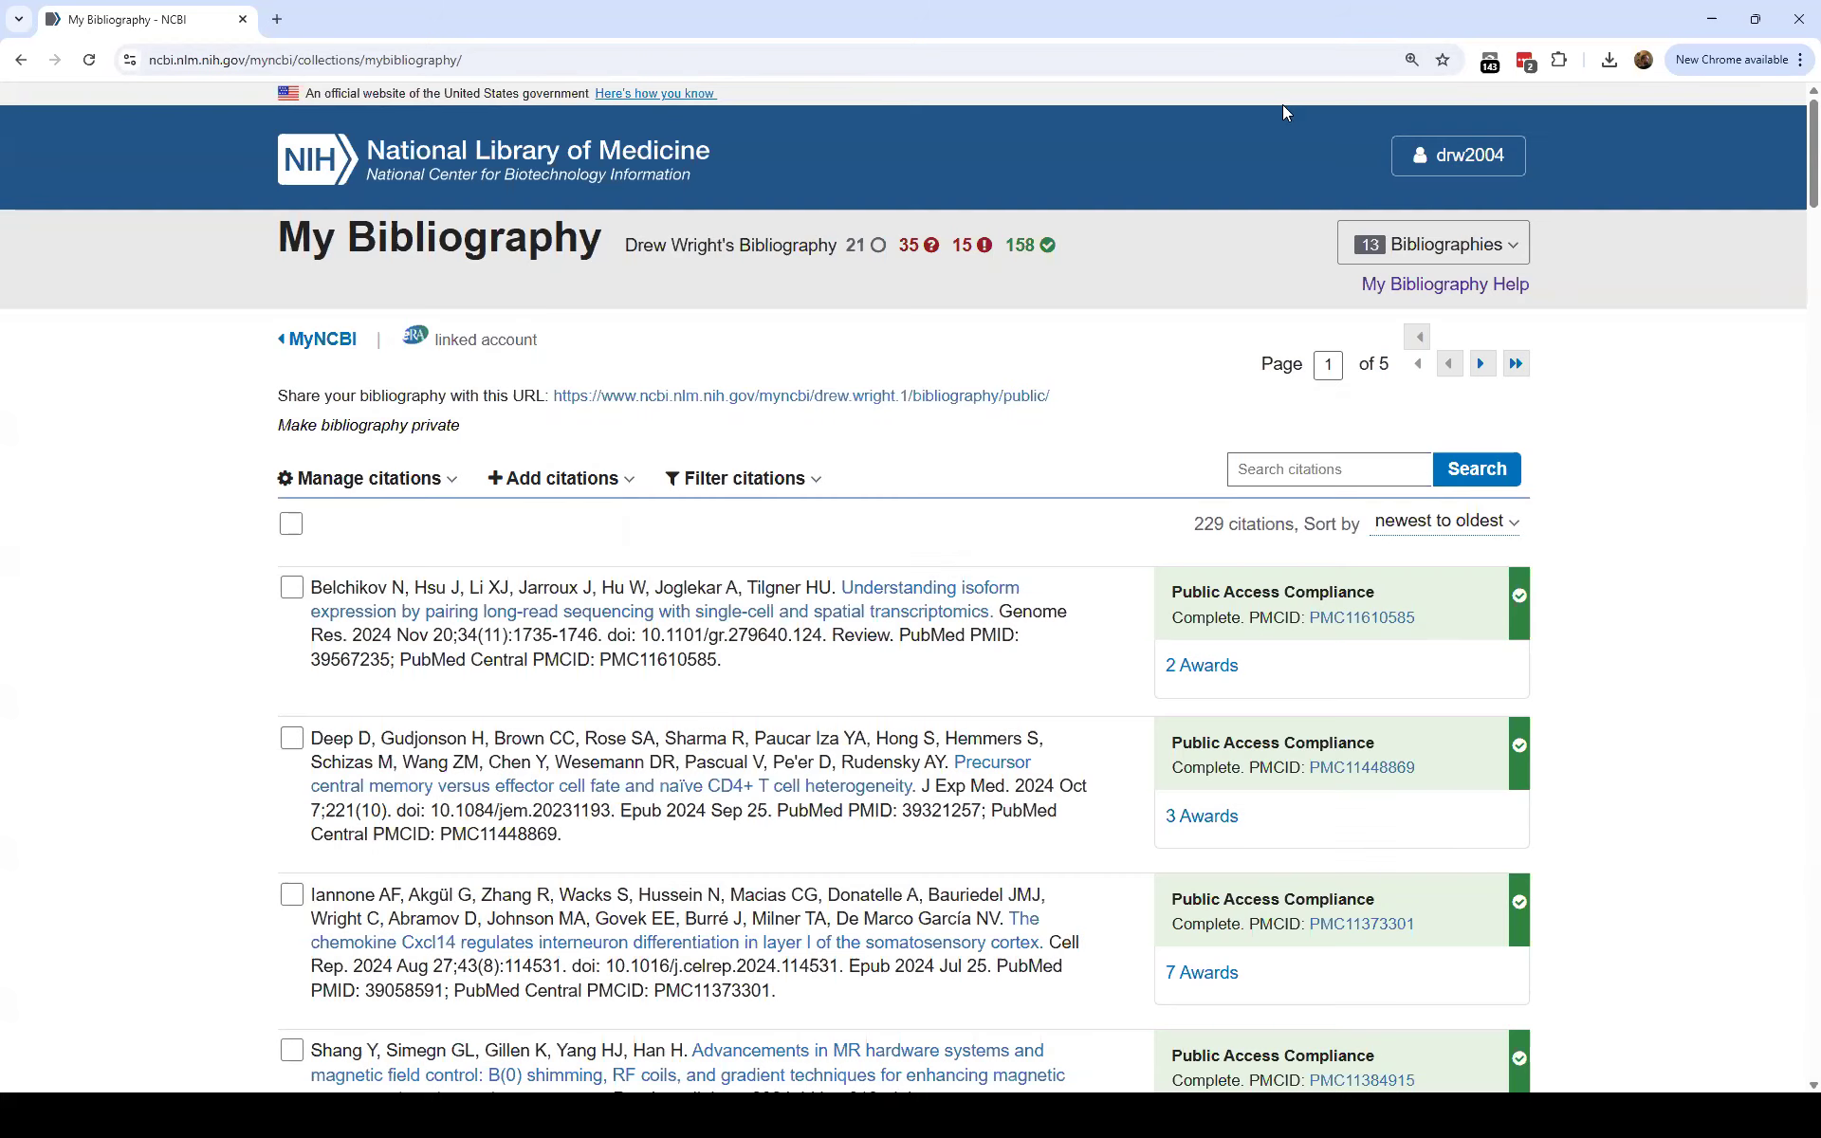
View the manual citation form for a journal article that does not appear in PubMed and close it.
{"action": "left_click", "coordinate": [560, 478]}
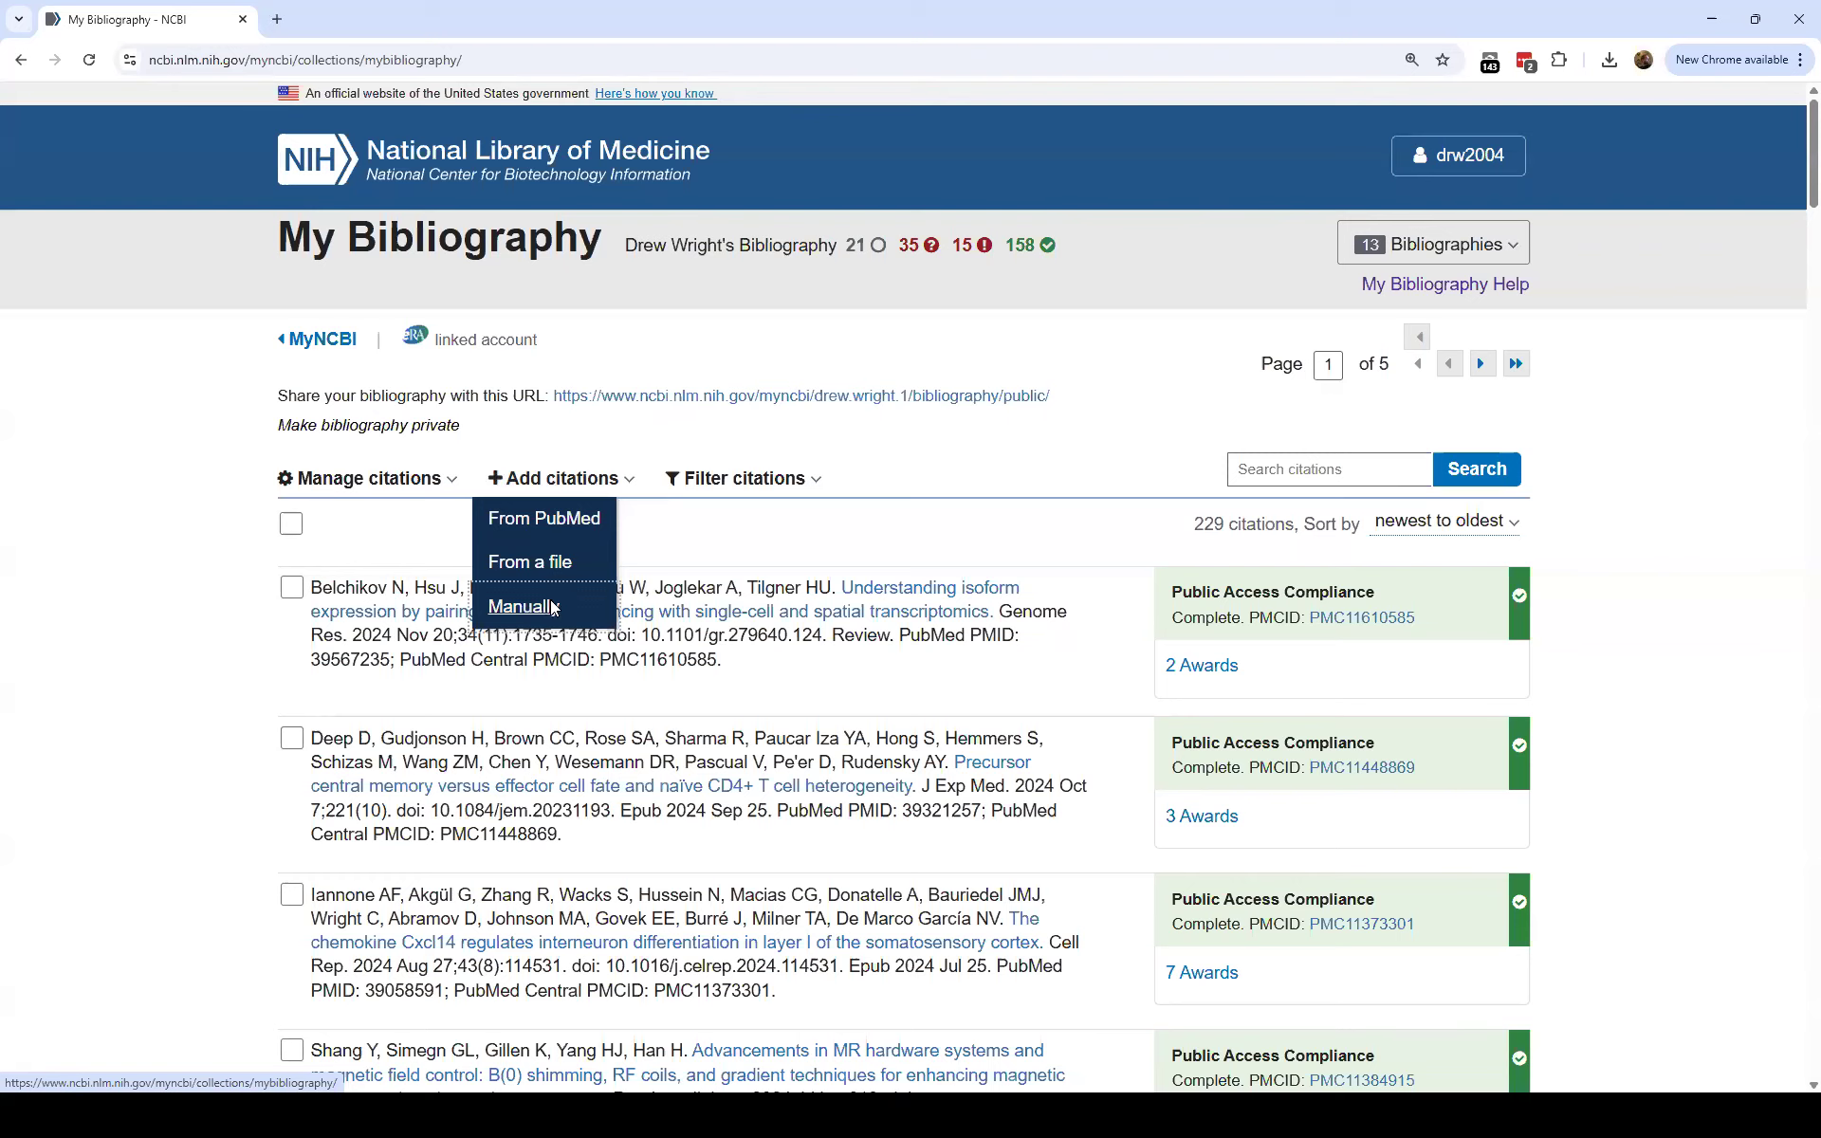
{"action": "left_click", "coordinate": [552, 607]}
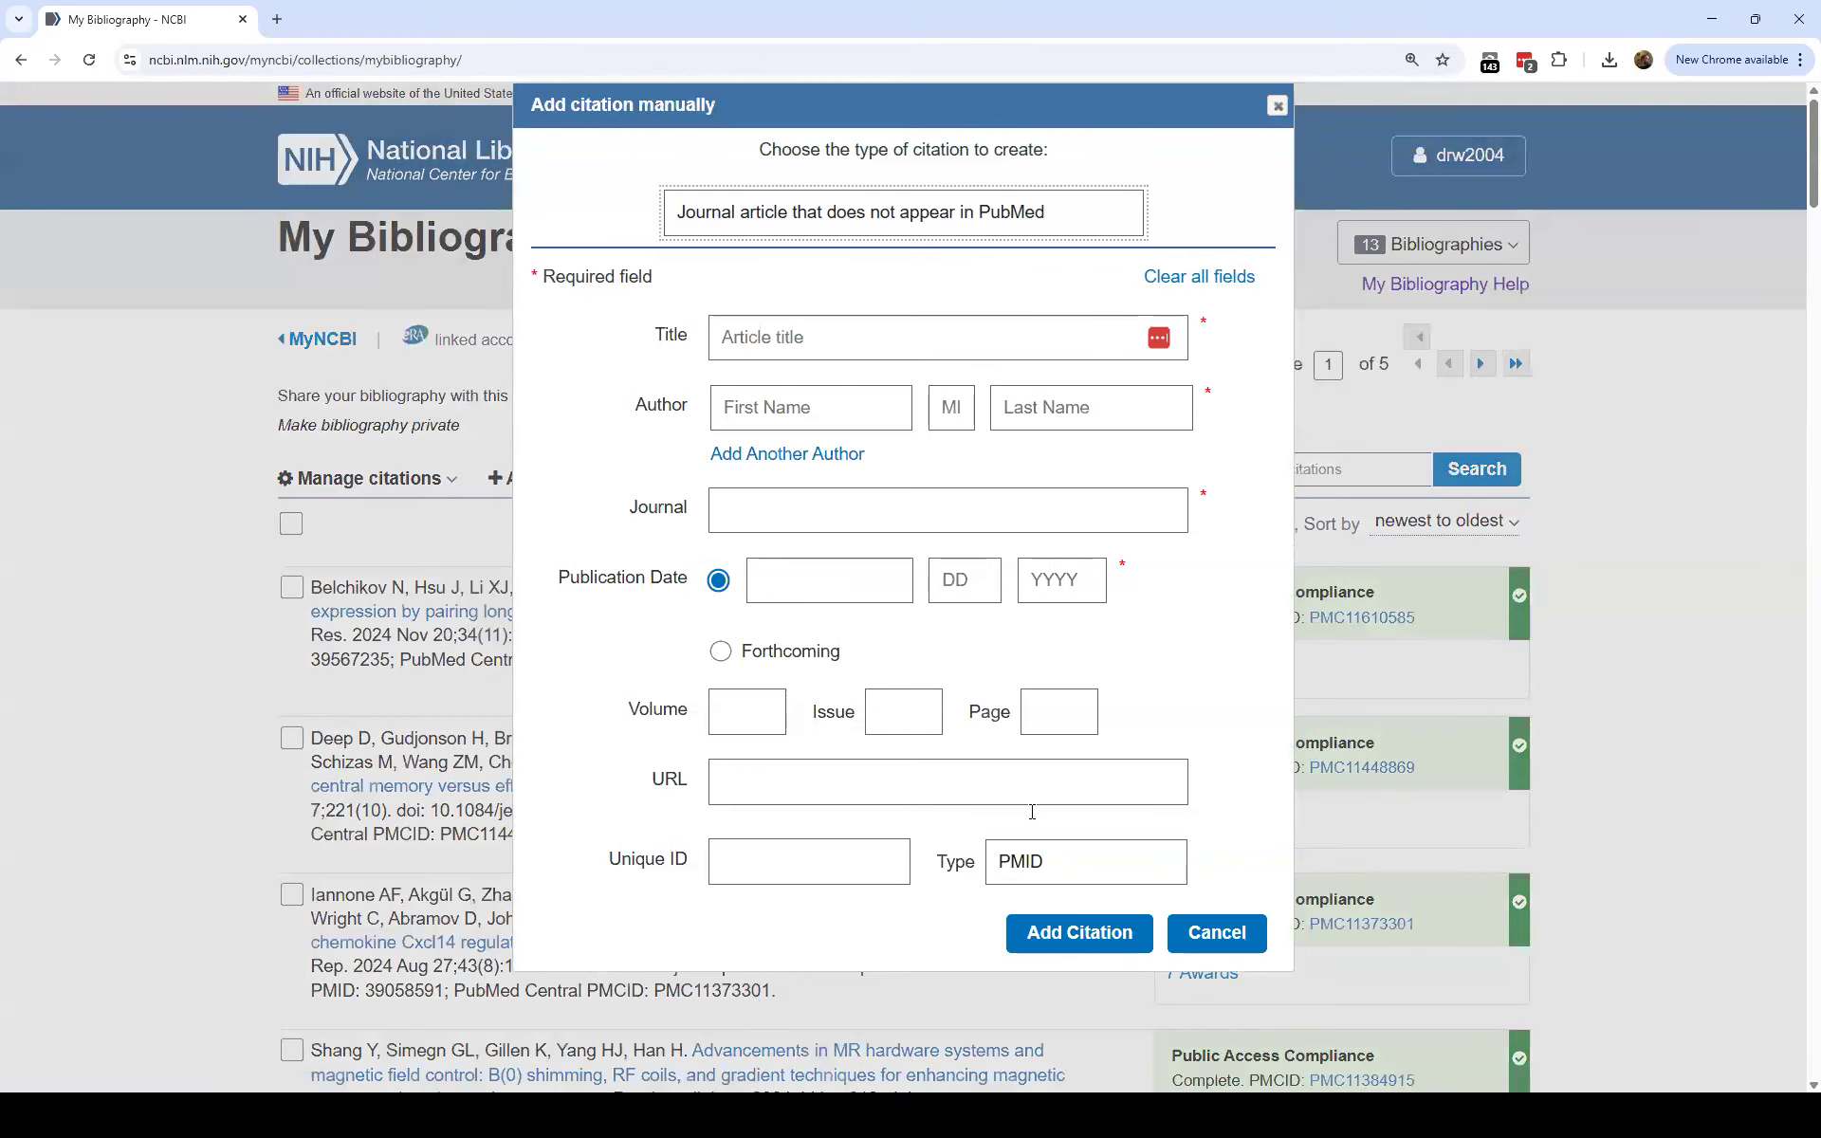
{"action": "scroll", "coordinate": [837, 395], "scroll_direction": "down", "scroll_amount": 1}
{"action": "scroll", "coordinate": [963, 287], "scroll_direction": "up", "scroll_amount": 1}
{"action": "left_click", "coordinate": [1279, 106]}
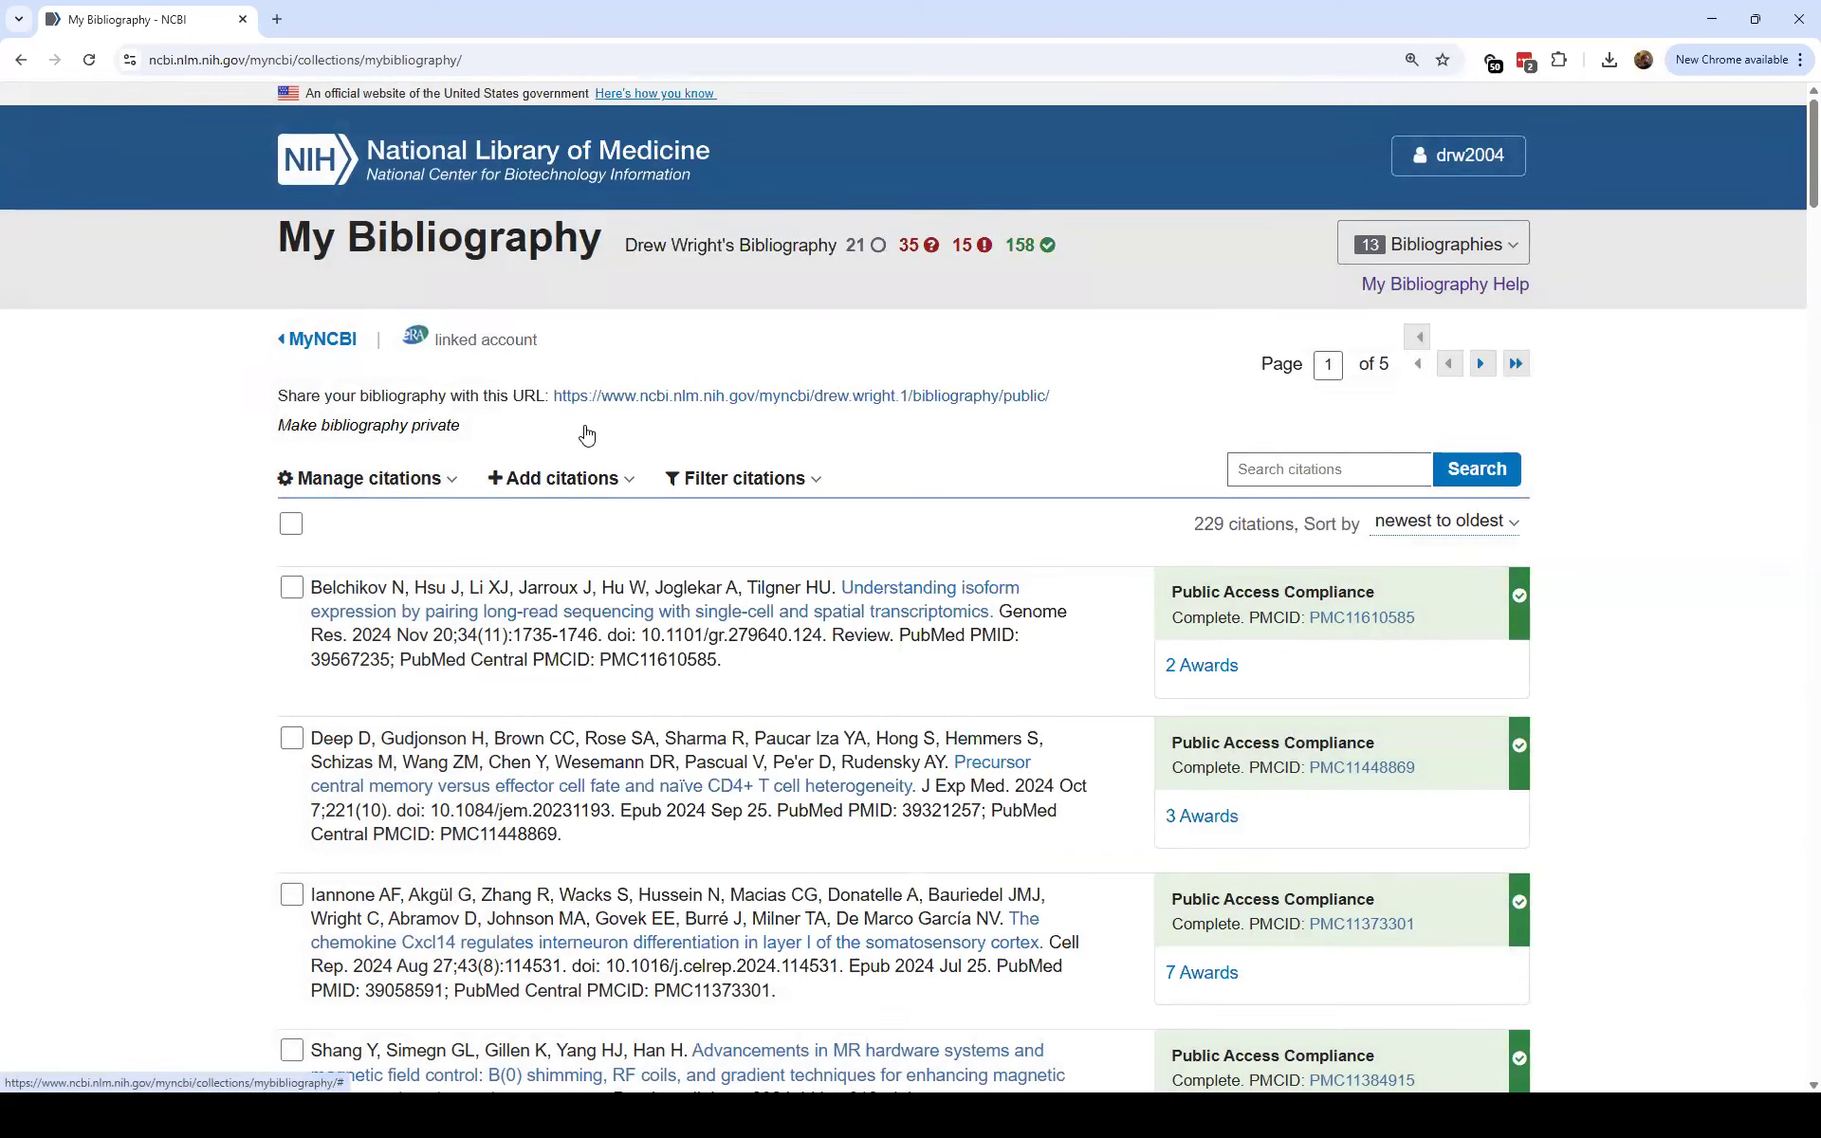
Bring up the confirmation for making the bibliography private and cancel it, and view the options for adding citations.
{"action": "left_click", "coordinate": [441, 425]}
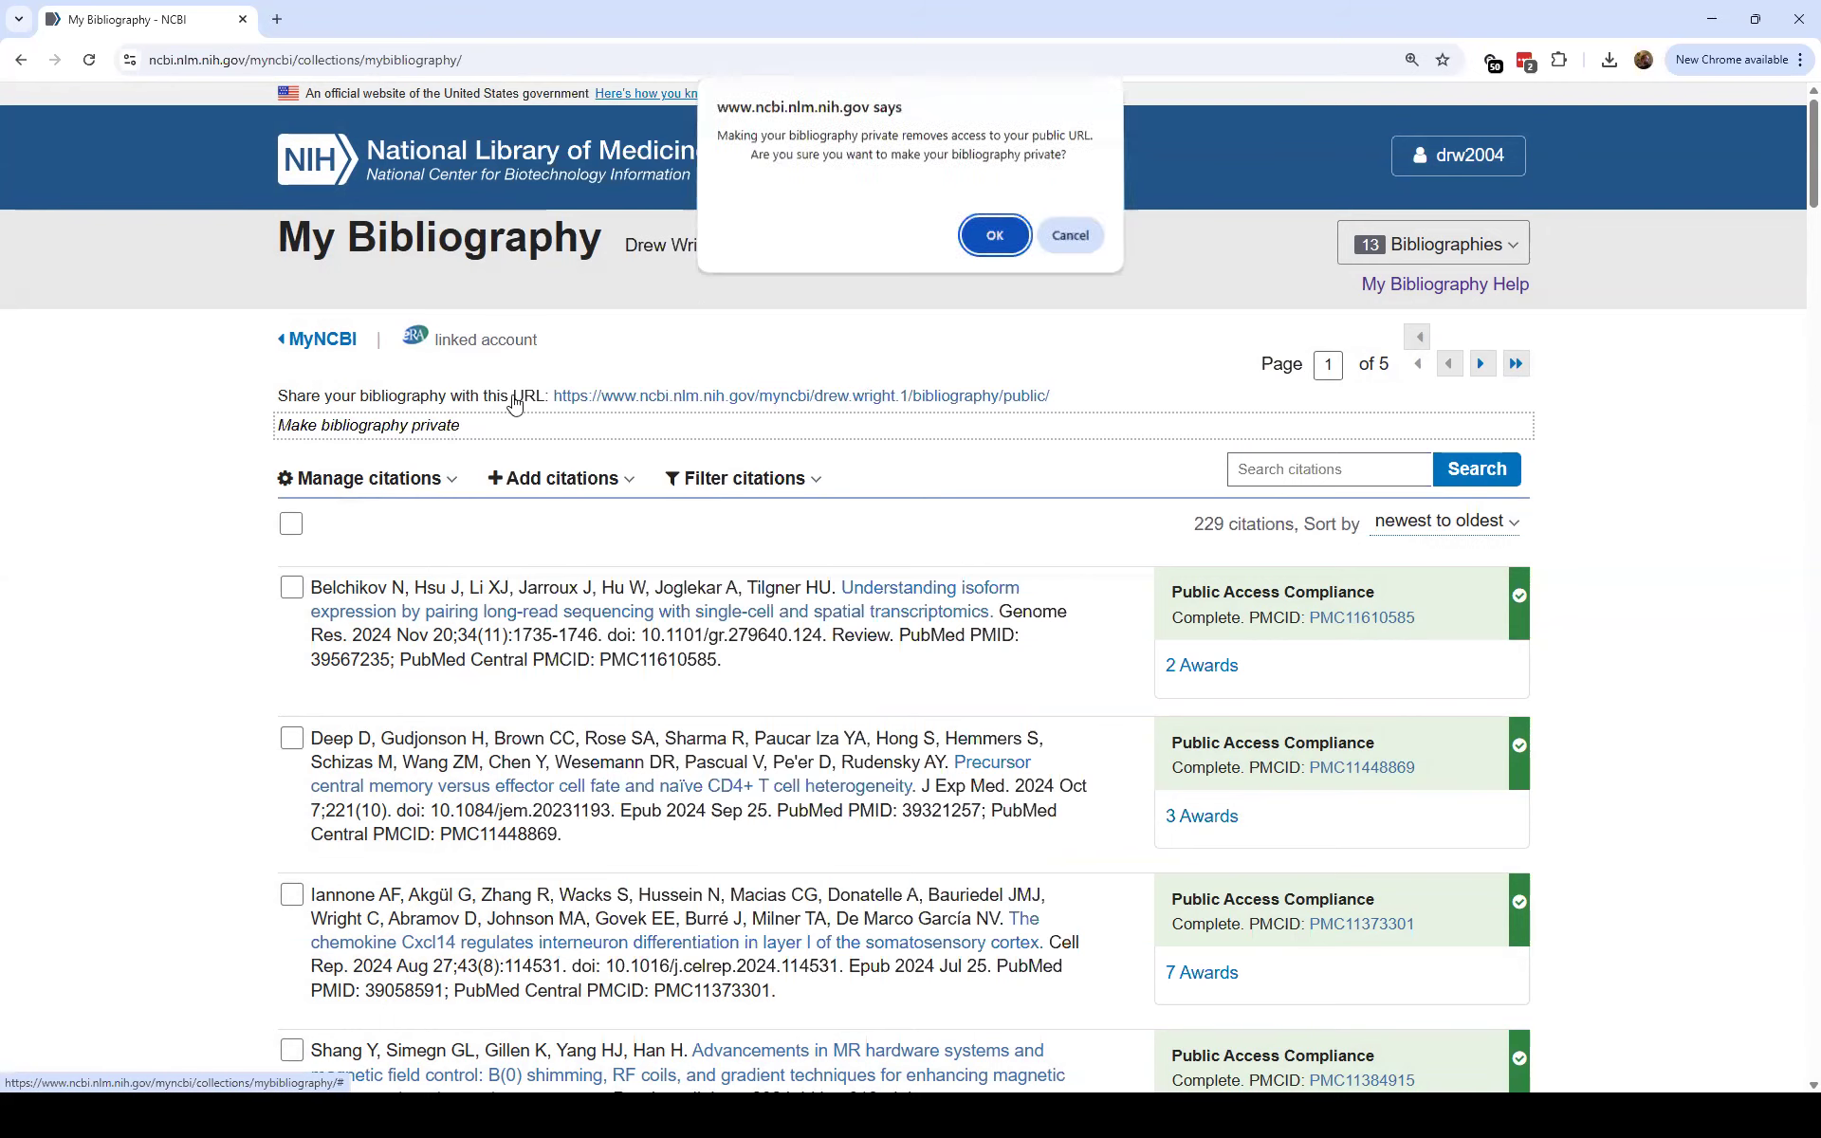
{"action": "left_click", "coordinate": [1093, 236]}
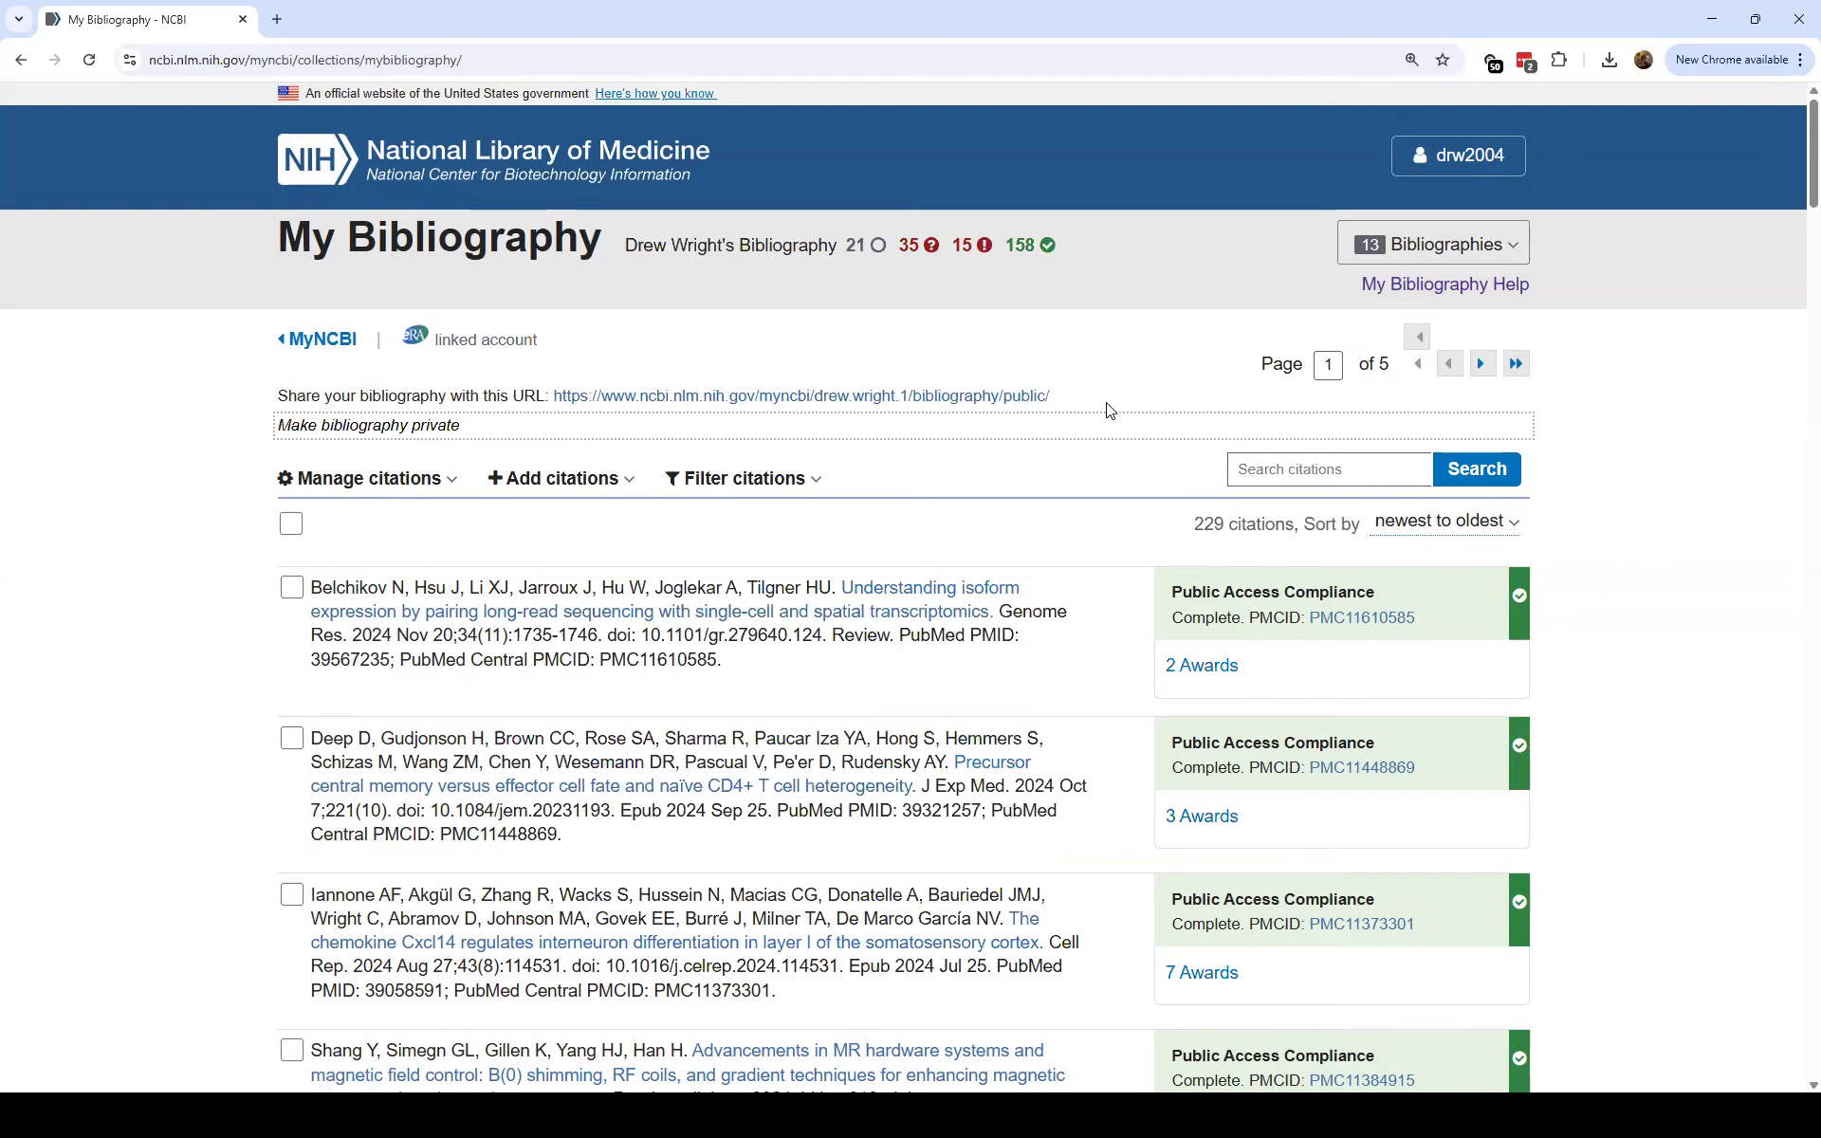
{"action": "left_click", "coordinate": [700, 425]}
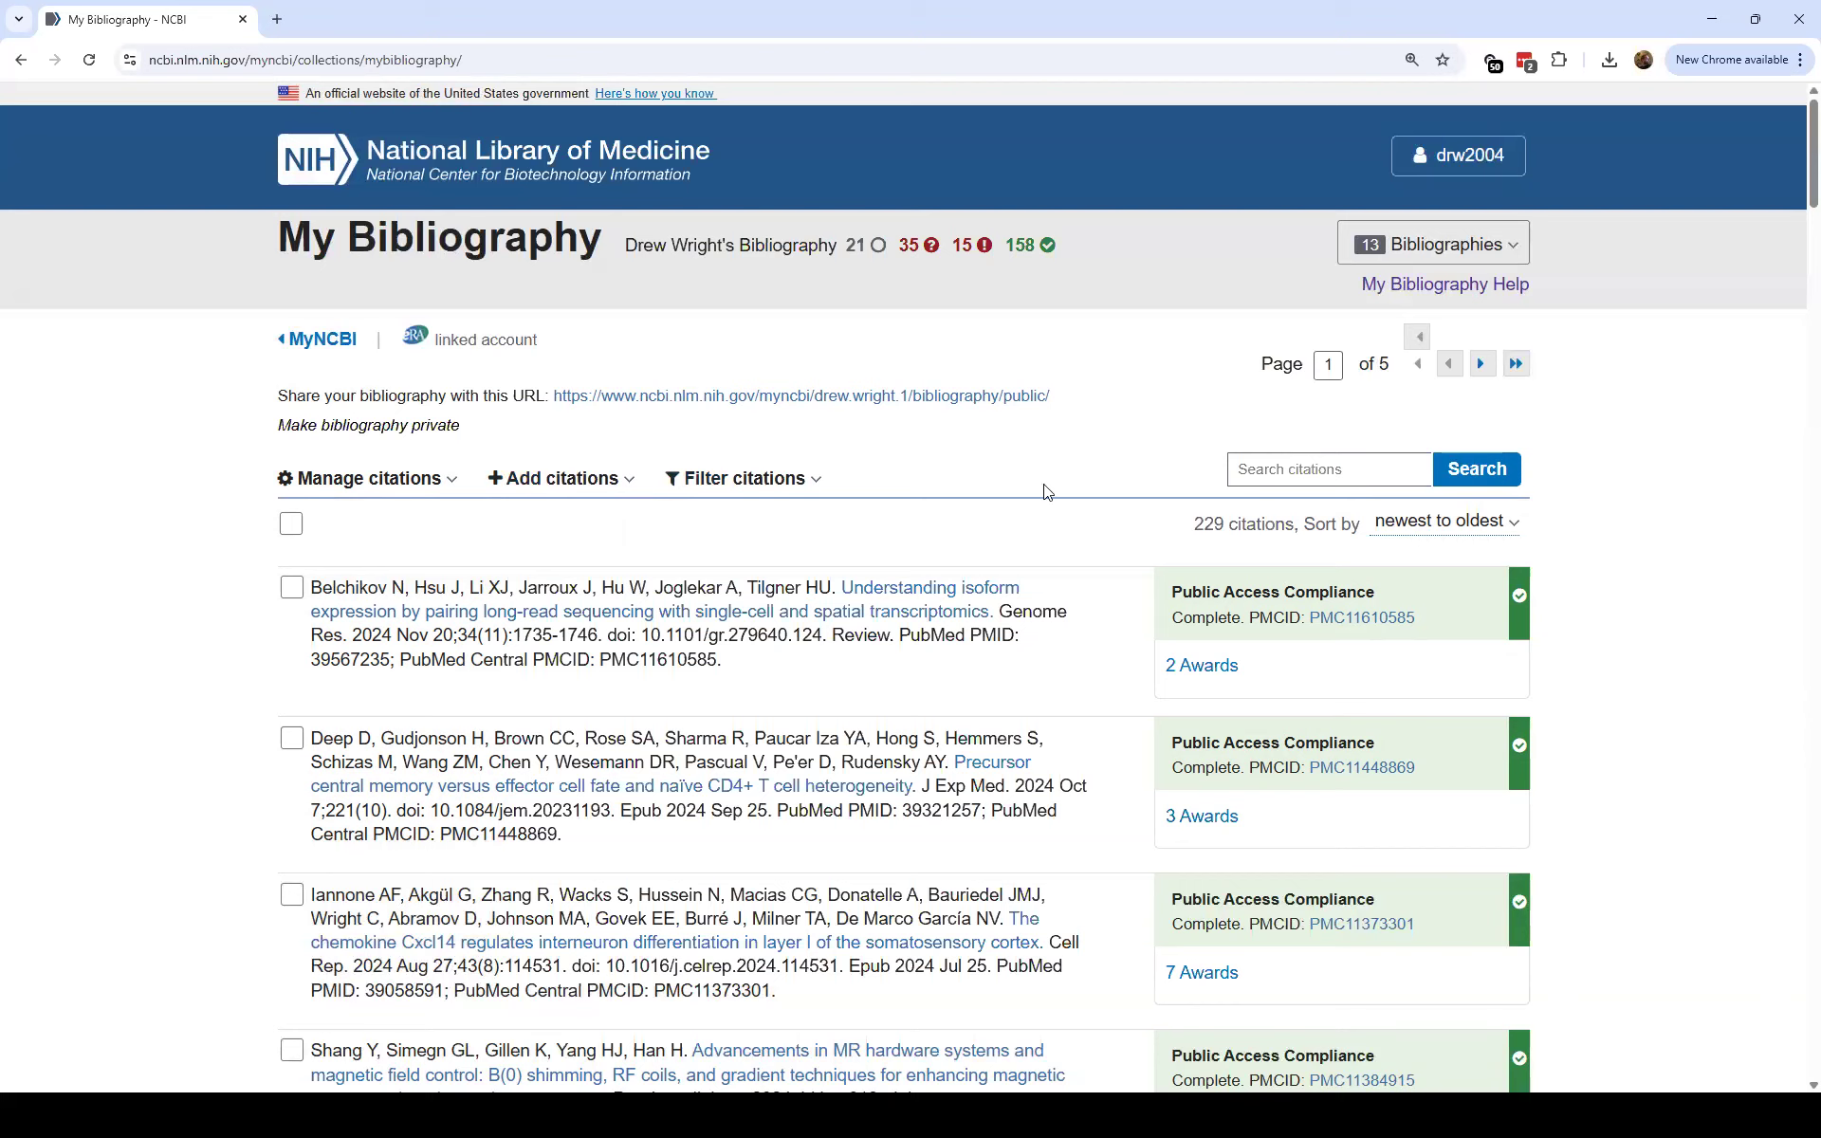
{"action": "left_click", "coordinate": [548, 479]}
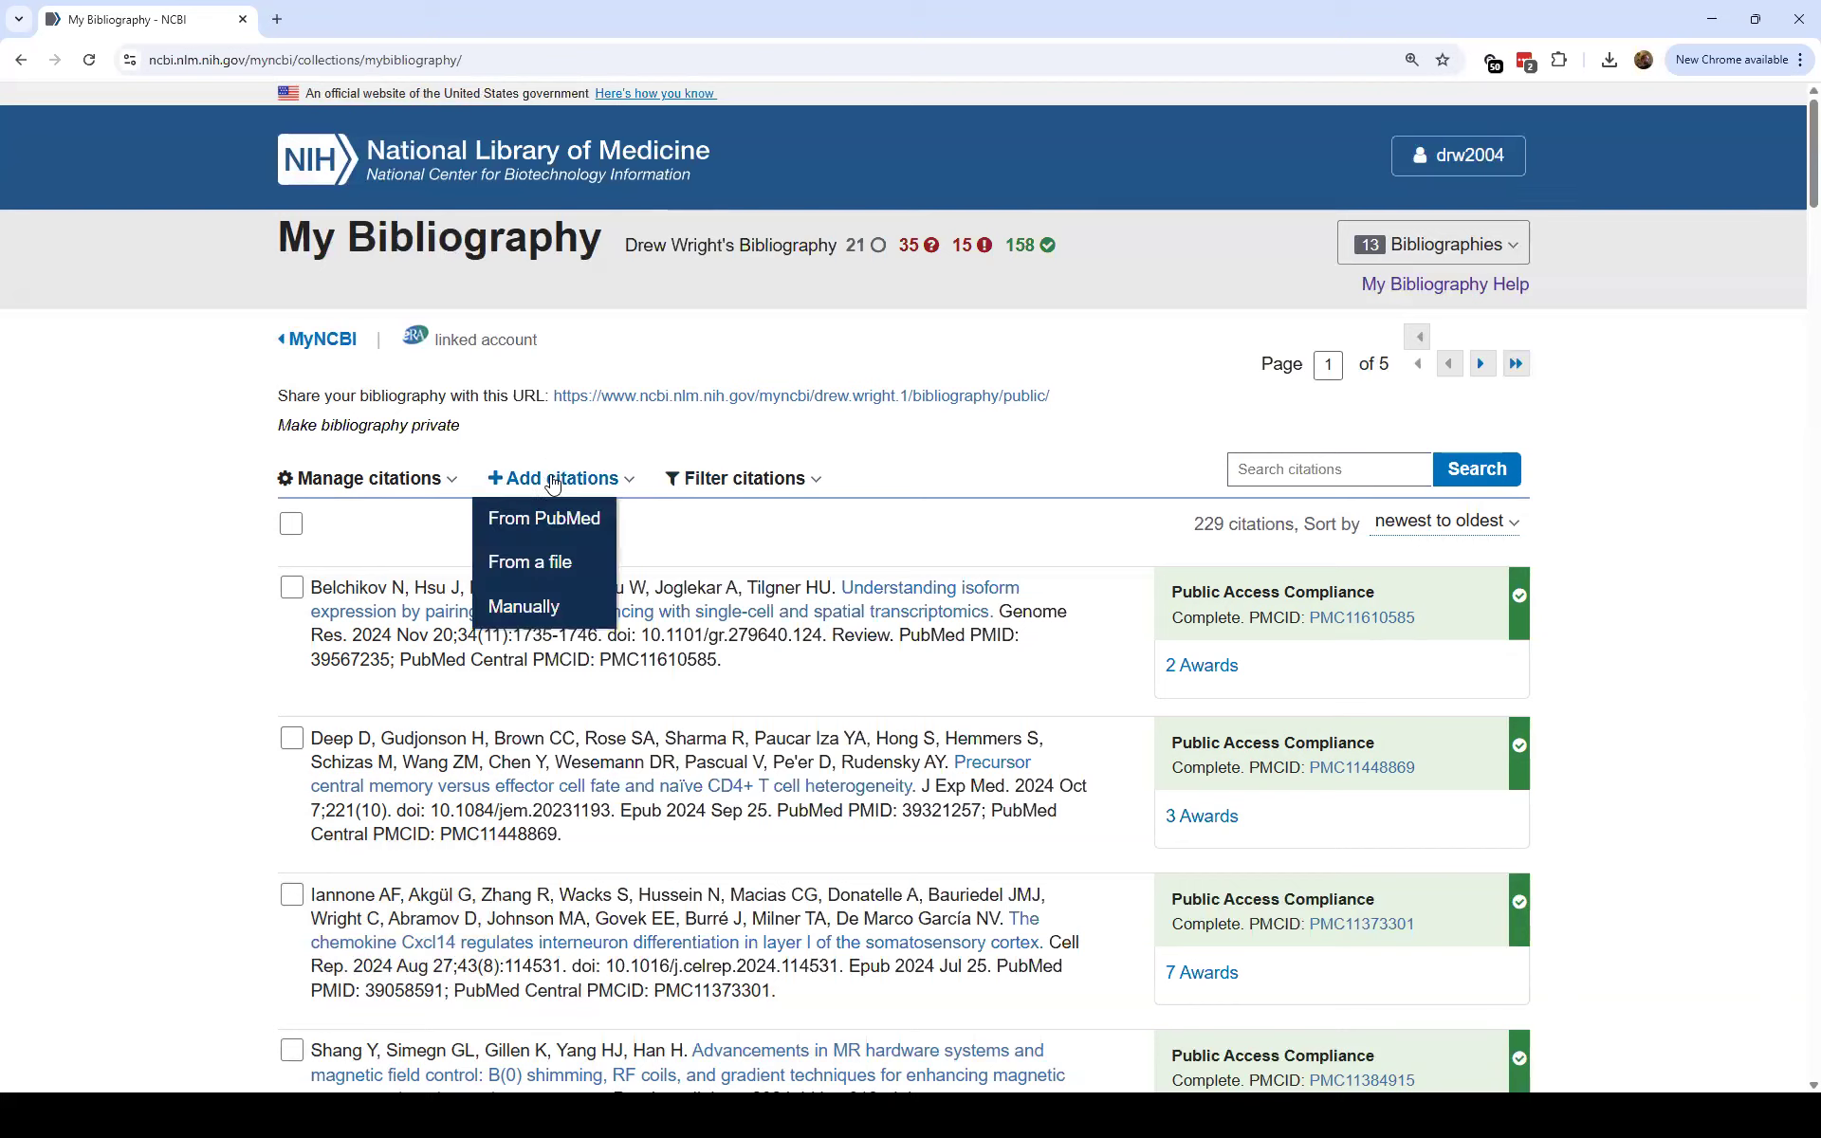
{"action": "left_click", "coordinate": [591, 444]}
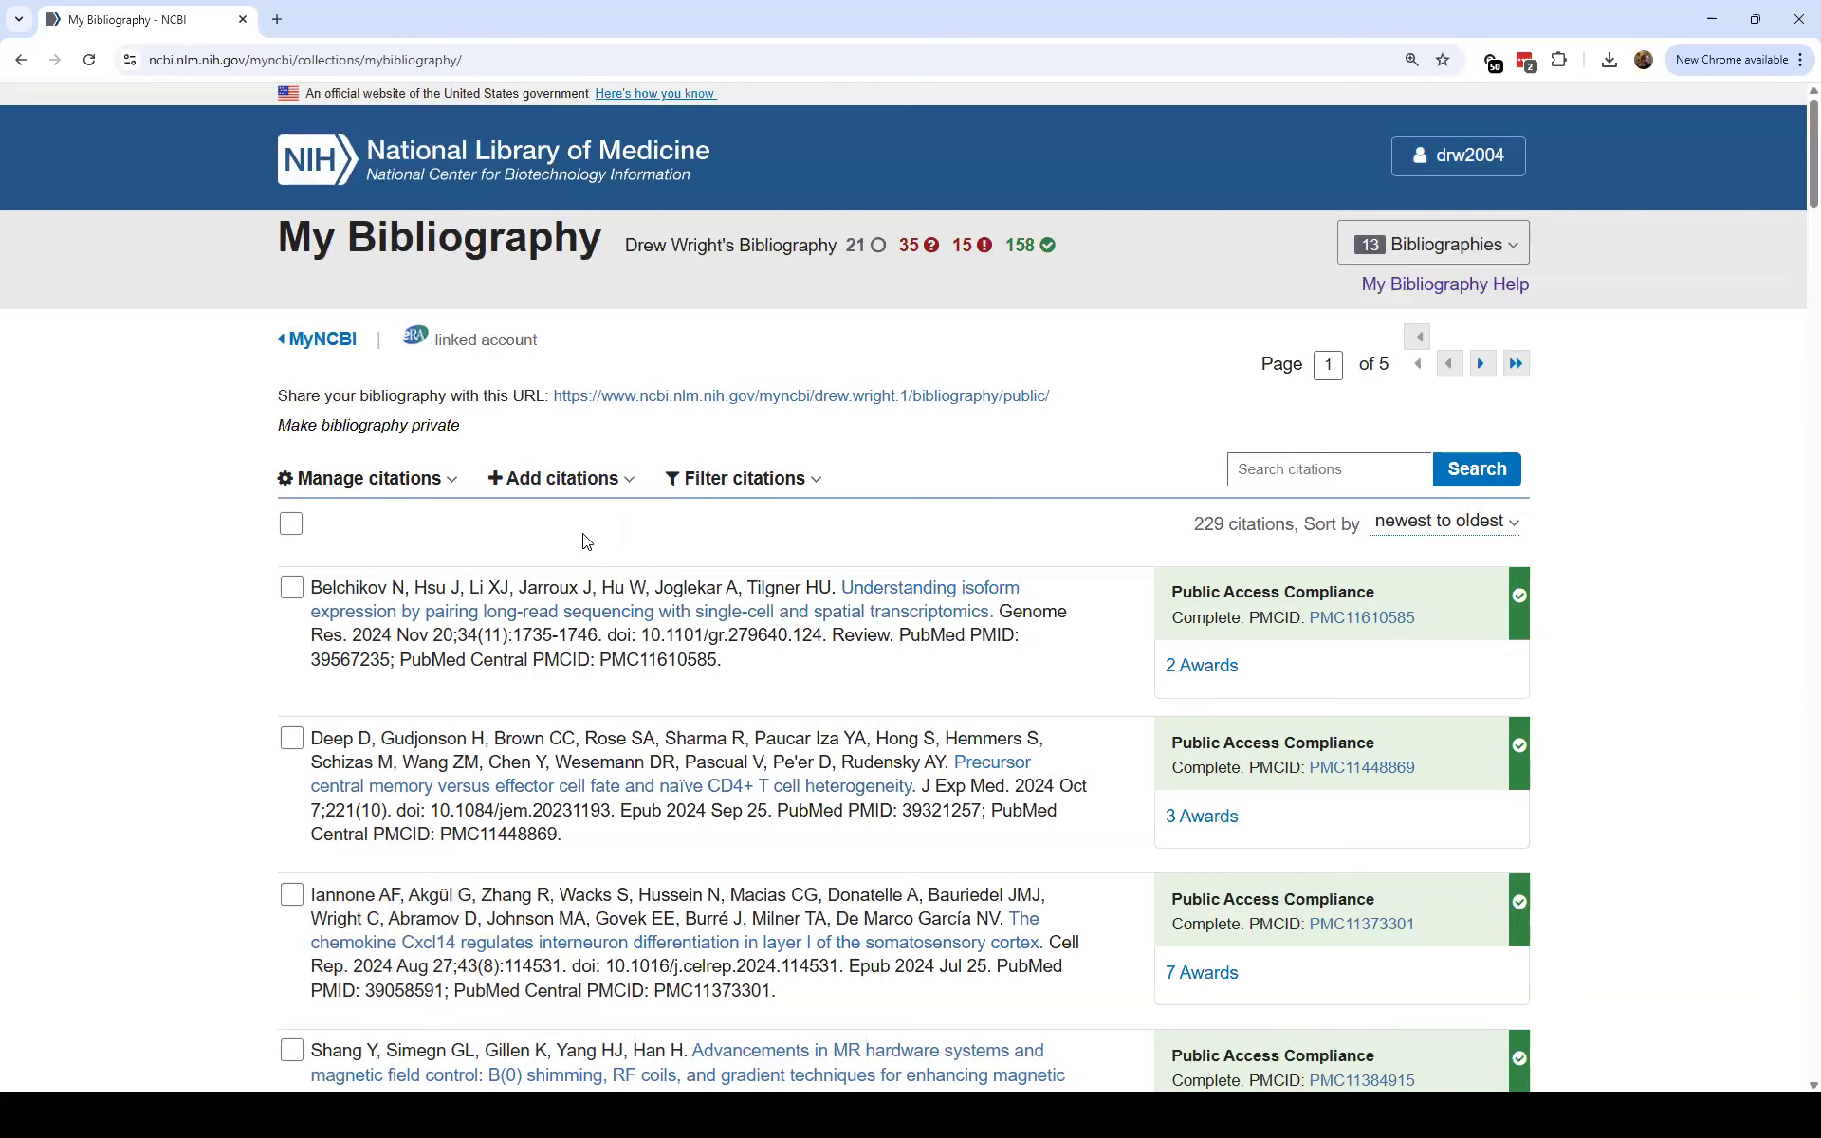
Open PubMed in a new browser tab and search for "three dimensional printing bone".
{"action": "left_click", "coordinate": [280, 19]}
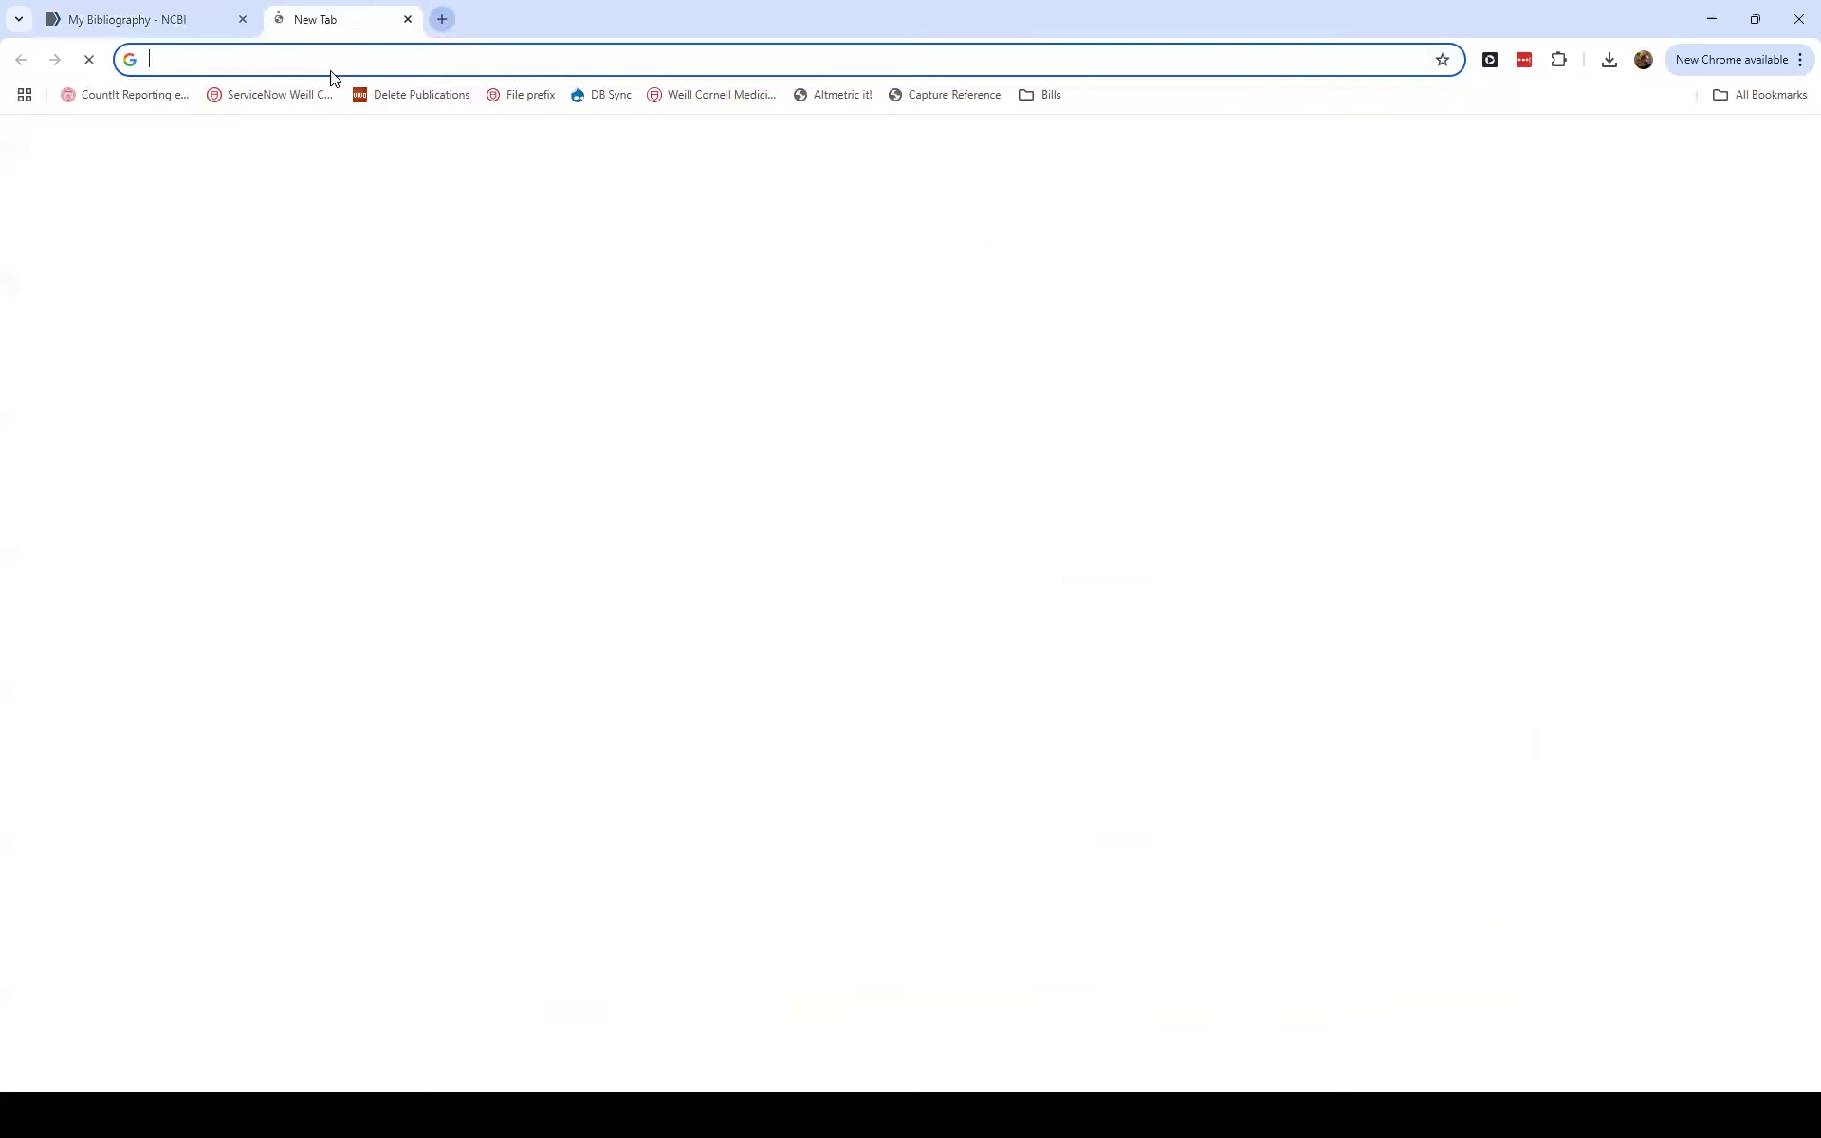
{"action": "type", "text": "pubmed"}
{"action": "key", "text": "Return"}
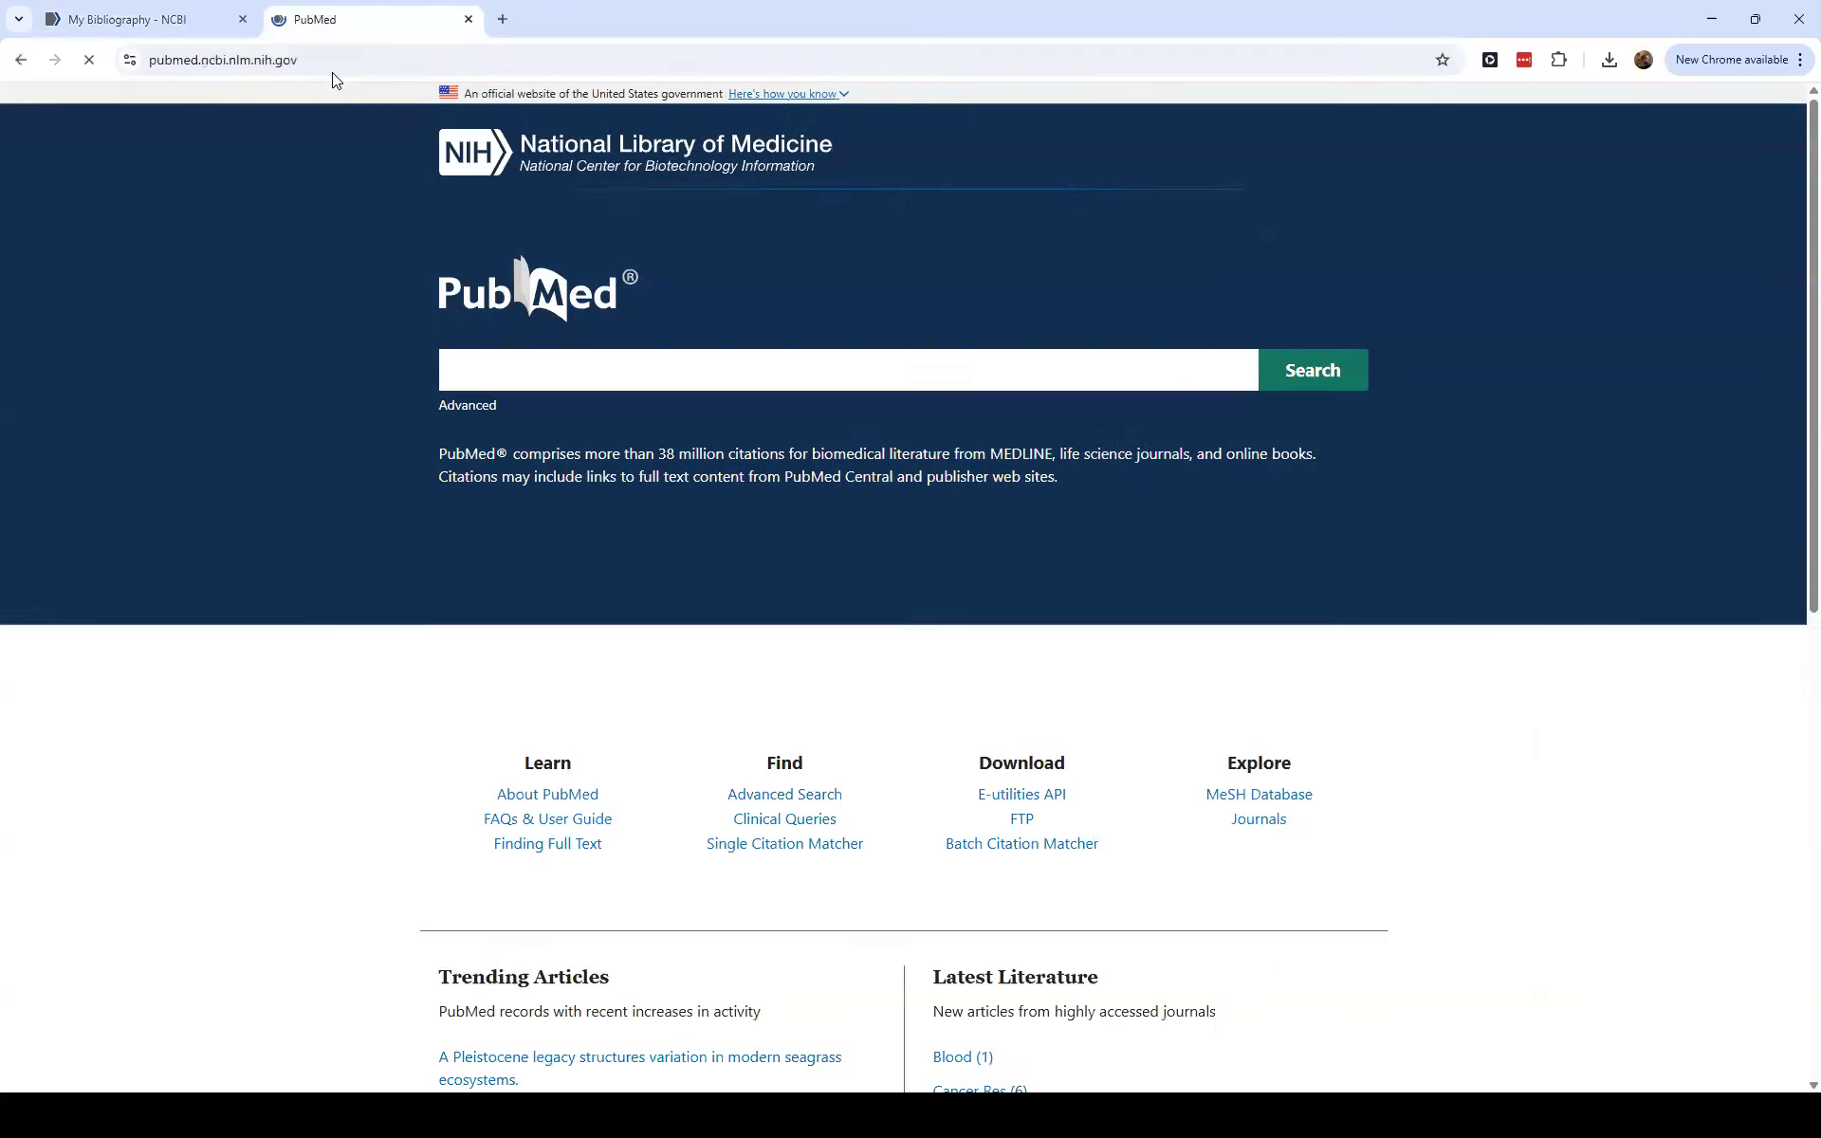
{"action": "left_click", "coordinate": [755, 377]}
{"action": "type", "text": "three dimensional"}
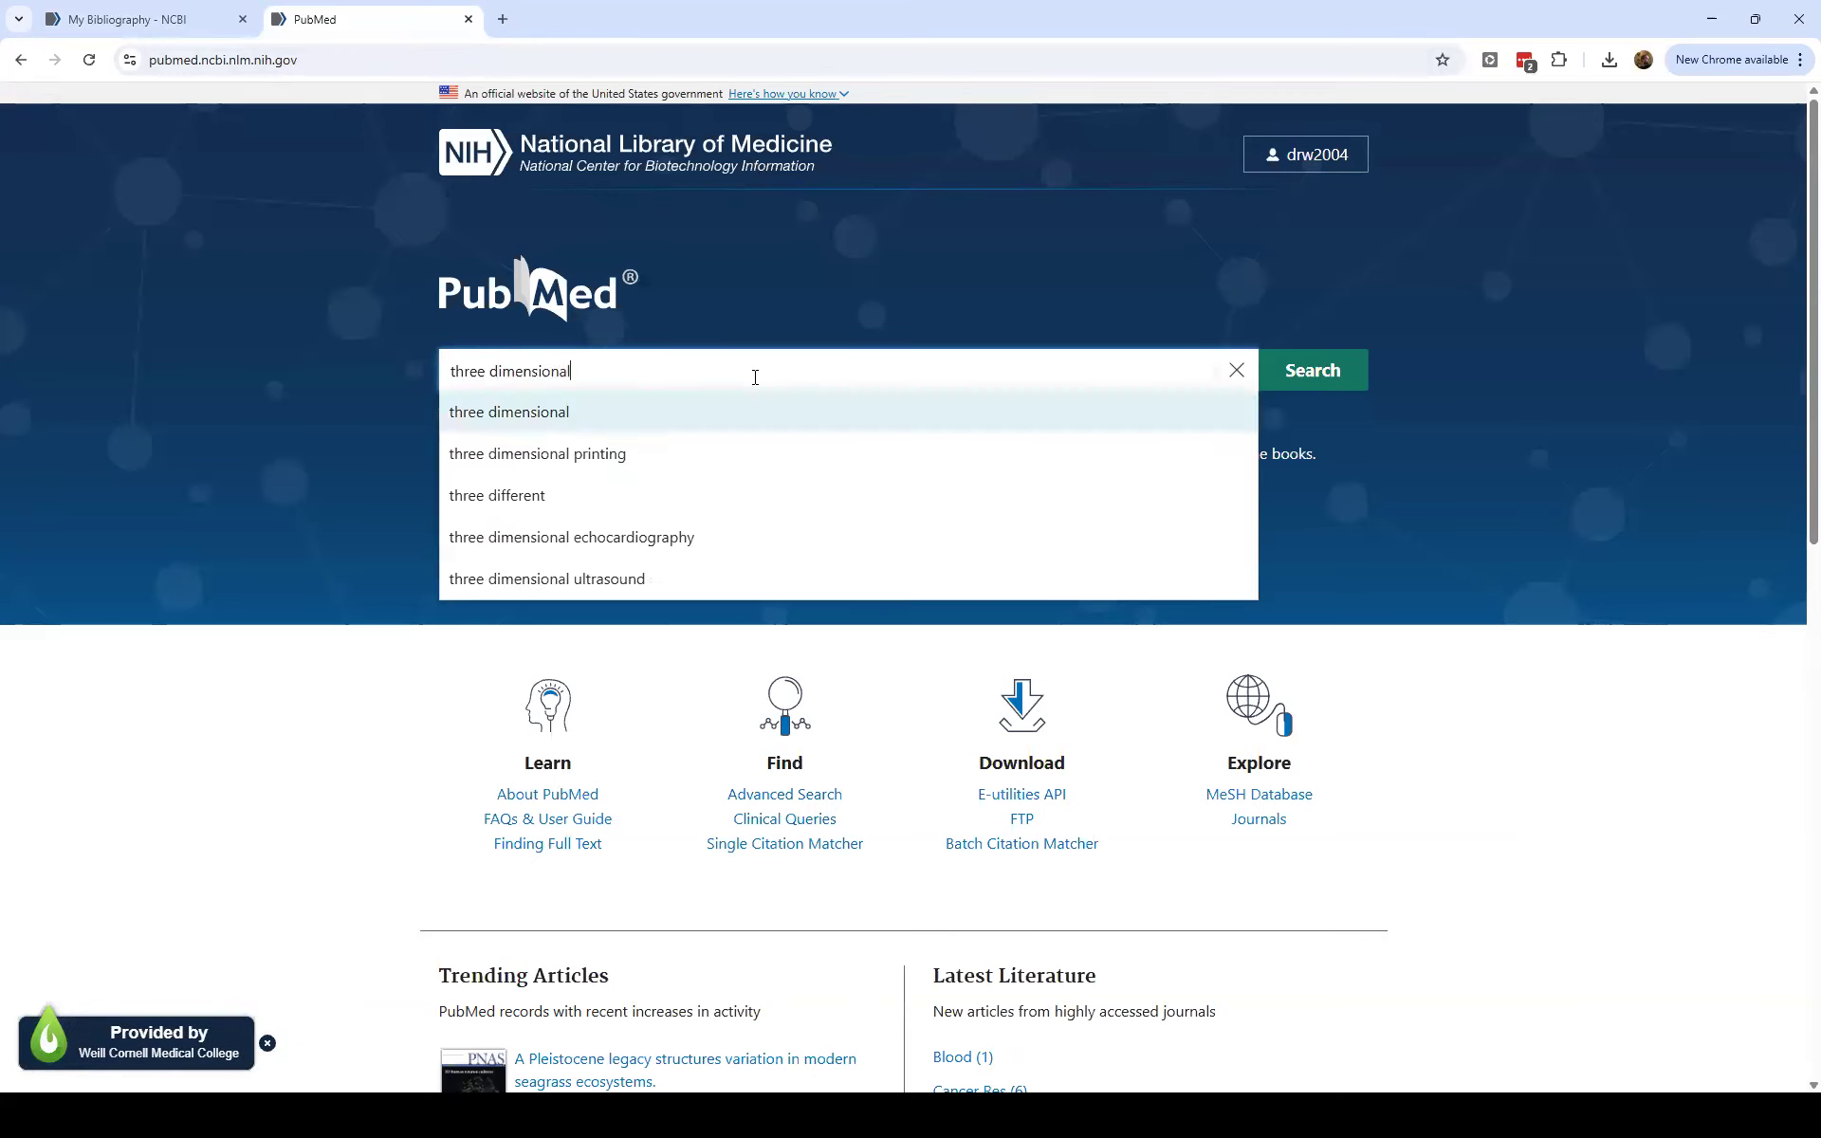
{"action": "key", "text": "Down"}
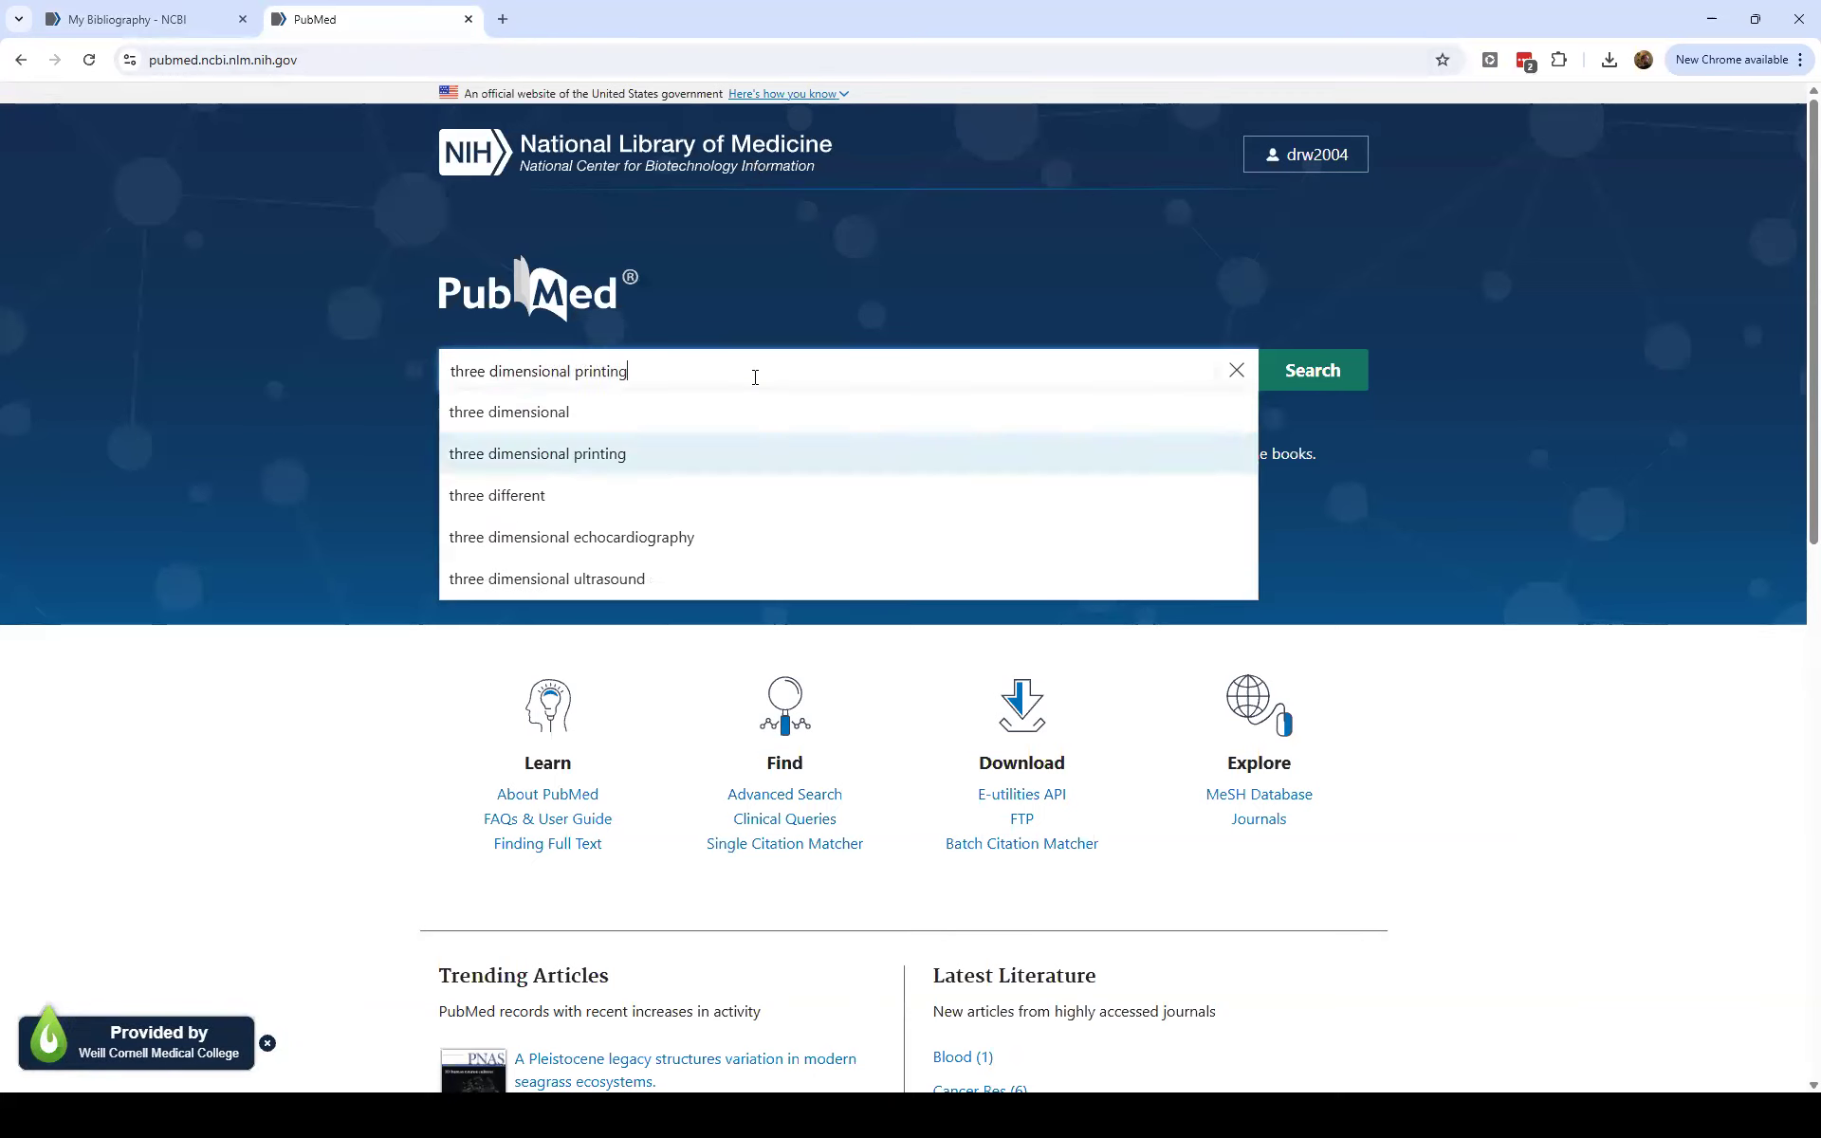
{"action": "type", "text": "bone"}
{"action": "key", "text": "Return"}
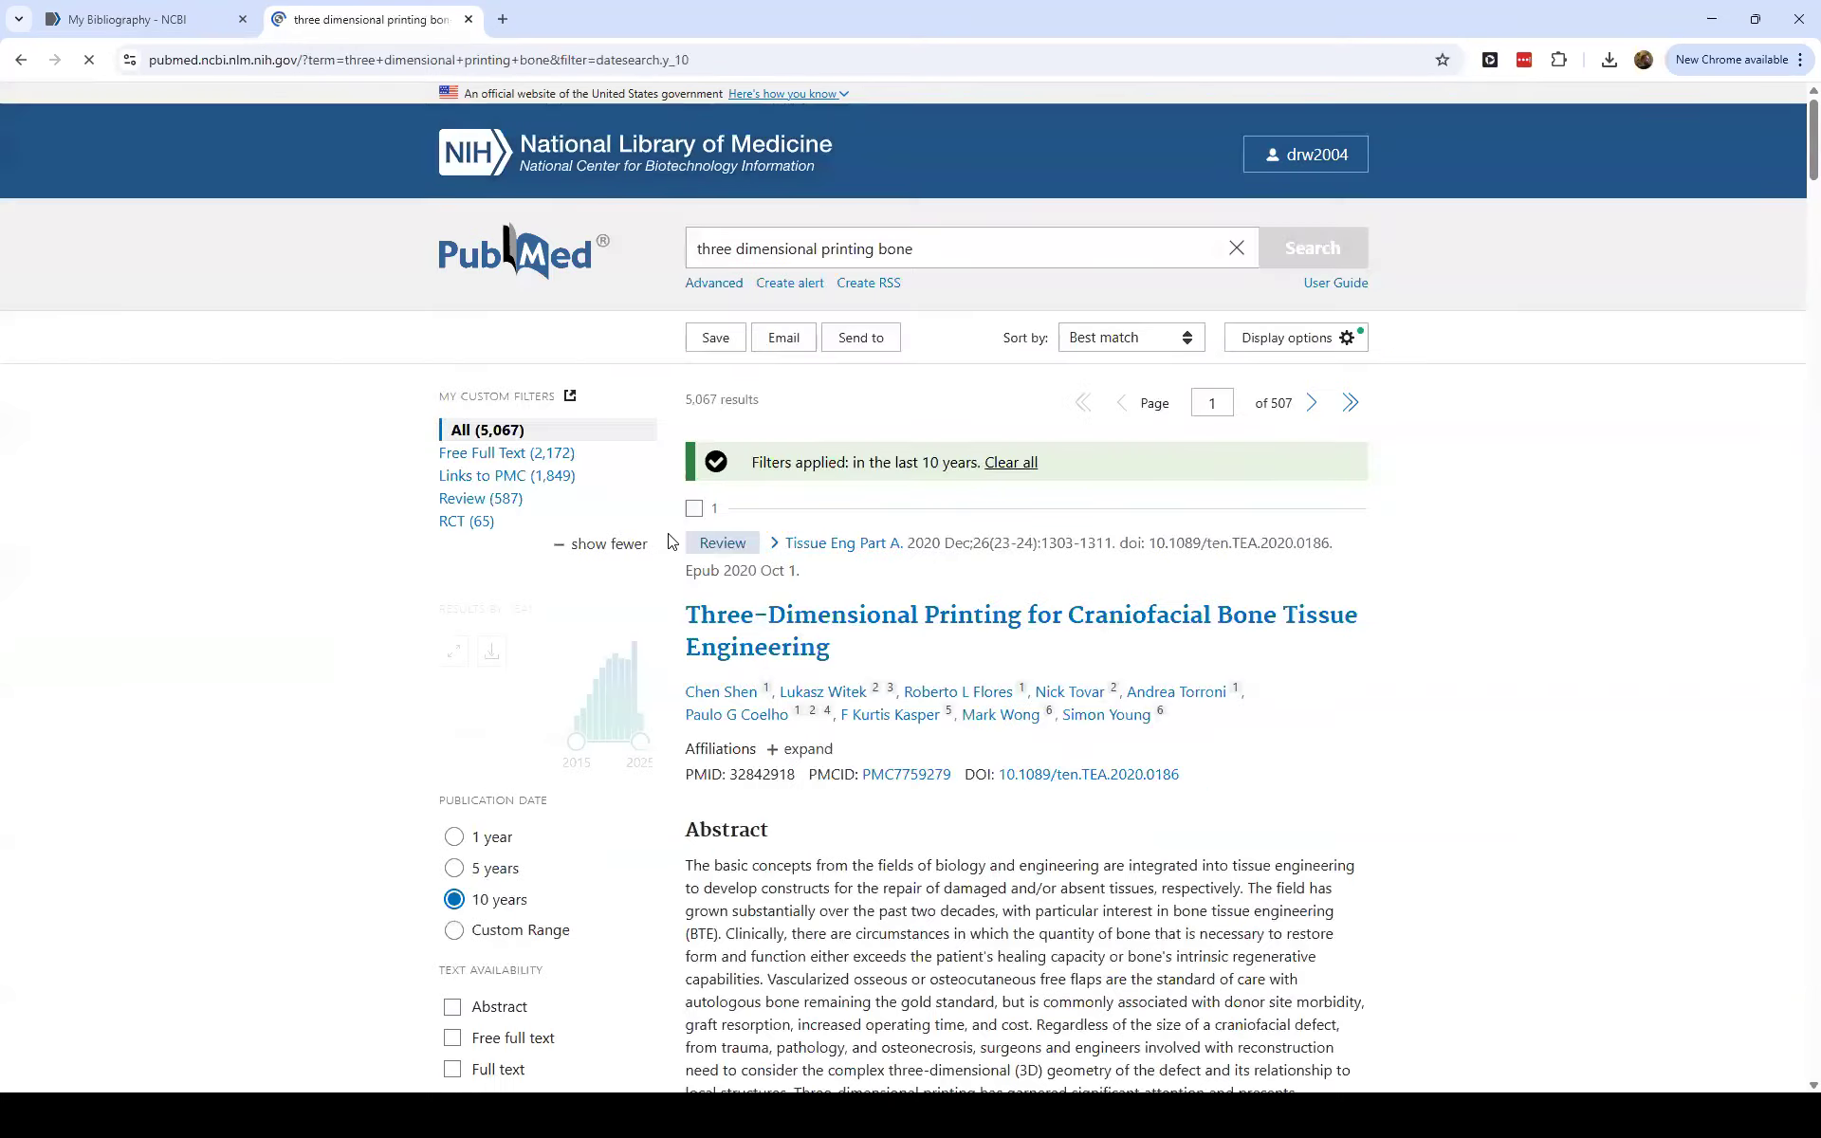
Select two PubMed results, view the options for sending them to My Bibliography, and close PubMed without adding them.
{"action": "scroll", "coordinate": [797, 695], "scroll_direction": "down", "scroll_amount": 4}
{"action": "scroll", "coordinate": [797, 696], "scroll_direction": "down", "scroll_amount": 4}
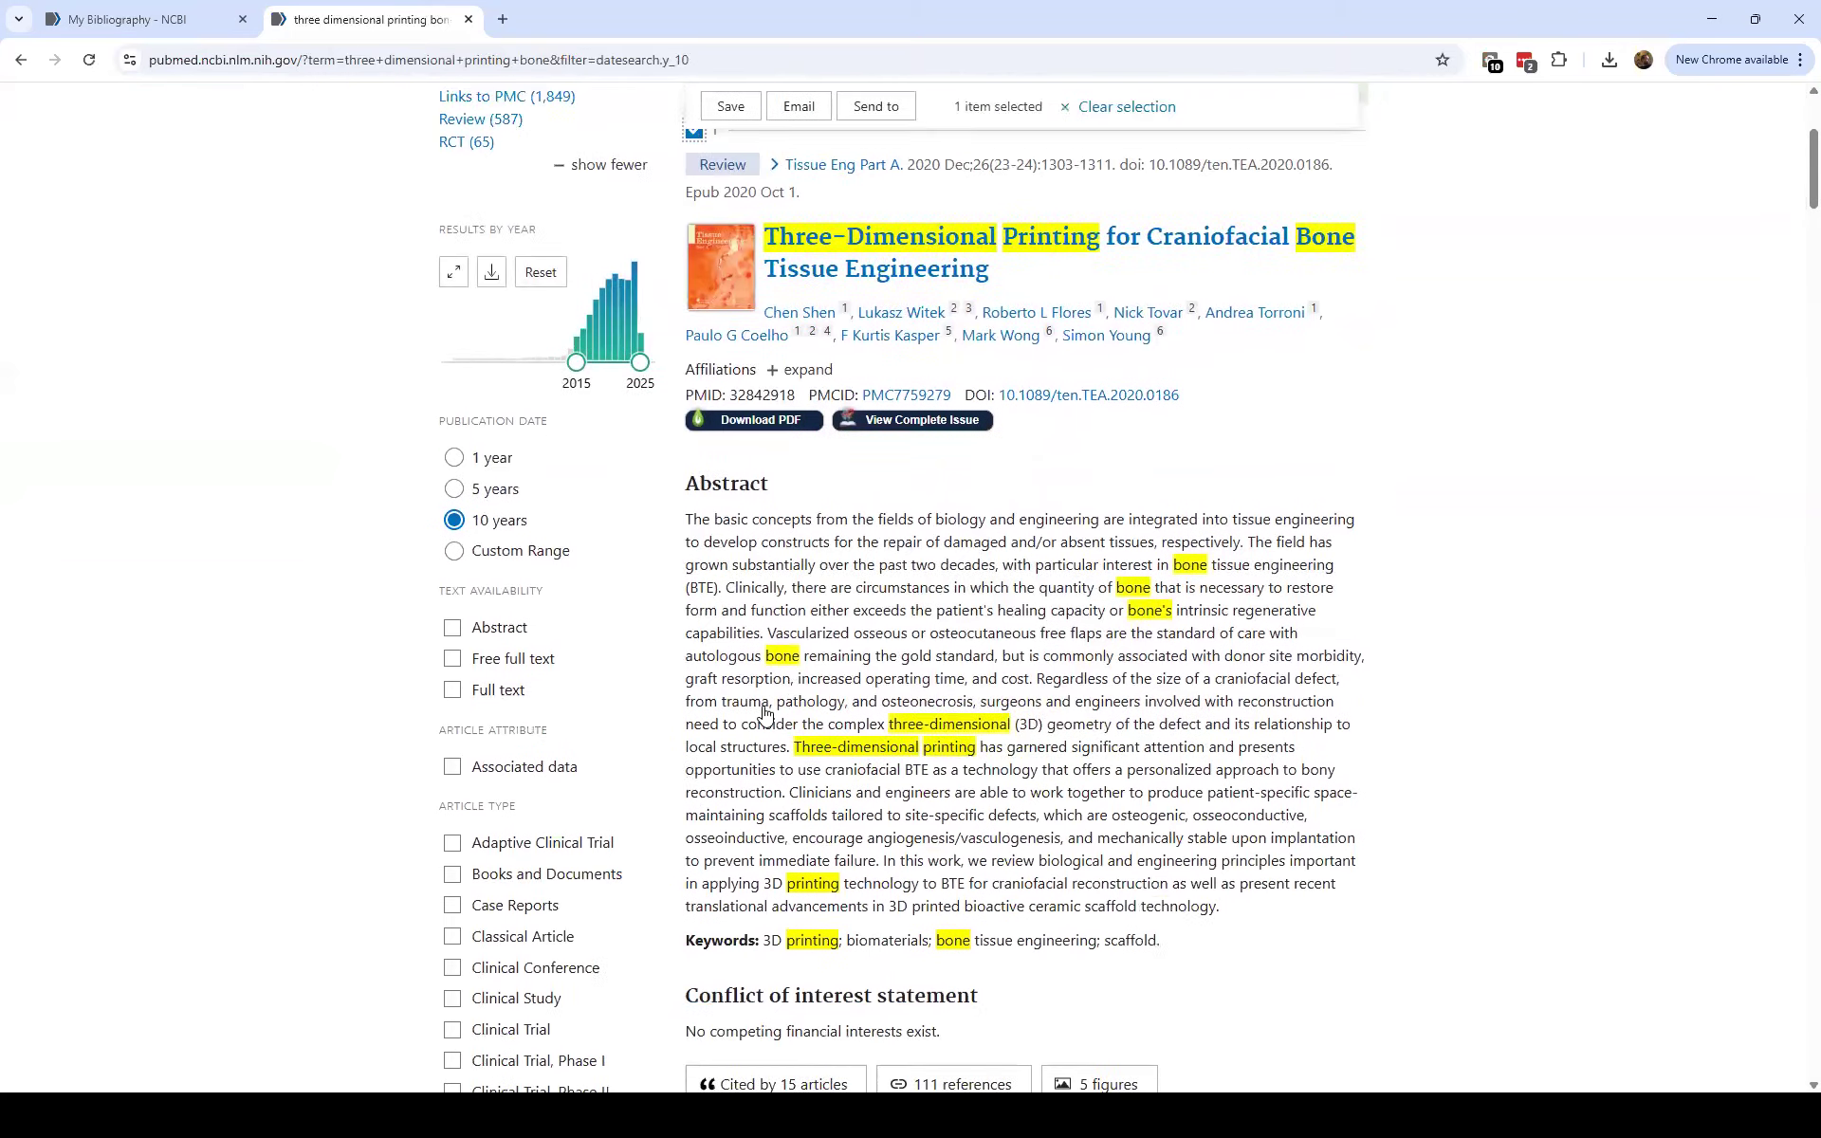
{"action": "left_click", "coordinate": [694, 1001]}
{"action": "scroll", "coordinate": [1221, 581], "scroll_direction": "up", "scroll_amount": 8}
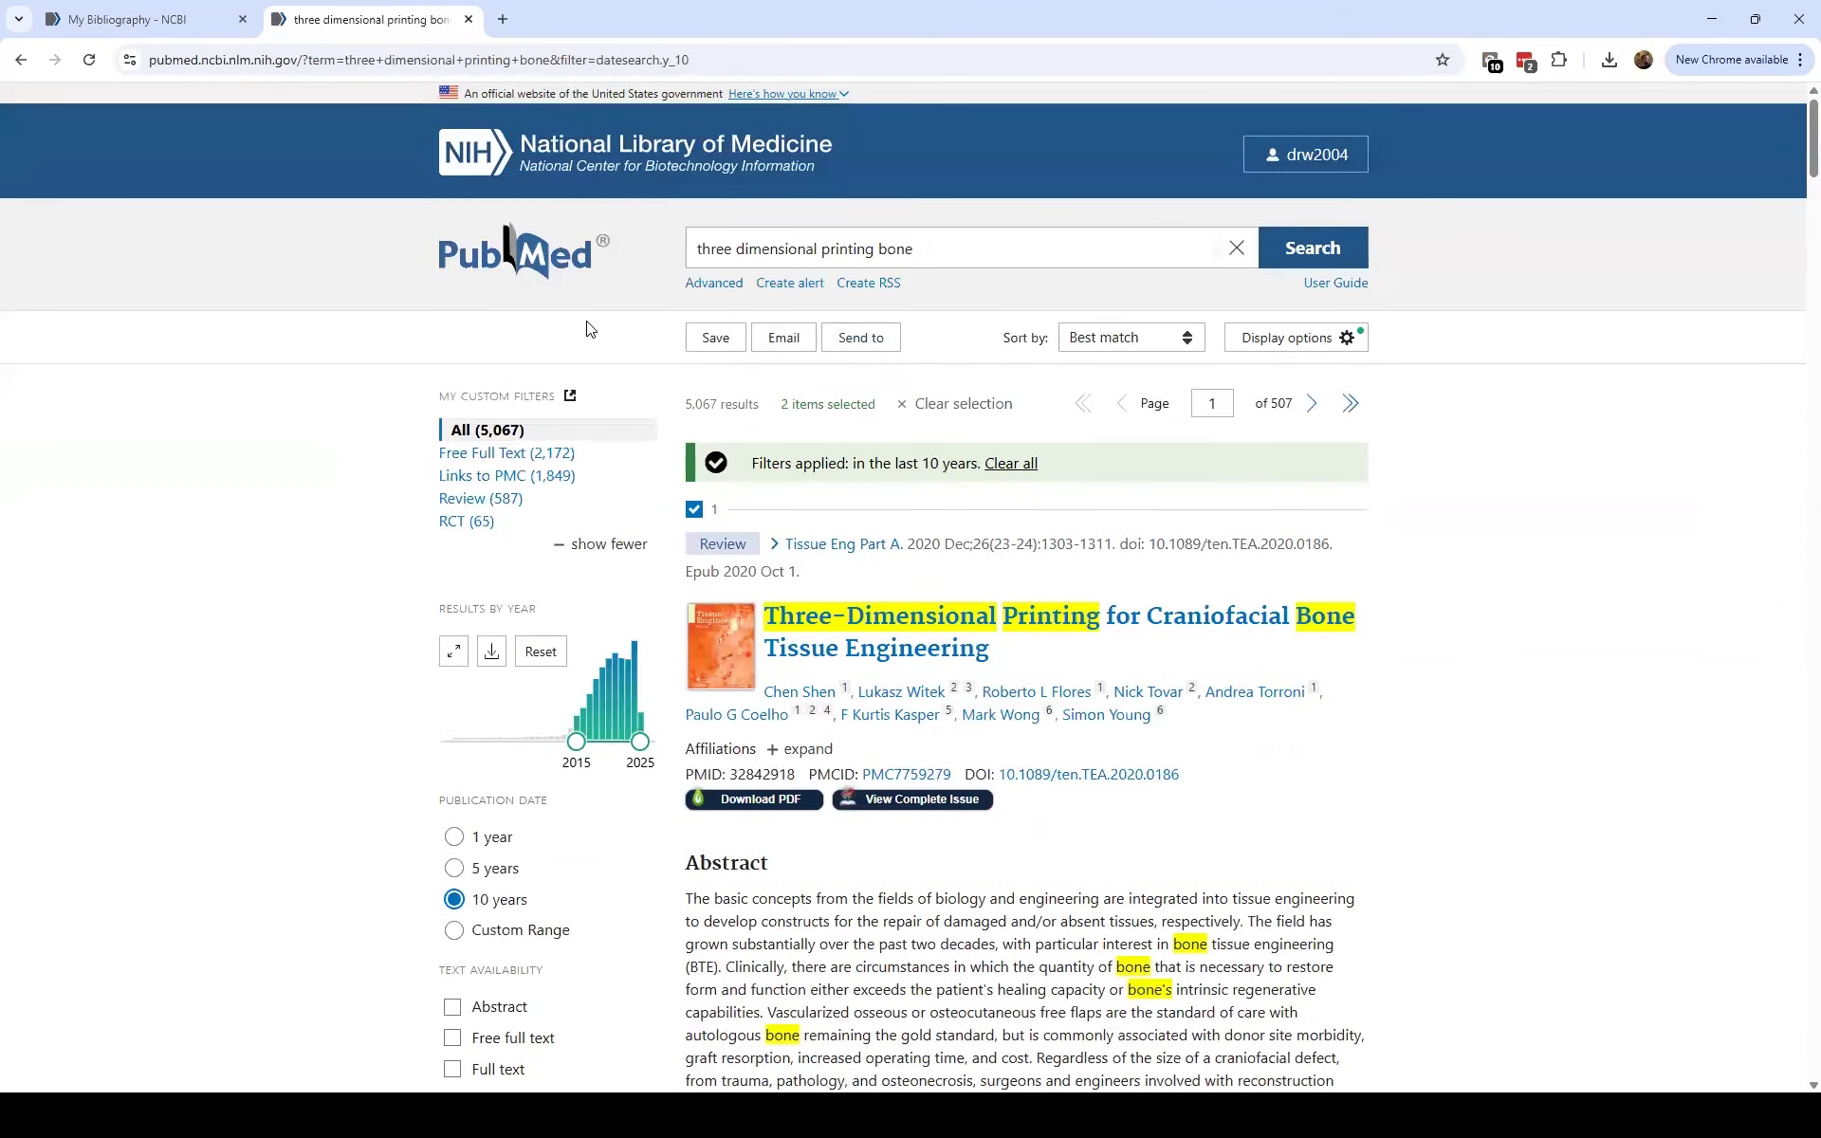
{"action": "left_click", "coordinate": [862, 340]}
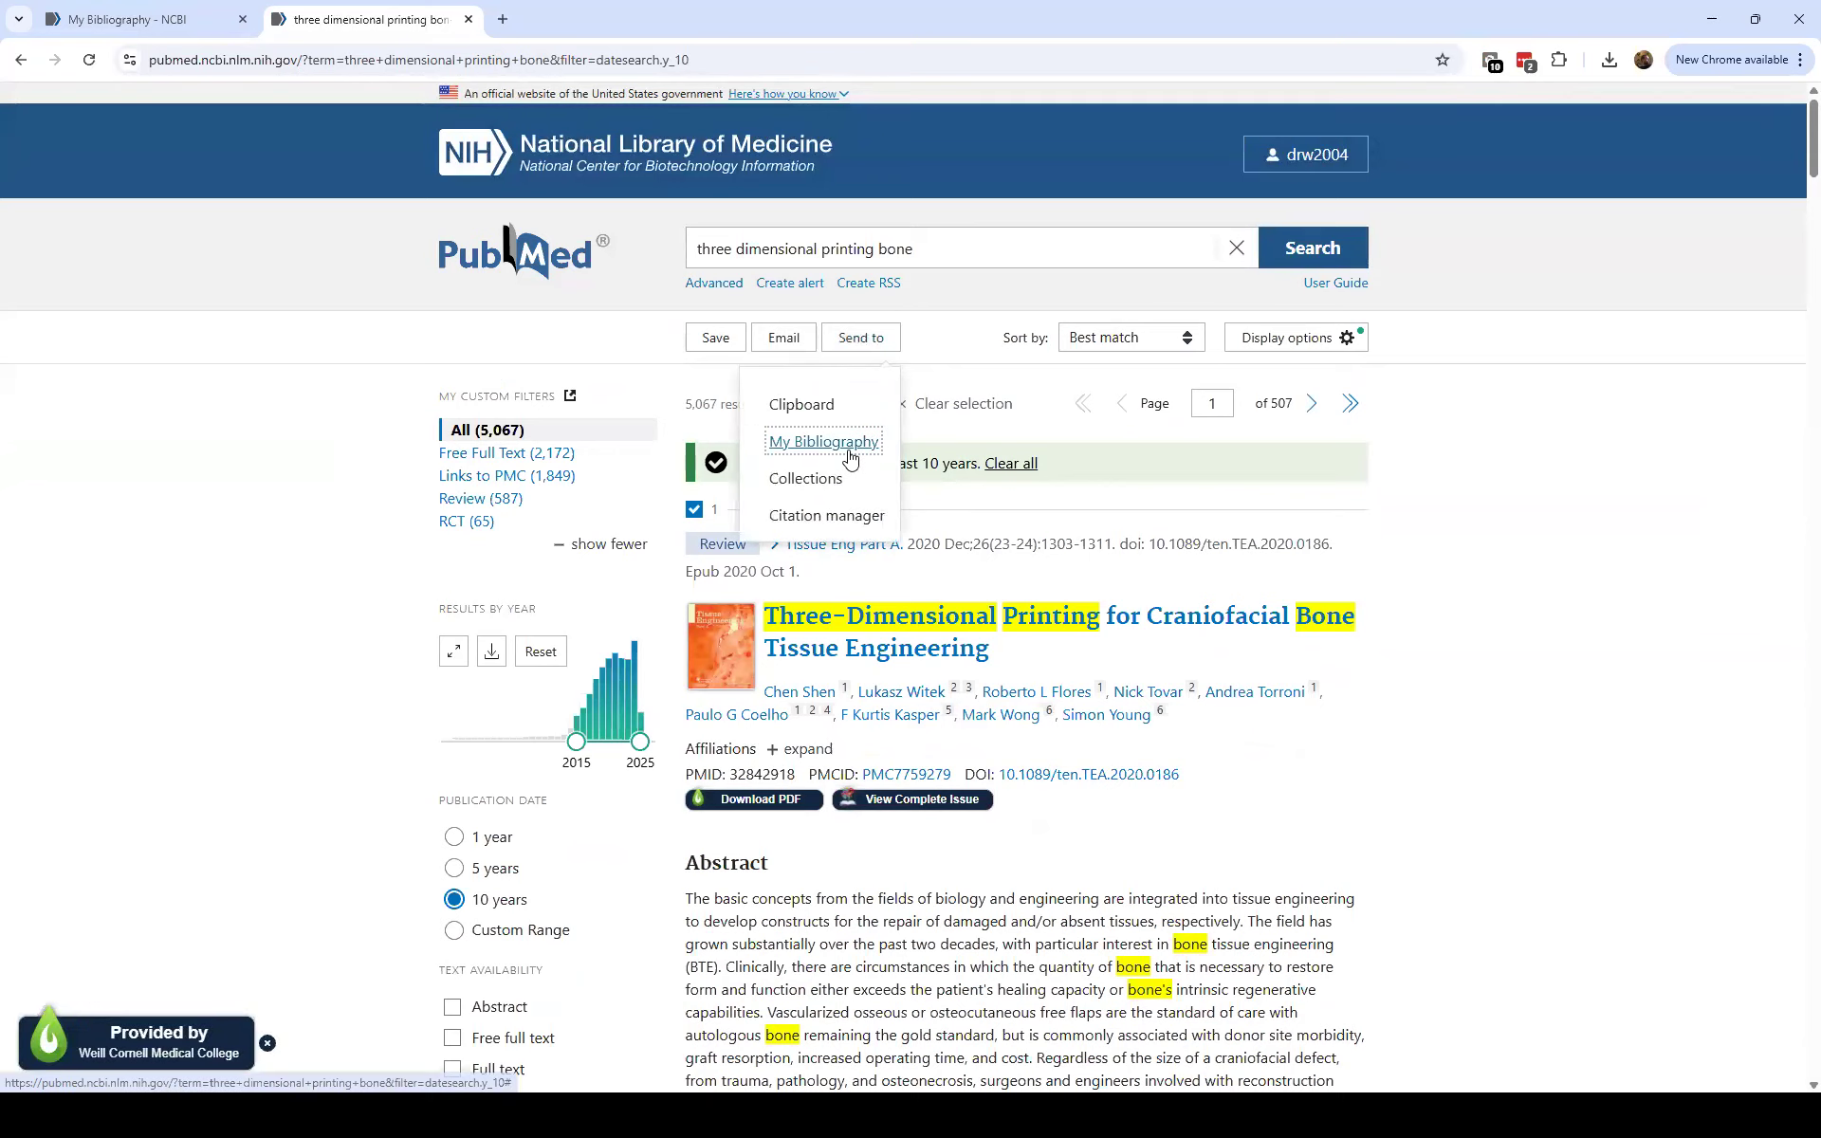
{"action": "left_click", "coordinate": [823, 442]}
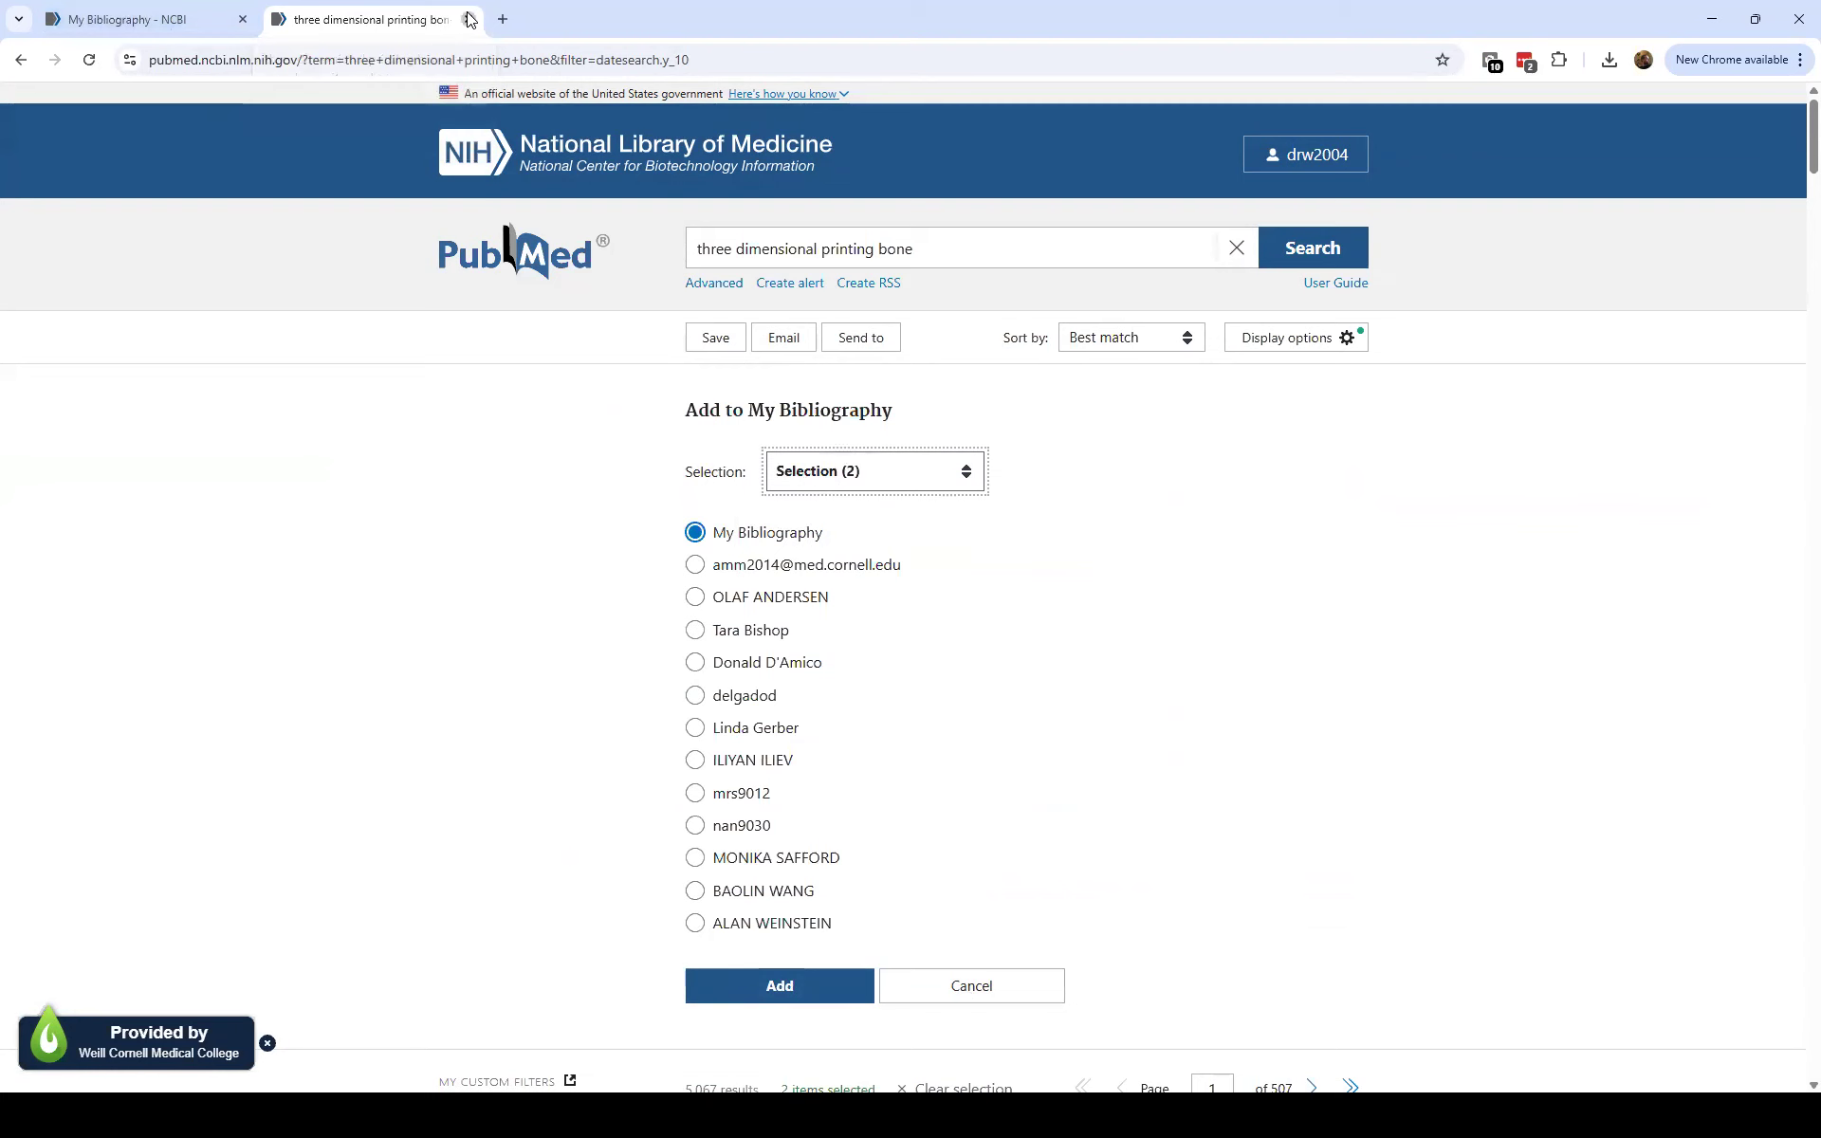
{"action": "key", "text": "ctrl+w"}
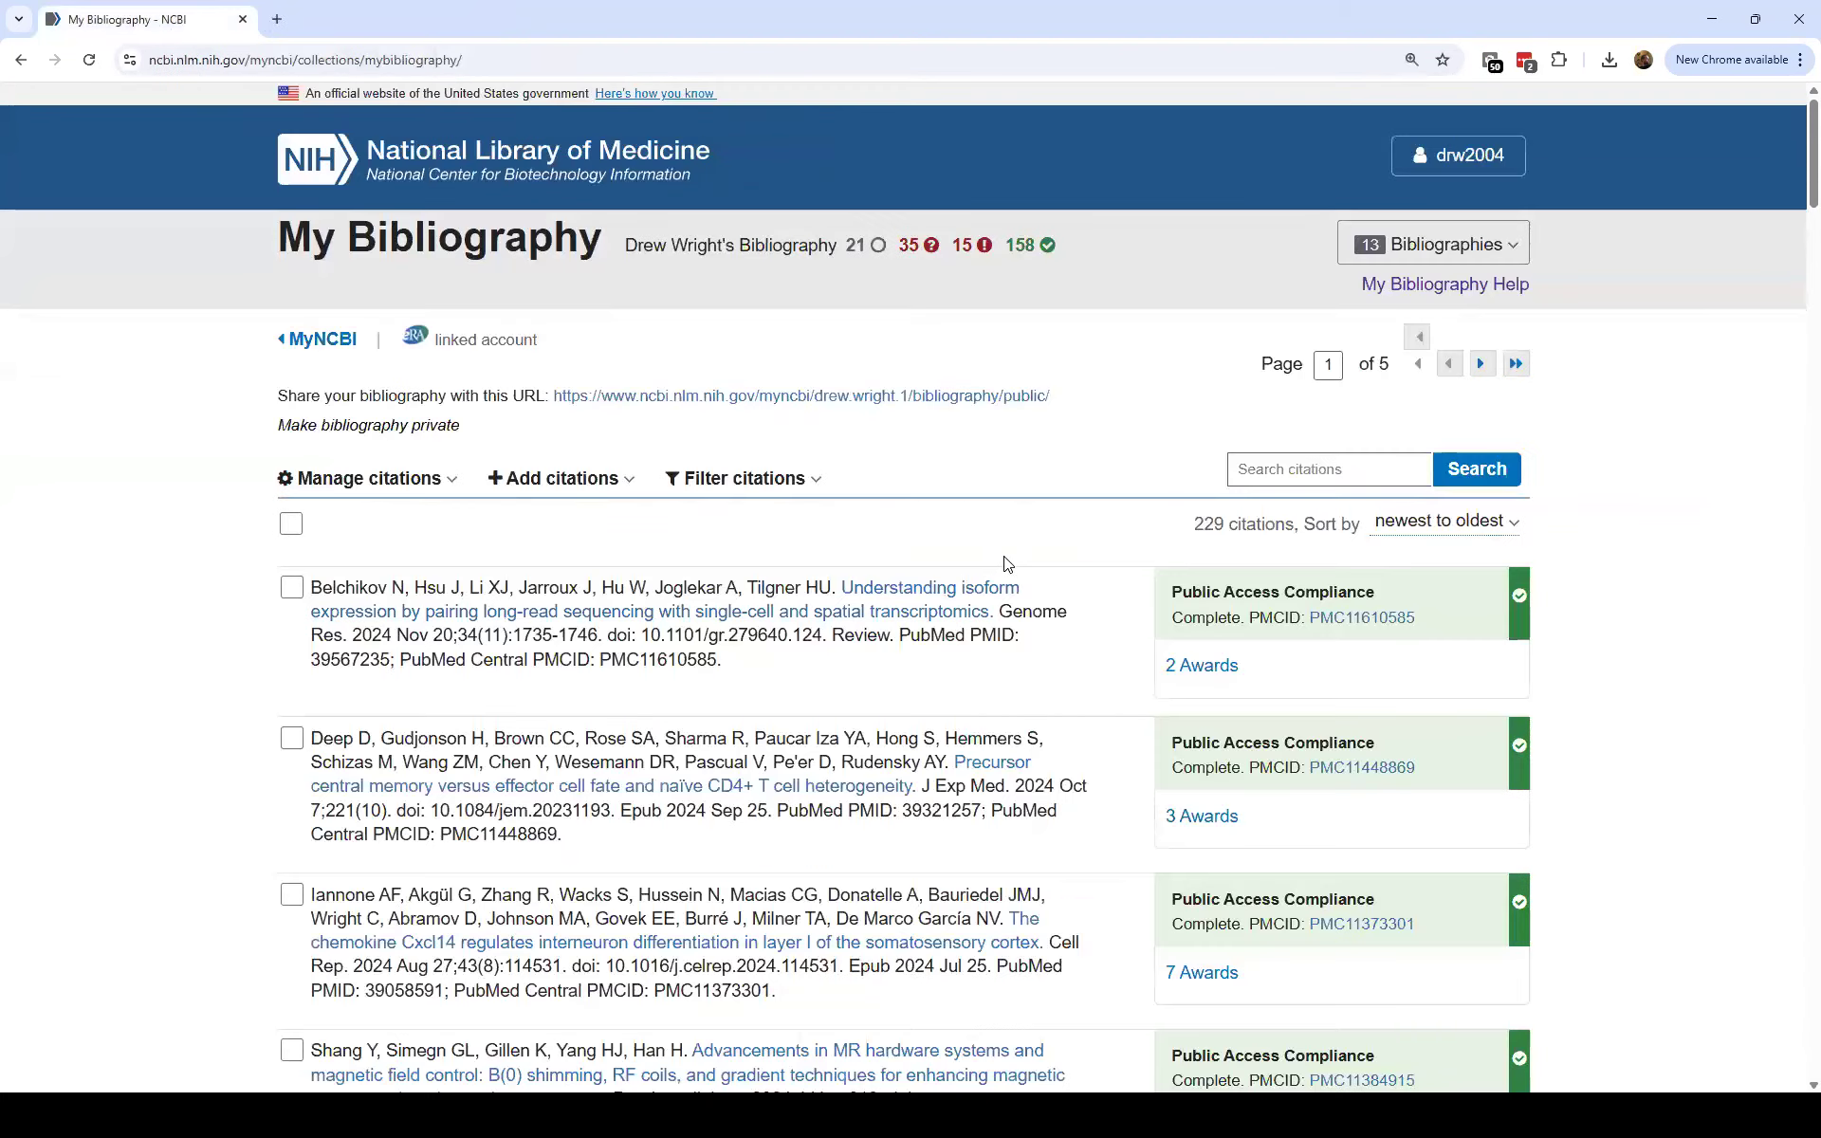
{"action": "scroll", "coordinate": [1100, 729], "scroll_direction": "down", "scroll_amount": 5}
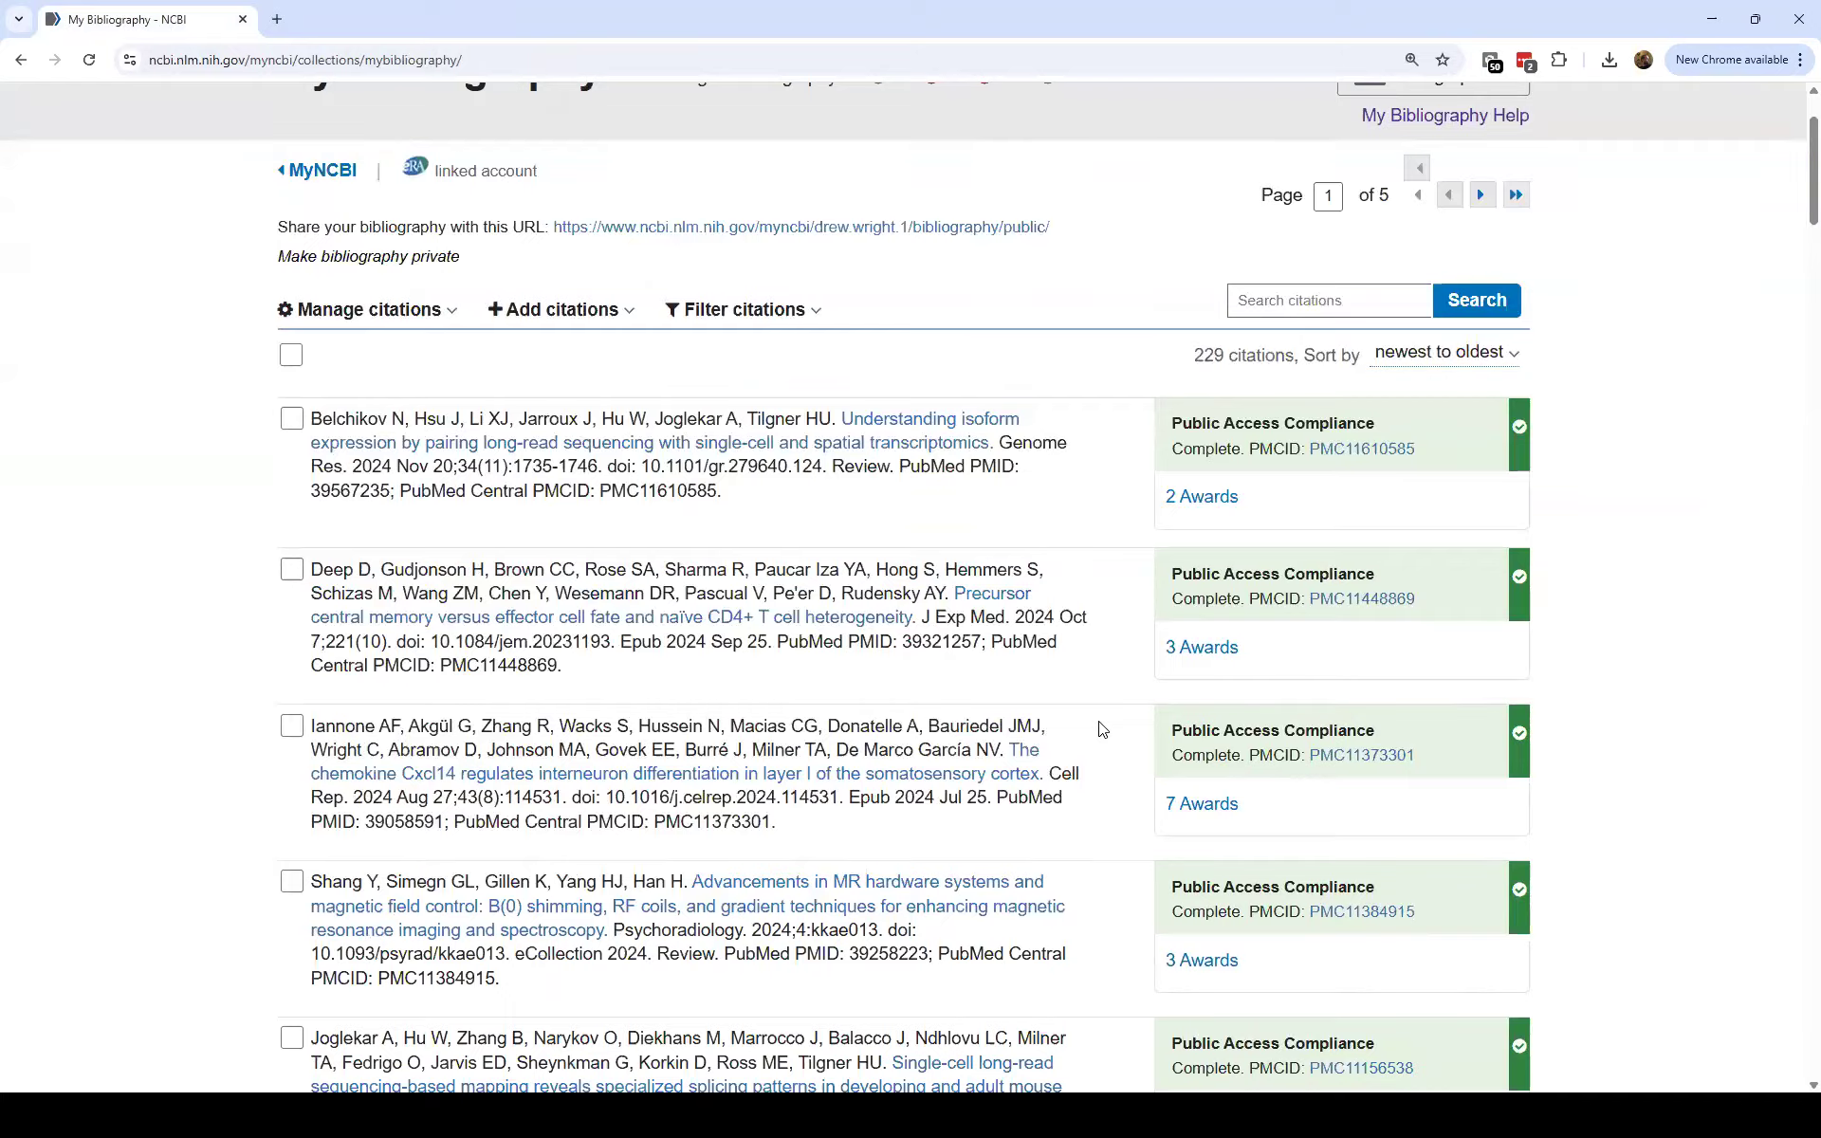
{"action": "scroll", "coordinate": [1101, 728], "scroll_direction": "down", "scroll_amount": 4}
{"action": "scroll", "coordinate": [1115, 853], "scroll_direction": "up", "scroll_amount": 9}
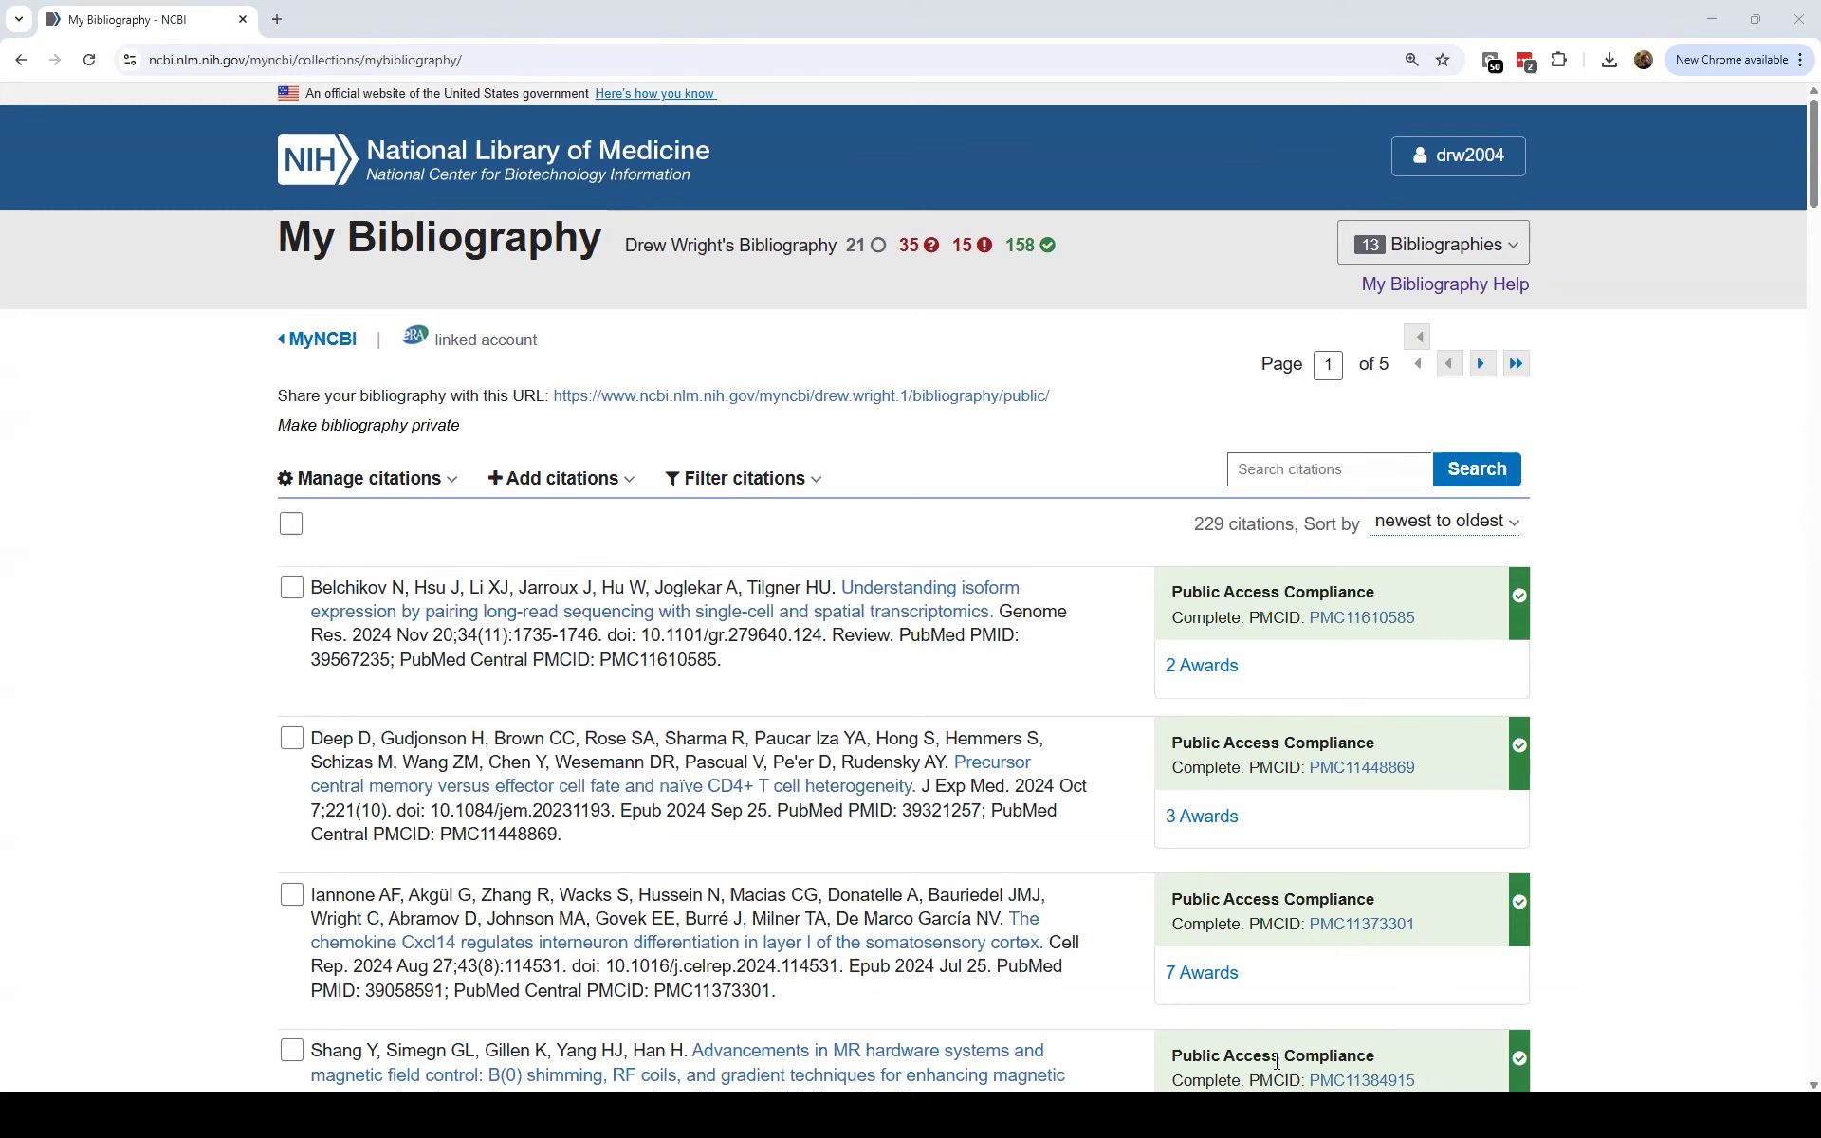
View the file selection for adding citations from a file, check its file type options, and cancel it.
{"action": "left_click", "coordinate": [575, 479]}
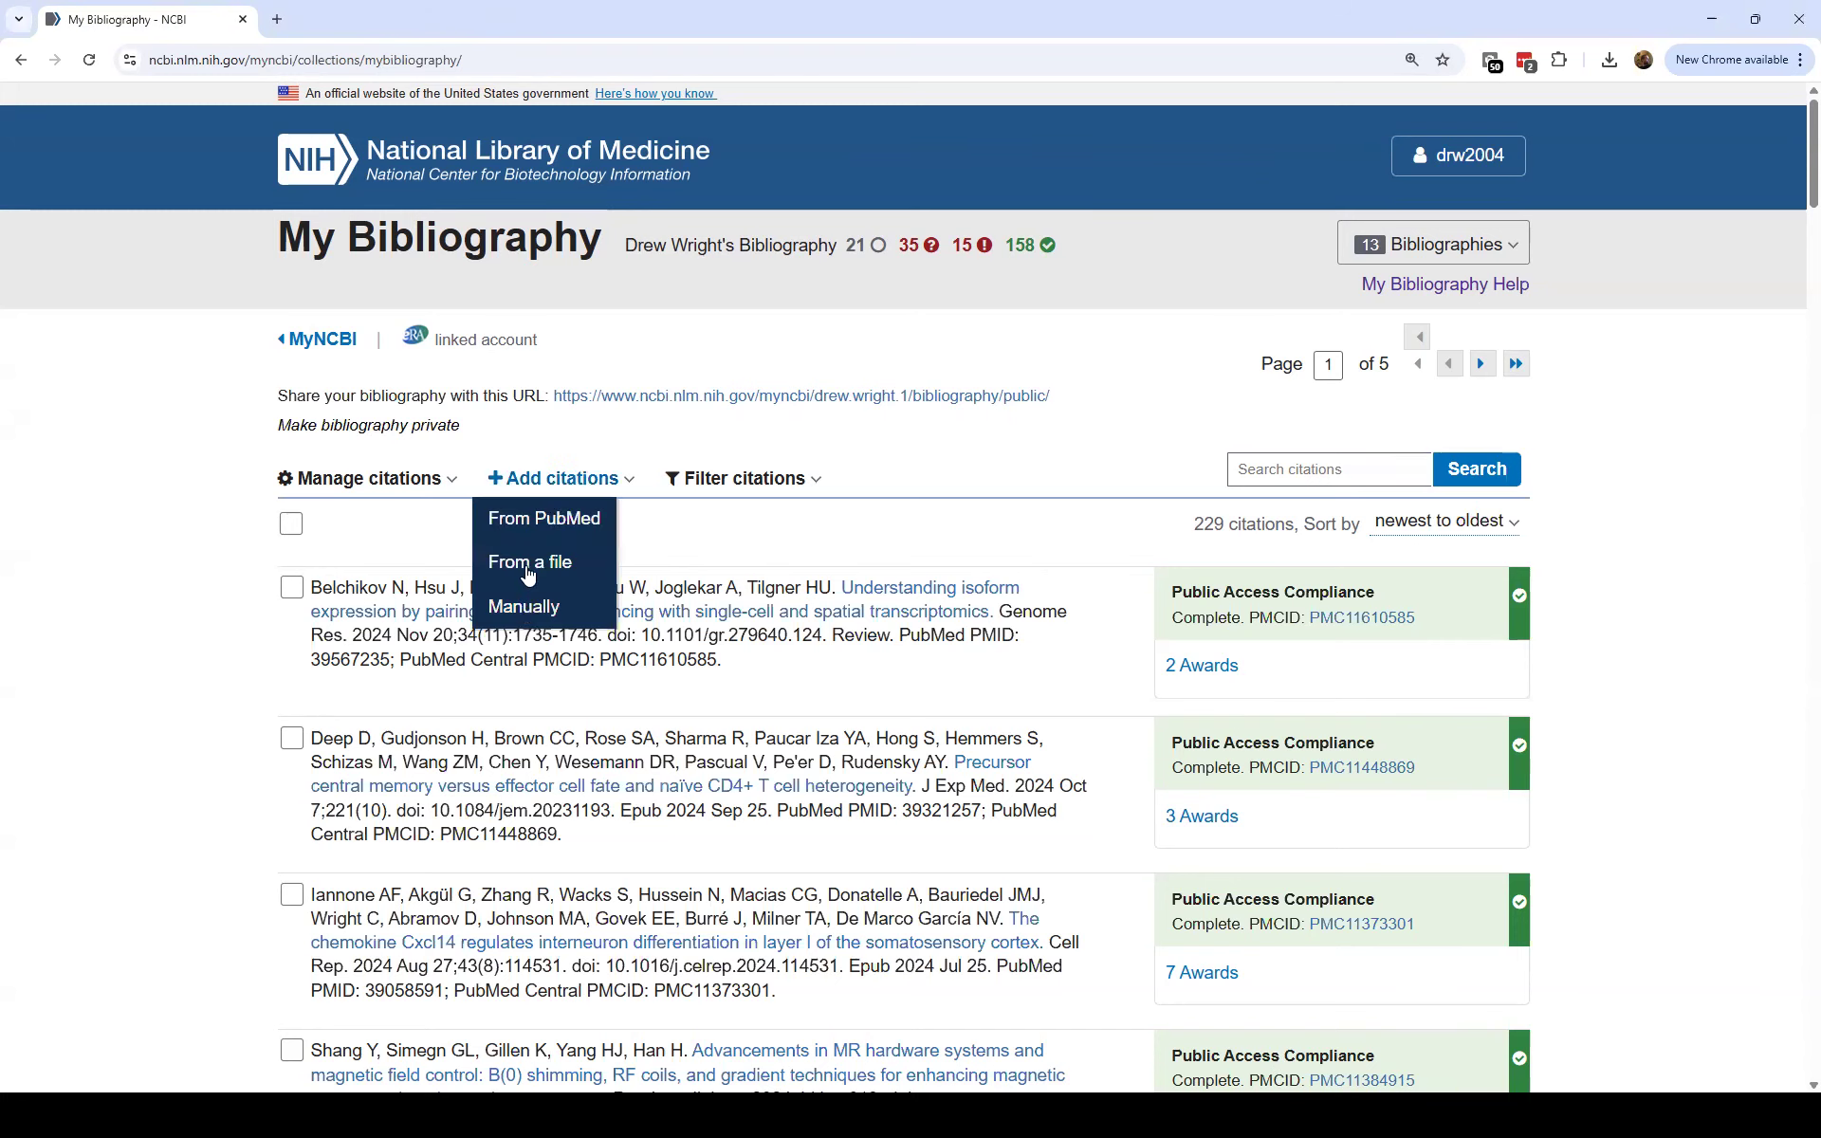
{"action": "left_click", "coordinate": [528, 565]}
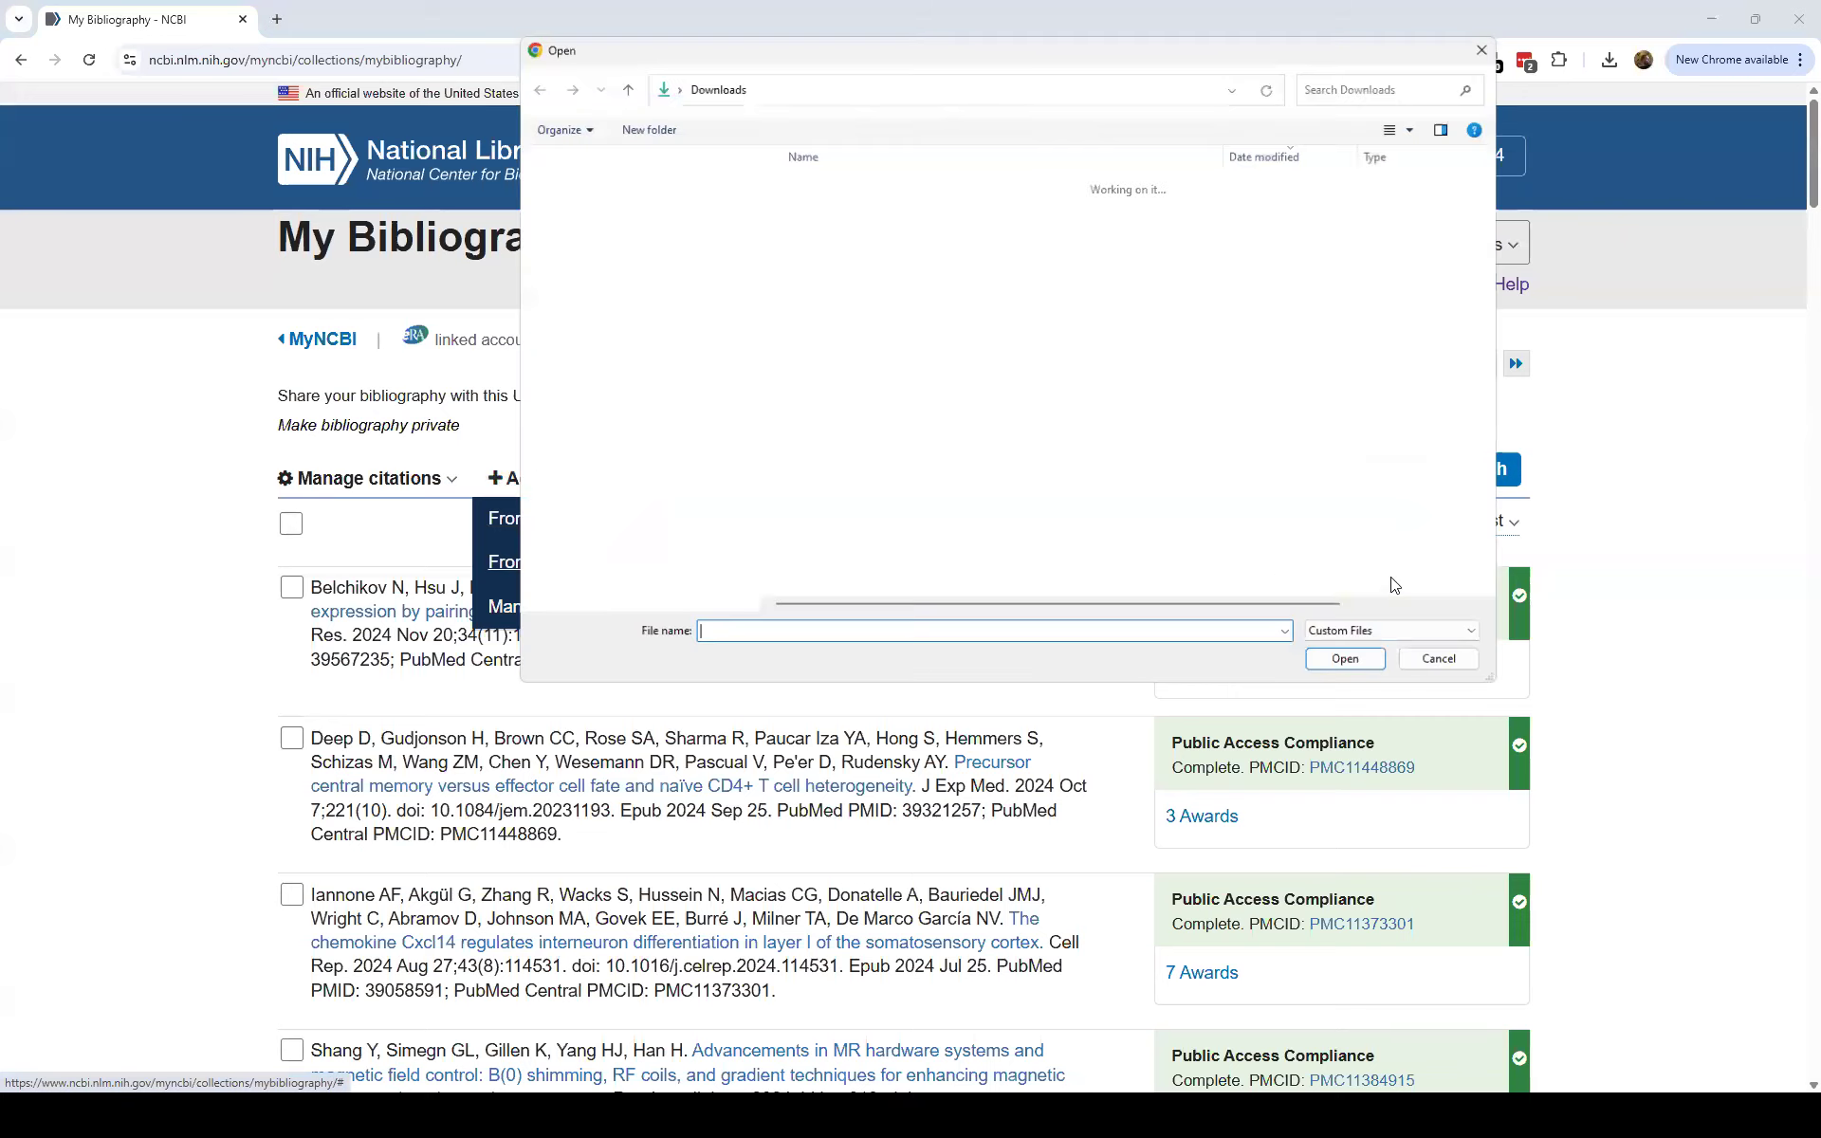
{"action": "left_click", "coordinate": [1395, 635]}
{"action": "left_click", "coordinate": [1356, 677]}
{"action": "left_click", "coordinate": [1446, 663]}
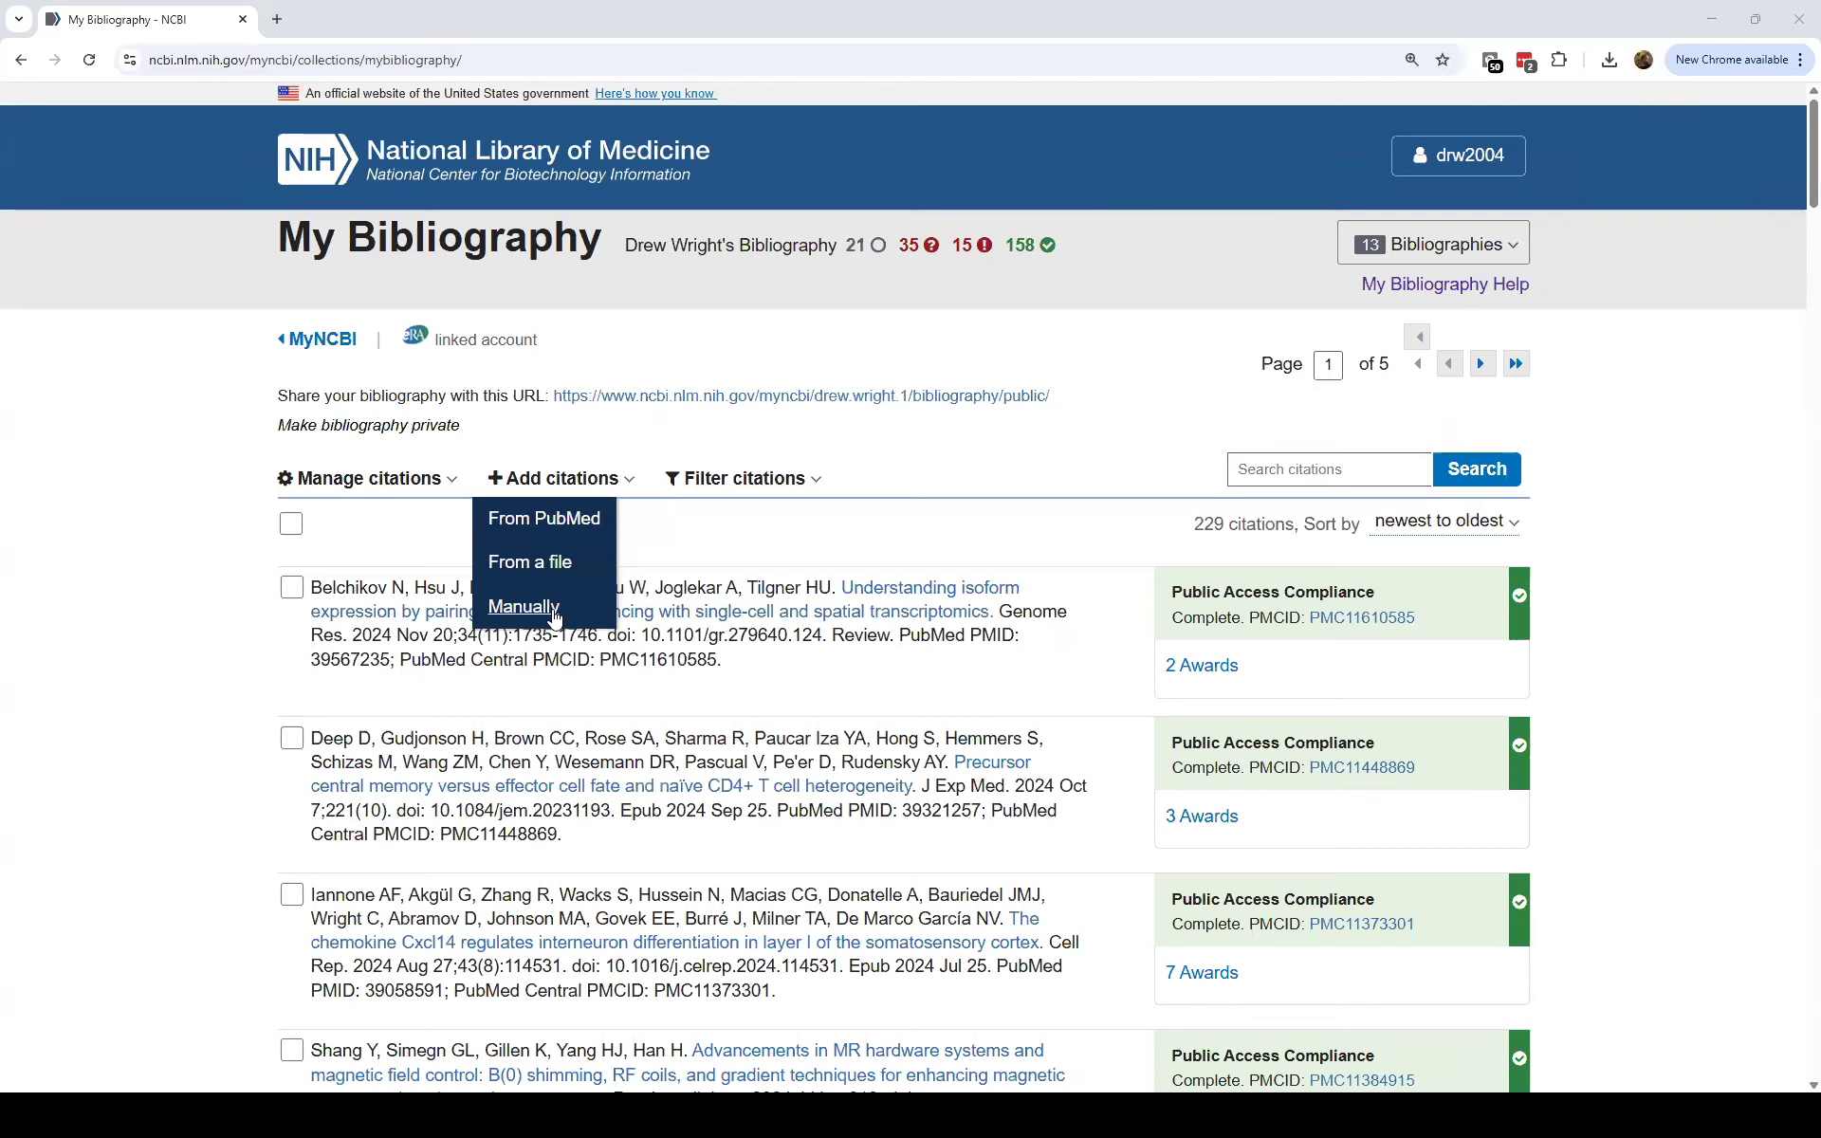
View the manual citation form and the list of citation types it can create, and close the form.
{"action": "left_click", "coordinate": [518, 622]}
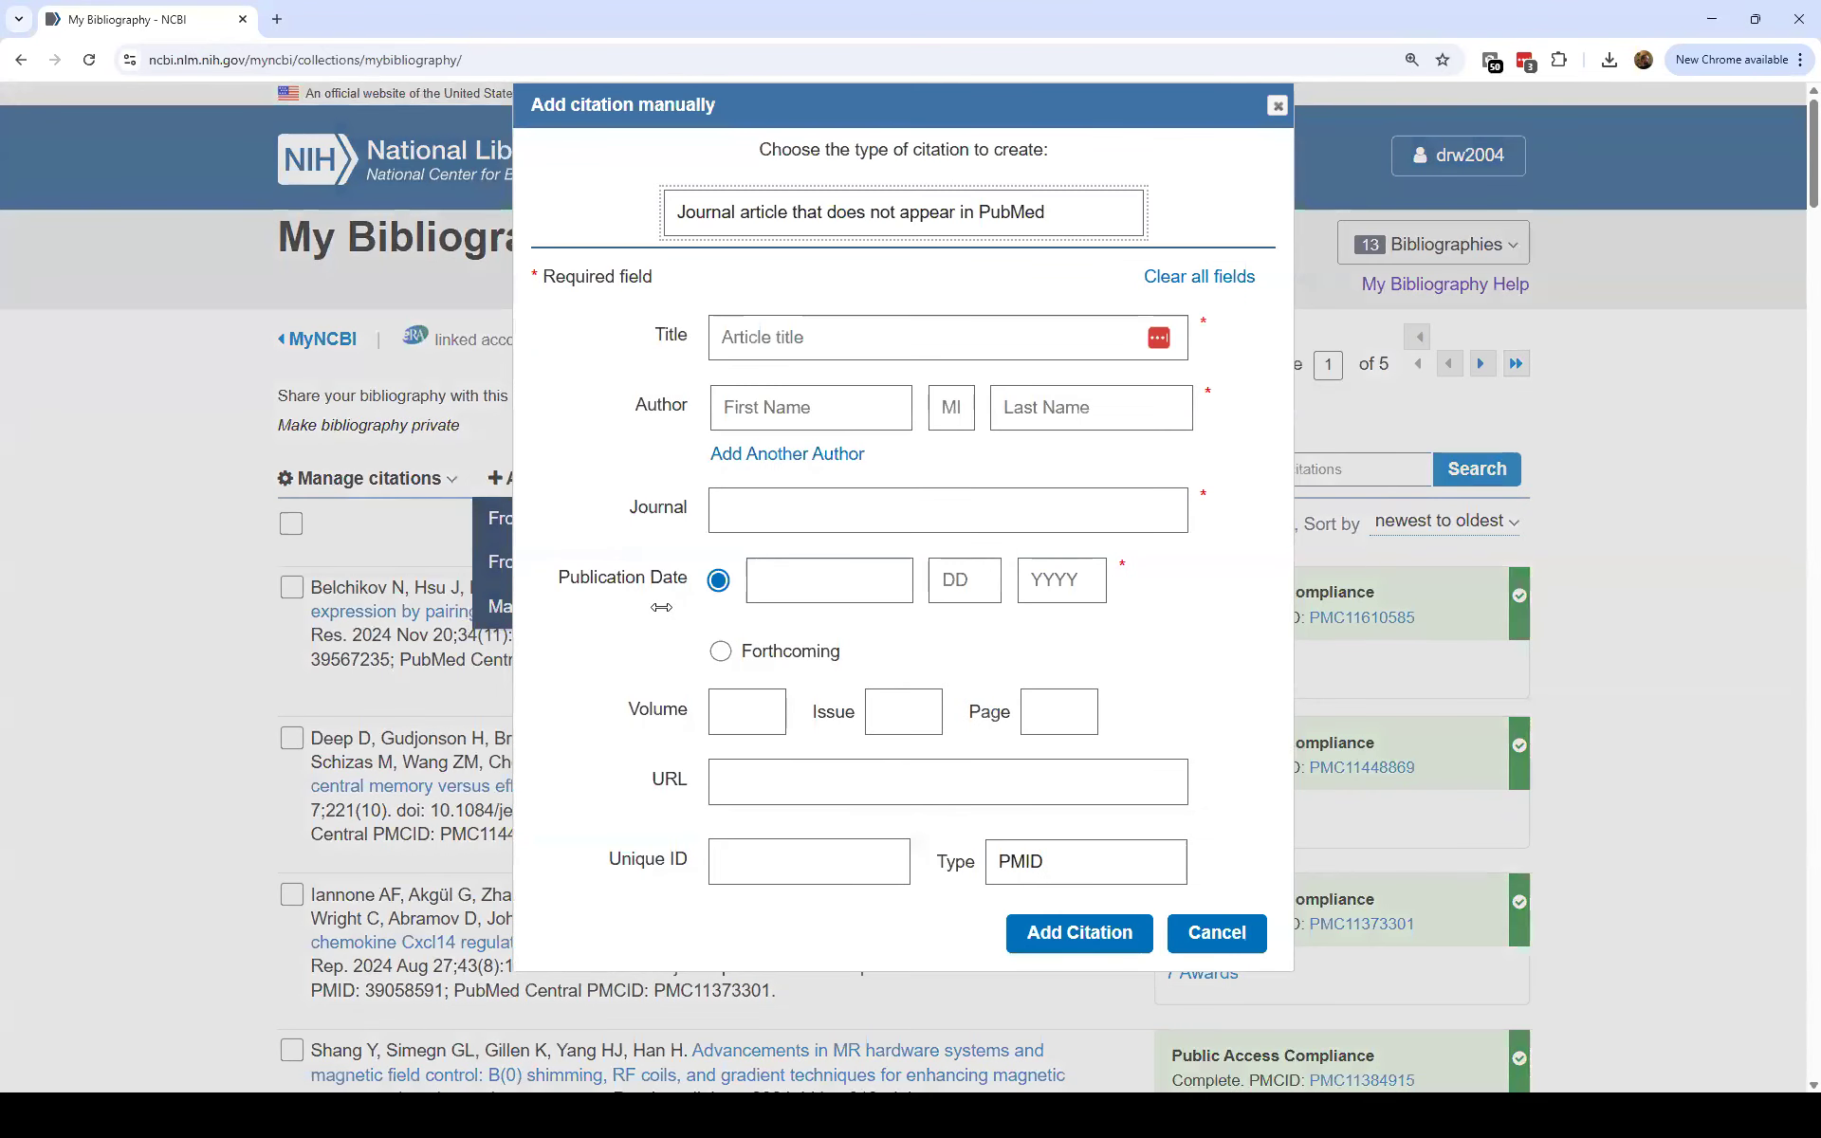
{"action": "left_click", "coordinate": [764, 583]}
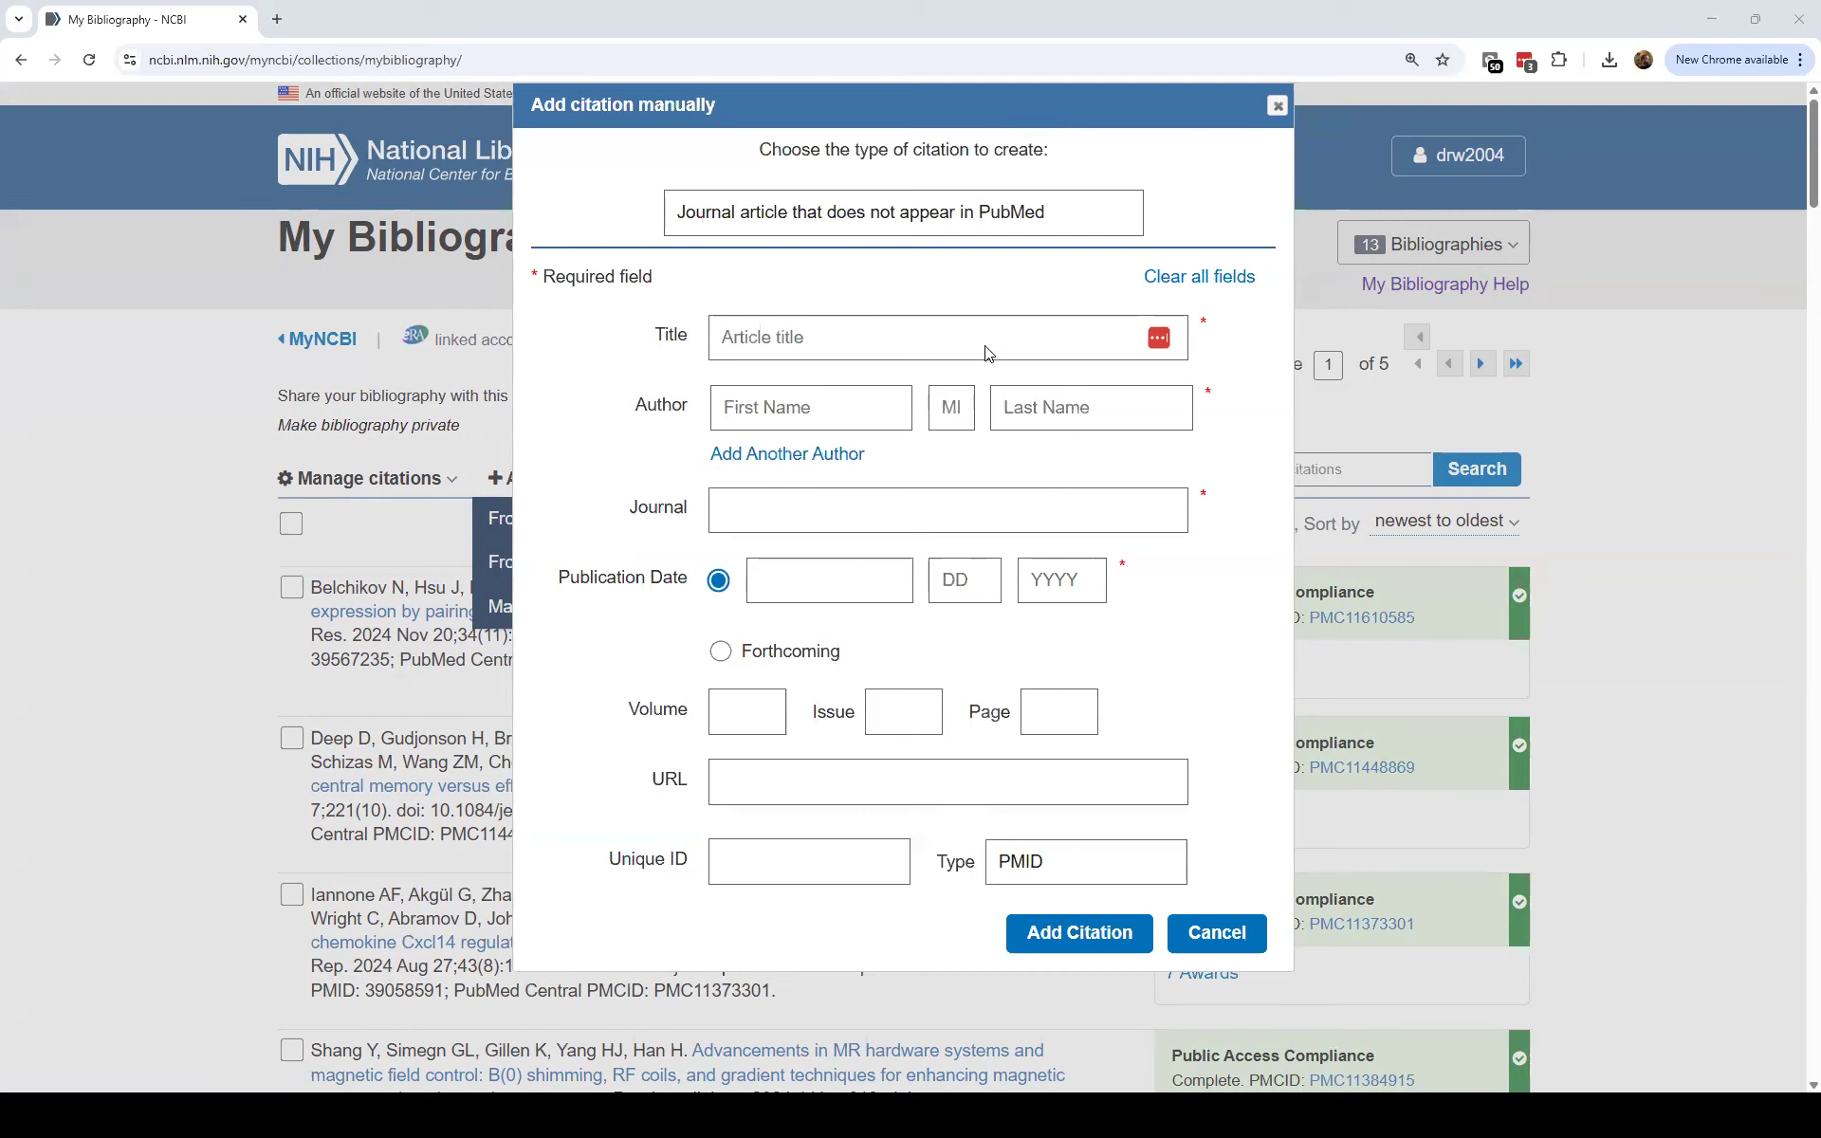
{"action": "left_click", "coordinate": [893, 221]}
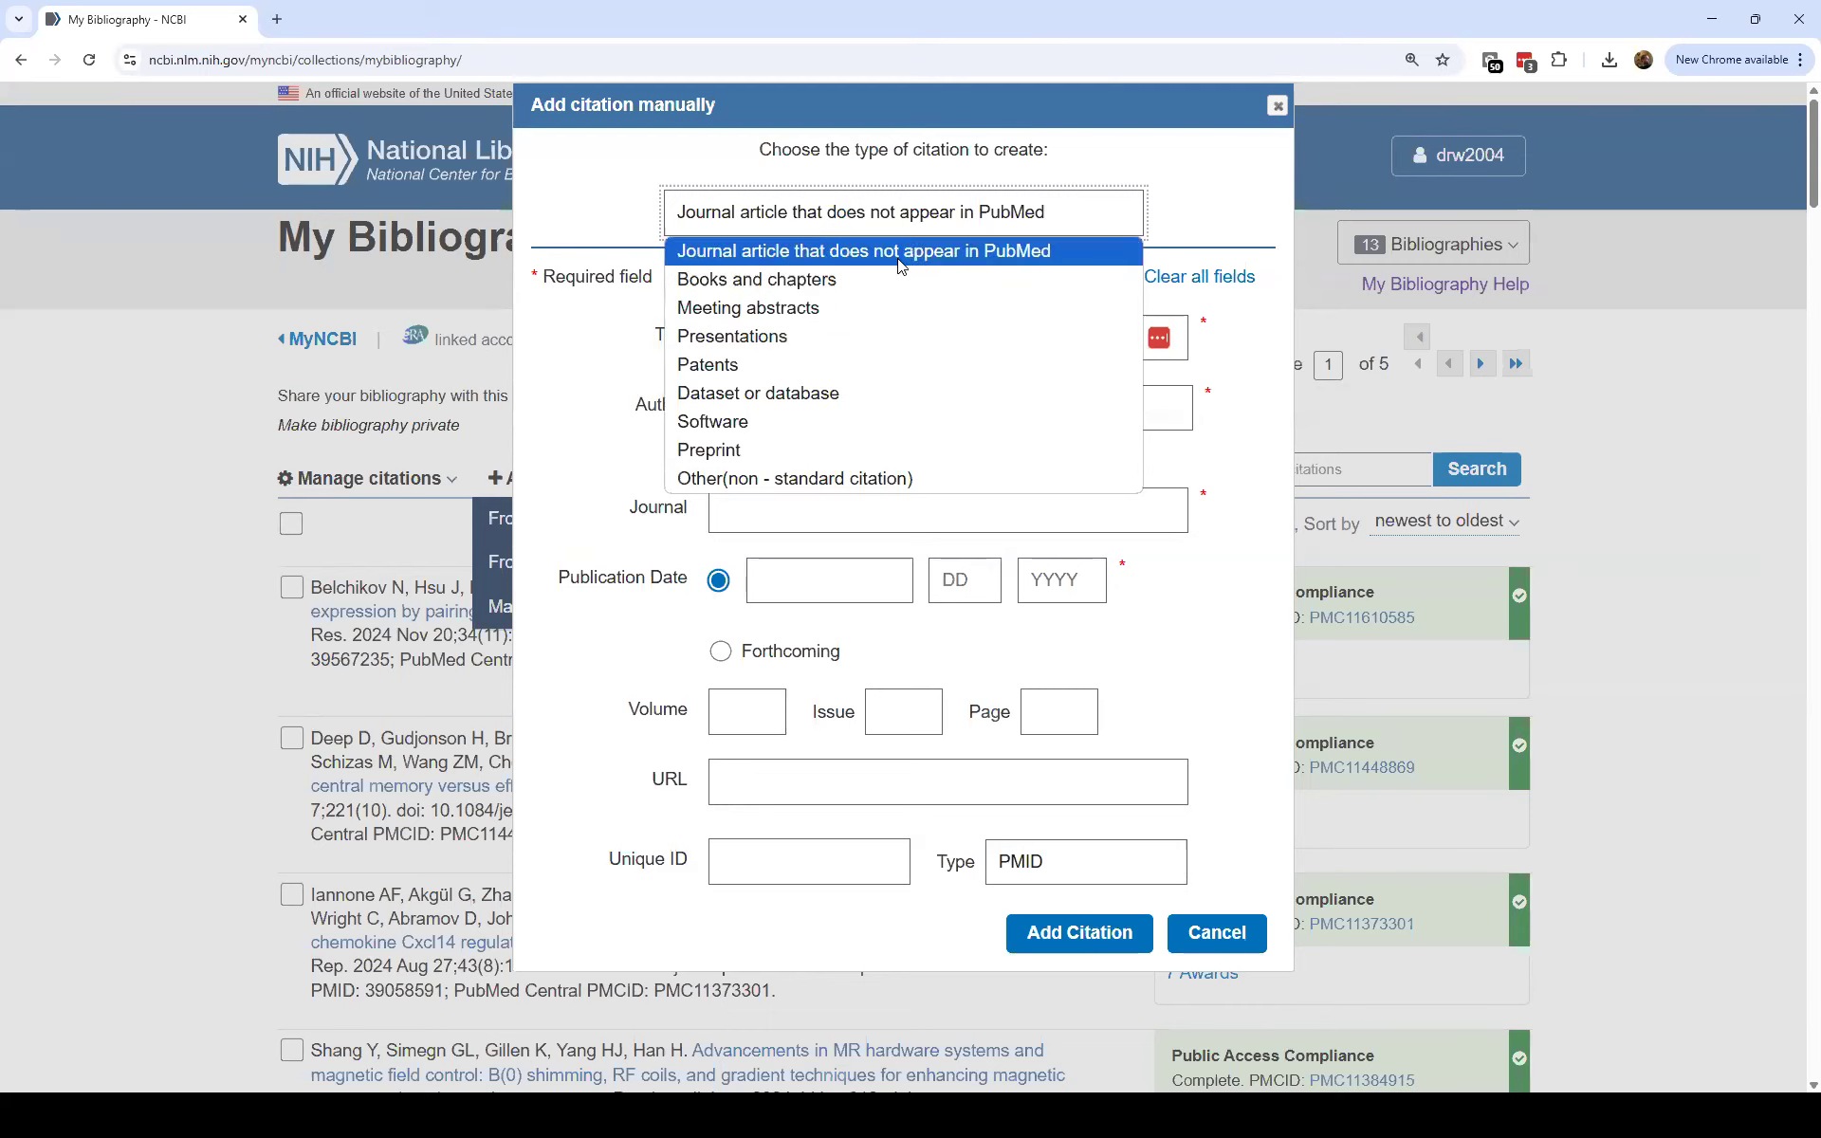
{"action": "left_click", "coordinate": [661, 167]}
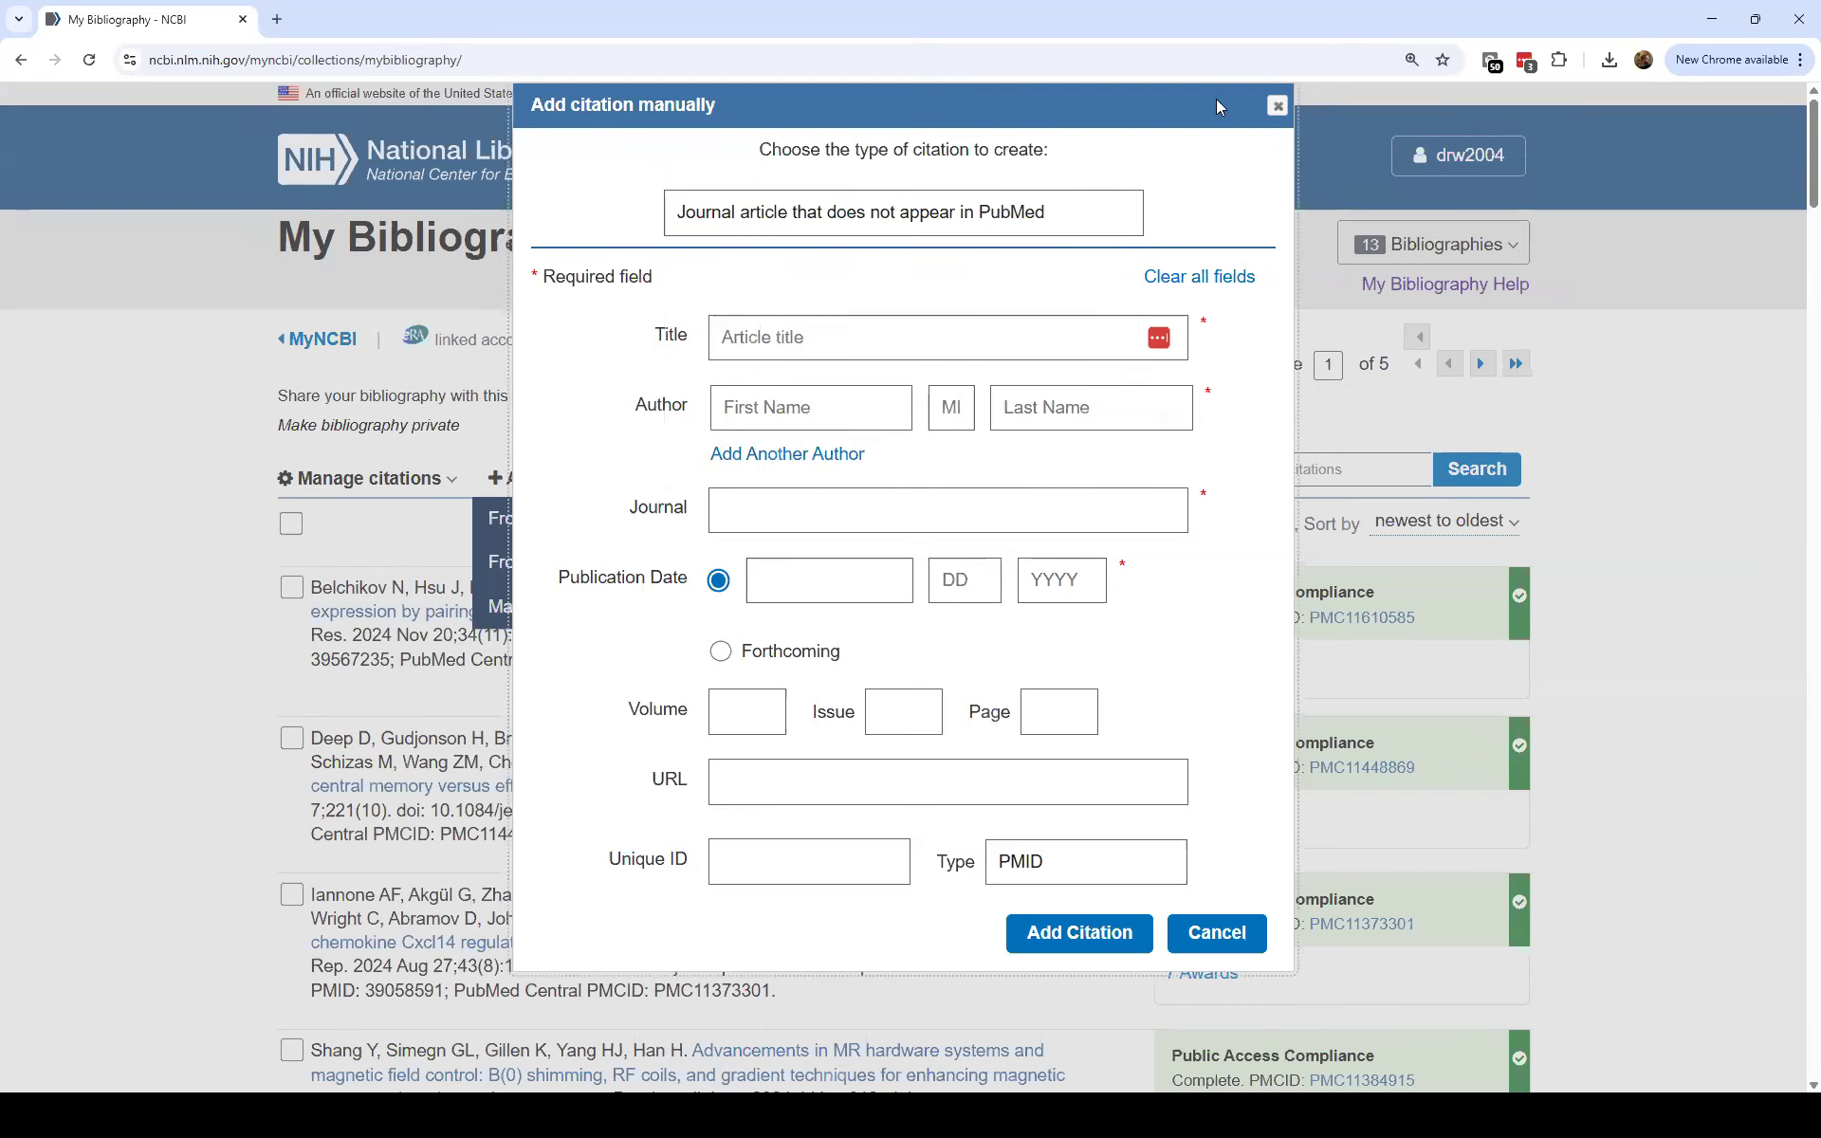
{"action": "left_click", "coordinate": [1277, 111]}
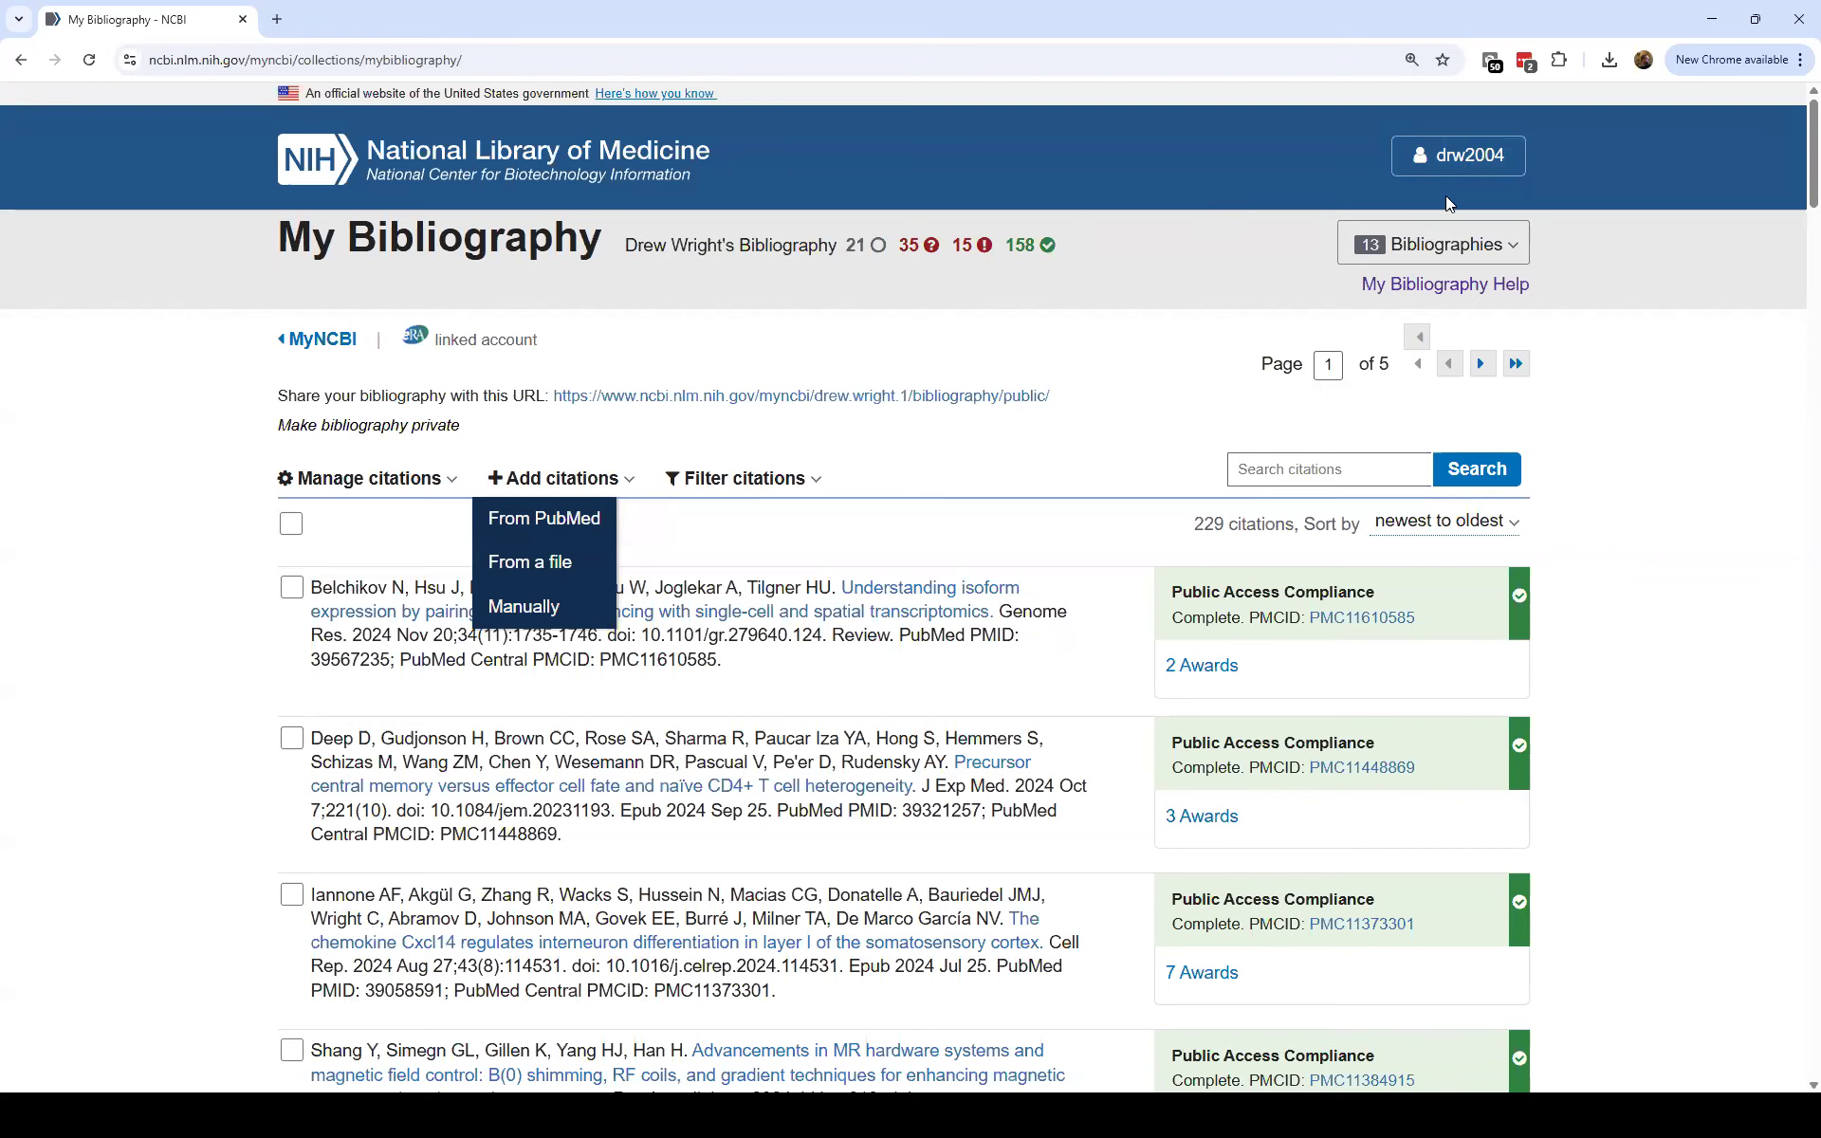
Go from My Bibliography to the My NCBI dashboard and open the SciENcv page.
{"action": "left_click", "coordinate": [1453, 156]}
{"action": "left_click", "coordinate": [1305, 274]}
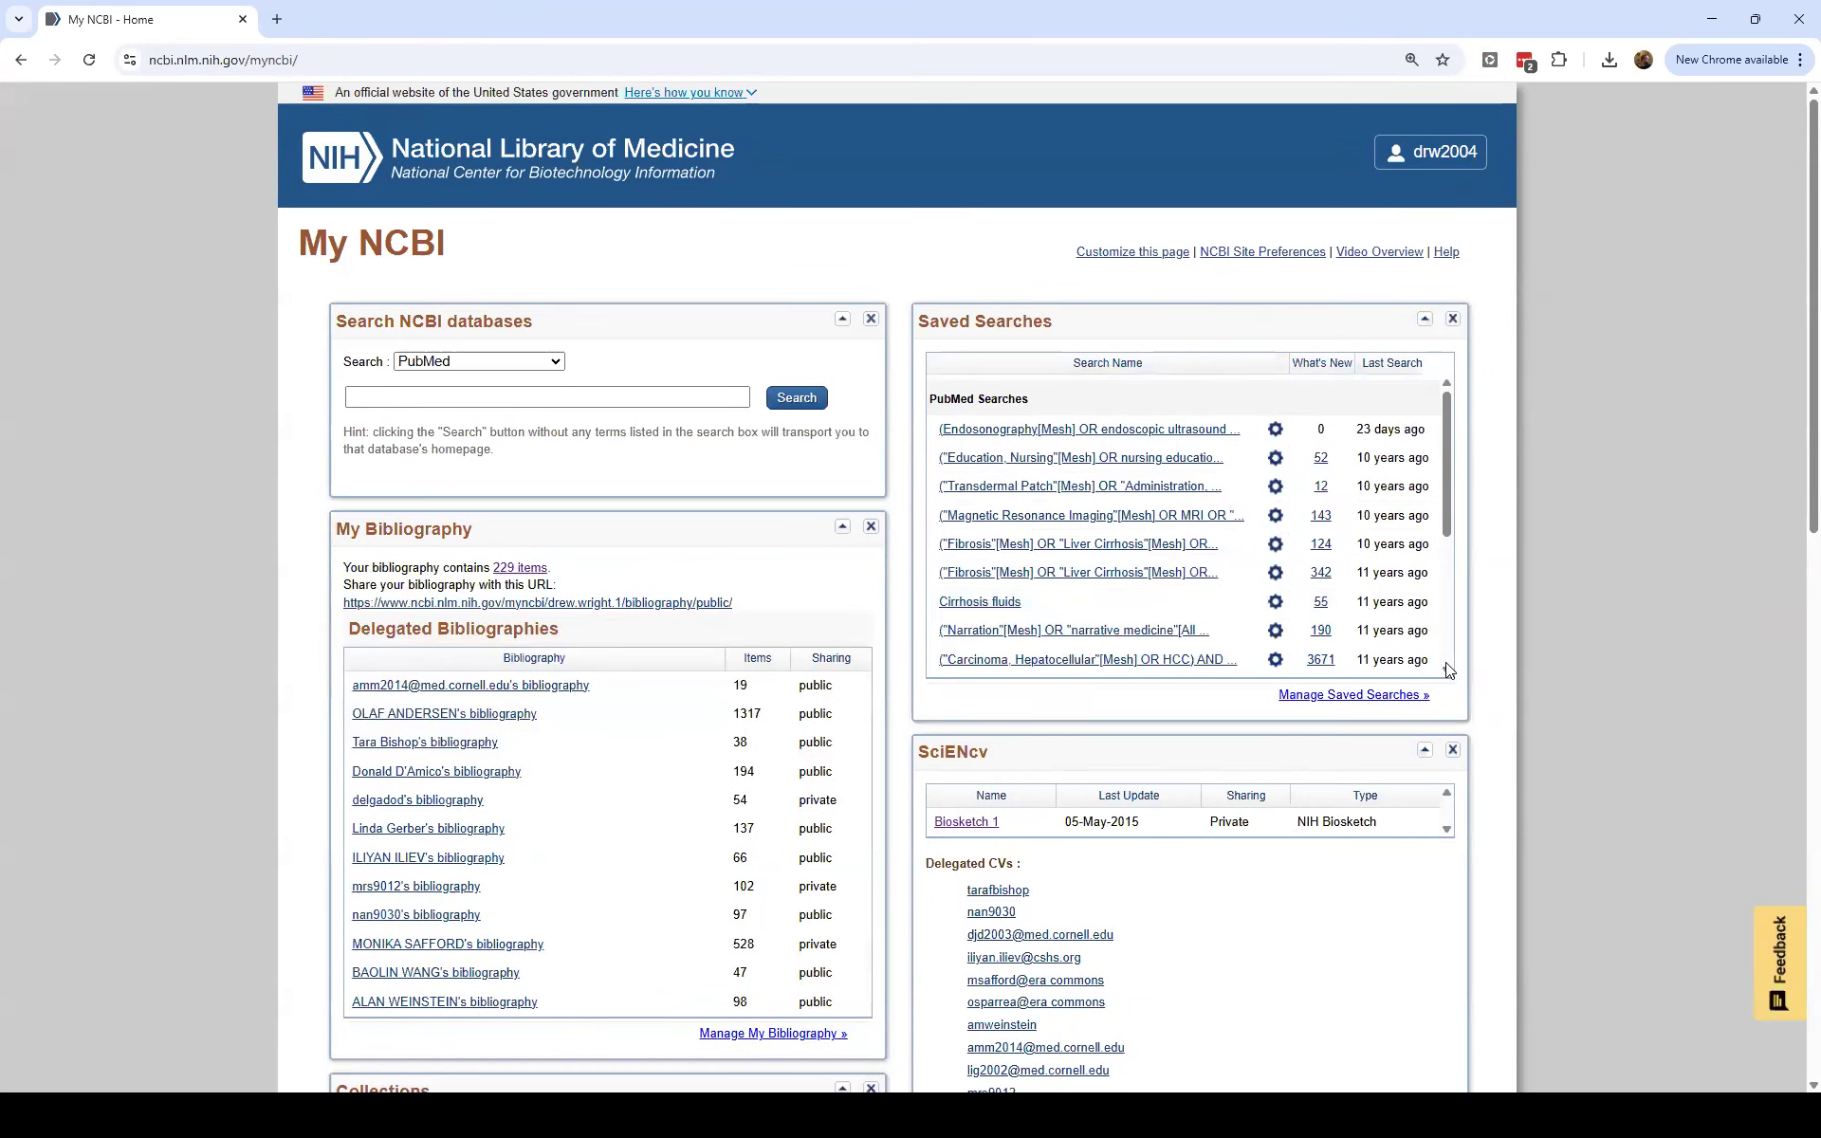
{"action": "scroll", "coordinate": [1446, 662], "scroll_direction": "down", "scroll_amount": 2}
{"action": "scroll", "coordinate": [1556, 728], "scroll_direction": "down", "scroll_amount": 1}
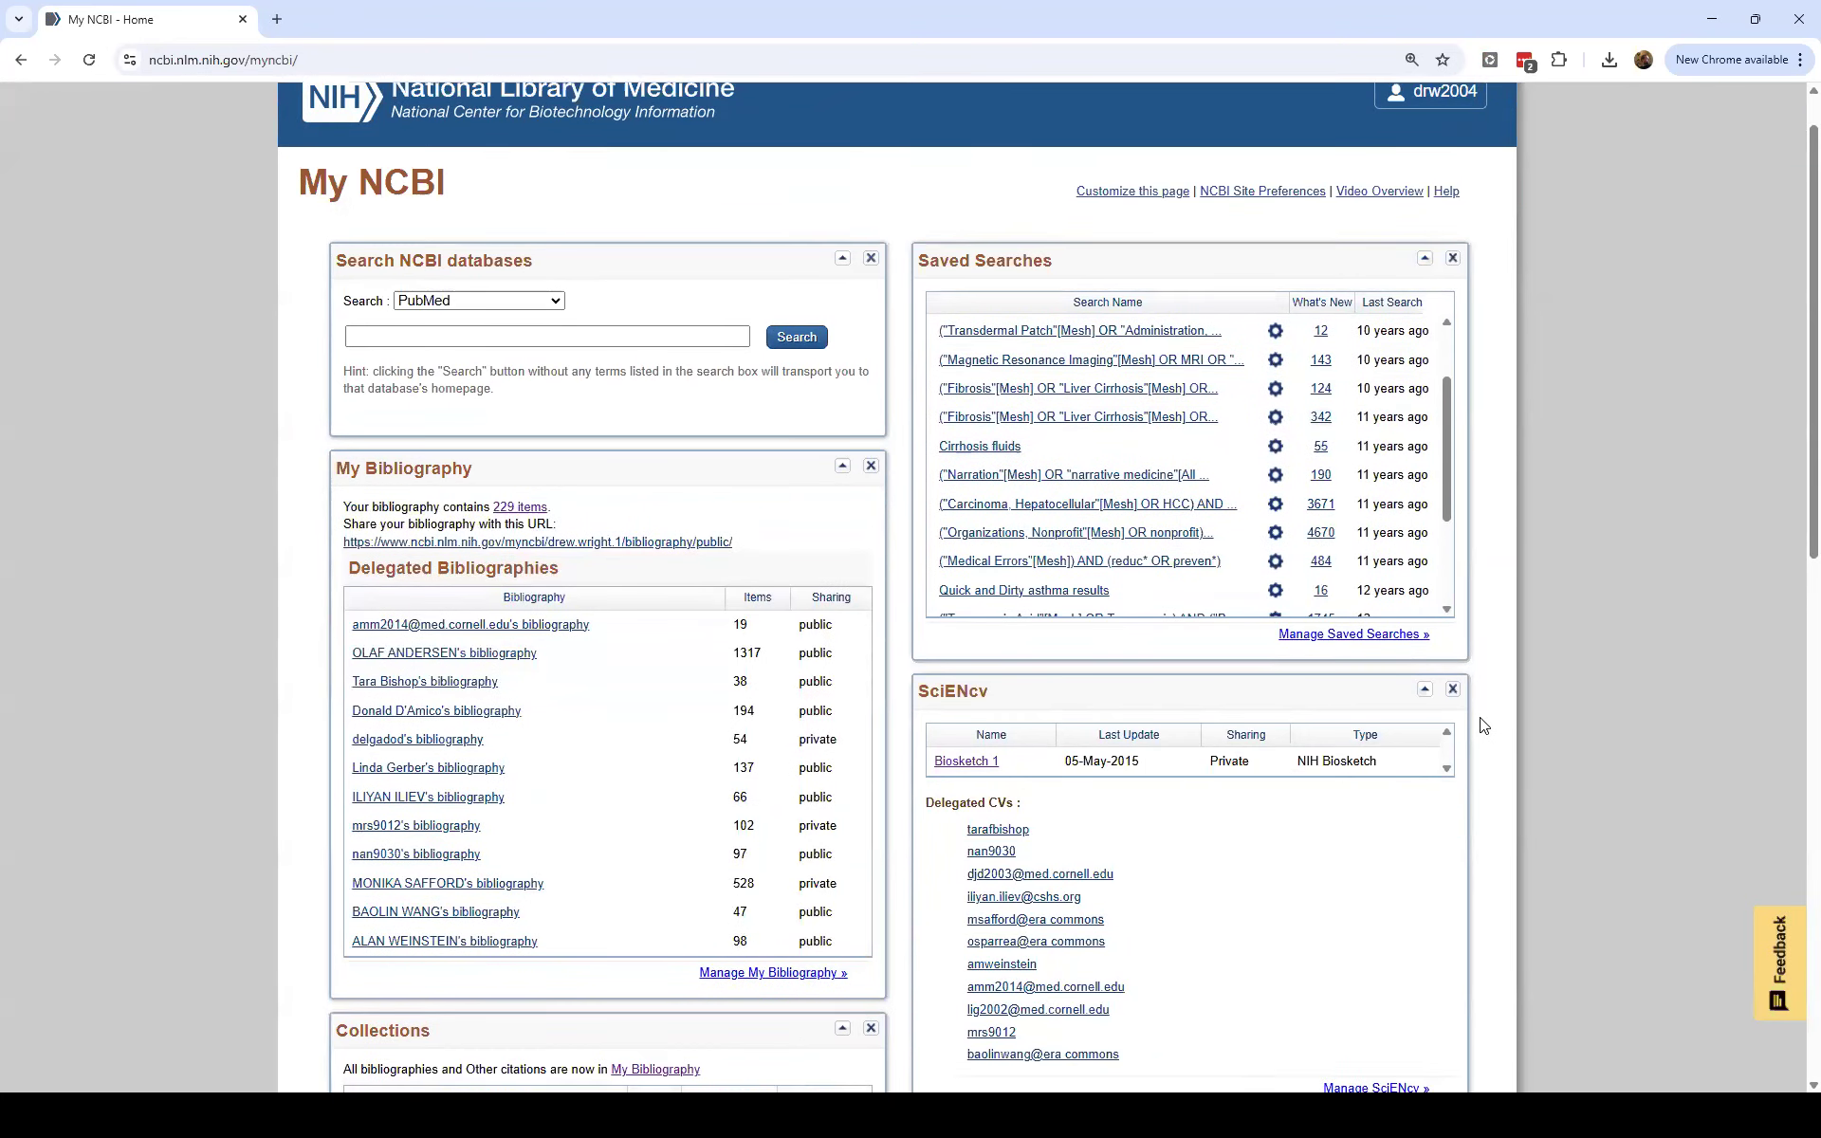
{"action": "scroll", "coordinate": [601, 559], "scroll_direction": "down", "scroll_amount": 4}
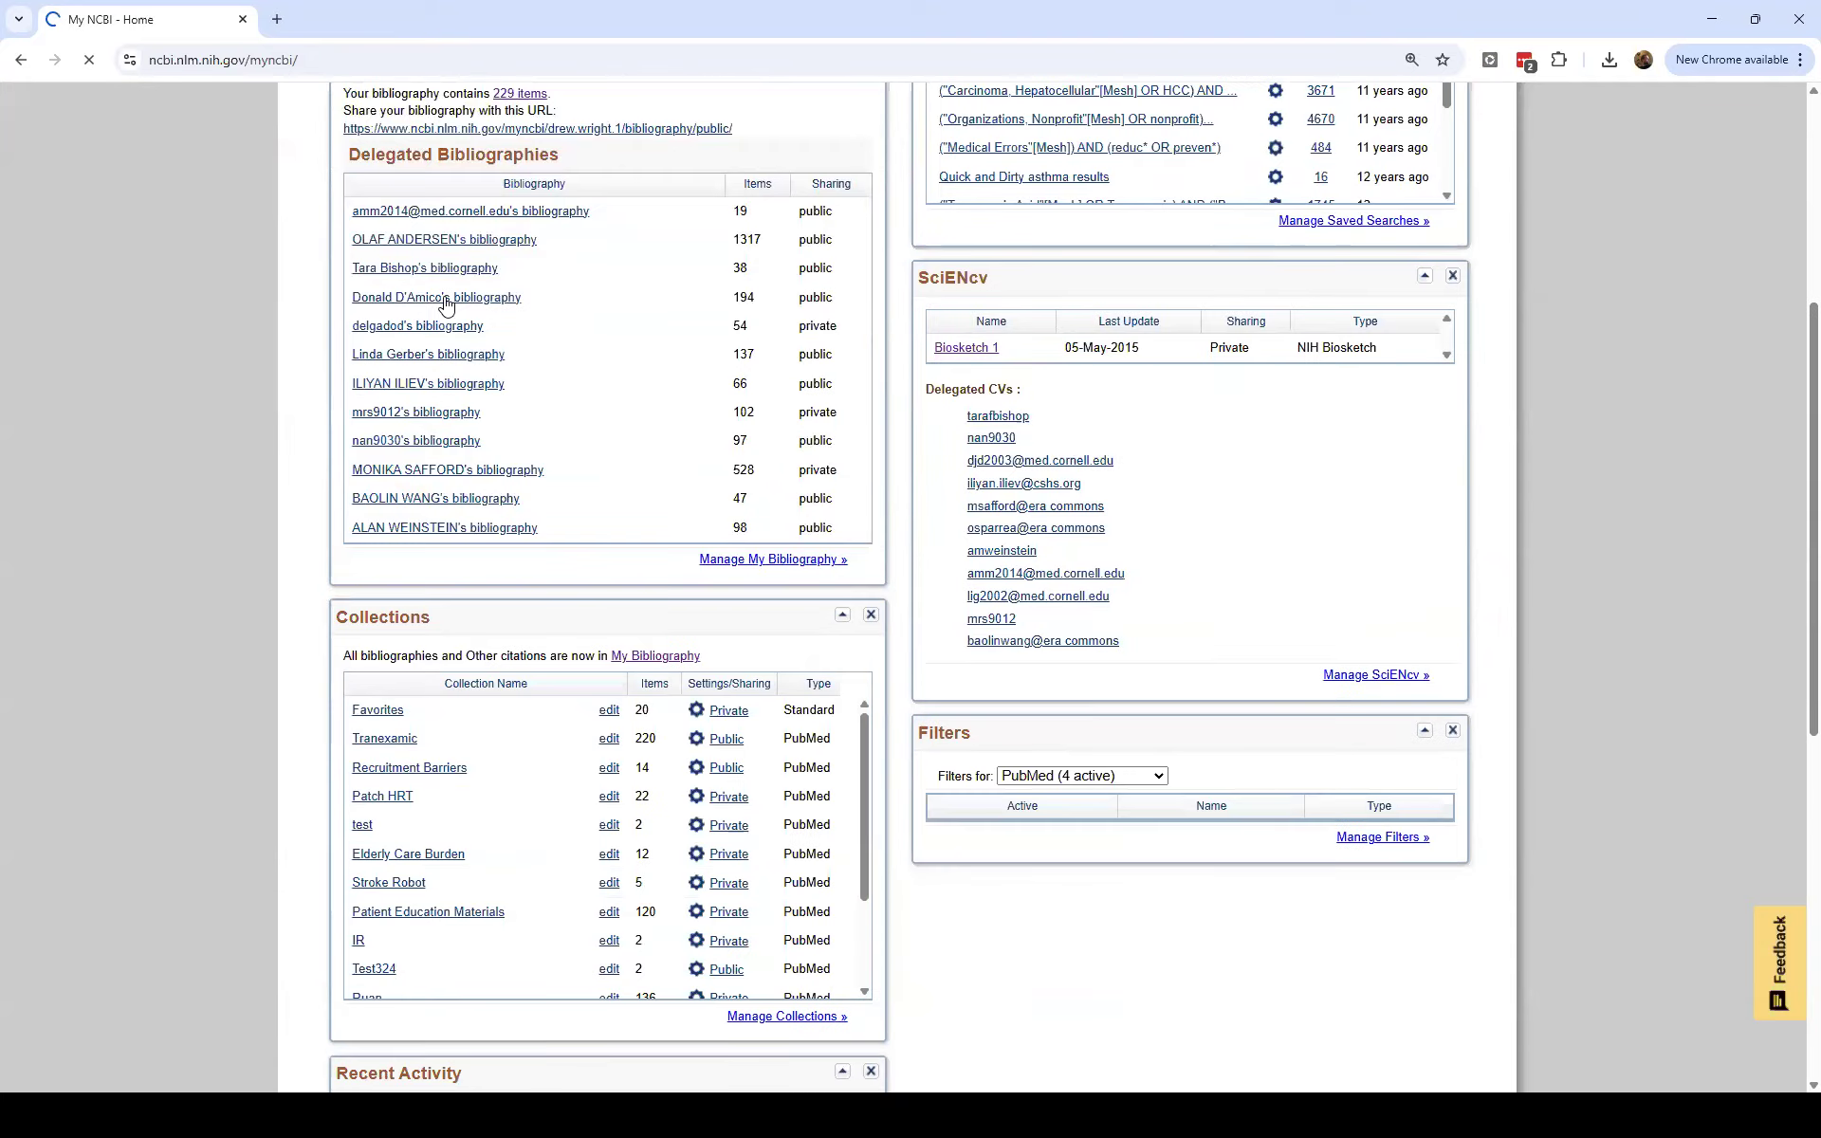
{"action": "left_click", "coordinate": [446, 300]}
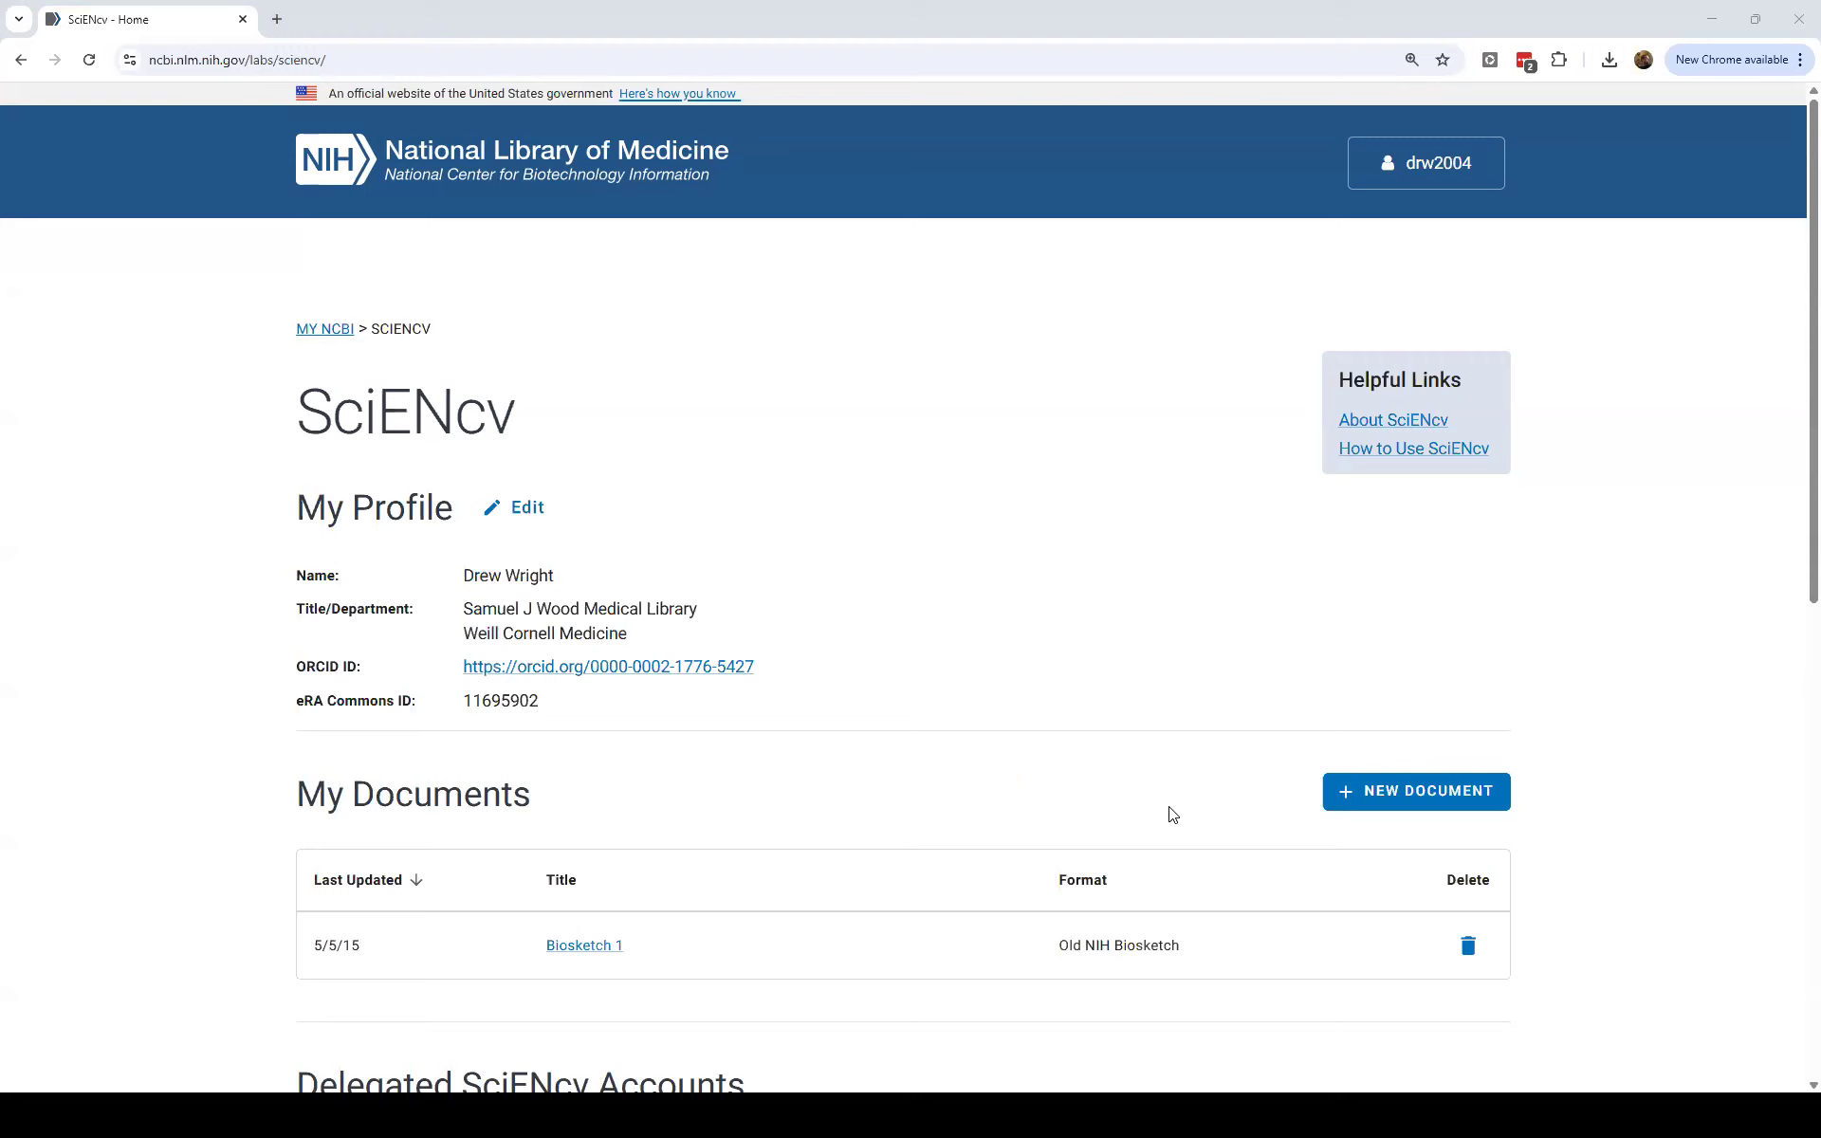
{"action": "triple_click", "coordinate": [837, 448]}
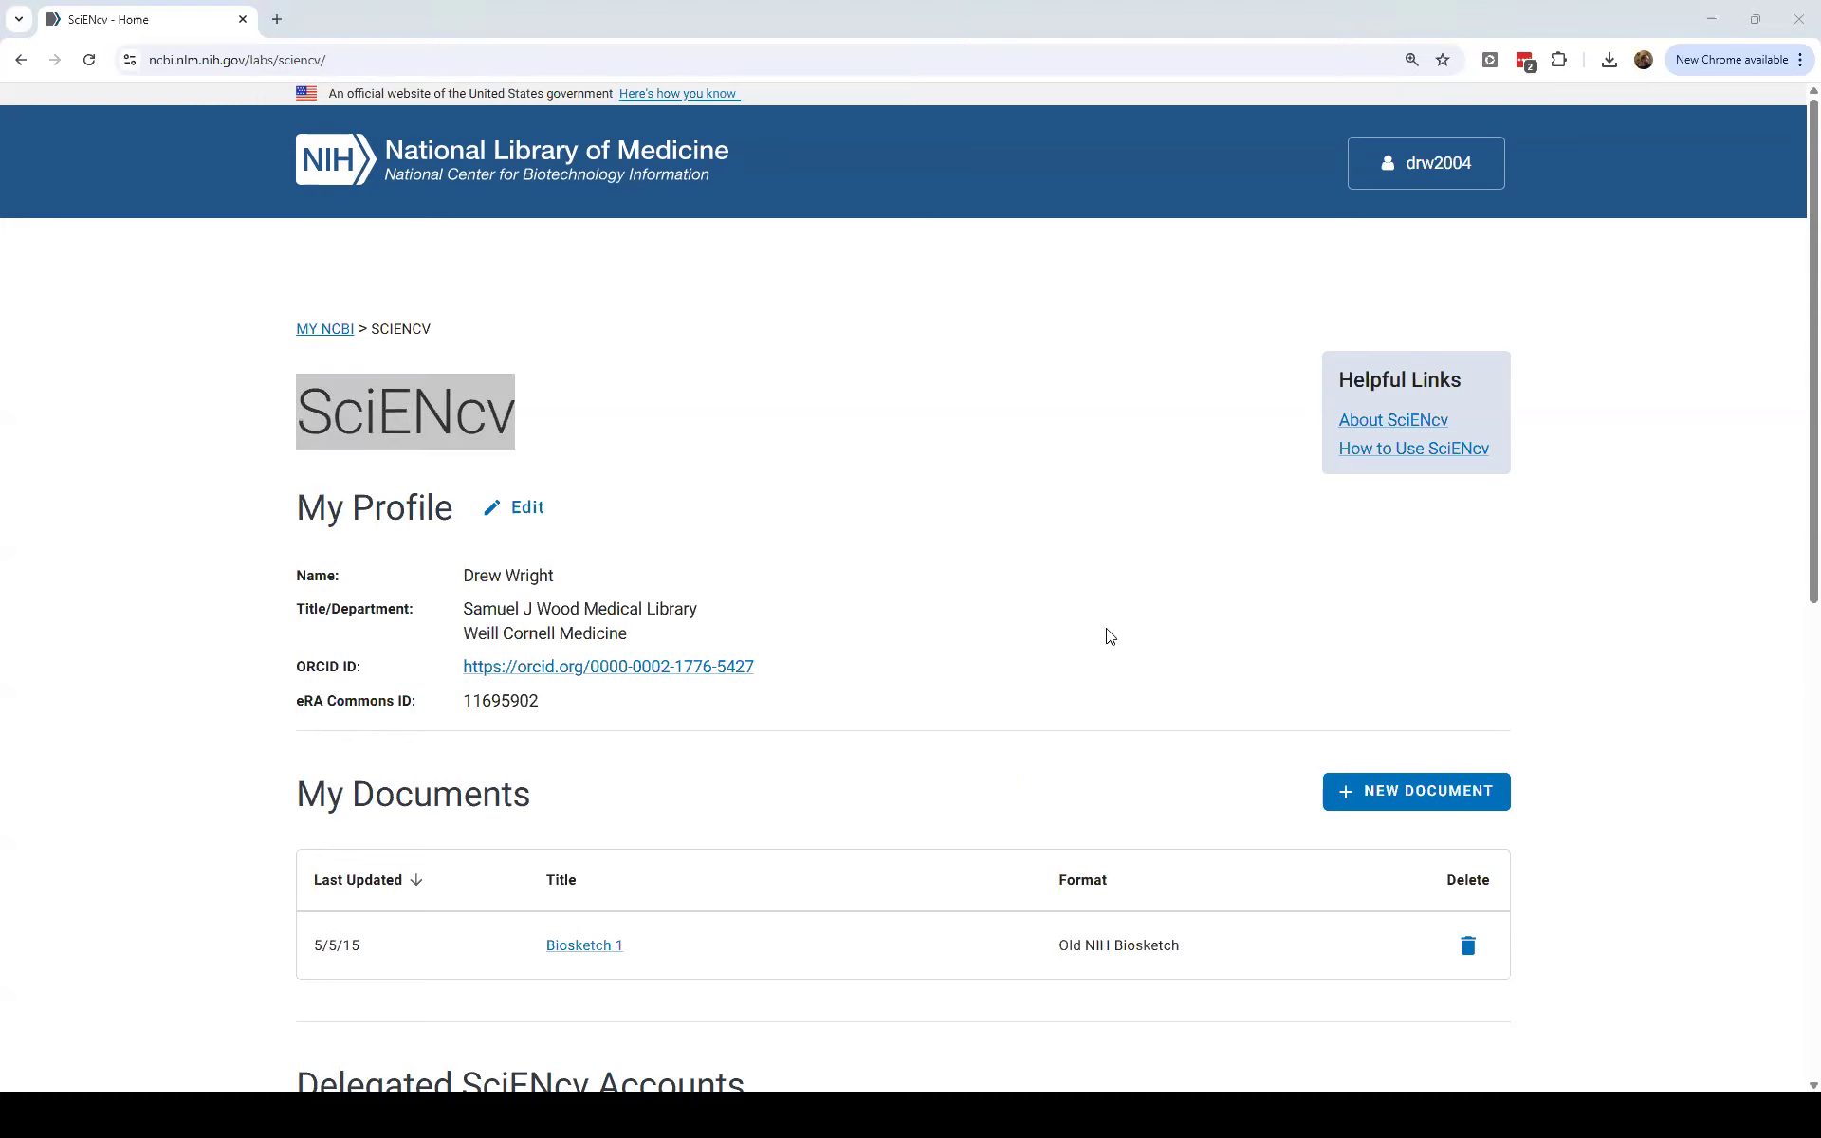
{"action": "left_click", "coordinate": [1107, 484]}
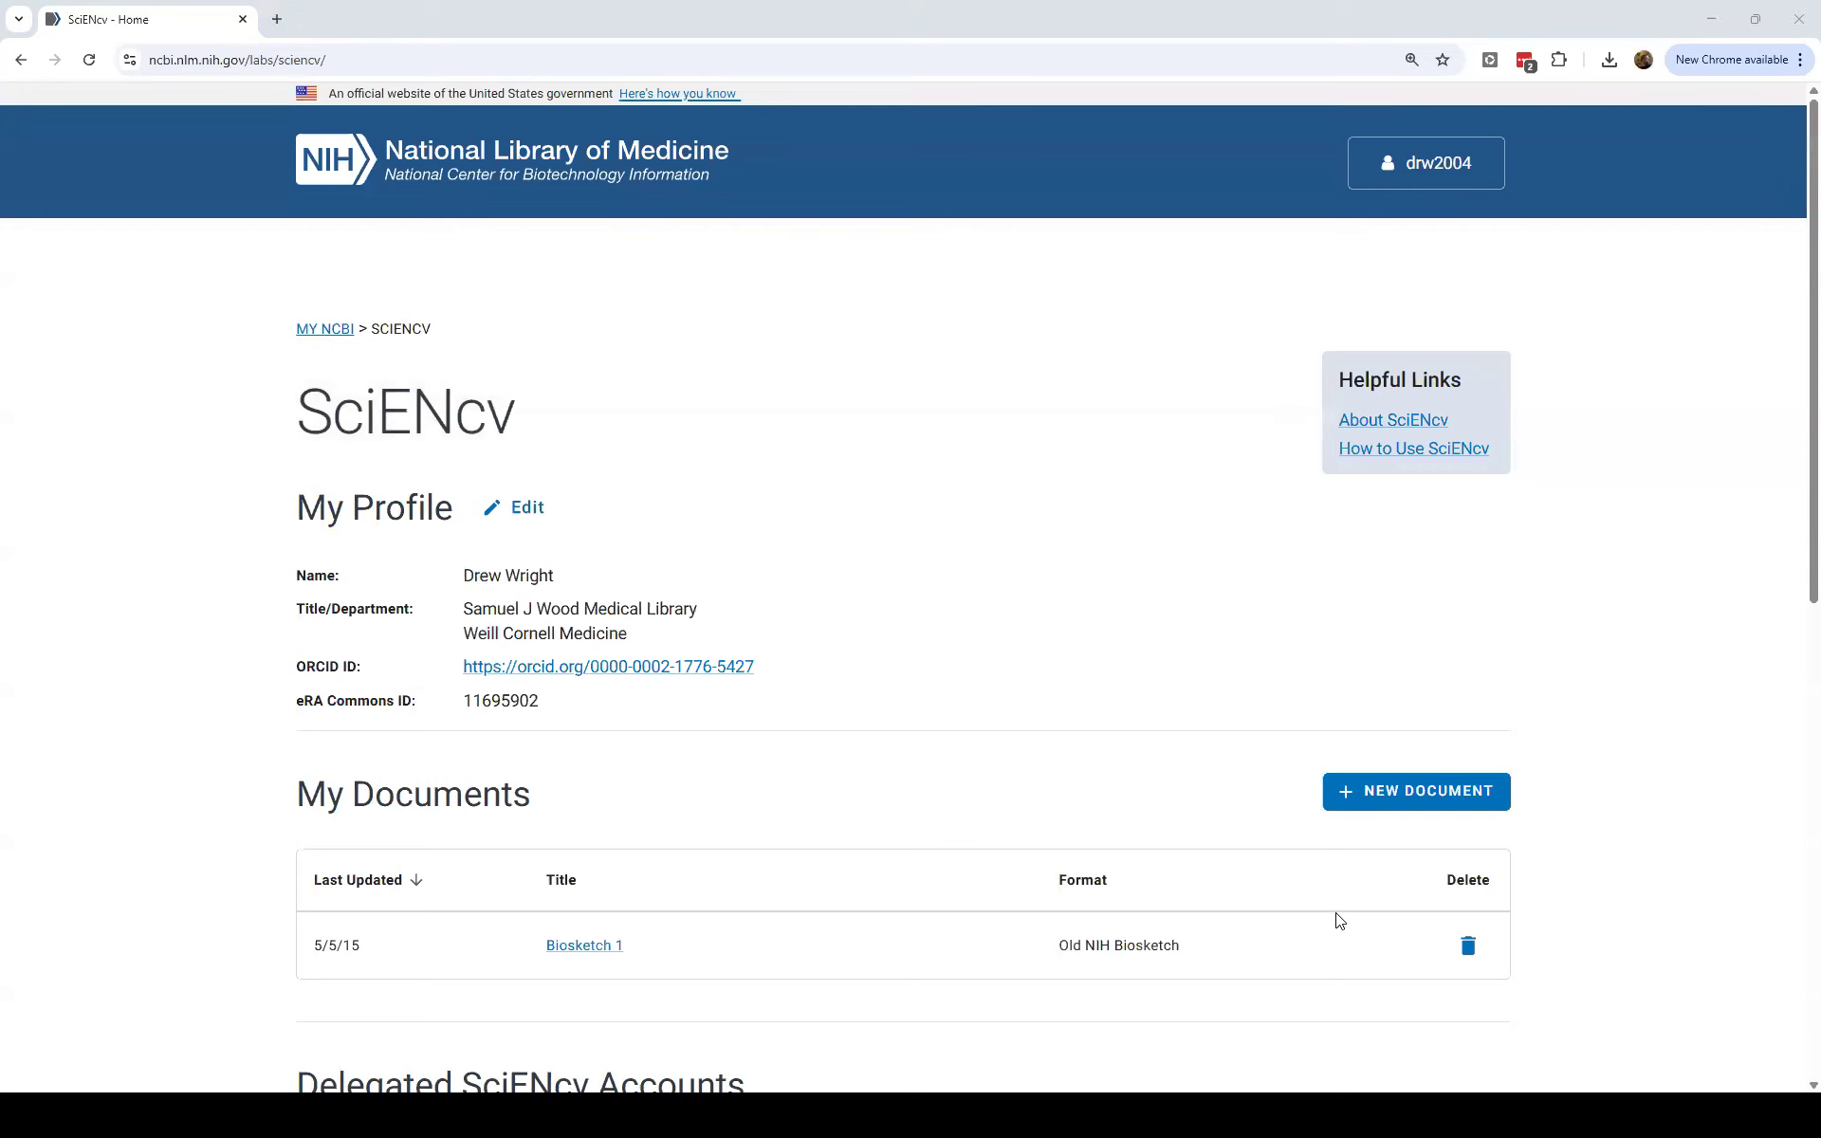
{"action": "left_click", "coordinate": [980, 418]}
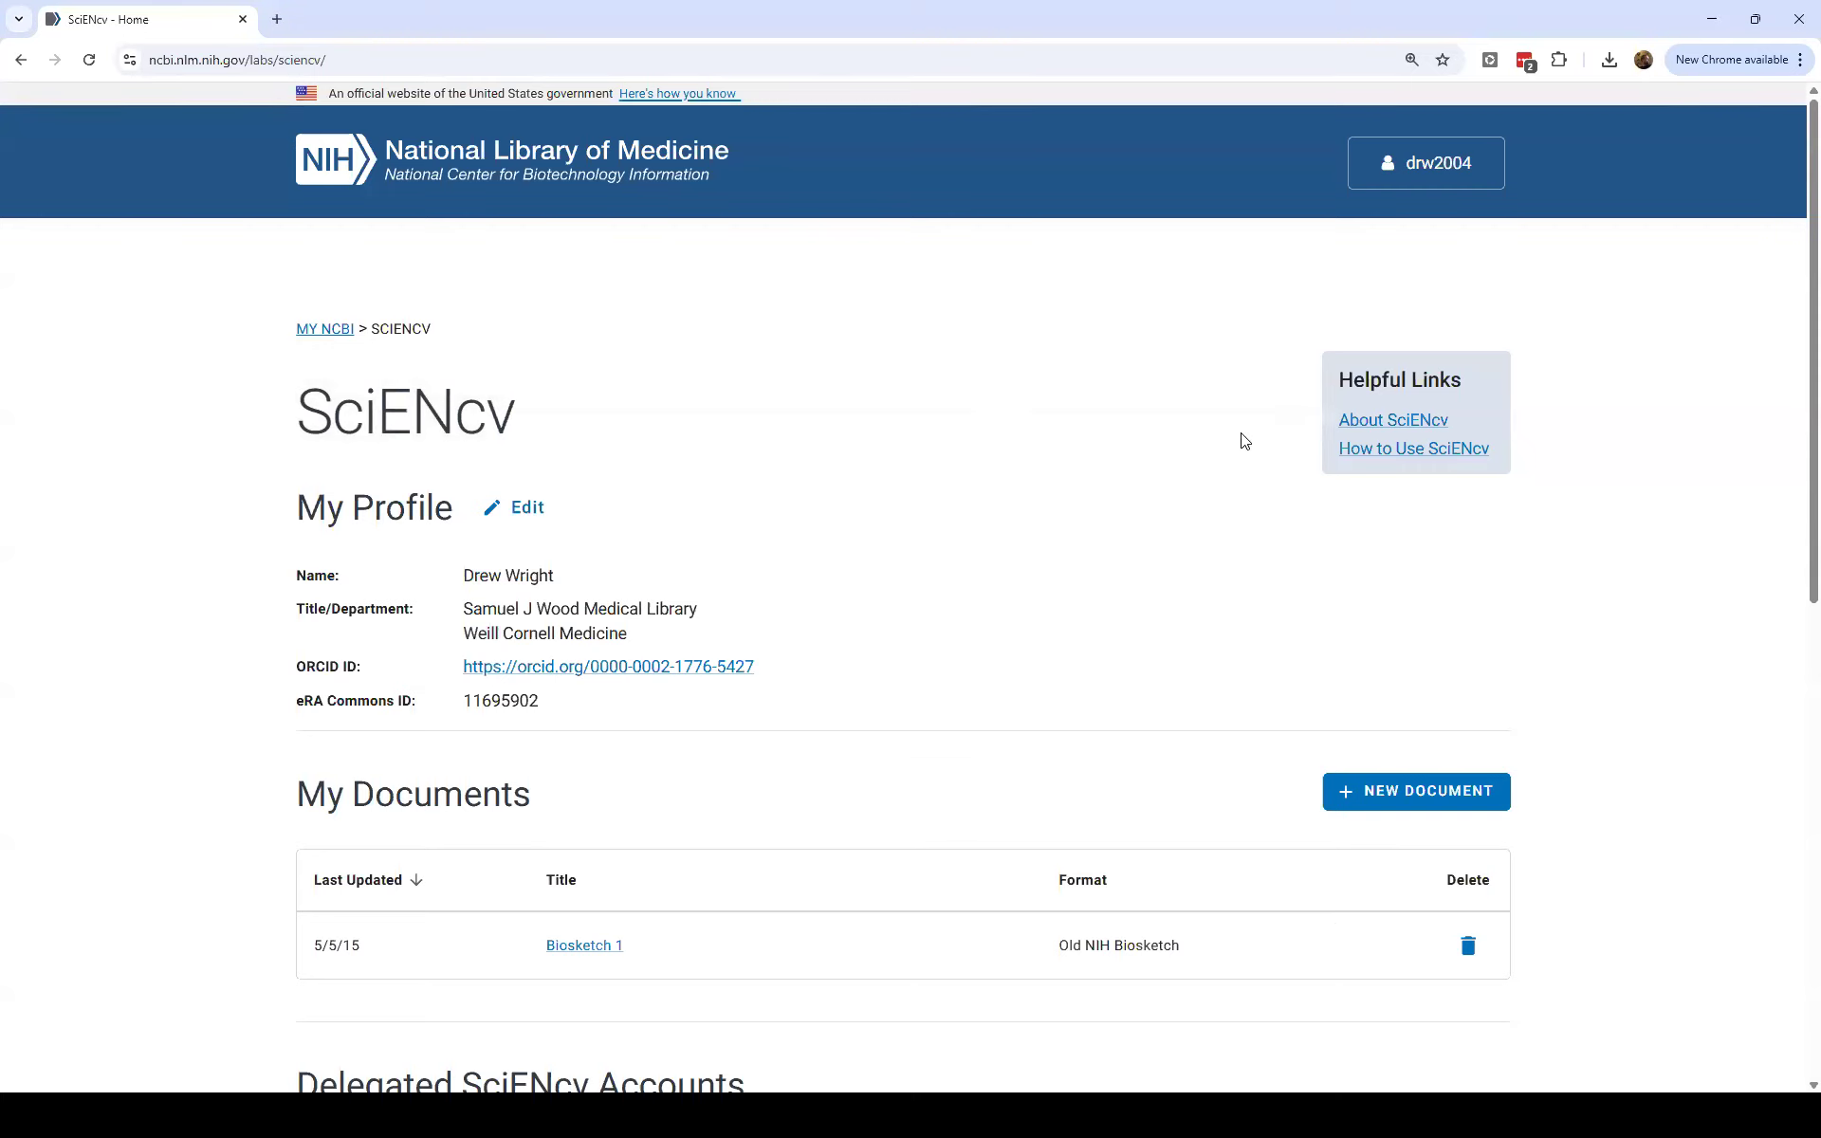
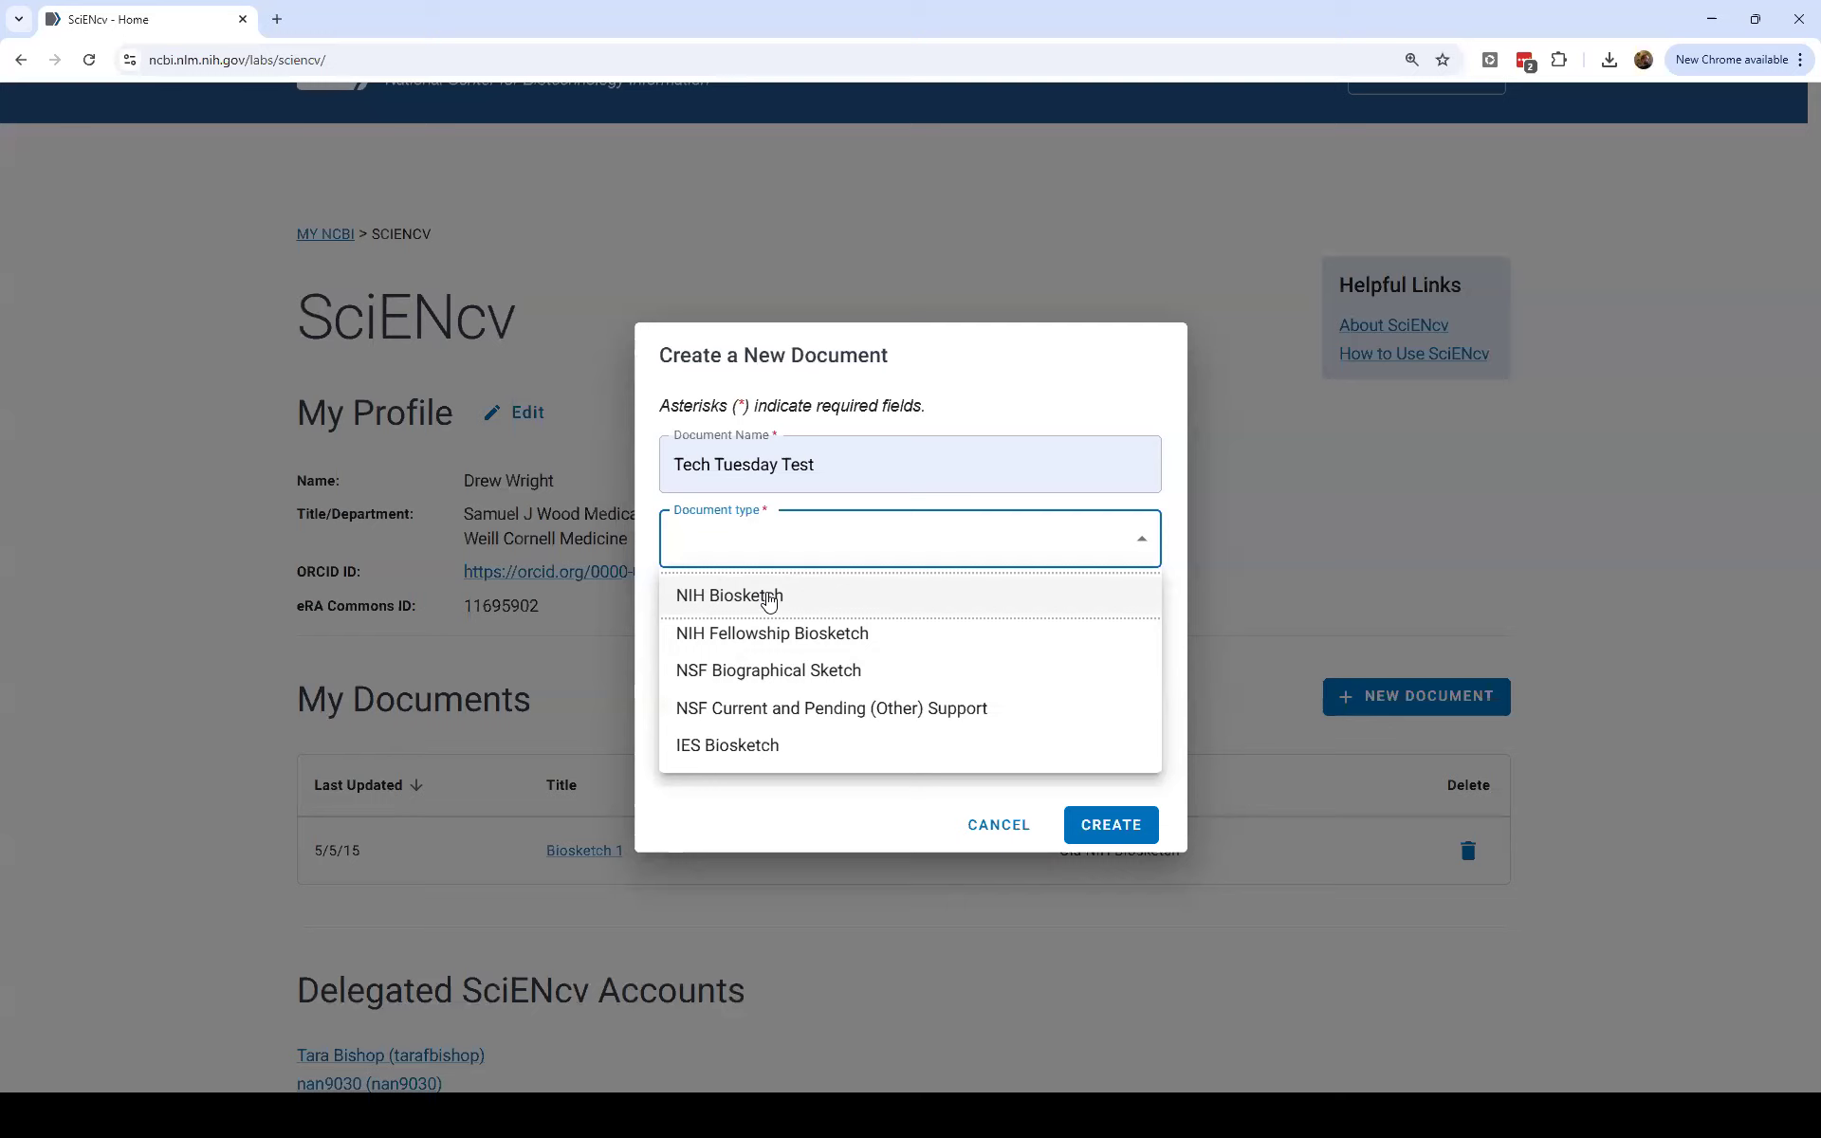
Create the "Tech Tuesday Test" document as an NIH Biosketch, starting with a blank document.
{"action": "left_click", "coordinate": [770, 598]}
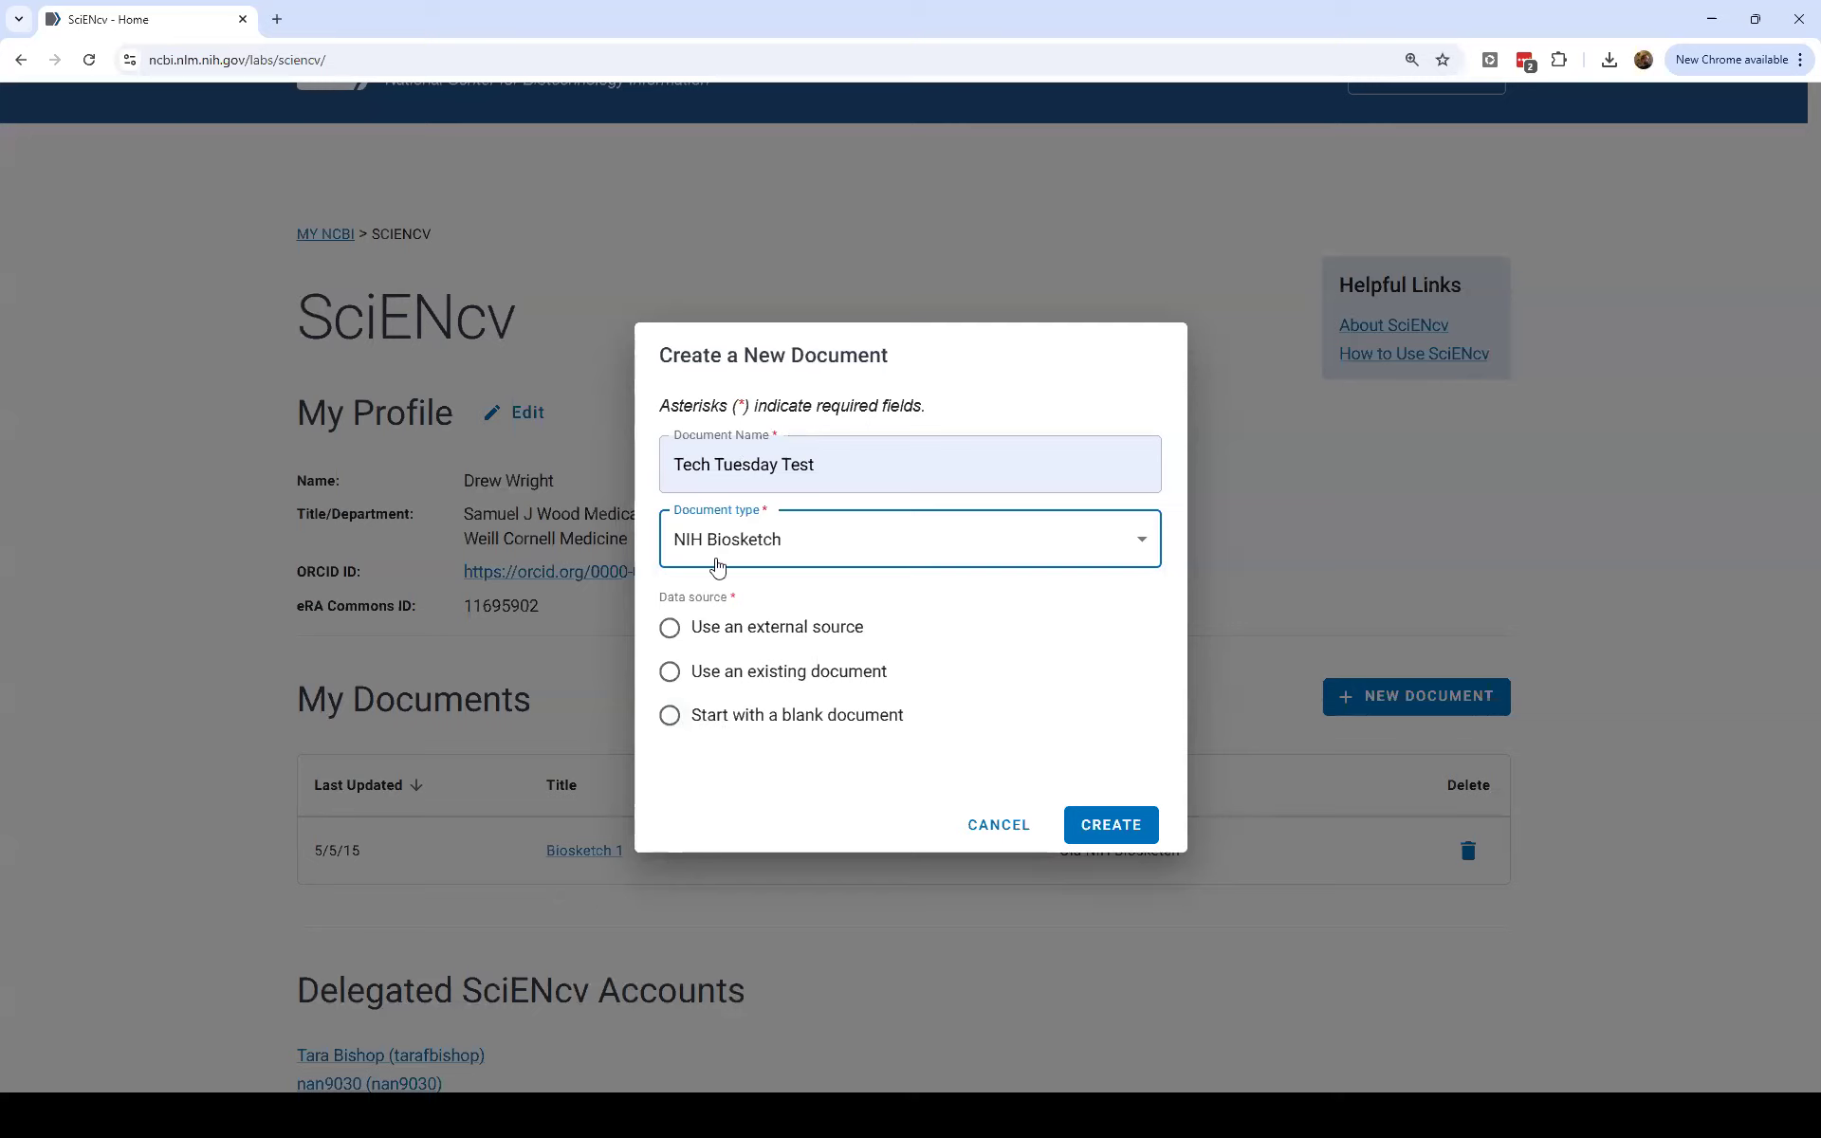
{"action": "left_click", "coordinate": [671, 717]}
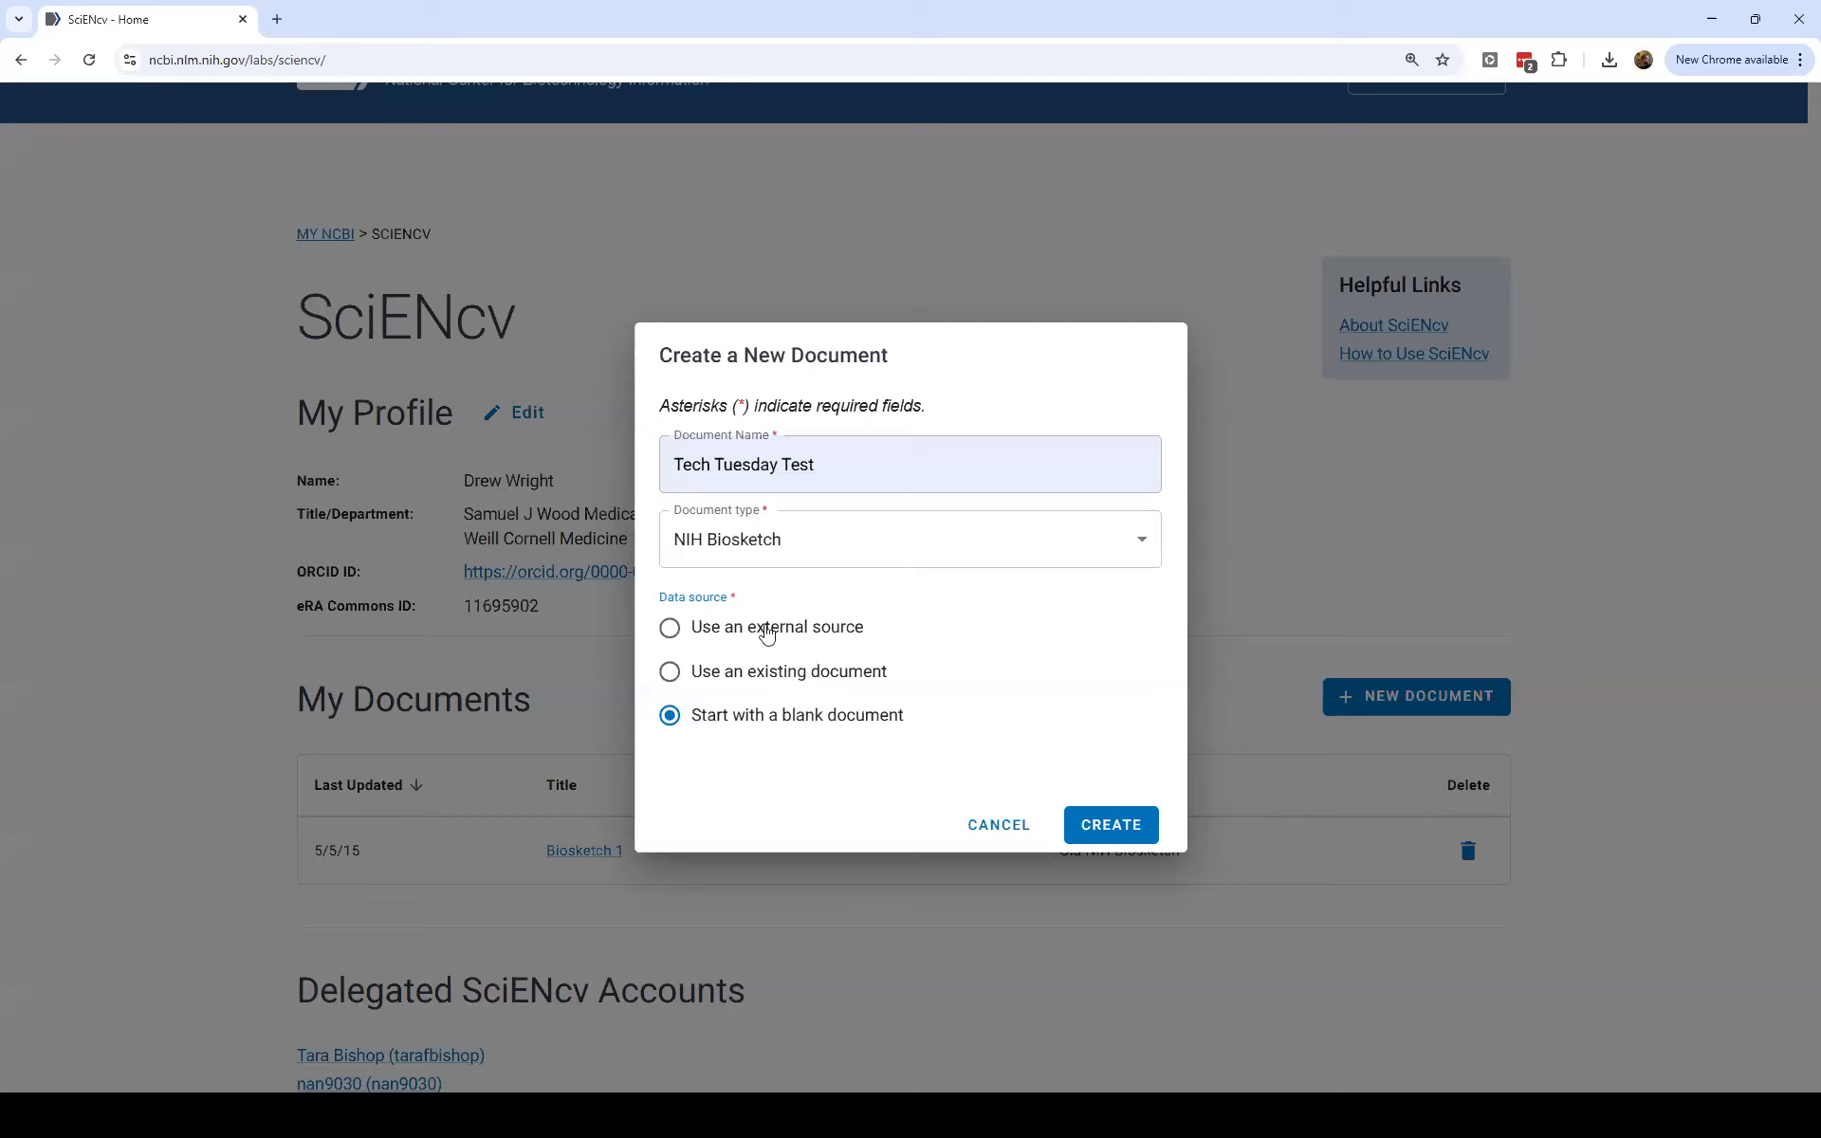
{"action": "left_click", "coordinate": [1115, 832]}
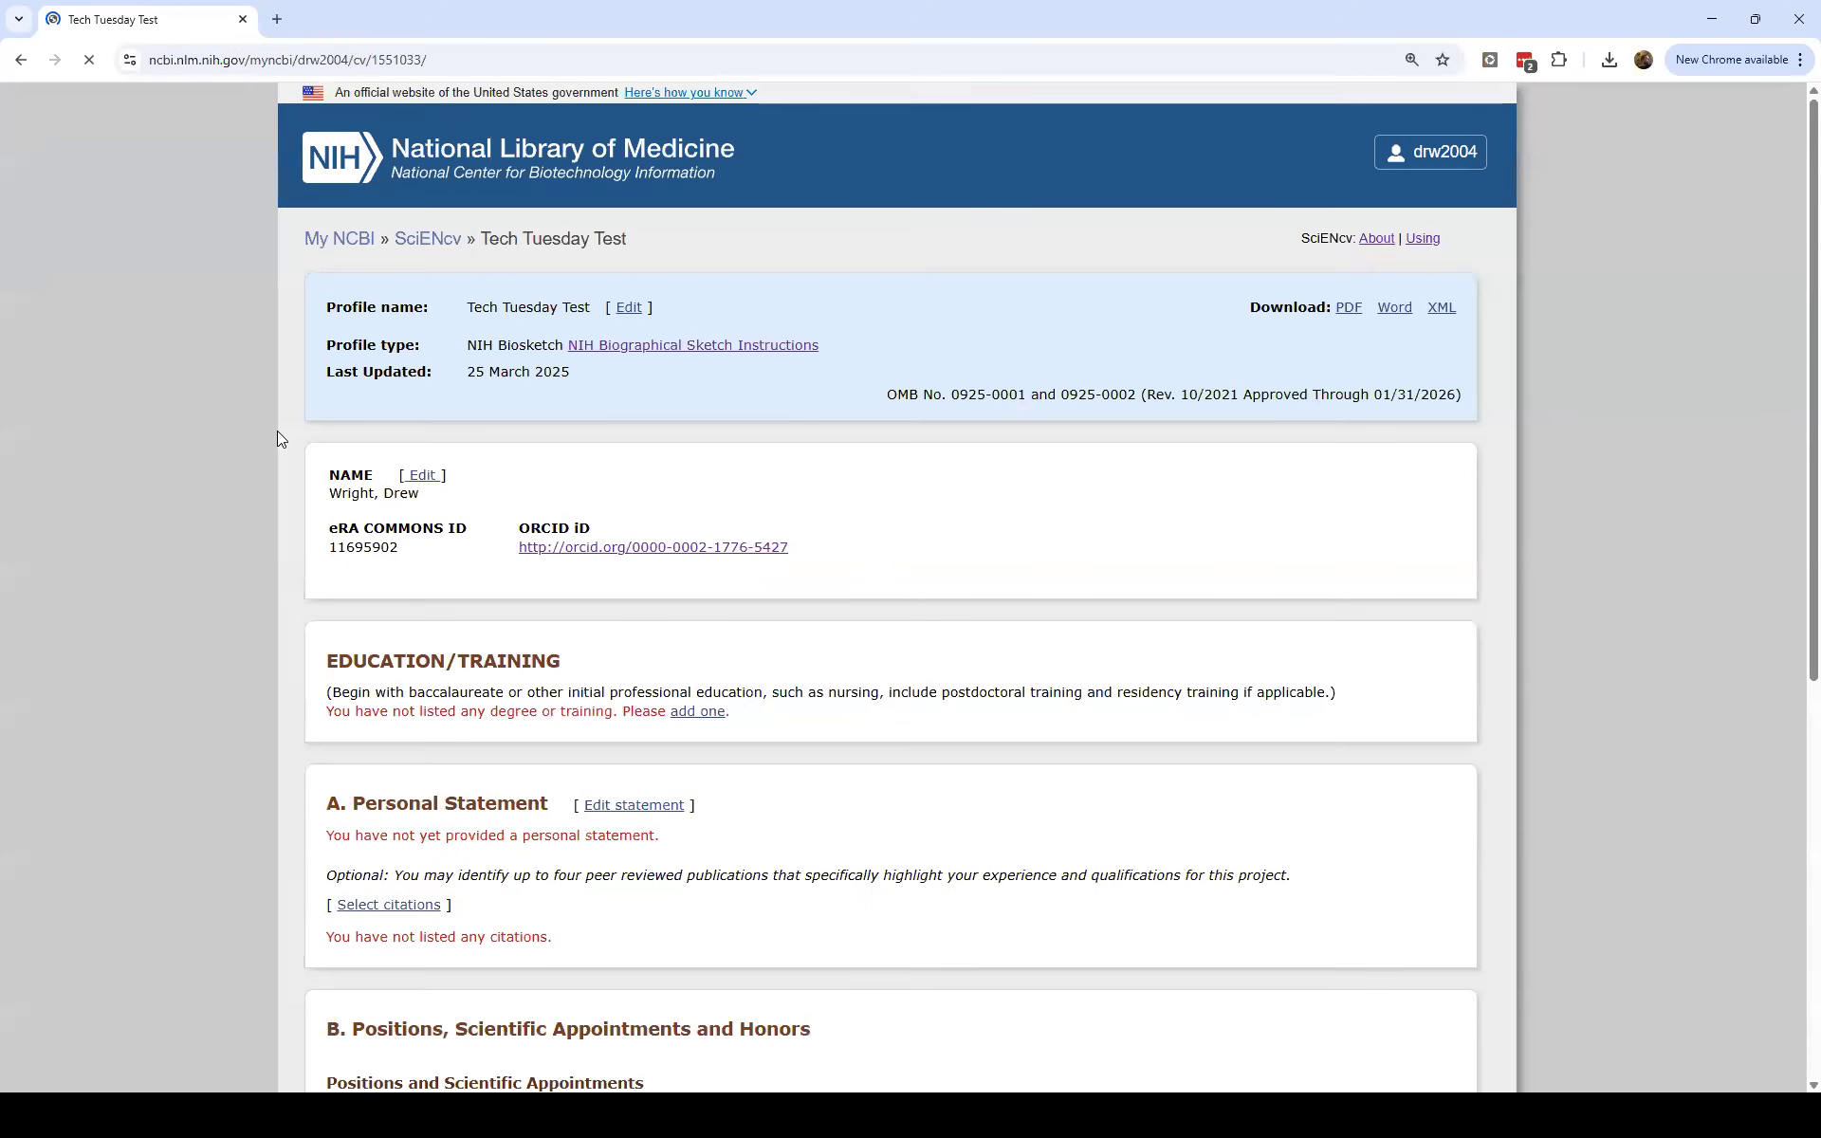
Look over the new biosketch from the eRA Commons ID through the sections that need filling in.
{"action": "scroll", "coordinate": [277, 431], "scroll_direction": "down", "scroll_amount": 1}
{"action": "scroll", "coordinate": [277, 431], "scroll_direction": "up", "scroll_amount": 1}
{"action": "double_click", "coordinate": [368, 550]}
{"action": "left_click", "coordinate": [352, 538]}
{"action": "scroll", "coordinate": [797, 607], "scroll_direction": "down", "scroll_amount": 7}
{"action": "scroll", "coordinate": [896, 547], "scroll_direction": "up", "scroll_amount": 4}
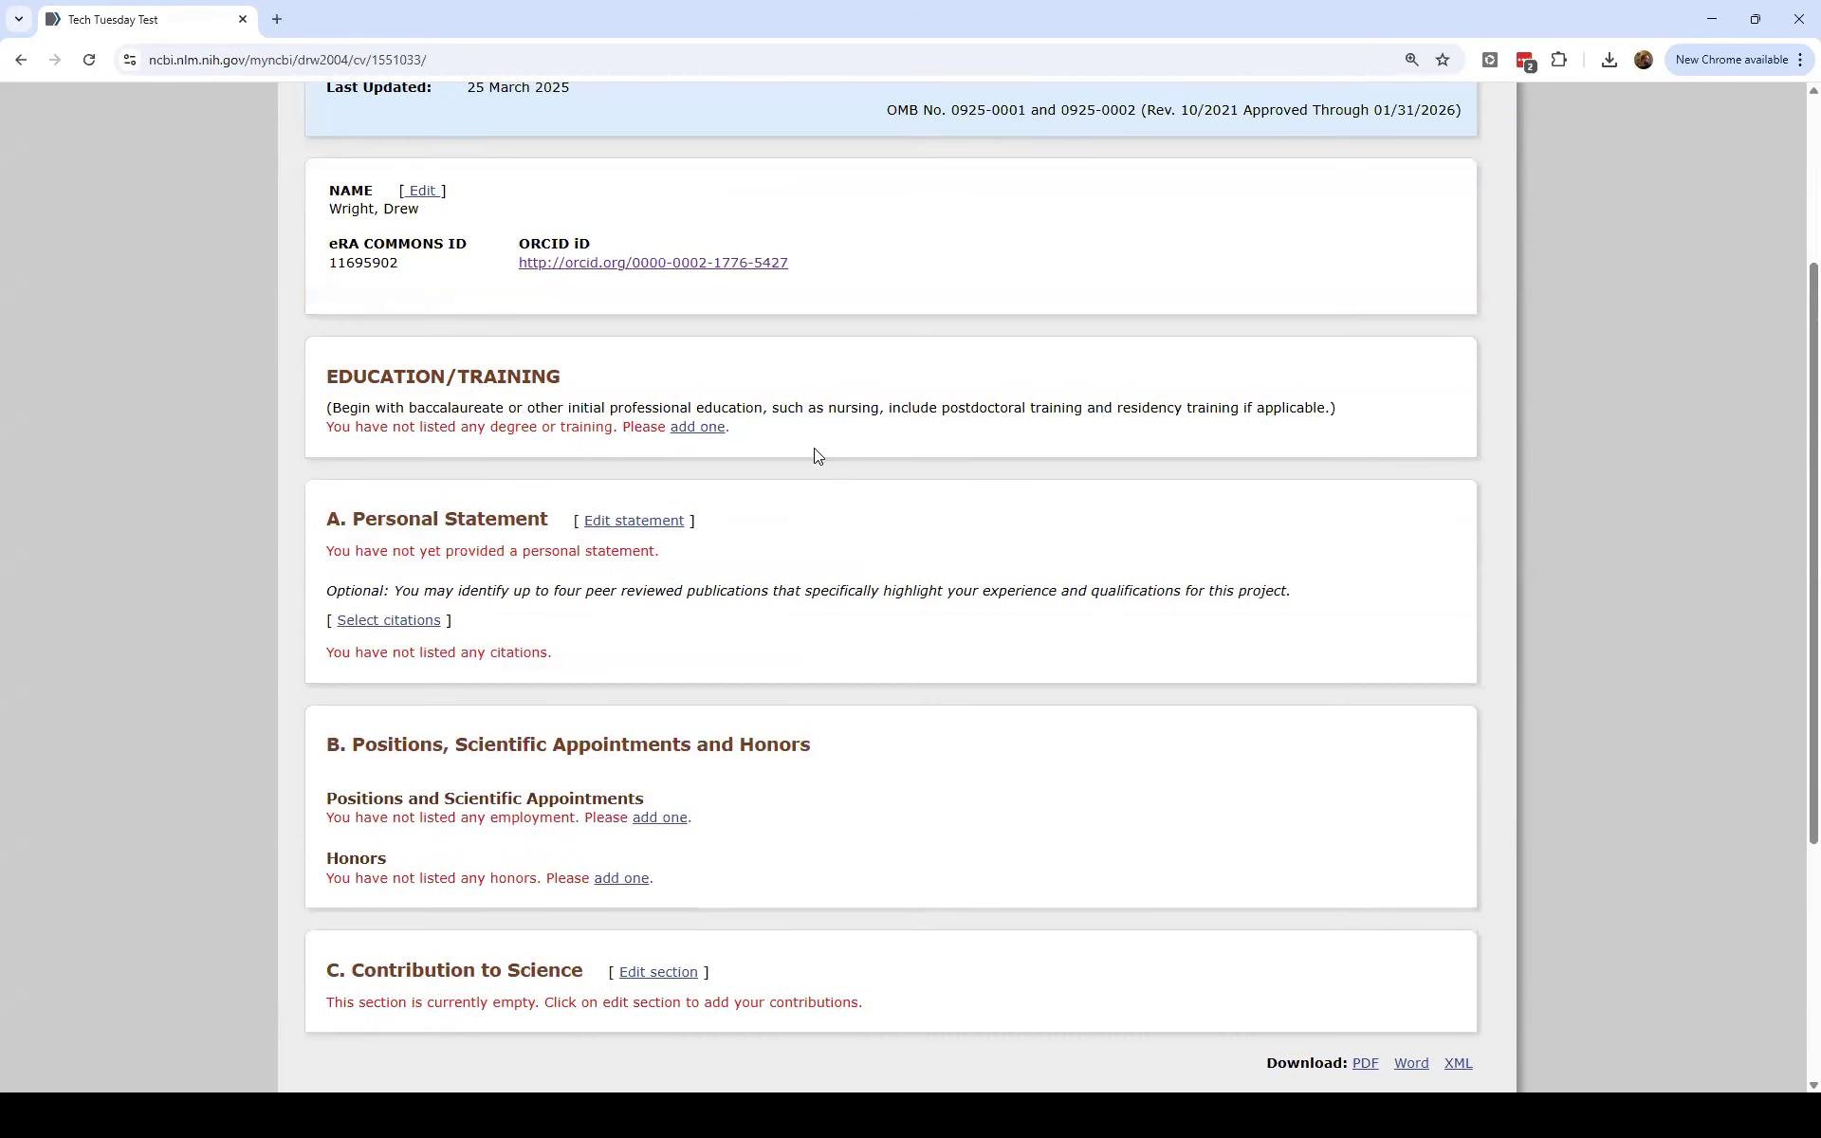
Start a degree entry under Education/Training with school Rose-Hulman Institute of Technology and degree Bachelor of Engineering (BENG).
{"action": "left_click", "coordinate": [674, 427]}
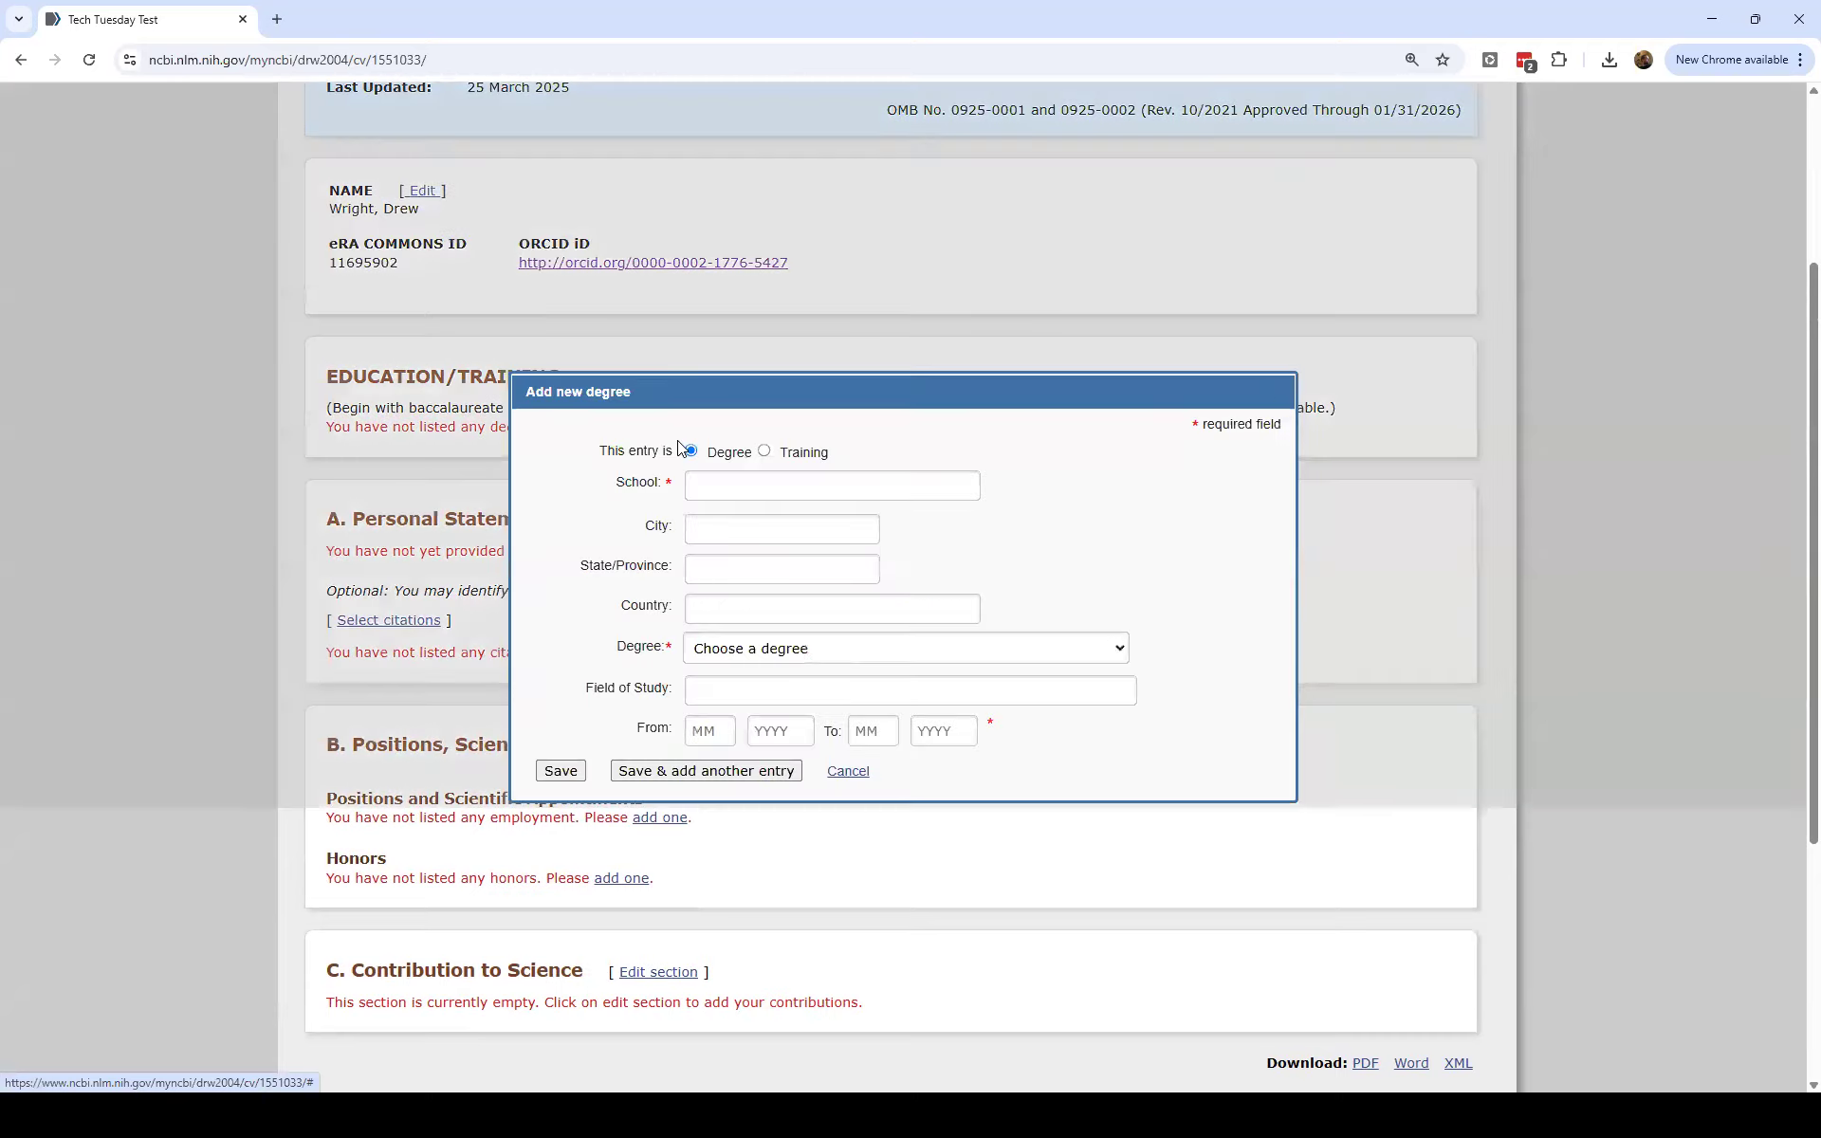
{"action": "left_click", "coordinate": [715, 490]}
{"action": "type", "text": "Rose-Hulman Institute of Technology"}
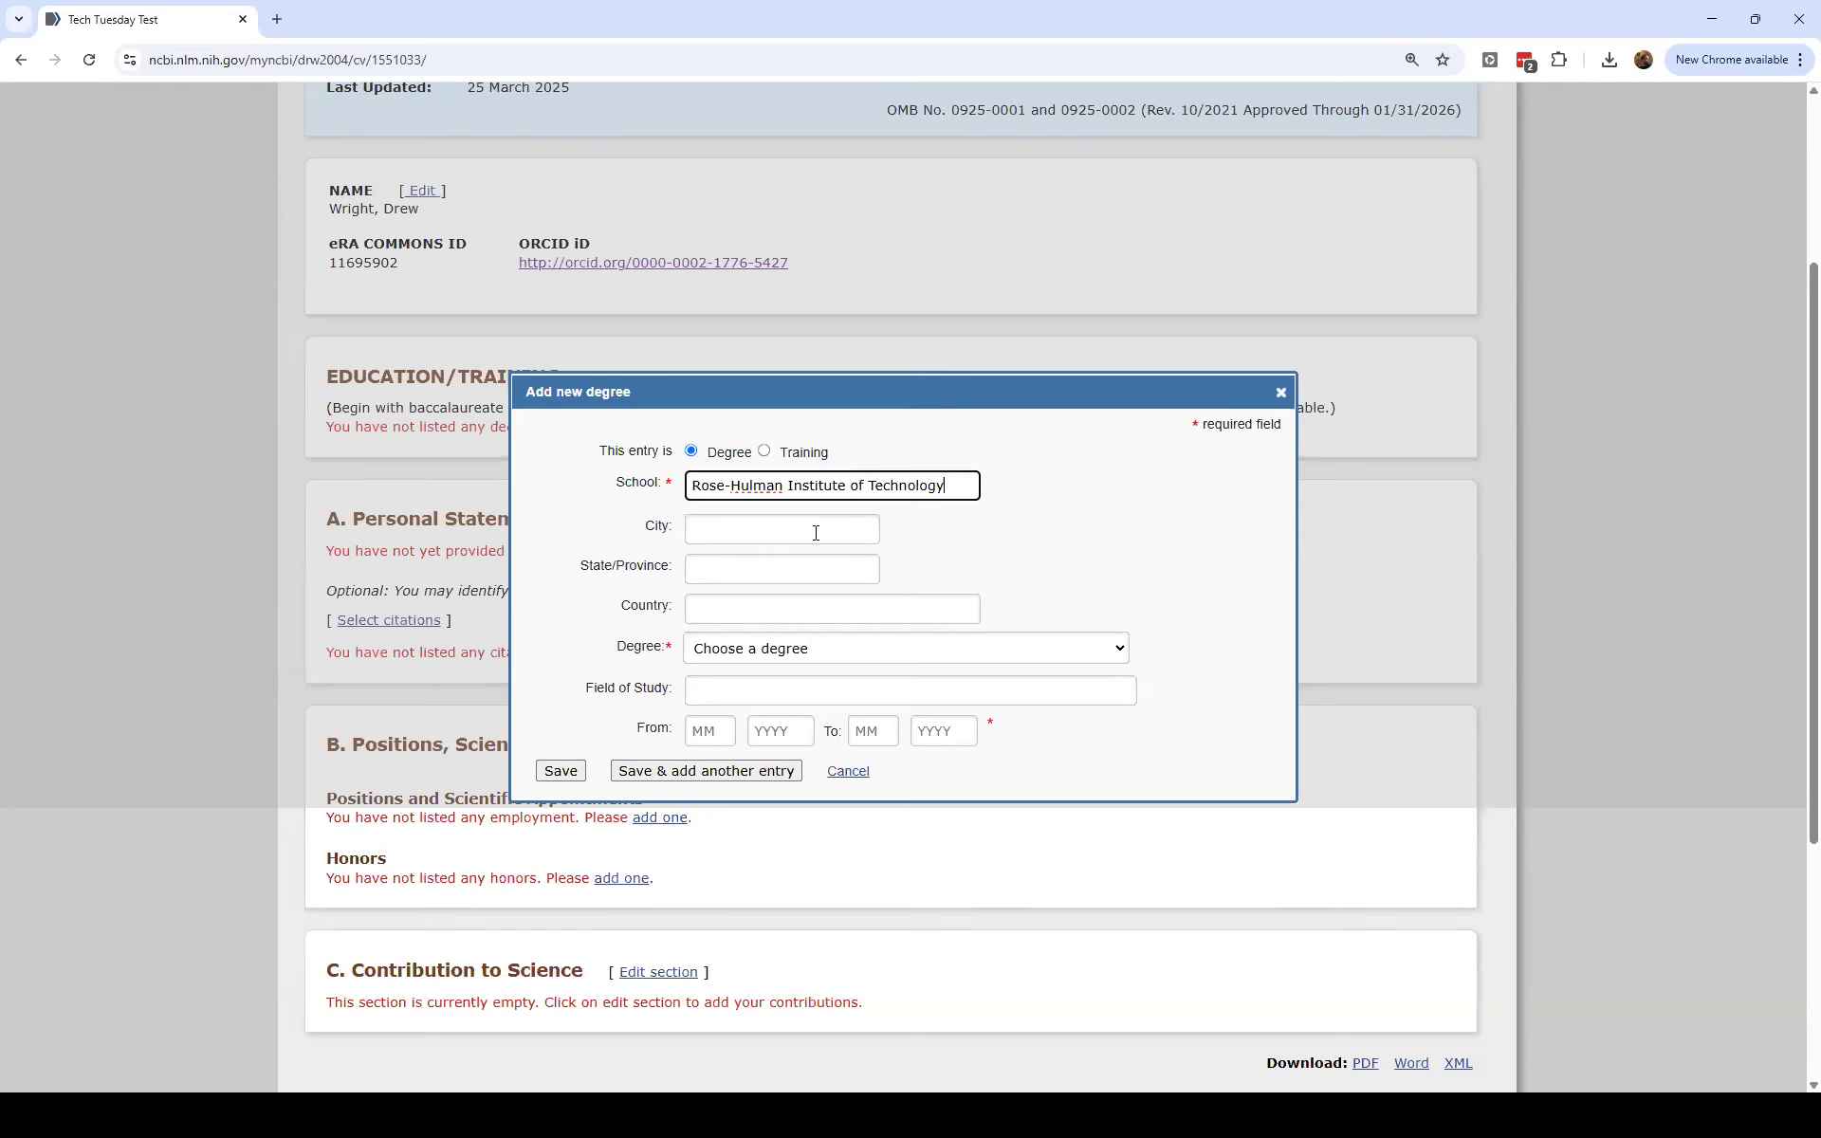
{"action": "left_click", "coordinate": [757, 651]}
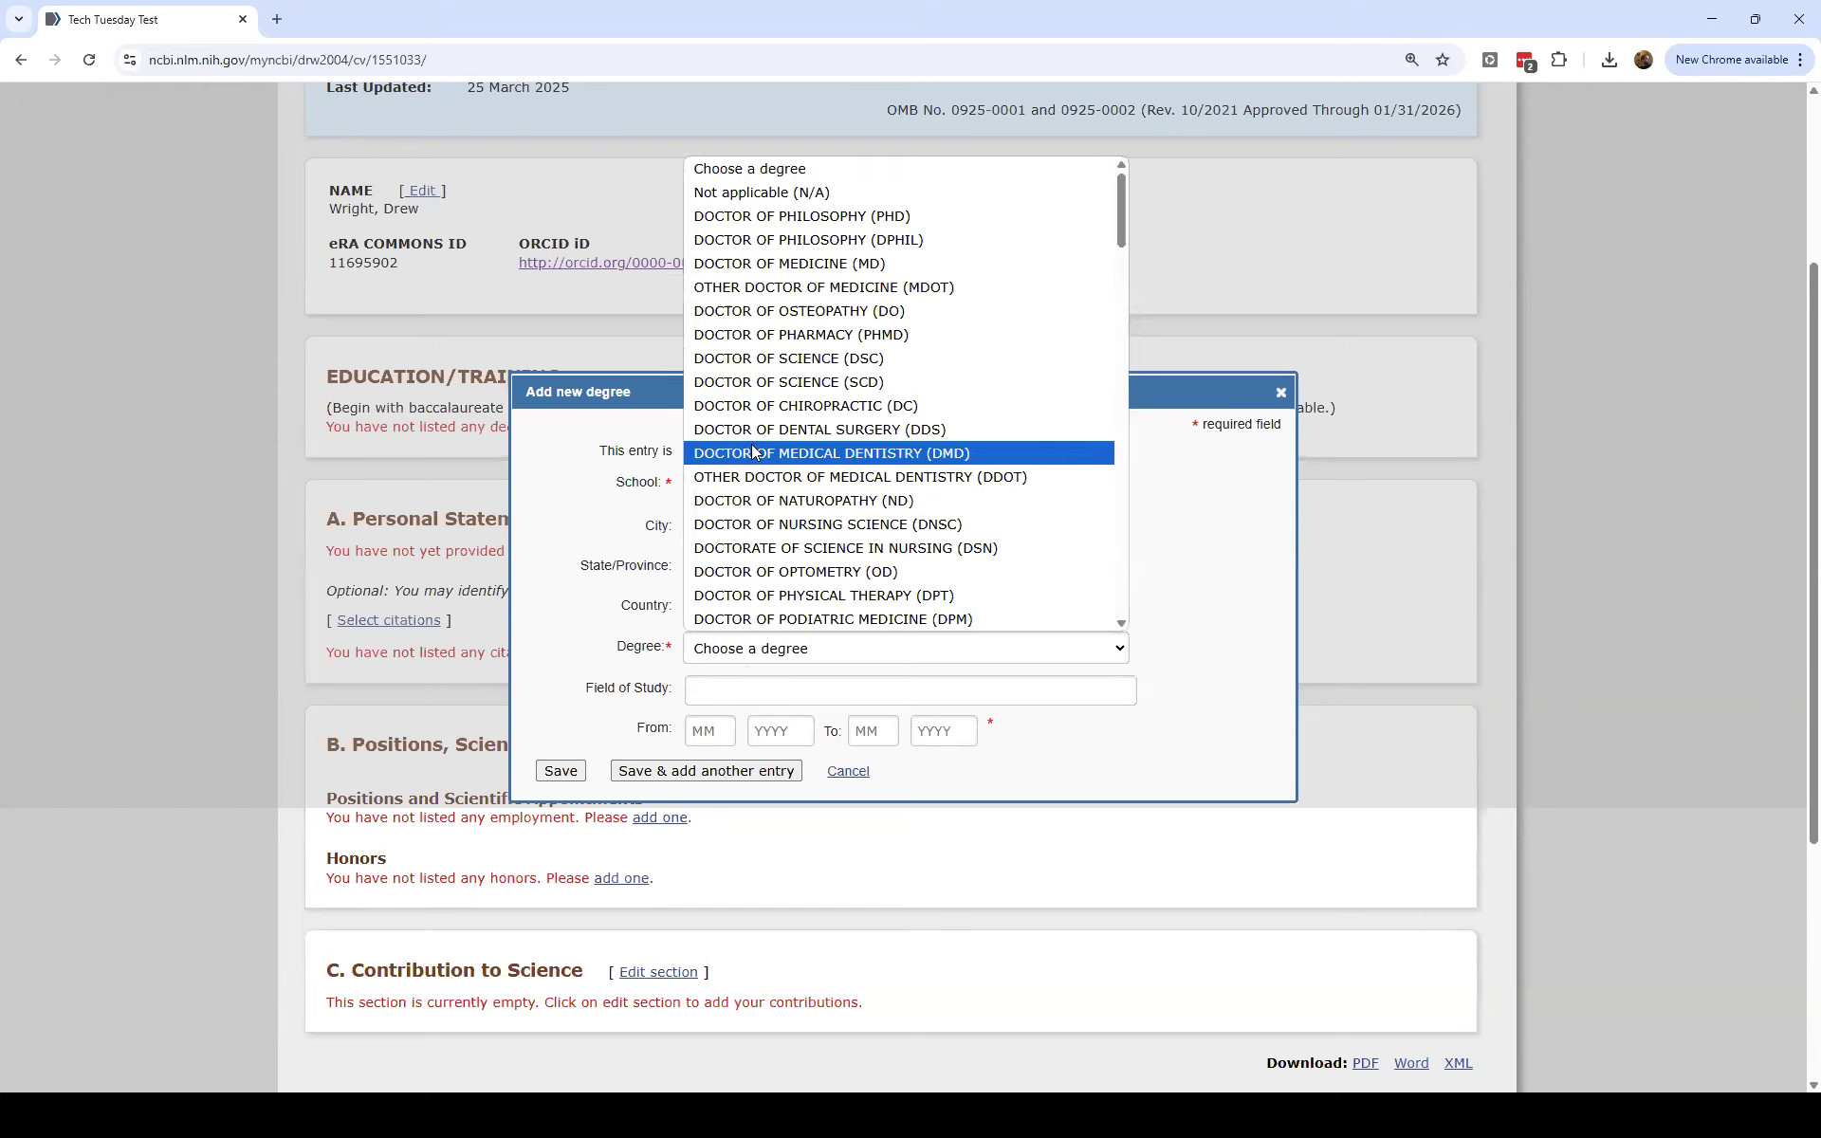
{"action": "scroll", "coordinate": [785, 443], "scroll_direction": "down", "scroll_amount": 20}
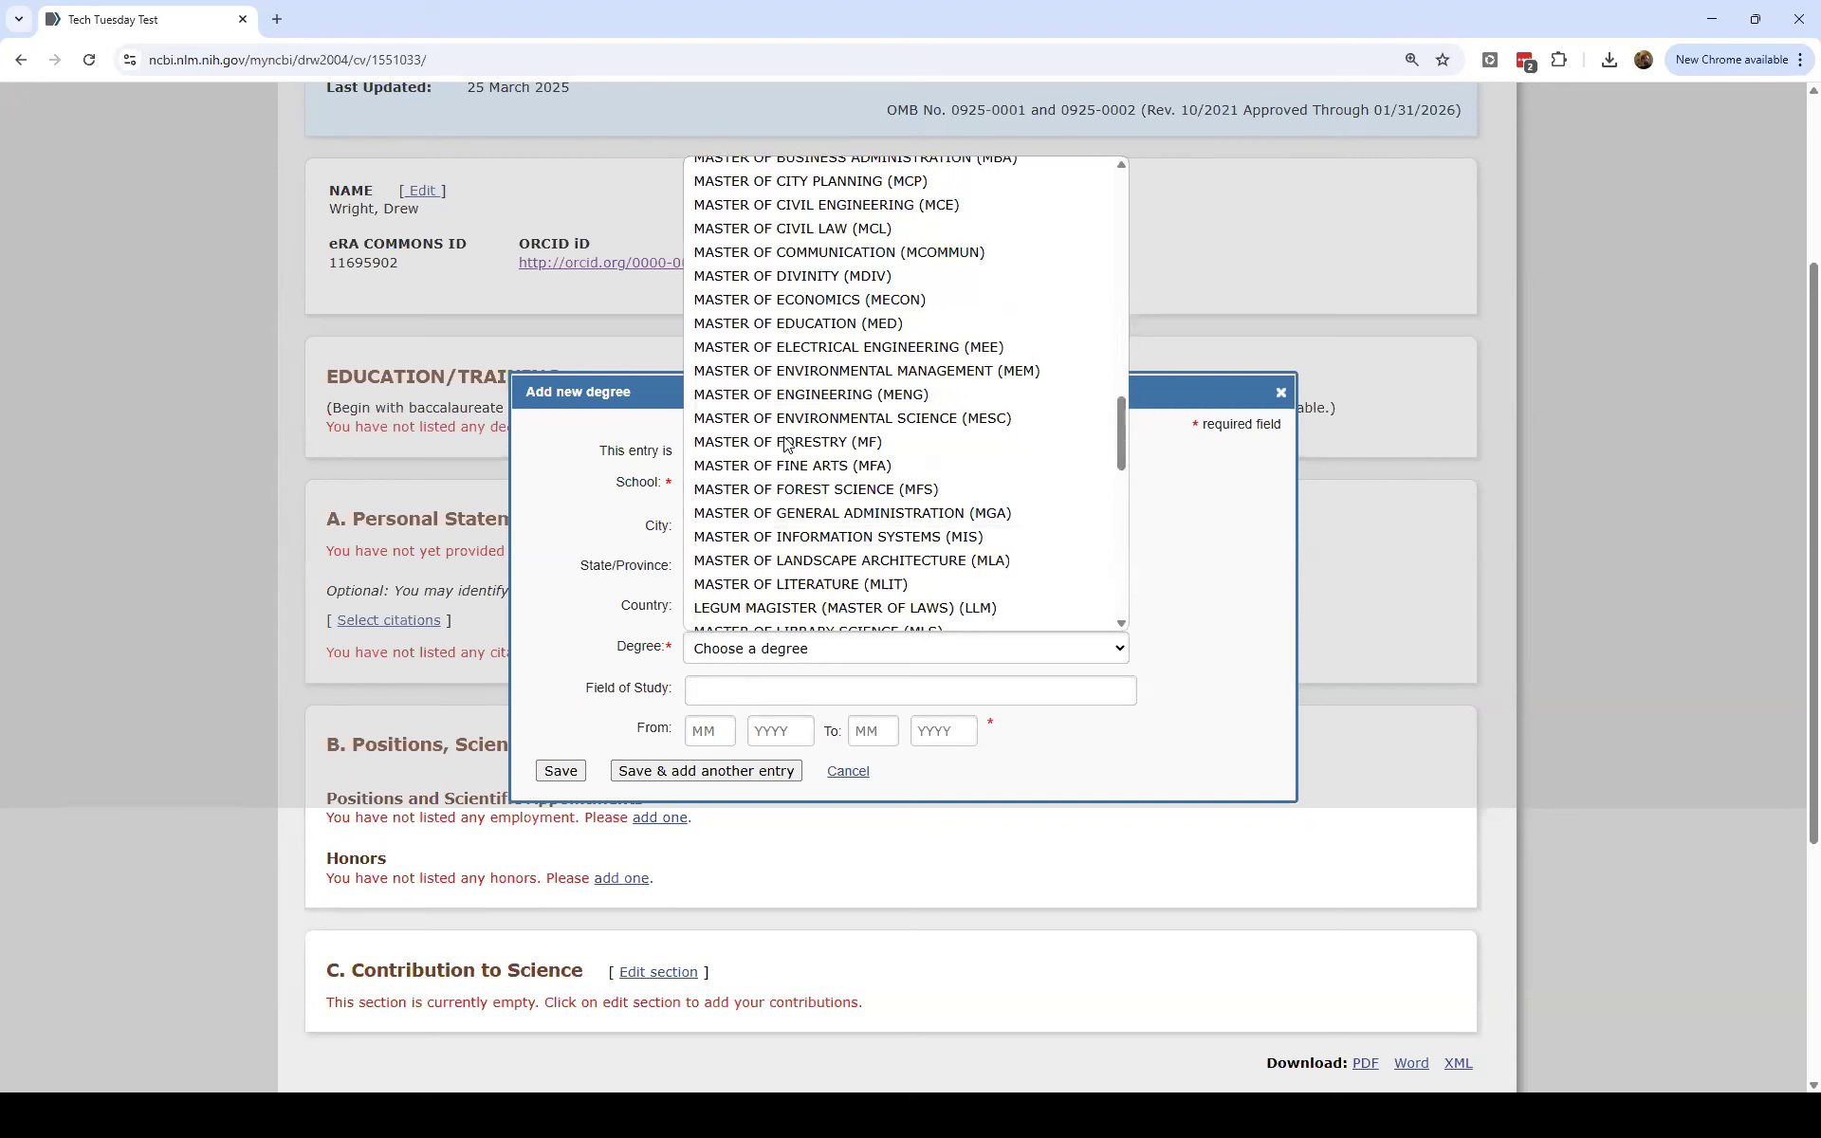
{"action": "scroll", "coordinate": [784, 443], "scroll_direction": "down", "scroll_amount": 3}
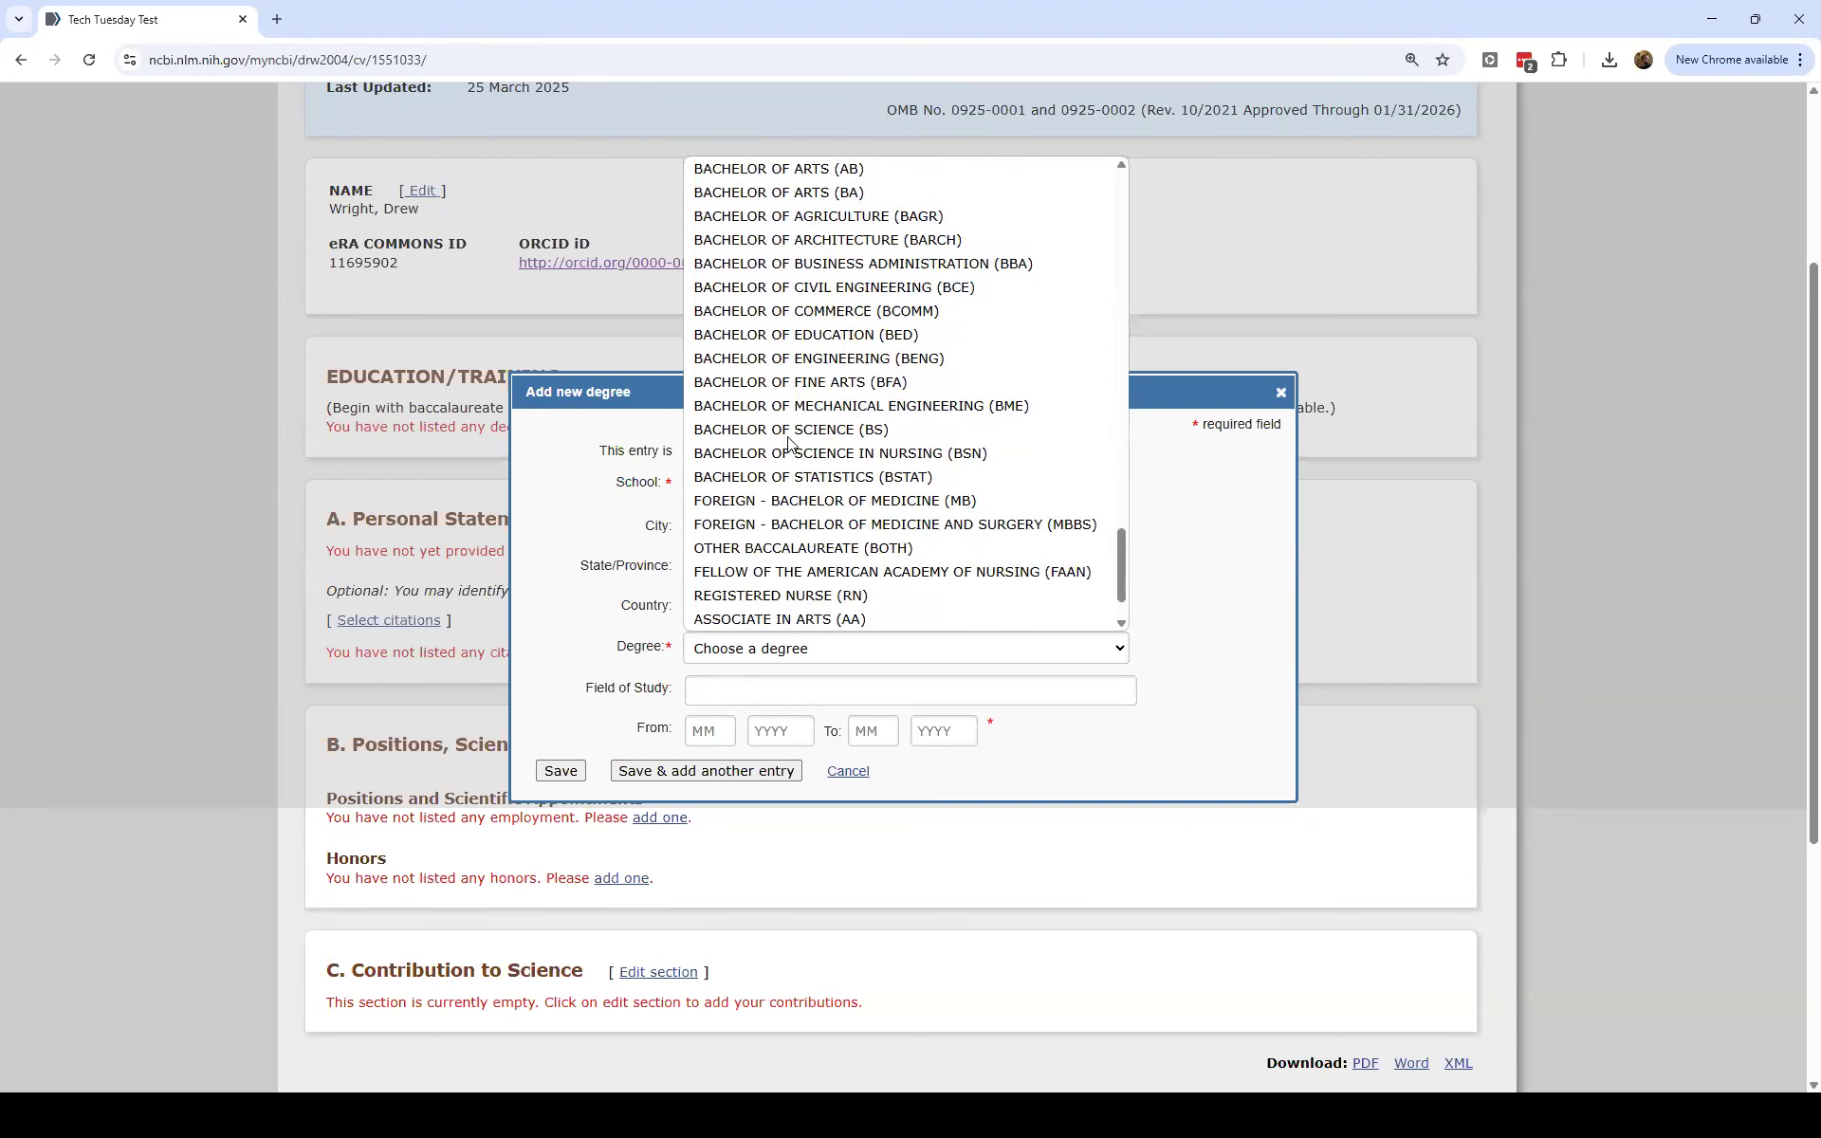
{"action": "left_click", "coordinate": [813, 365]}
Set the degree's field of study to Chemical Engineering and its years to 1999 through 2003, and save the entry.
{"action": "left_click", "coordinate": [770, 690]}
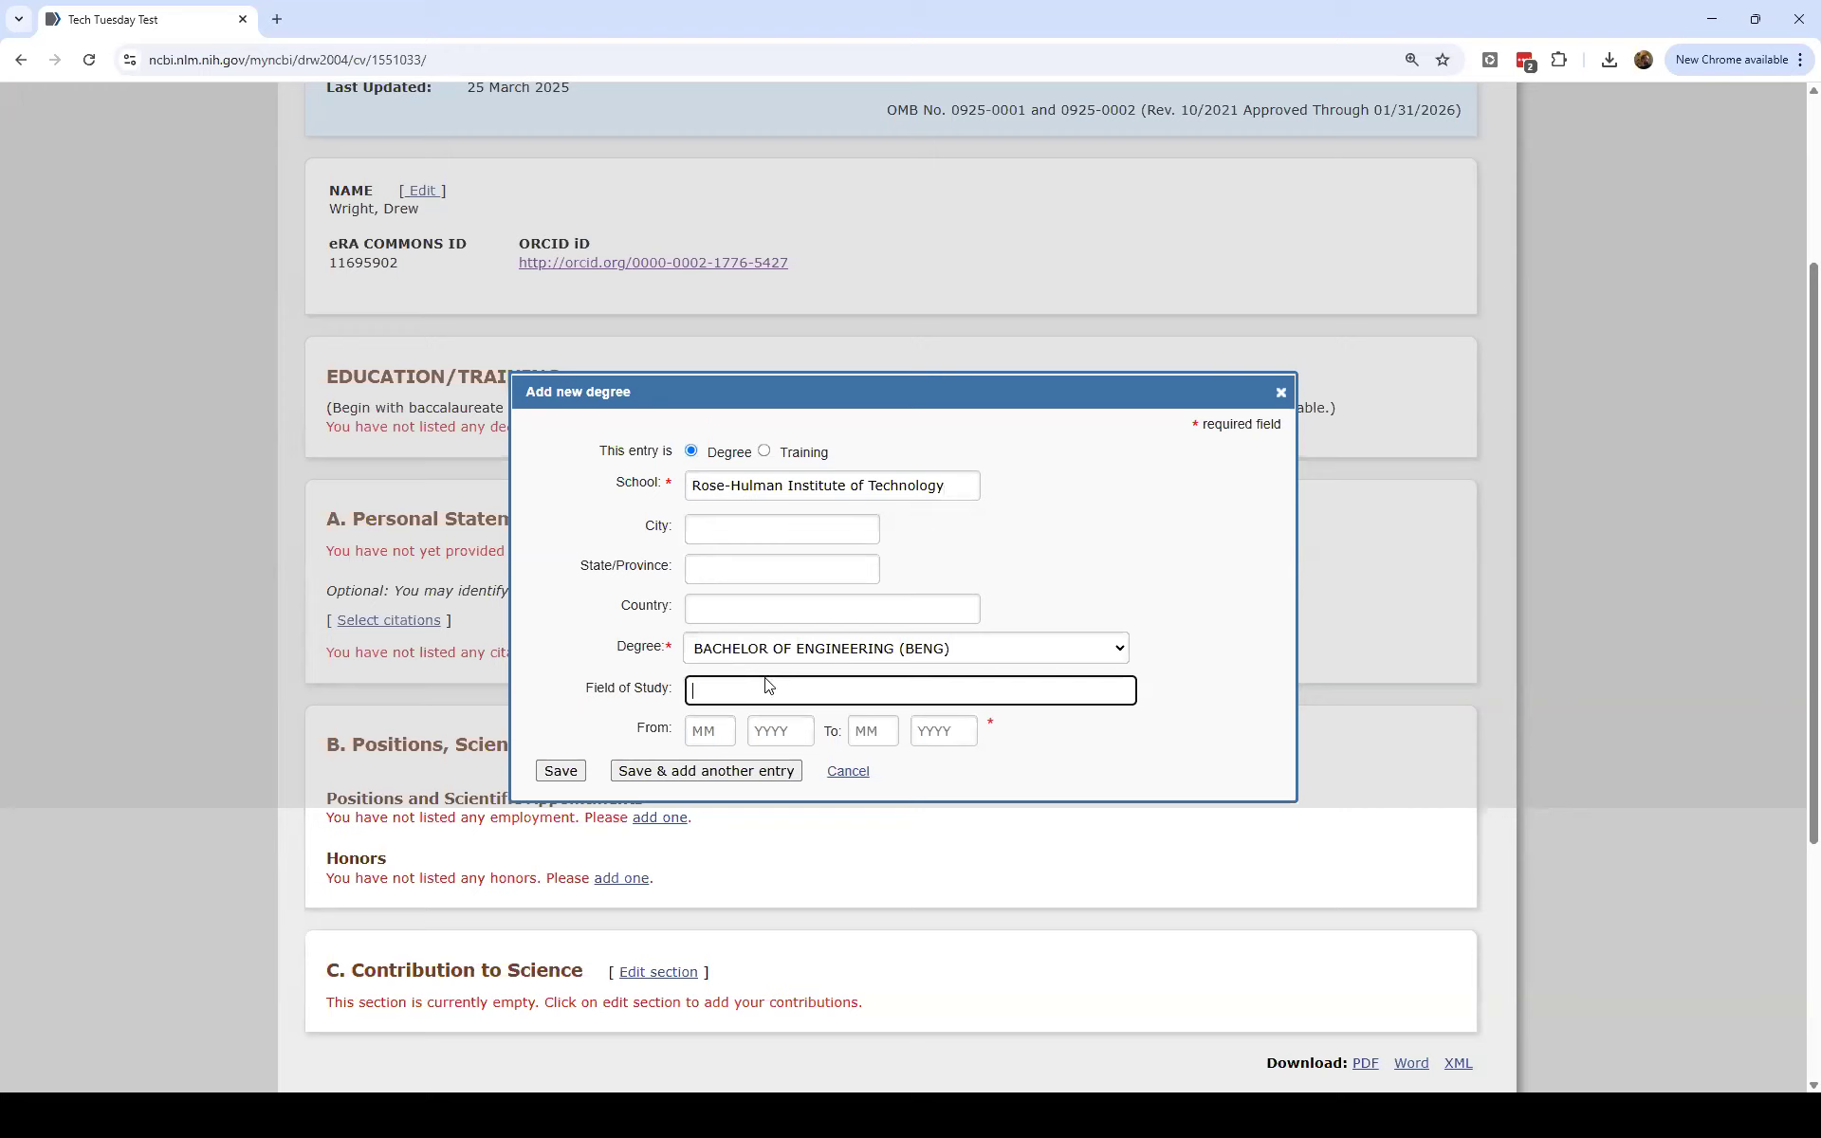
{"action": "type", "text": "Chemical Engineering"}
{"action": "left_click", "coordinate": [785, 726]}
{"action": "type", "text": "1999"}
{"action": "key", "text": "Tab"}
{"action": "type", "text": "2"}
{"action": "key", "text": "BackSpace"}
{"action": "key", "text": "Tab"}
{"action": "type", "text": "2003"}
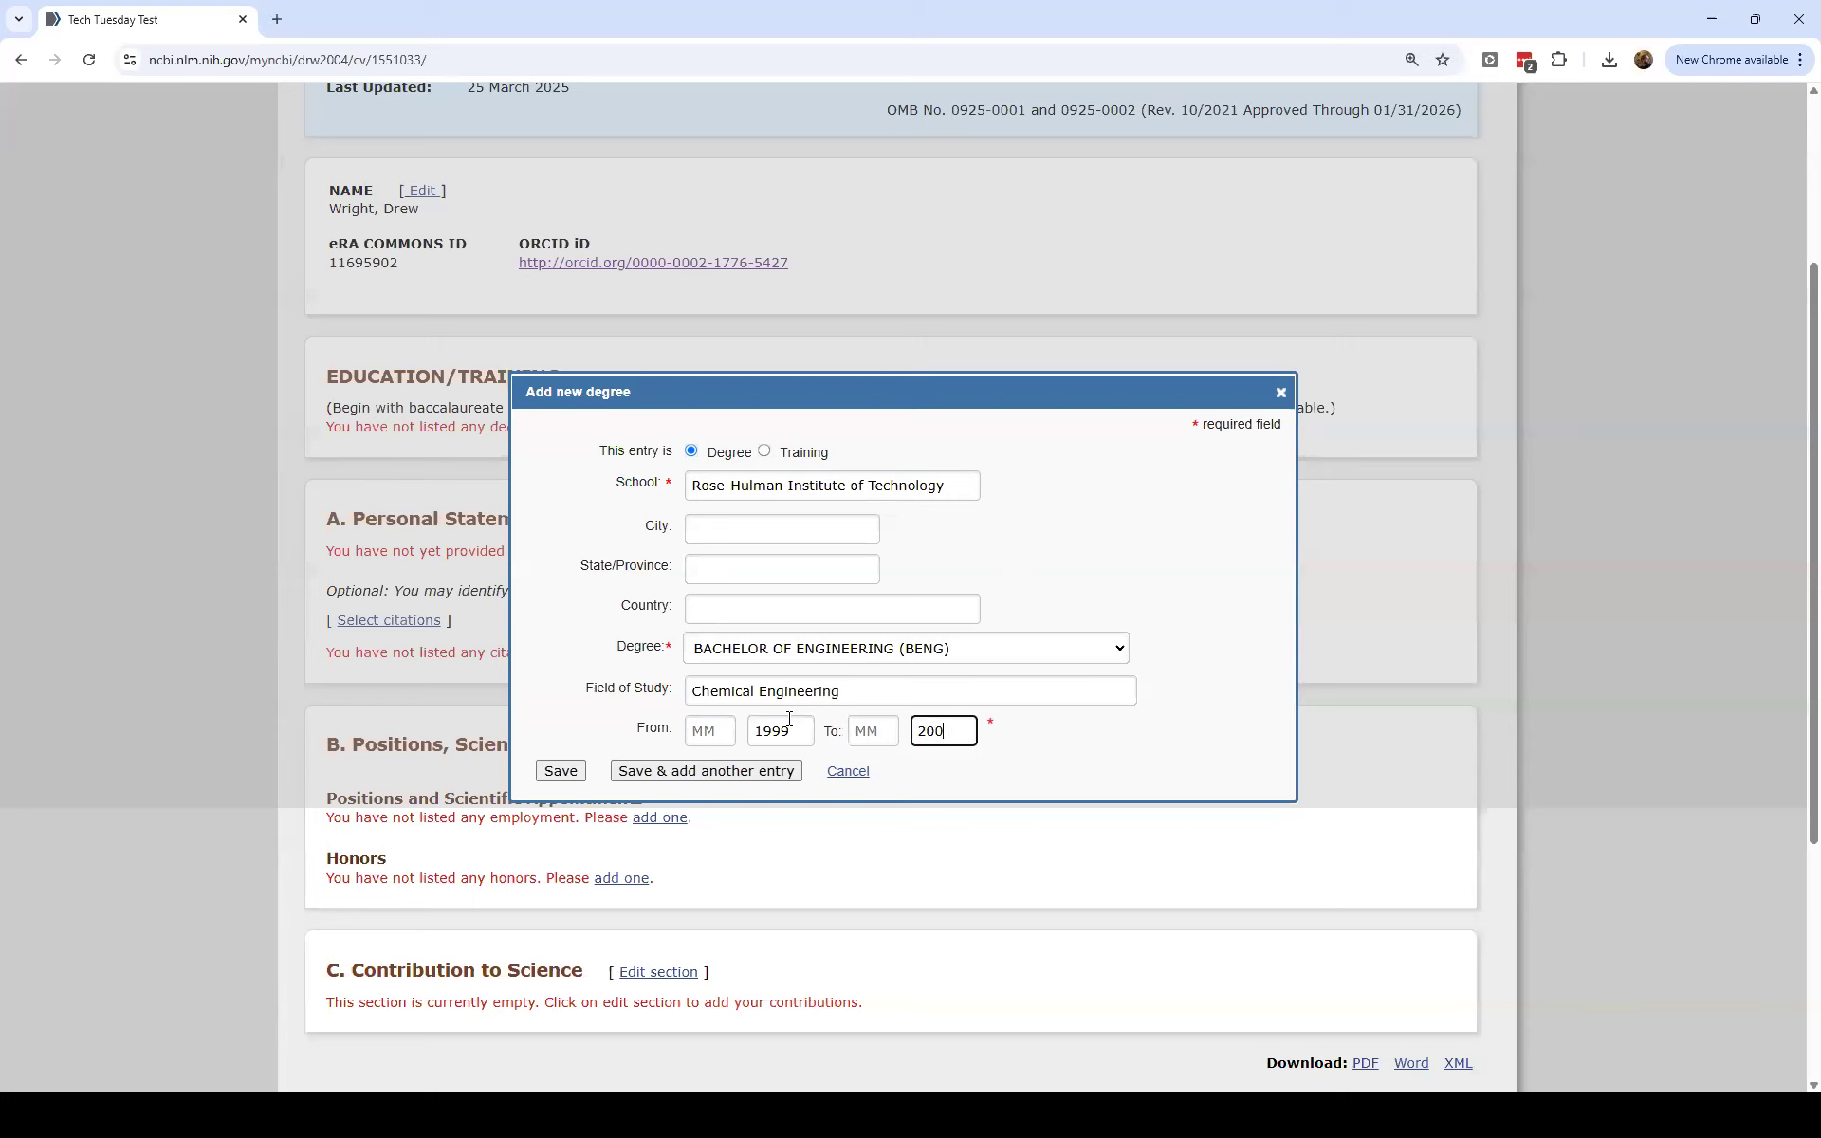
{"action": "left_click", "coordinate": [568, 777]}
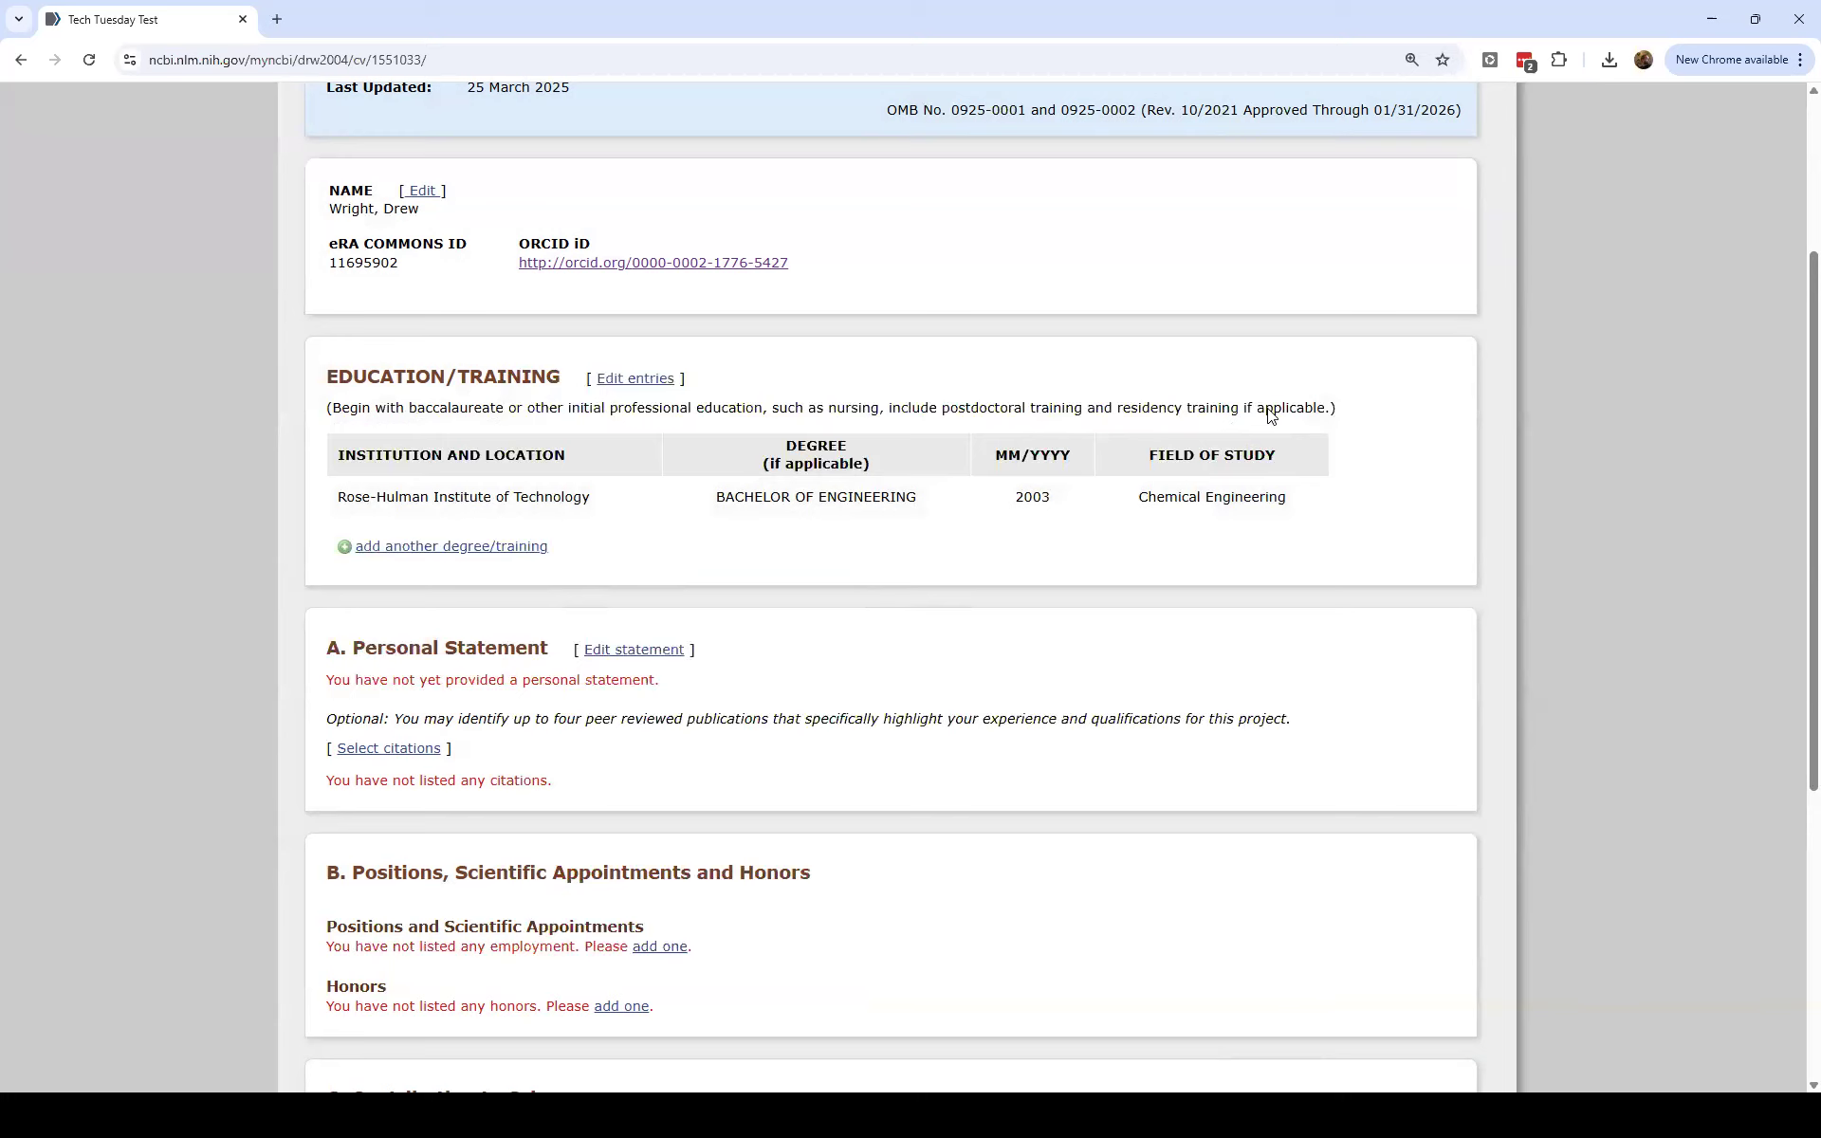
Enter "My background as a researcher" as the personal statement and save it.
{"action": "scroll", "coordinate": [220, 393], "scroll_direction": "down", "scroll_amount": 3}
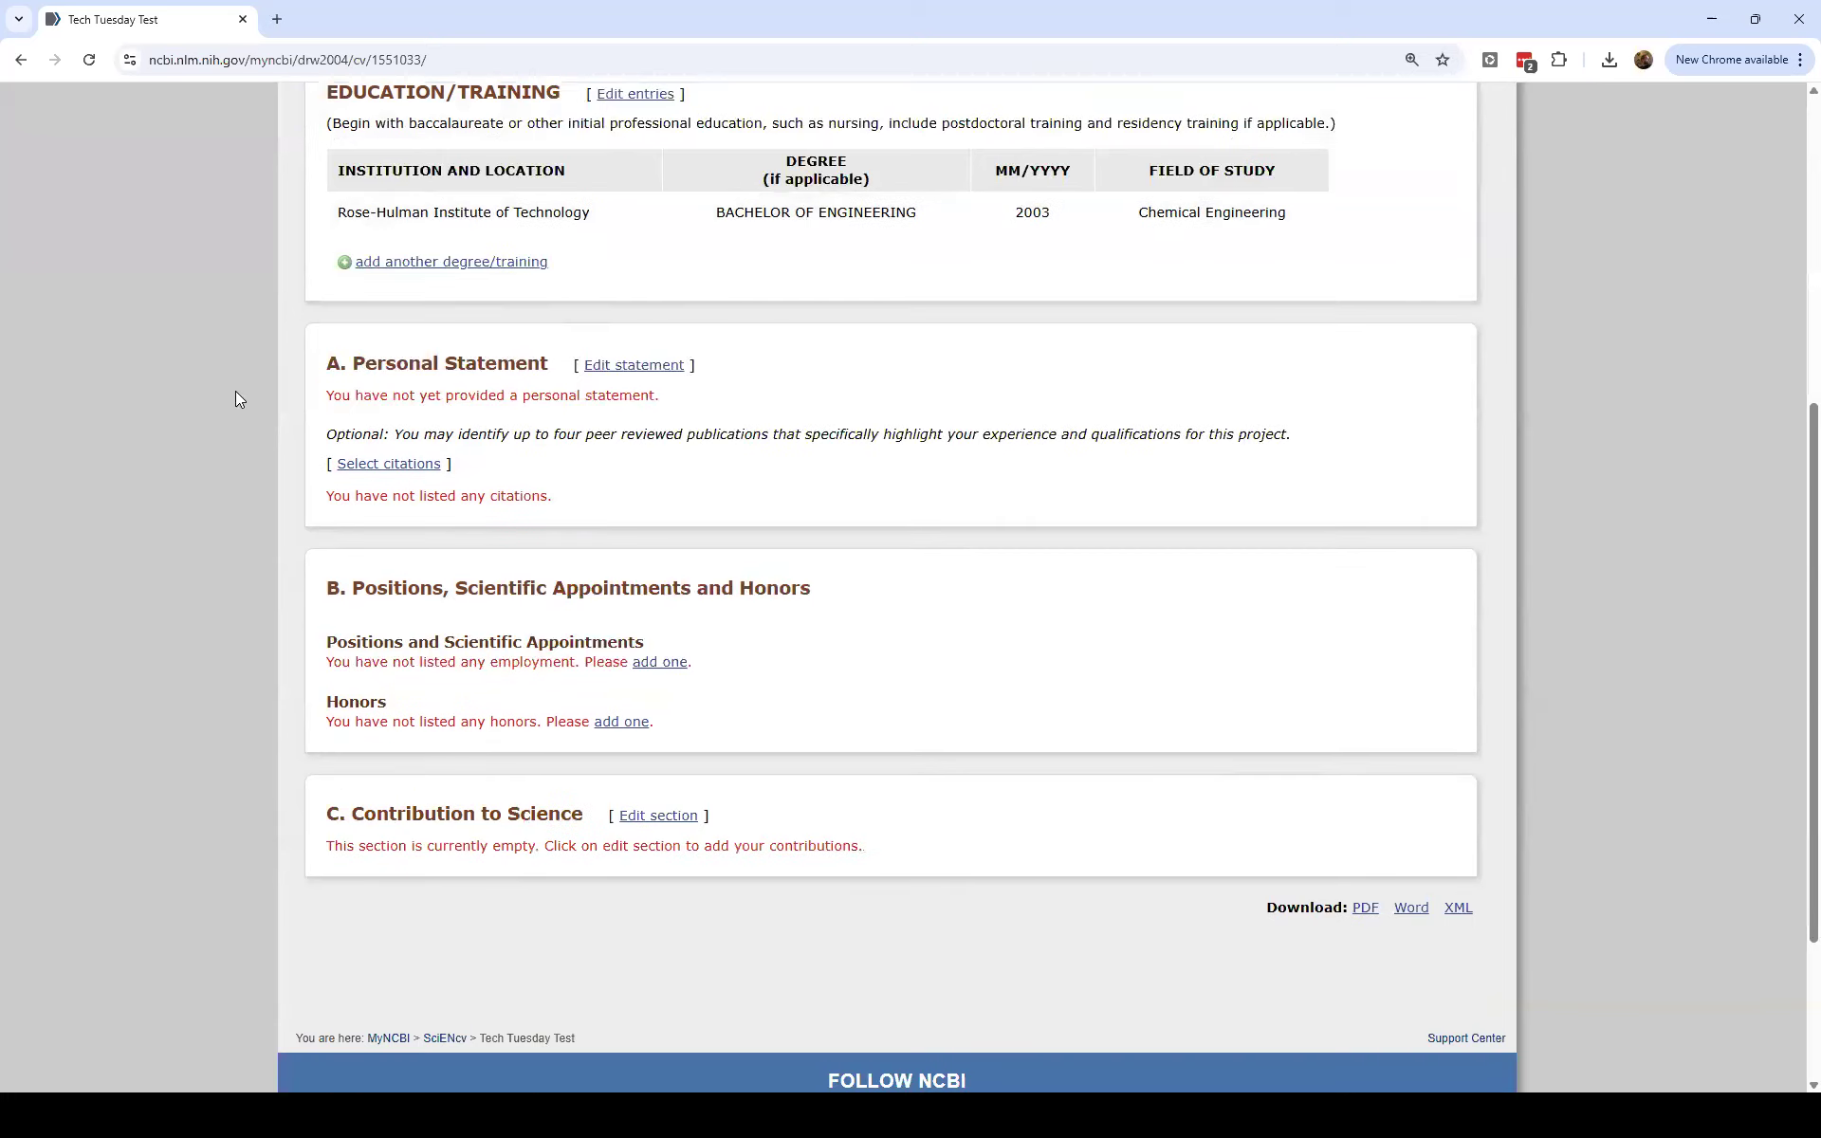
{"action": "scroll", "coordinate": [235, 398], "scroll_direction": "up", "scroll_amount": 1}
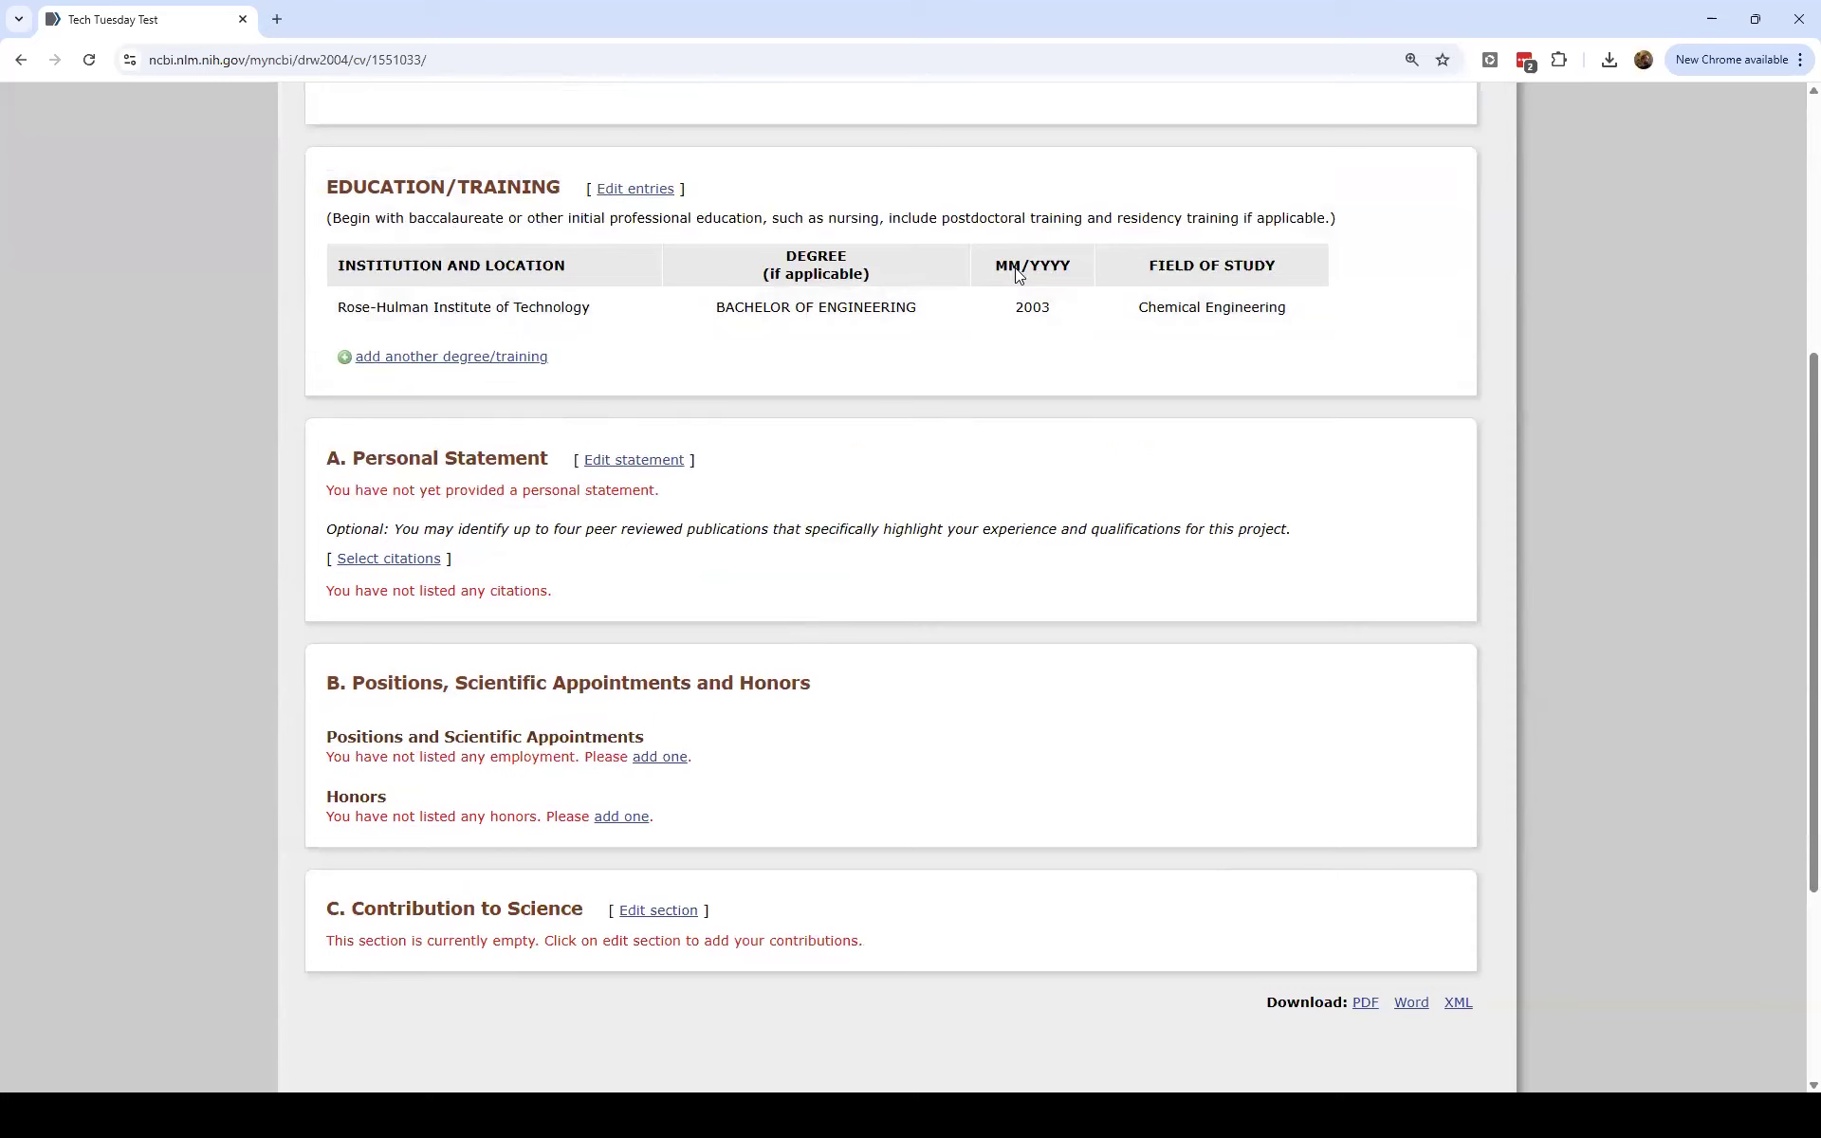
{"action": "scroll", "coordinate": [1089, 525], "scroll_direction": "down", "scroll_amount": 1}
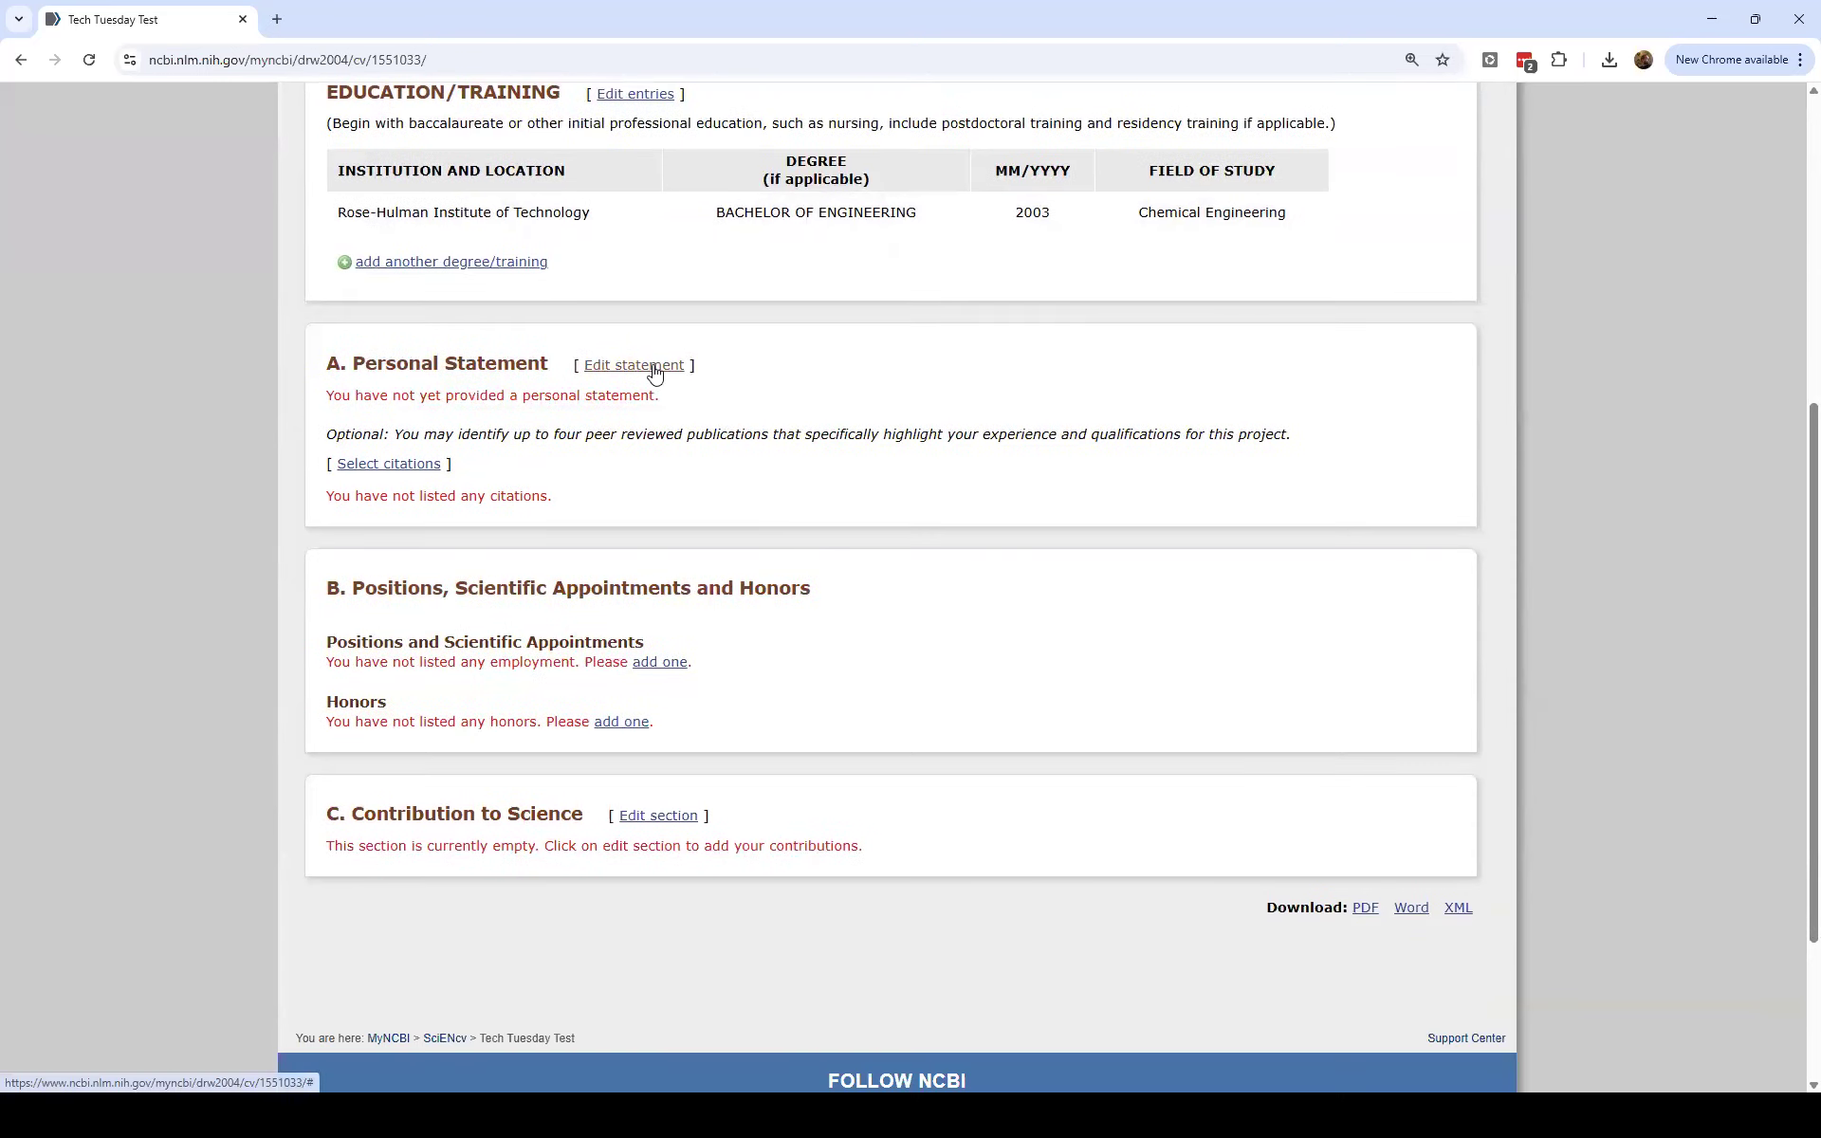
{"action": "left_click", "coordinate": [654, 373]}
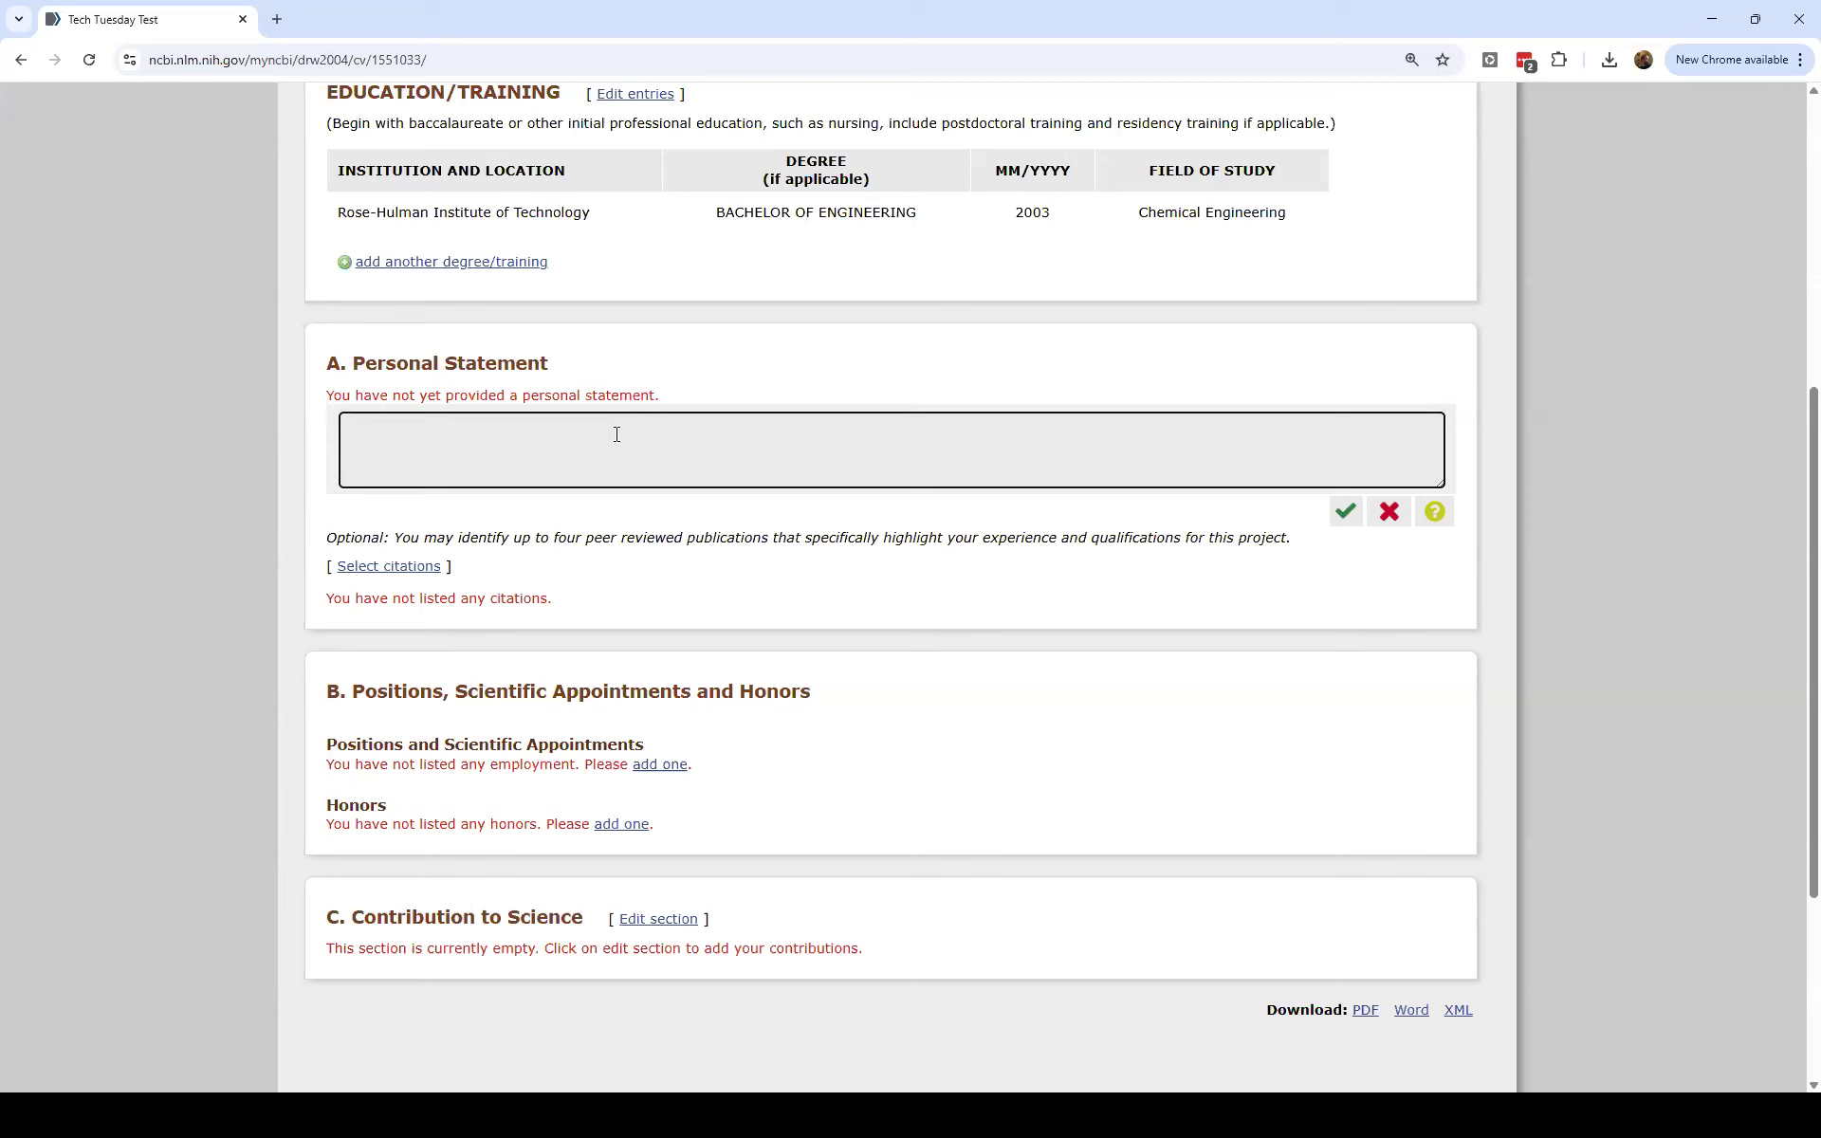
{"action": "type", "text": "My background as a researcher"}
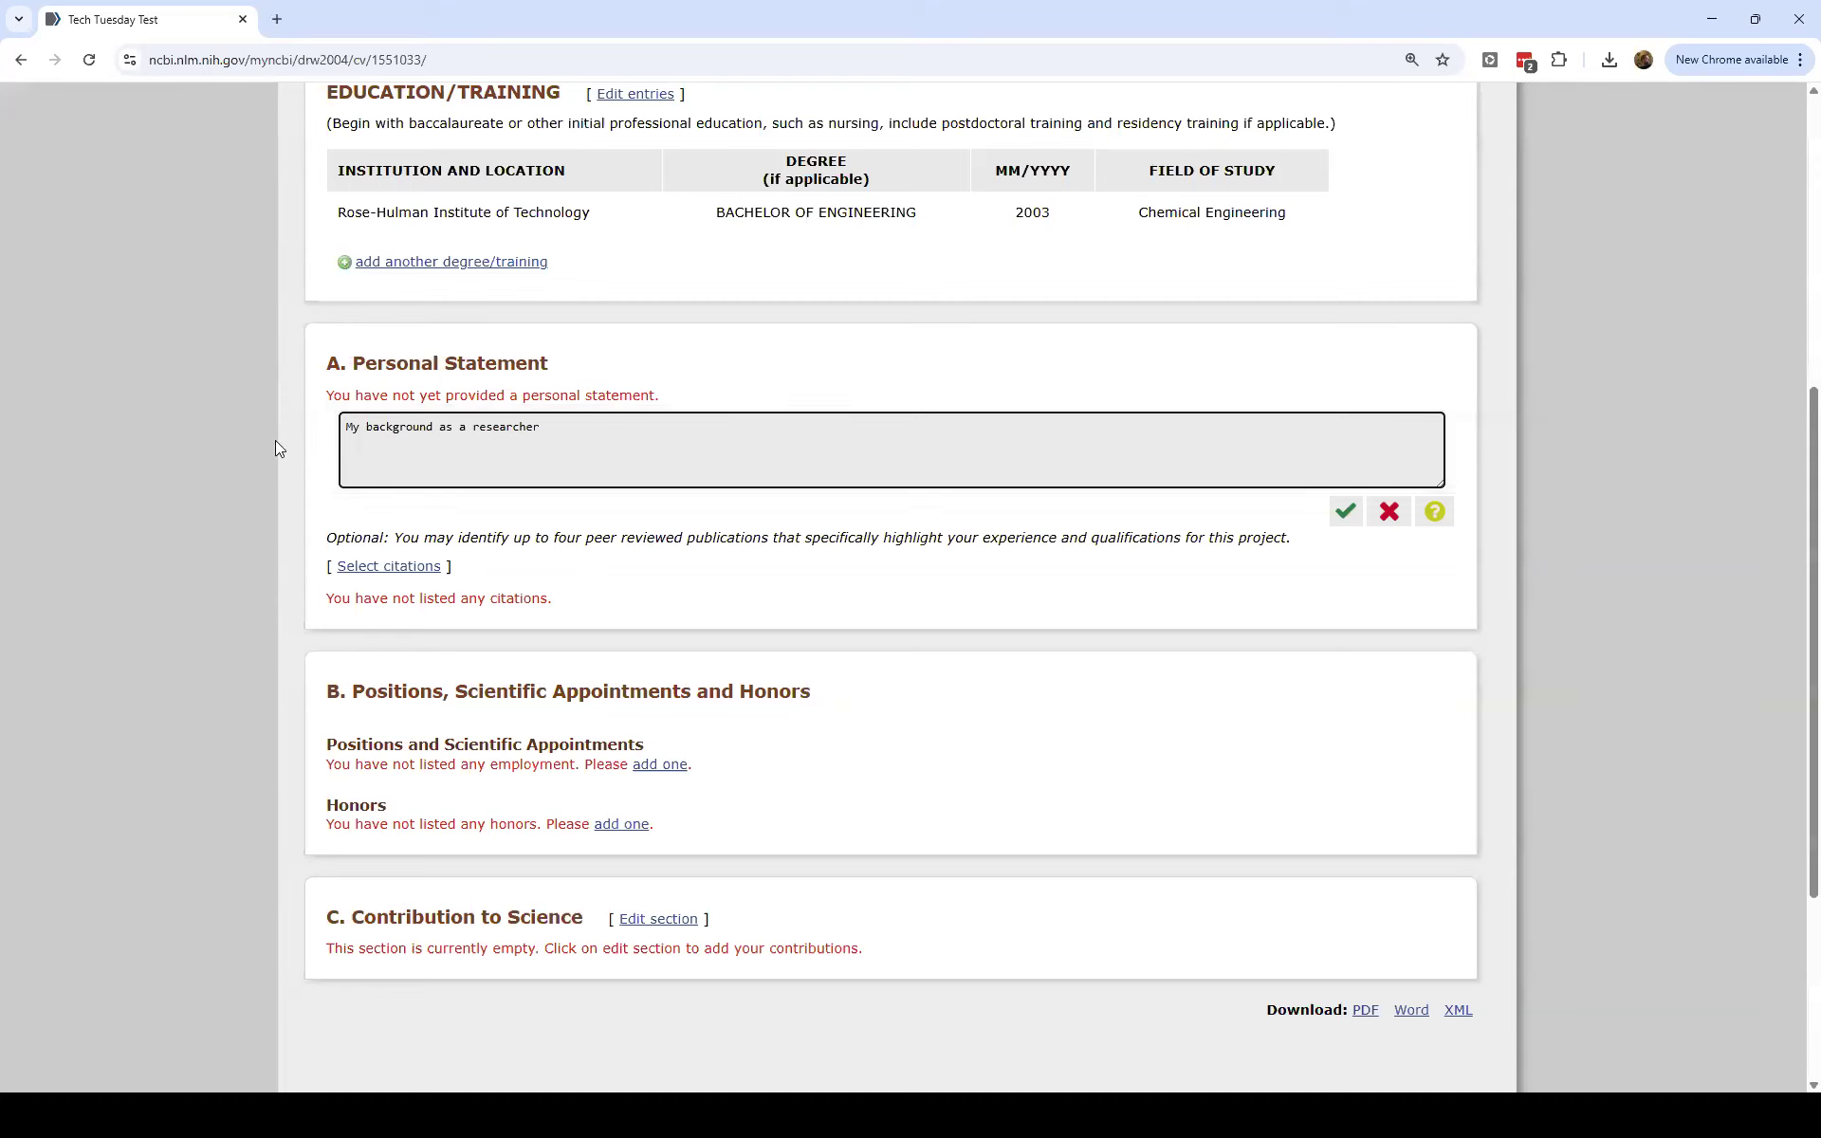
{"action": "scroll", "coordinate": [597, 379], "scroll_direction": "up", "scroll_amount": 3}
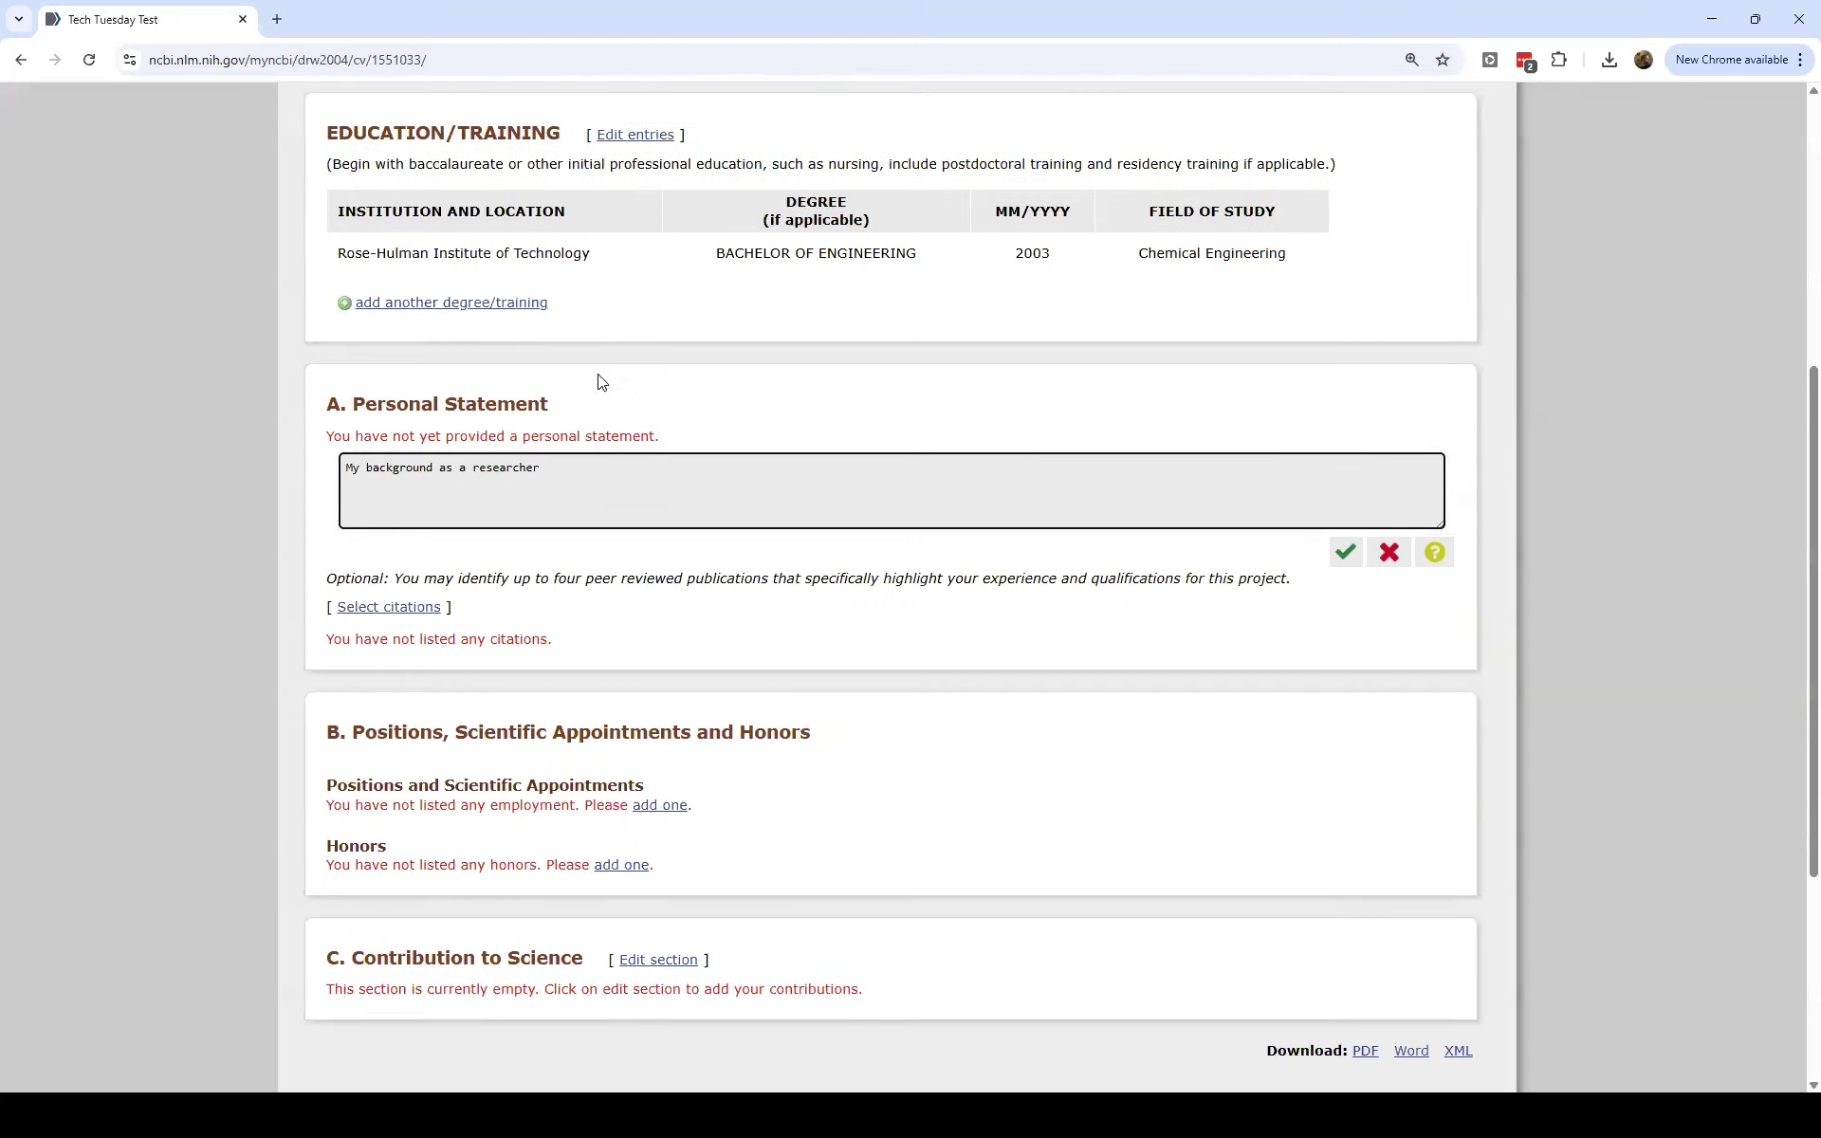
{"action": "scroll", "coordinate": [569, 474], "scroll_direction": "down", "scroll_amount": 2}
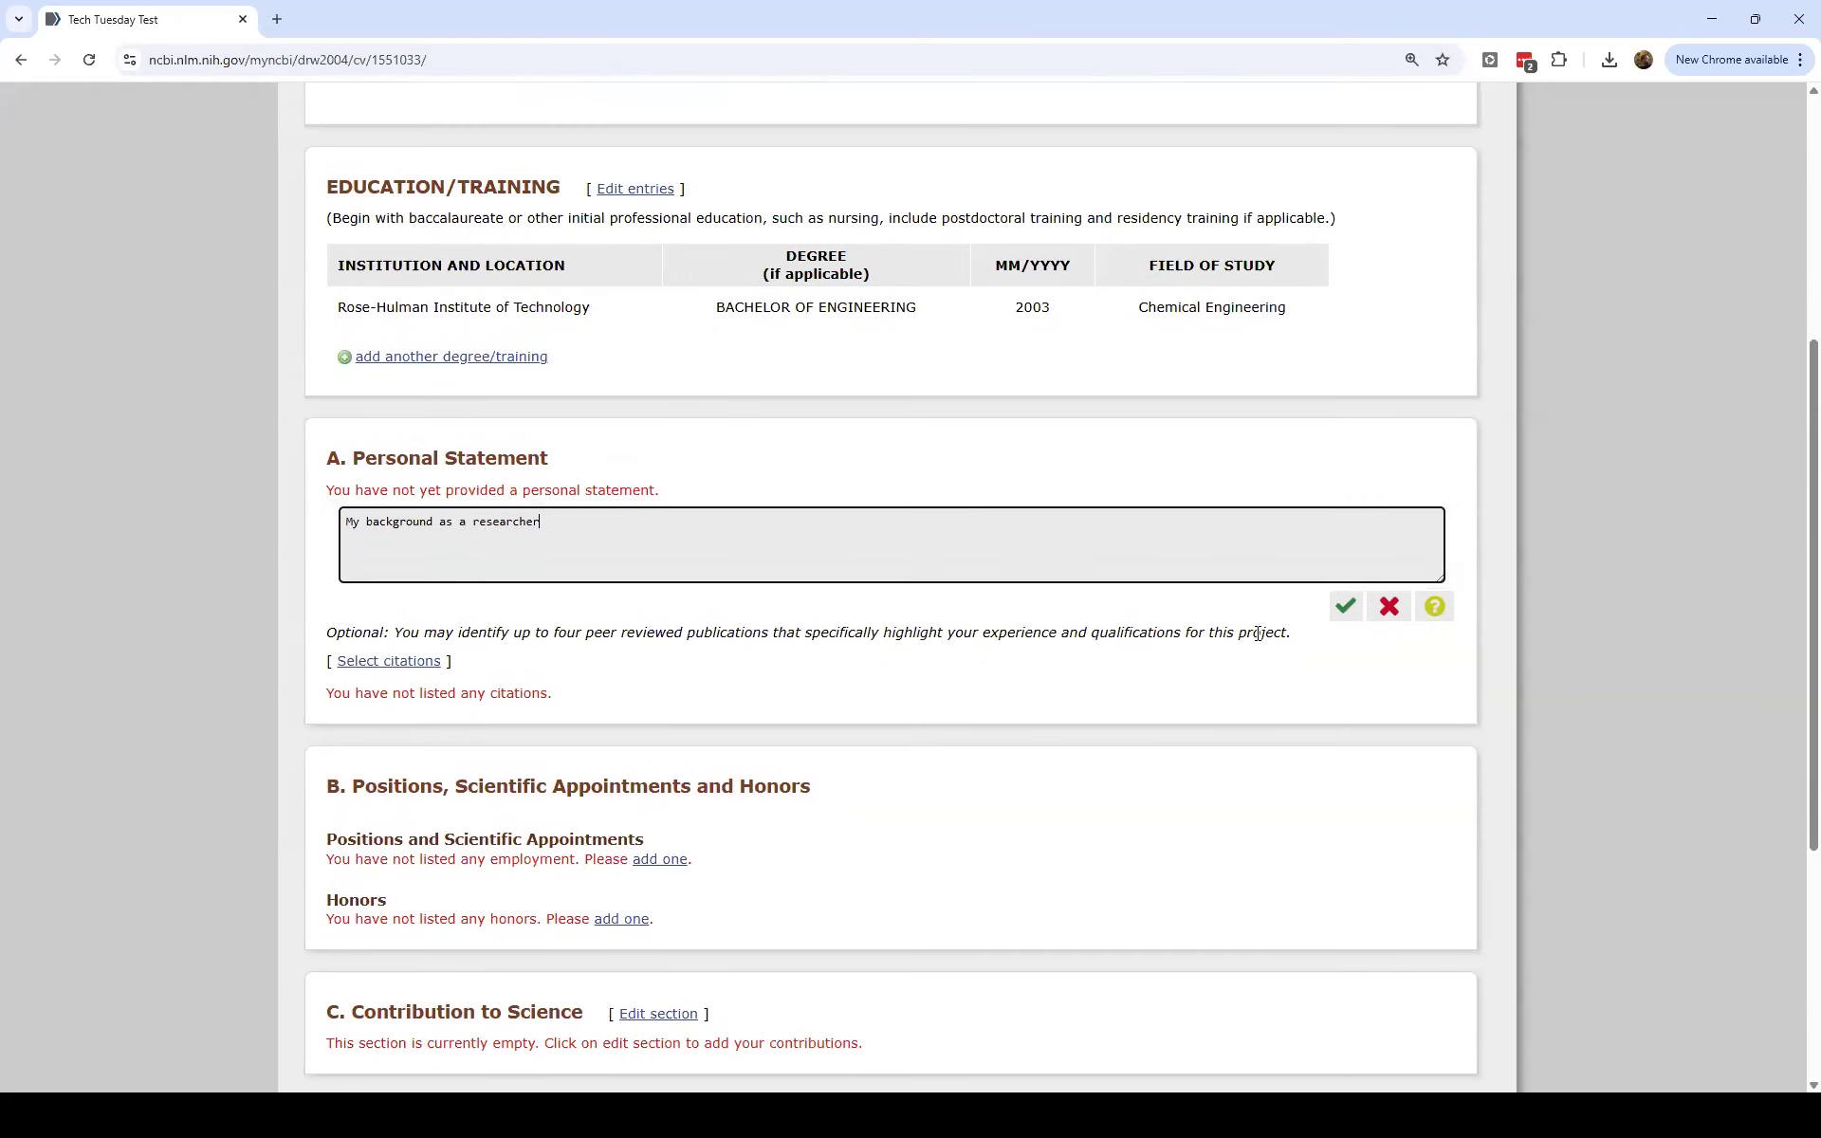
{"action": "left_click", "coordinate": [1345, 607]}
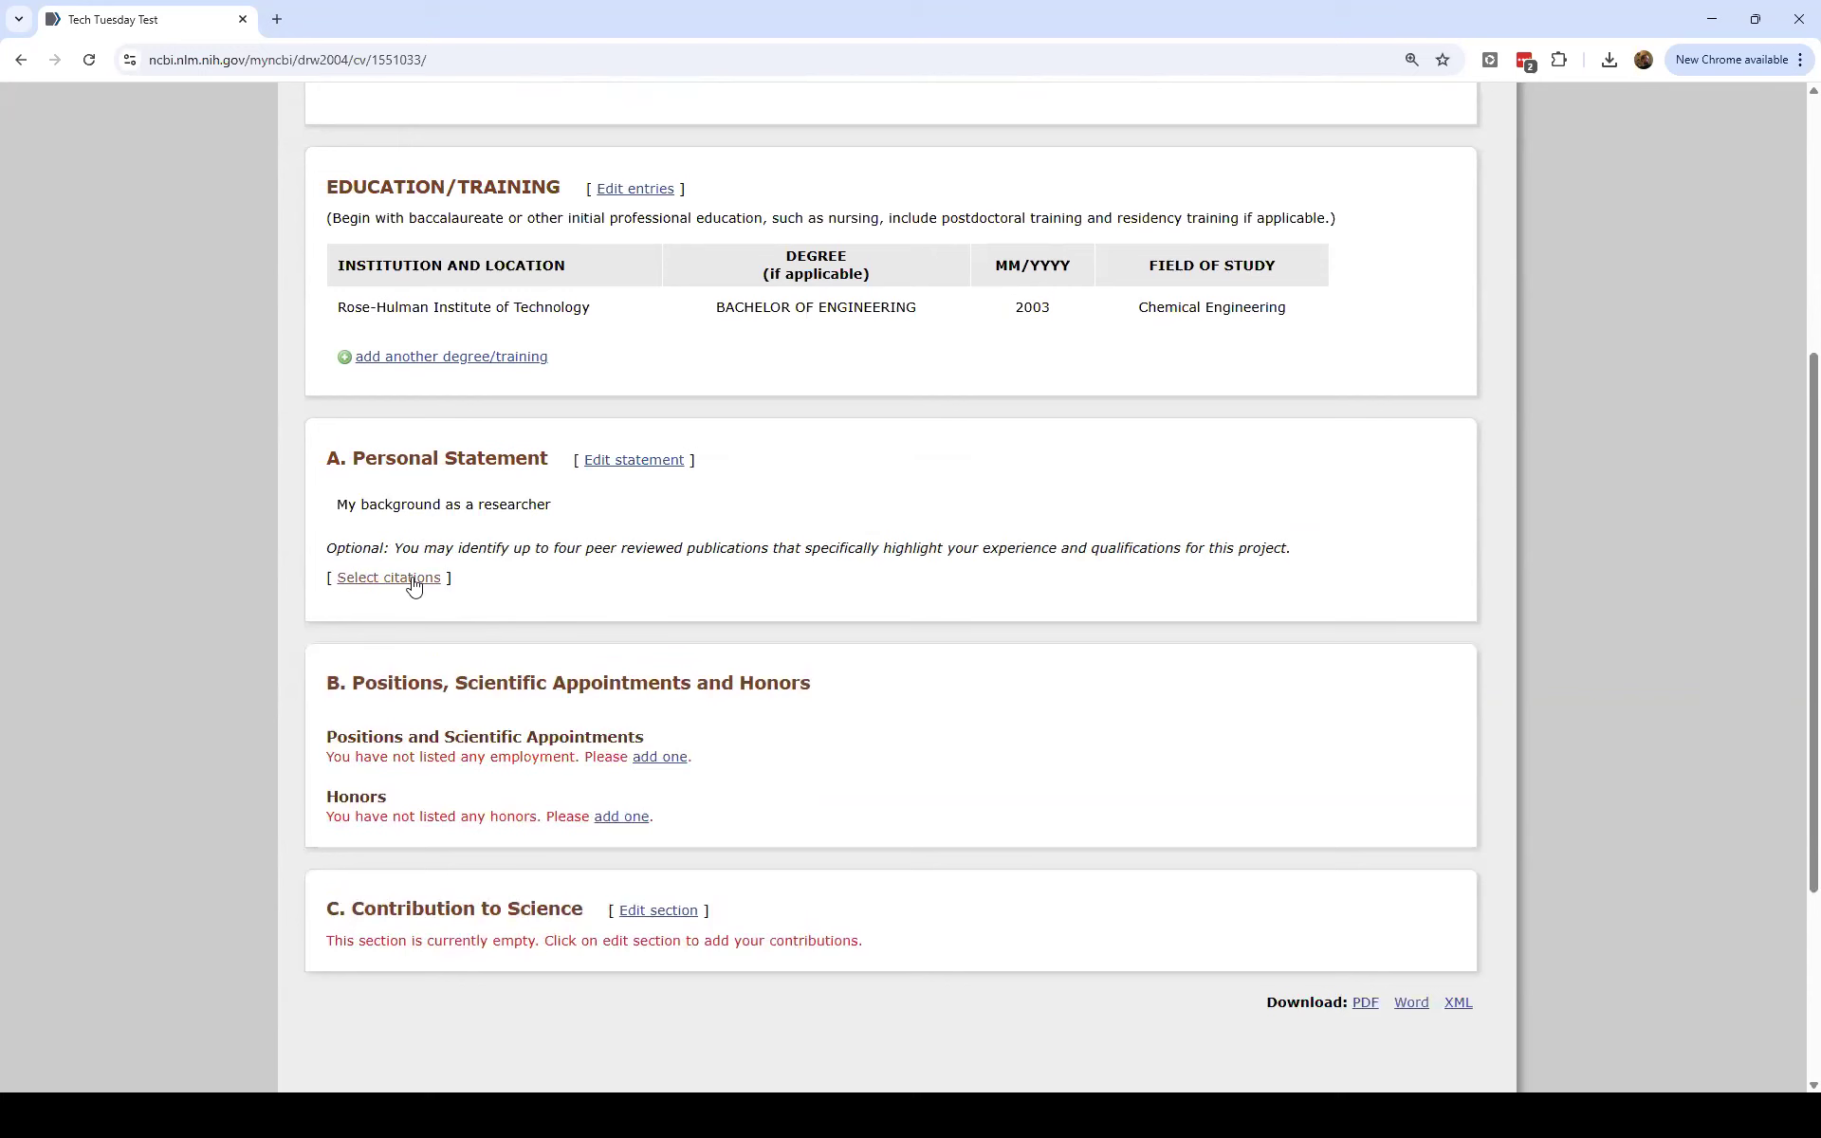
Open the citation selection for the personal statement and look over its sort options and the publication limit.
{"action": "left_click", "coordinate": [414, 578]}
{"action": "scroll", "coordinate": [275, 442], "scroll_direction": "down", "scroll_amount": 2}
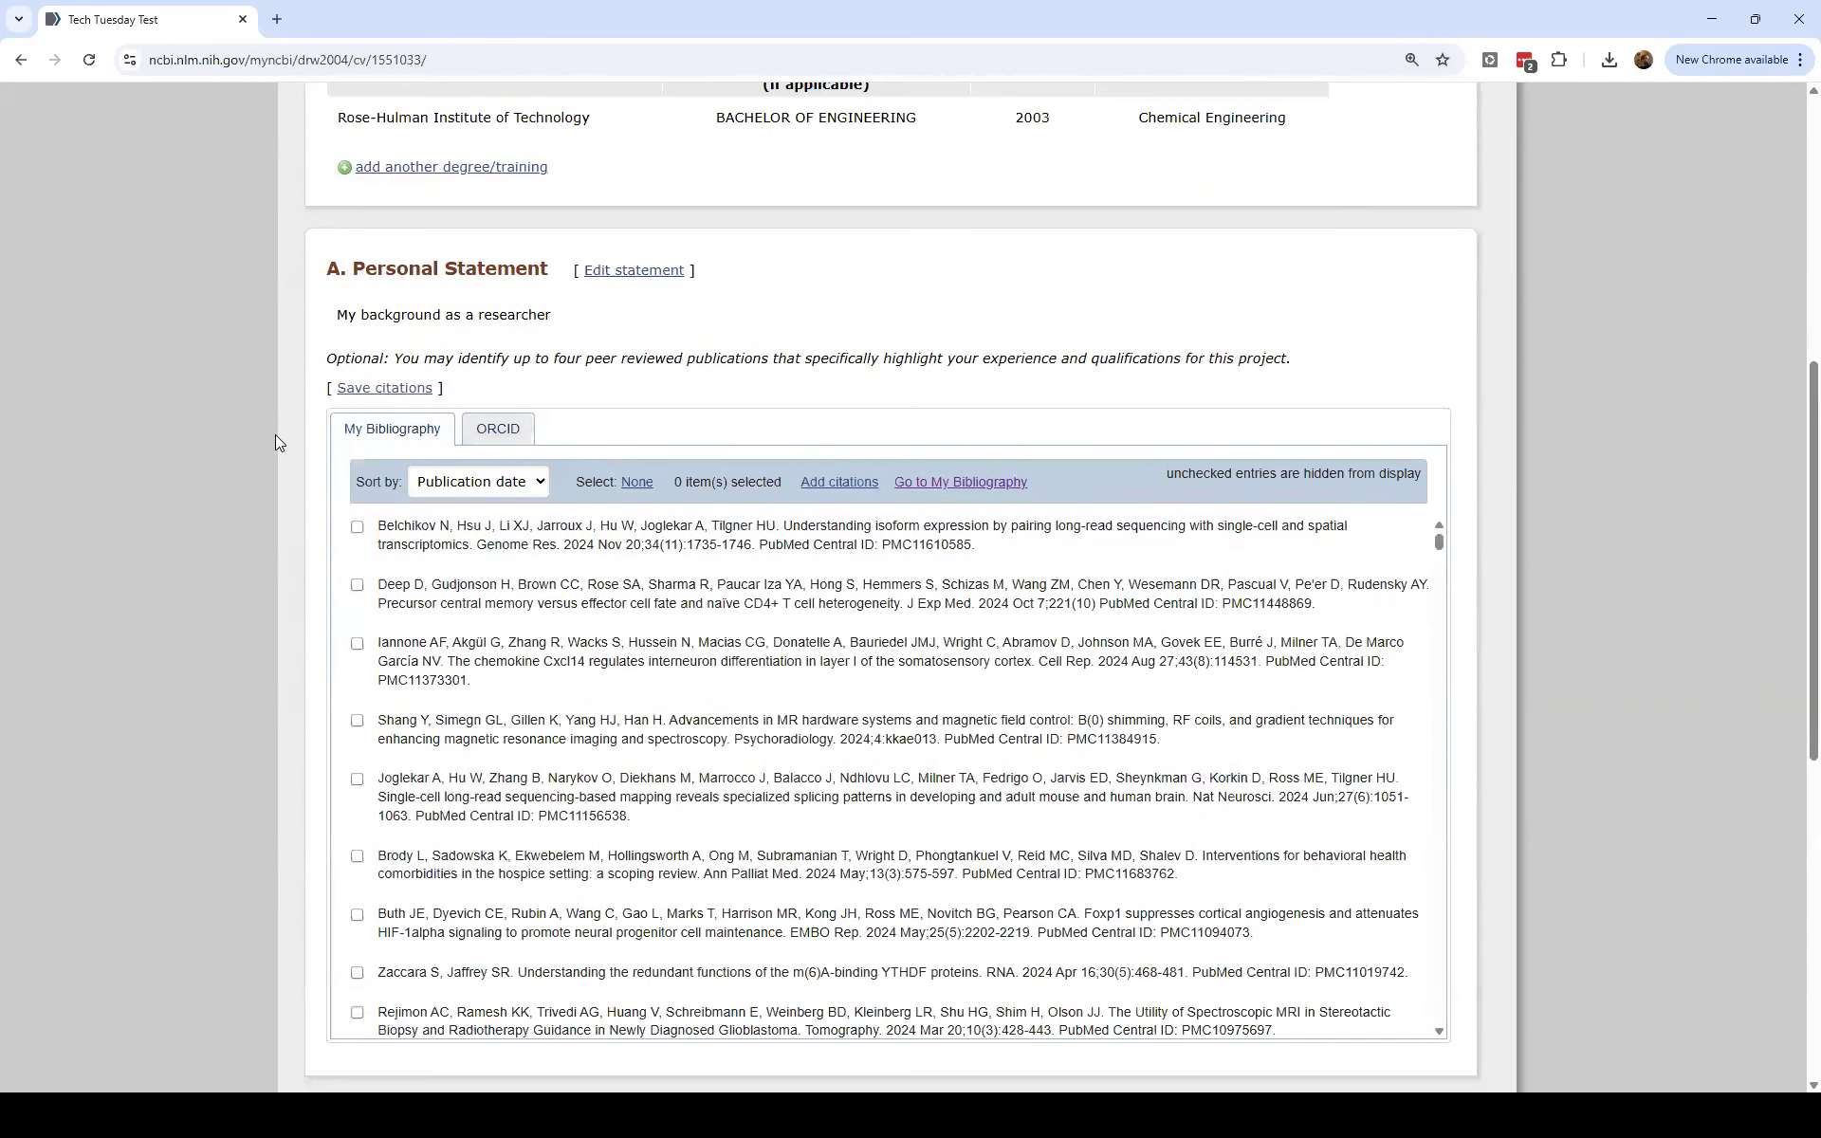
{"action": "left_click", "coordinate": [484, 485]}
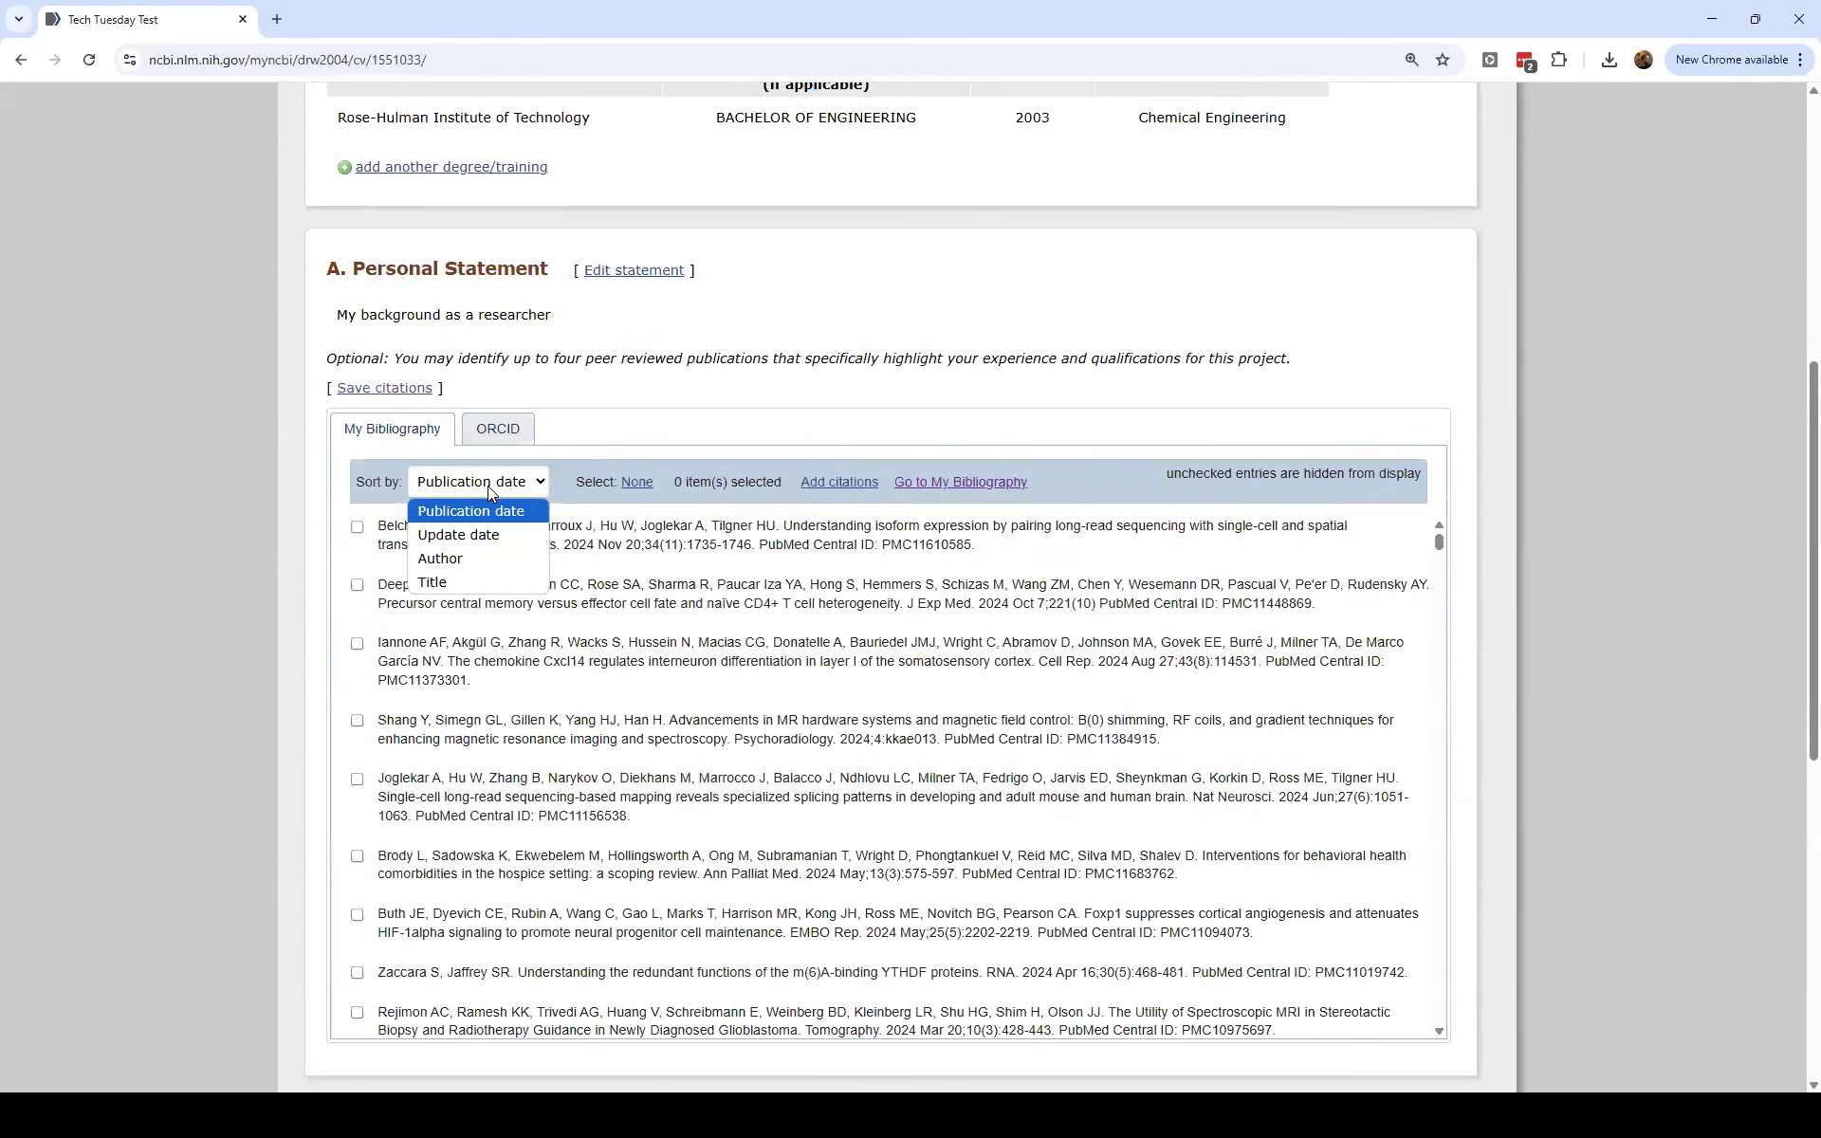
{"action": "left_click", "coordinate": [277, 472]}
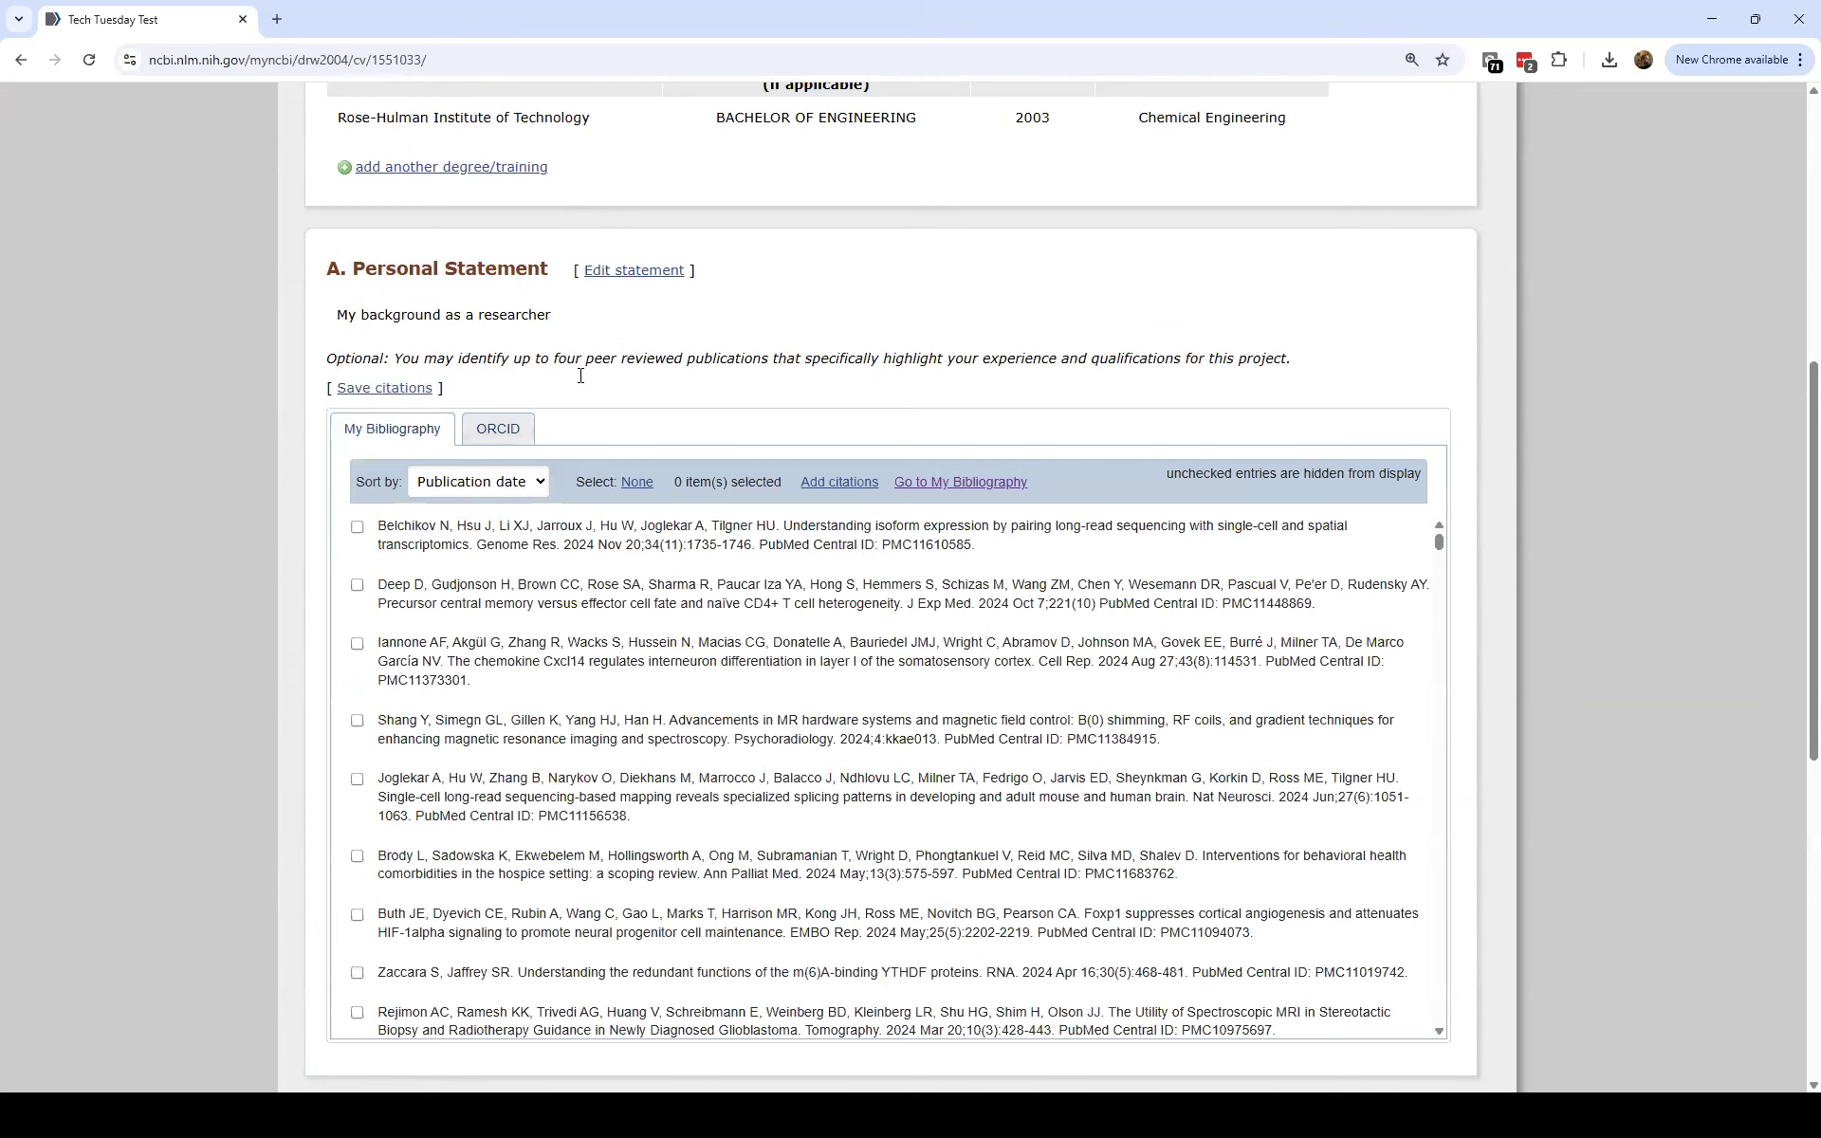
{"action": "left_click_drag", "start_coordinate": [577, 362], "coordinate": [765, 362]}
{"action": "left_click", "coordinate": [720, 365]}
{"action": "scroll", "coordinate": [241, 471], "scroll_direction": "down", "scroll_amount": 7}
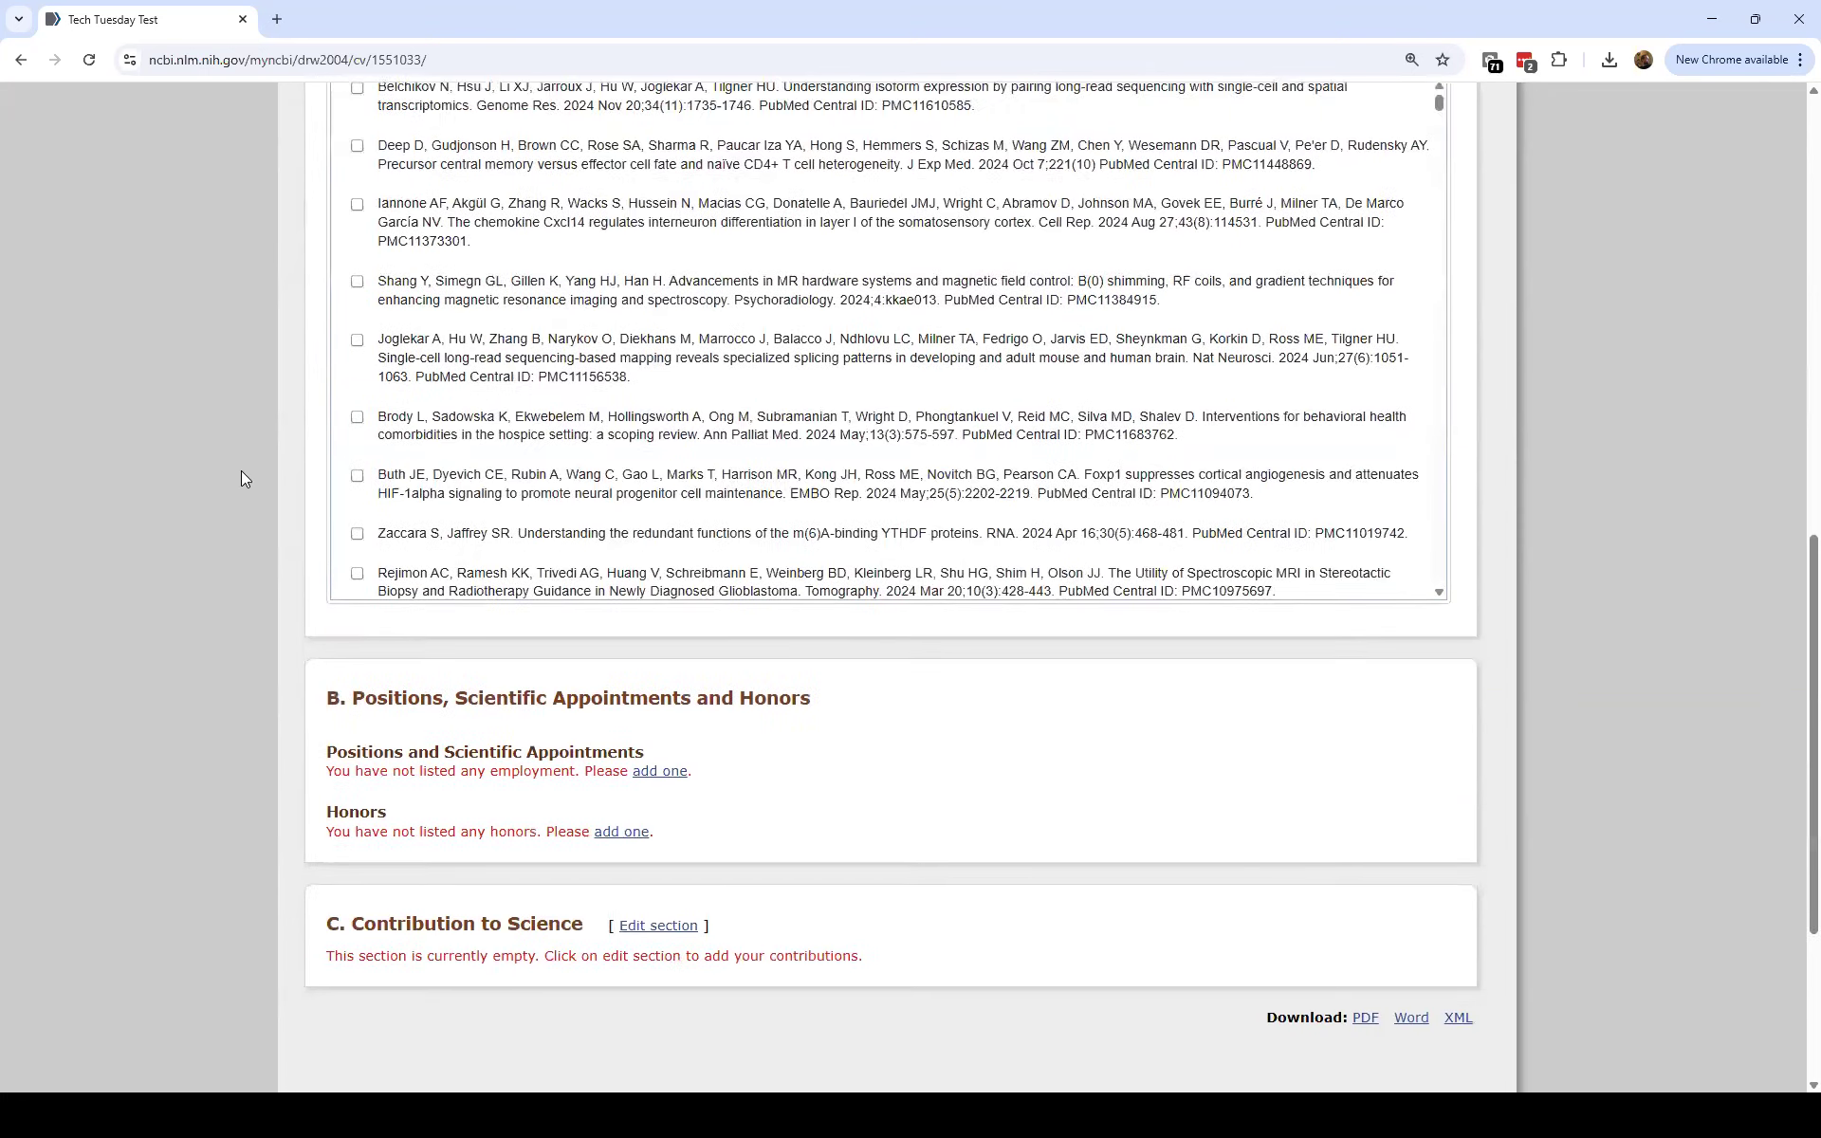
{"action": "scroll", "coordinate": [256, 490], "scroll_direction": "up", "scroll_amount": 1}
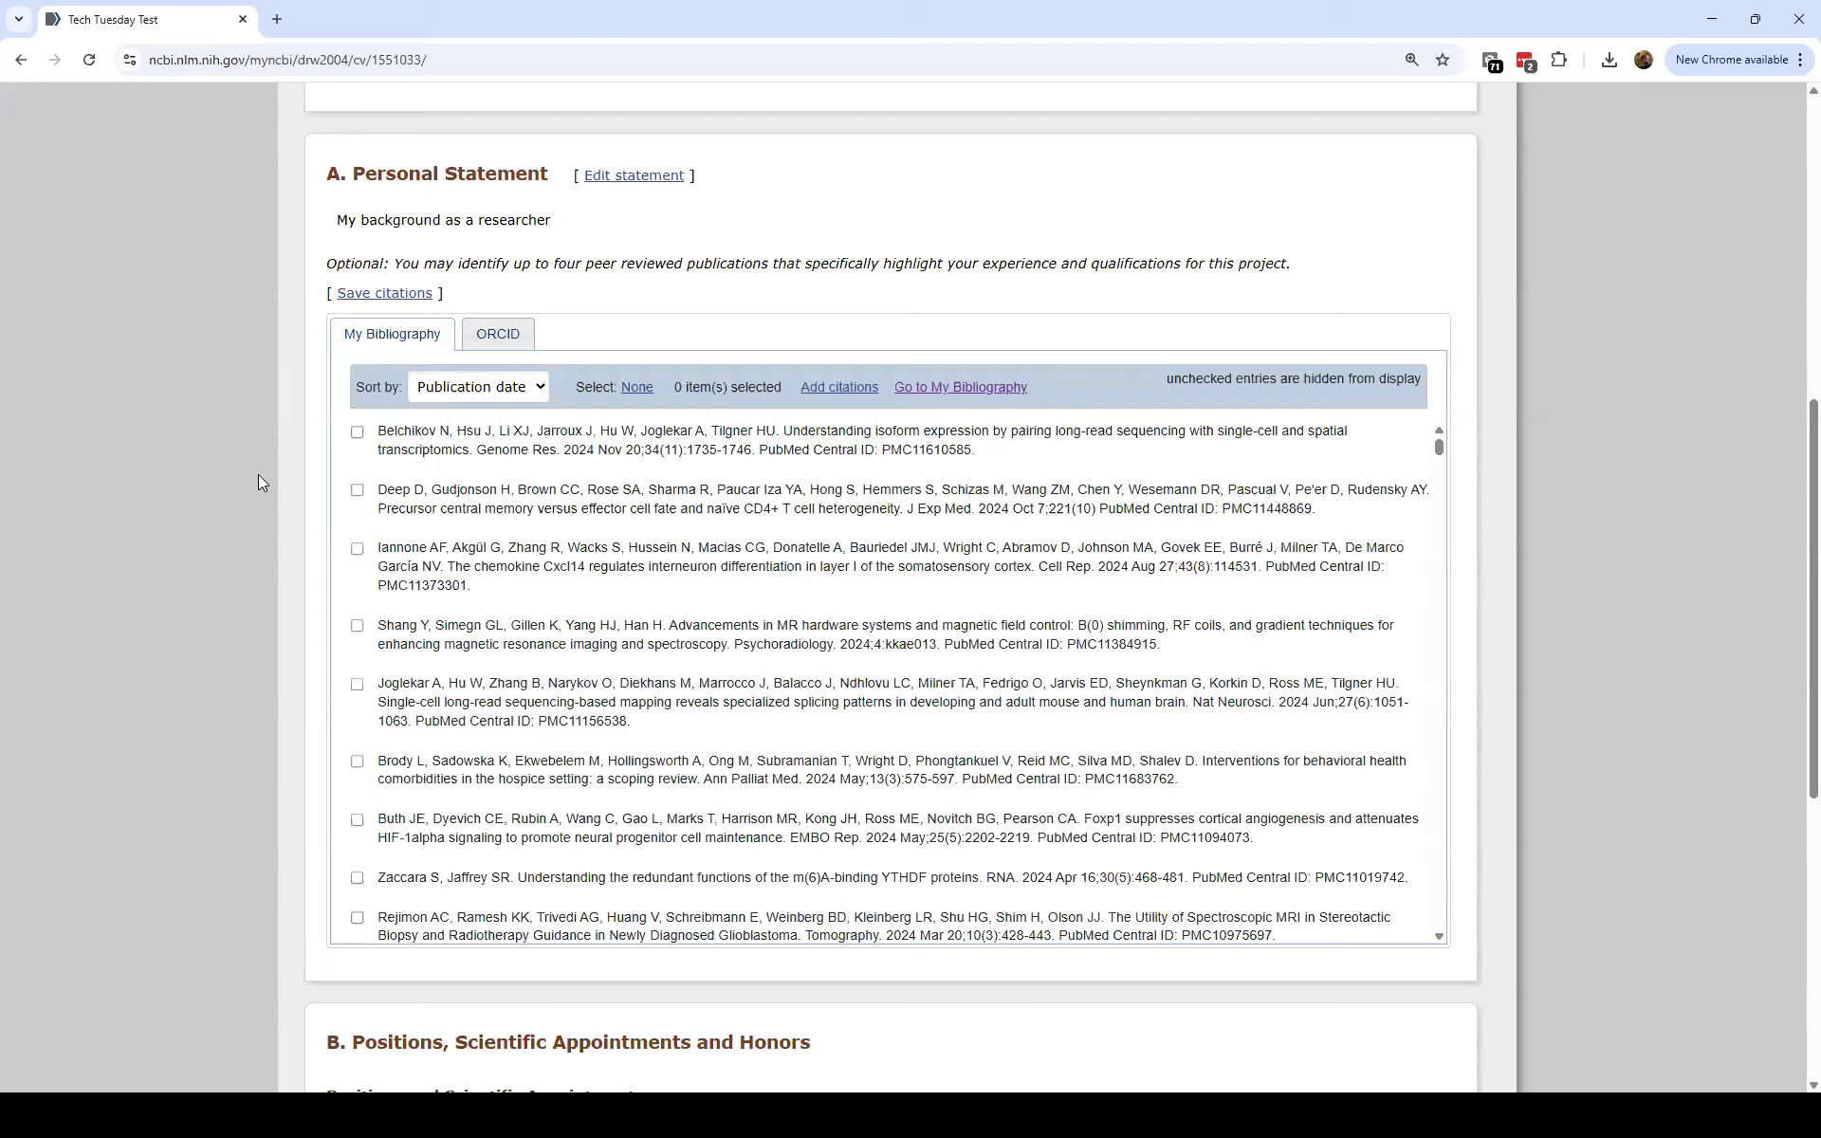
Select the first four My Bibliography citations for the personal statement and save them.
{"action": "left_click", "coordinate": [357, 432]}
{"action": "left_click", "coordinate": [356, 490]}
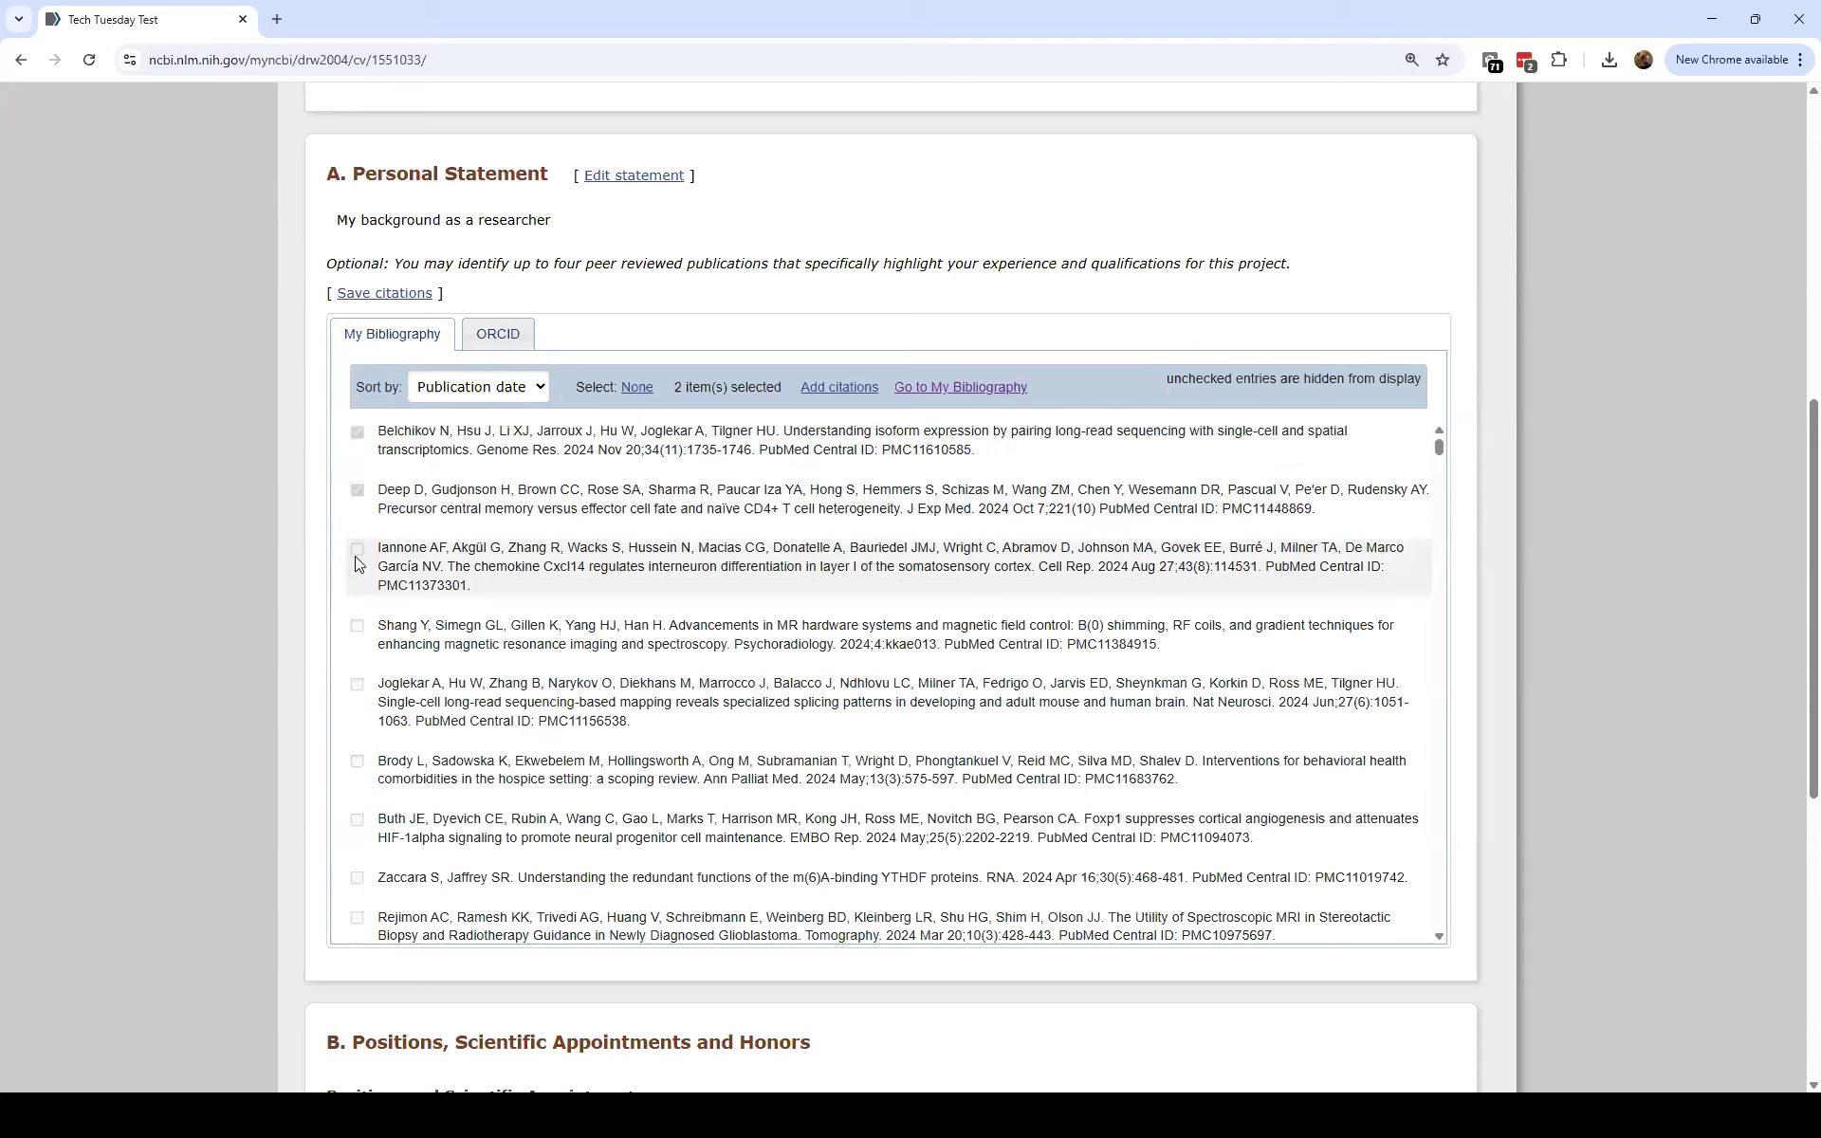
{"action": "left_click", "coordinate": [356, 548]}
{"action": "left_click", "coordinate": [356, 625]}
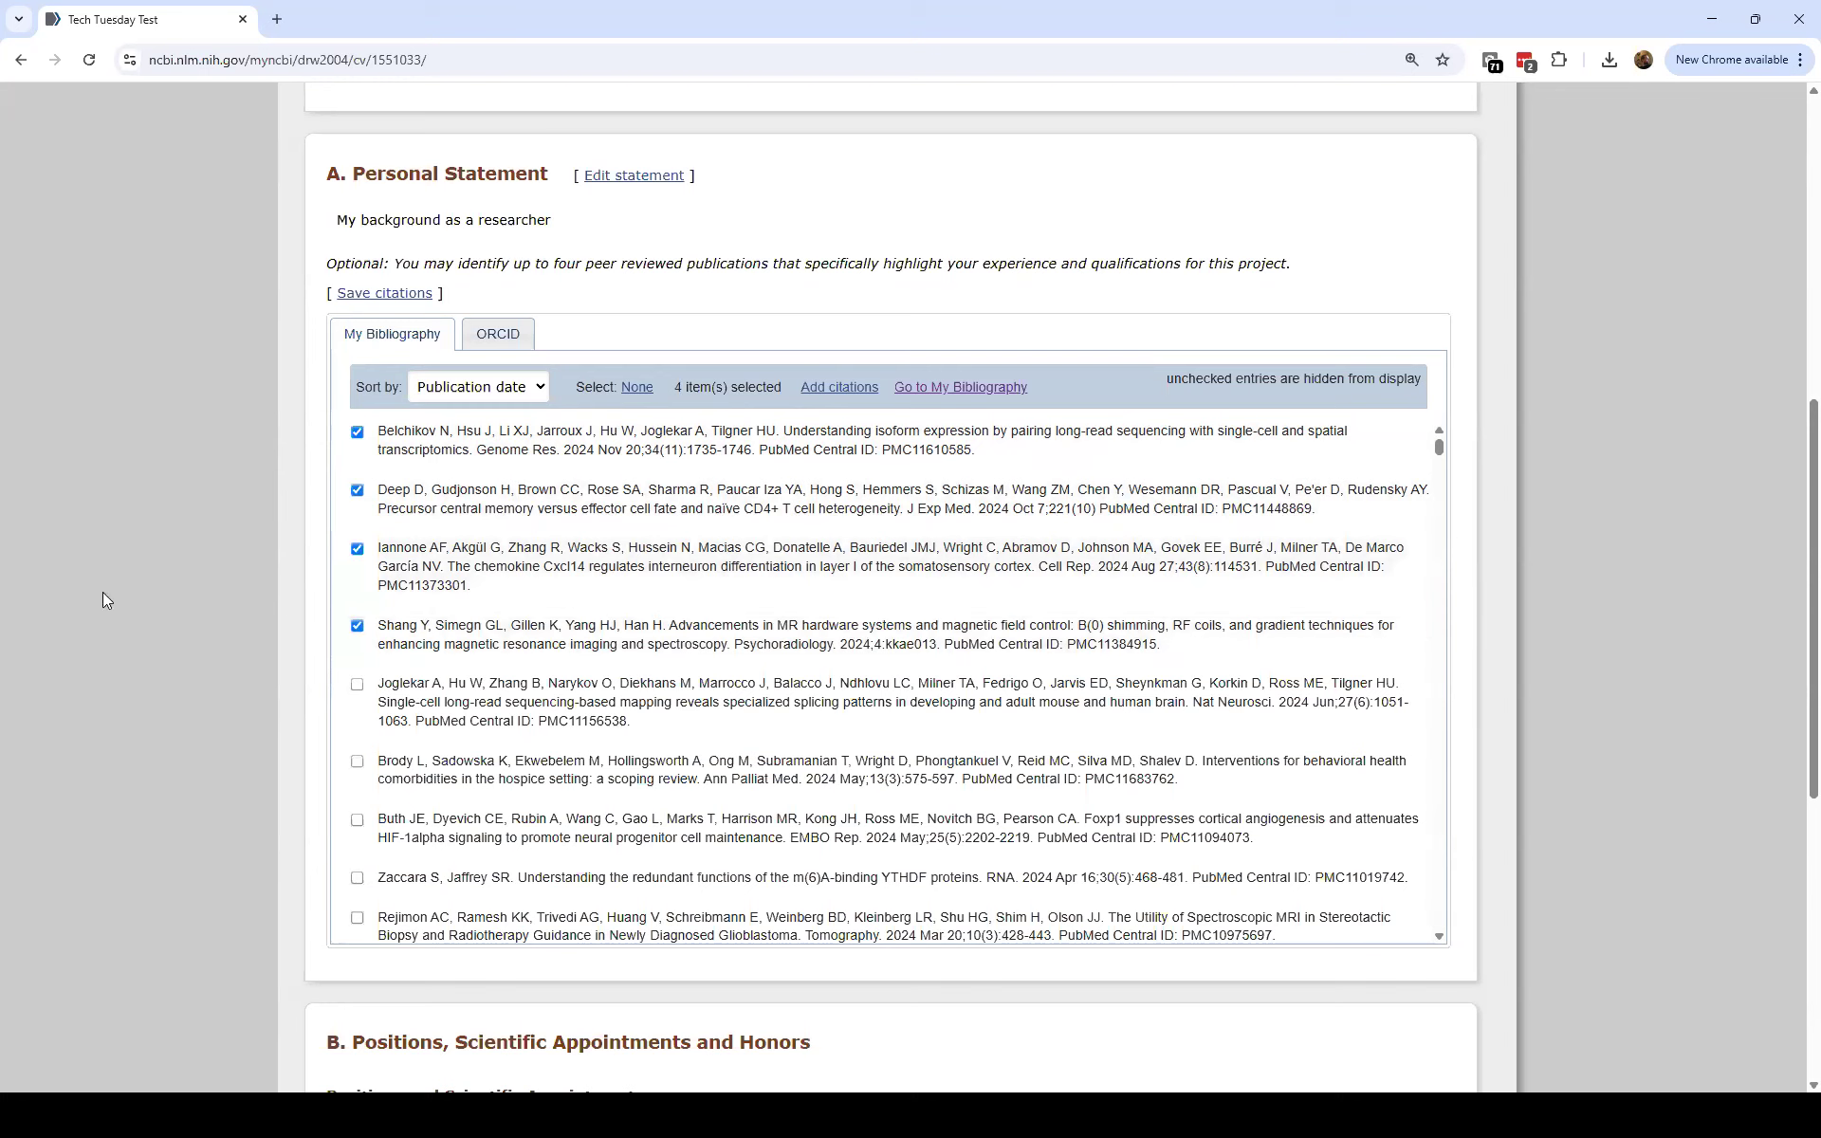
{"action": "left_click", "coordinate": [385, 293]}
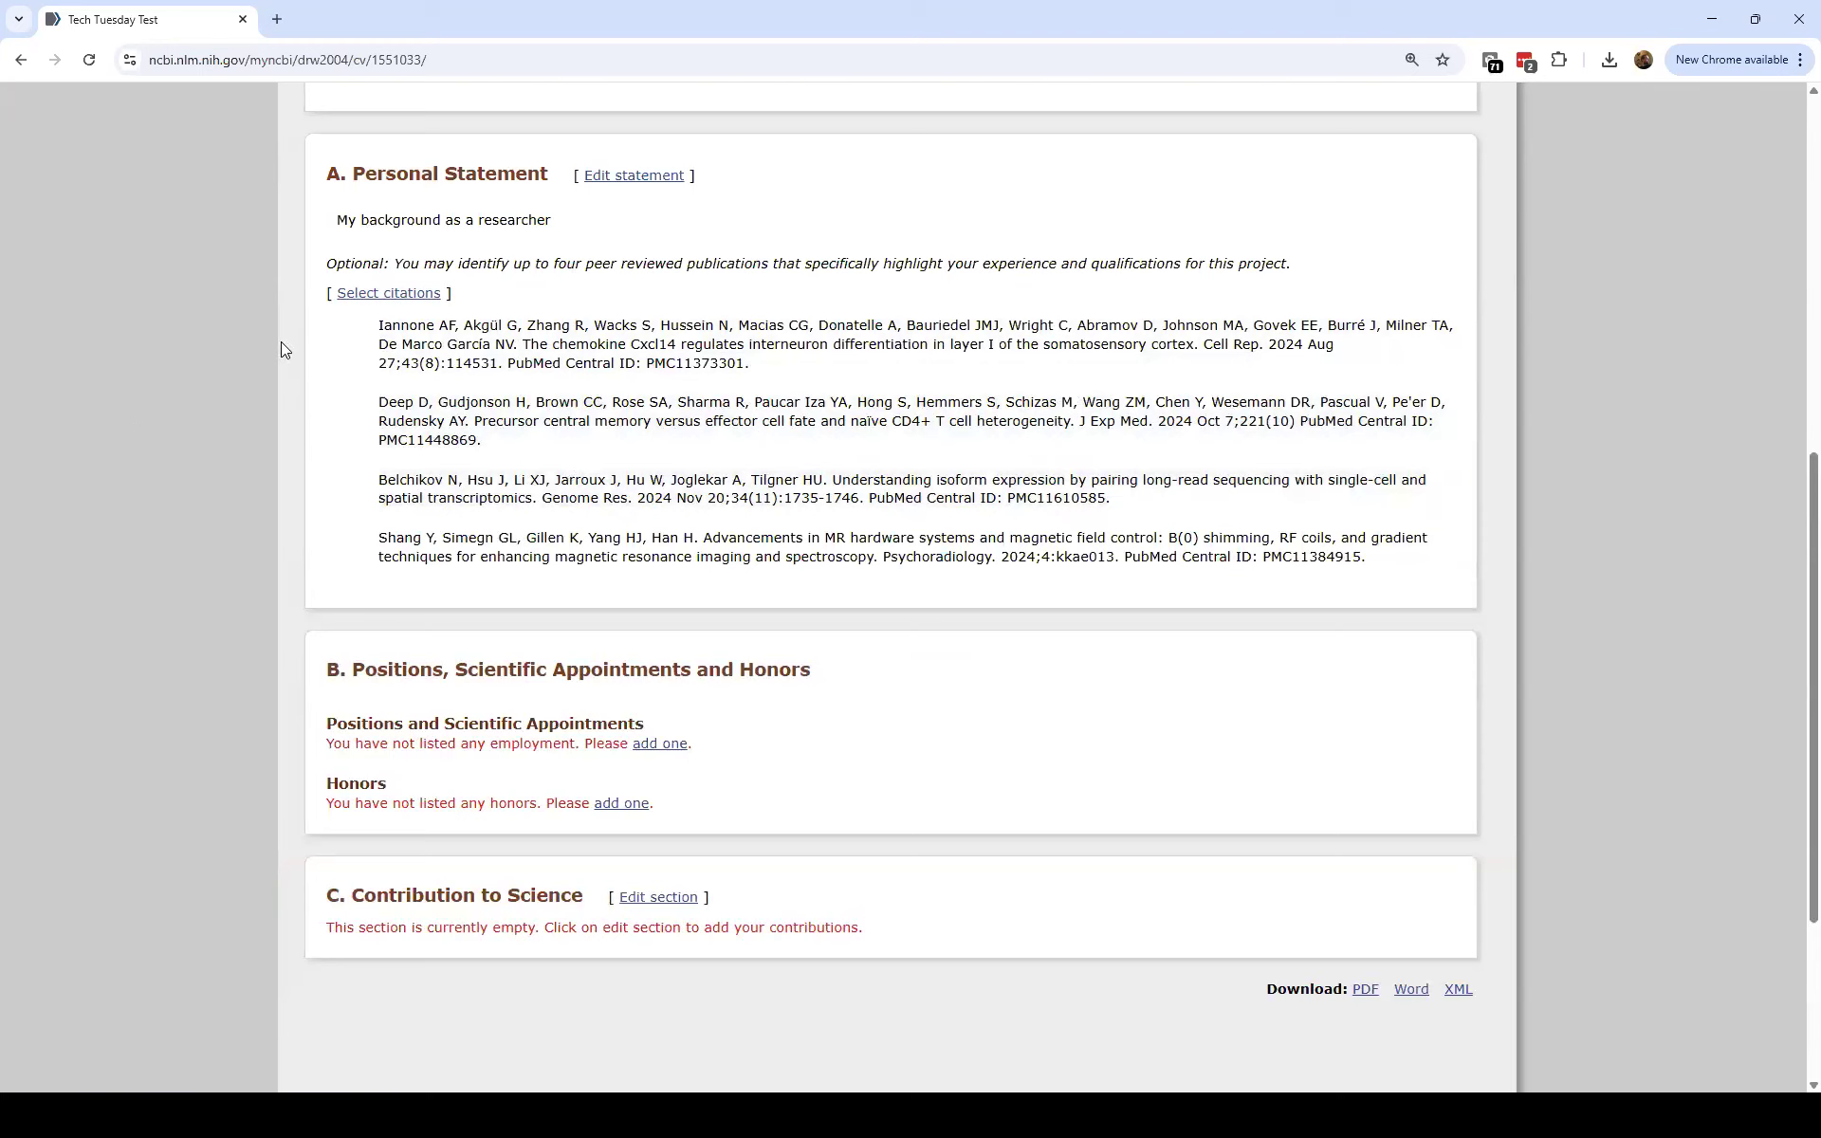
View the form for adding a position or scientific appointment, and close it without adding an entry.
{"action": "scroll", "coordinate": [289, 366], "scroll_direction": "down", "scroll_amount": 2}
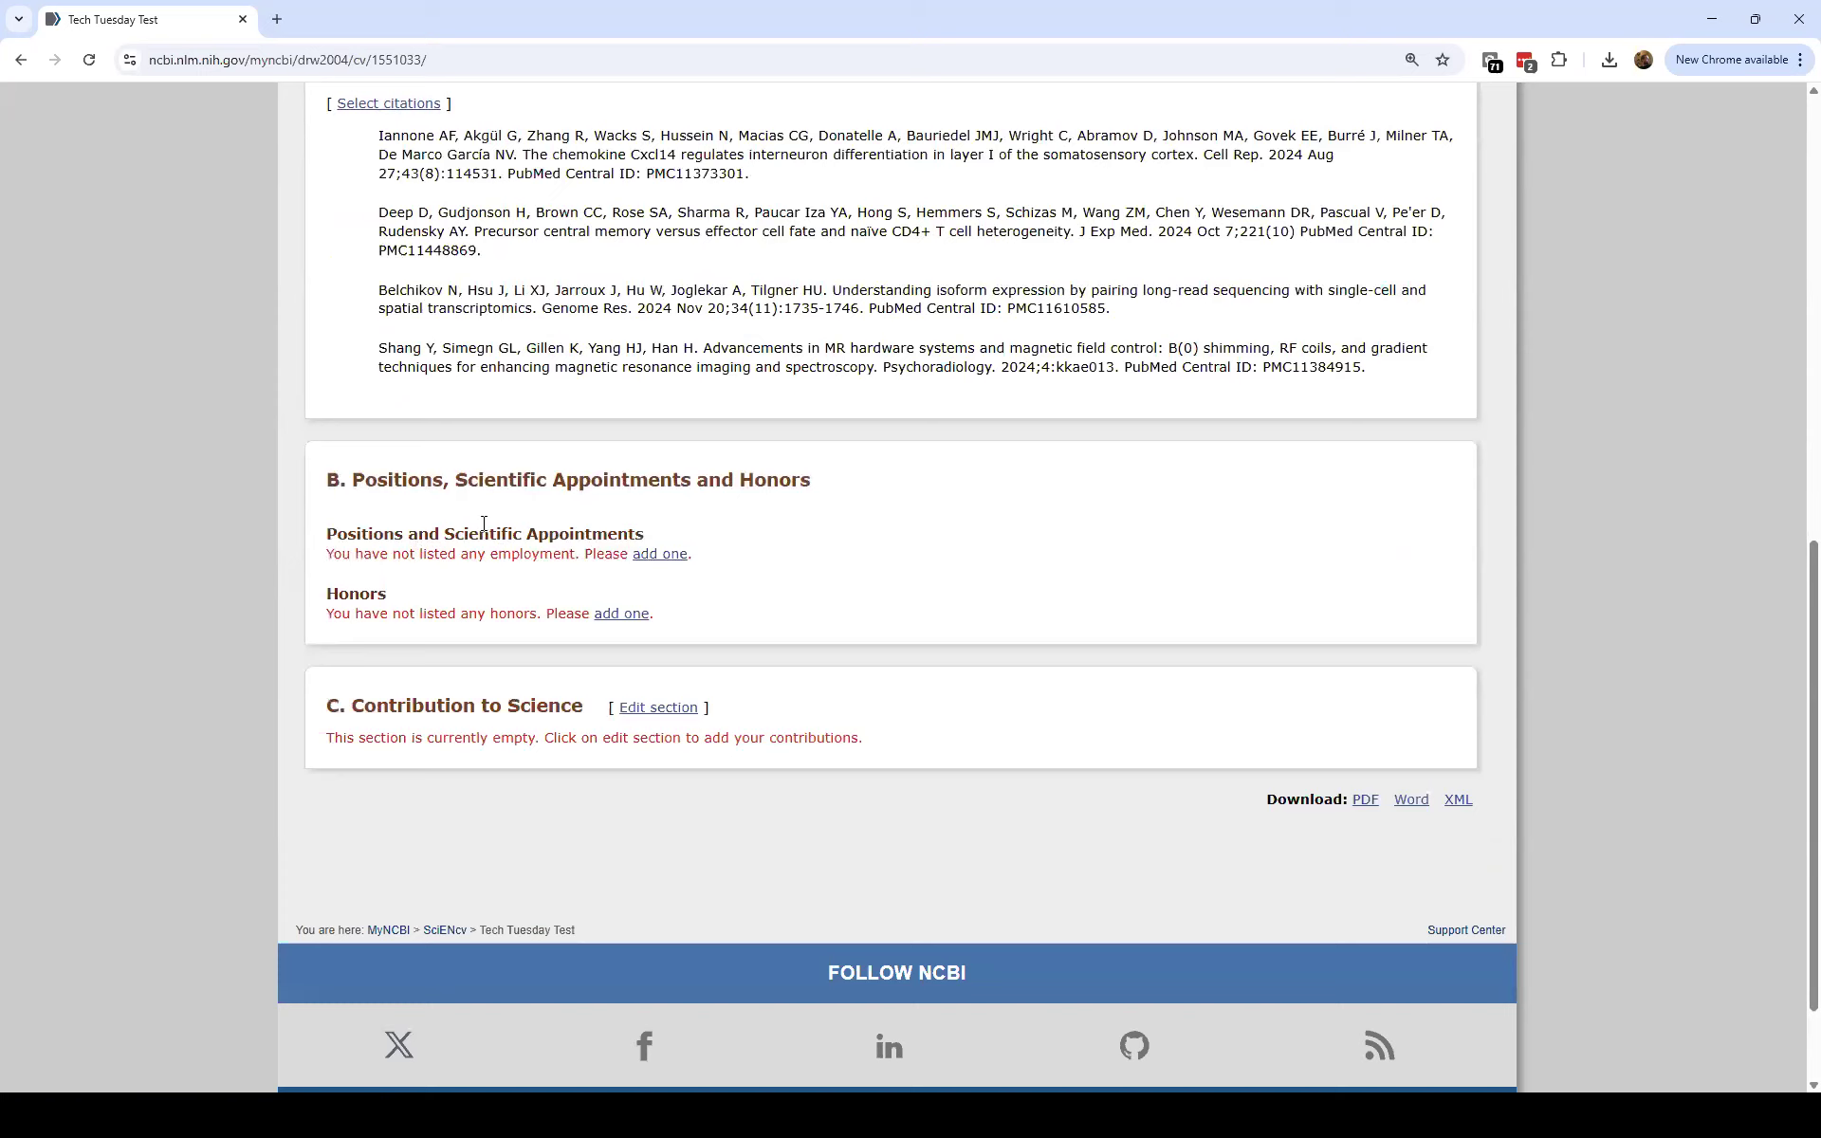
{"action": "left_click", "coordinate": [645, 556]}
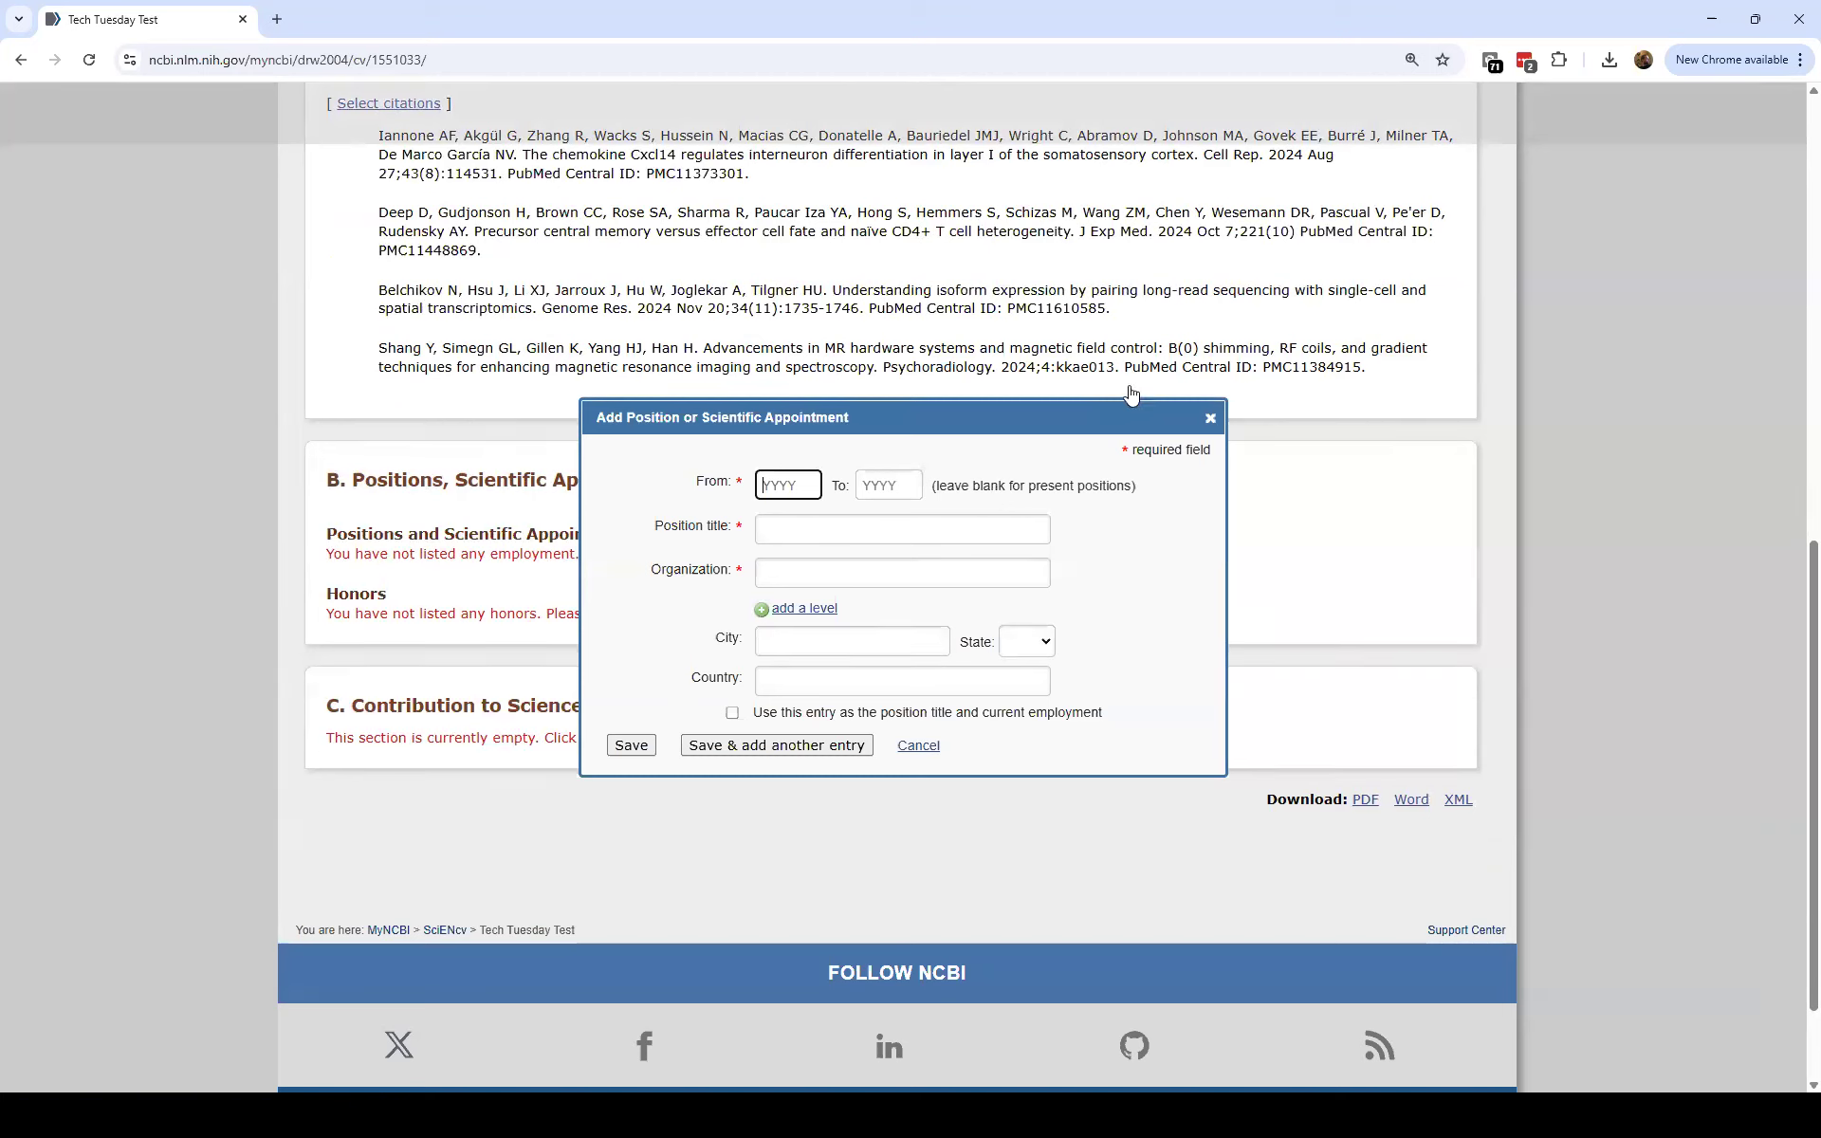
{"action": "key", "text": "Escape"}
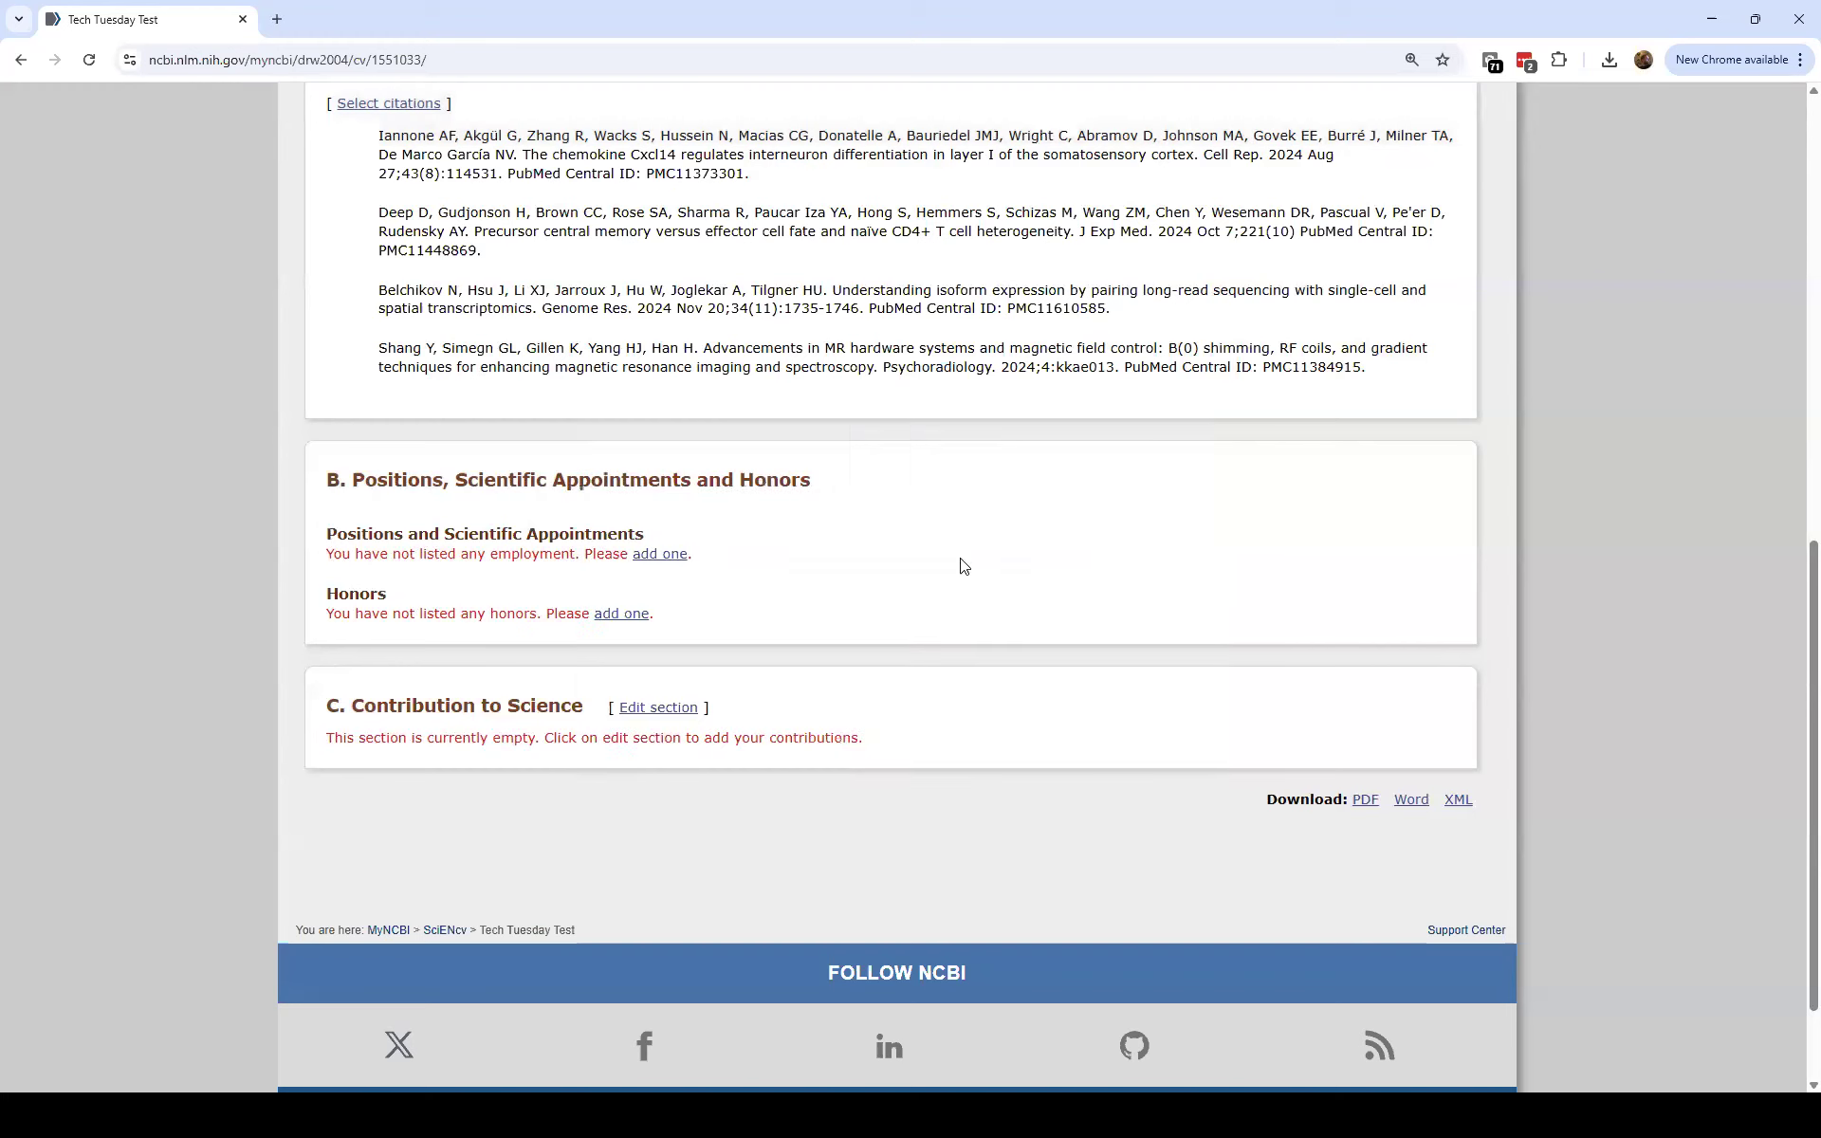
Open the Contribution to Science section for editing and enter "kjdfhjdsahfjhsalkjdfhalkj" as the first contribution's description.
{"action": "left_click", "coordinate": [669, 719]}
{"action": "scroll", "coordinate": [654, 683], "scroll_direction": "down", "scroll_amount": 2}
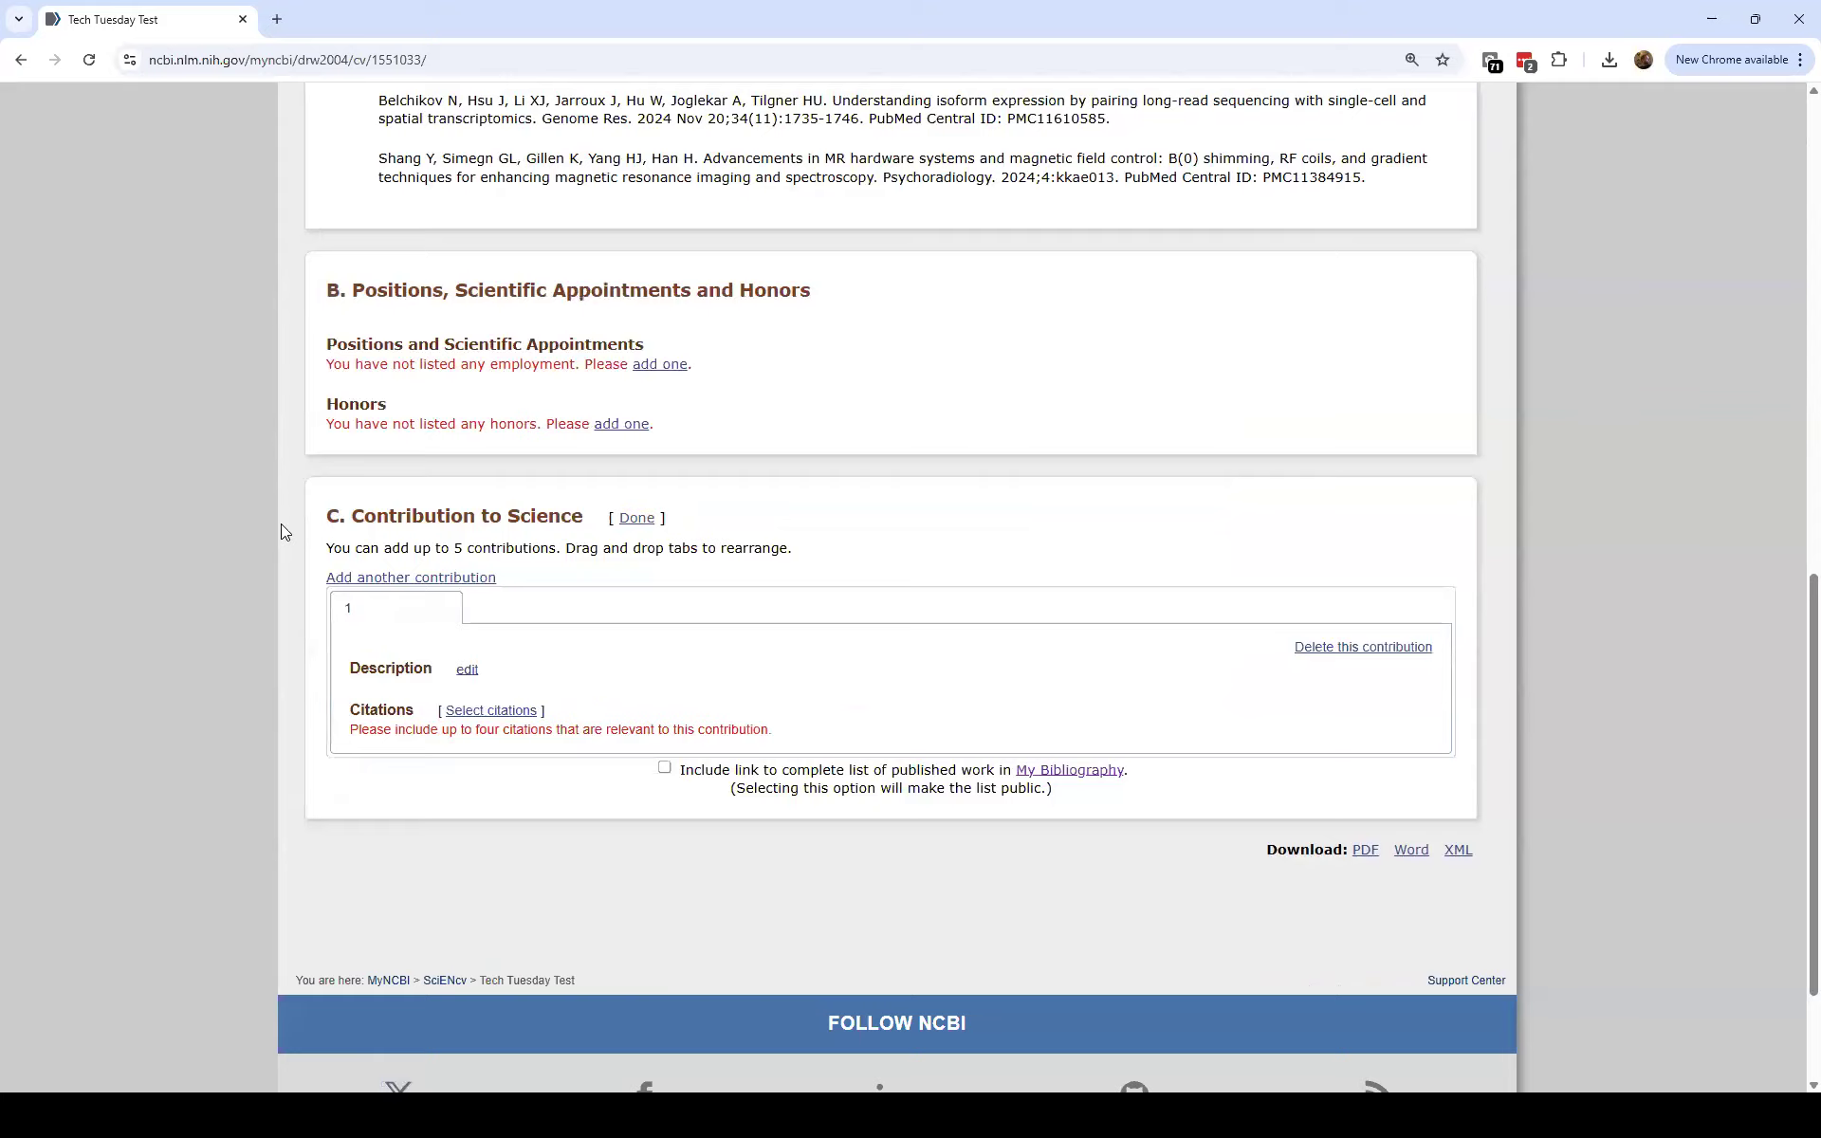
{"action": "scroll", "coordinate": [281, 524], "scroll_direction": "down", "scroll_amount": 1}
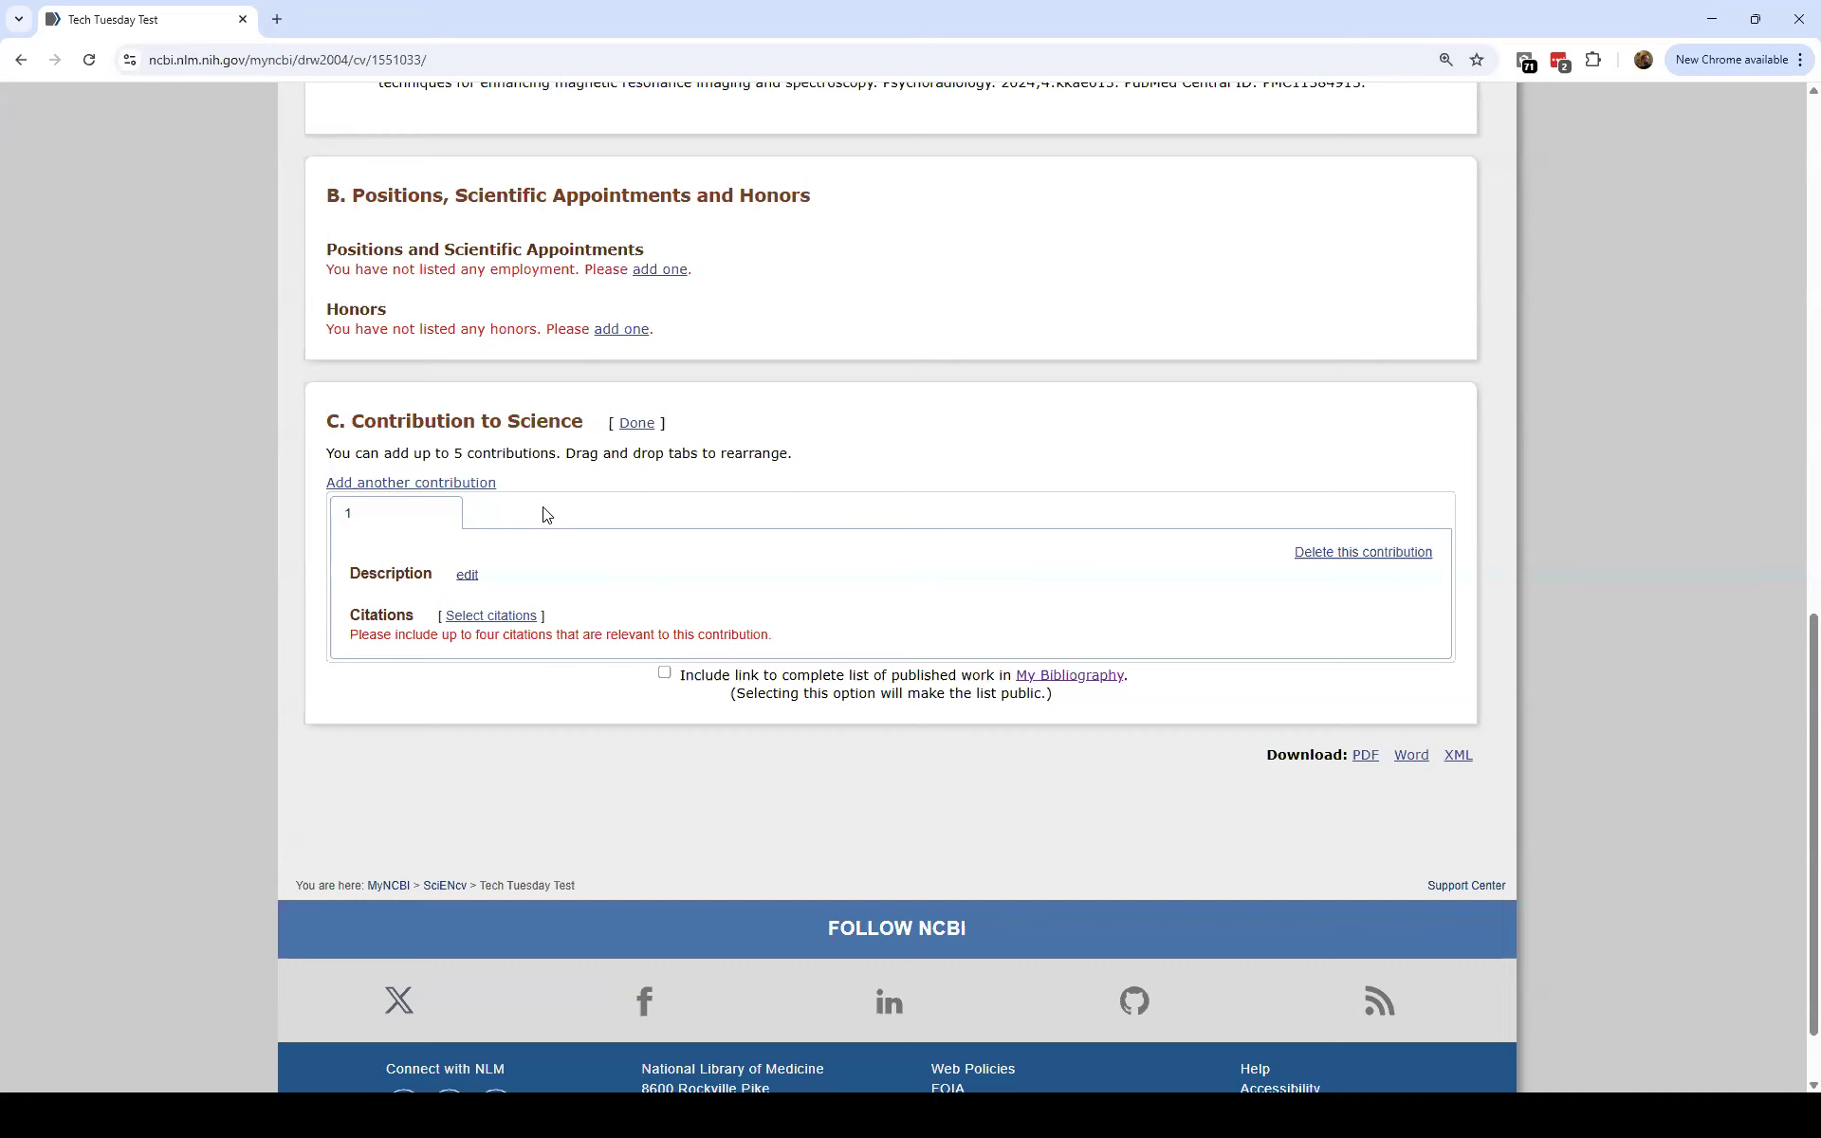
{"action": "left_click", "coordinate": [467, 575]}
{"action": "left_click", "coordinate": [719, 634]}
{"action": "type", "text": "kjdfhjdsahfjhsalkjdfhalkj"}
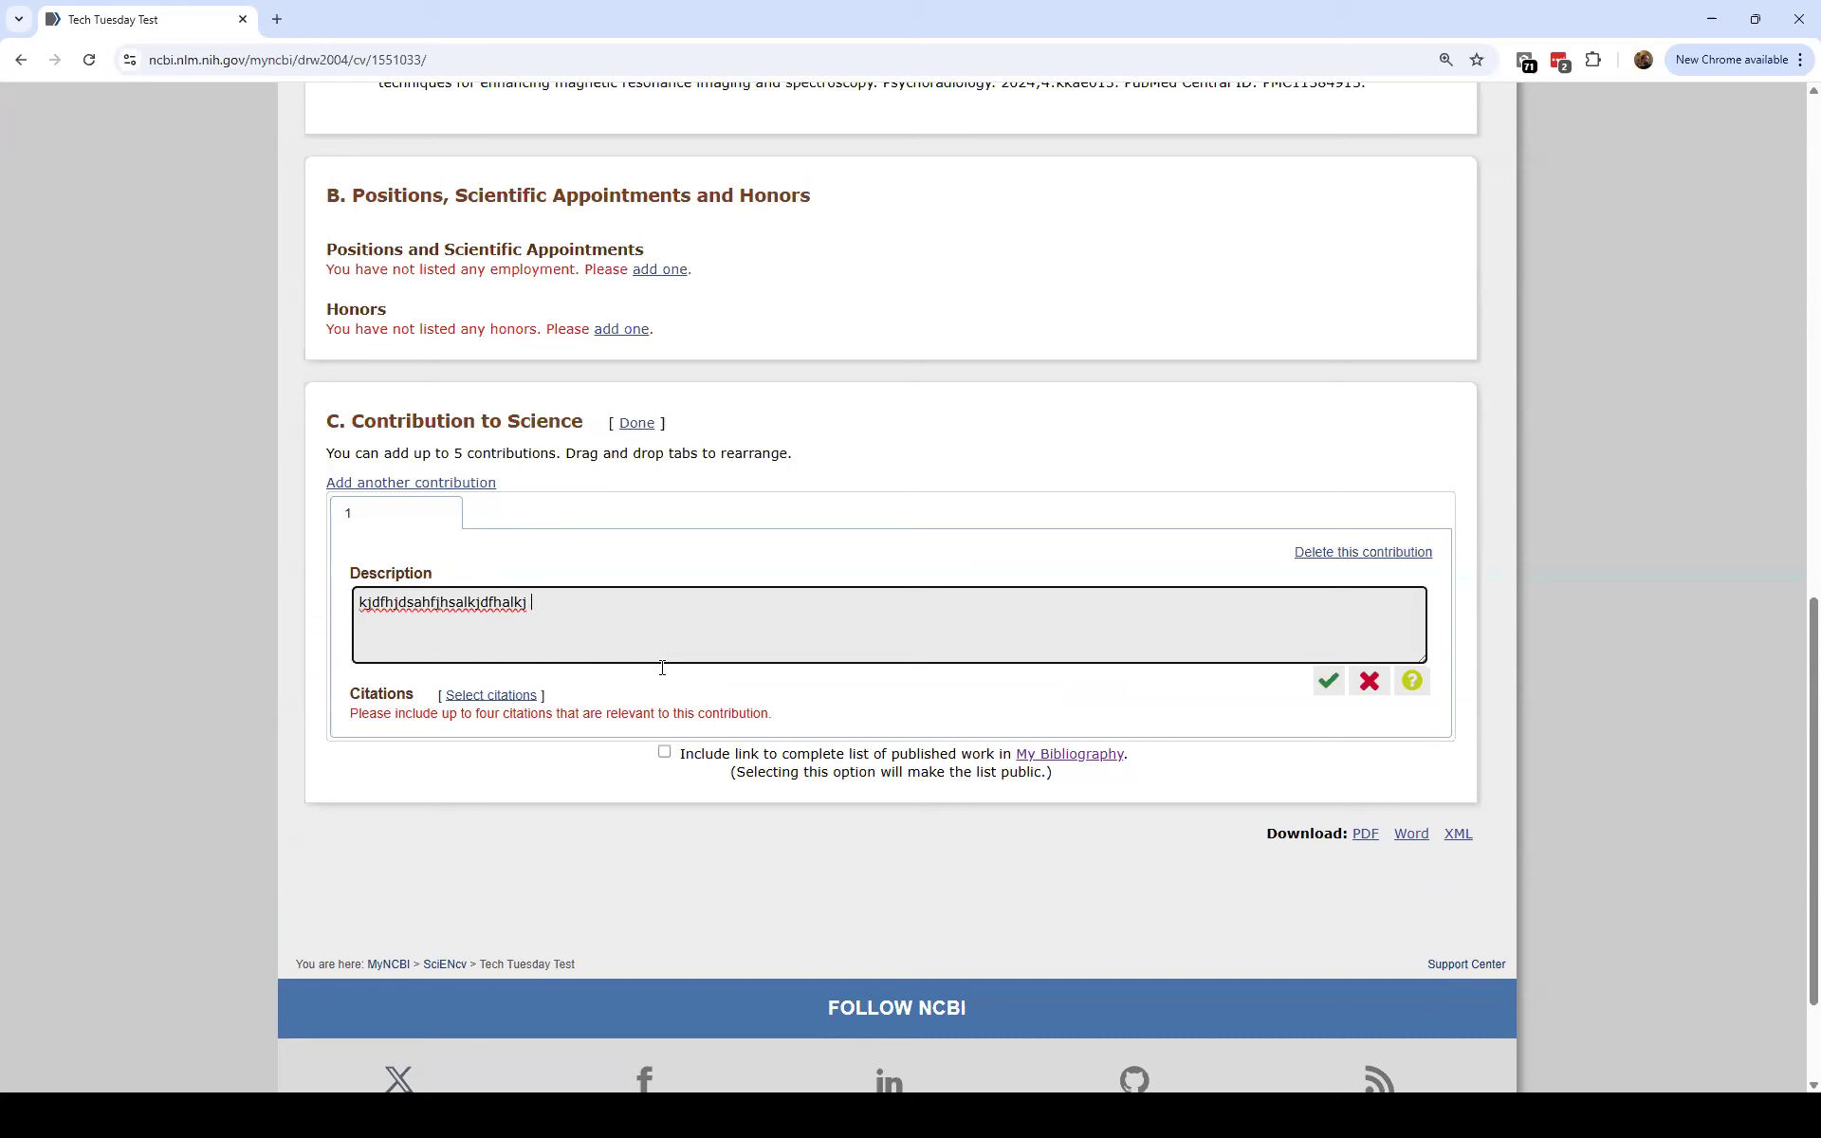
Select the fifth through eighth My Bibliography citations for the first contribution to science and save them.
{"action": "left_click", "coordinate": [510, 698]}
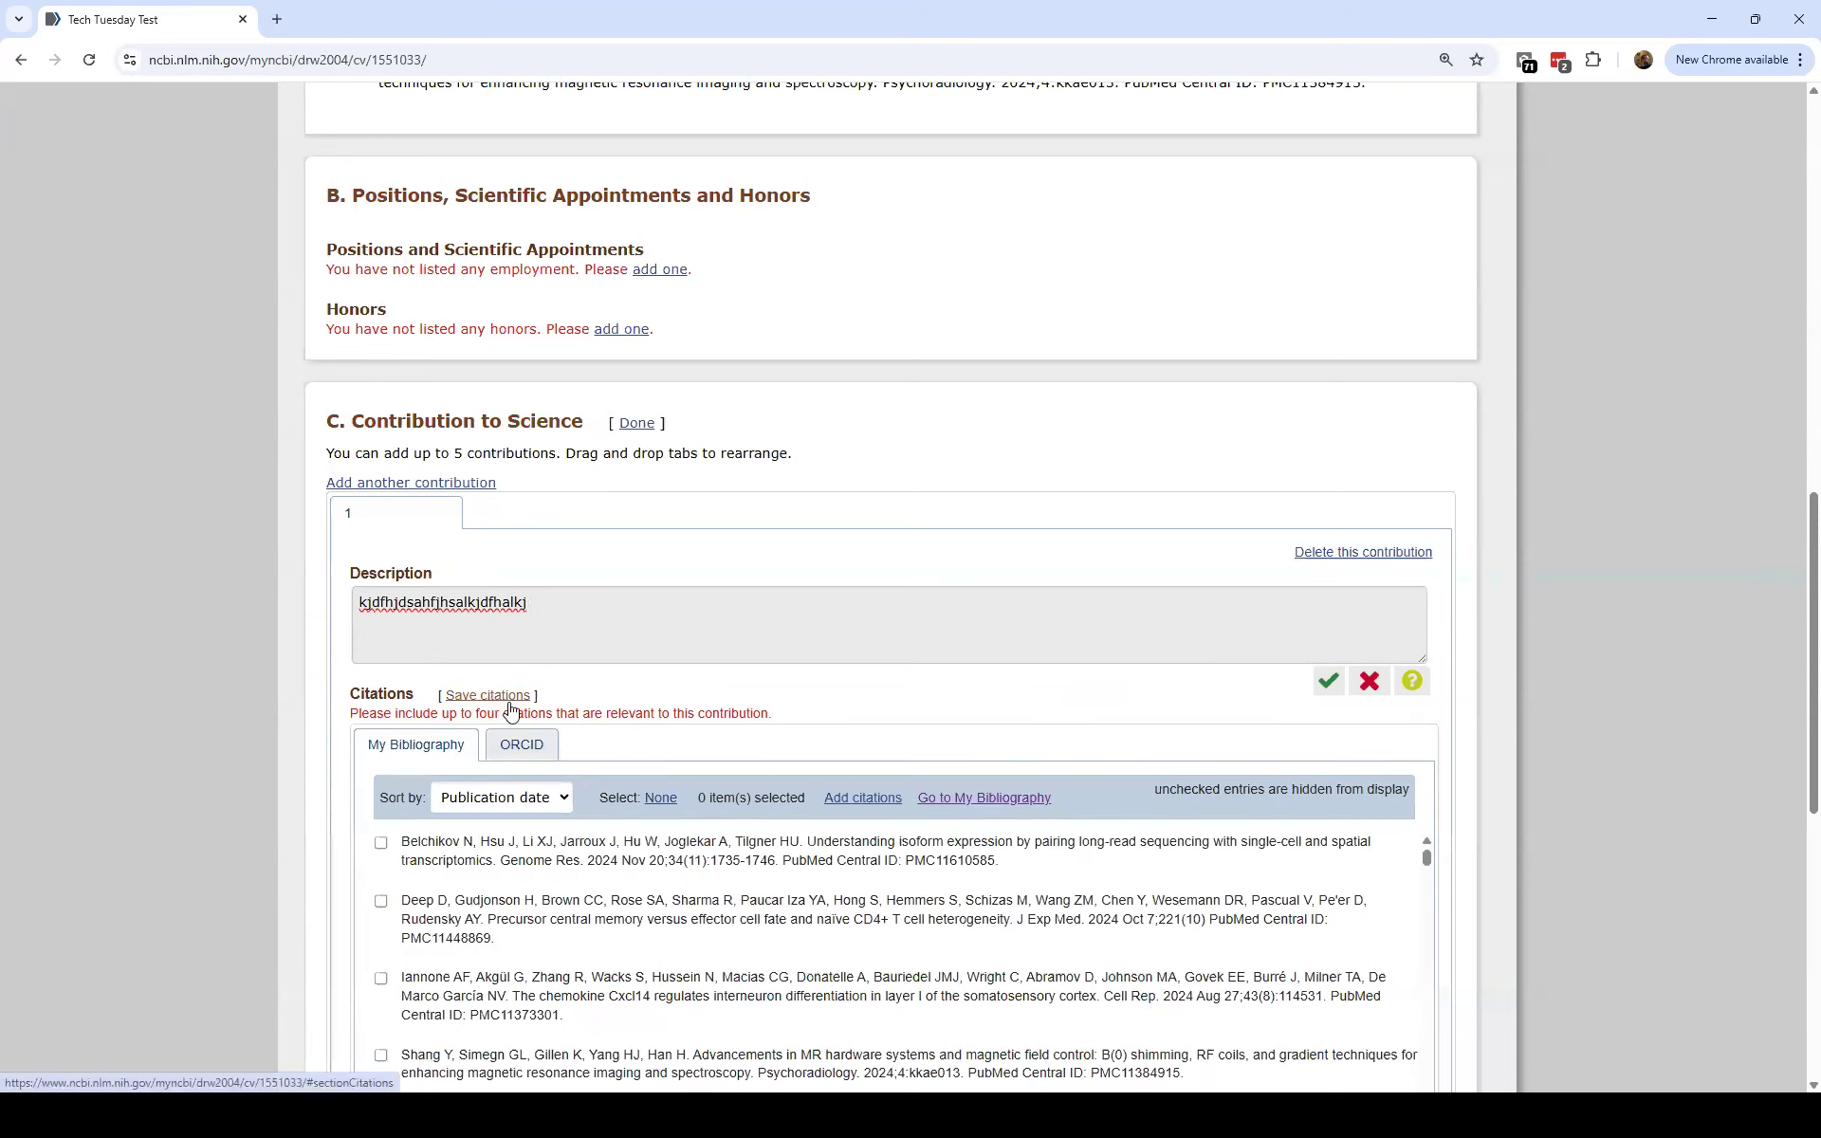
{"action": "scroll", "coordinate": [911, 651], "scroll_direction": "down", "scroll_amount": 4}
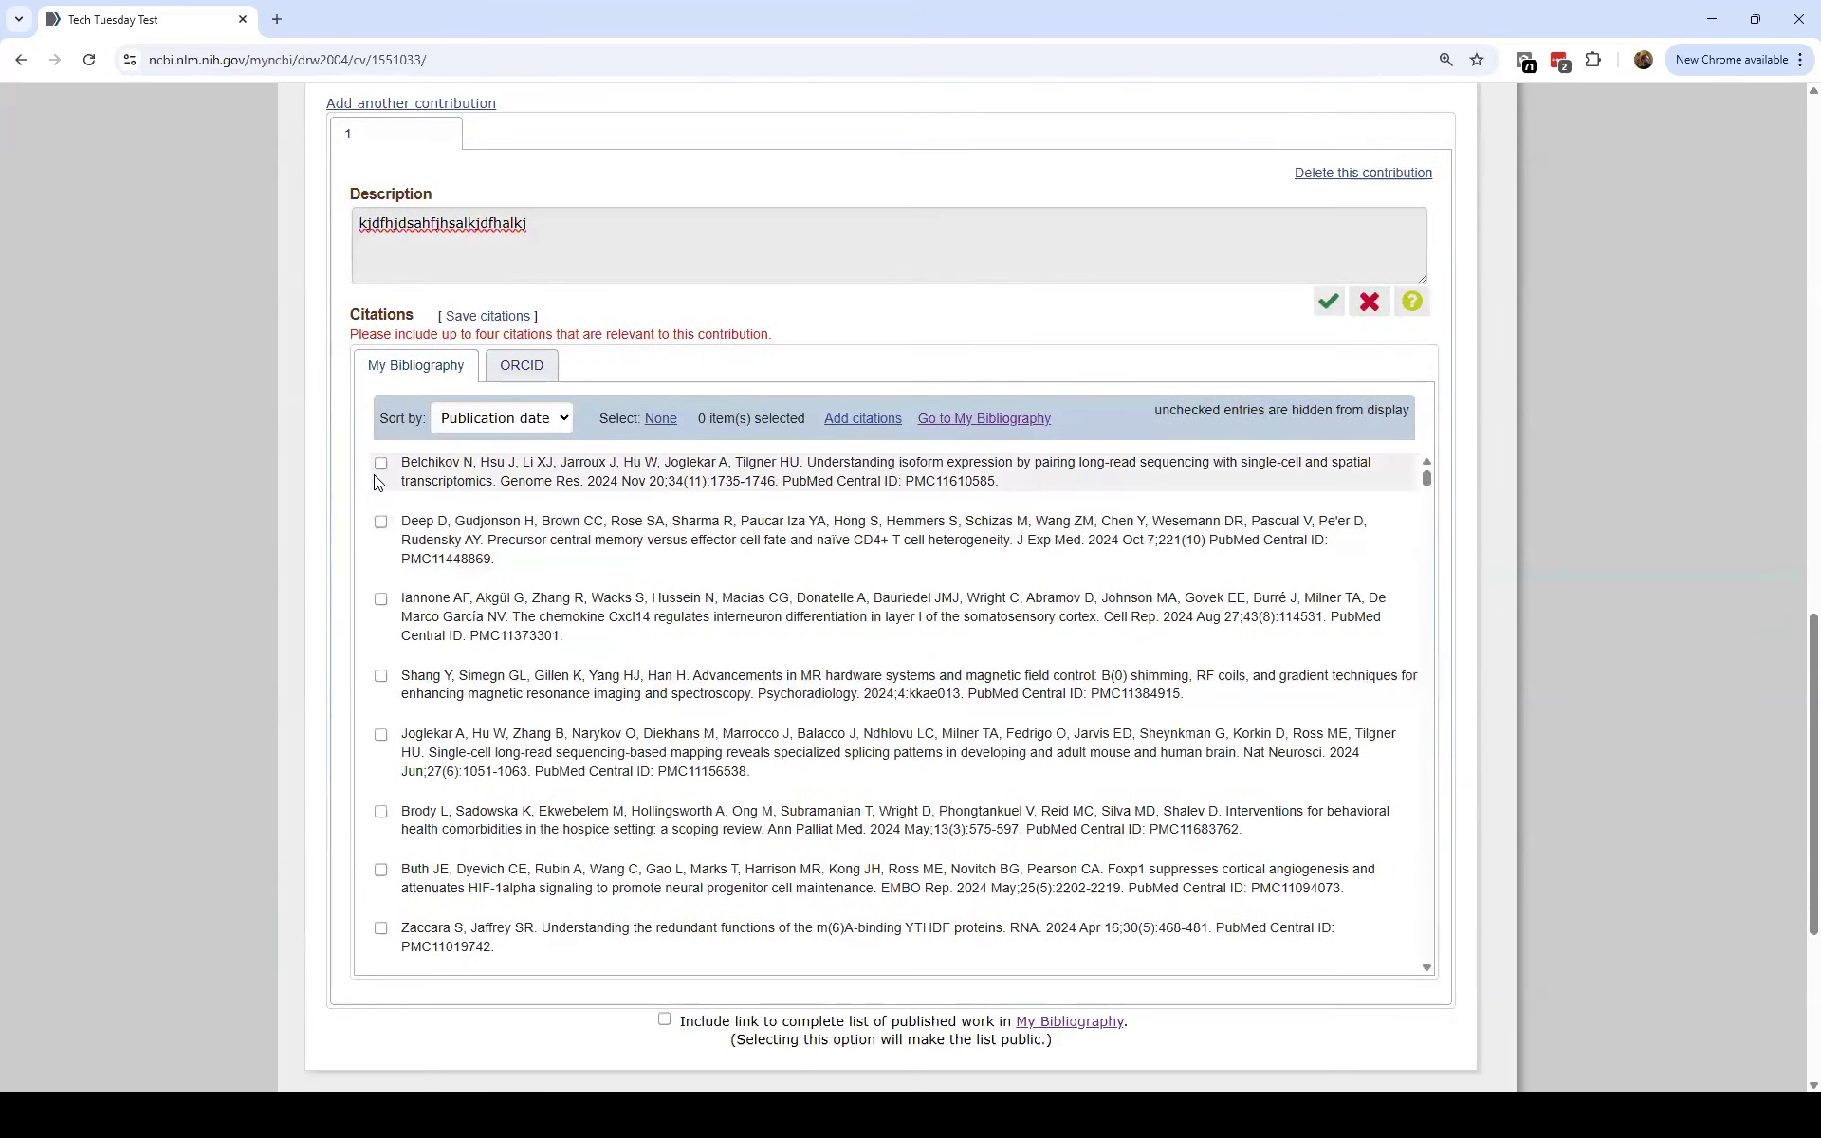
{"action": "left_click", "coordinate": [381, 734]}
{"action": "left_click", "coordinate": [380, 870]}
{"action": "left_click", "coordinate": [380, 812]}
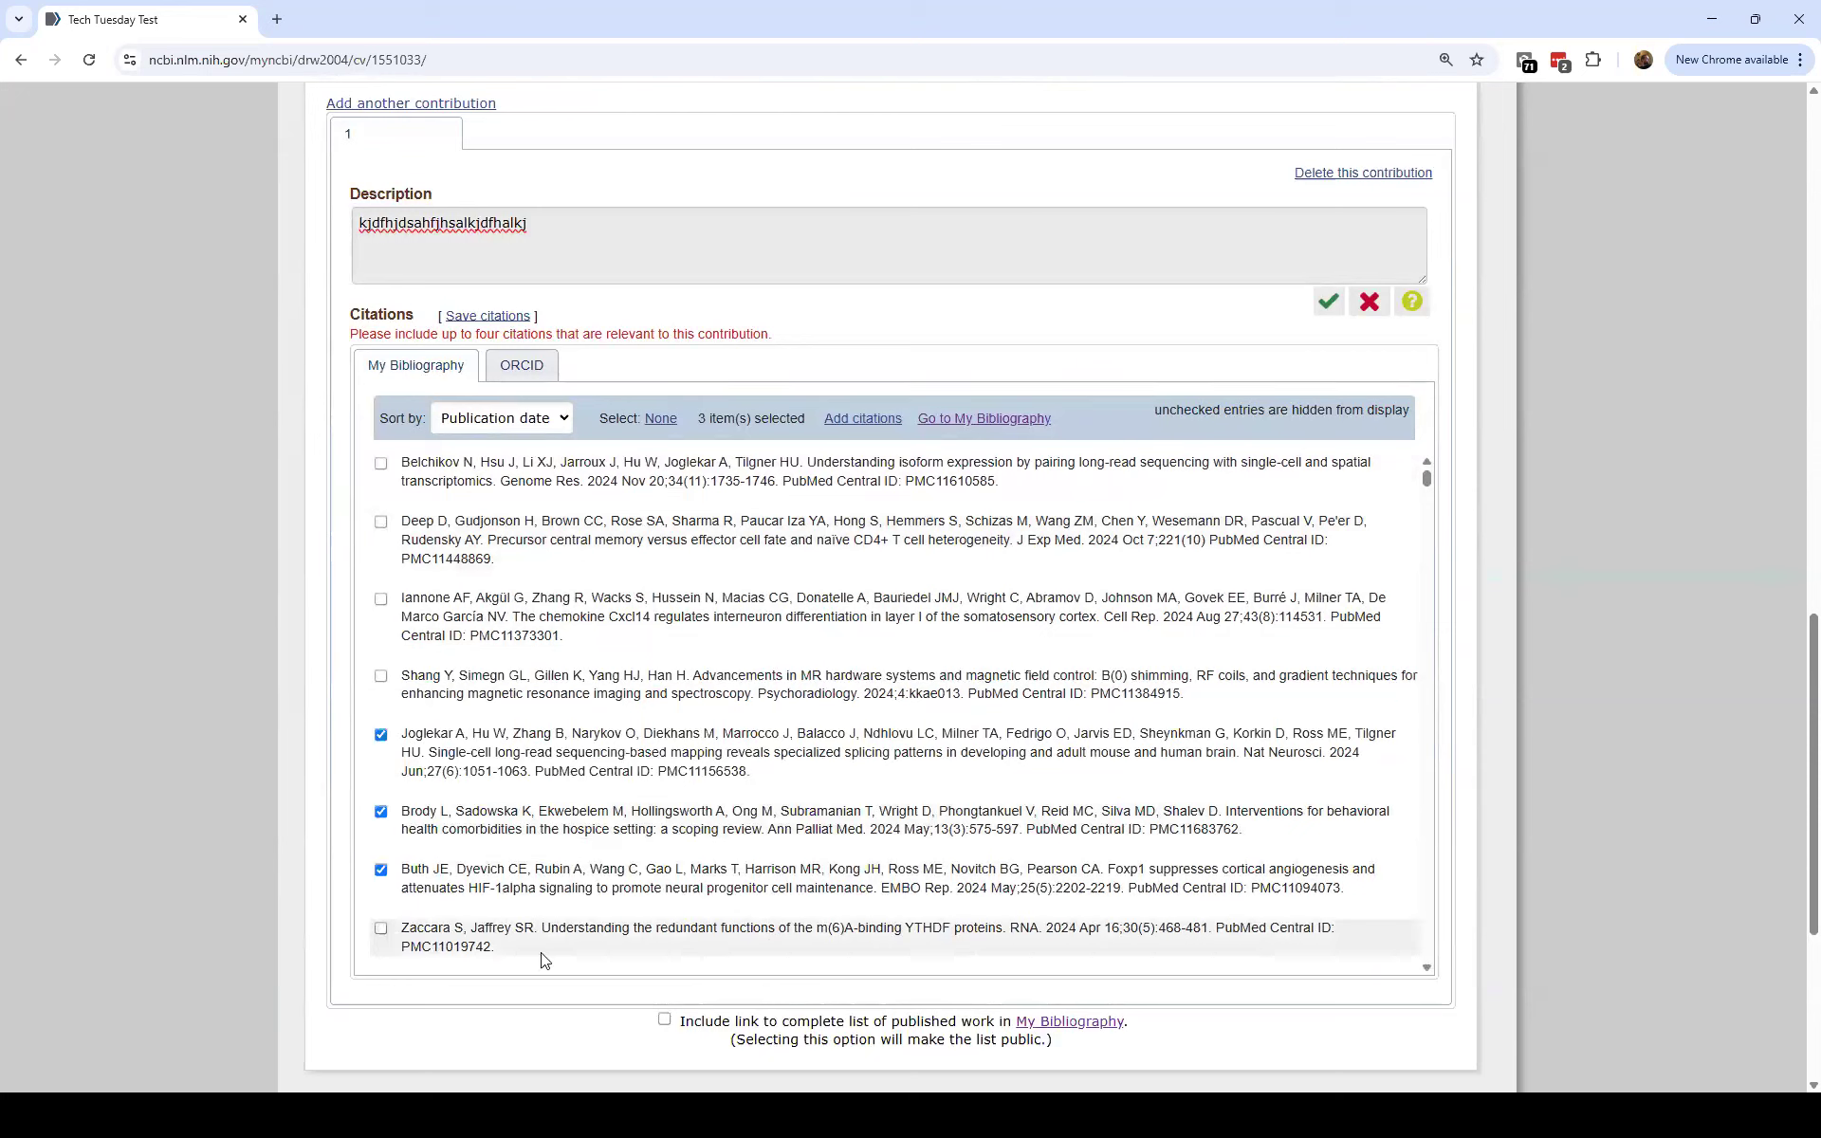
{"action": "left_click", "coordinate": [380, 929]}
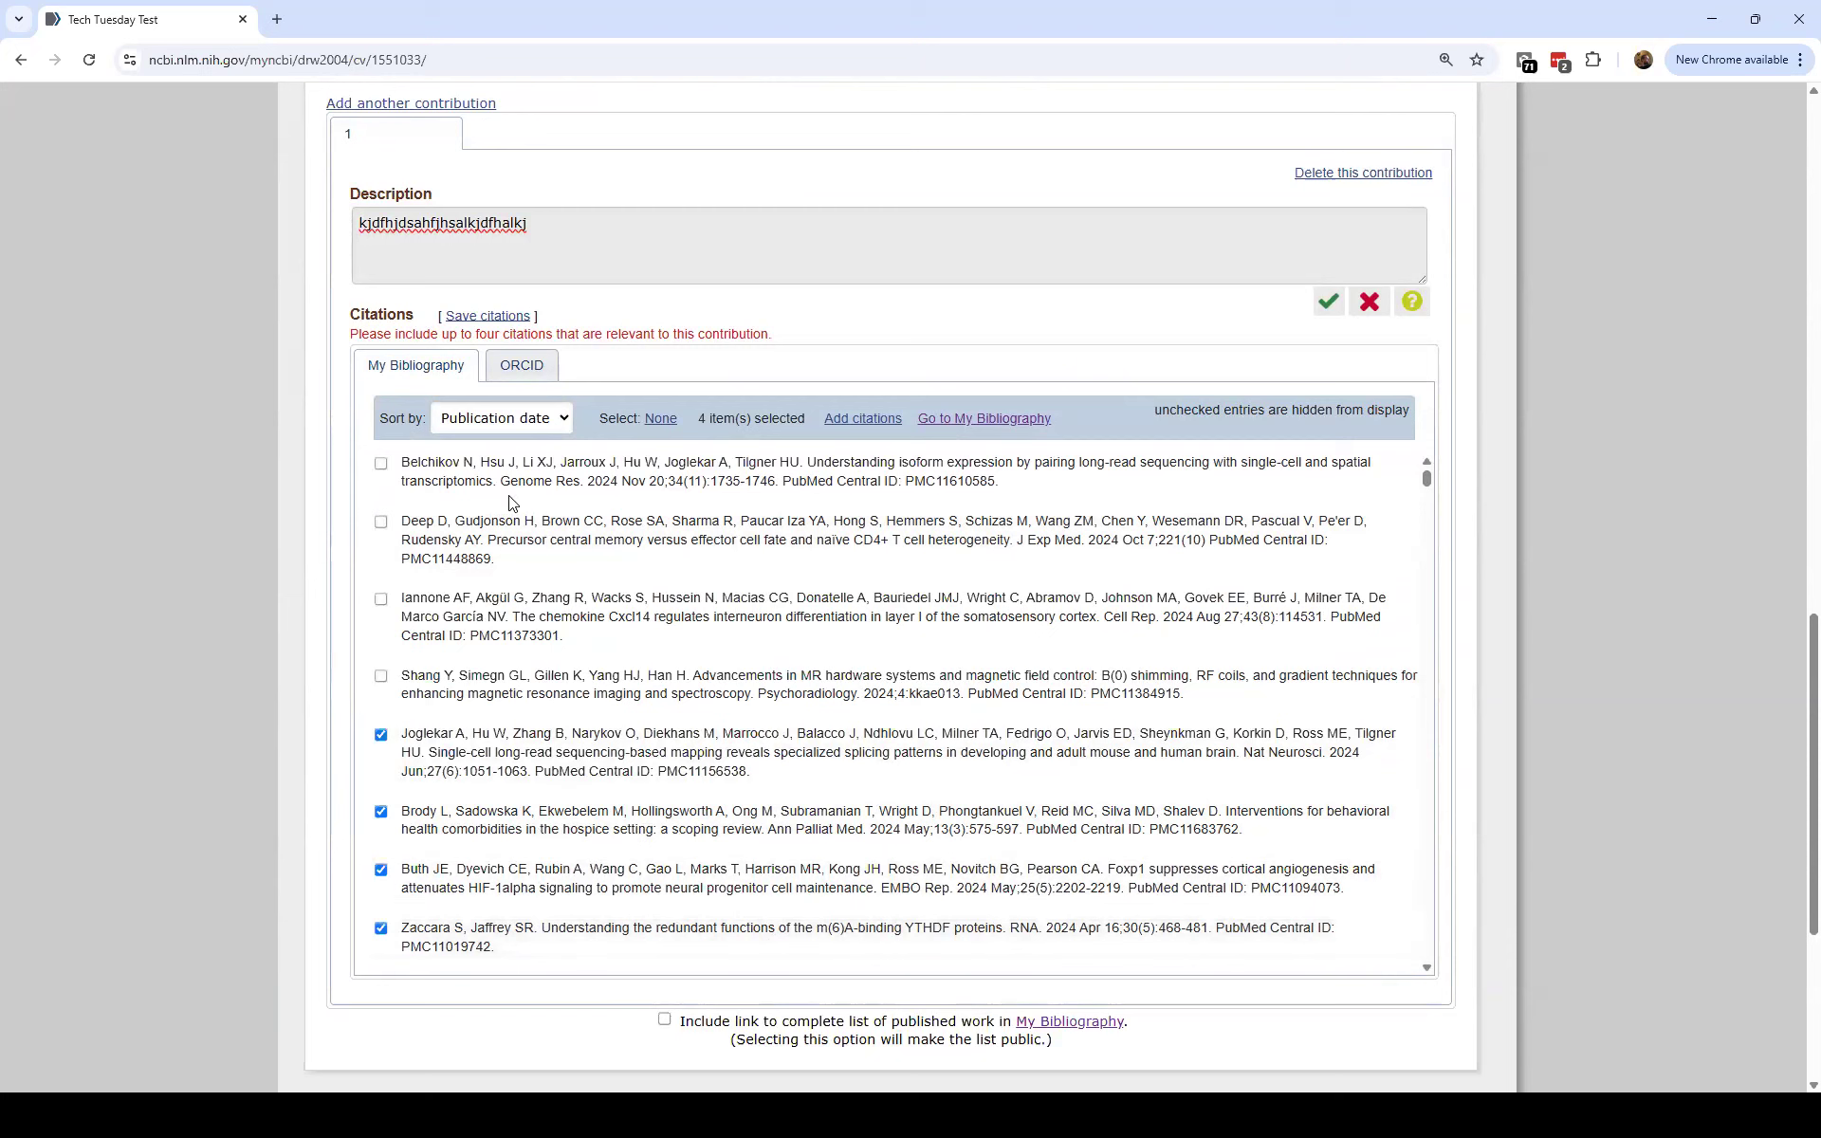
{"action": "left_click", "coordinate": [487, 316]}
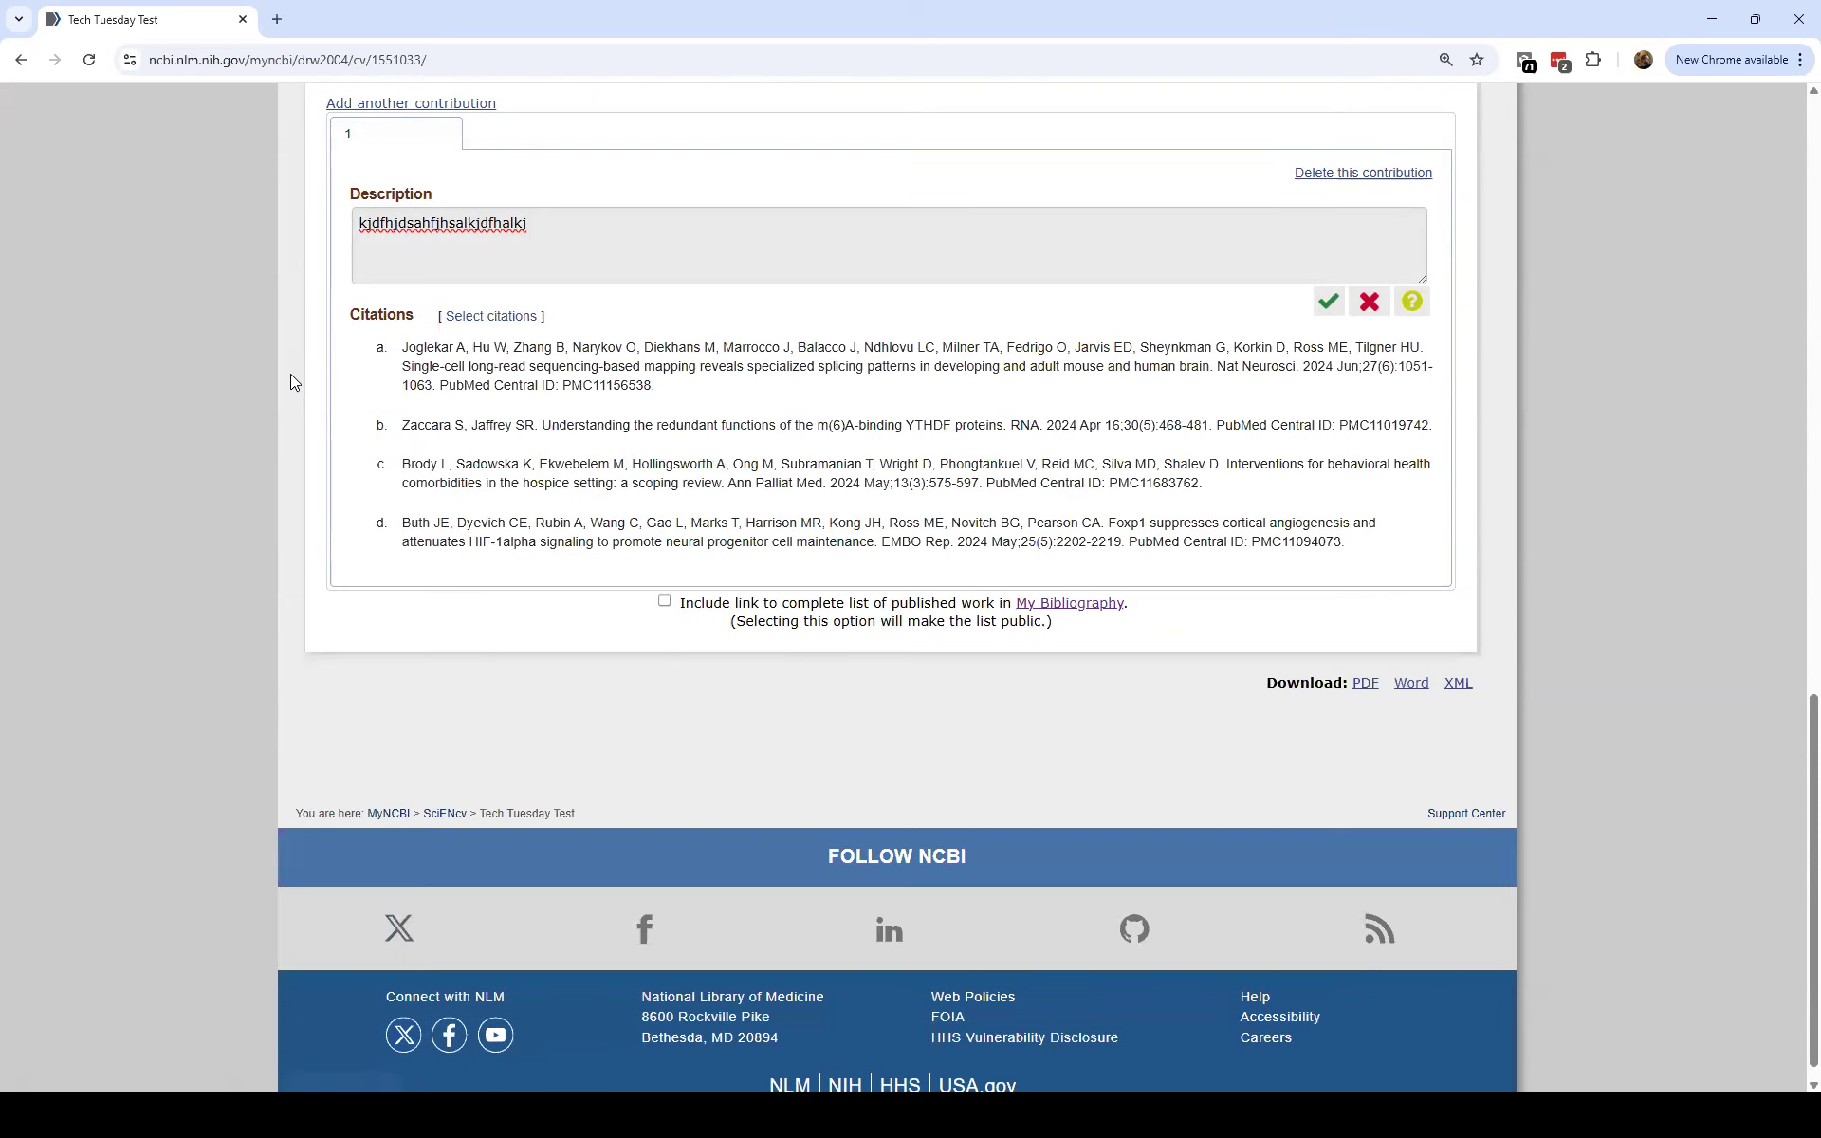
Include the link to the complete list of published work in My Bibliography under Contribution to Science.
{"action": "scroll", "coordinate": [293, 382], "scroll_direction": "up", "scroll_amount": 3}
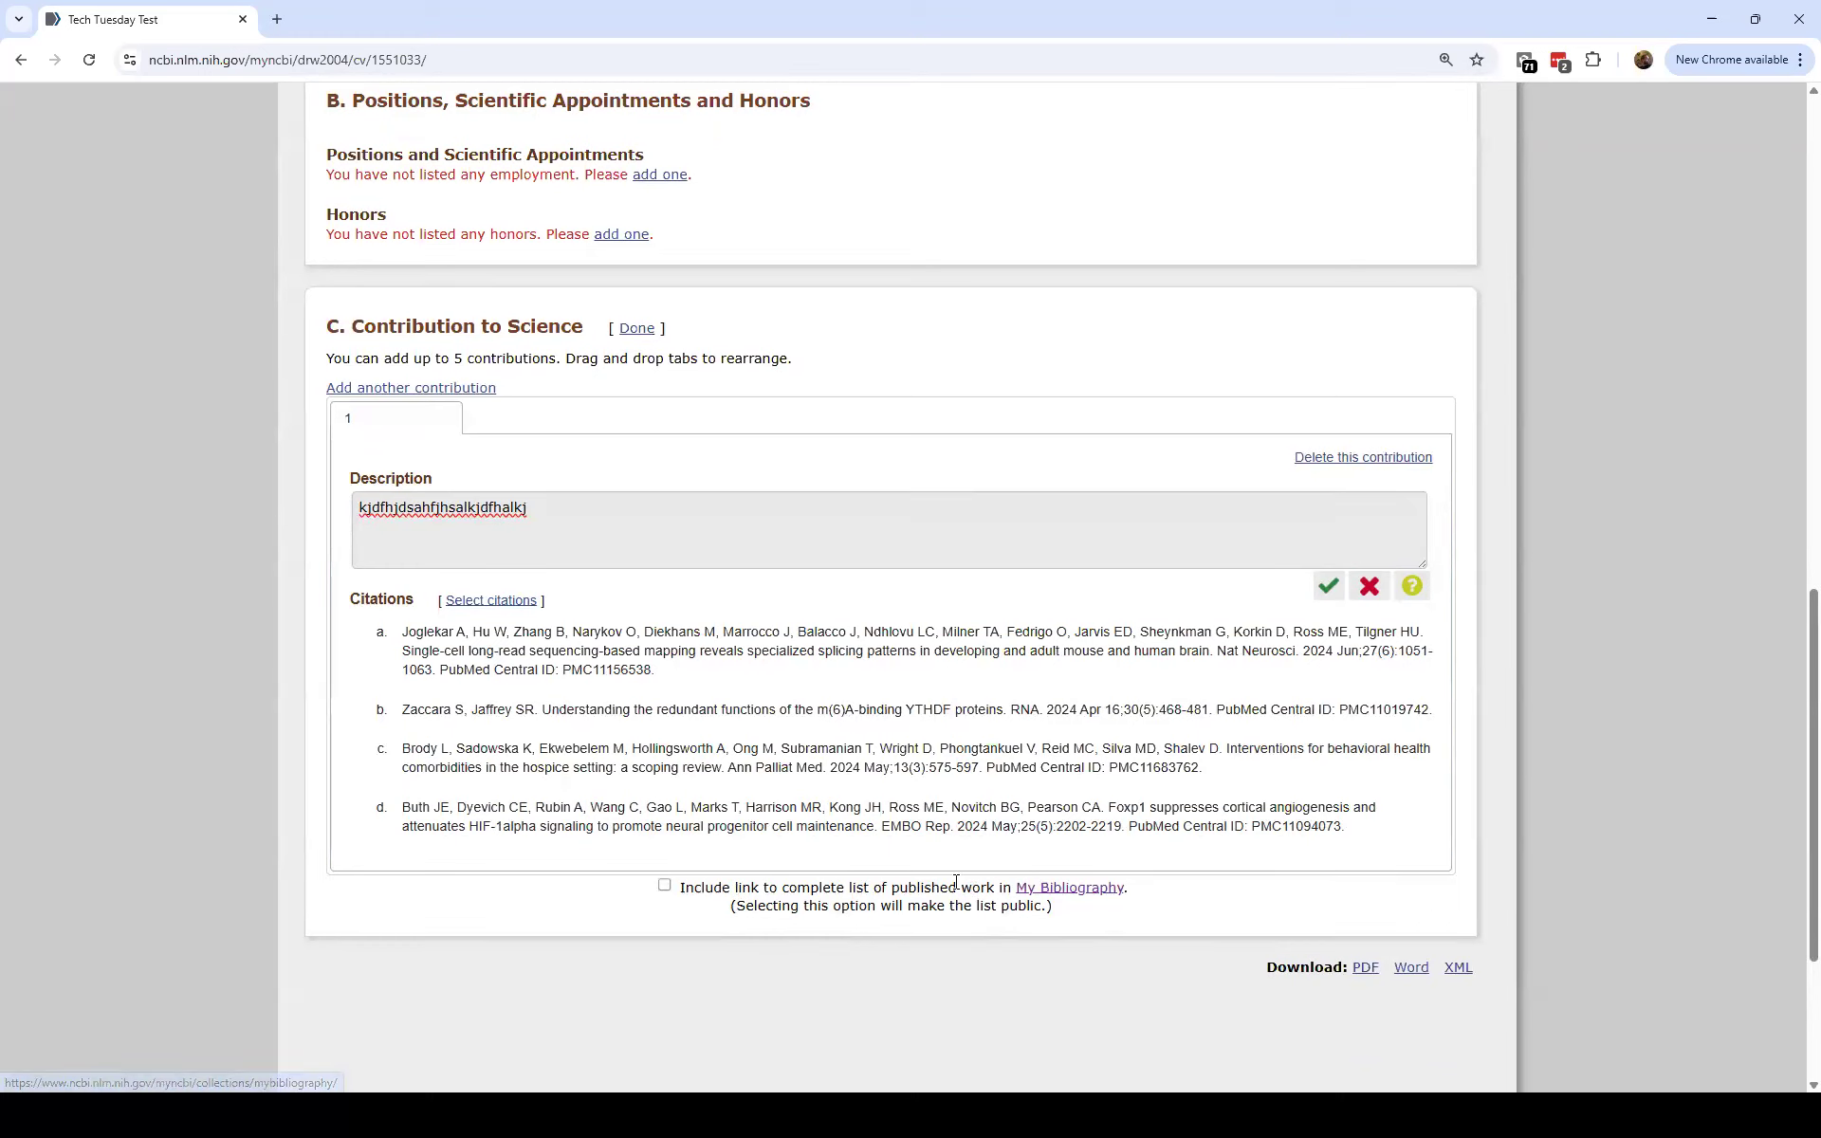
{"action": "left_click", "coordinate": [664, 886]}
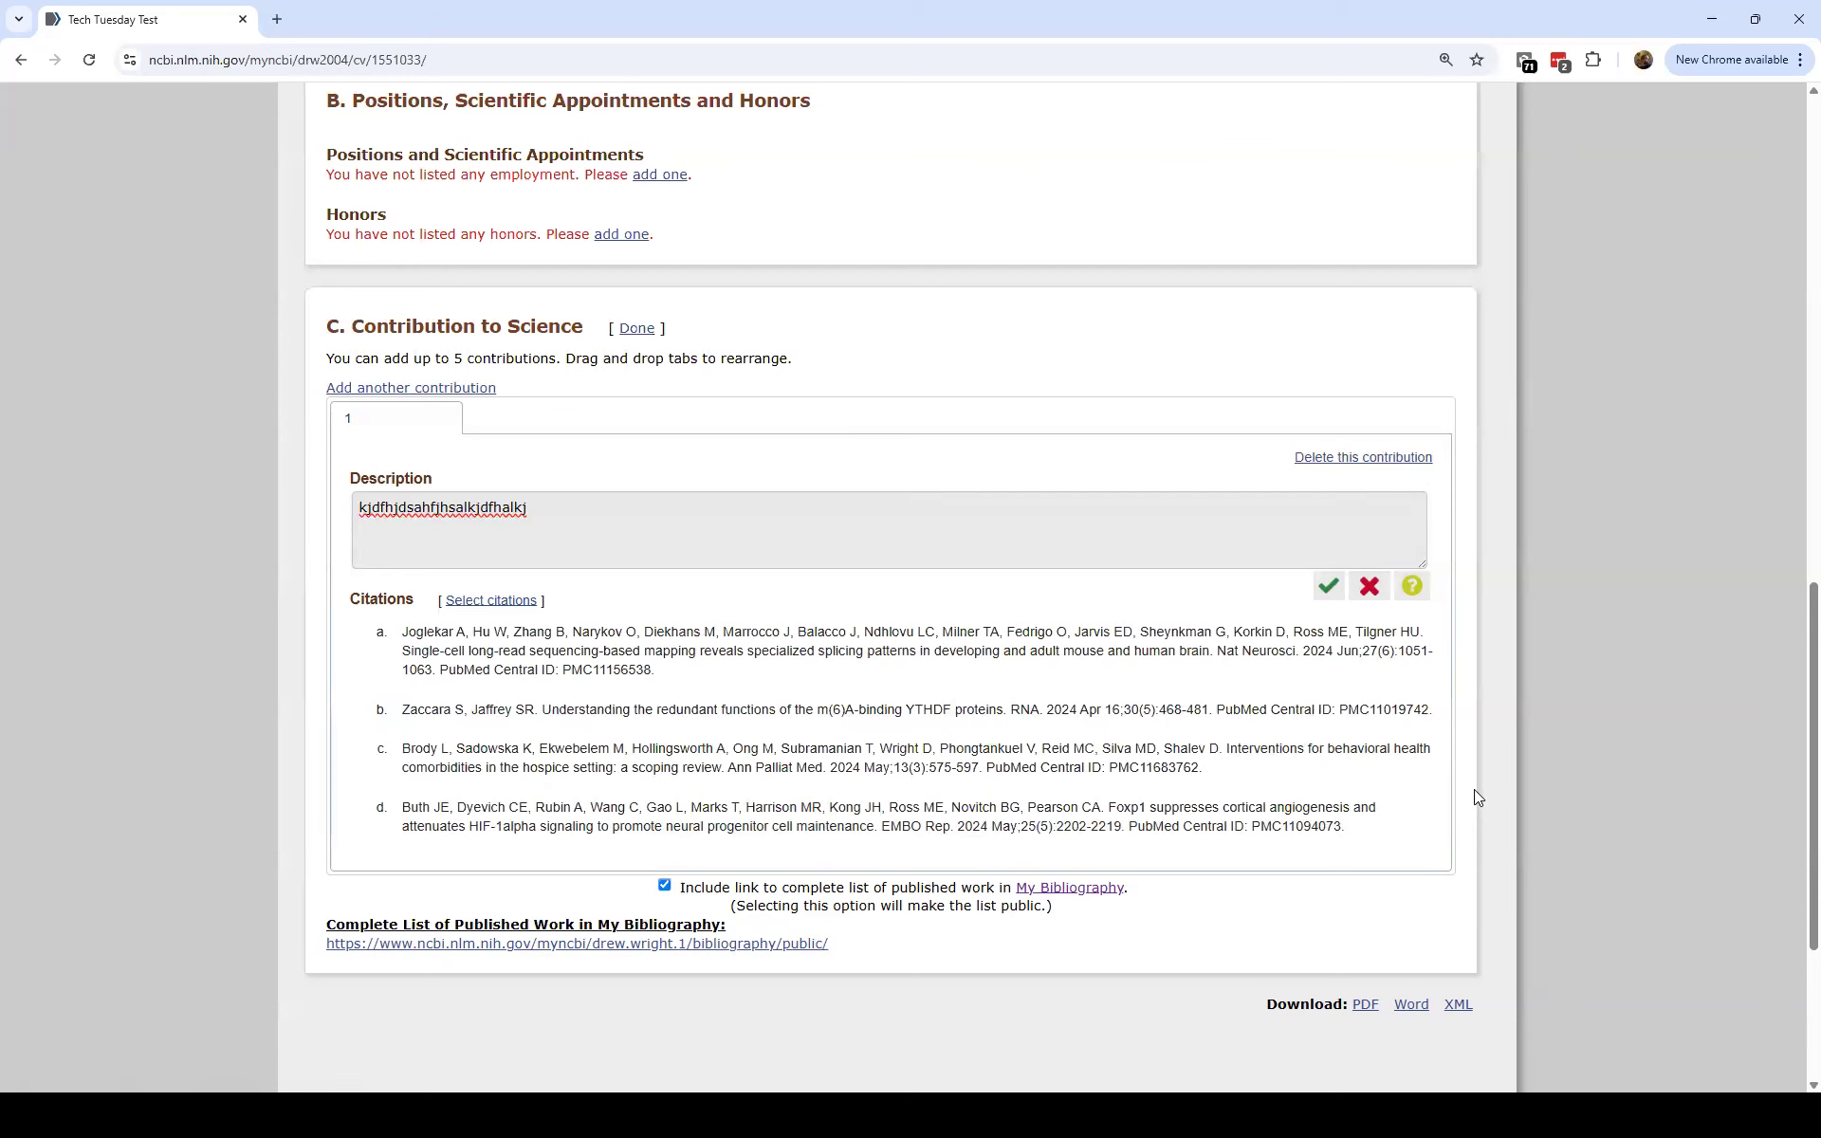
{"action": "scroll", "coordinate": [1496, 776], "scroll_direction": "down", "scroll_amount": 2}
Download the Tech Tuesday Test biosketch as a PDF and open the downloaded file.
{"action": "scroll", "coordinate": [1495, 769], "scroll_direction": "up", "scroll_amount": 20}
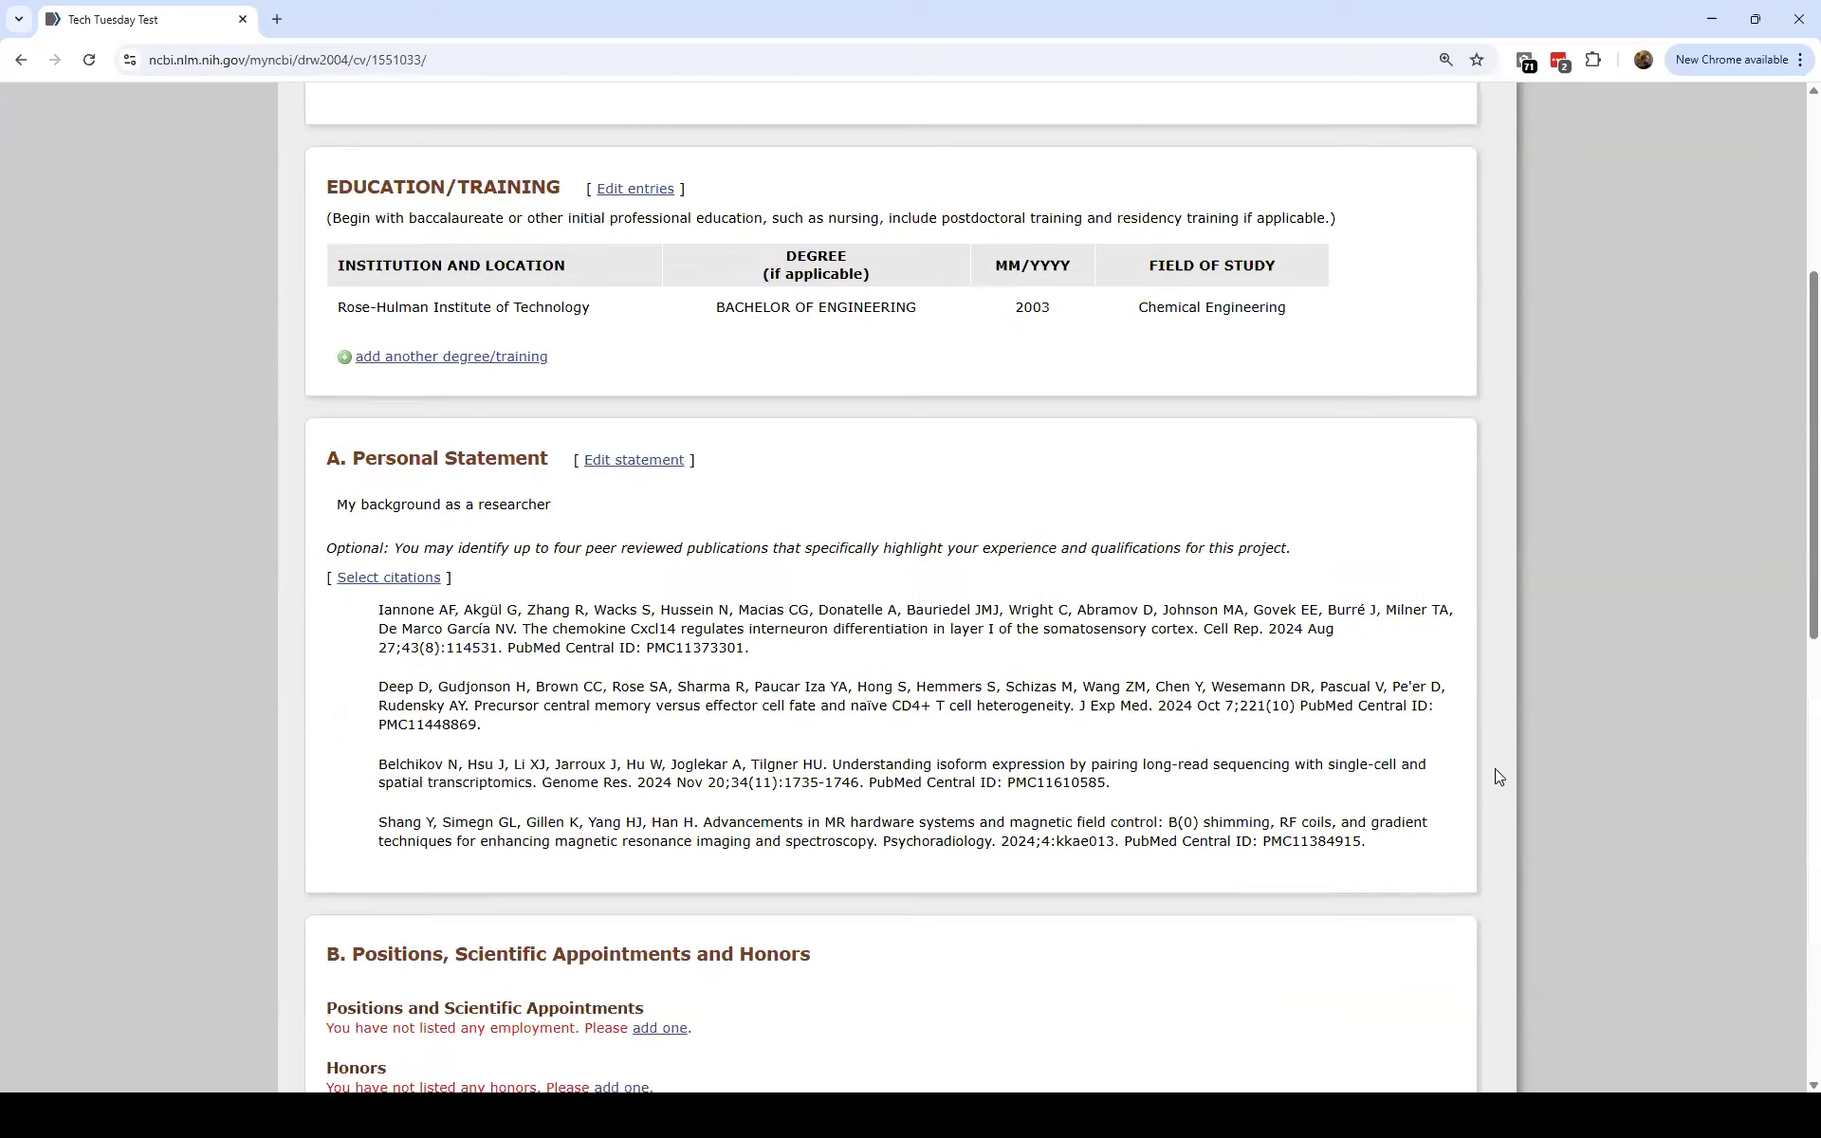
{"action": "scroll", "coordinate": [1142, 560], "scroll_direction": "down", "scroll_amount": 2}
{"action": "scroll", "coordinate": [651, 471], "scroll_direction": "up", "scroll_amount": 2}
{"action": "left_click", "coordinate": [1345, 307]}
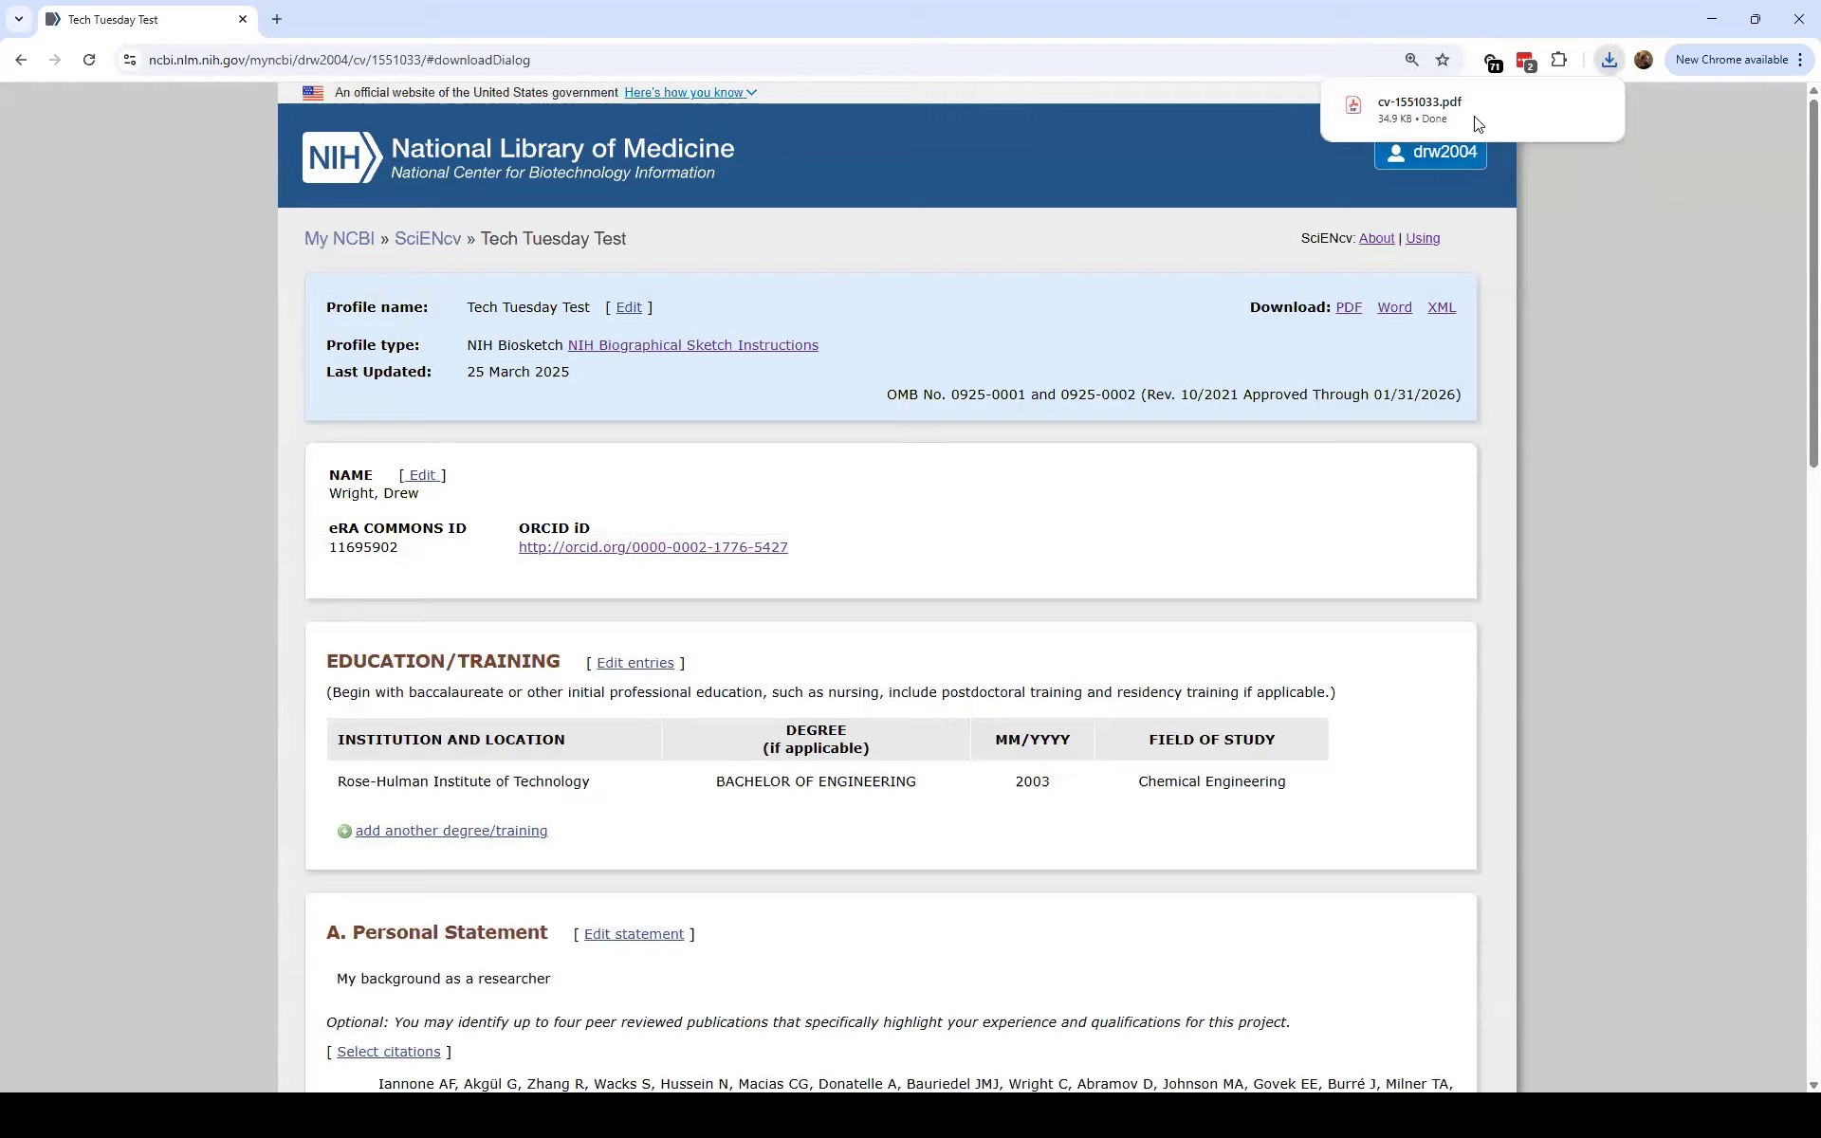
{"action": "left_click", "coordinate": [1473, 113]}
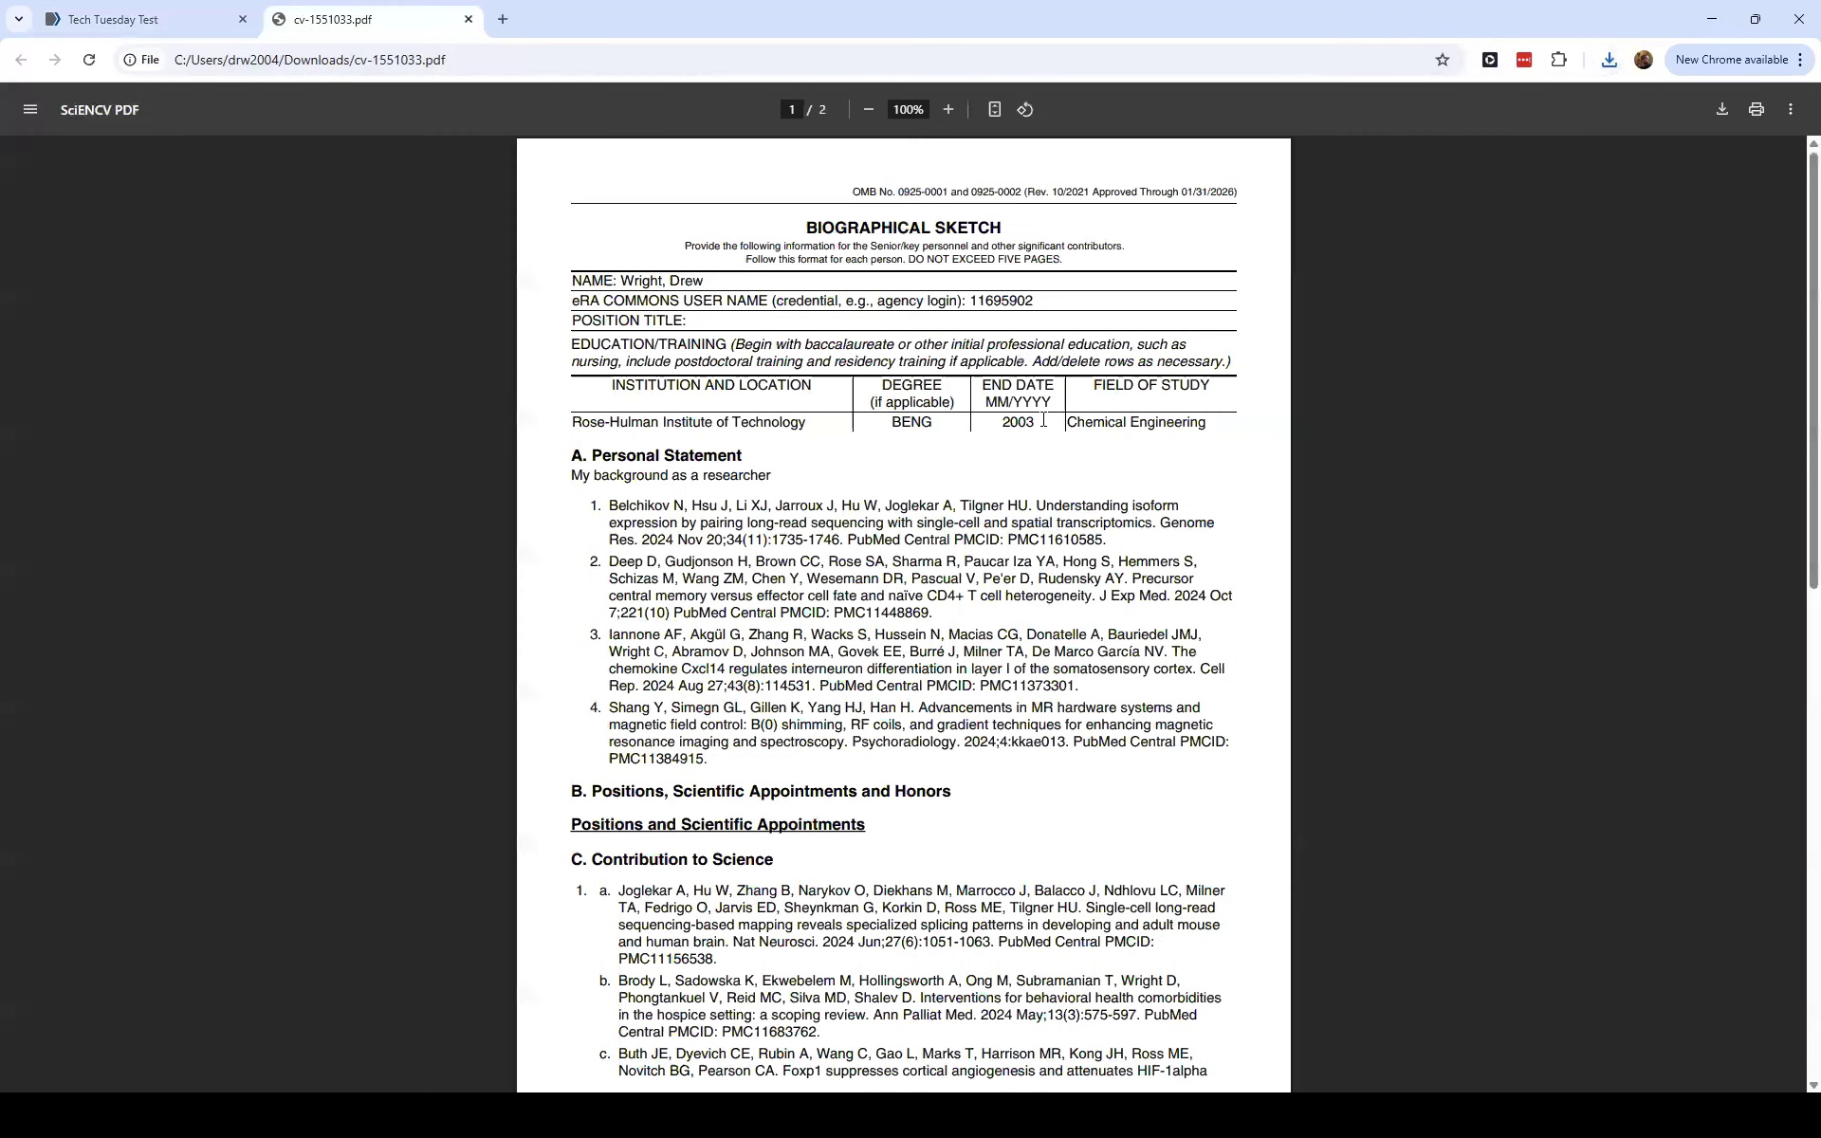
Review both pages of the biosketch PDF, including the citations and the My Bibliography link, and close the file.
{"action": "scroll", "coordinate": [1328, 455], "scroll_direction": "down", "scroll_amount": 11}
{"action": "scroll", "coordinate": [1309, 508], "scroll_direction": "up", "scroll_amount": 4}
{"action": "scroll", "coordinate": [1257, 681], "scroll_direction": "up", "scroll_amount": 8}
{"action": "scroll", "coordinate": [452, 311], "scroll_direction": "down", "scroll_amount": 7}
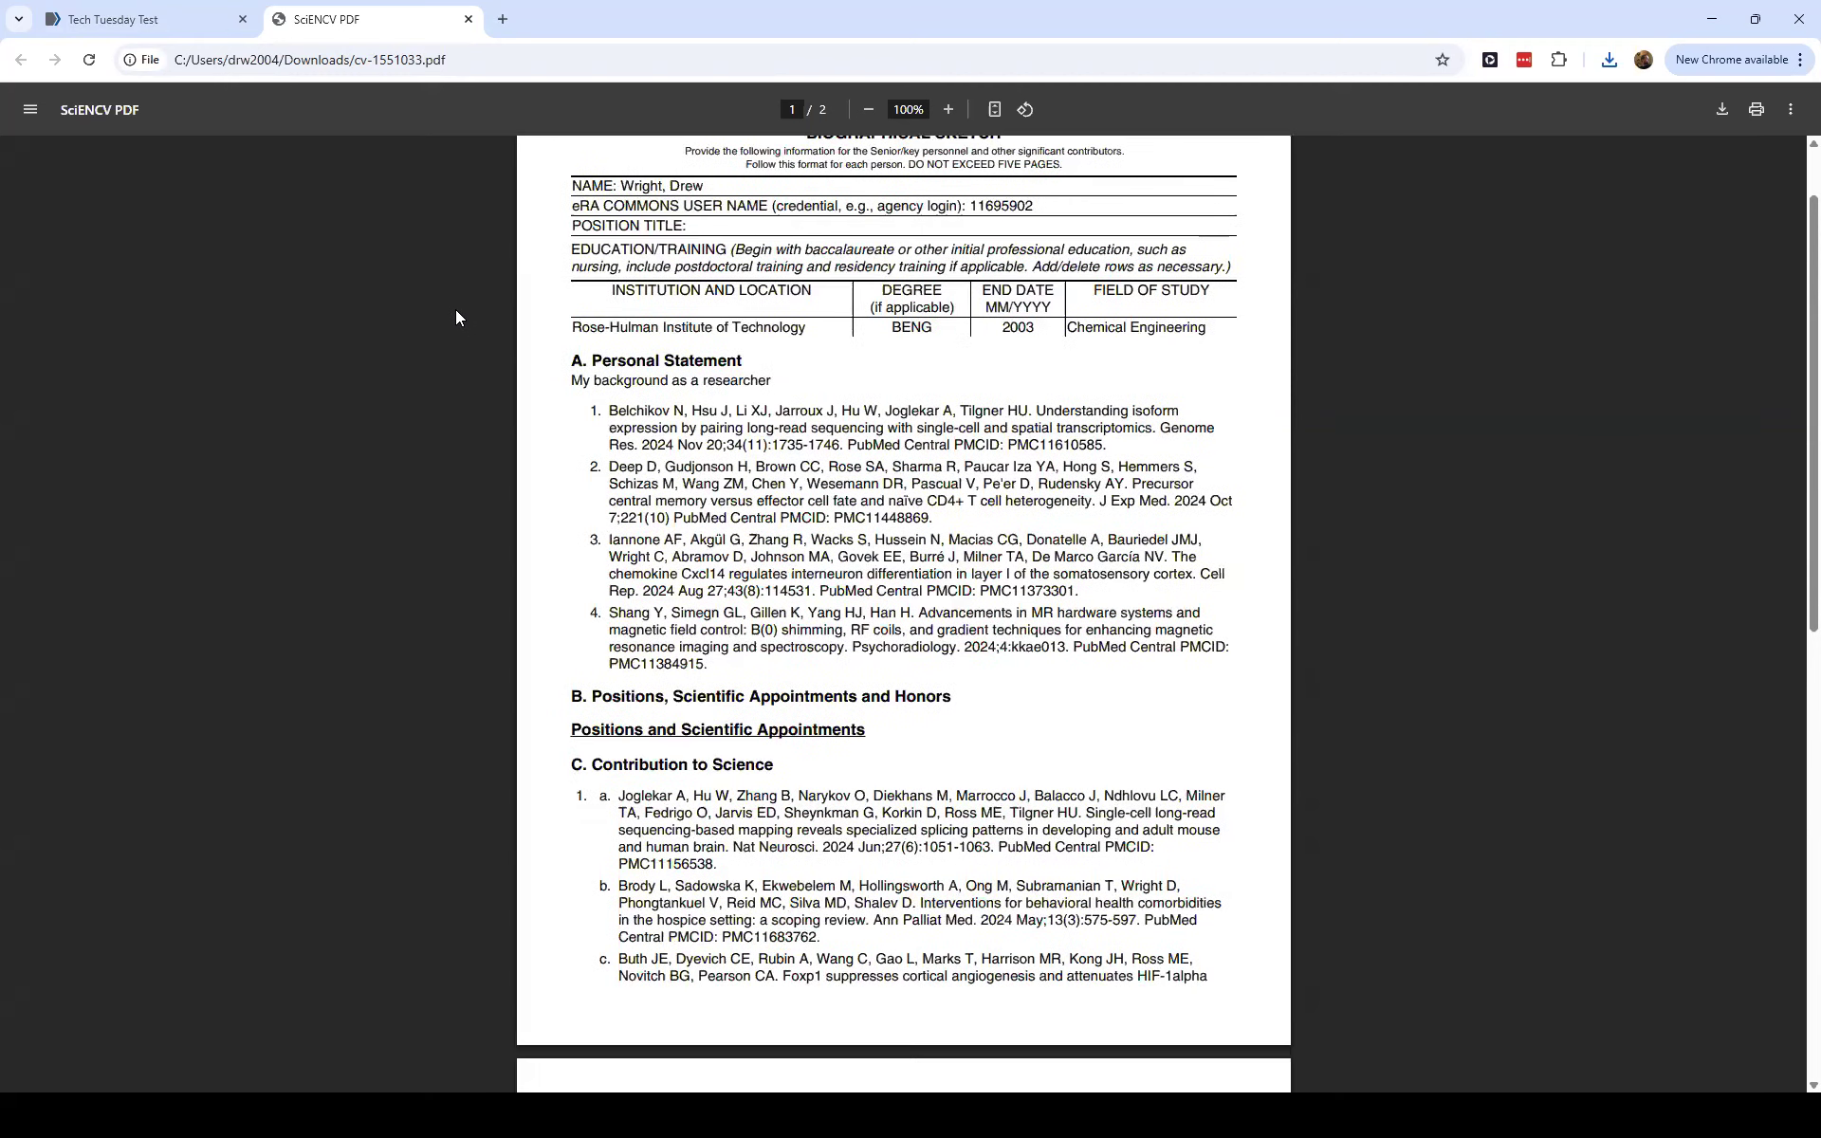
{"action": "scroll", "coordinate": [453, 298], "scroll_direction": "up", "scroll_amount": 2}
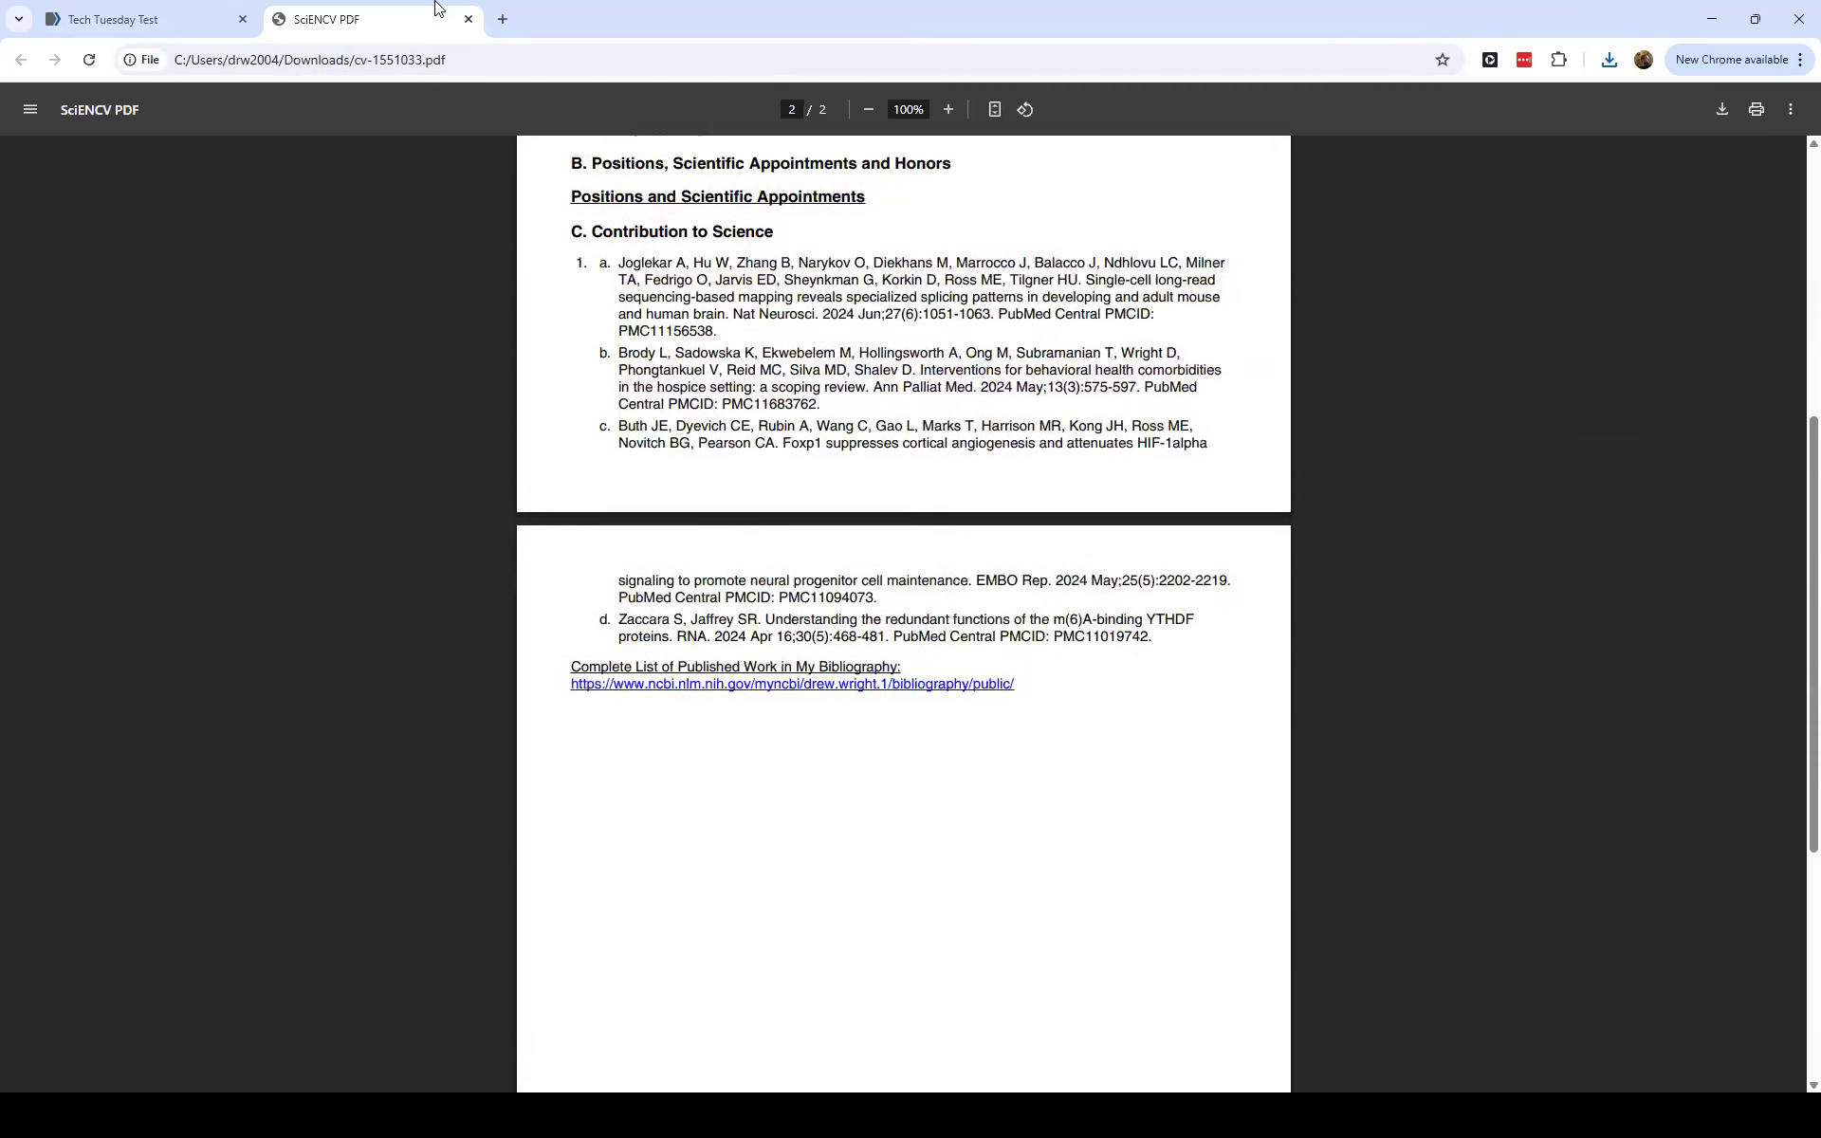
{"action": "left_click", "coordinate": [467, 19]}
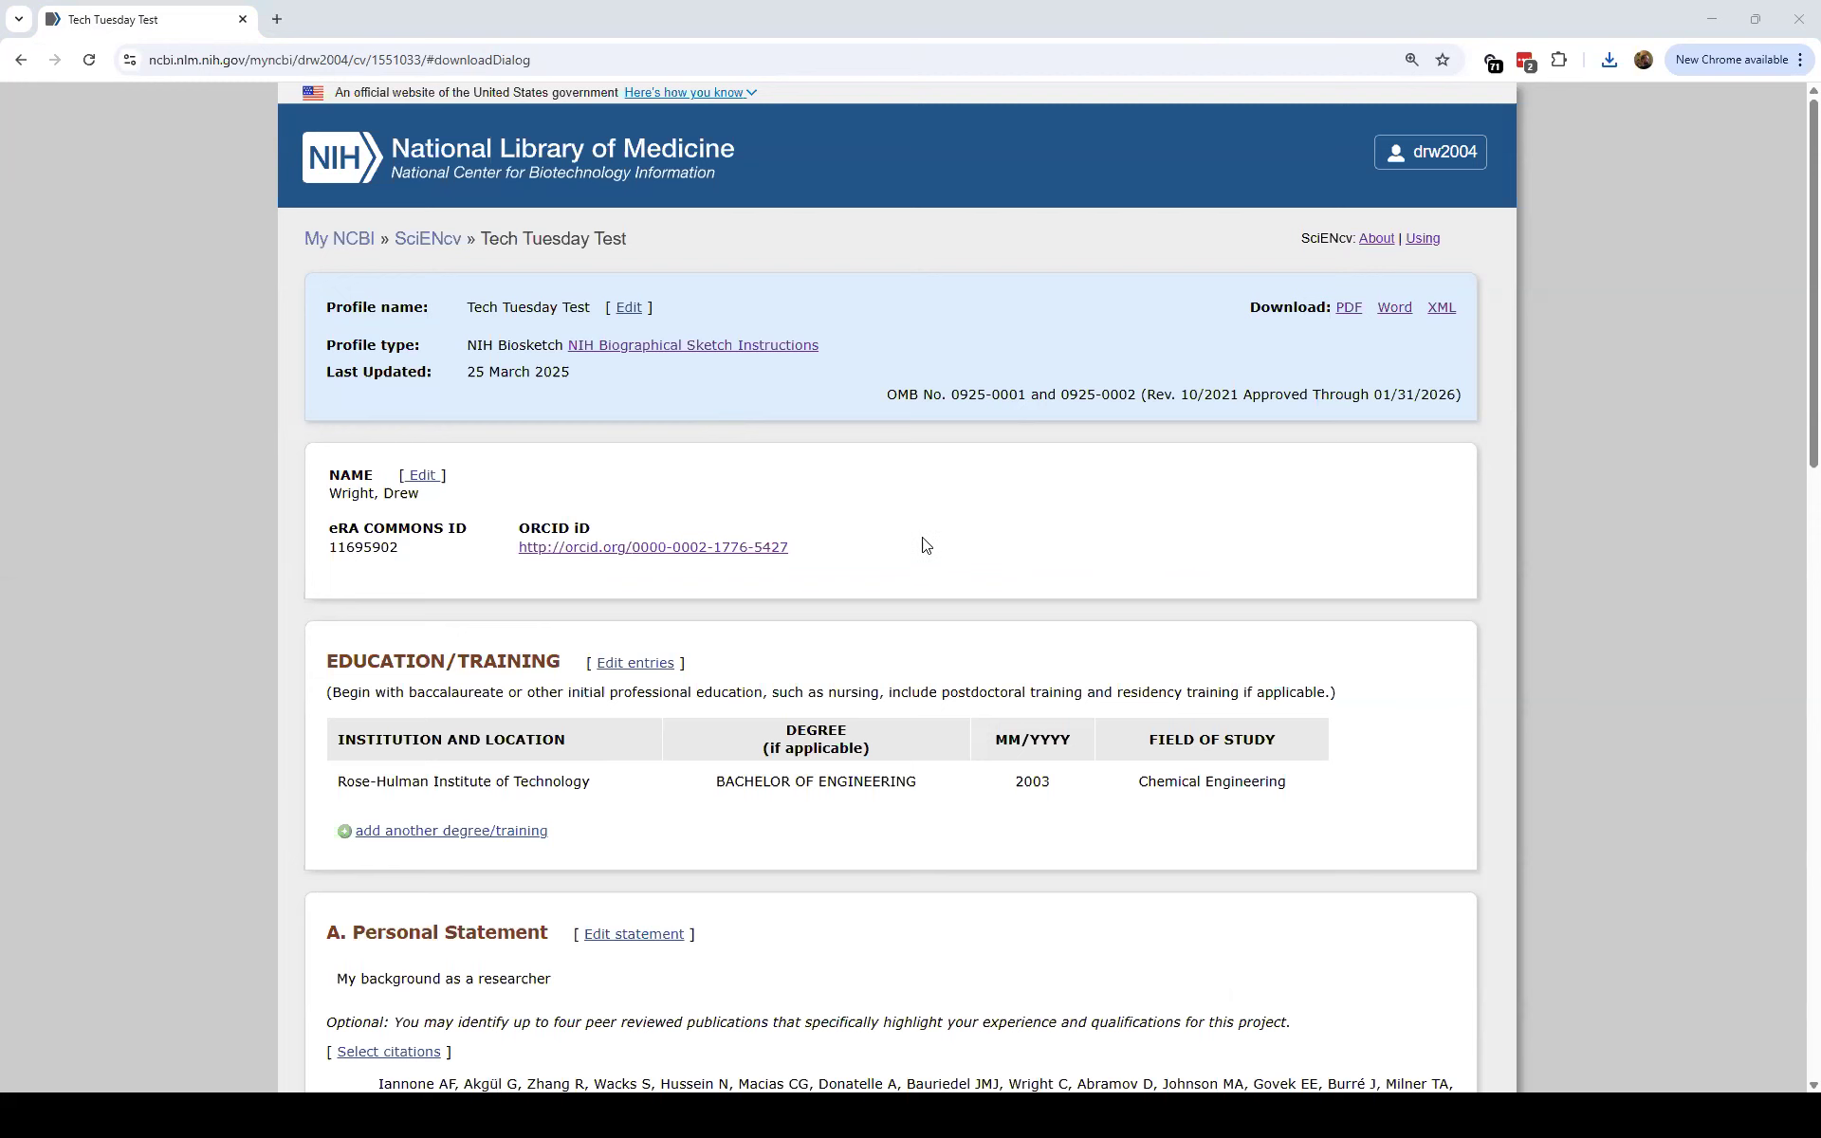
Open the citation selection for the personal statement and browse the My Bibliography entries sorted by publication date.
{"action": "scroll", "coordinate": [925, 543], "scroll_direction": "down", "scroll_amount": 1}
{"action": "scroll", "coordinate": [925, 543], "scroll_direction": "down", "scroll_amount": 2}
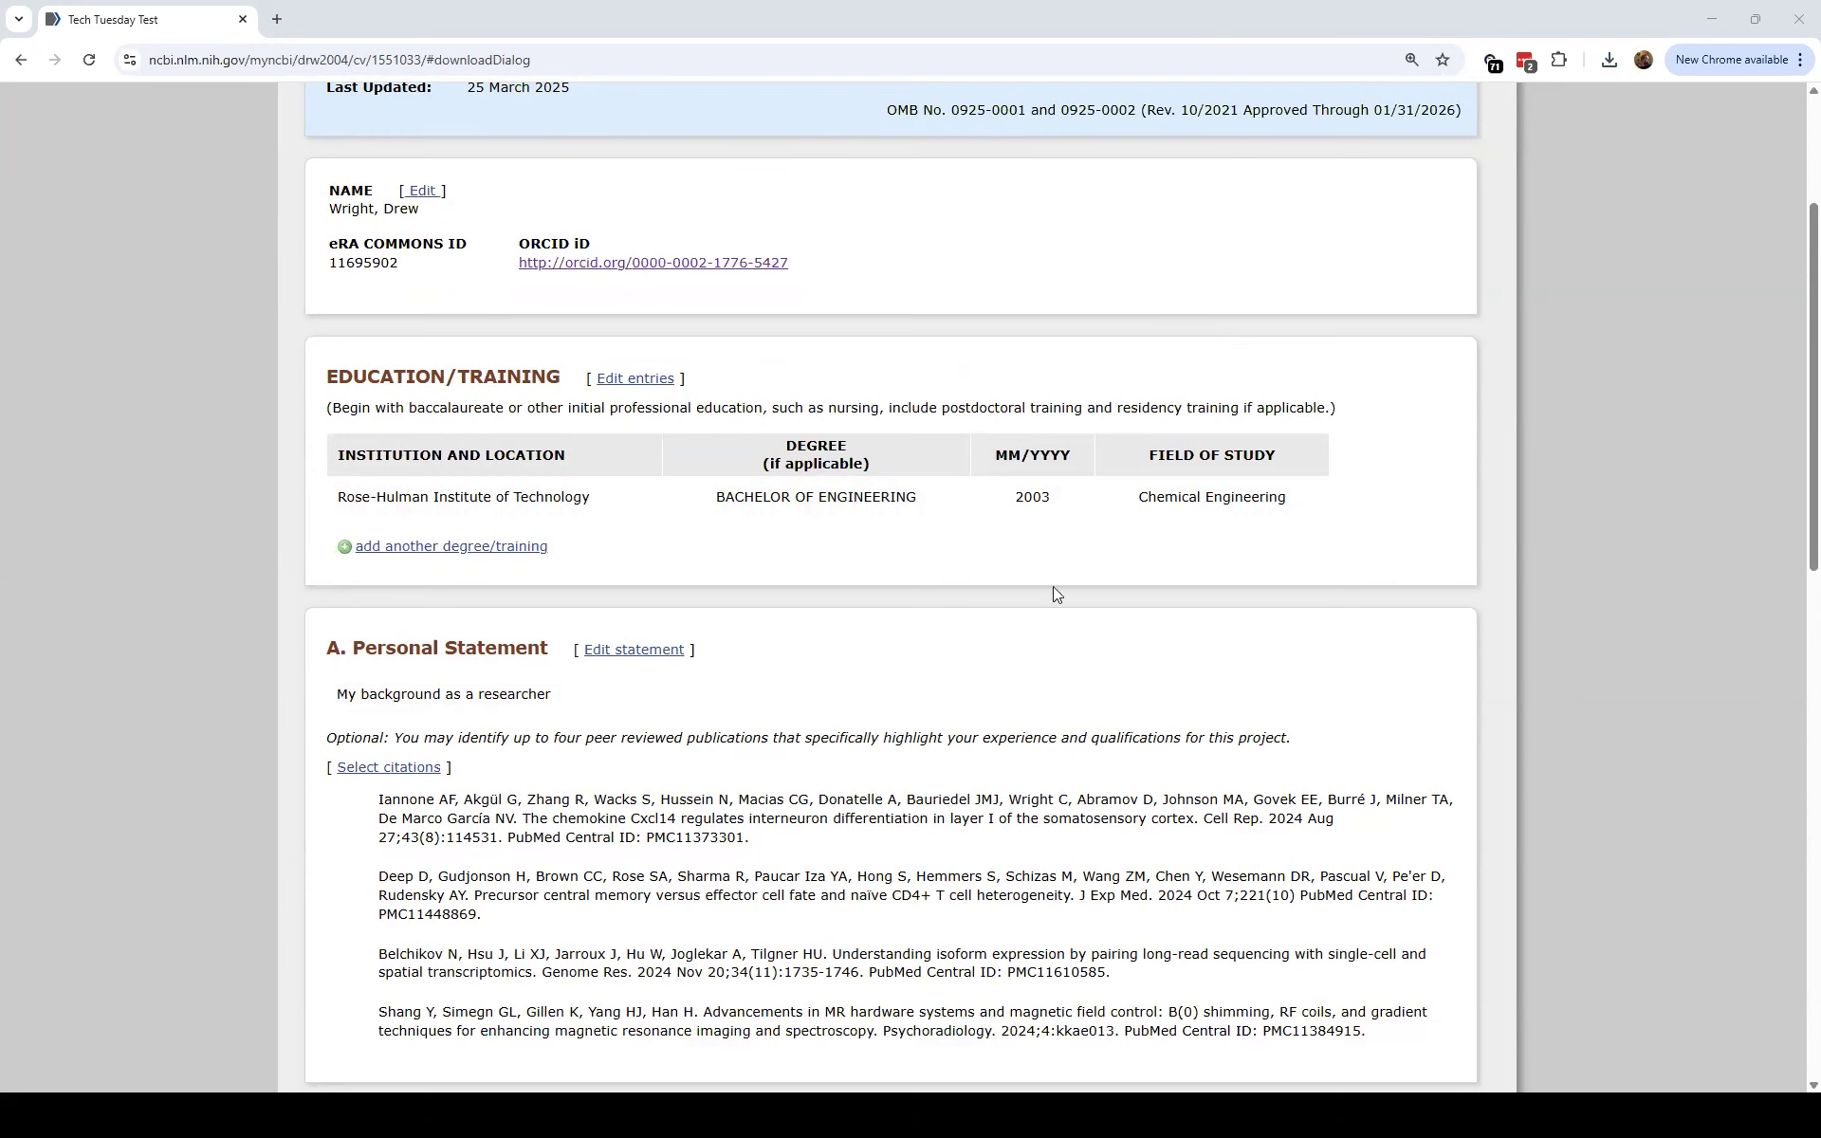
{"action": "scroll", "coordinate": [1034, 607], "scroll_direction": "down", "scroll_amount": 1}
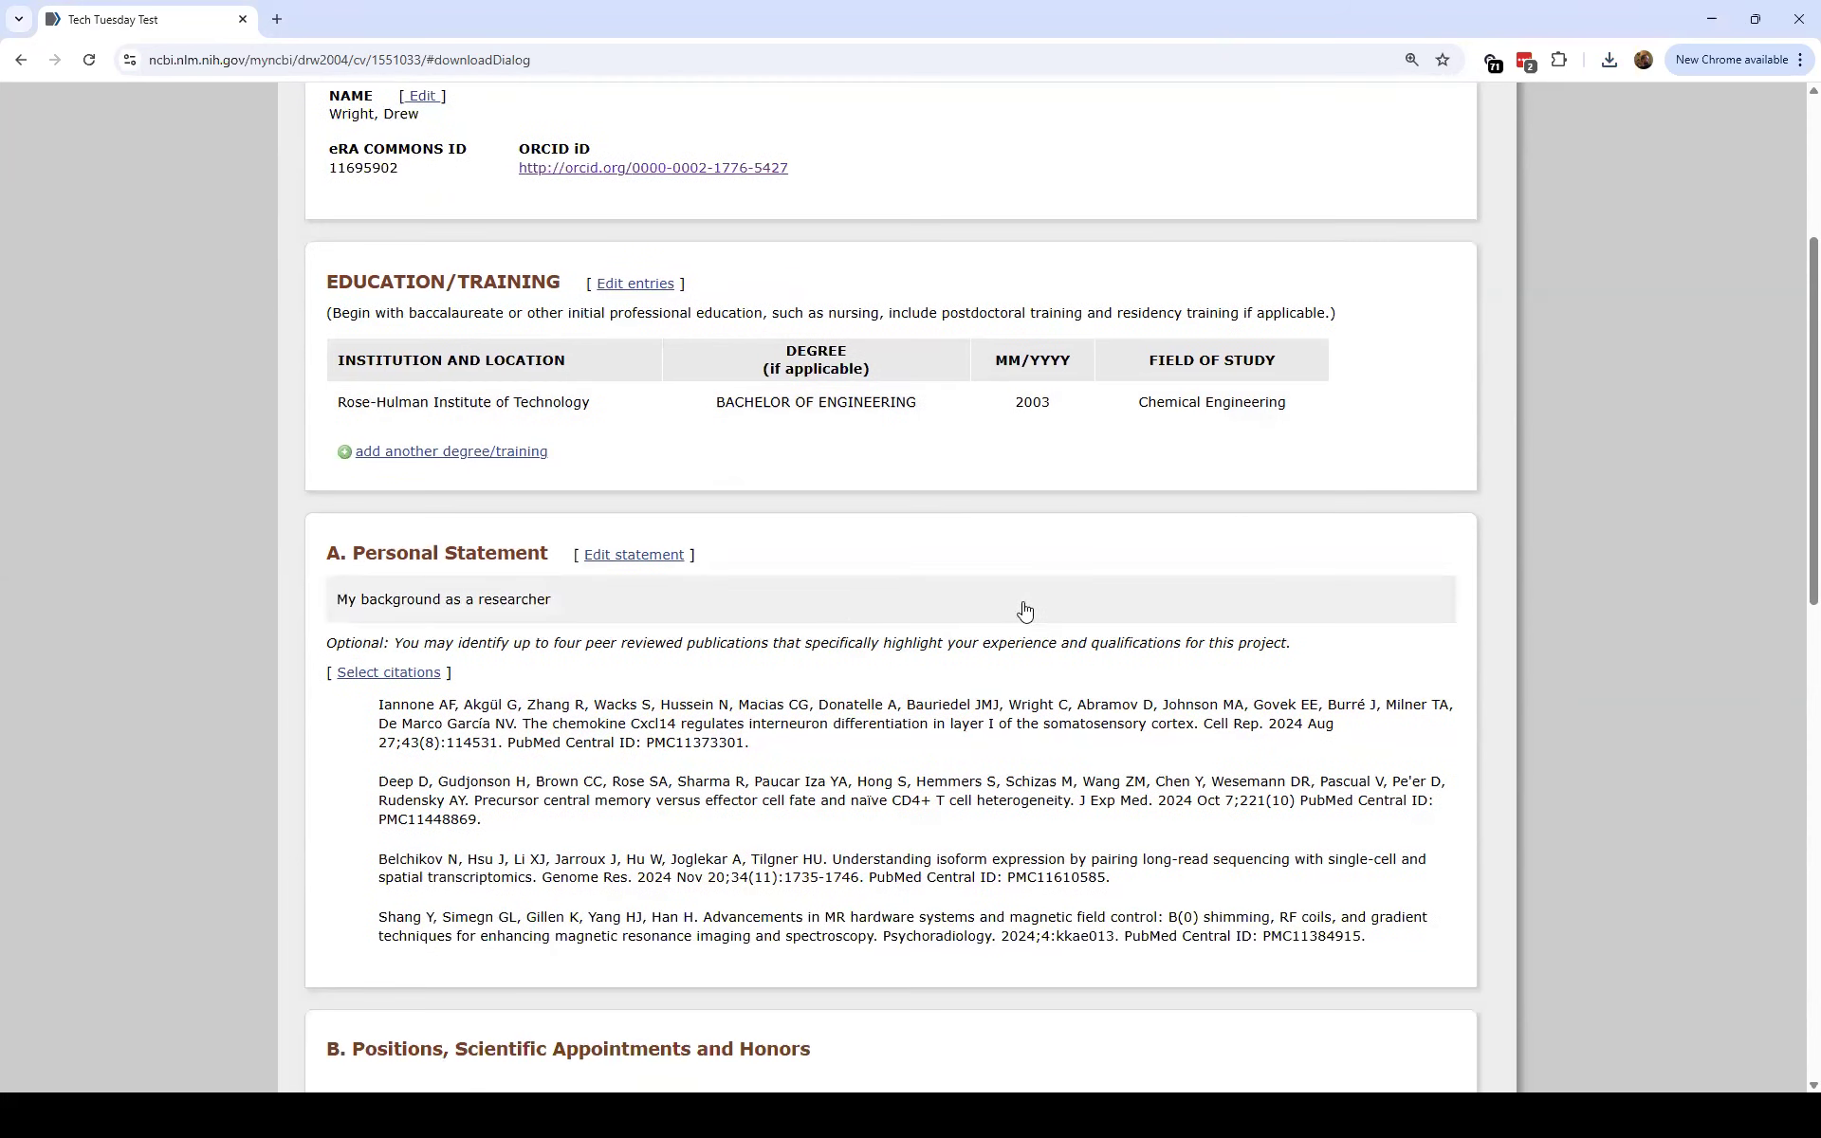
{"action": "left_click", "coordinate": [375, 675]}
{"action": "scroll", "coordinate": [527, 484], "scroll_direction": "down", "scroll_amount": 3}
{"action": "left_click", "coordinate": [528, 483]}
{"action": "scroll", "coordinate": [806, 621], "scroll_direction": "down", "scroll_amount": 2}
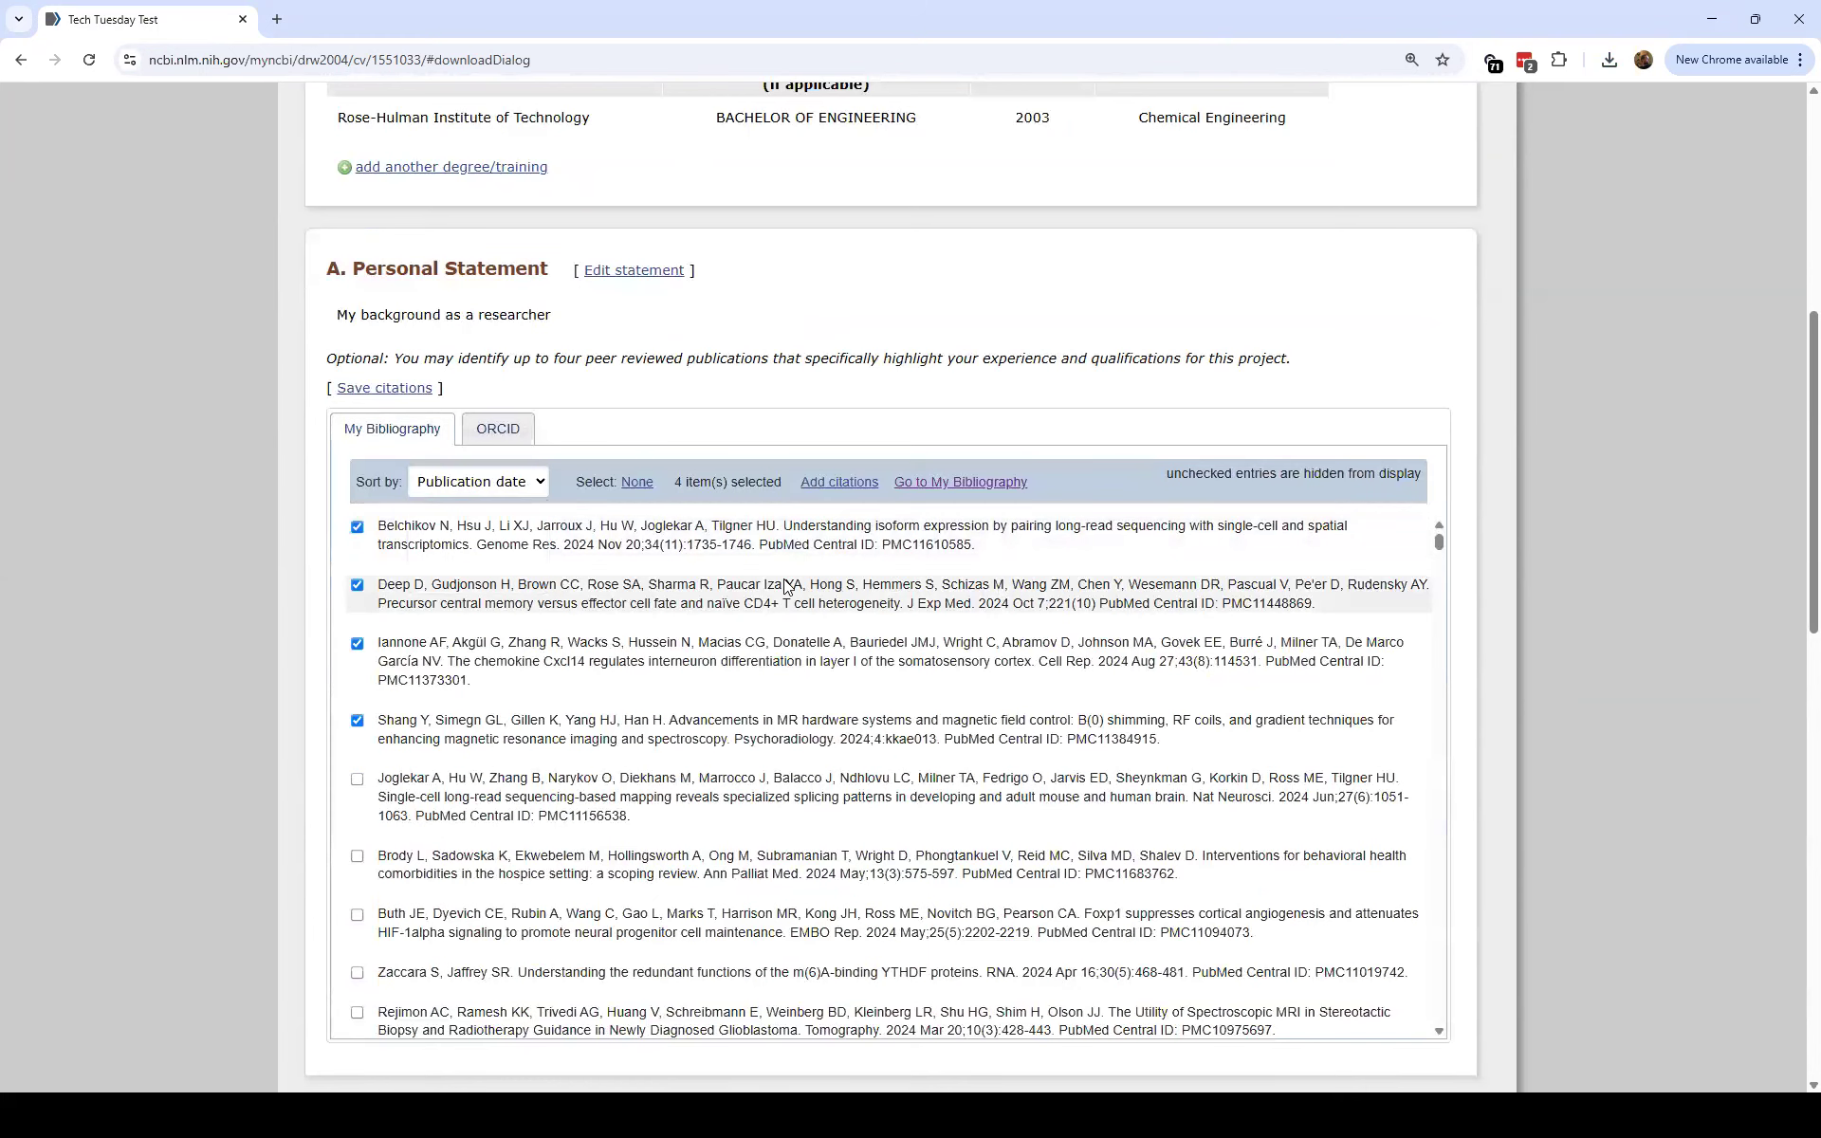
{"action": "scroll", "coordinate": [412, 622], "scroll_direction": "down", "scroll_amount": 1}
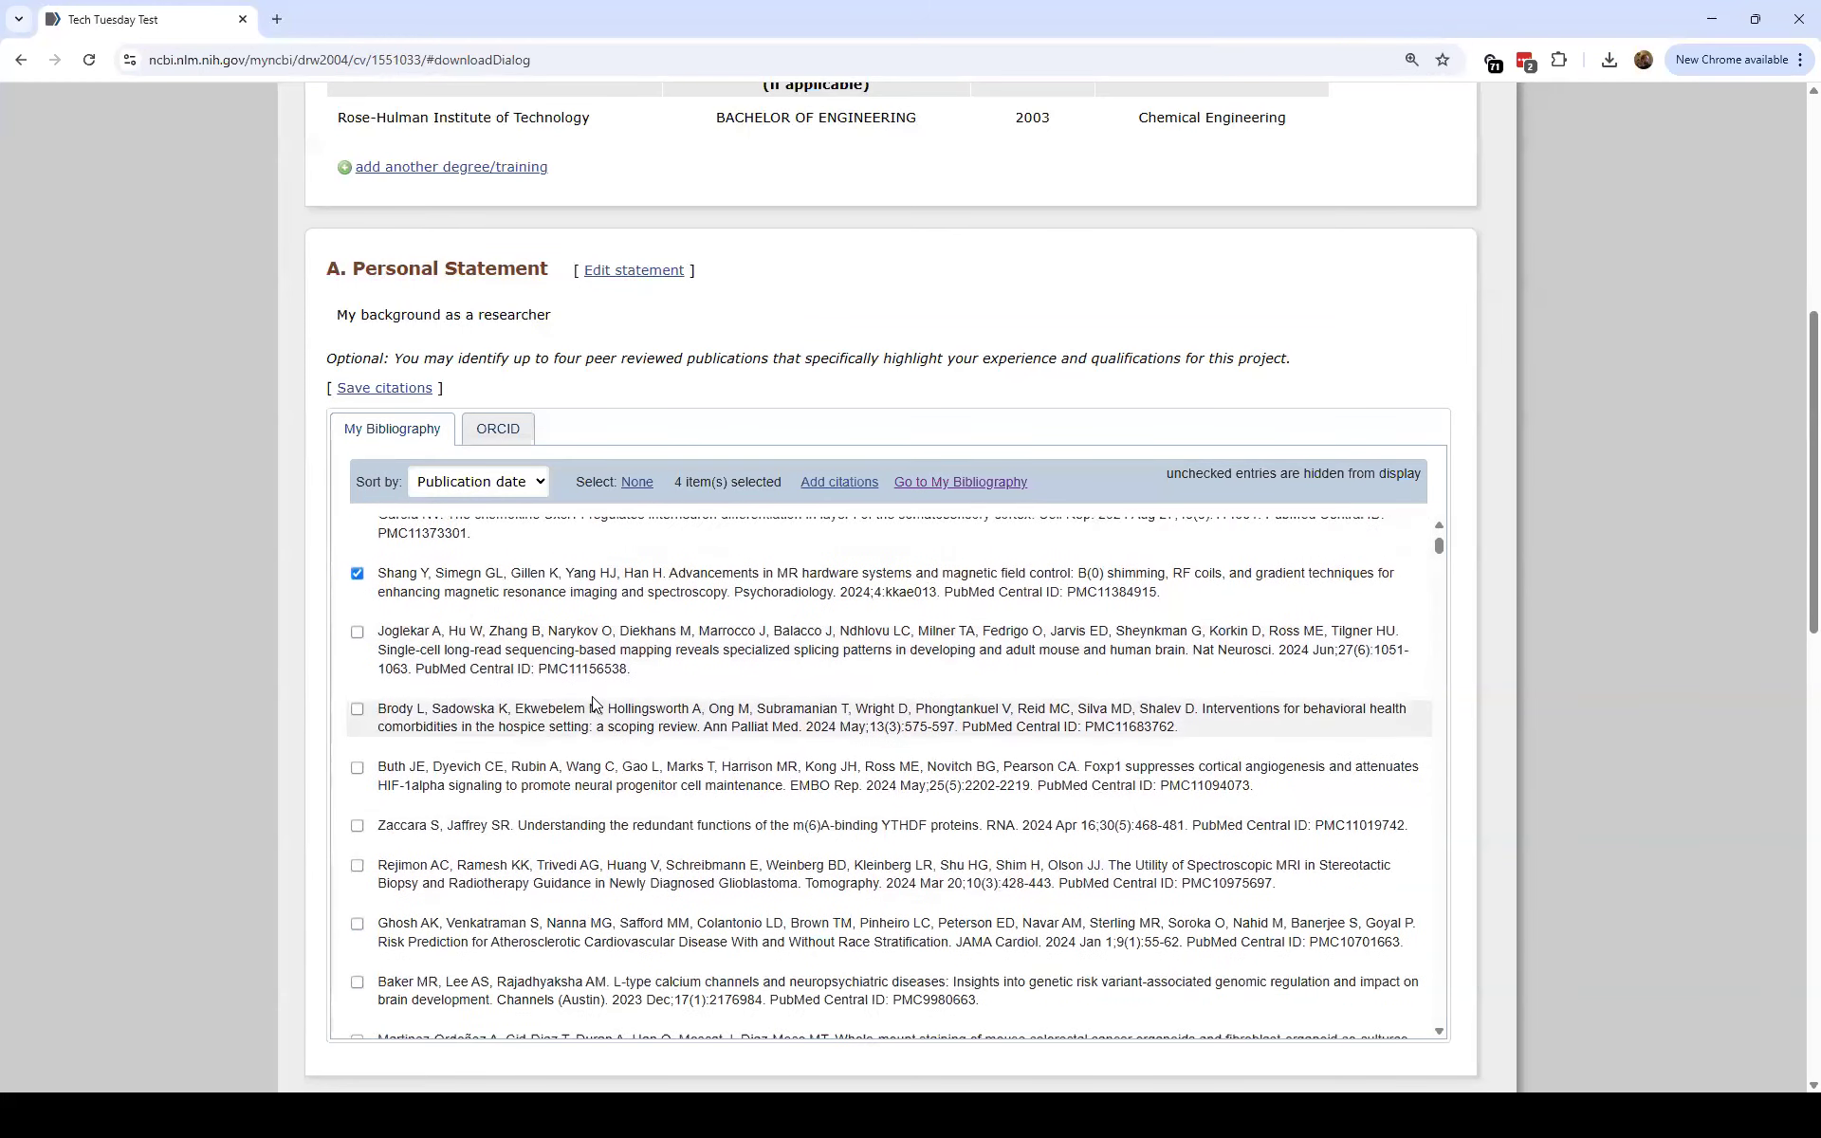
{"action": "scroll", "coordinate": [628, 656], "scroll_direction": "up", "scroll_amount": 1}
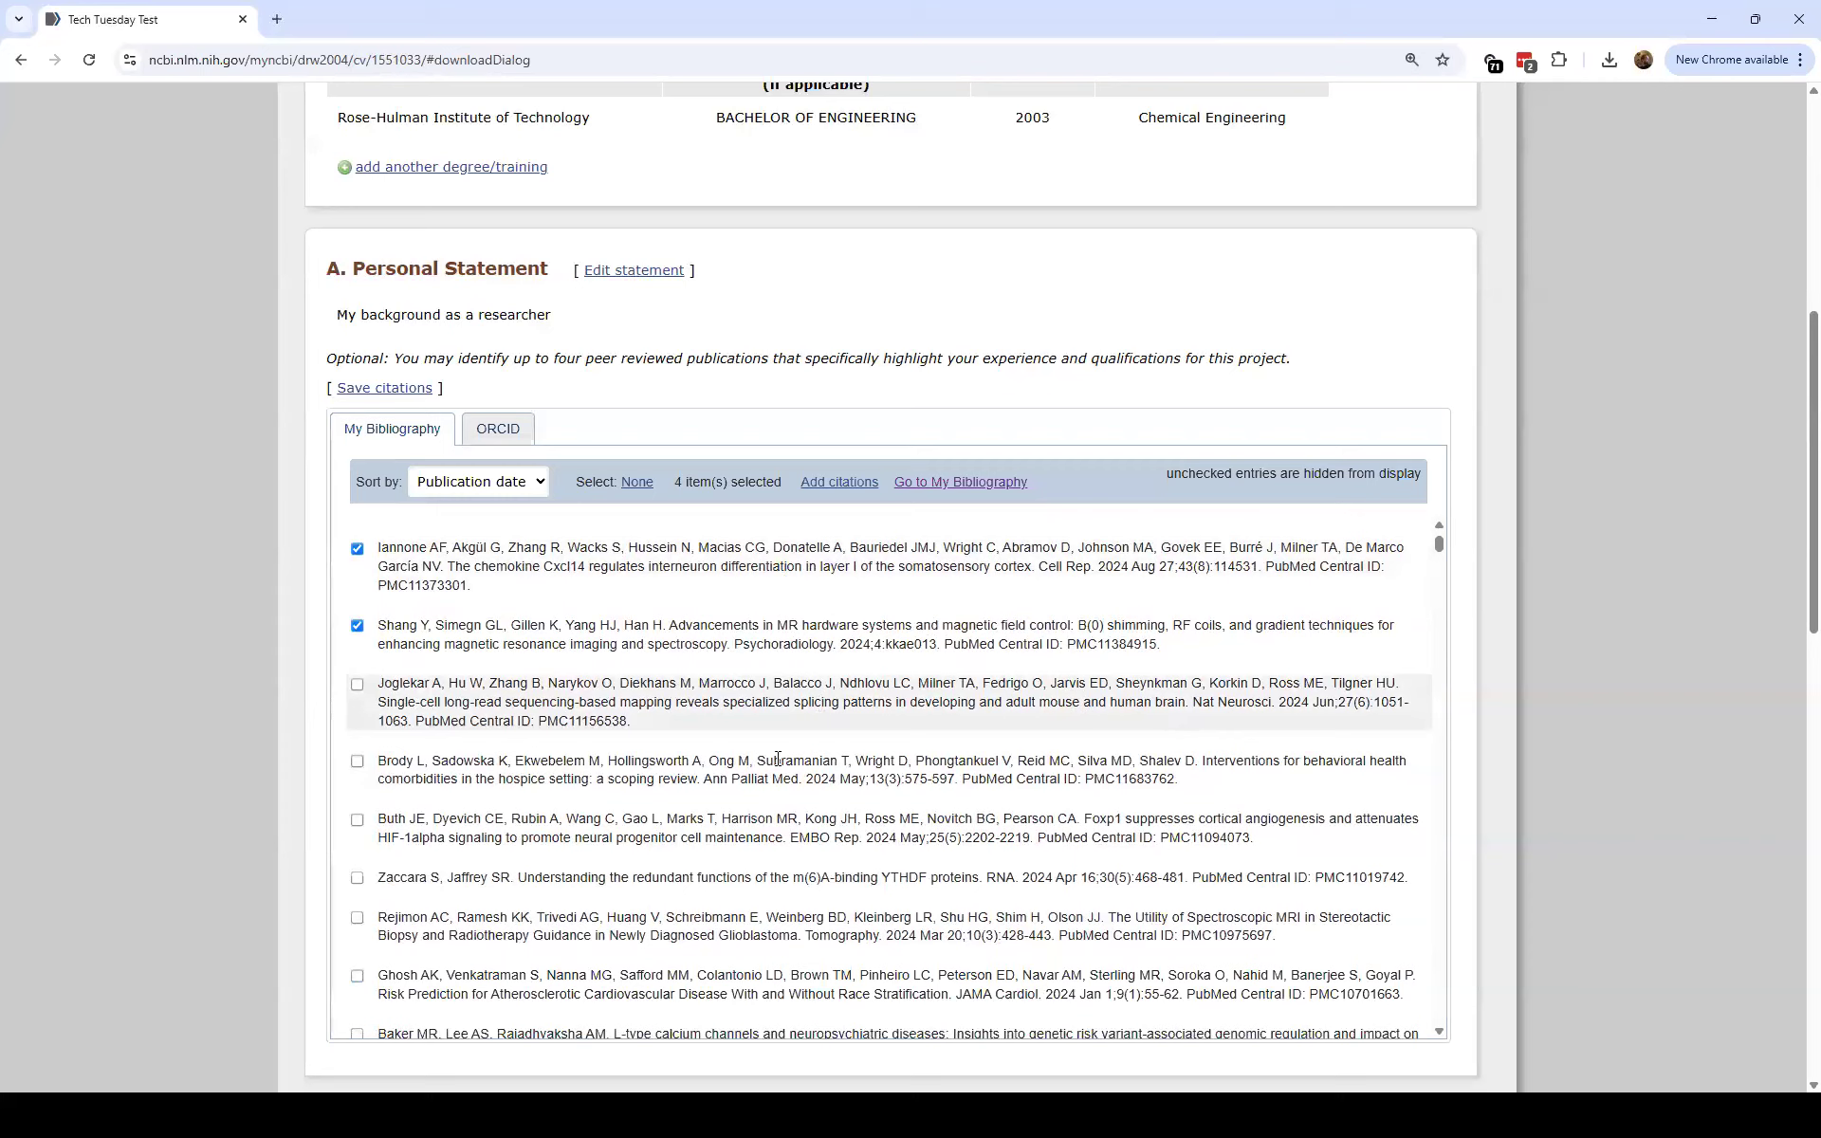
{"action": "scroll", "coordinate": [1037, 780], "scroll_direction": "down", "scroll_amount": 5}
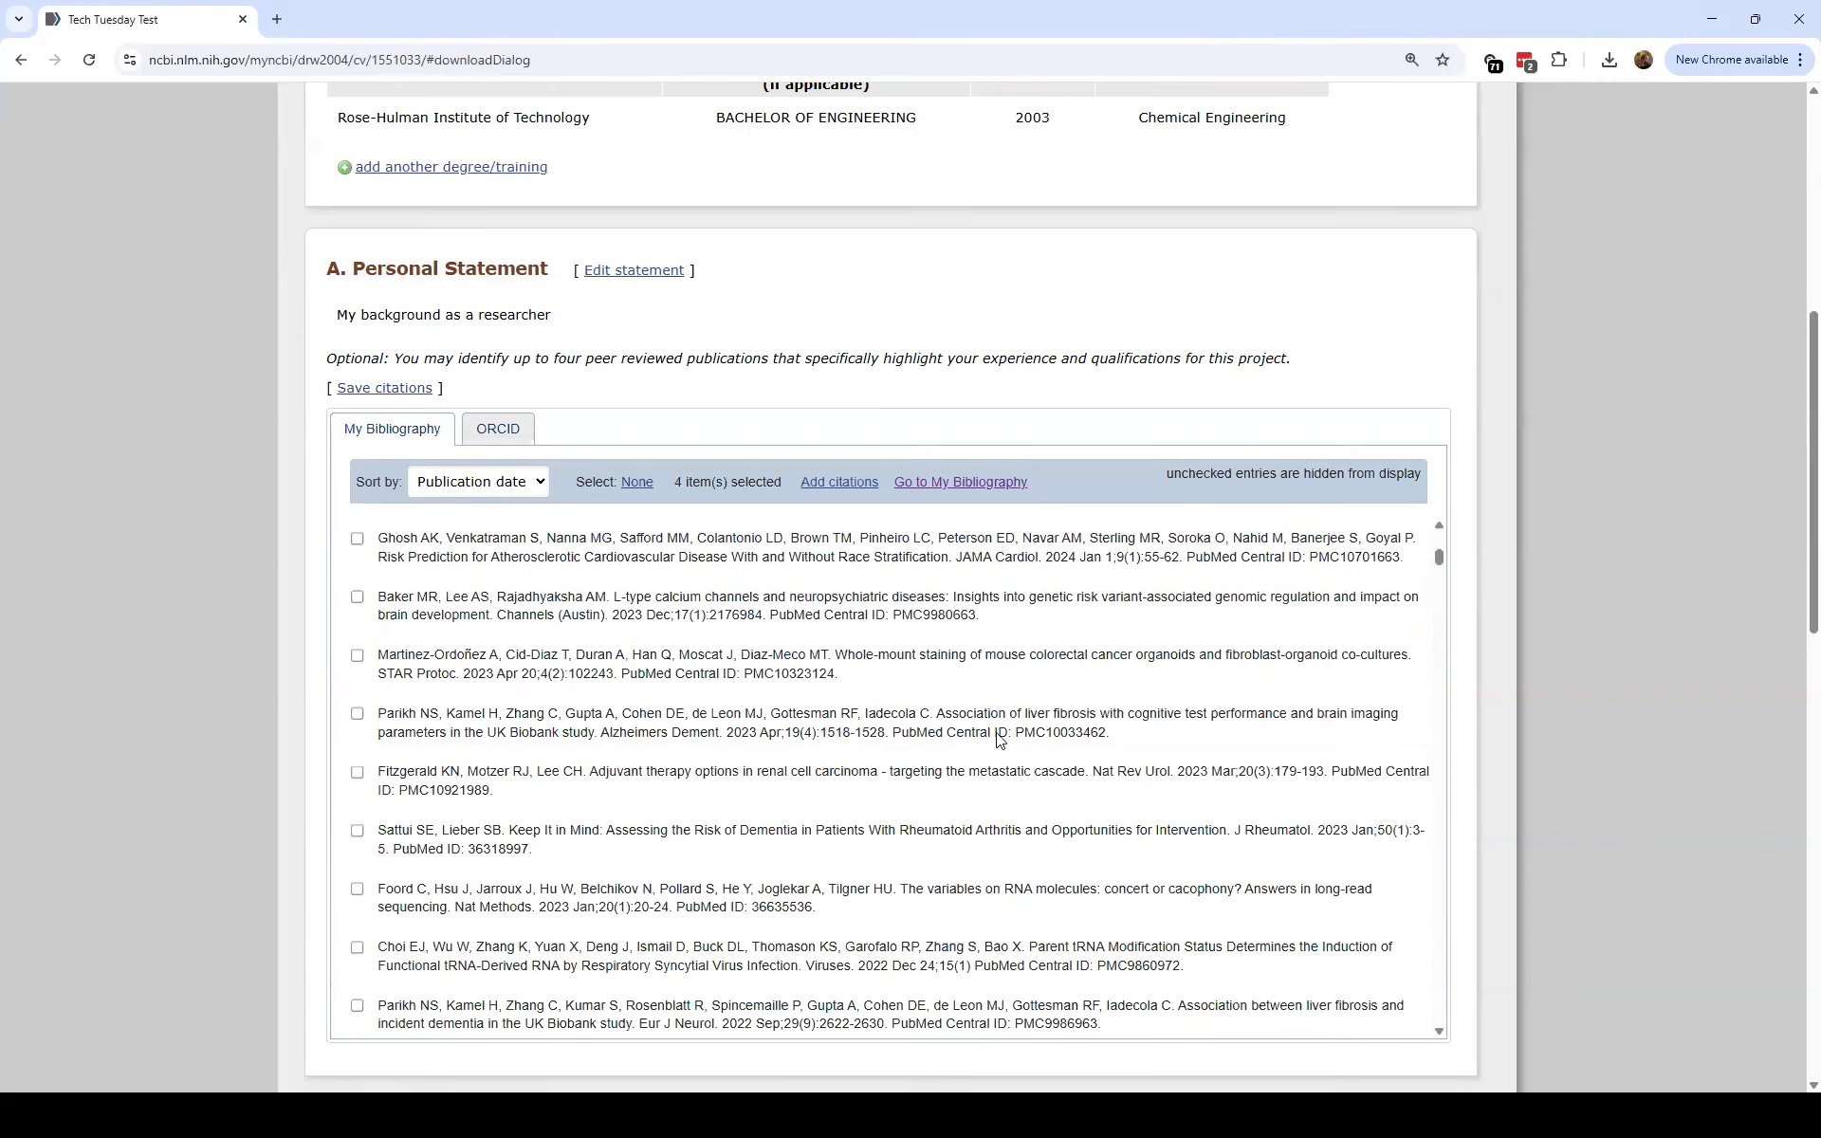
{"action": "scroll", "coordinate": [1091, 773], "scroll_direction": "down", "scroll_amount": 3}
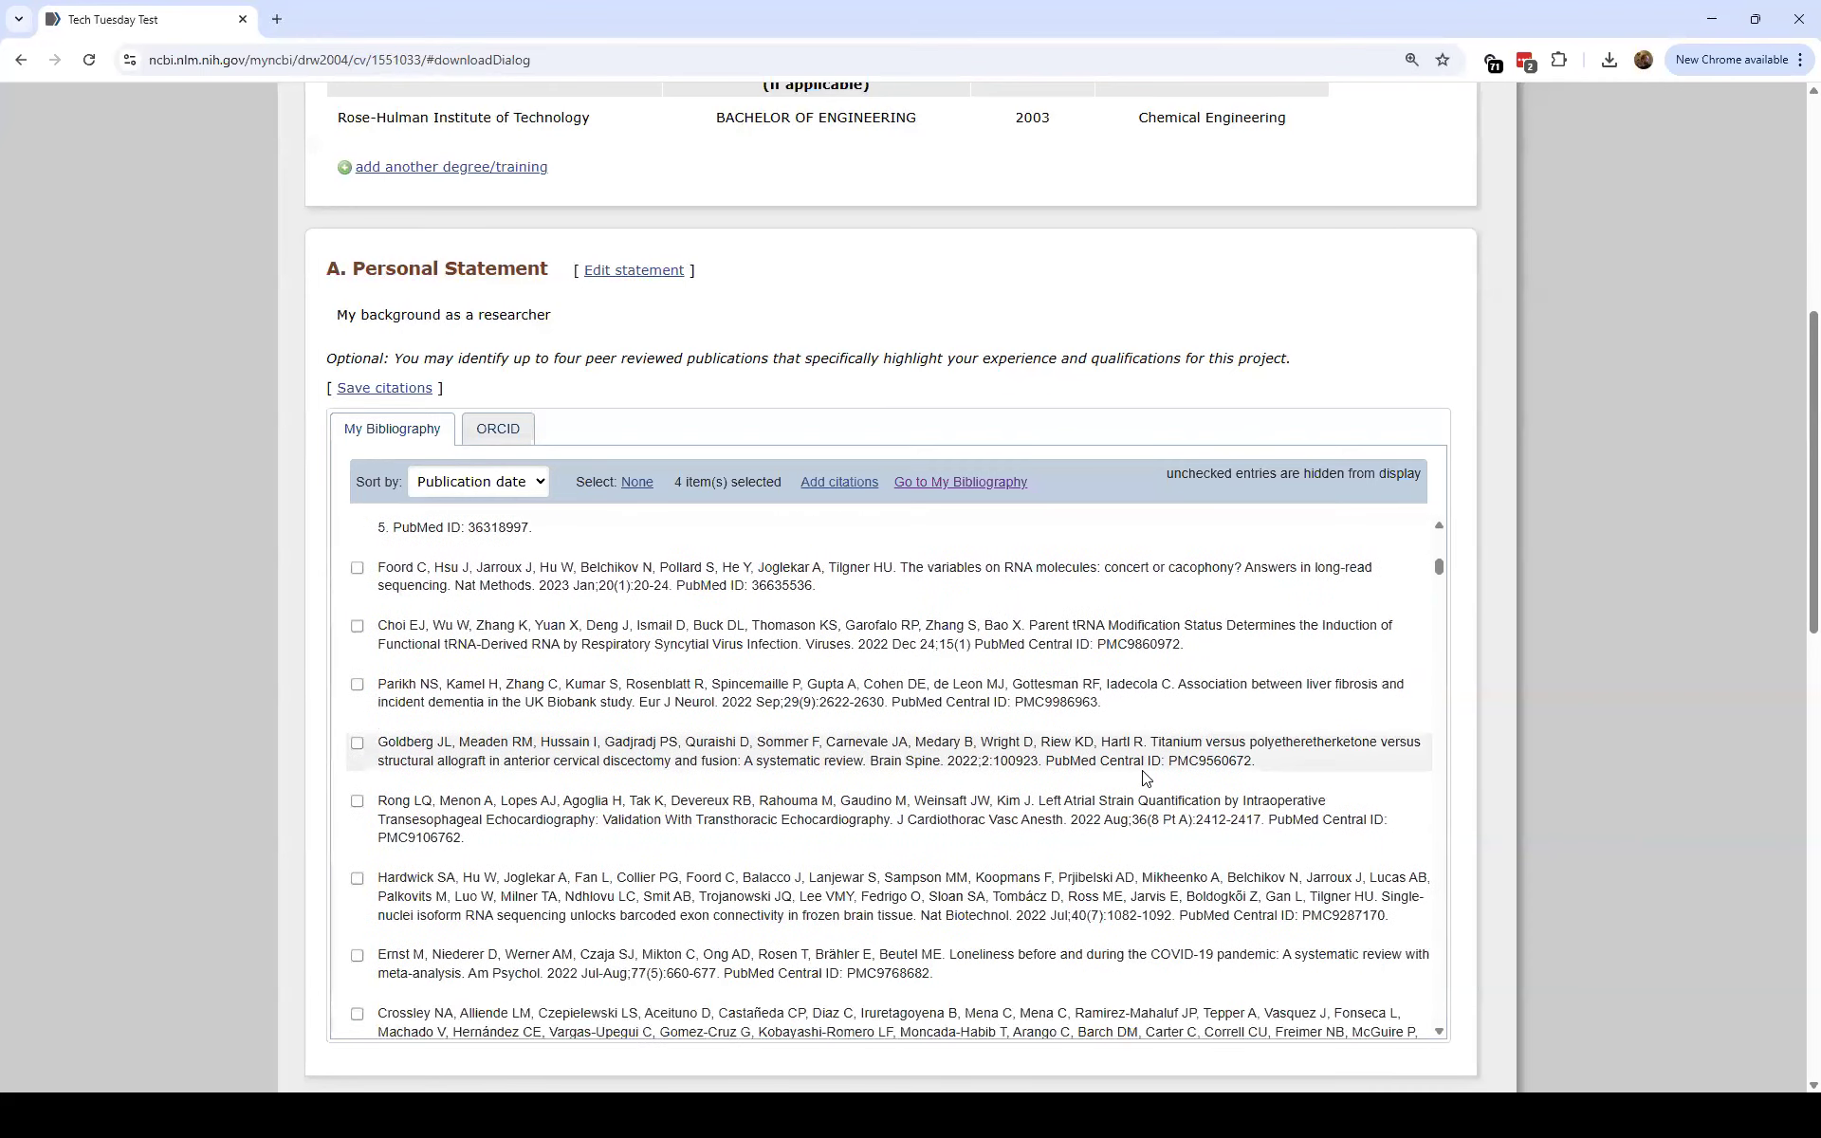
Copy the PubMed Central ID PMC9560672 from its citation and use it to find that entry on the page.
{"action": "double_click", "coordinate": [1209, 761]}
{"action": "key", "text": "ctrl+c"}
{"action": "scroll", "coordinate": [915, 677], "scroll_direction": "up", "scroll_amount": 6}
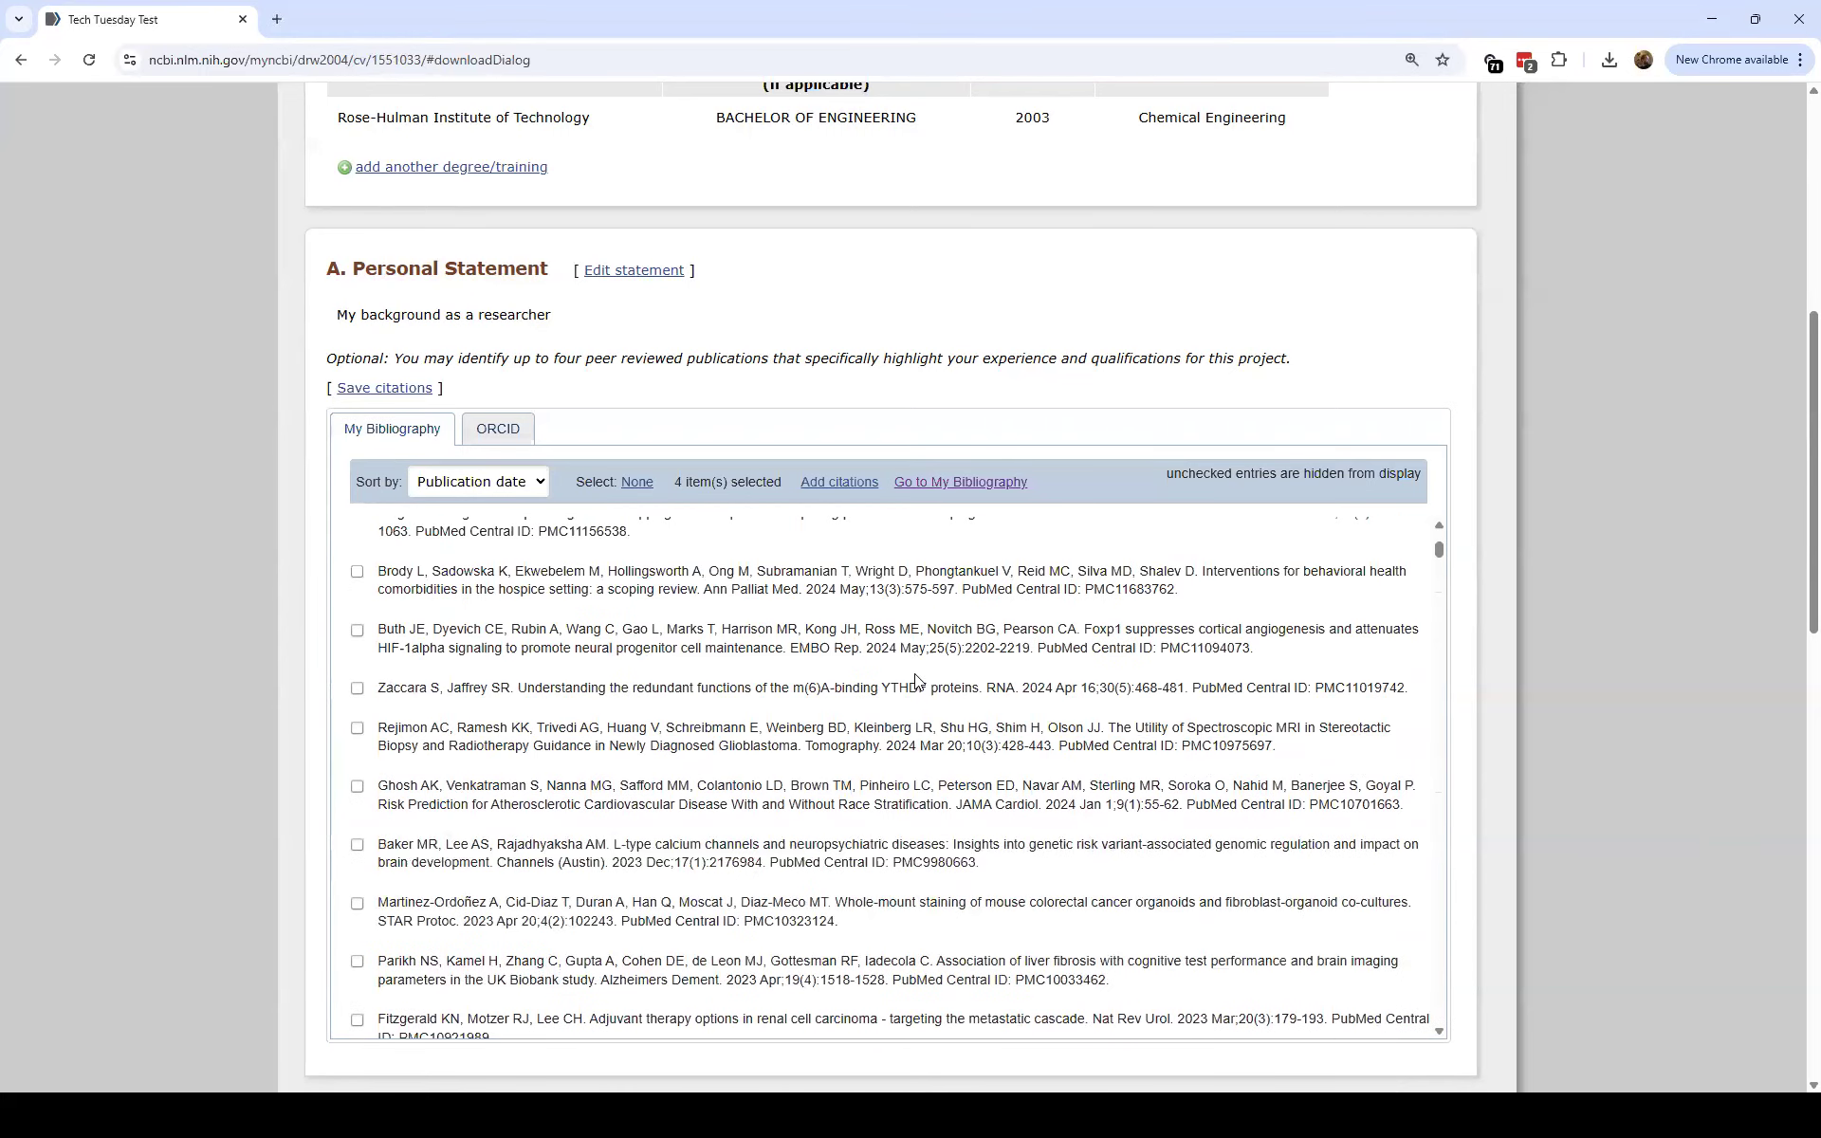
{"action": "scroll", "coordinate": [915, 678], "scroll_direction": "up", "scroll_amount": 3}
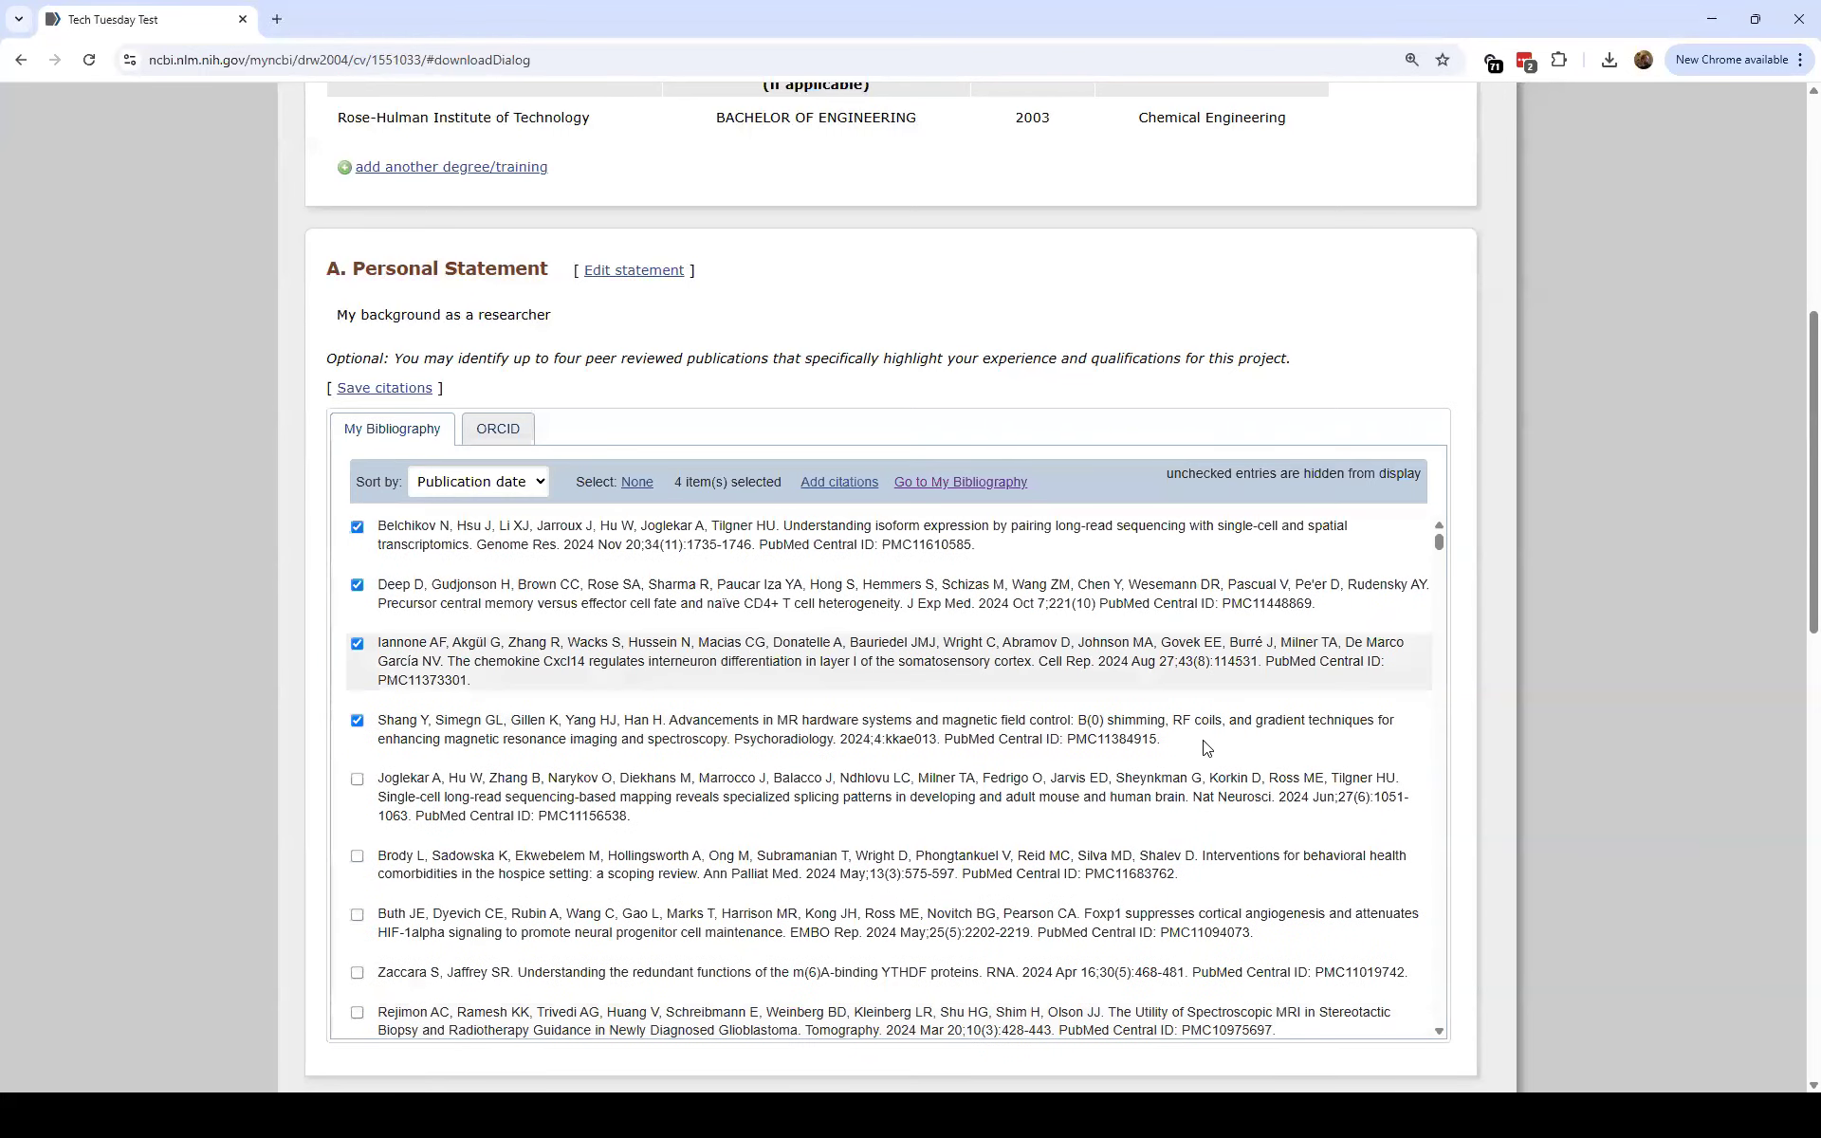
{"action": "key", "text": "ctrl+f"}
{"action": "key", "text": "ctrl+v"}
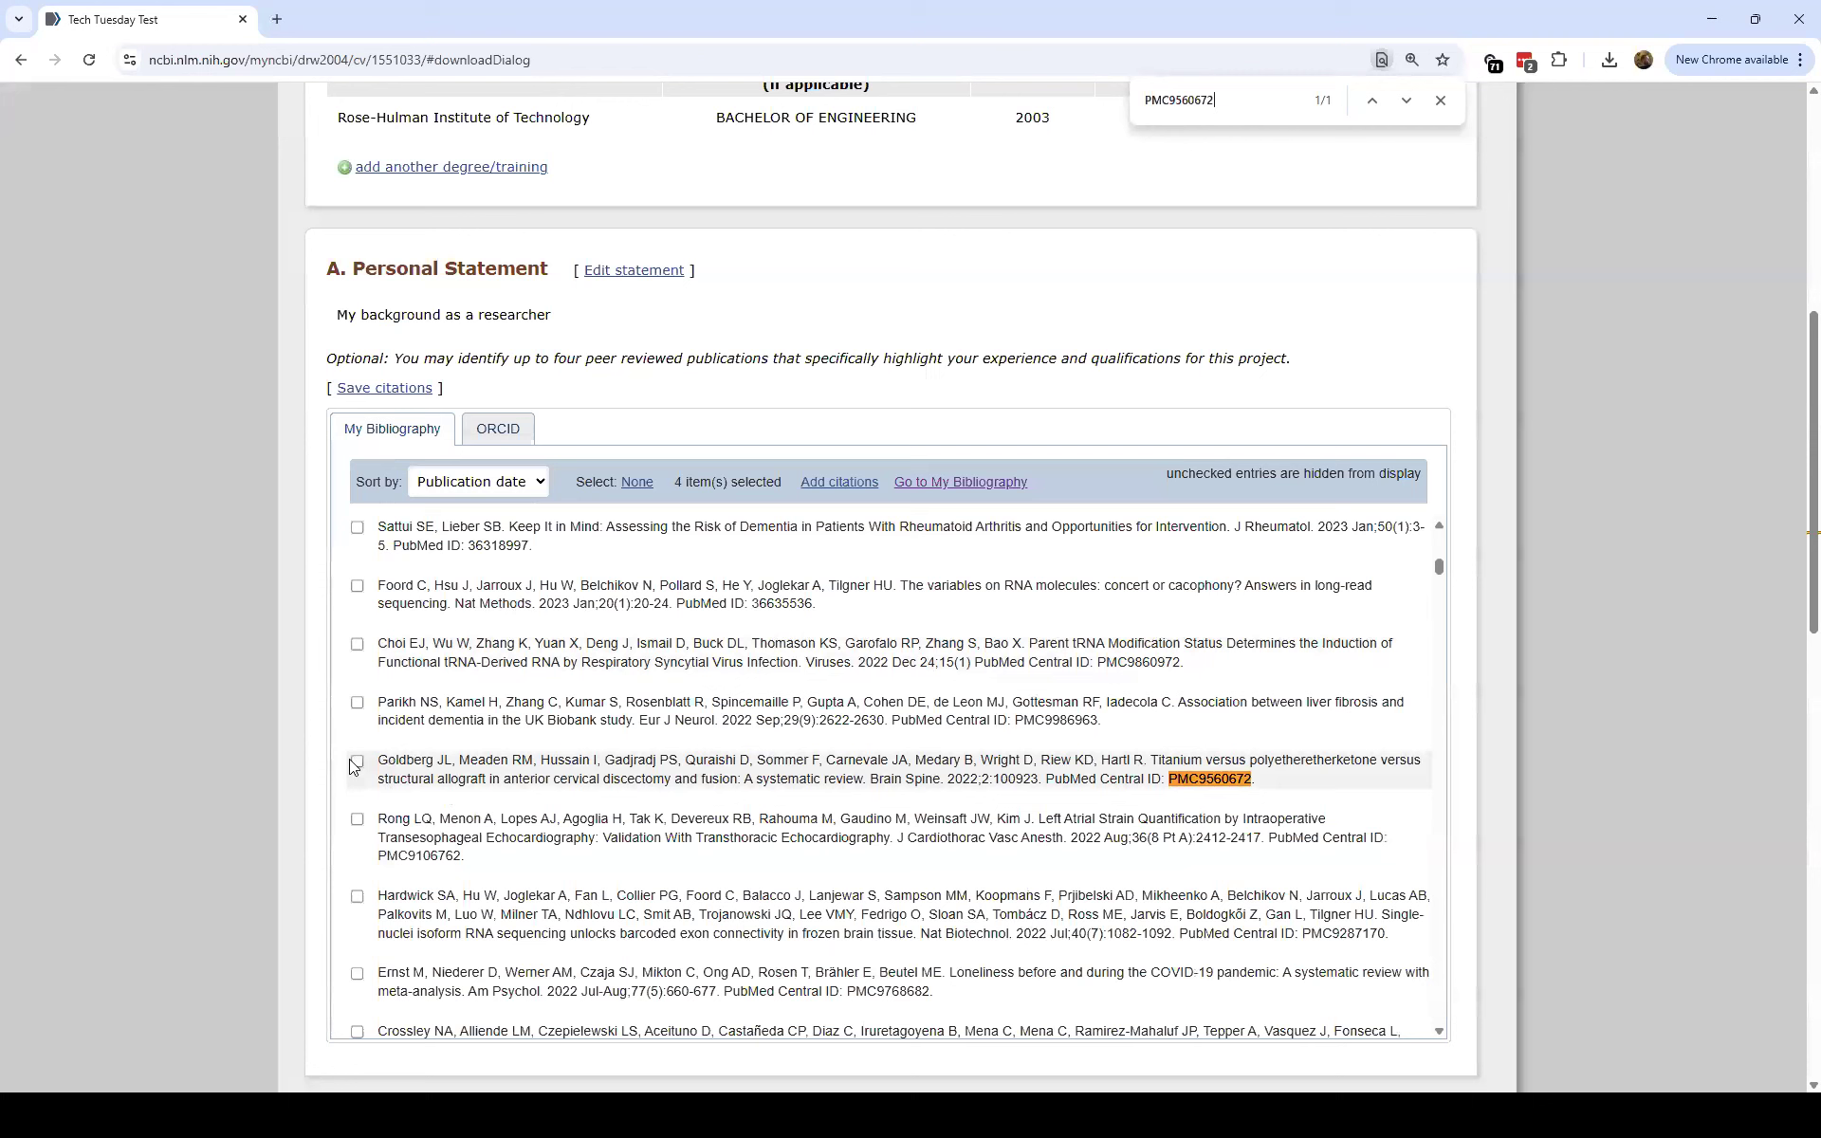
View the tool for adding PubMed citations to My Bibliography, and close it and the page search without adding anything.
{"action": "left_click", "coordinate": [865, 488]}
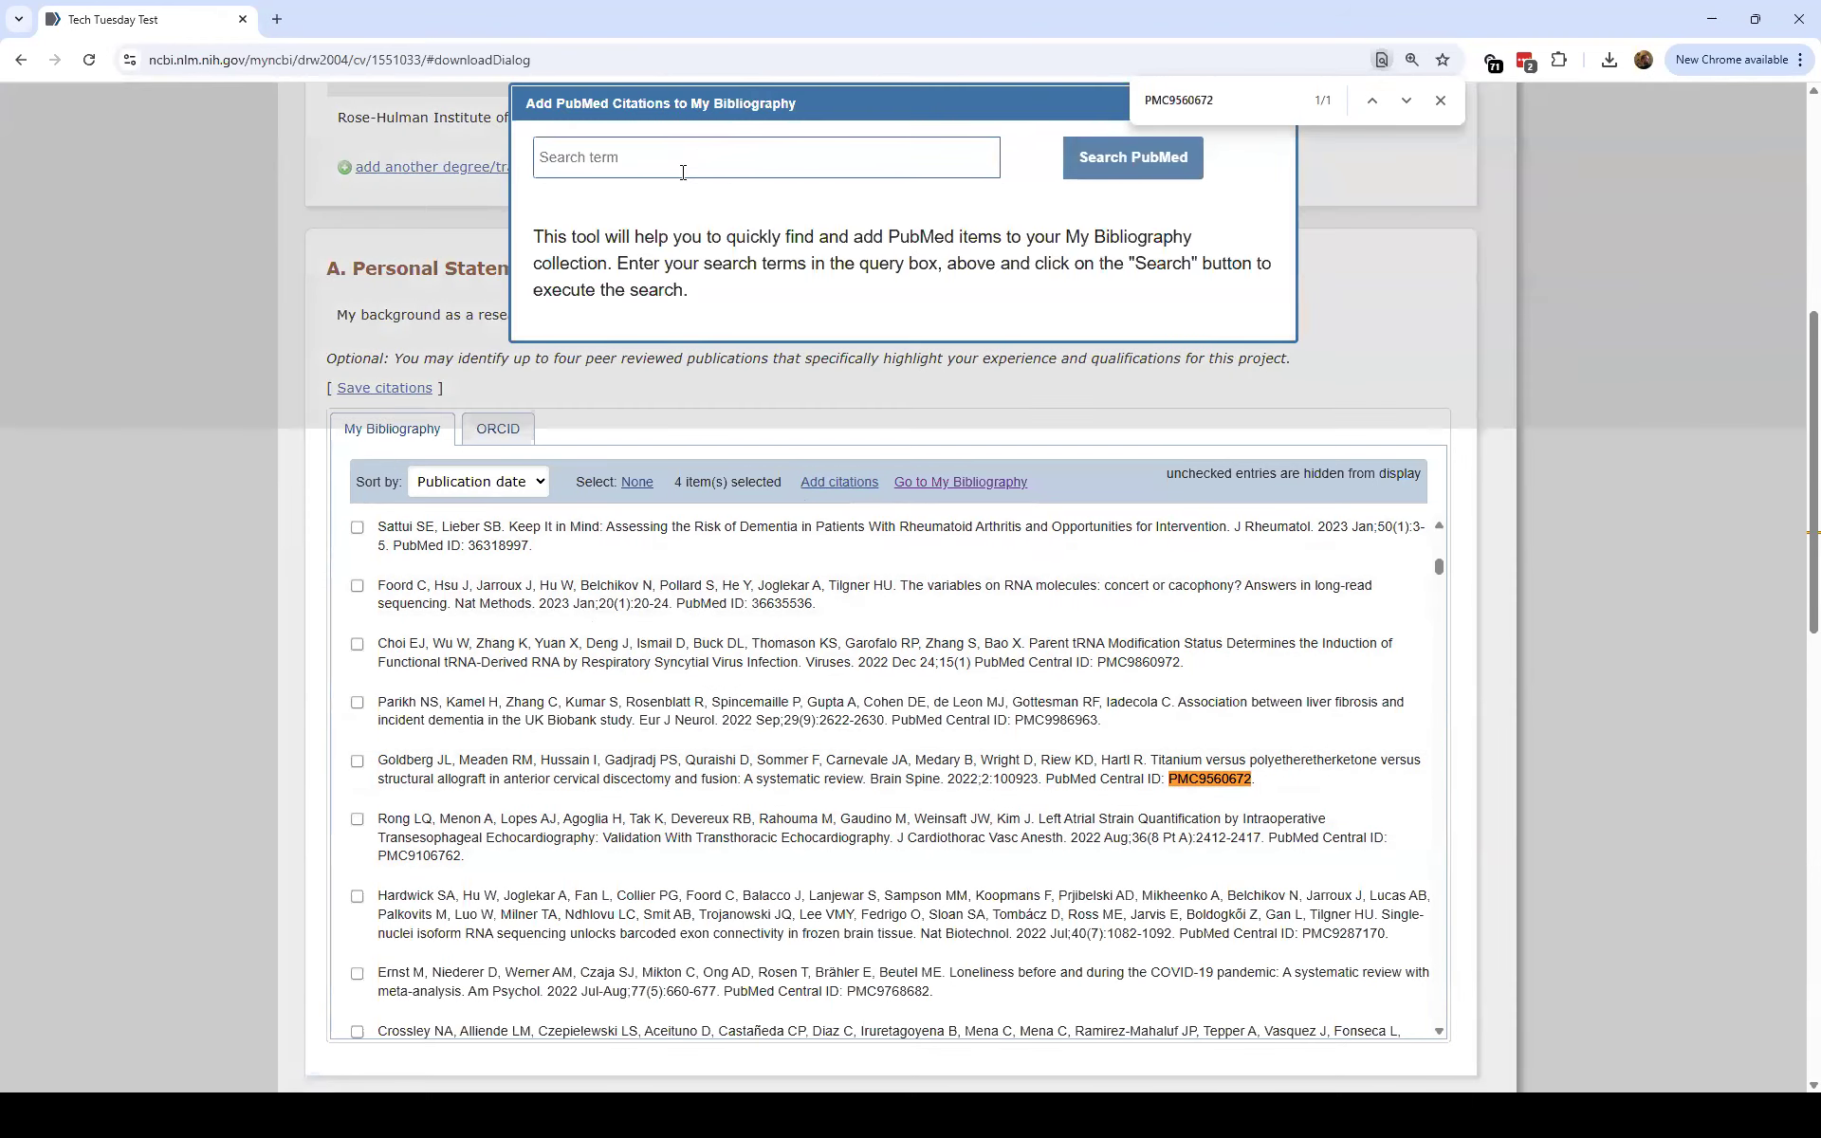
{"action": "left_click", "coordinate": [687, 152]}
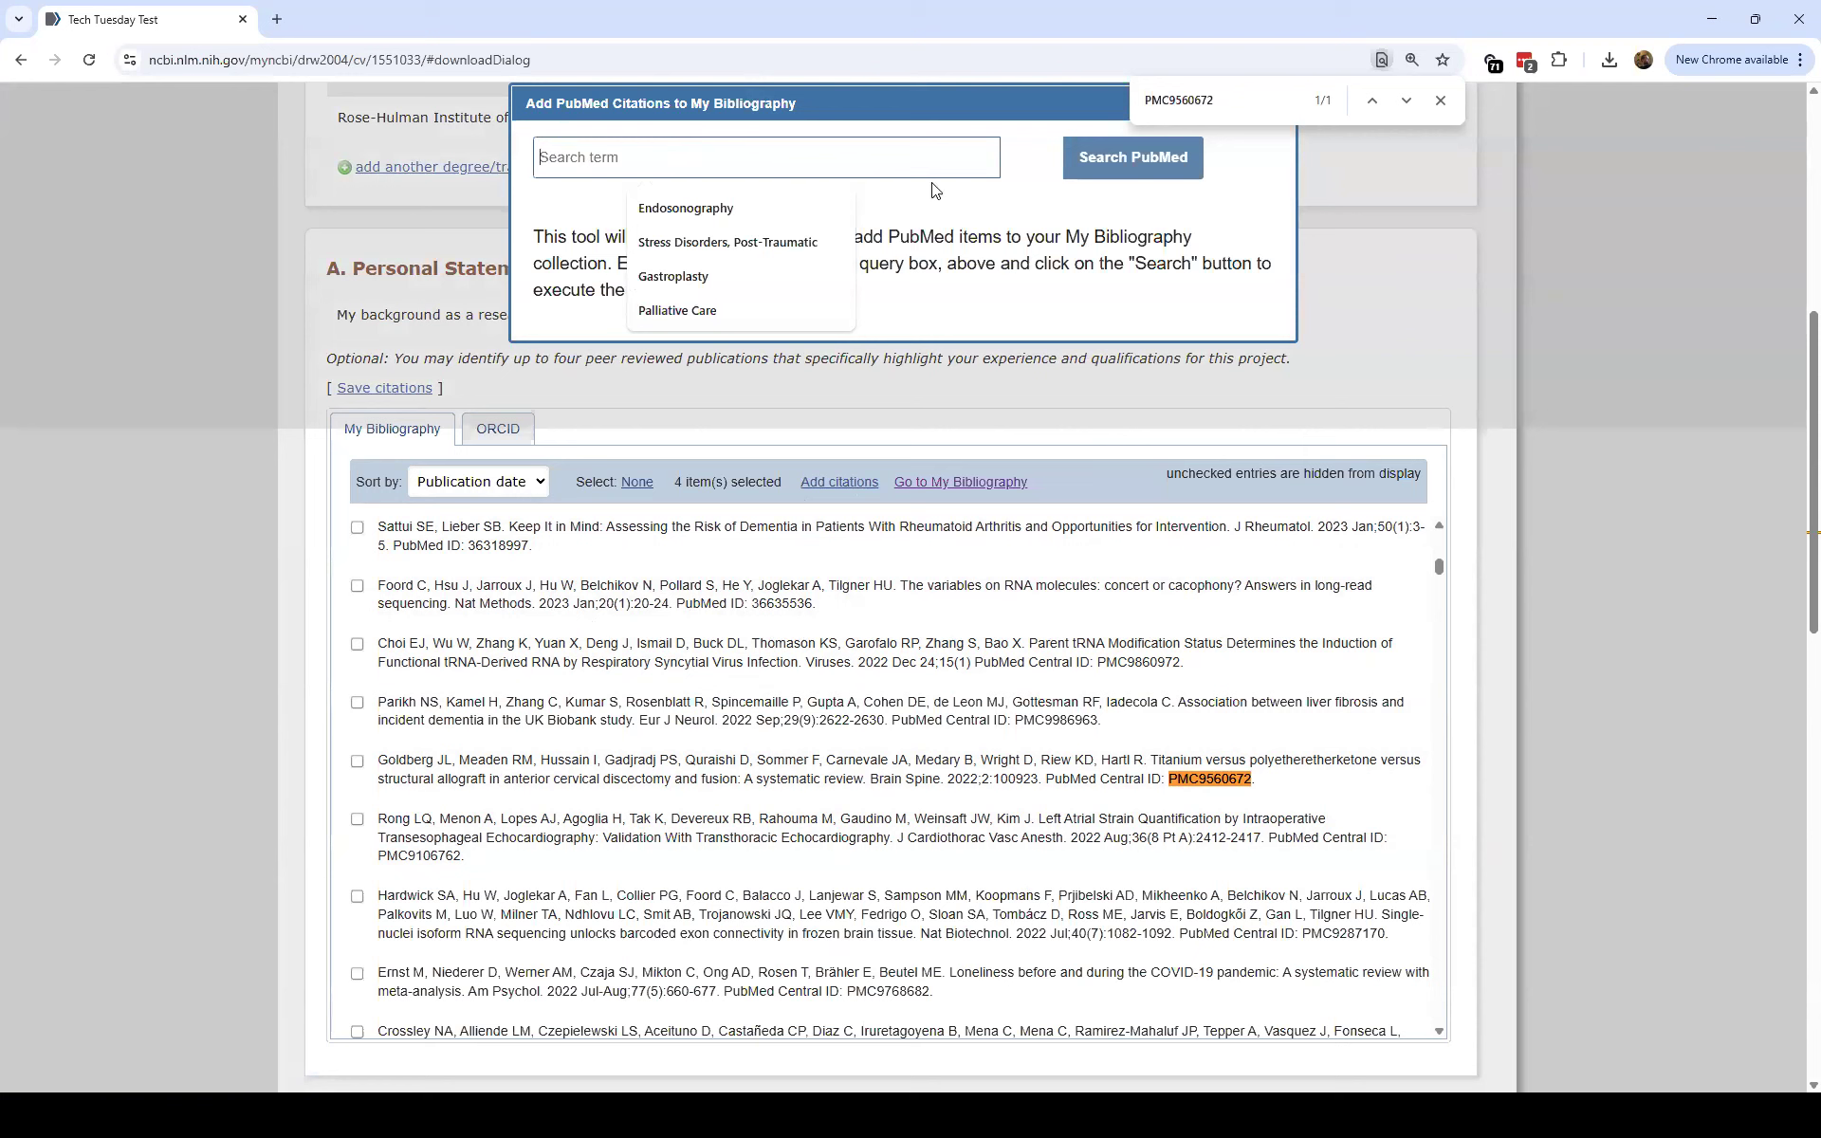
{"action": "left_click", "coordinate": [1441, 100]}
{"action": "left_click", "coordinate": [1274, 112]}
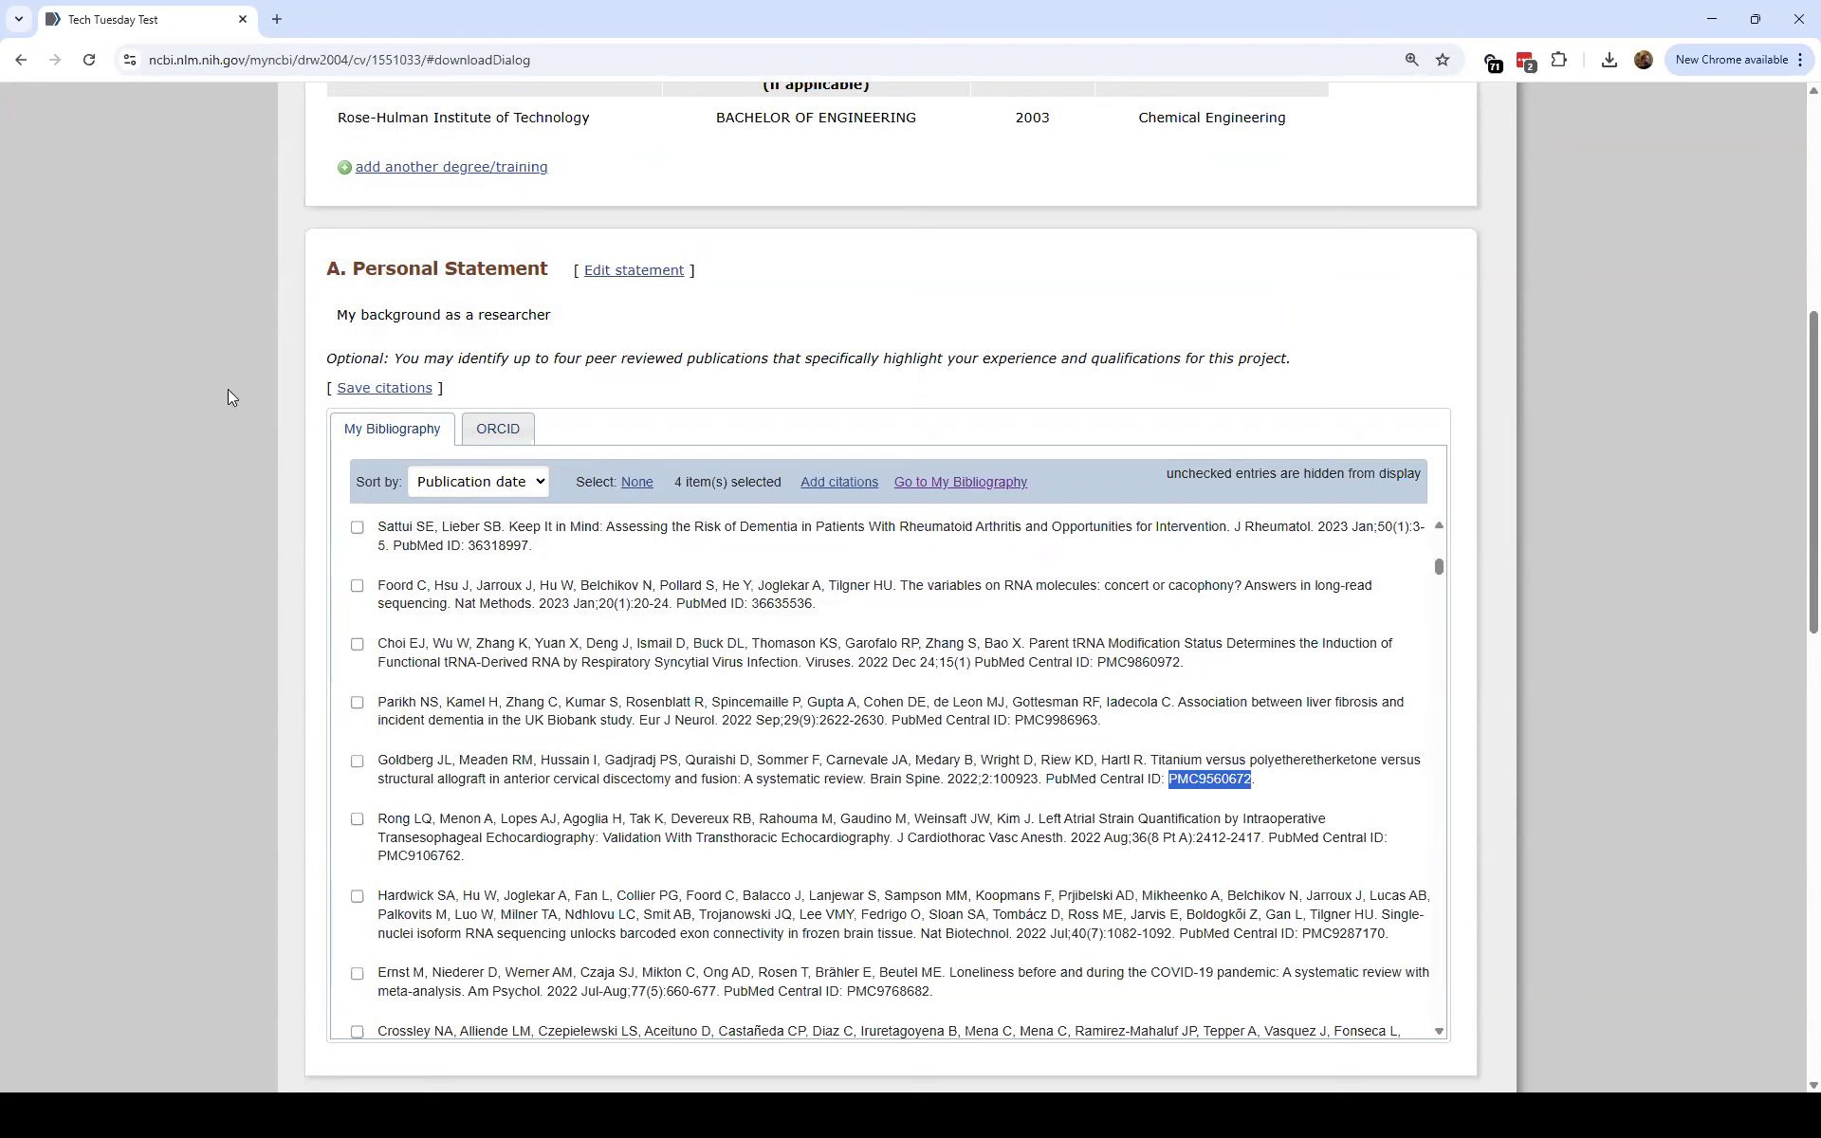
From the SciENcv home page, create an NIH Biosketch named "Tech Tuesday Test 2" based on the existing document "Tech Tuesday Test".
{"action": "scroll", "coordinate": [276, 465], "scroll_direction": "up", "scroll_amount": 7}
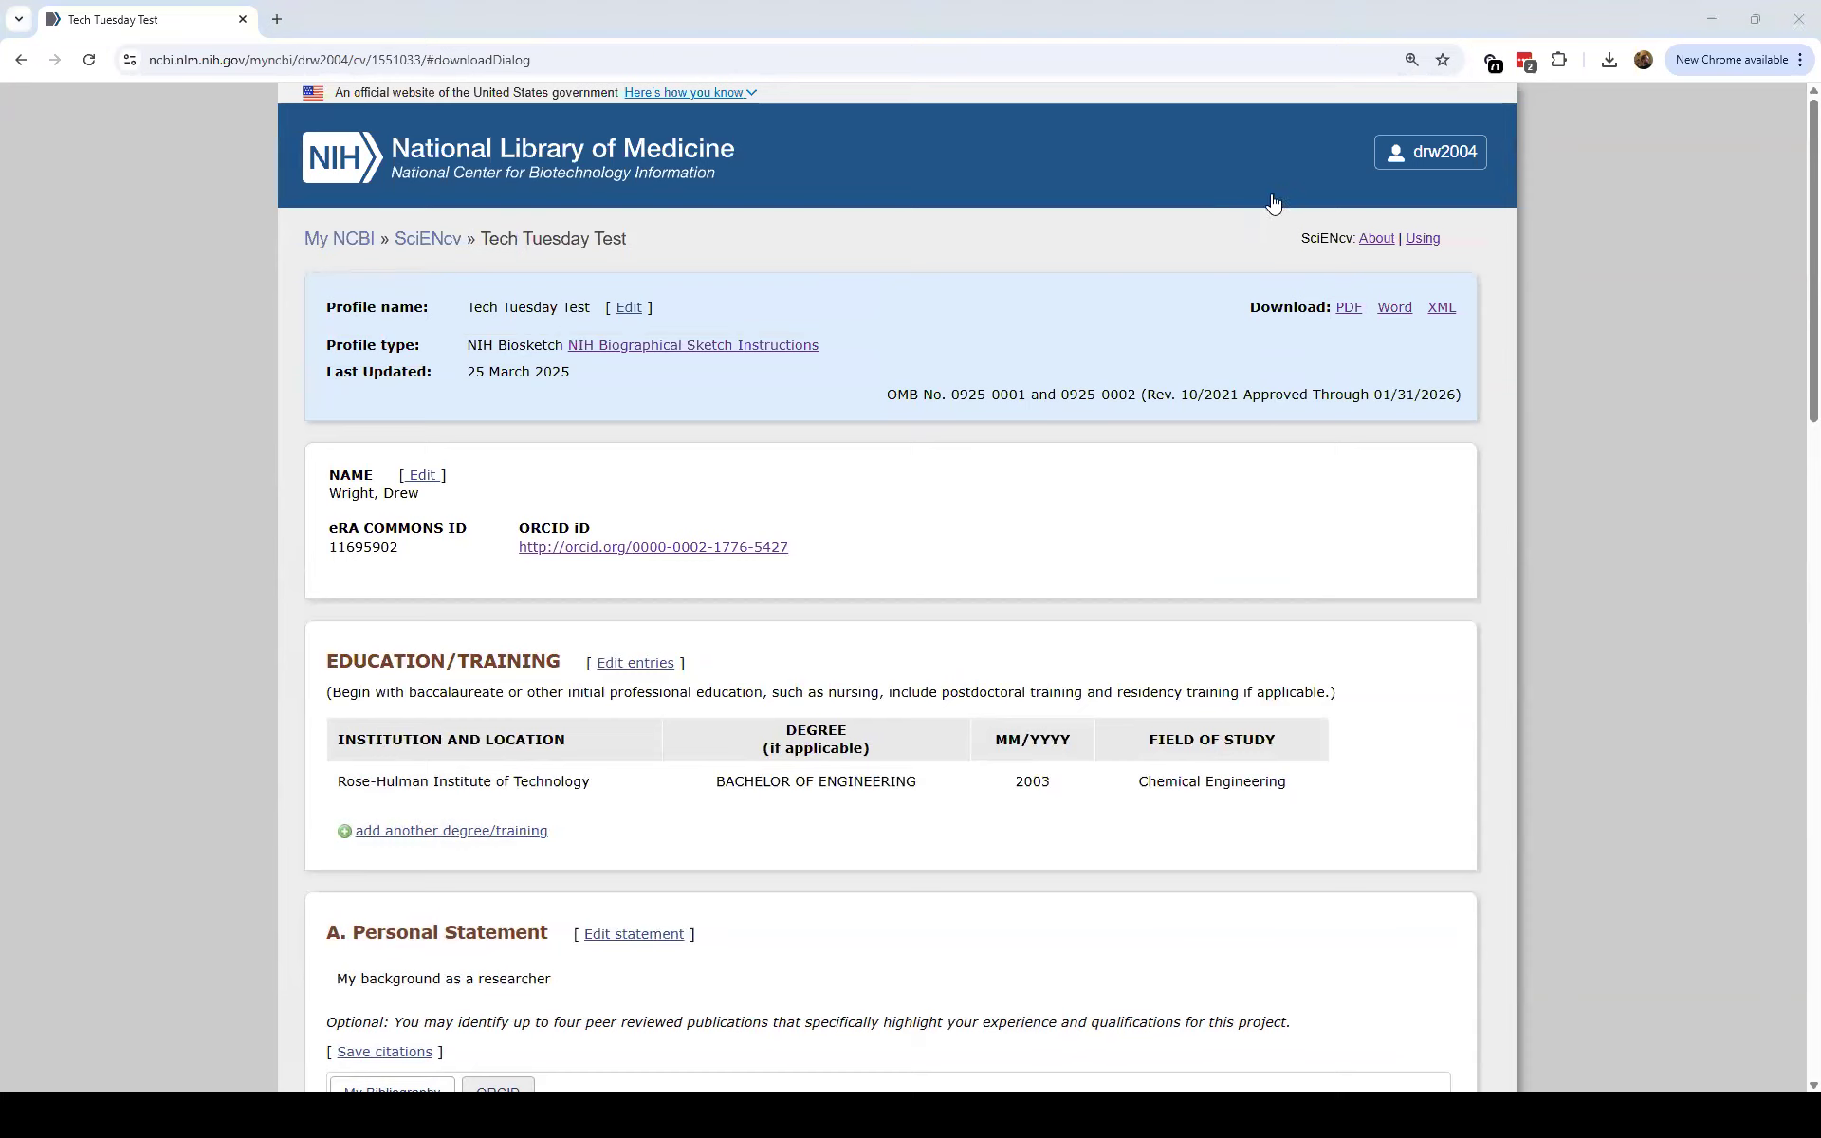
{"action": "left_click", "coordinate": [453, 250]}
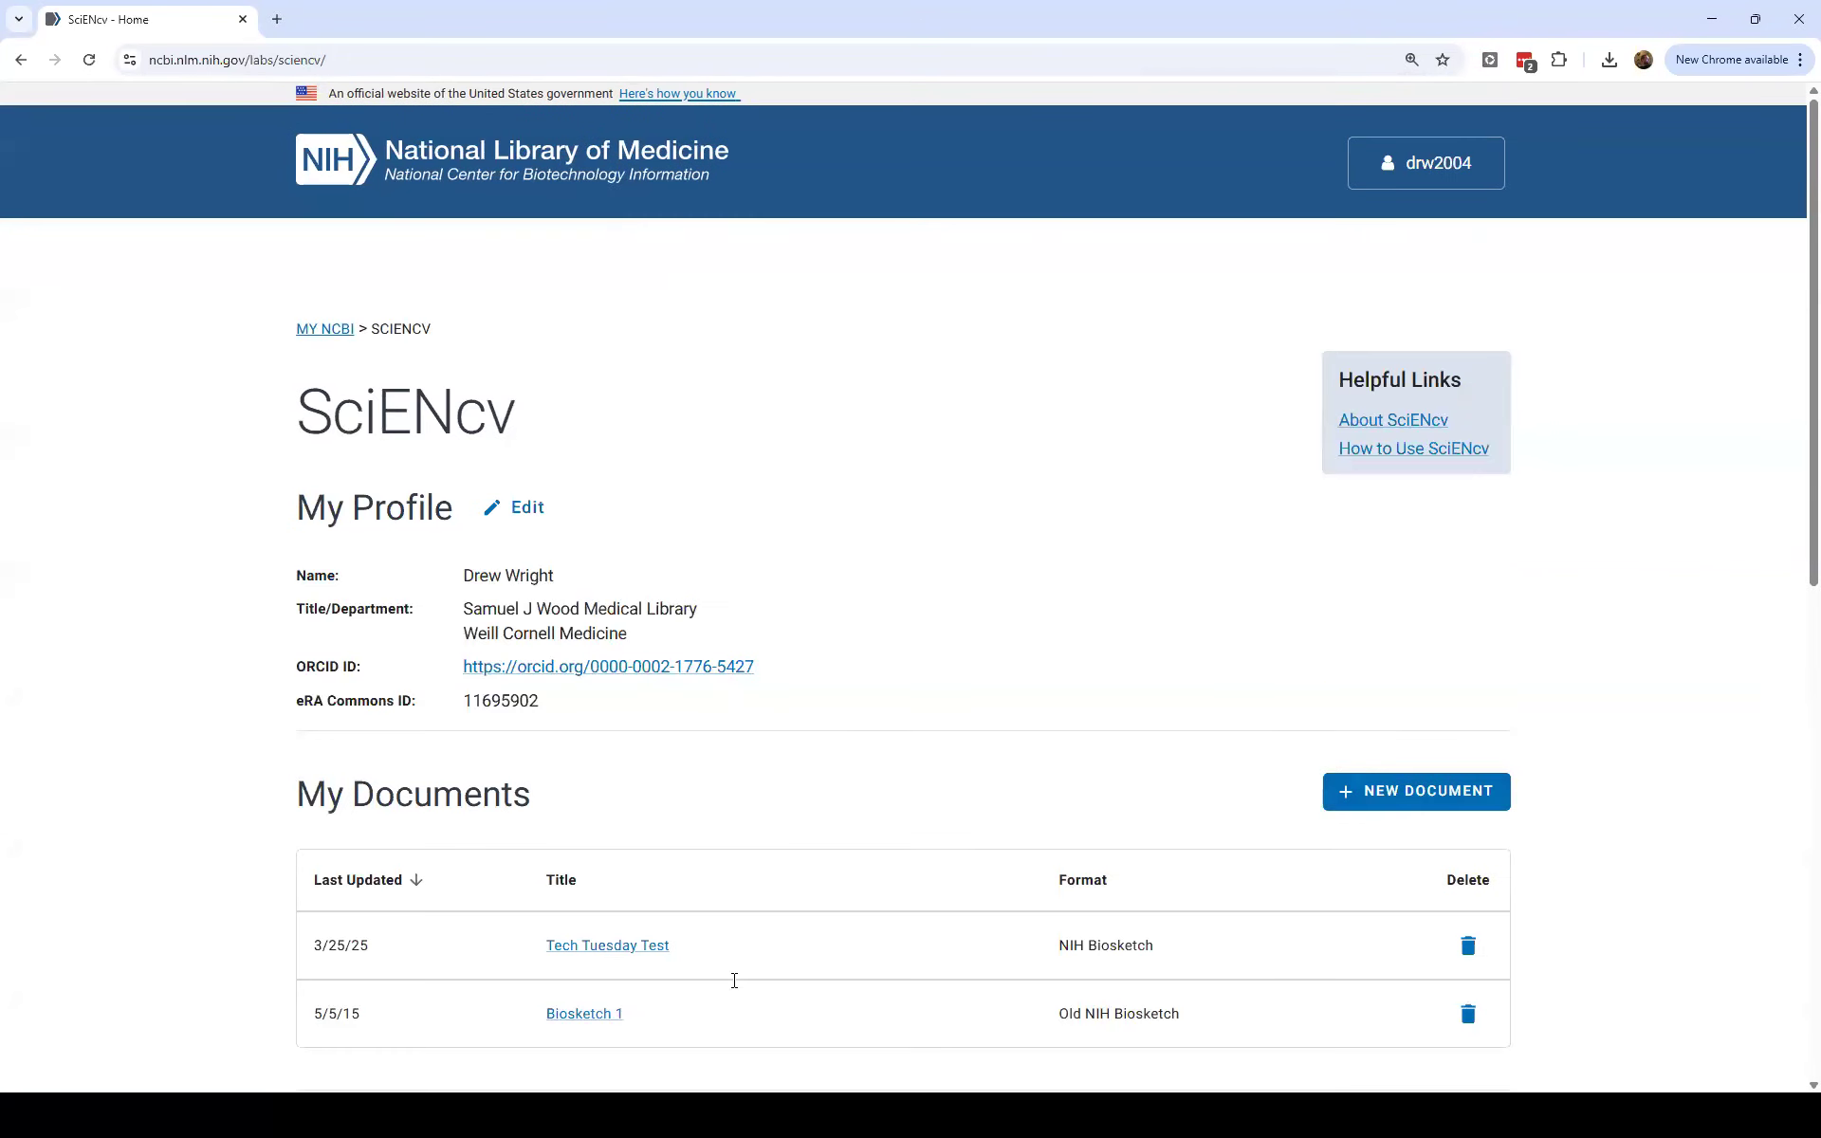
{"action": "left_click", "coordinate": [1406, 797]}
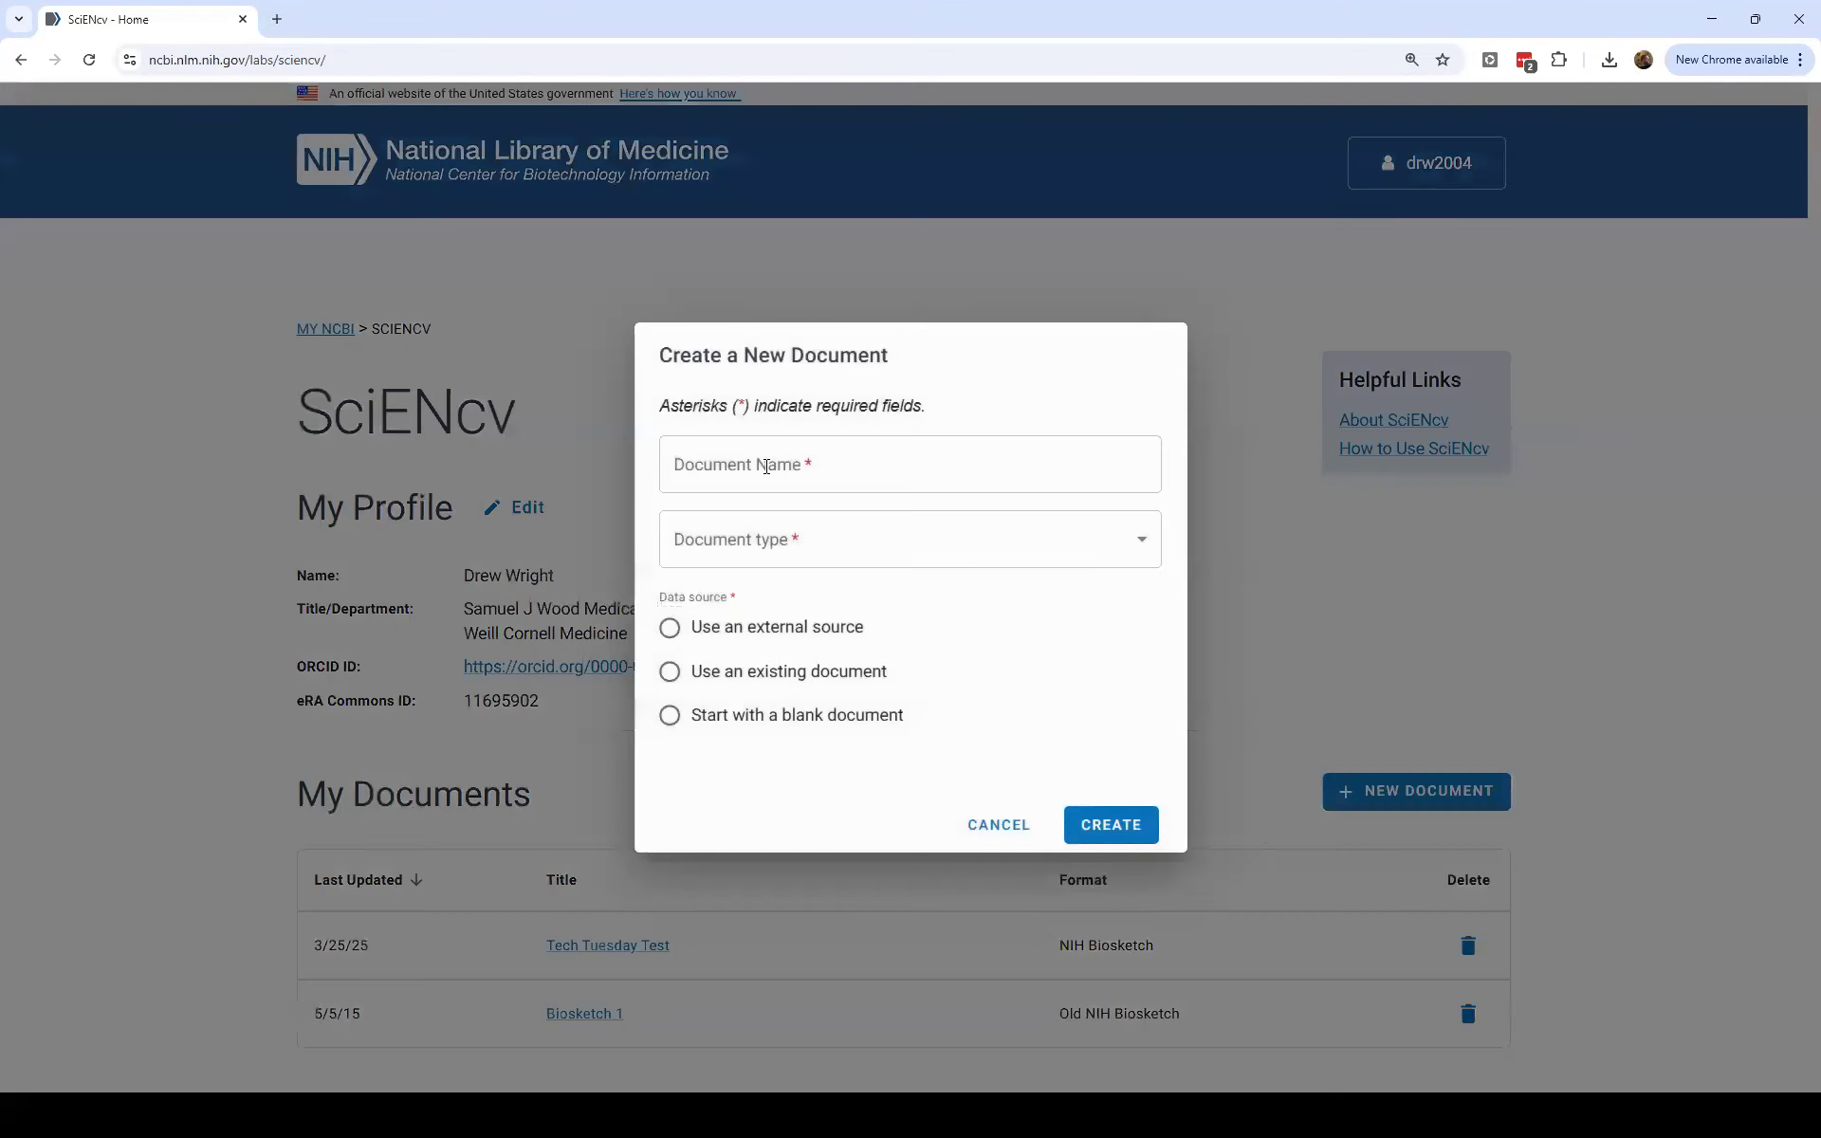
{"action": "left_click", "coordinate": [765, 465]}
{"action": "type", "text": "Tech Tuesday Test 2"}
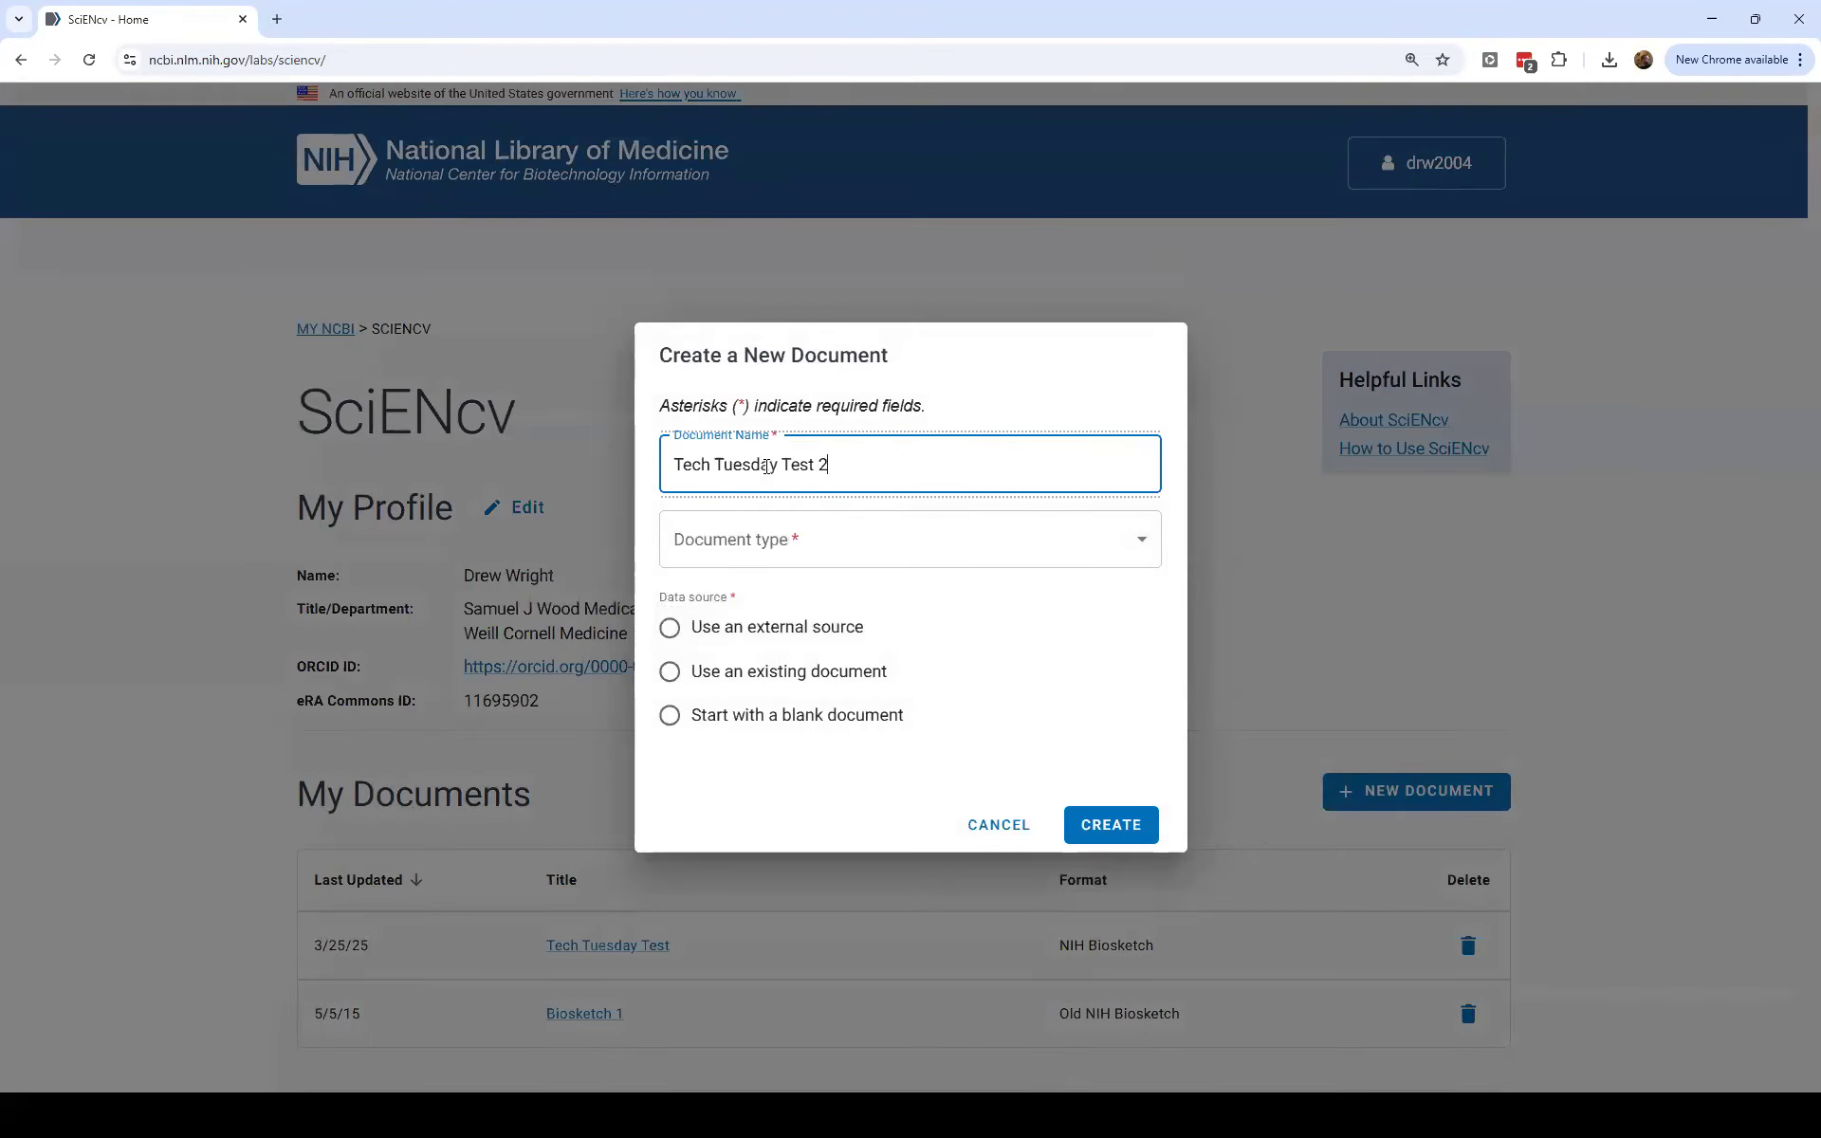
{"action": "left_click", "coordinate": [776, 554]}
{"action": "left_click", "coordinate": [781, 604]}
{"action": "left_click", "coordinate": [678, 678]}
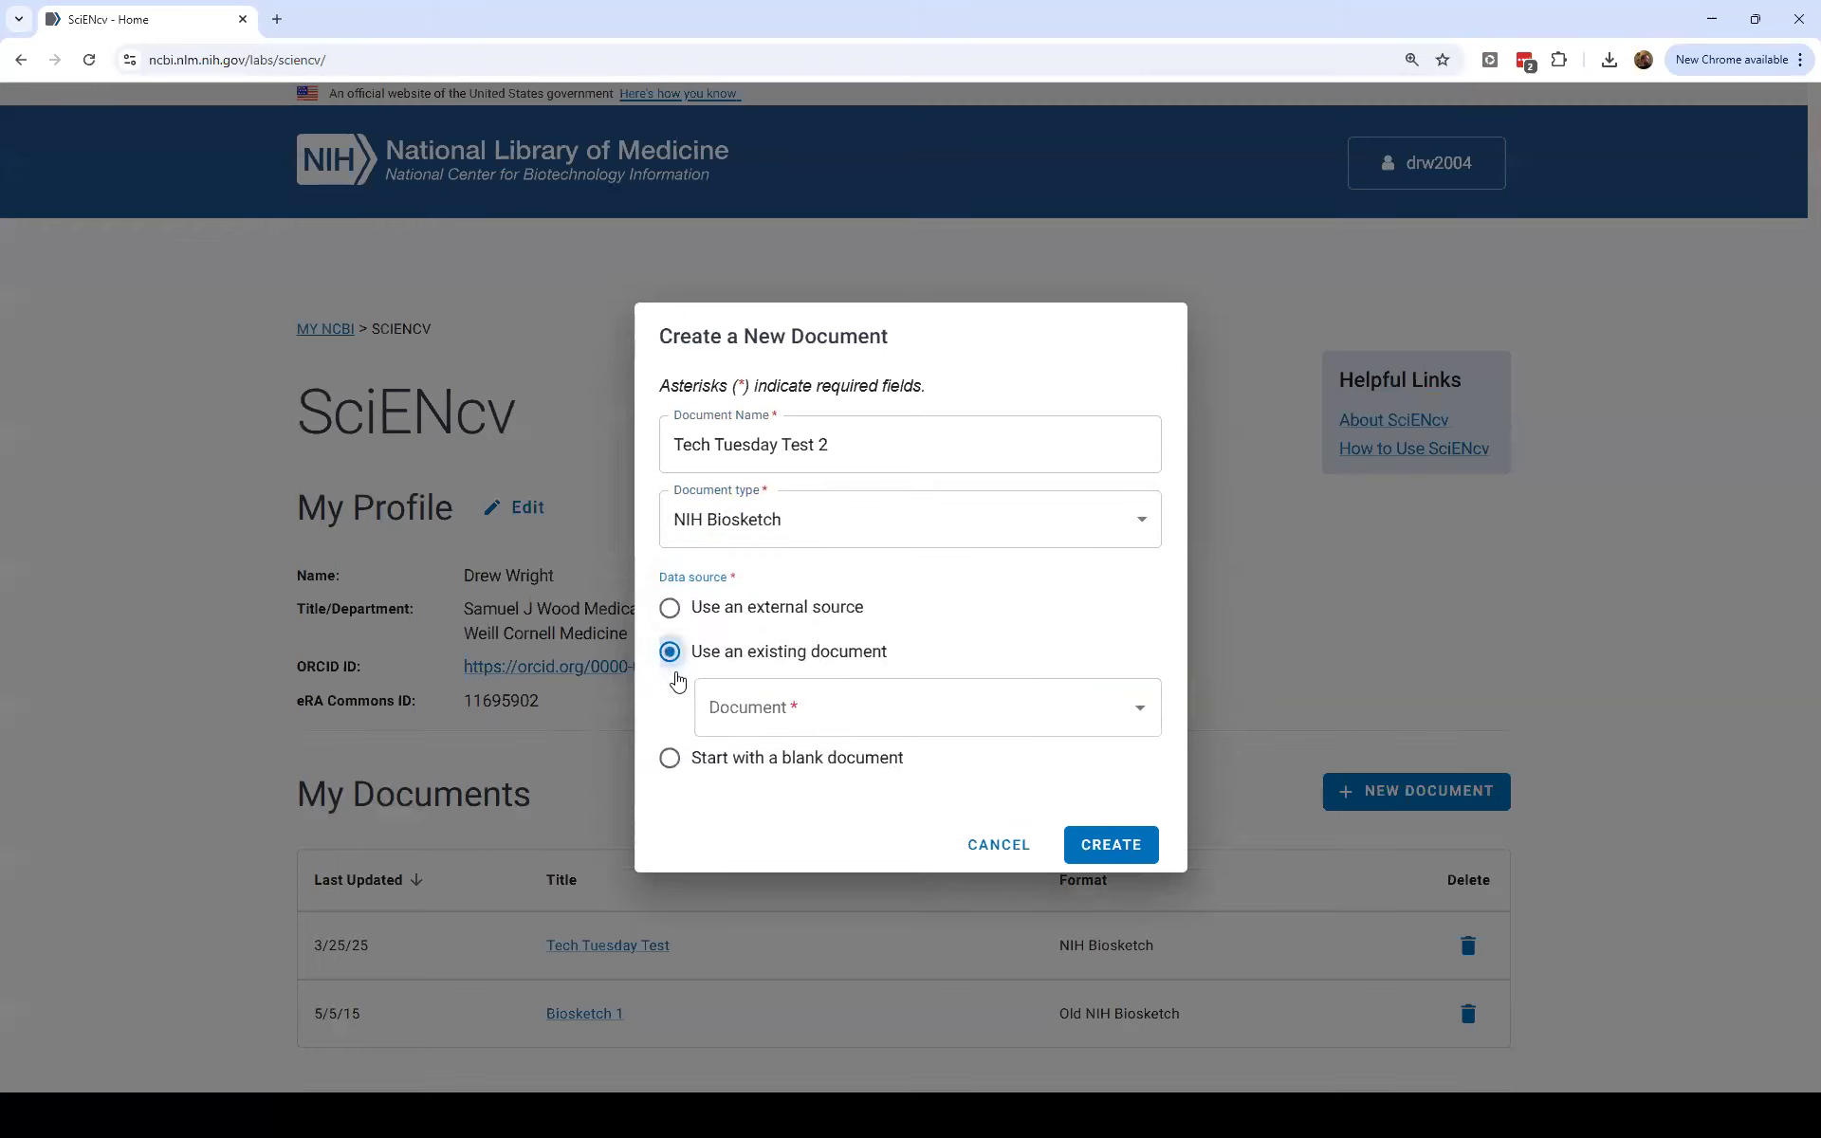
{"action": "left_click", "coordinate": [830, 731]}
{"action": "left_click", "coordinate": [797, 758]}
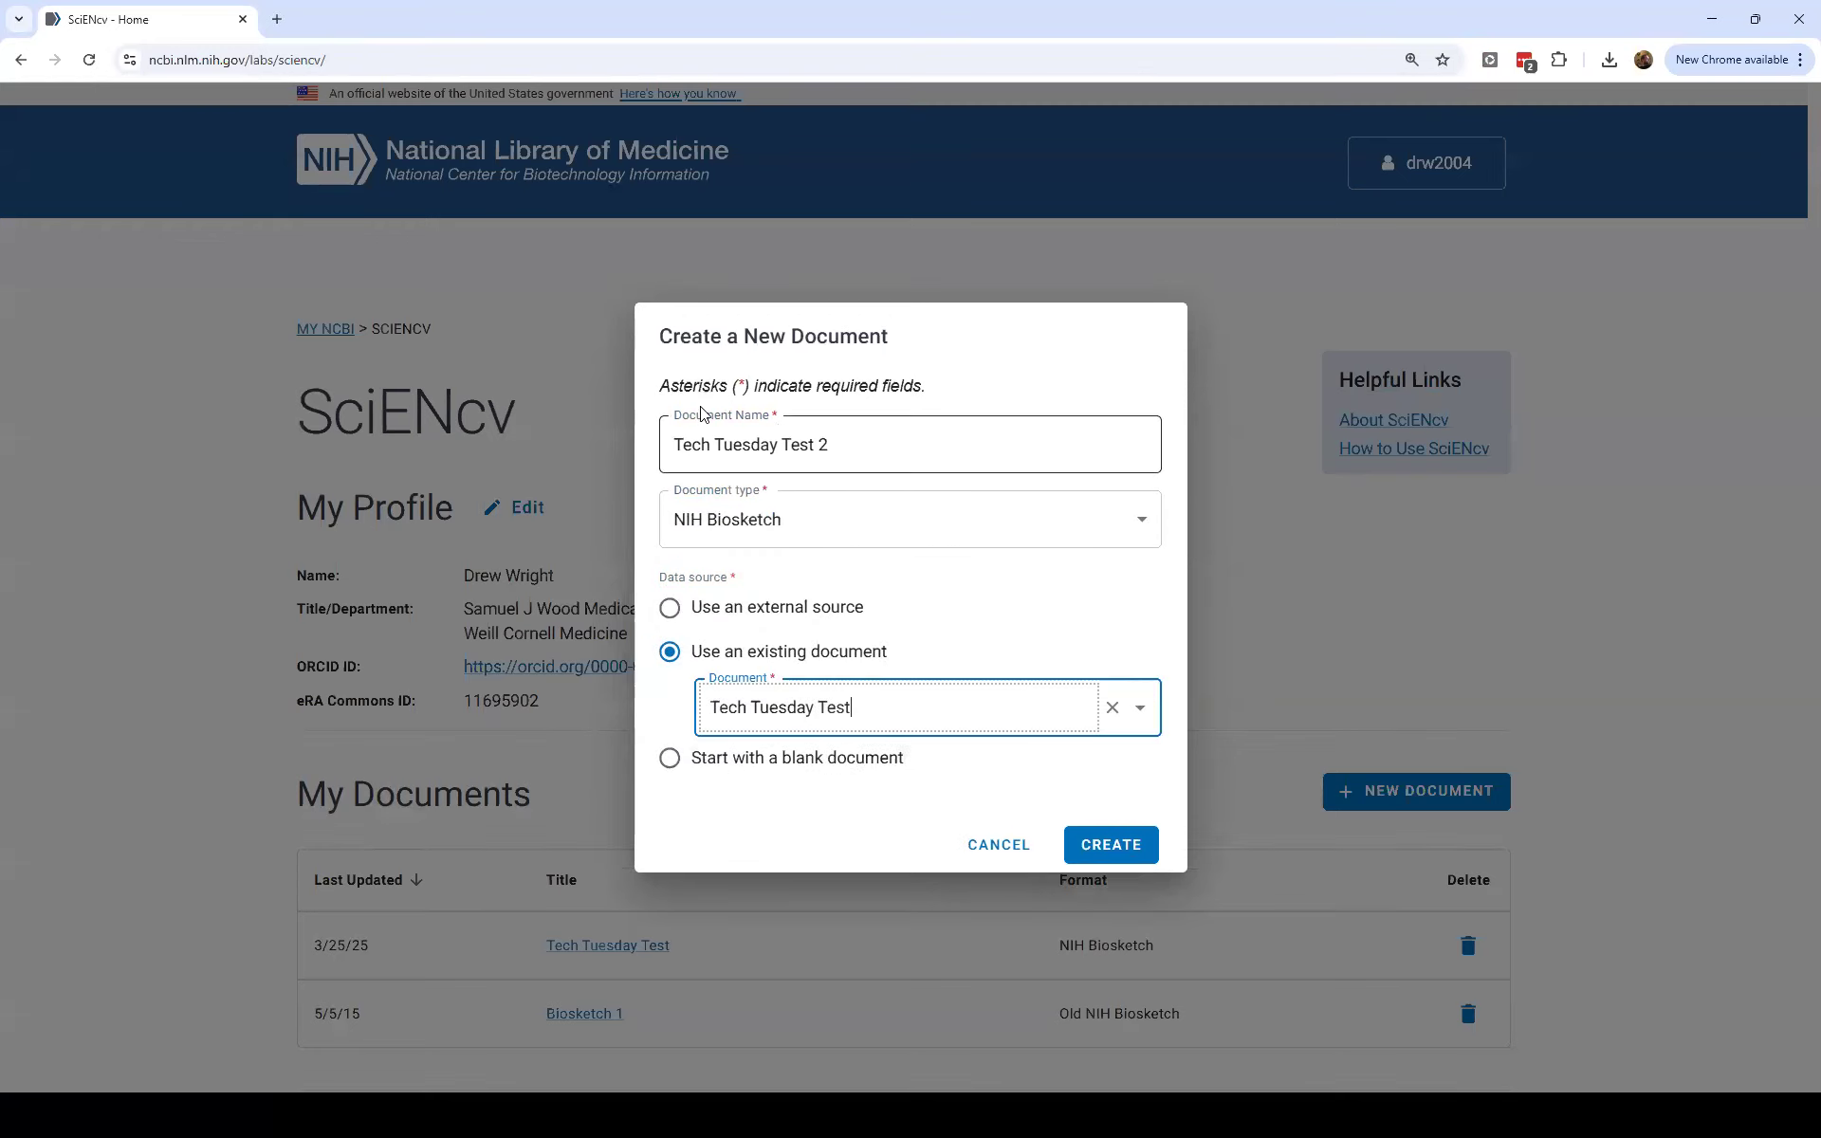
{"action": "left_click", "coordinate": [1113, 847]}
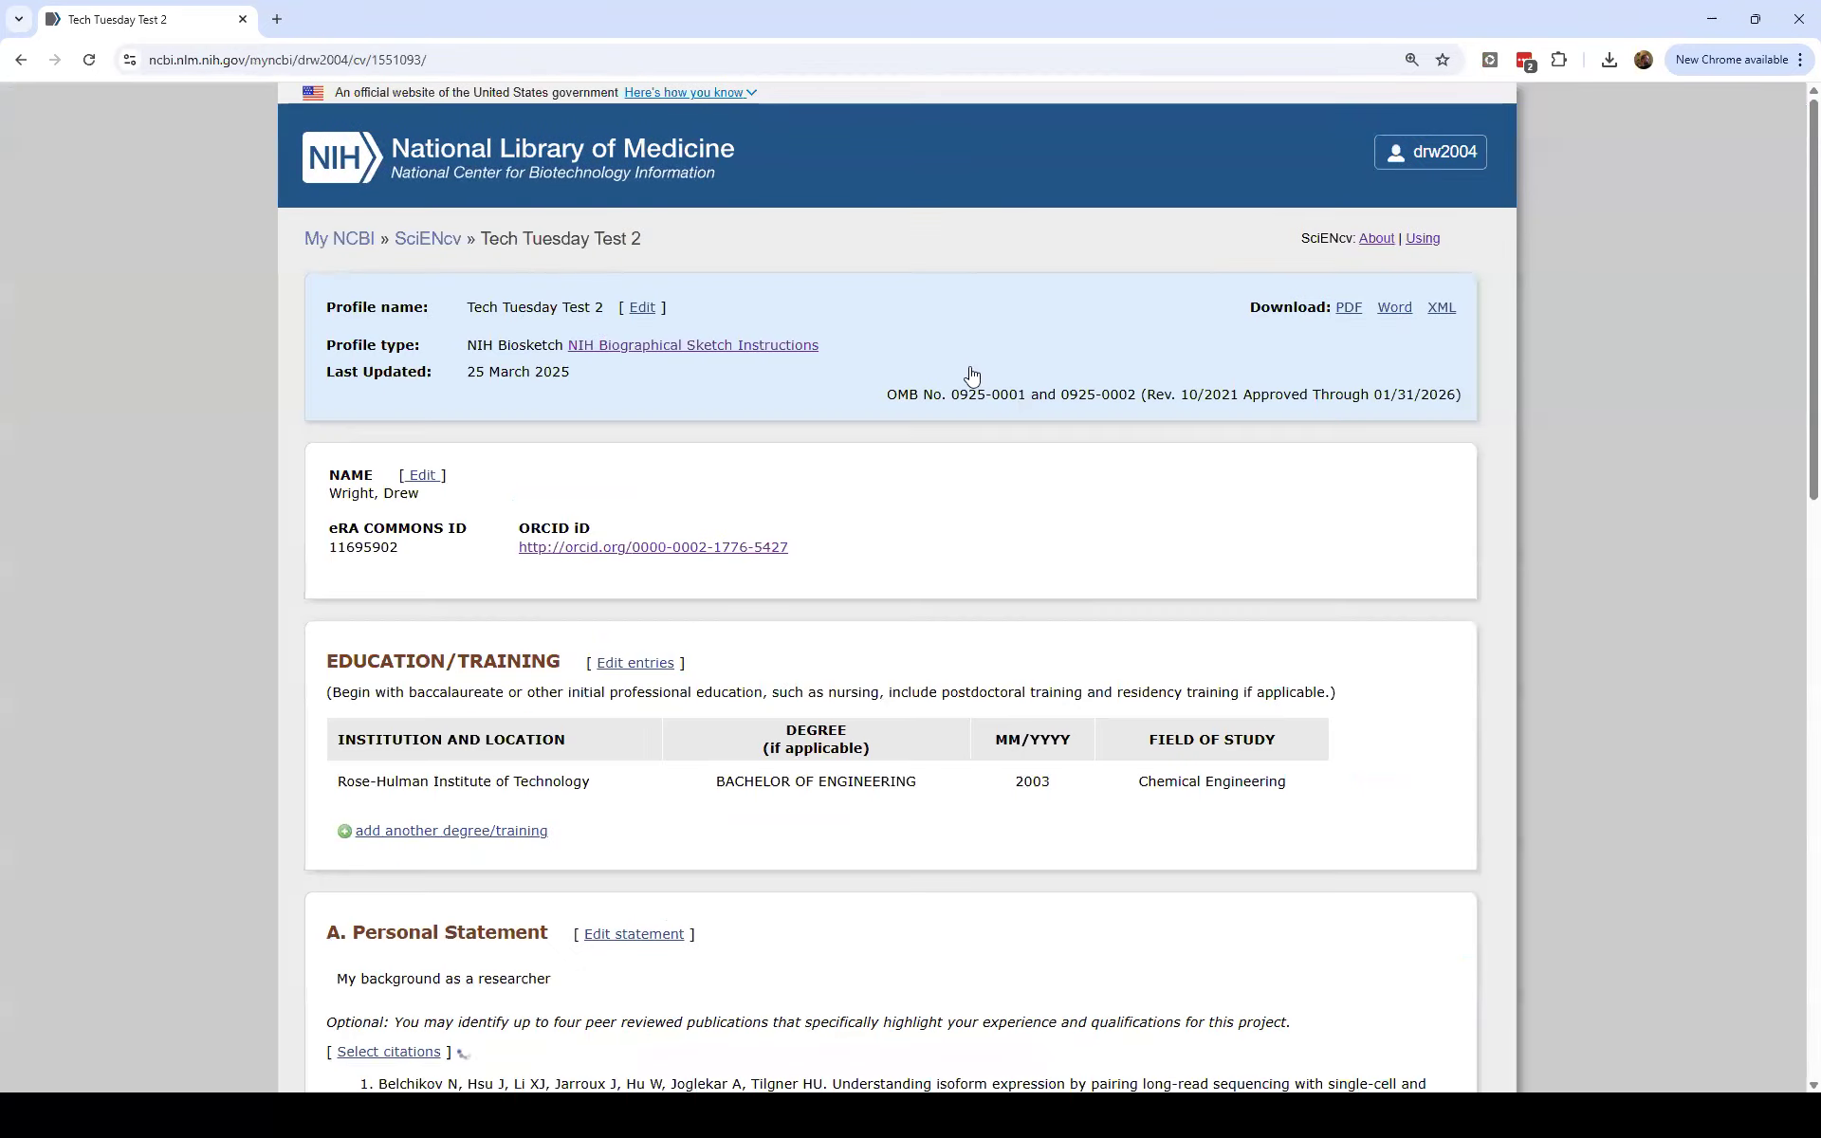
Review the sections of the Tech Tuesday Test 2 biosketch down to the public My Bibliography link under Contribution to Science.
{"action": "scroll", "coordinate": [971, 380], "scroll_direction": "down", "scroll_amount": 4}
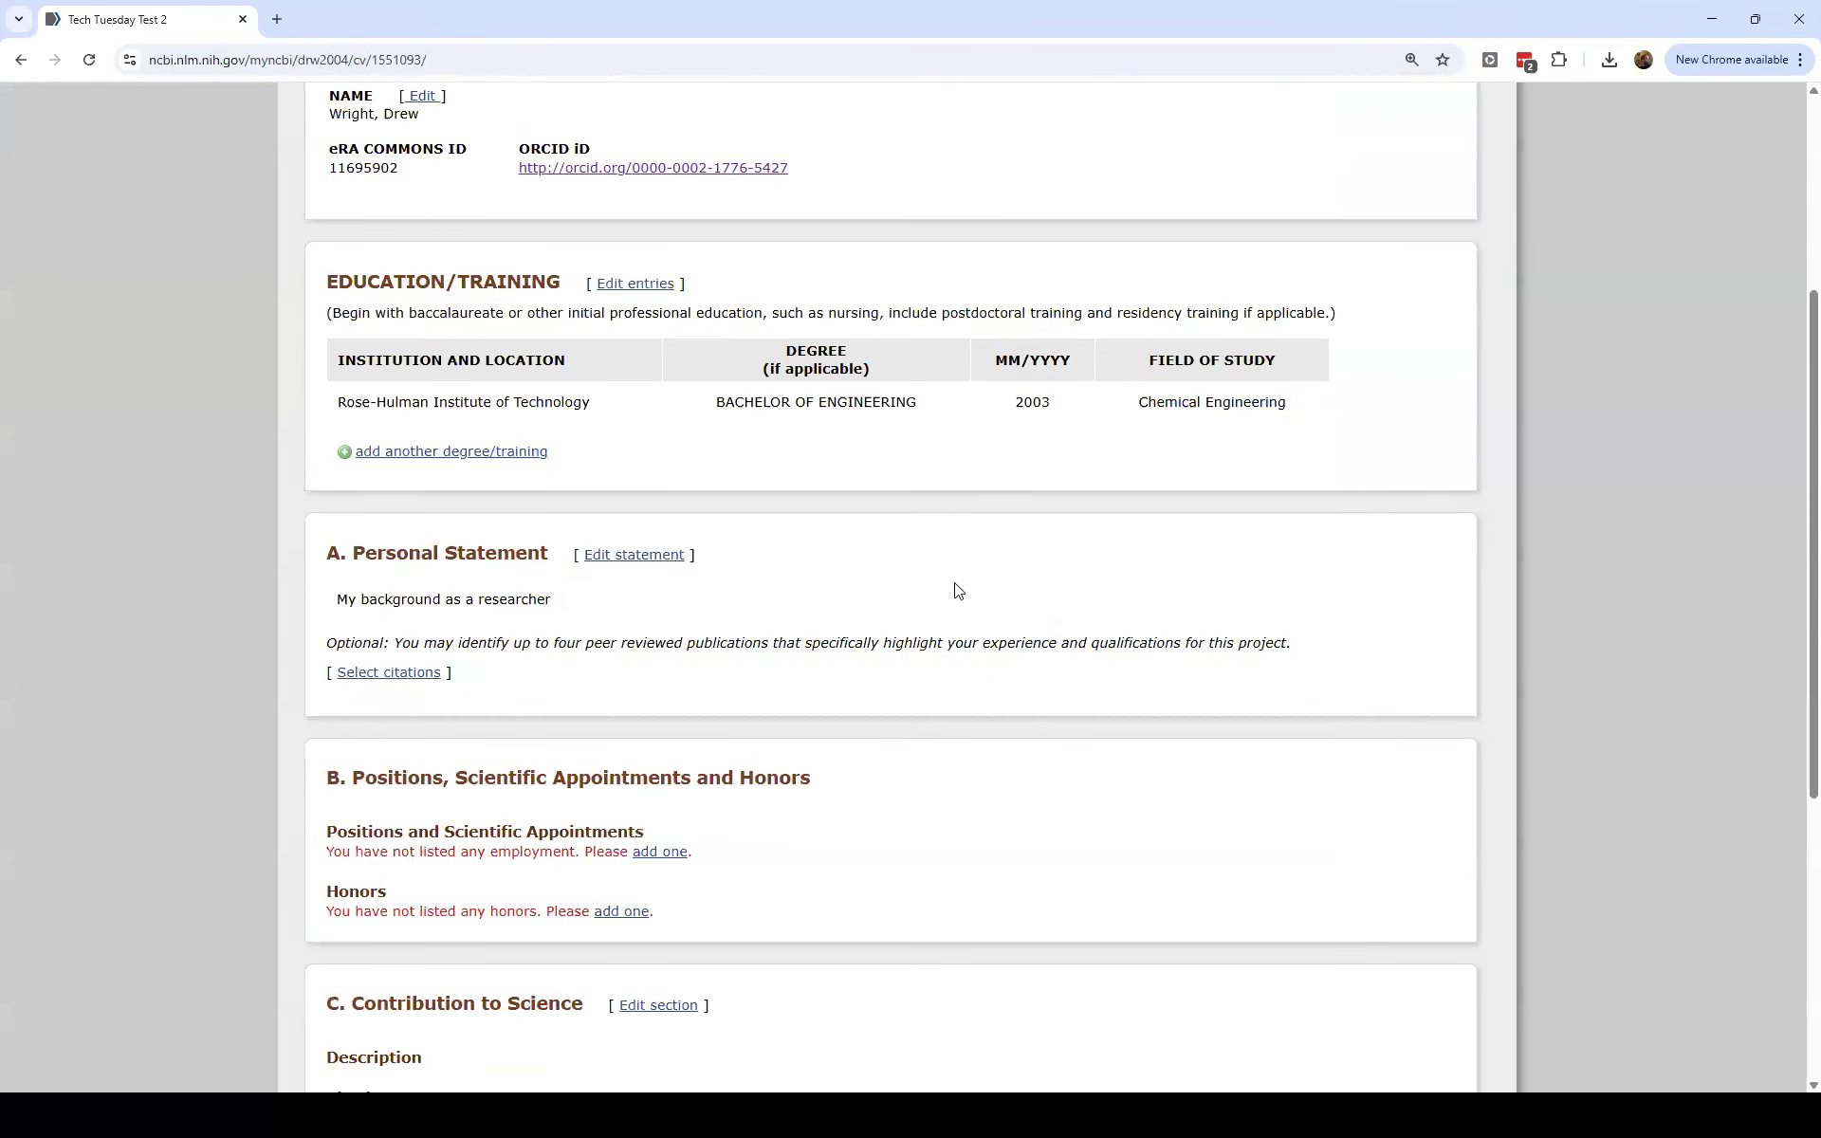
{"action": "scroll", "coordinate": [817, 579], "scroll_direction": "up", "scroll_amount": 3}
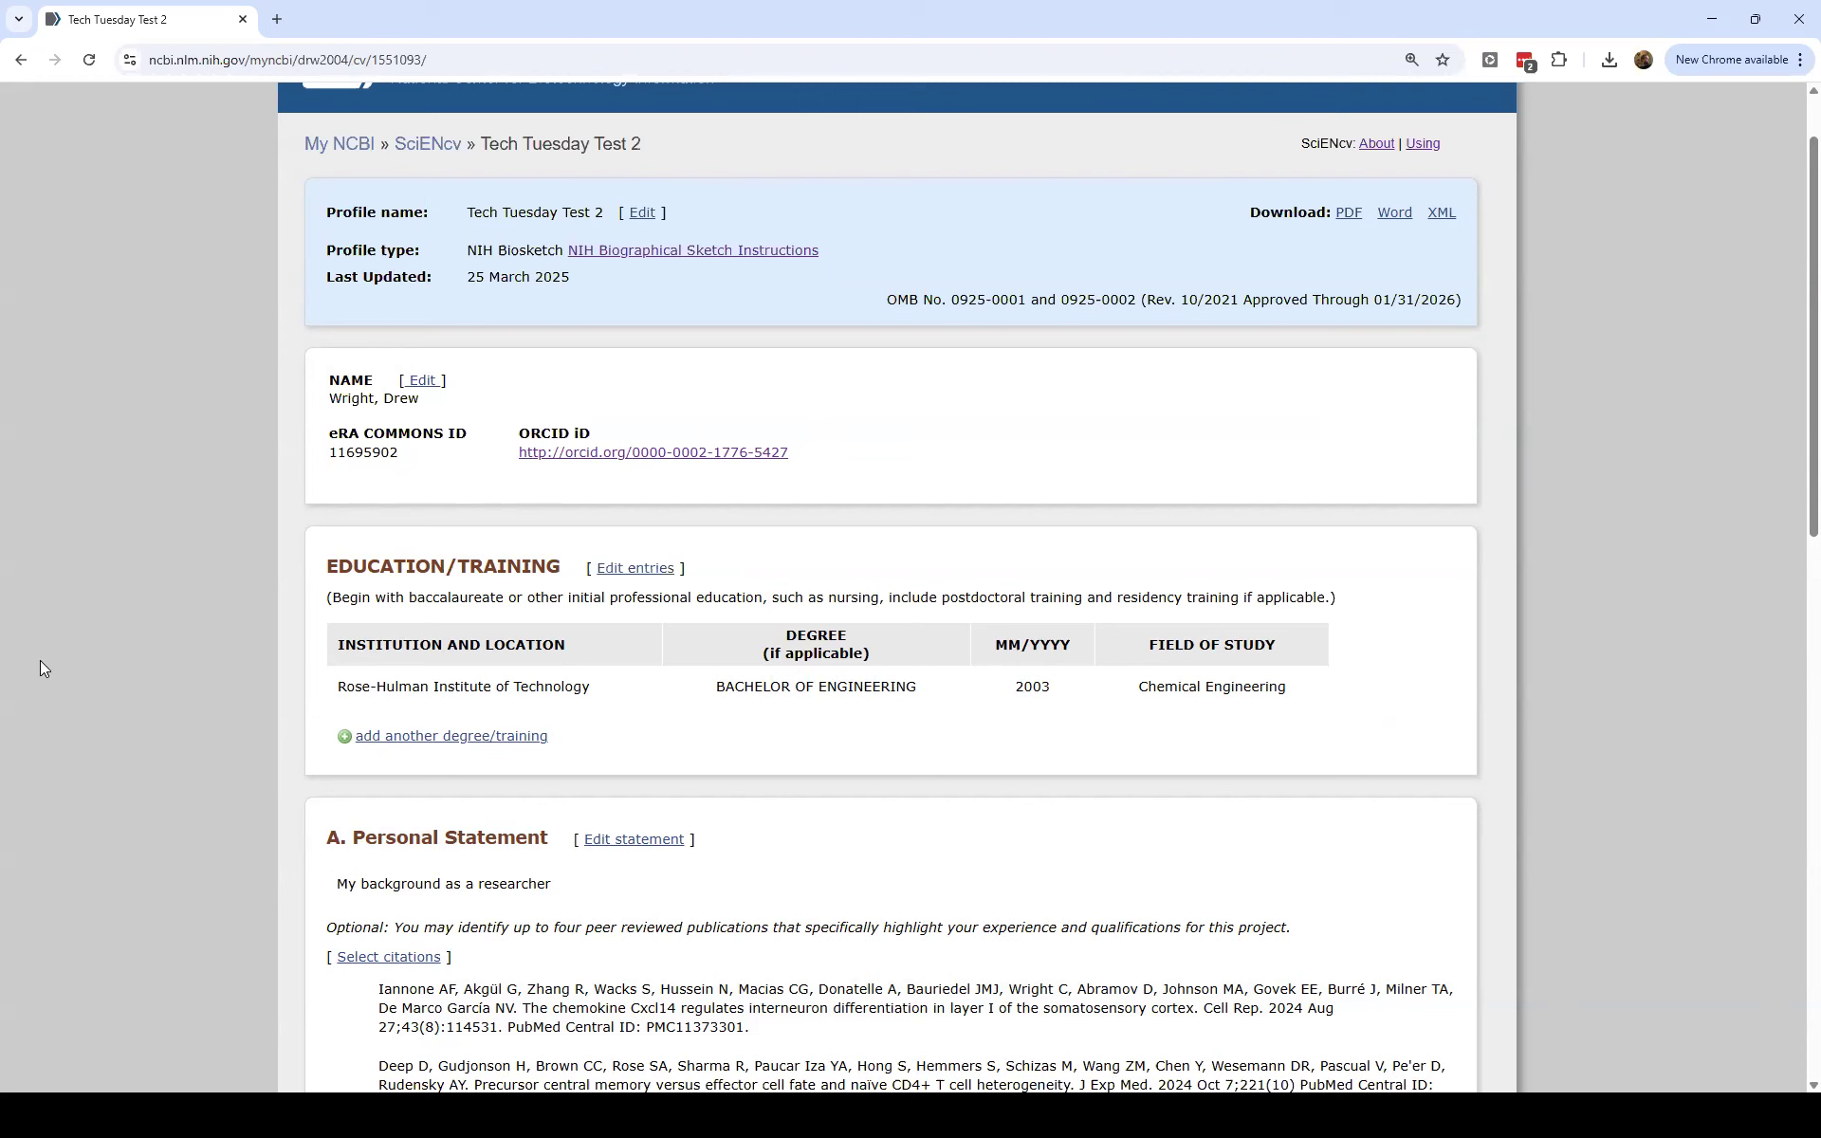
{"action": "scroll", "coordinate": [211, 402], "scroll_direction": "up", "scroll_amount": 1}
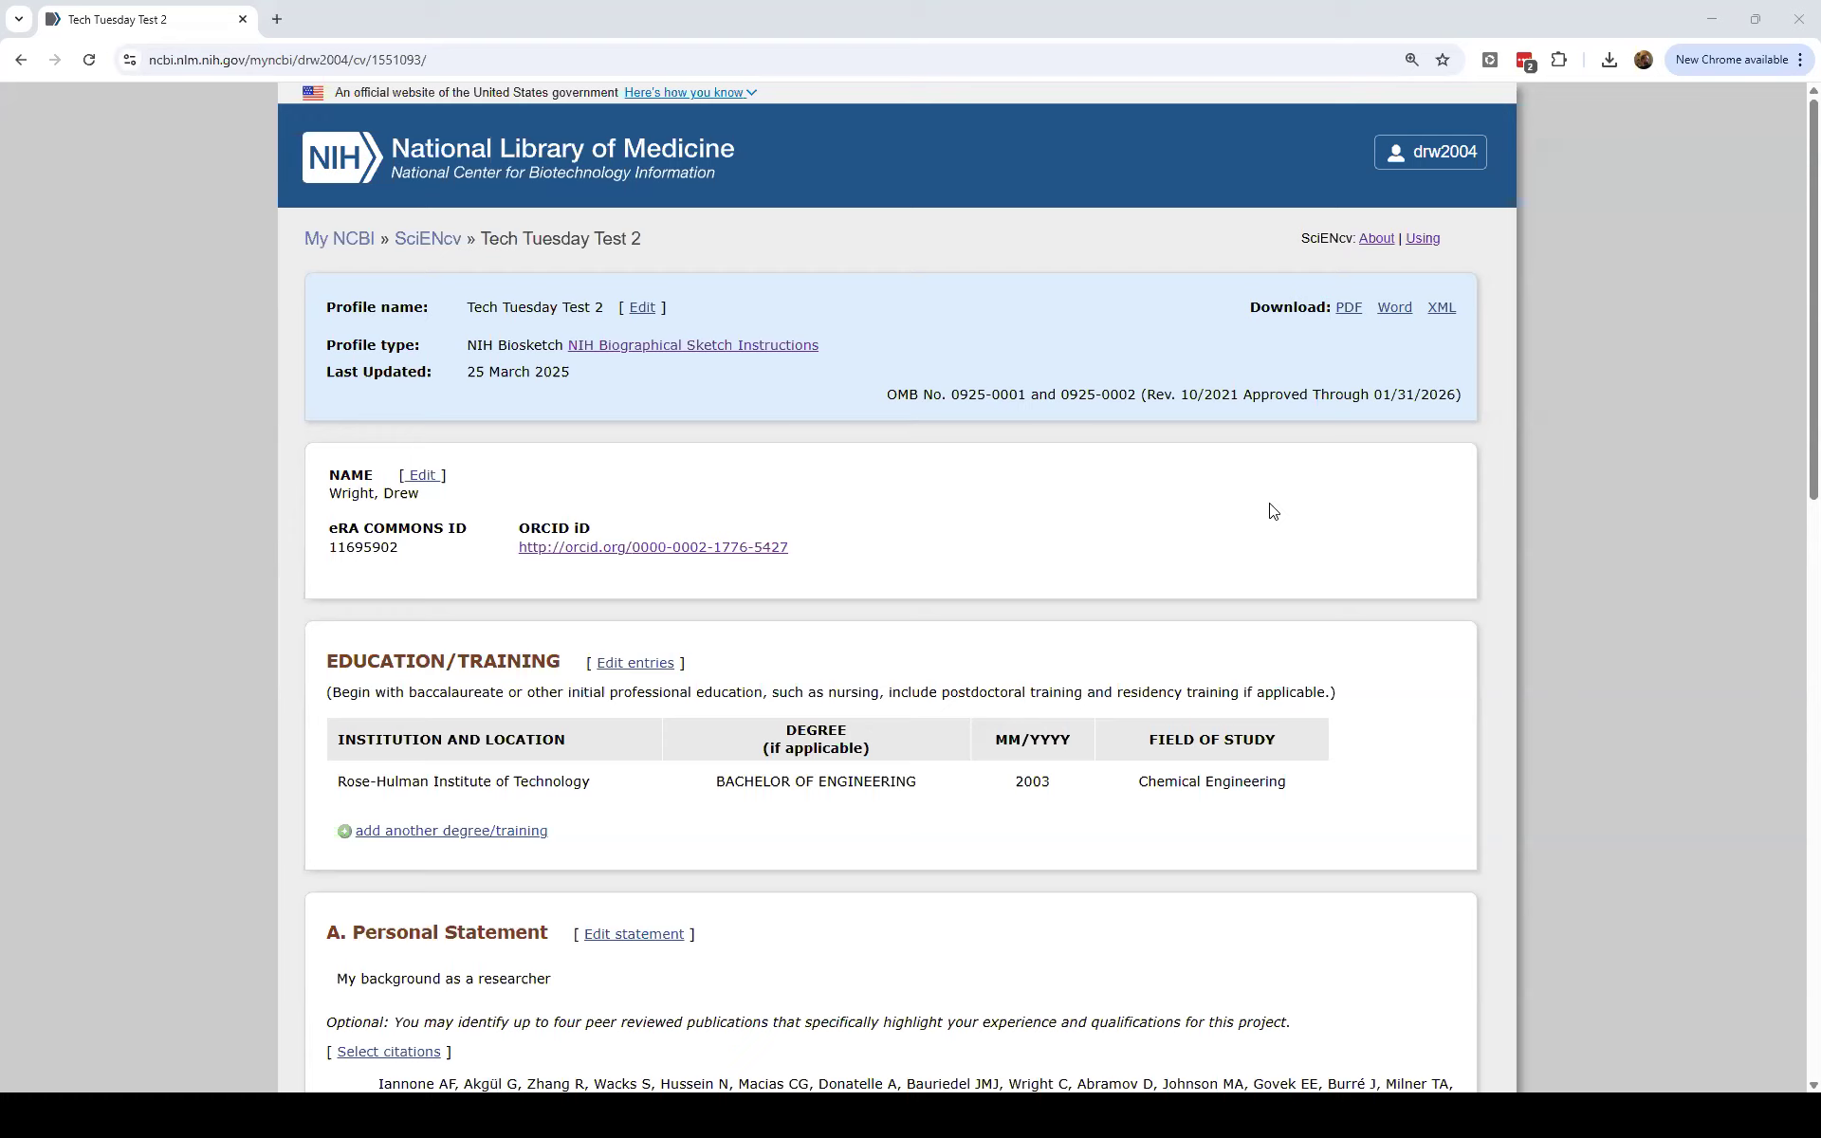
{"action": "scroll", "coordinate": [287, 472], "scroll_direction": "down", "scroll_amount": 2}
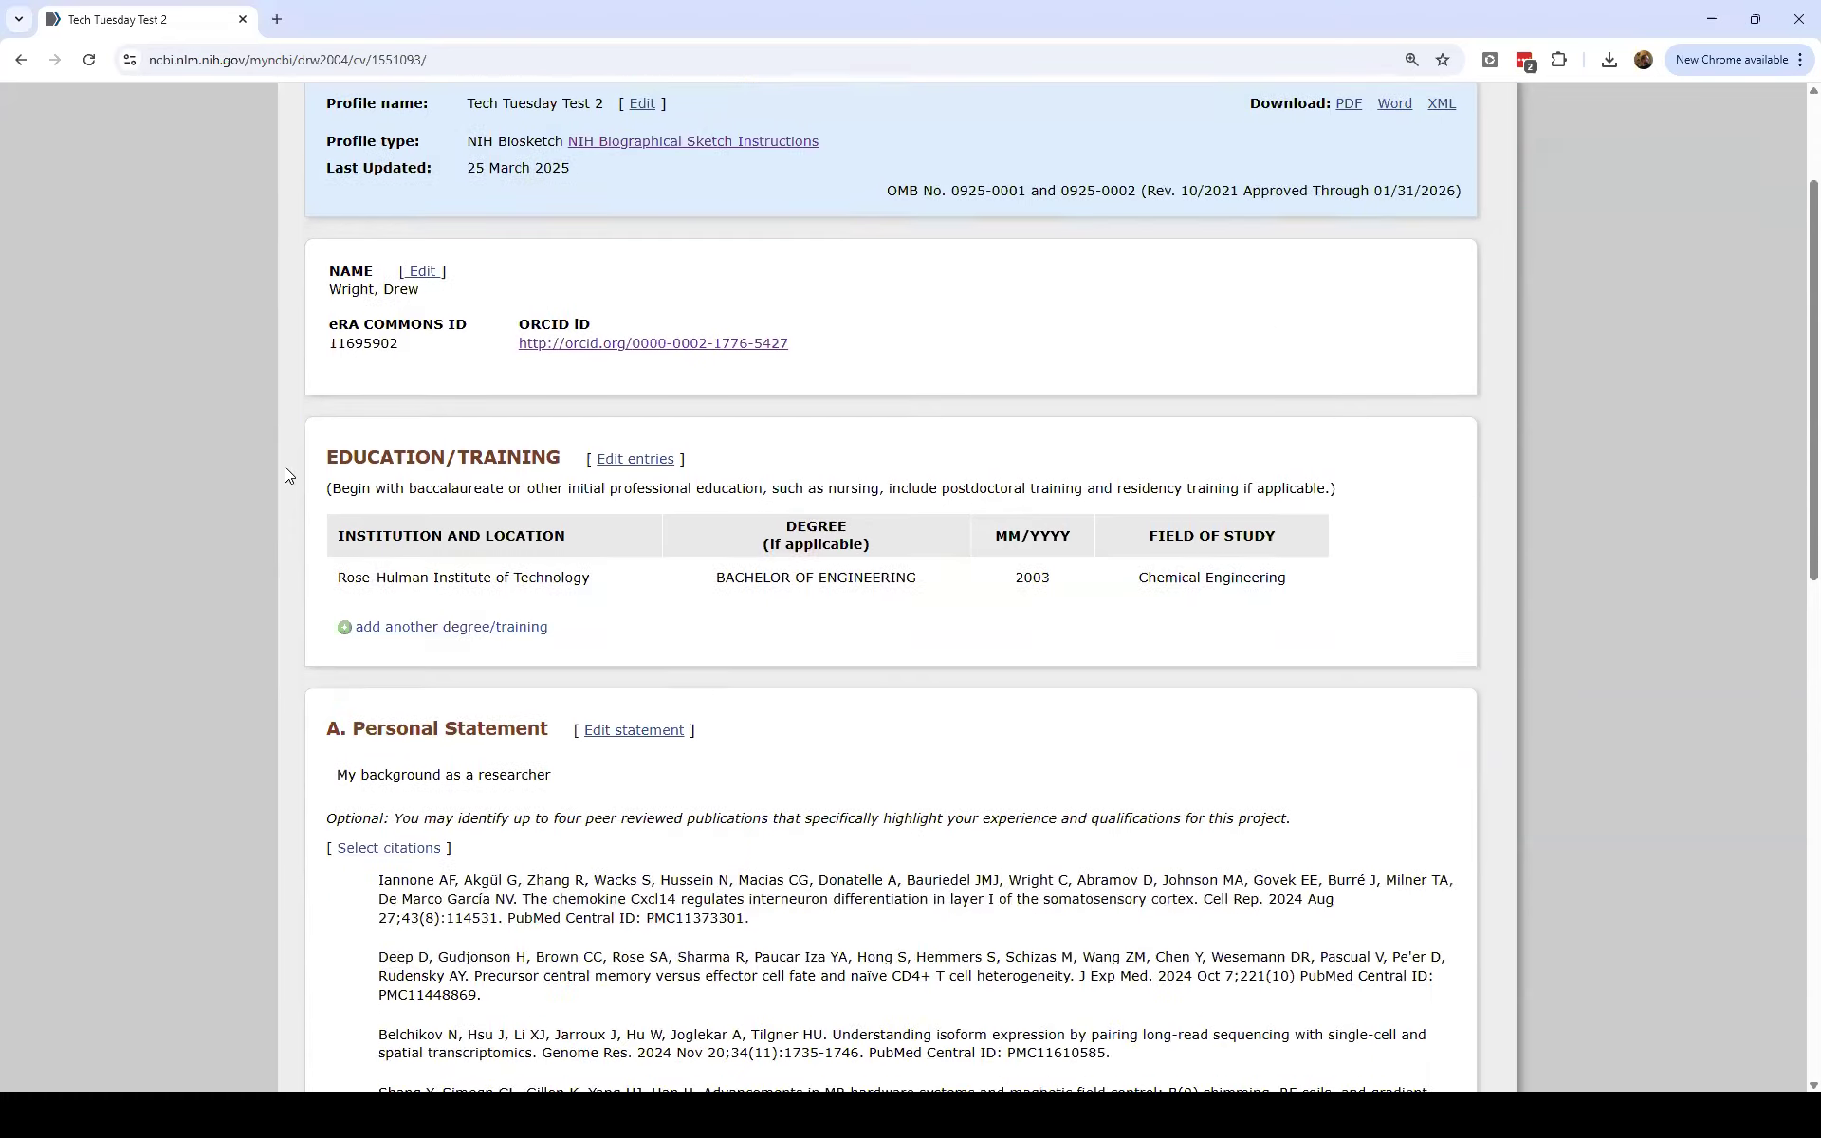
{"action": "scroll", "coordinate": [285, 466], "scroll_direction": "down", "scroll_amount": 12}
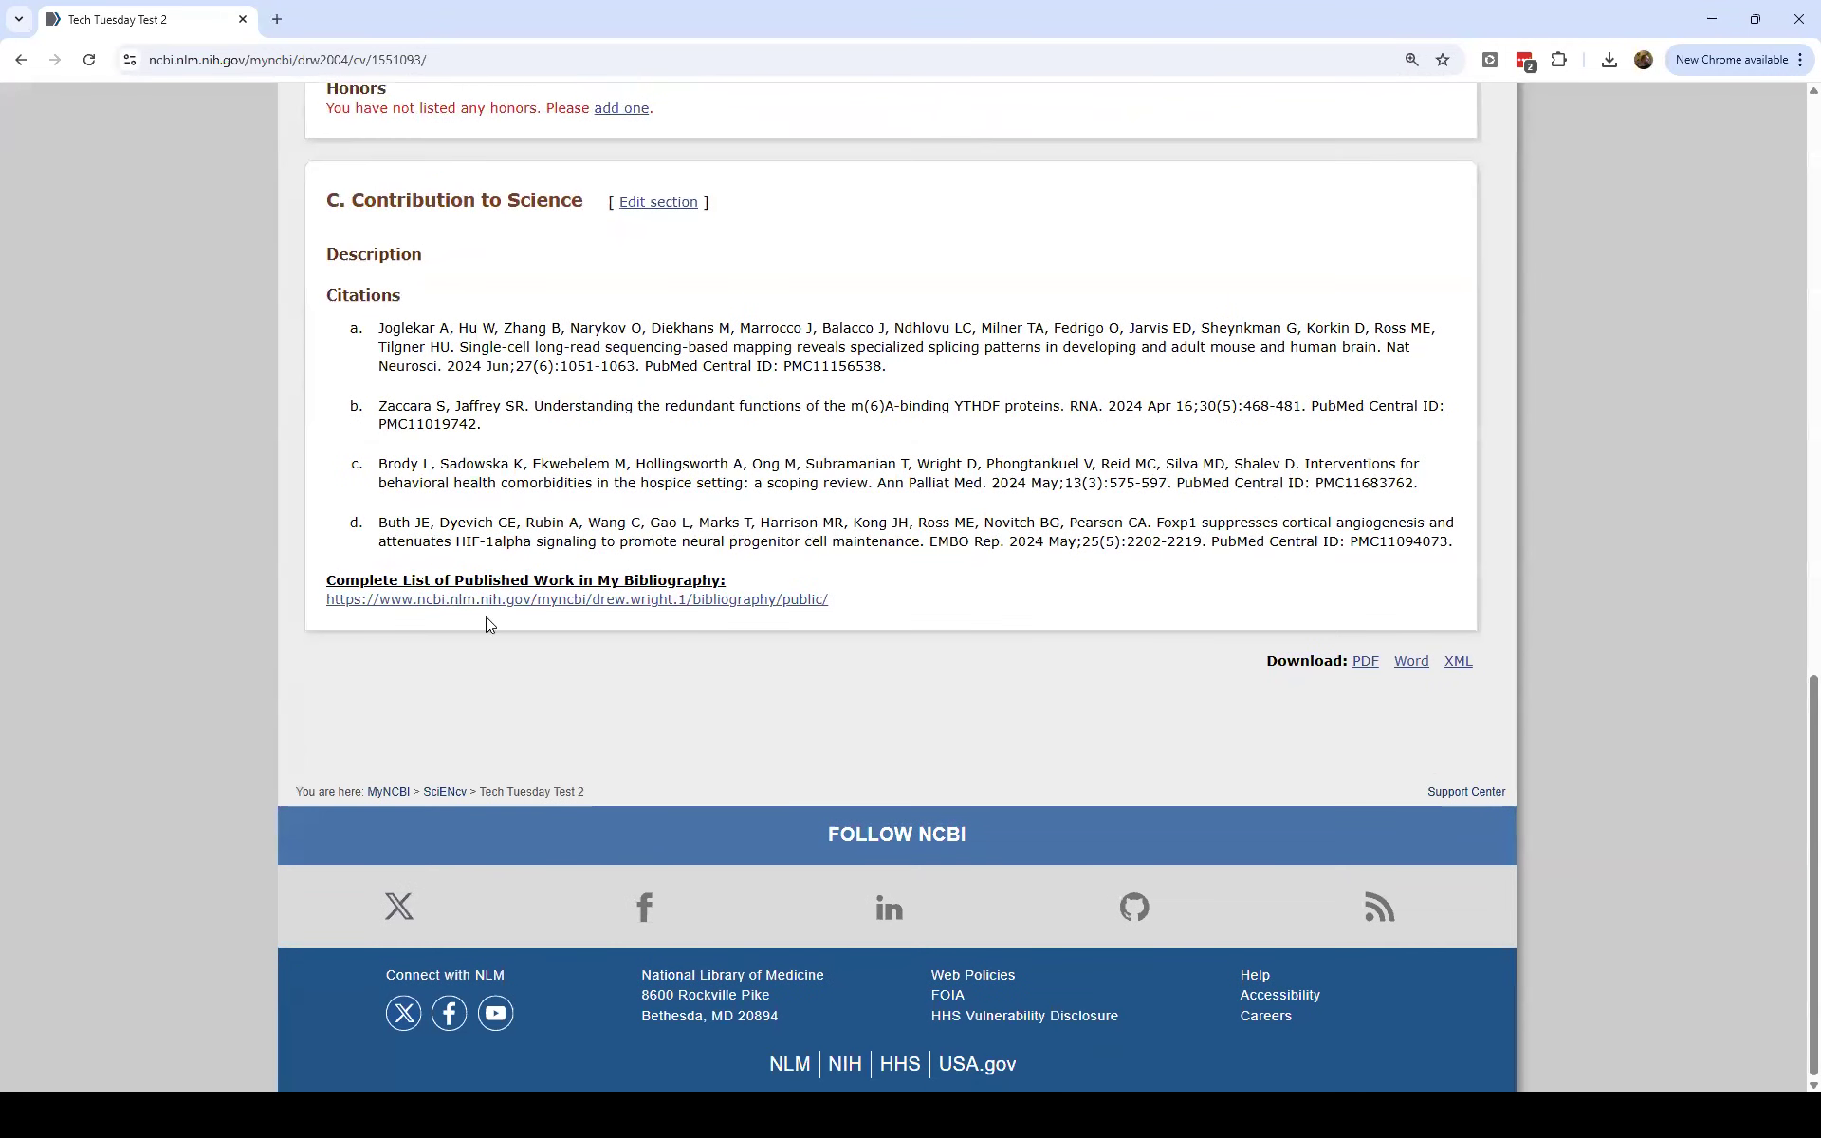
{"action": "left_click_drag", "start_coordinate": [853, 607], "coordinate": [313, 618]}
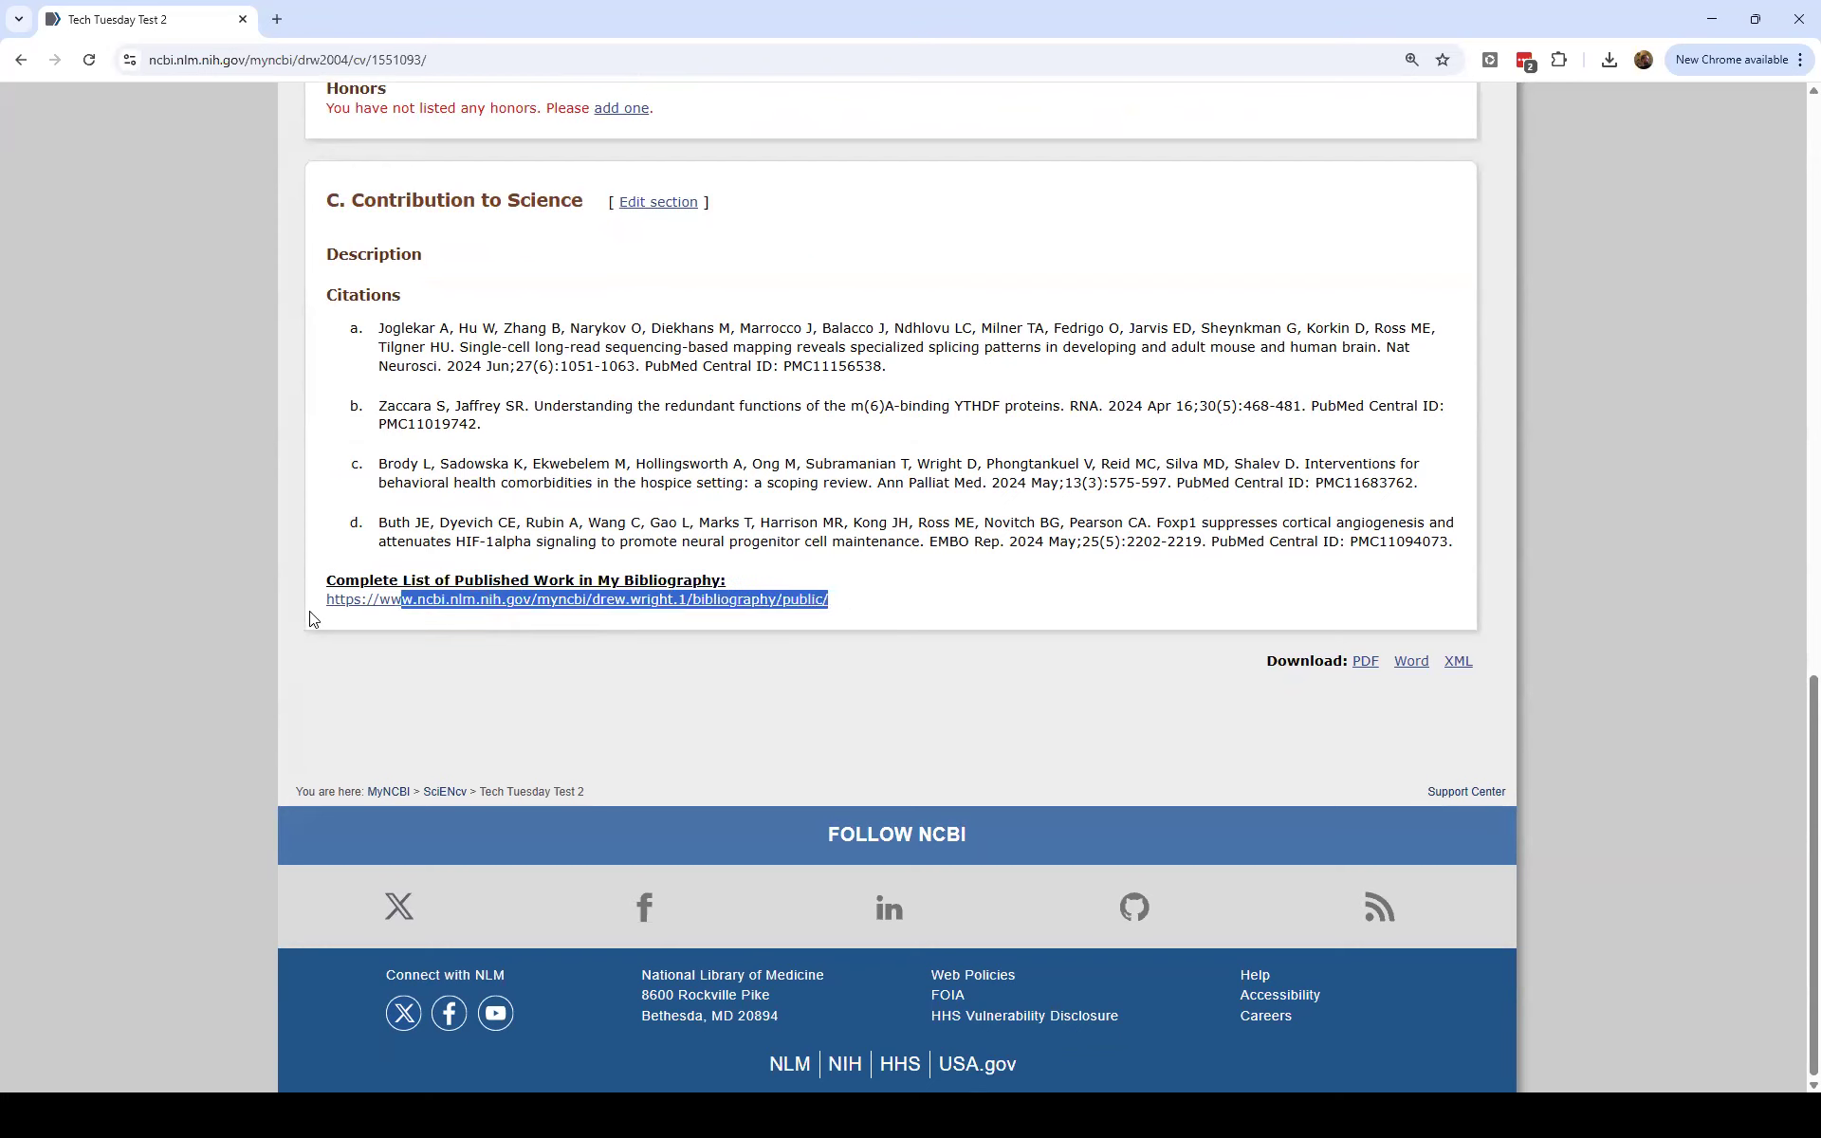
{"action": "left_click", "coordinate": [544, 705]}
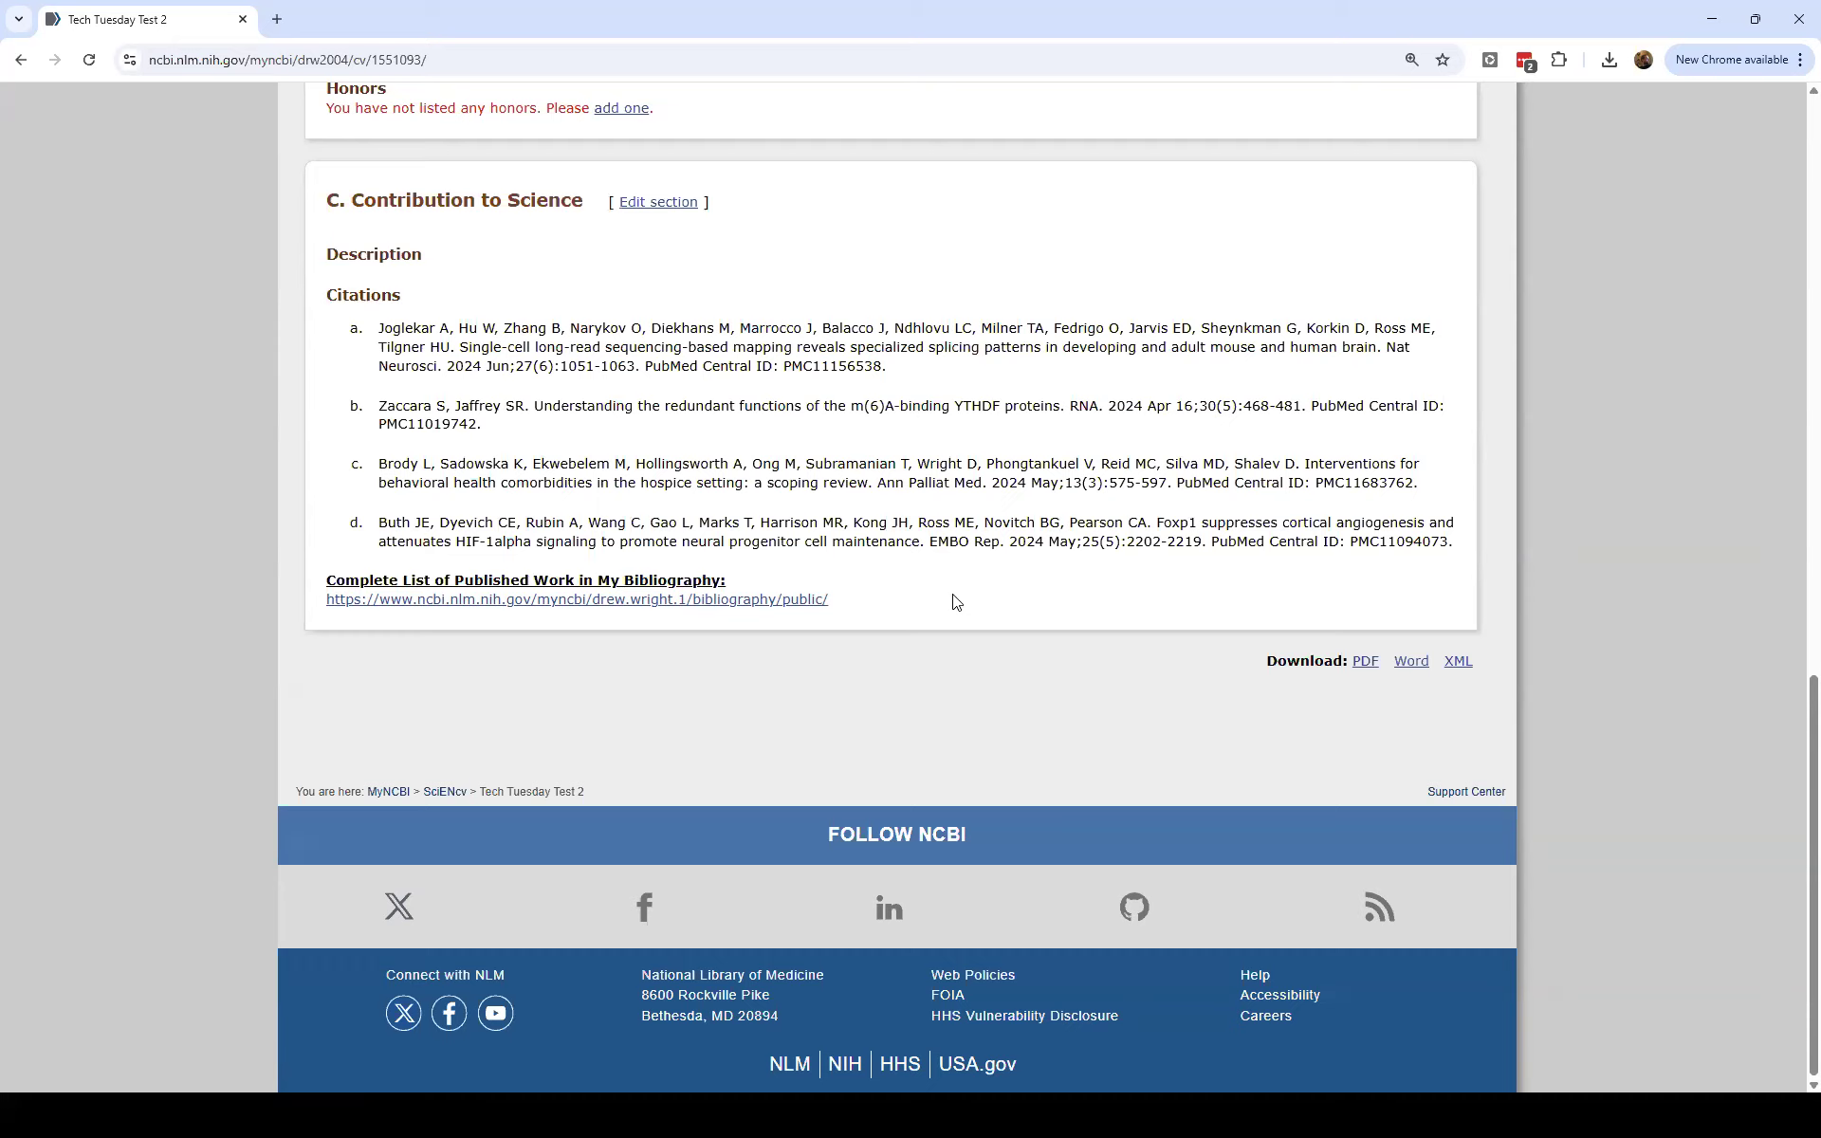
Look back over the Tech Tuesday Test 2 biosketch and return to the document list on the SciENcv home page.
{"action": "scroll", "coordinate": [731, 721], "scroll_direction": "up", "scroll_amount": 20}
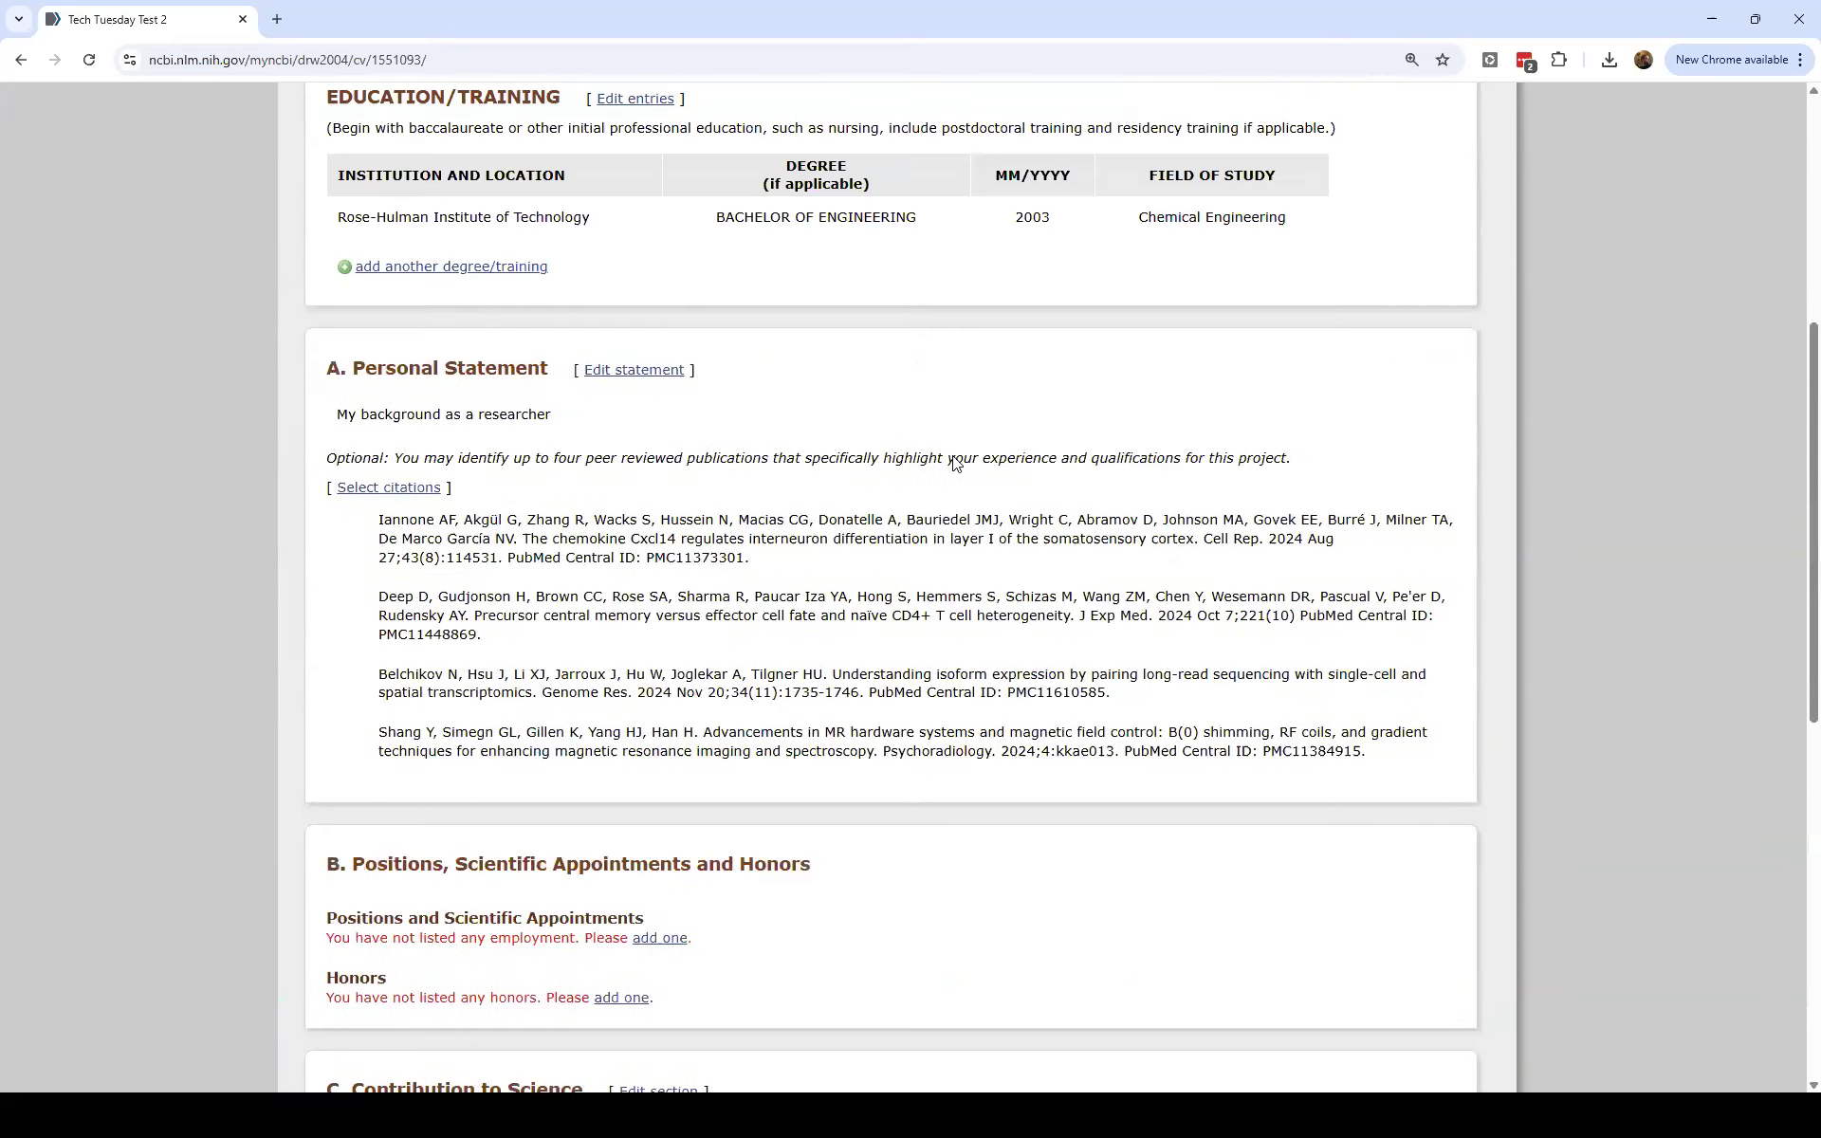
{"action": "scroll", "coordinate": [800, 651], "scroll_direction": "down", "scroll_amount": 3}
{"action": "scroll", "coordinate": [829, 638], "scroll_direction": "up", "scroll_amount": 3}
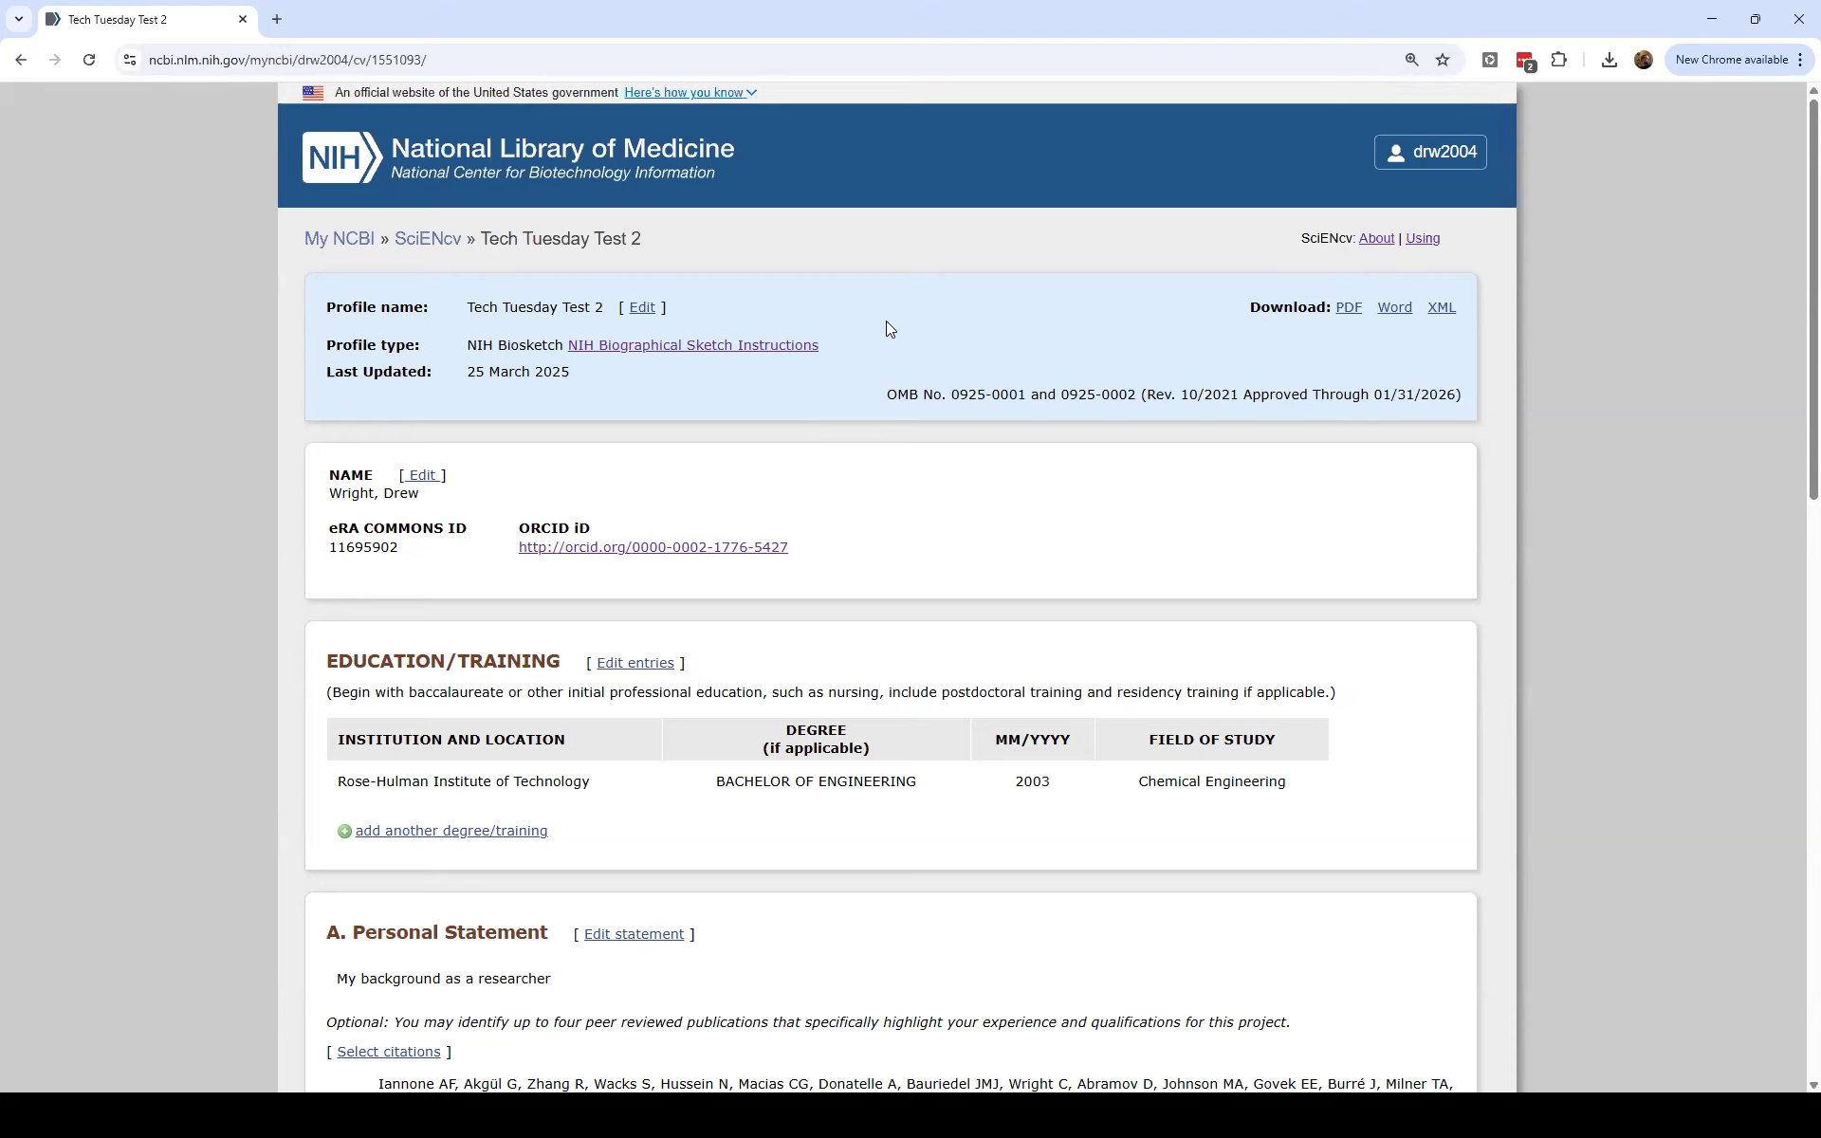
{"action": "left_click", "coordinate": [21, 60]}
{"action": "scroll", "coordinate": [1226, 344], "scroll_direction": "down", "scroll_amount": 2}
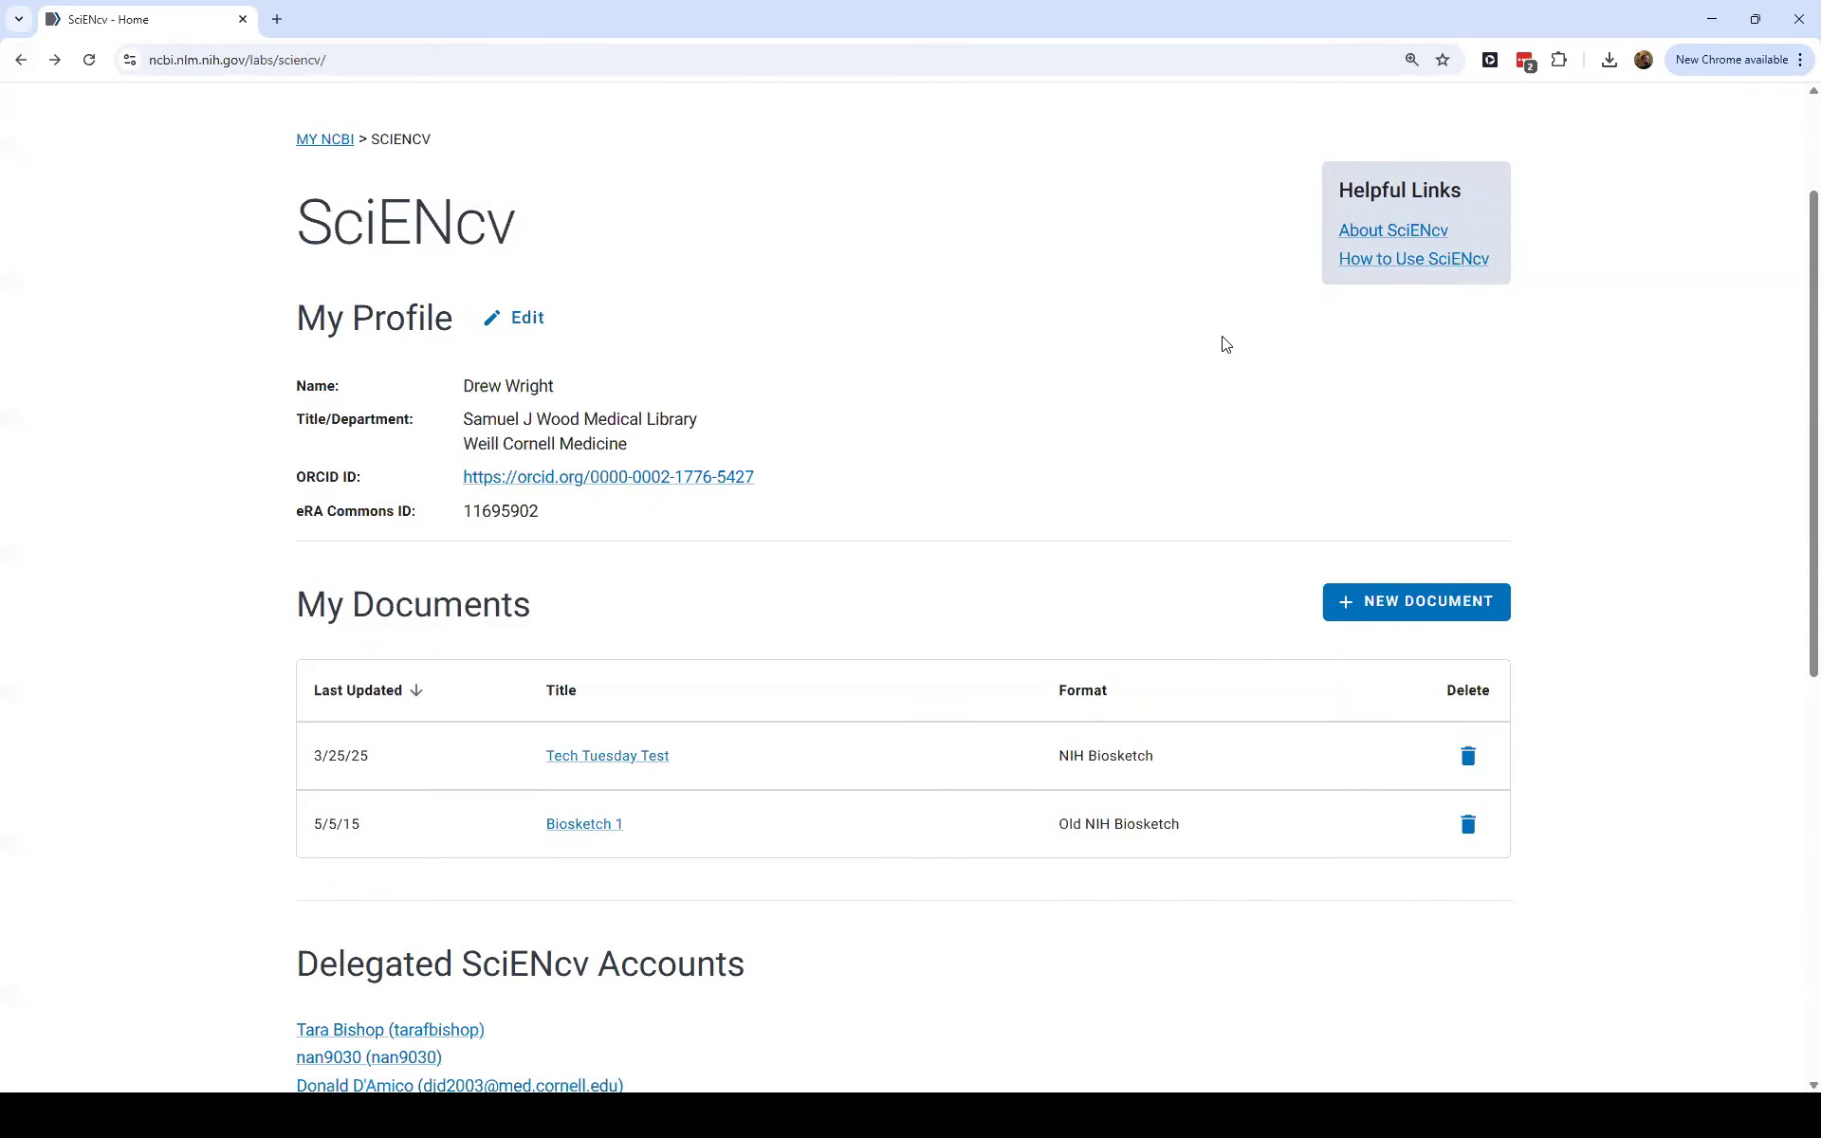
Create a blank NSF Biographical Sketch named "Tech Tuesday Test NSF".
{"action": "left_click", "coordinate": [1417, 602]}
{"action": "left_click", "coordinate": [764, 467]}
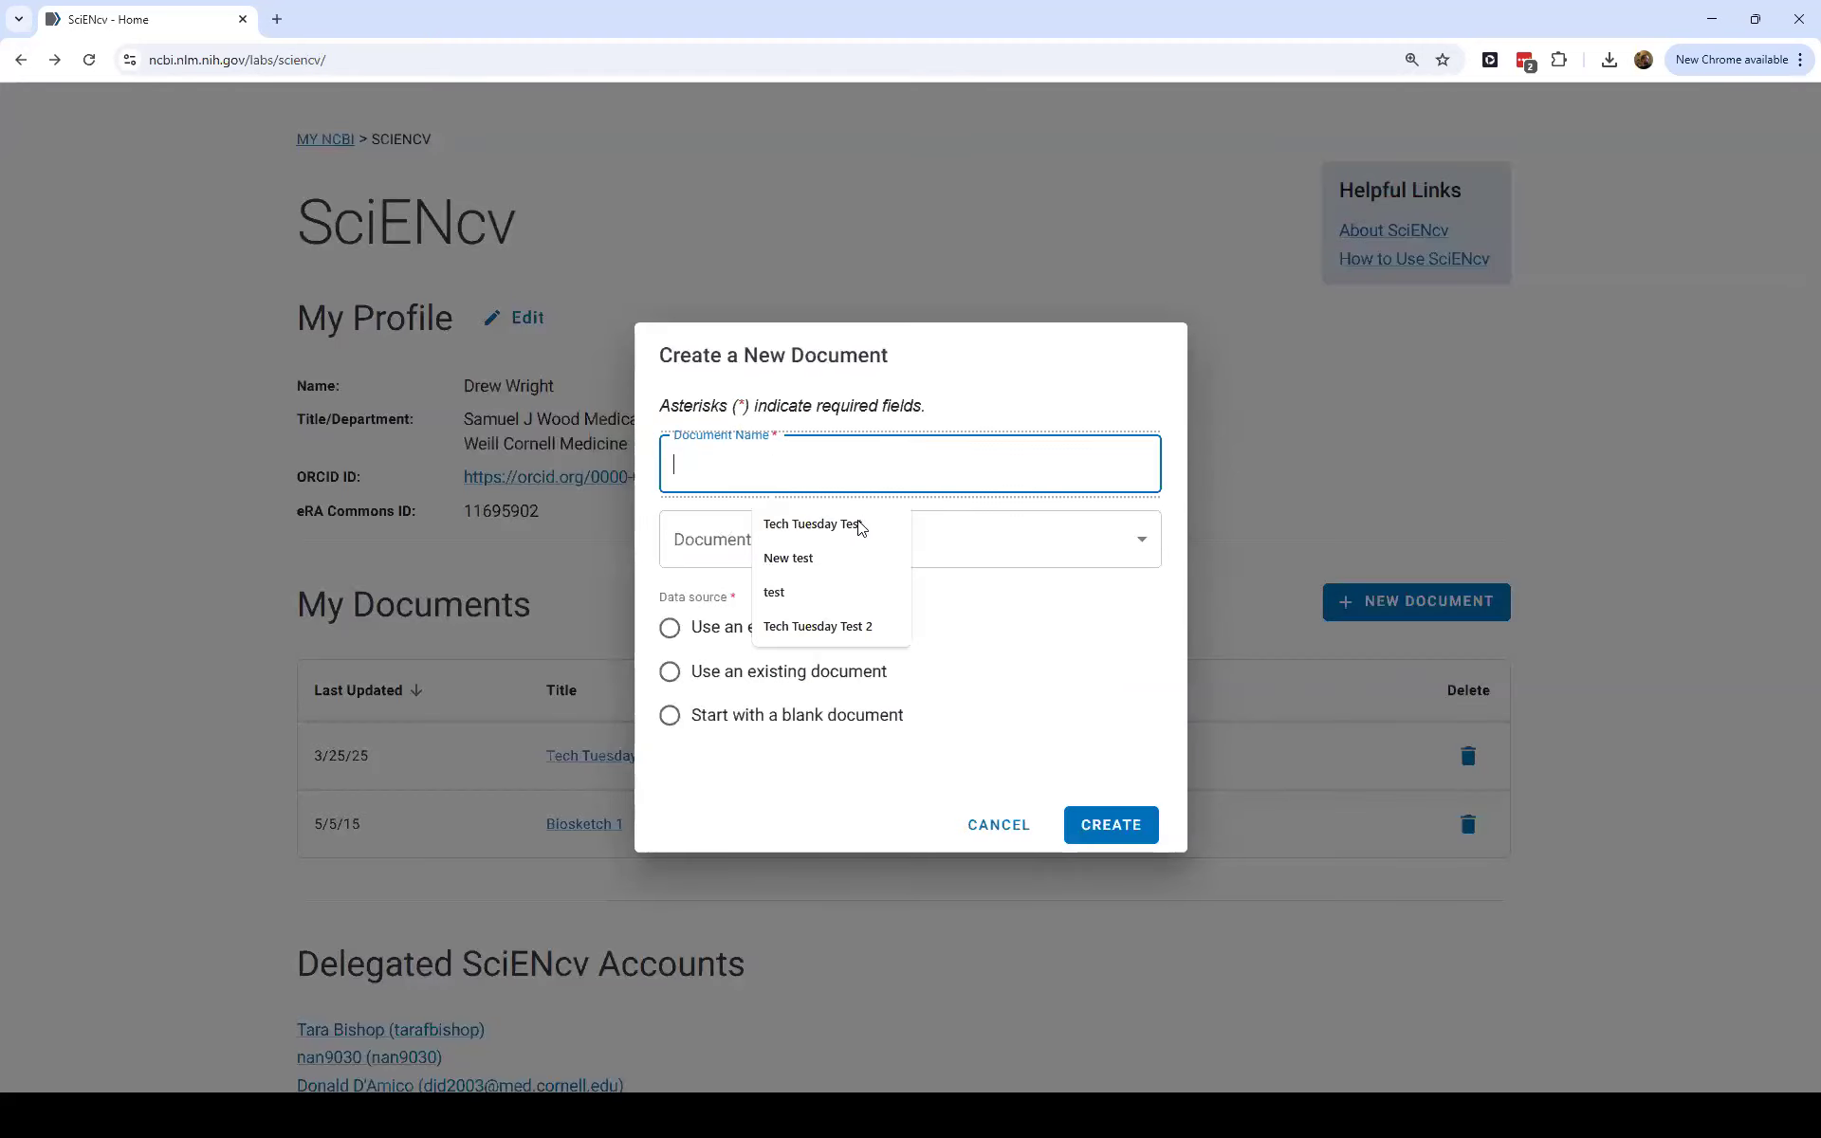
{"action": "left_click", "coordinate": [860, 526]}
{"action": "type", "text": "NSF"}
{"action": "left_click", "coordinate": [774, 555]}
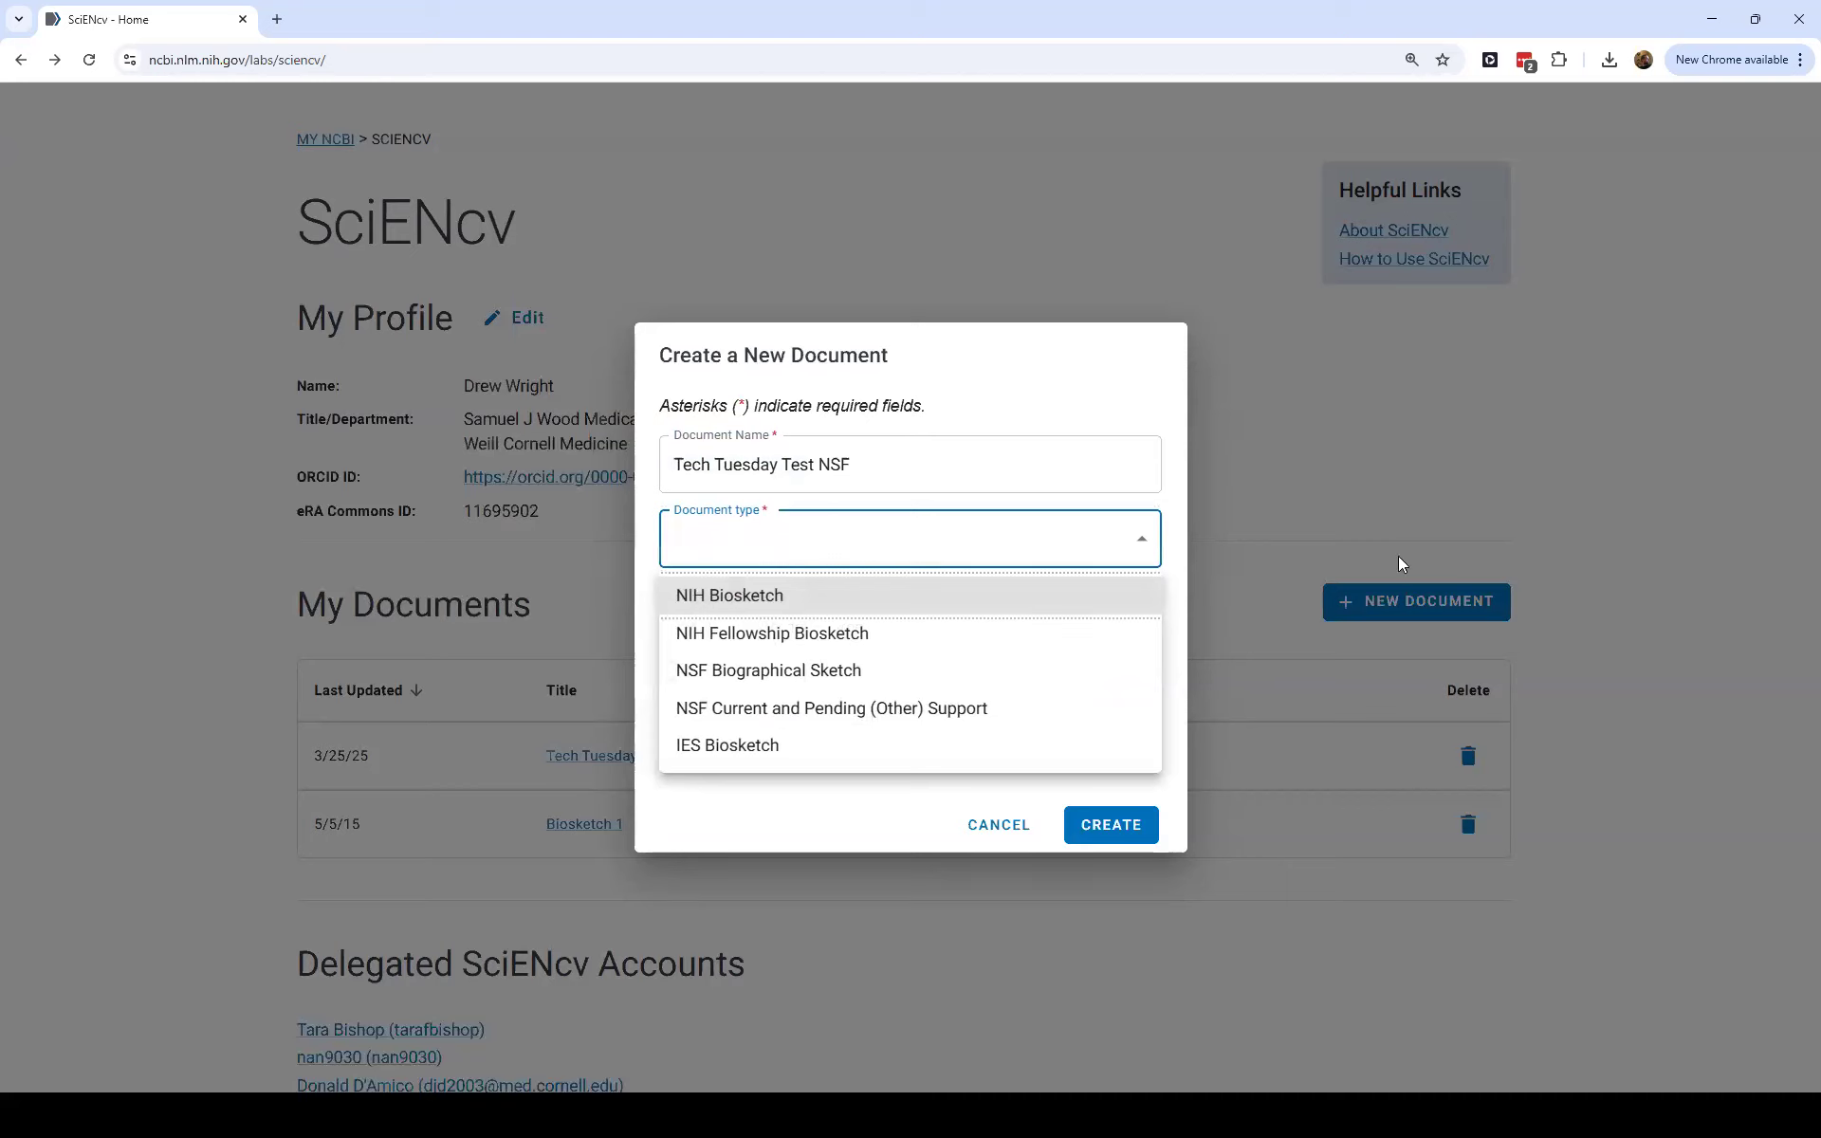
{"action": "left_click", "coordinate": [833, 672]}
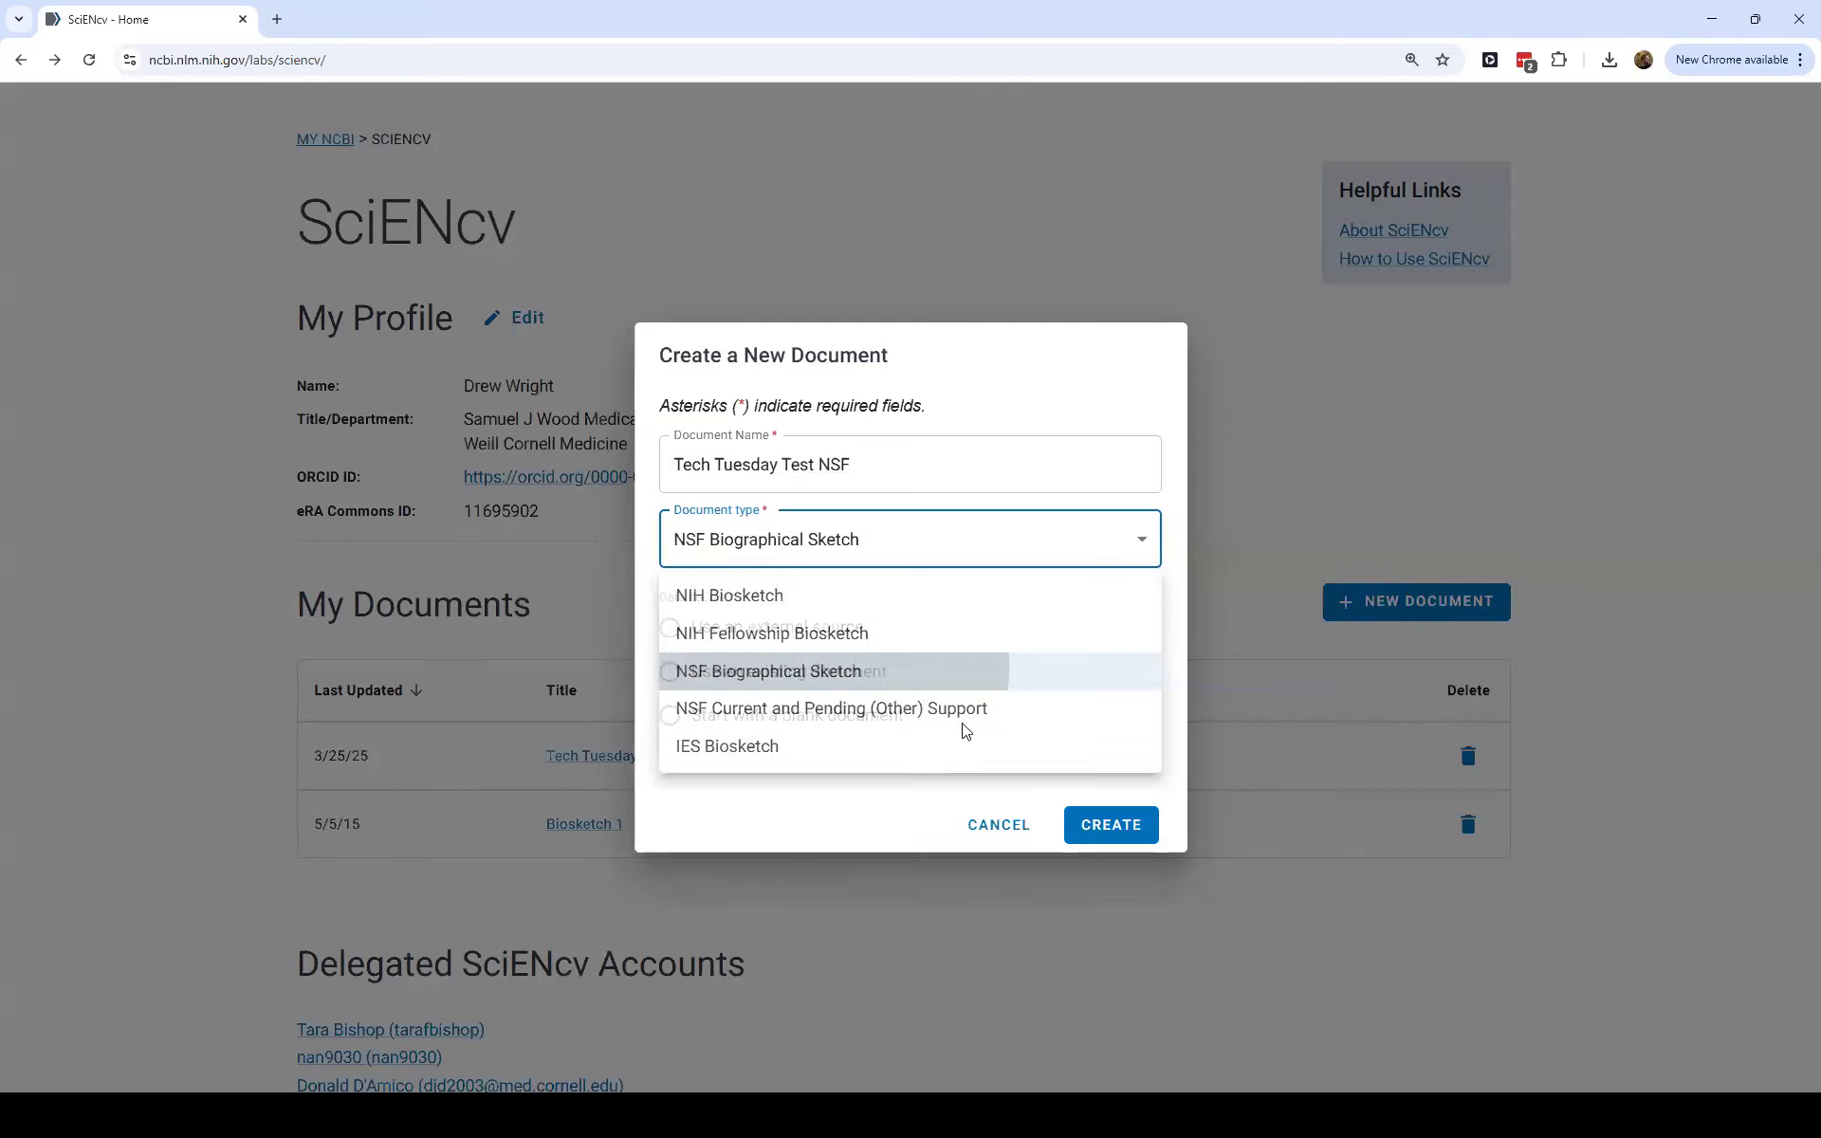
{"action": "left_click", "coordinate": [774, 729]}
{"action": "left_click", "coordinate": [1106, 828]}
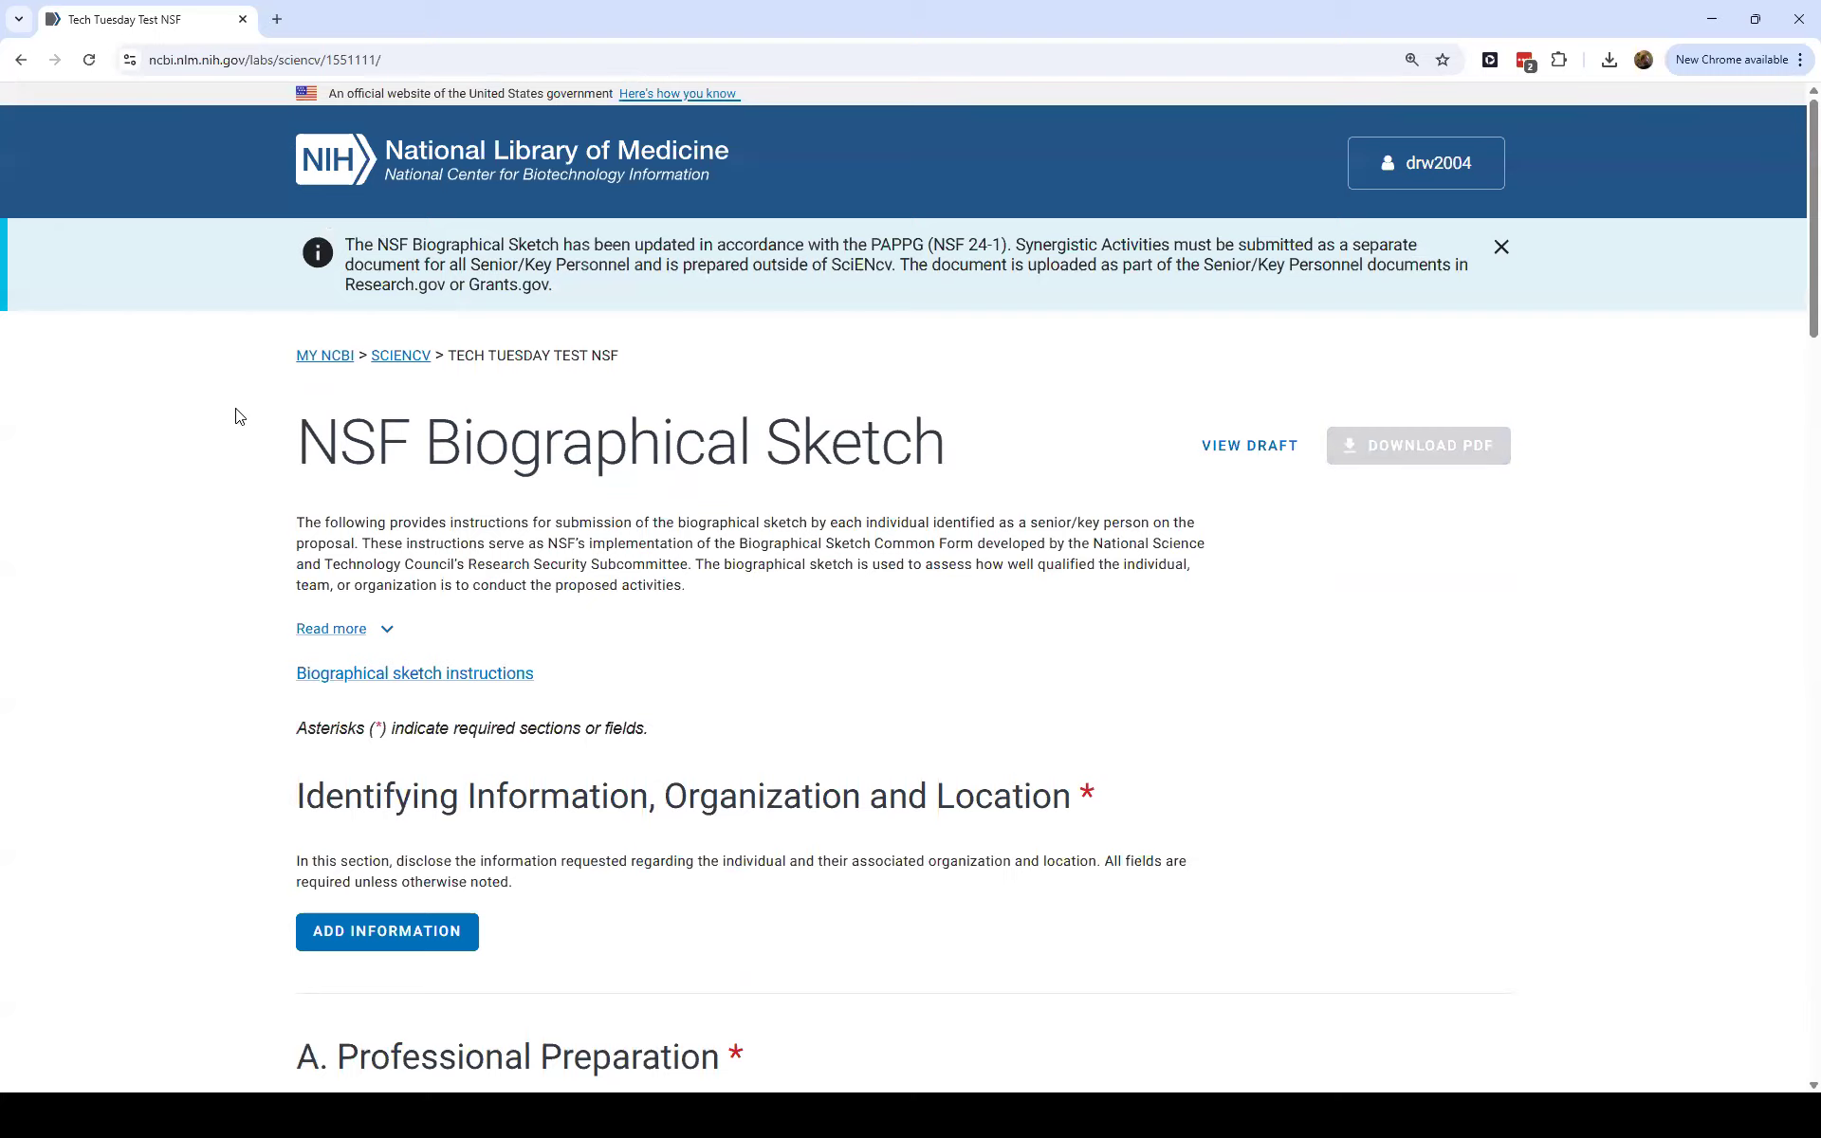
View the entry forms for Identifying Information and Professional Preparation, closing both without adding anything.
{"action": "scroll", "coordinate": [236, 416], "scroll_direction": "down", "scroll_amount": 2}
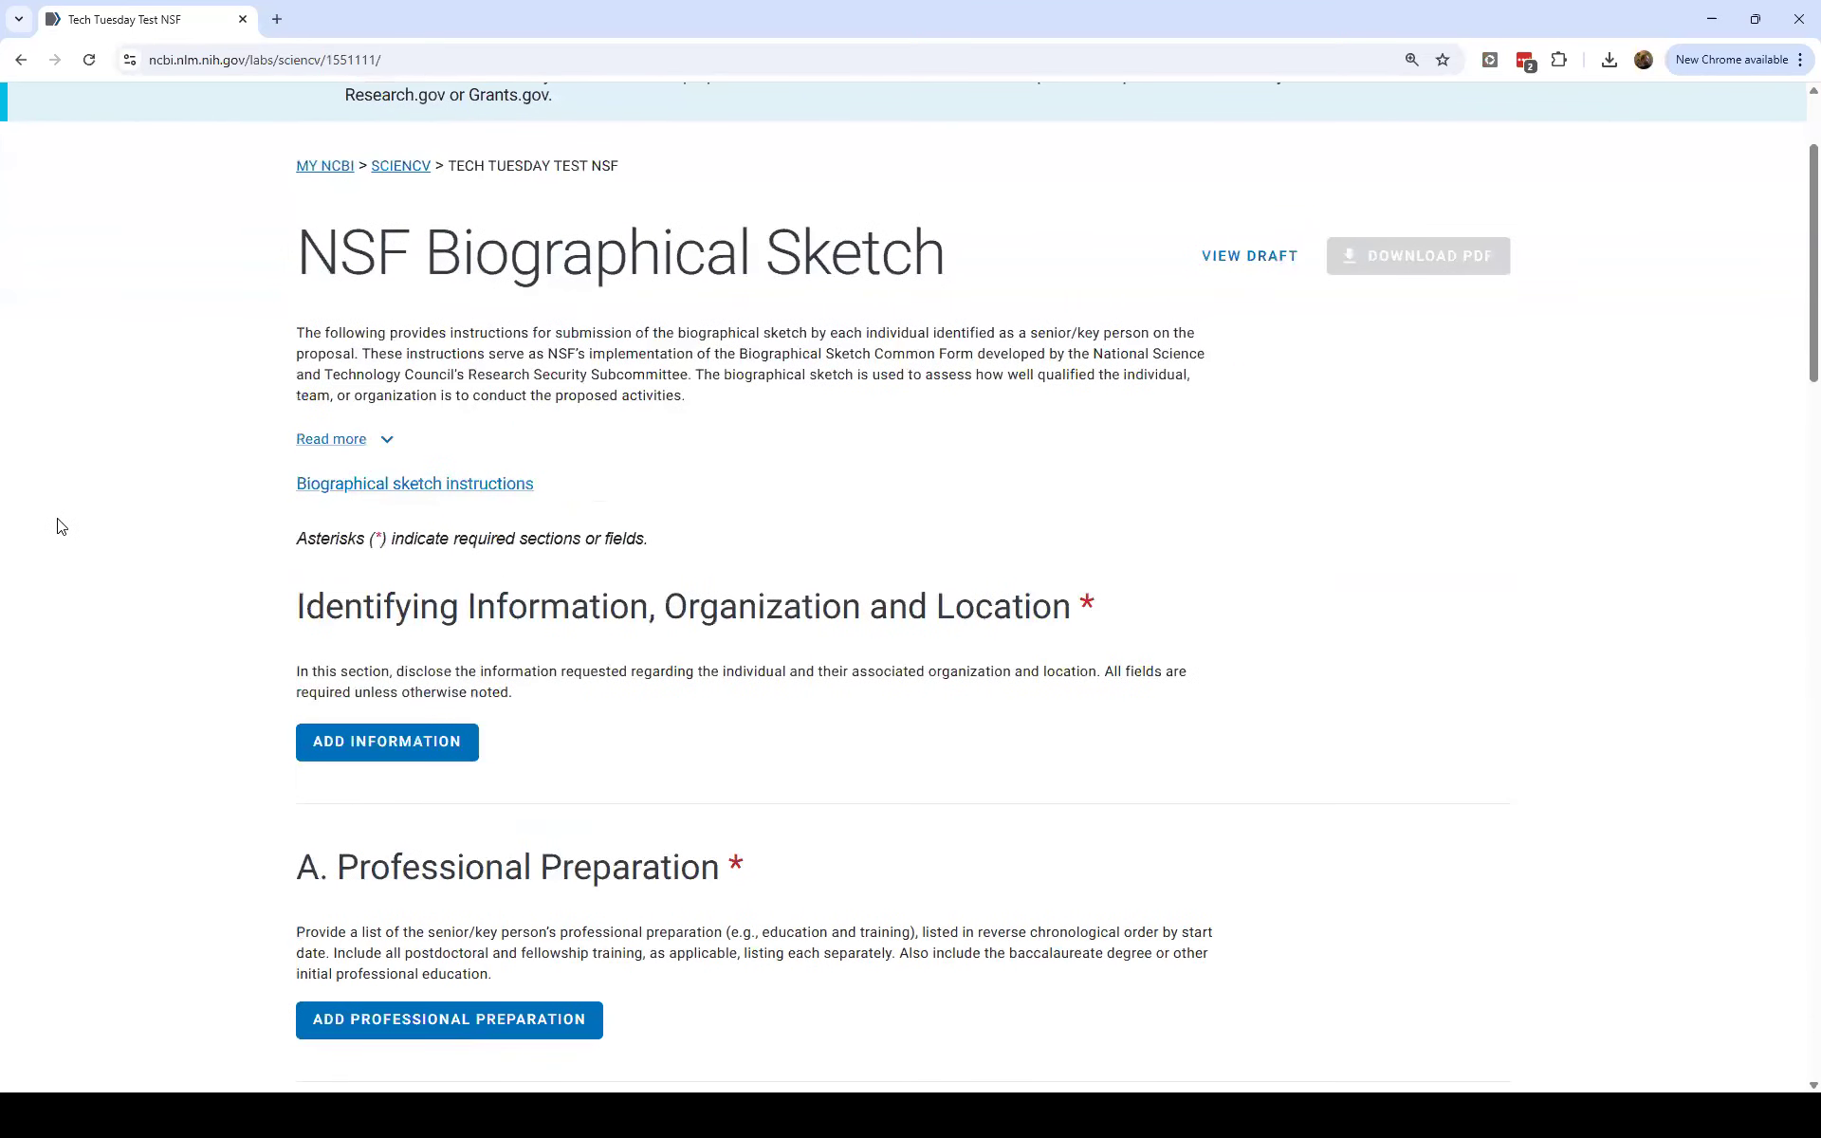
{"action": "scroll", "coordinate": [304, 515], "scroll_direction": "down", "scroll_amount": 2}
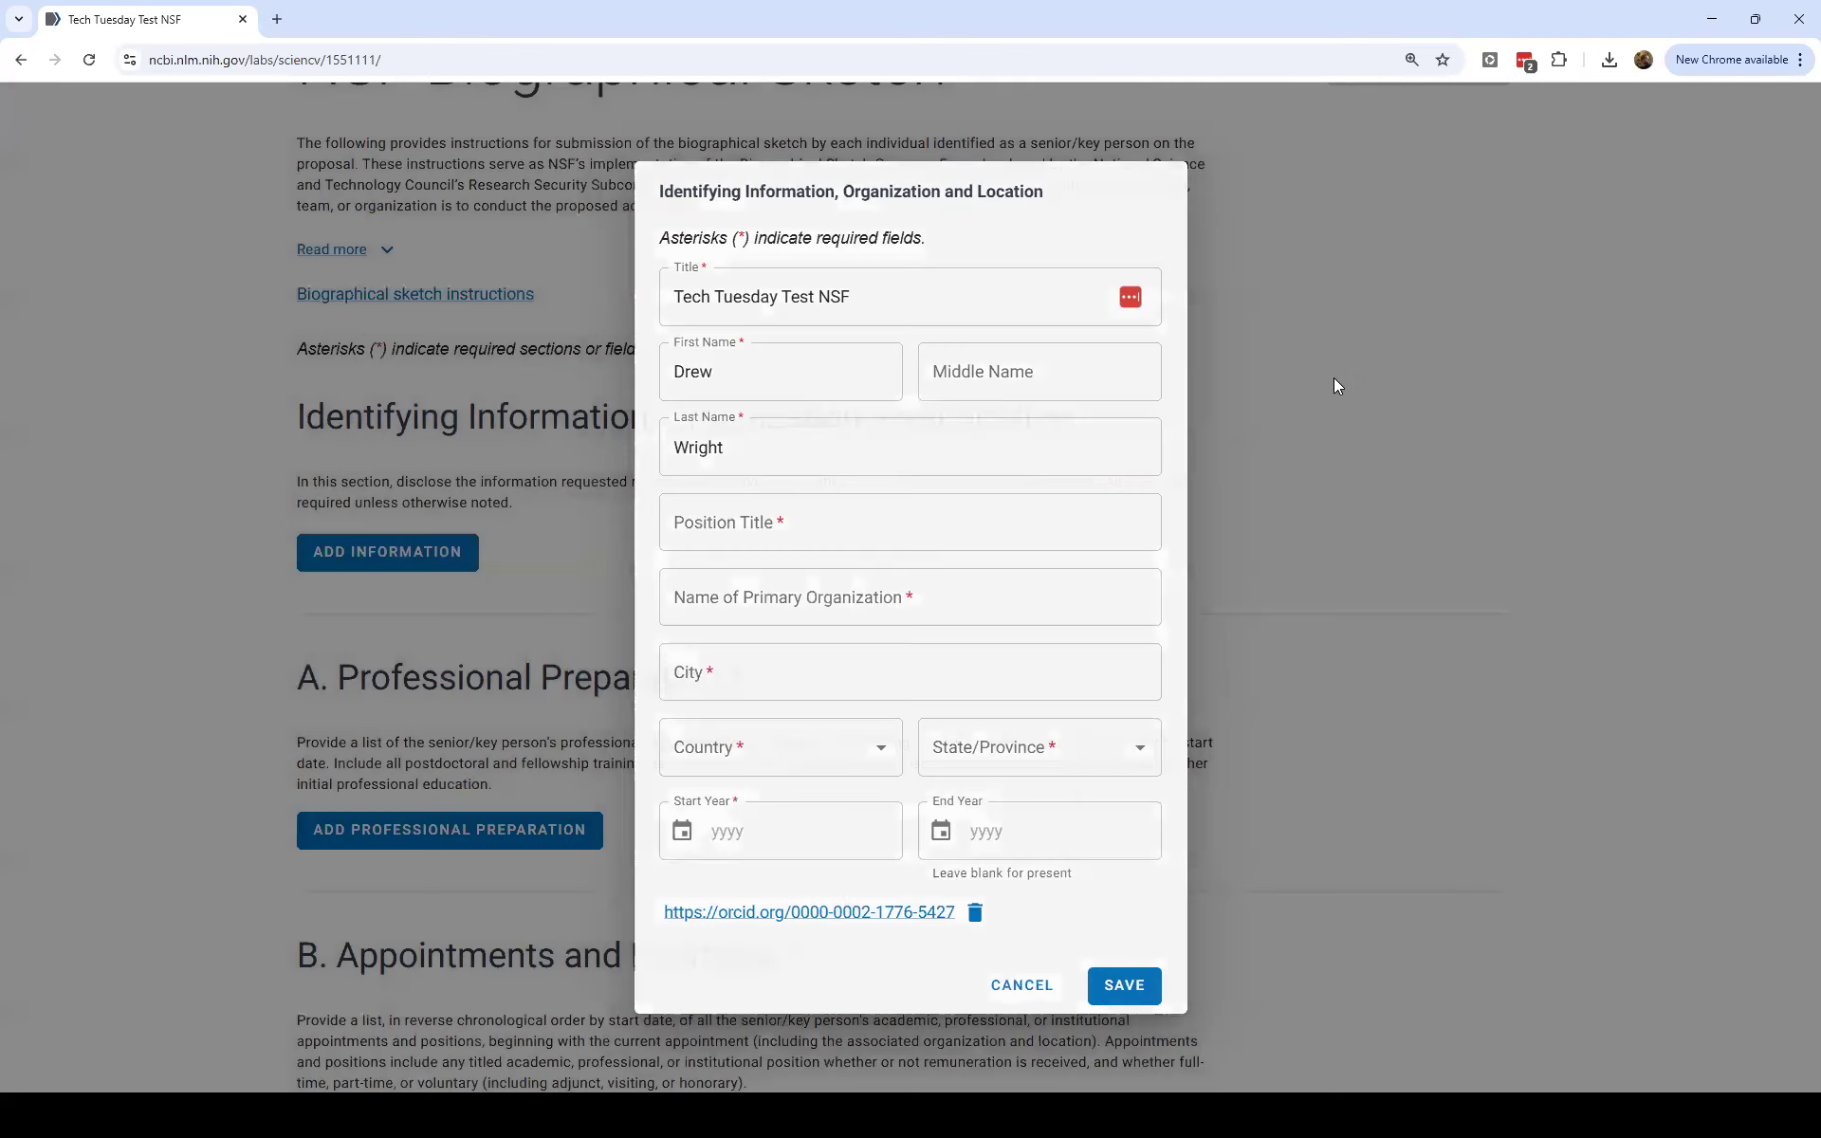
{"action": "left_click", "coordinate": [1334, 378]}
{"action": "scroll", "coordinate": [432, 502], "scroll_direction": "down", "scroll_amount": 3}
{"action": "left_click", "coordinate": [434, 546]}
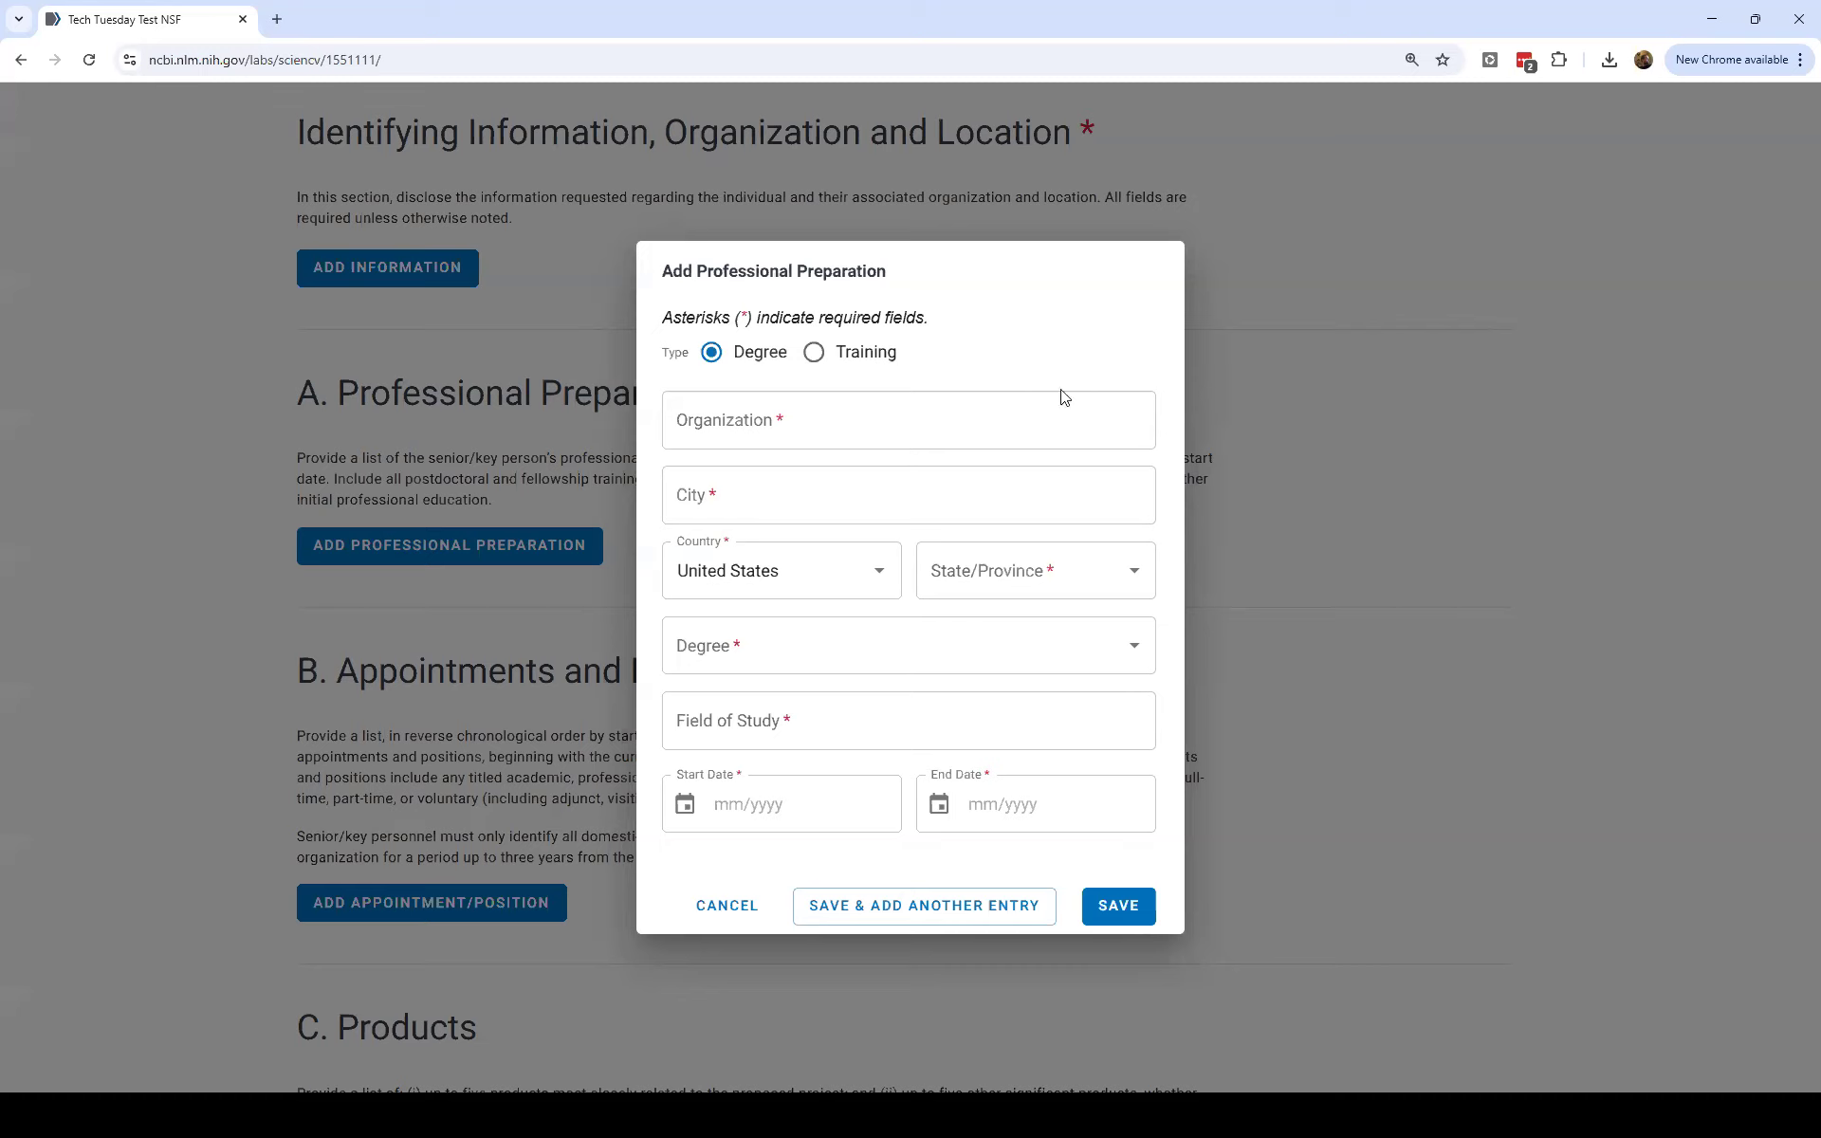
{"action": "left_click", "coordinate": [1253, 507]}
Open product selection under Products Most Closely Related to the Proposed Project and look over the My Bibliography citations without selecting any.
{"action": "scroll", "coordinate": [1175, 573], "scroll_direction": "down", "scroll_amount": 1}
{"action": "scroll", "coordinate": [1110, 736], "scroll_direction": "down", "scroll_amount": 3}
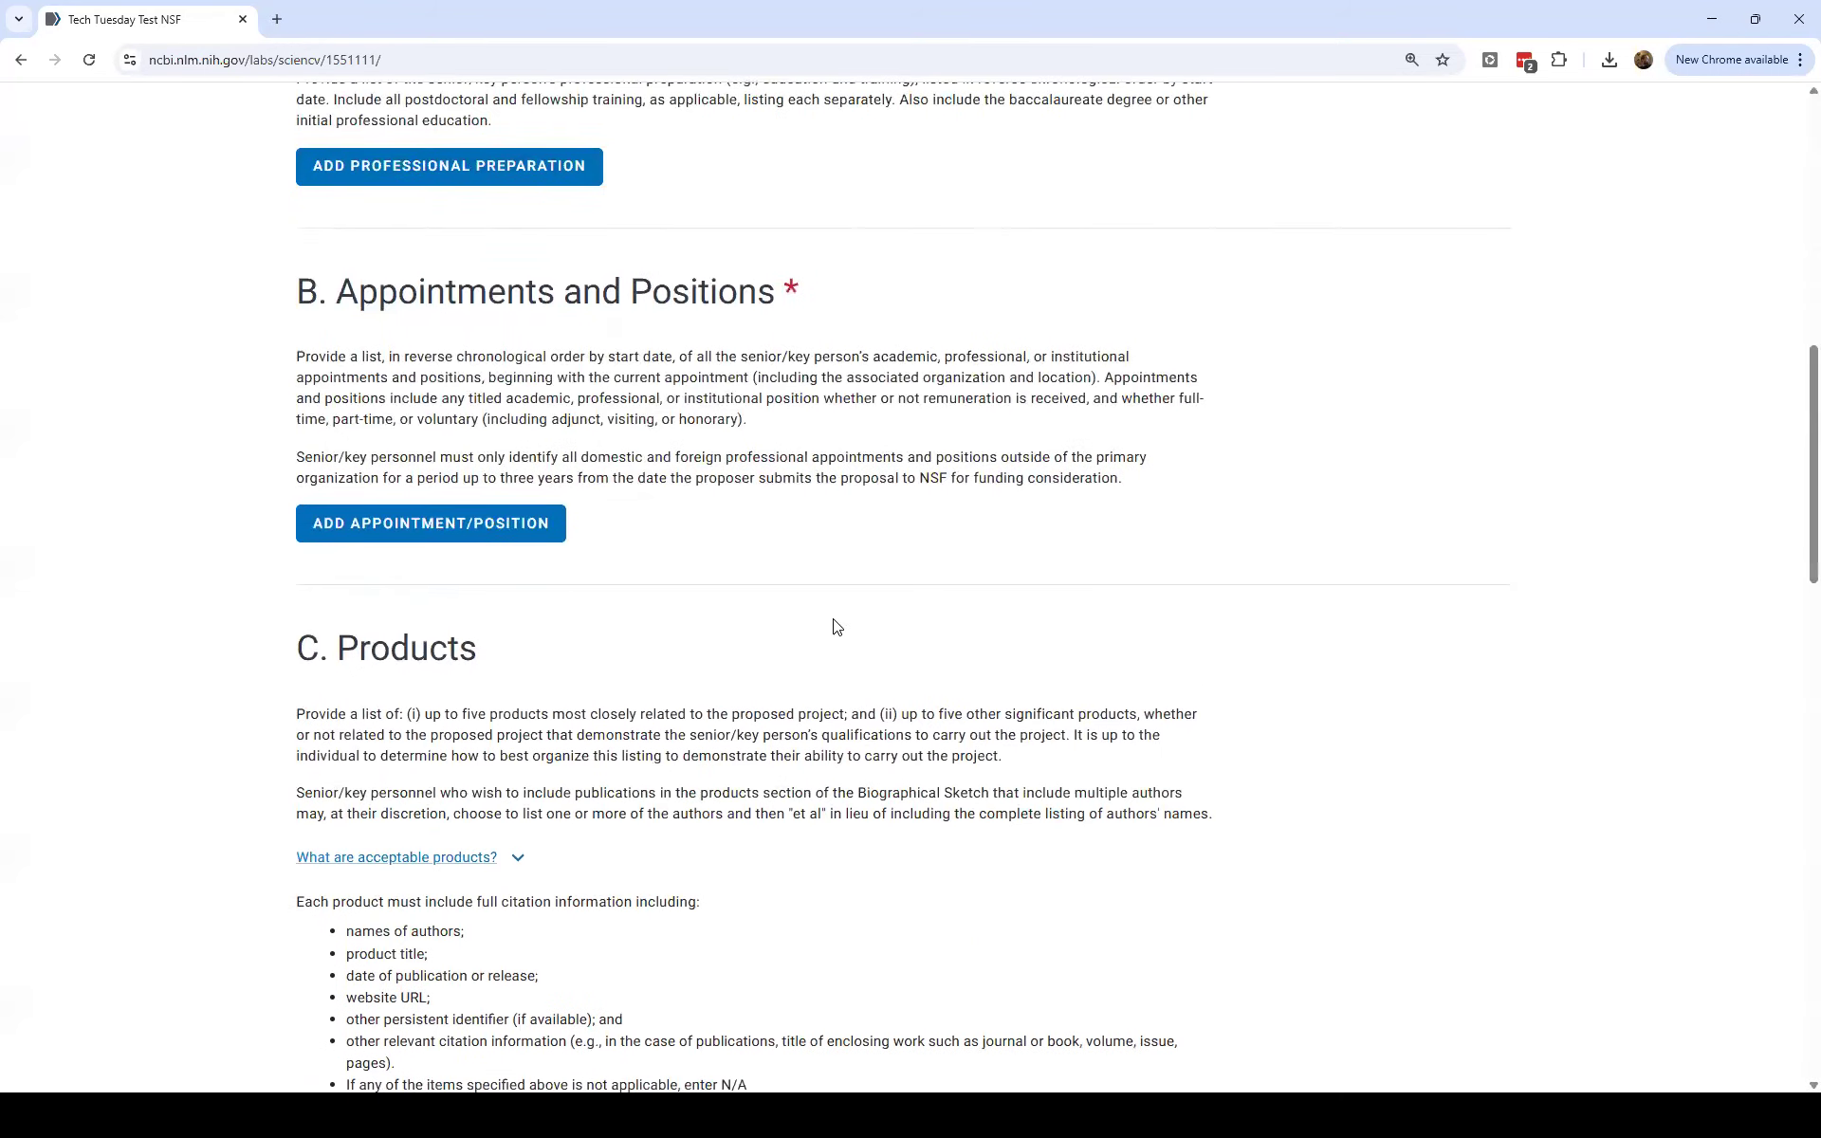
{"action": "scroll", "coordinate": [837, 626], "scroll_direction": "down", "scroll_amount": 3}
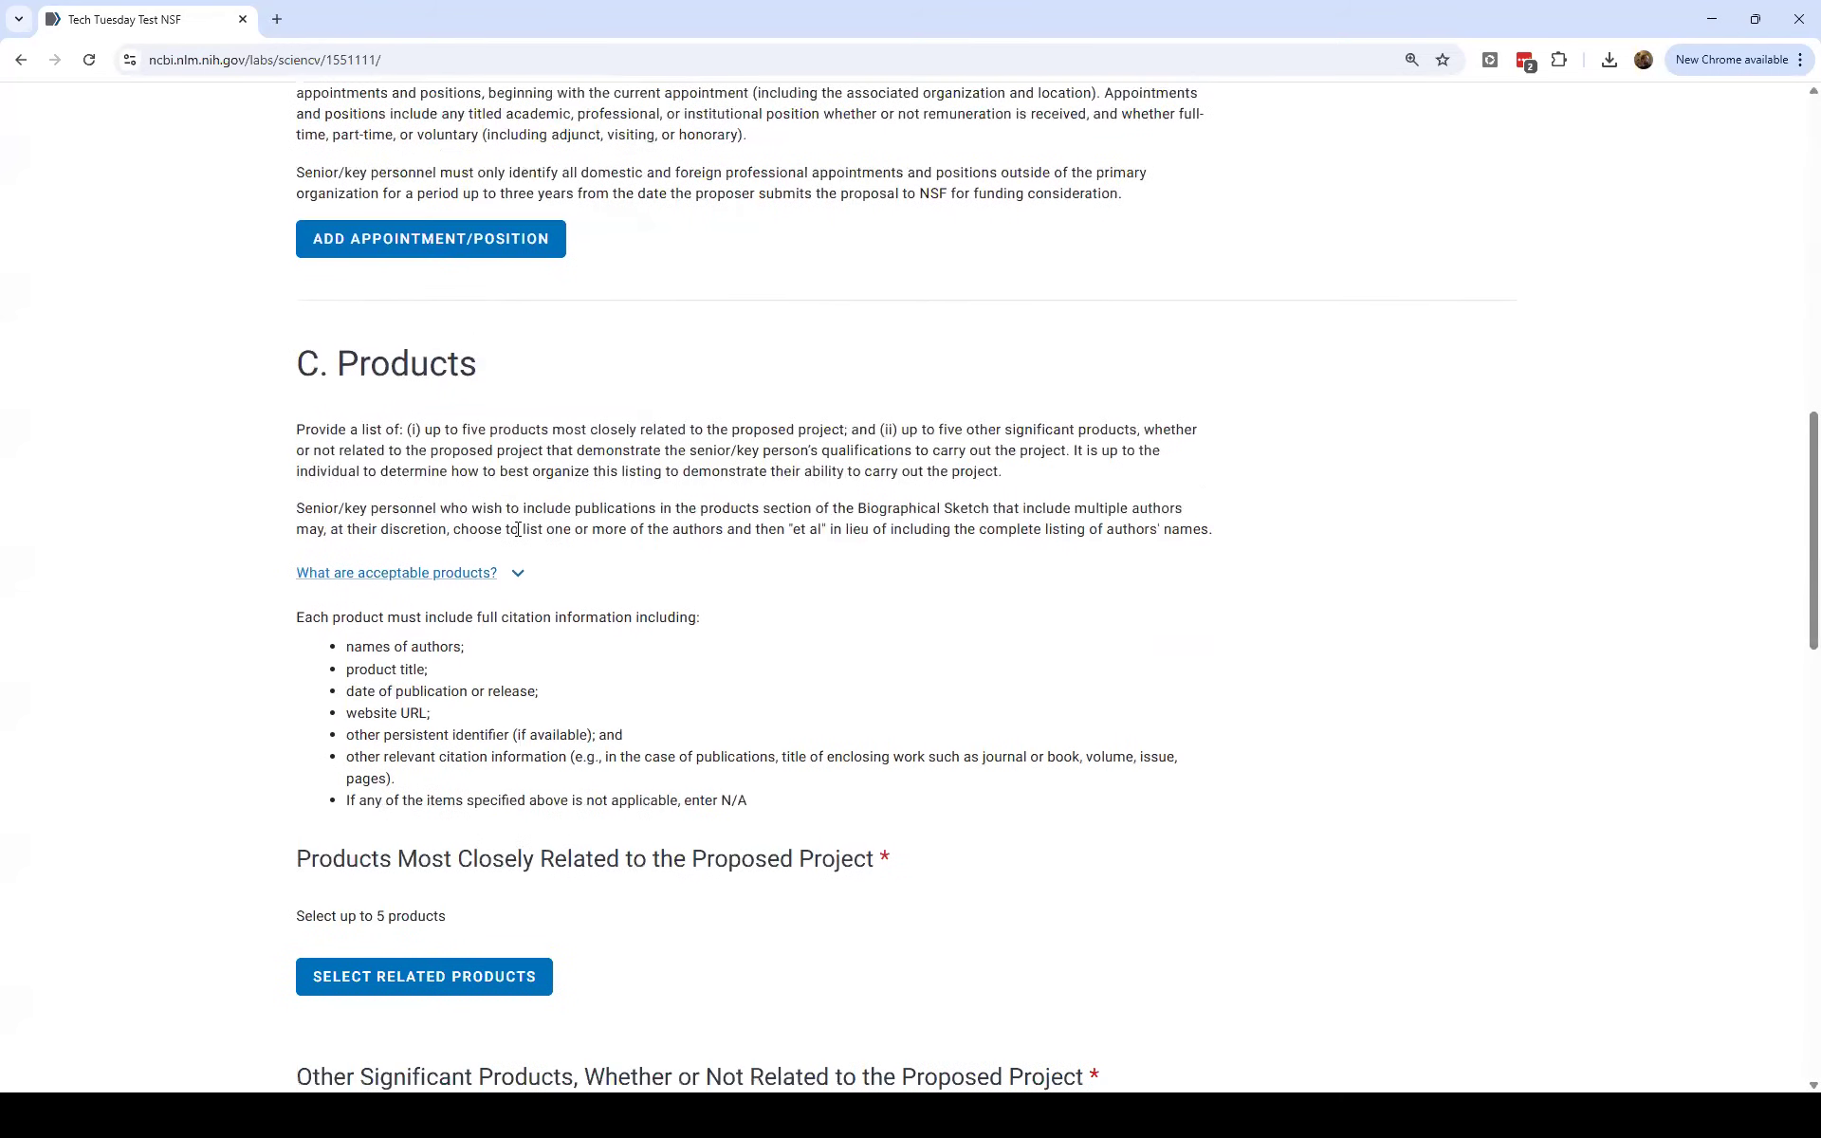
{"action": "left_click", "coordinate": [440, 977]}
{"action": "scroll", "coordinate": [814, 480], "scroll_direction": "down", "scroll_amount": 3}
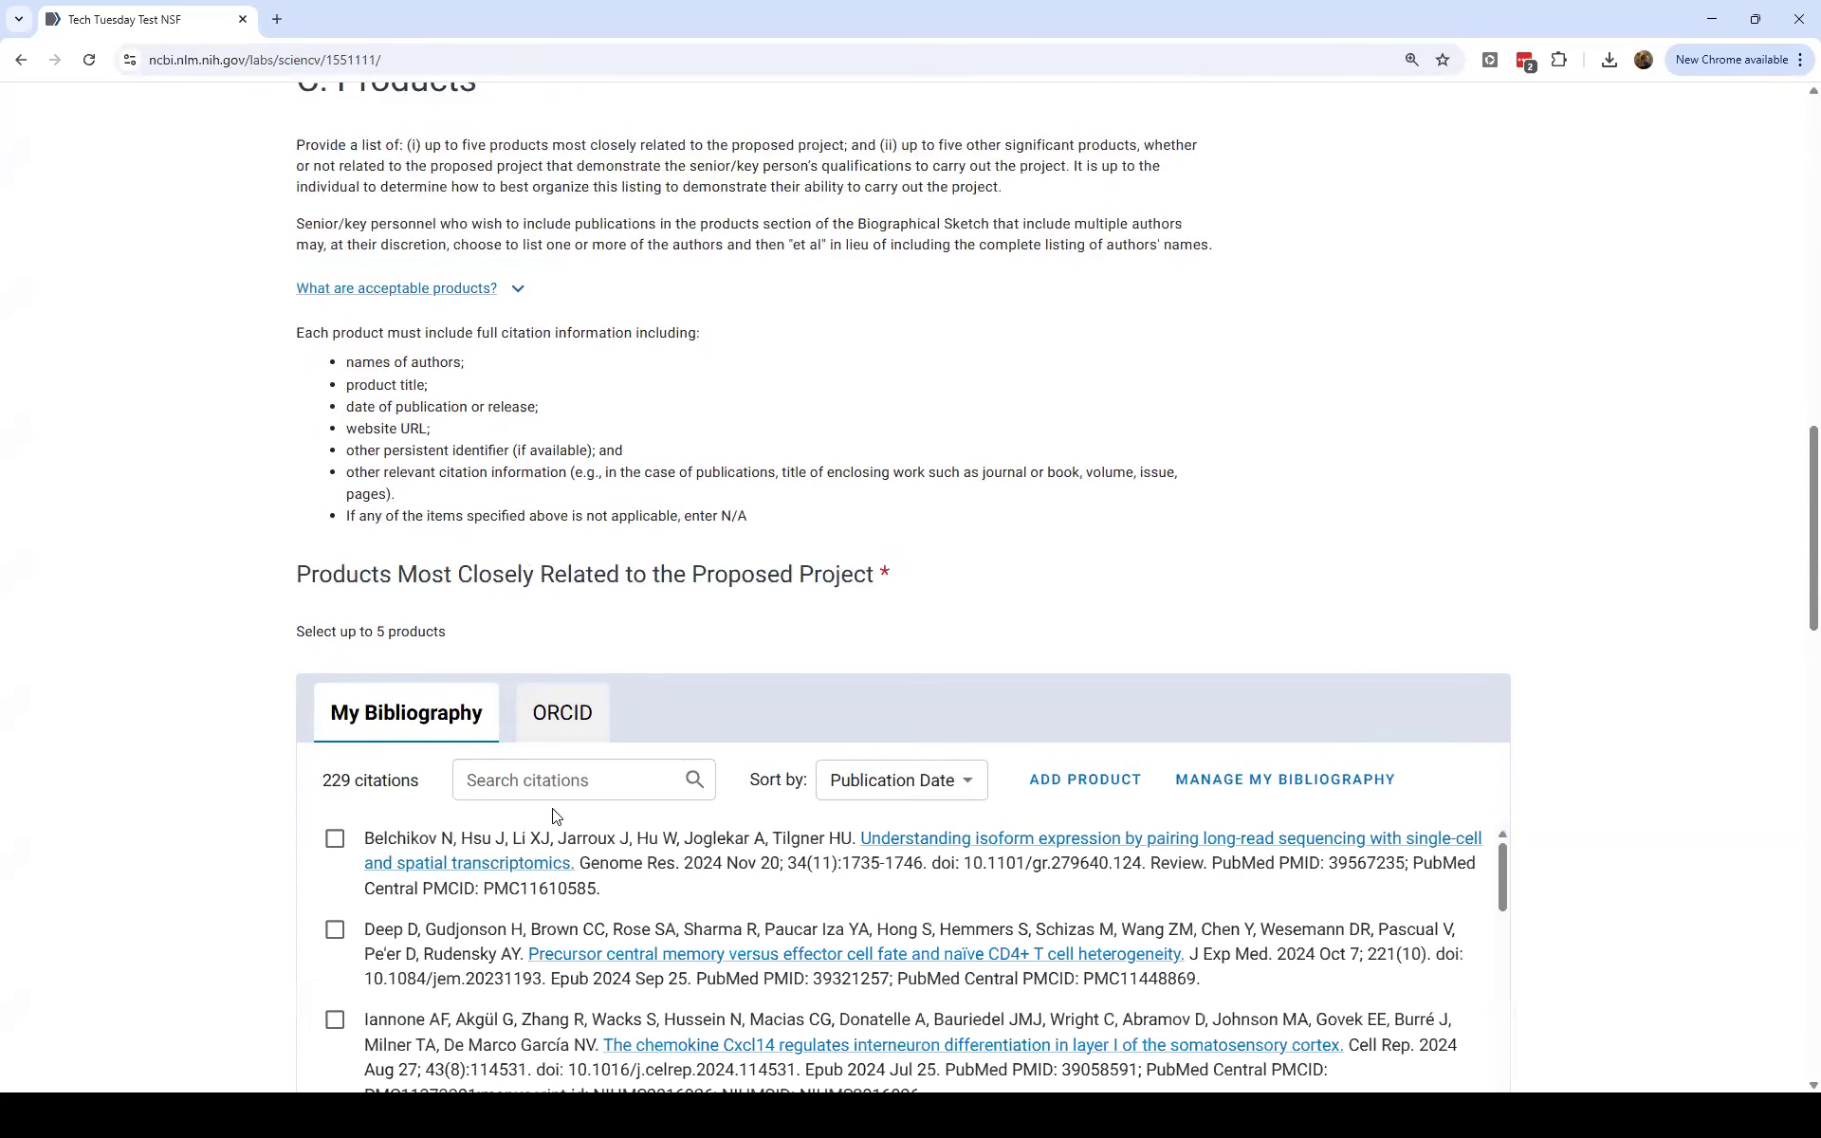
{"action": "scroll", "coordinate": [557, 816], "scroll_direction": "down", "scroll_amount": 2}
{"action": "scroll", "coordinate": [513, 488], "scroll_direction": "down", "scroll_amount": 3}
{"action": "scroll", "coordinate": [256, 508], "scroll_direction": "down", "scroll_amount": 4}
{"action": "scroll", "coordinate": [258, 508], "scroll_direction": "up", "scroll_amount": 4}
{"action": "scroll", "coordinate": [259, 508], "scroll_direction": "up", "scroll_amount": 2}
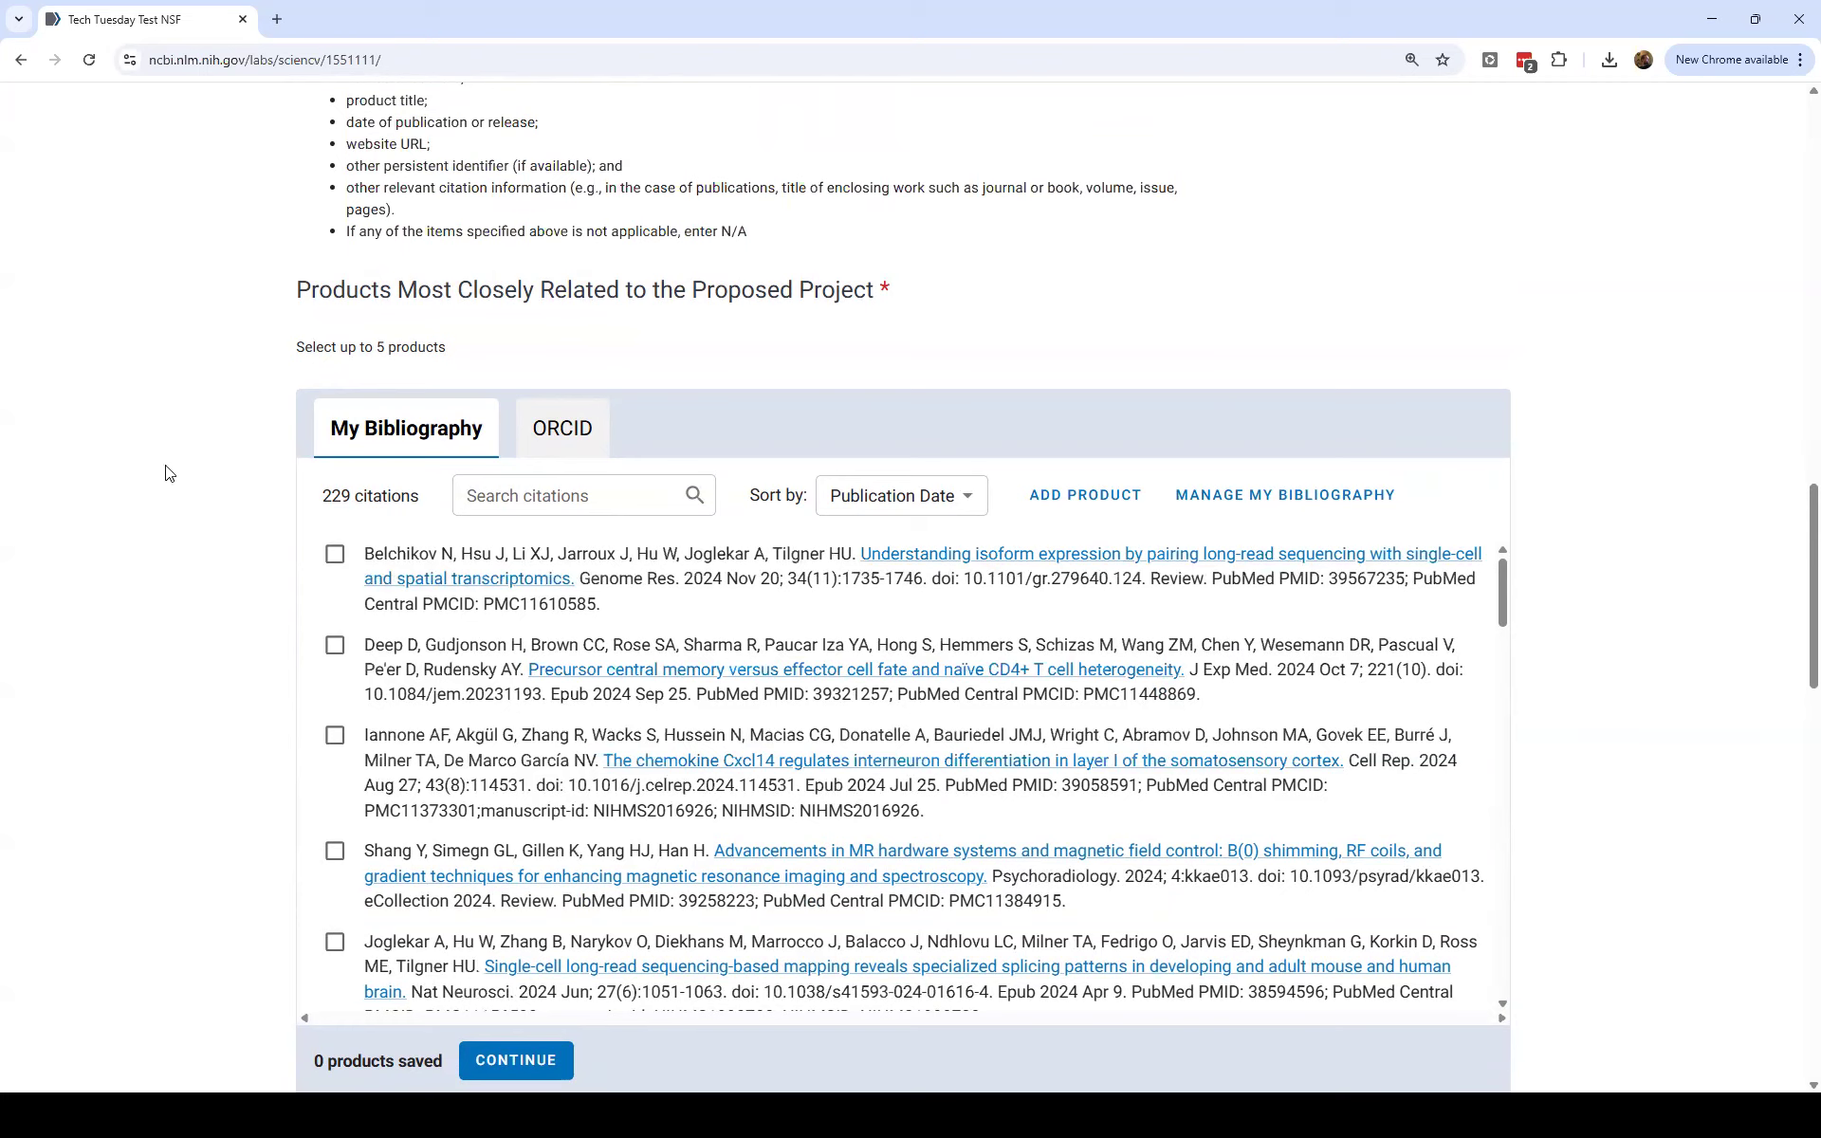
Review the Other Significant Products, Certification and Privacy Act sections of the NSF sketch, and return to its beginning.
{"action": "scroll", "coordinate": [166, 471], "scroll_direction": "down", "scroll_amount": 3}
{"action": "scroll", "coordinate": [166, 472], "scroll_direction": "down", "scroll_amount": 4}
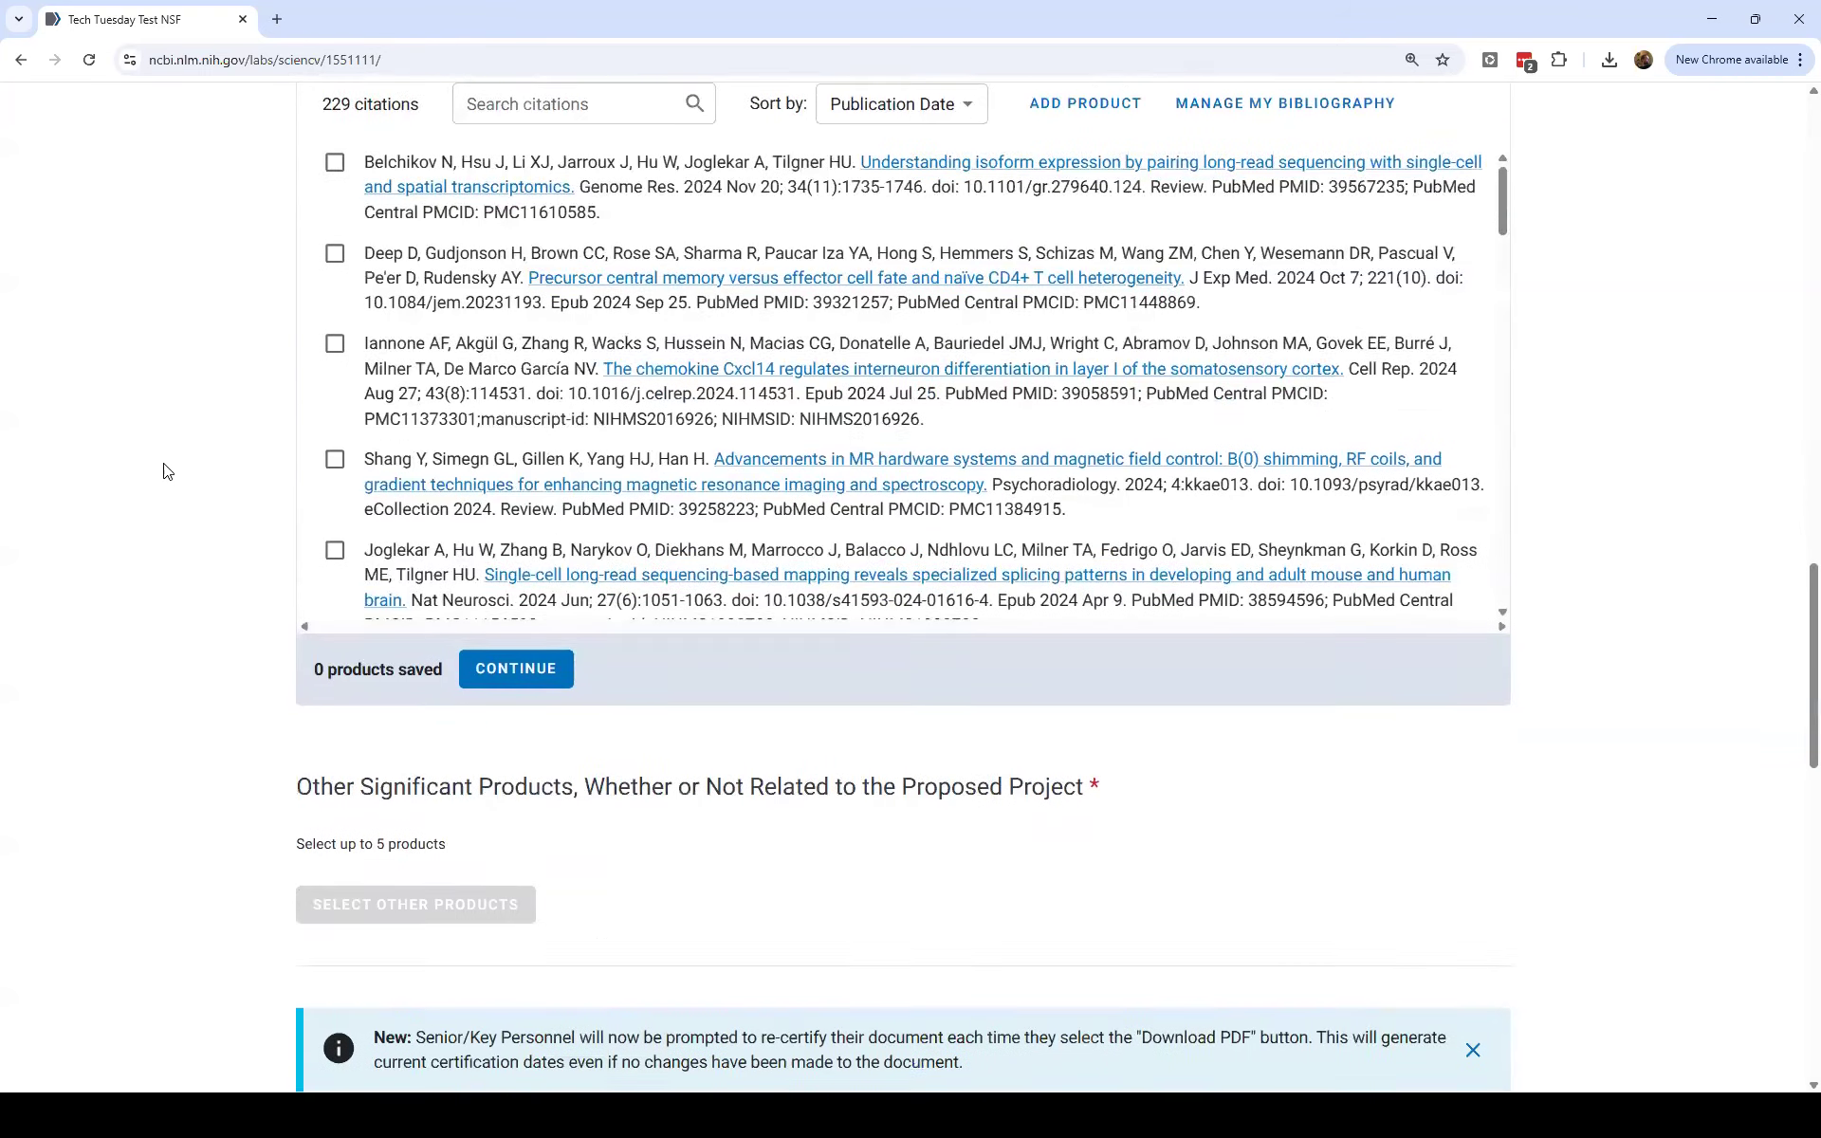
{"action": "scroll", "coordinate": [166, 472], "scroll_direction": "down", "scroll_amount": 1}
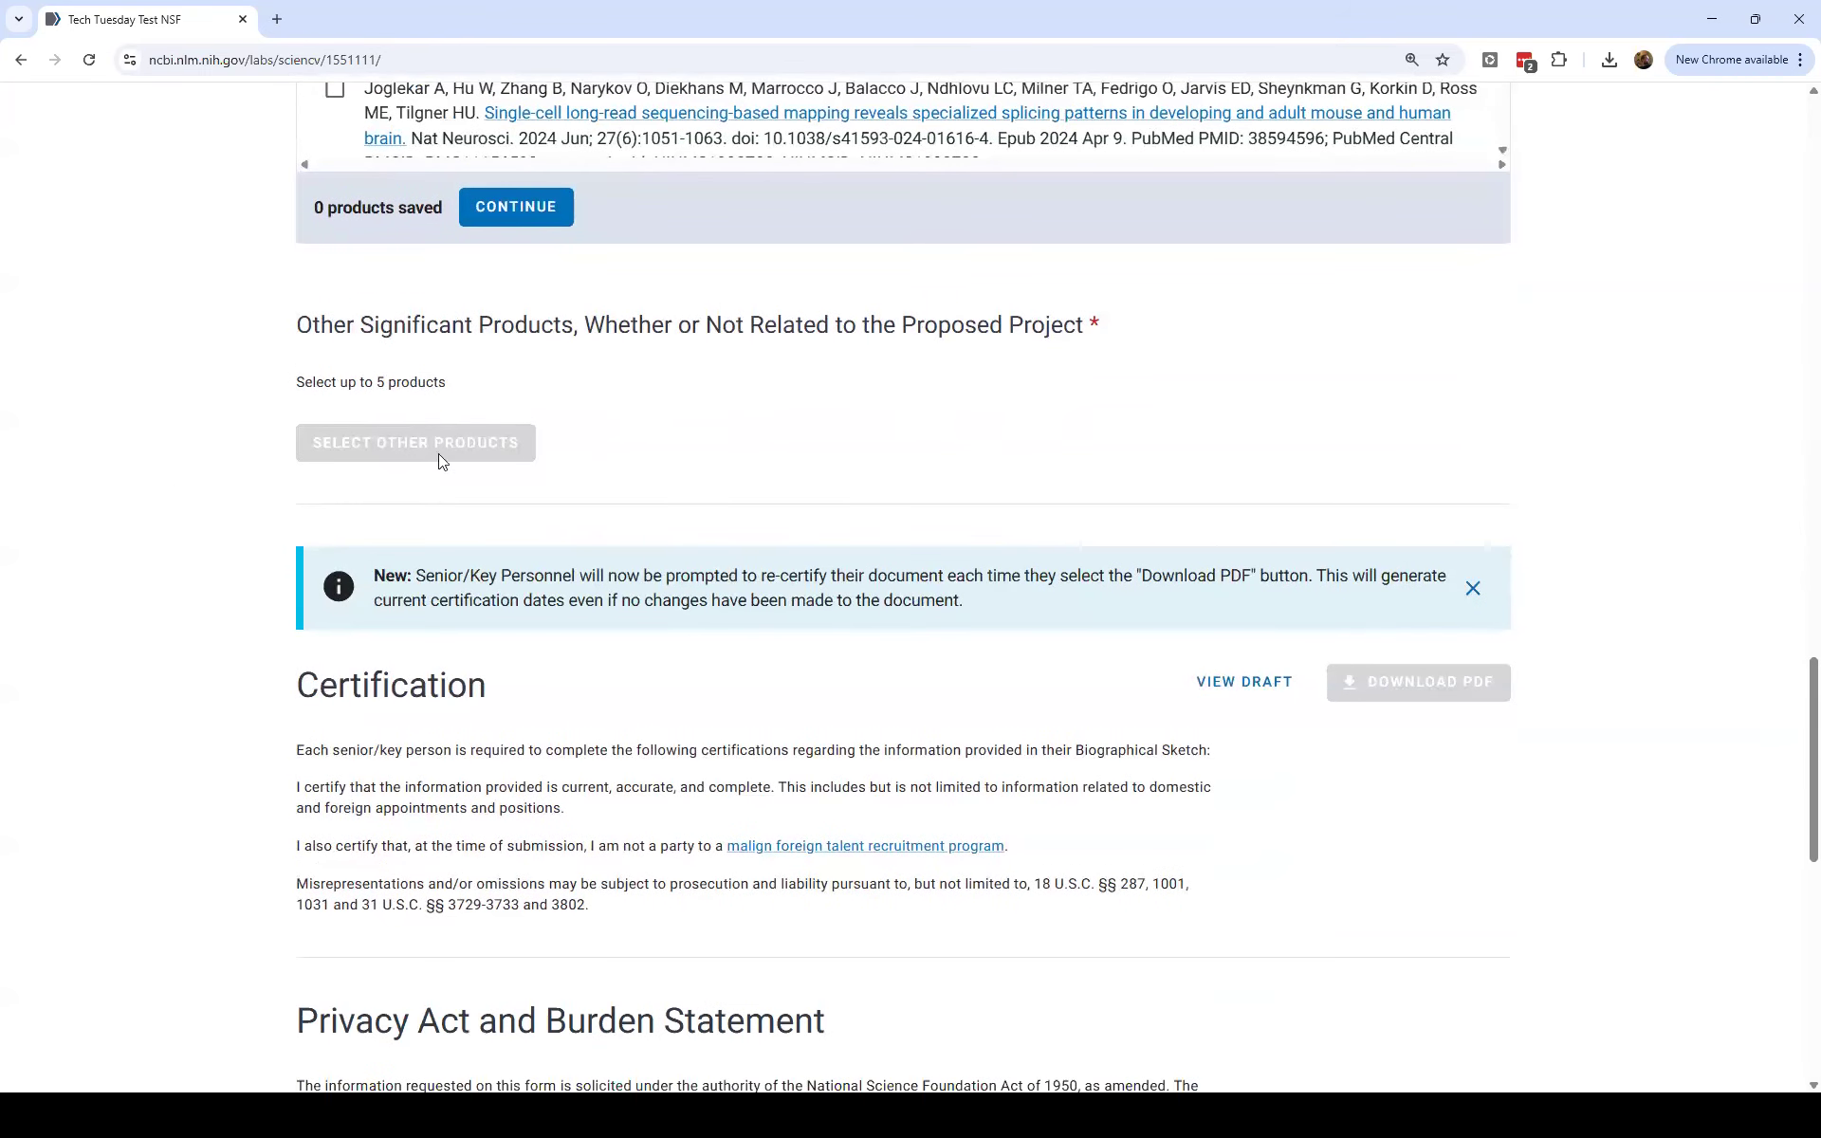
{"action": "scroll", "coordinate": [240, 396], "scroll_direction": "down", "scroll_amount": 4}
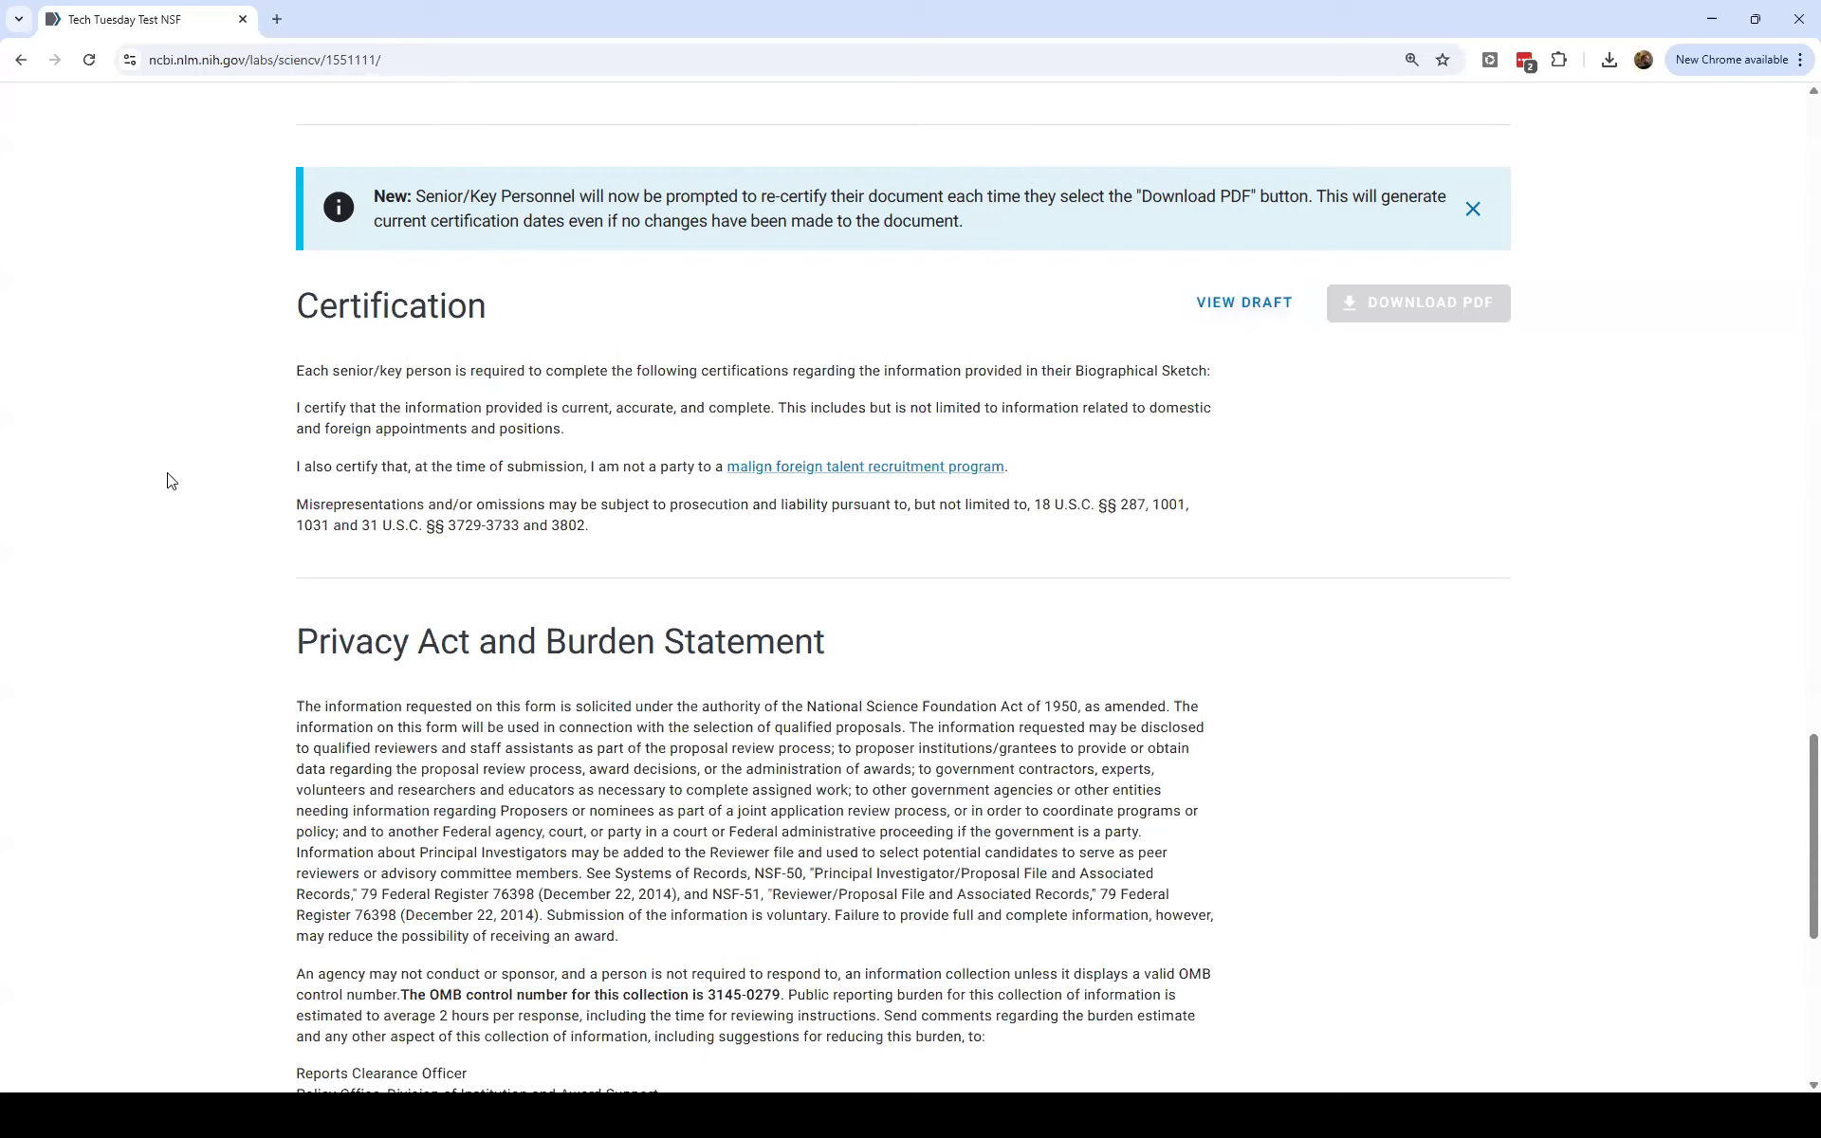
{"action": "scroll", "coordinate": [172, 481], "scroll_direction": "up", "scroll_amount": 20}
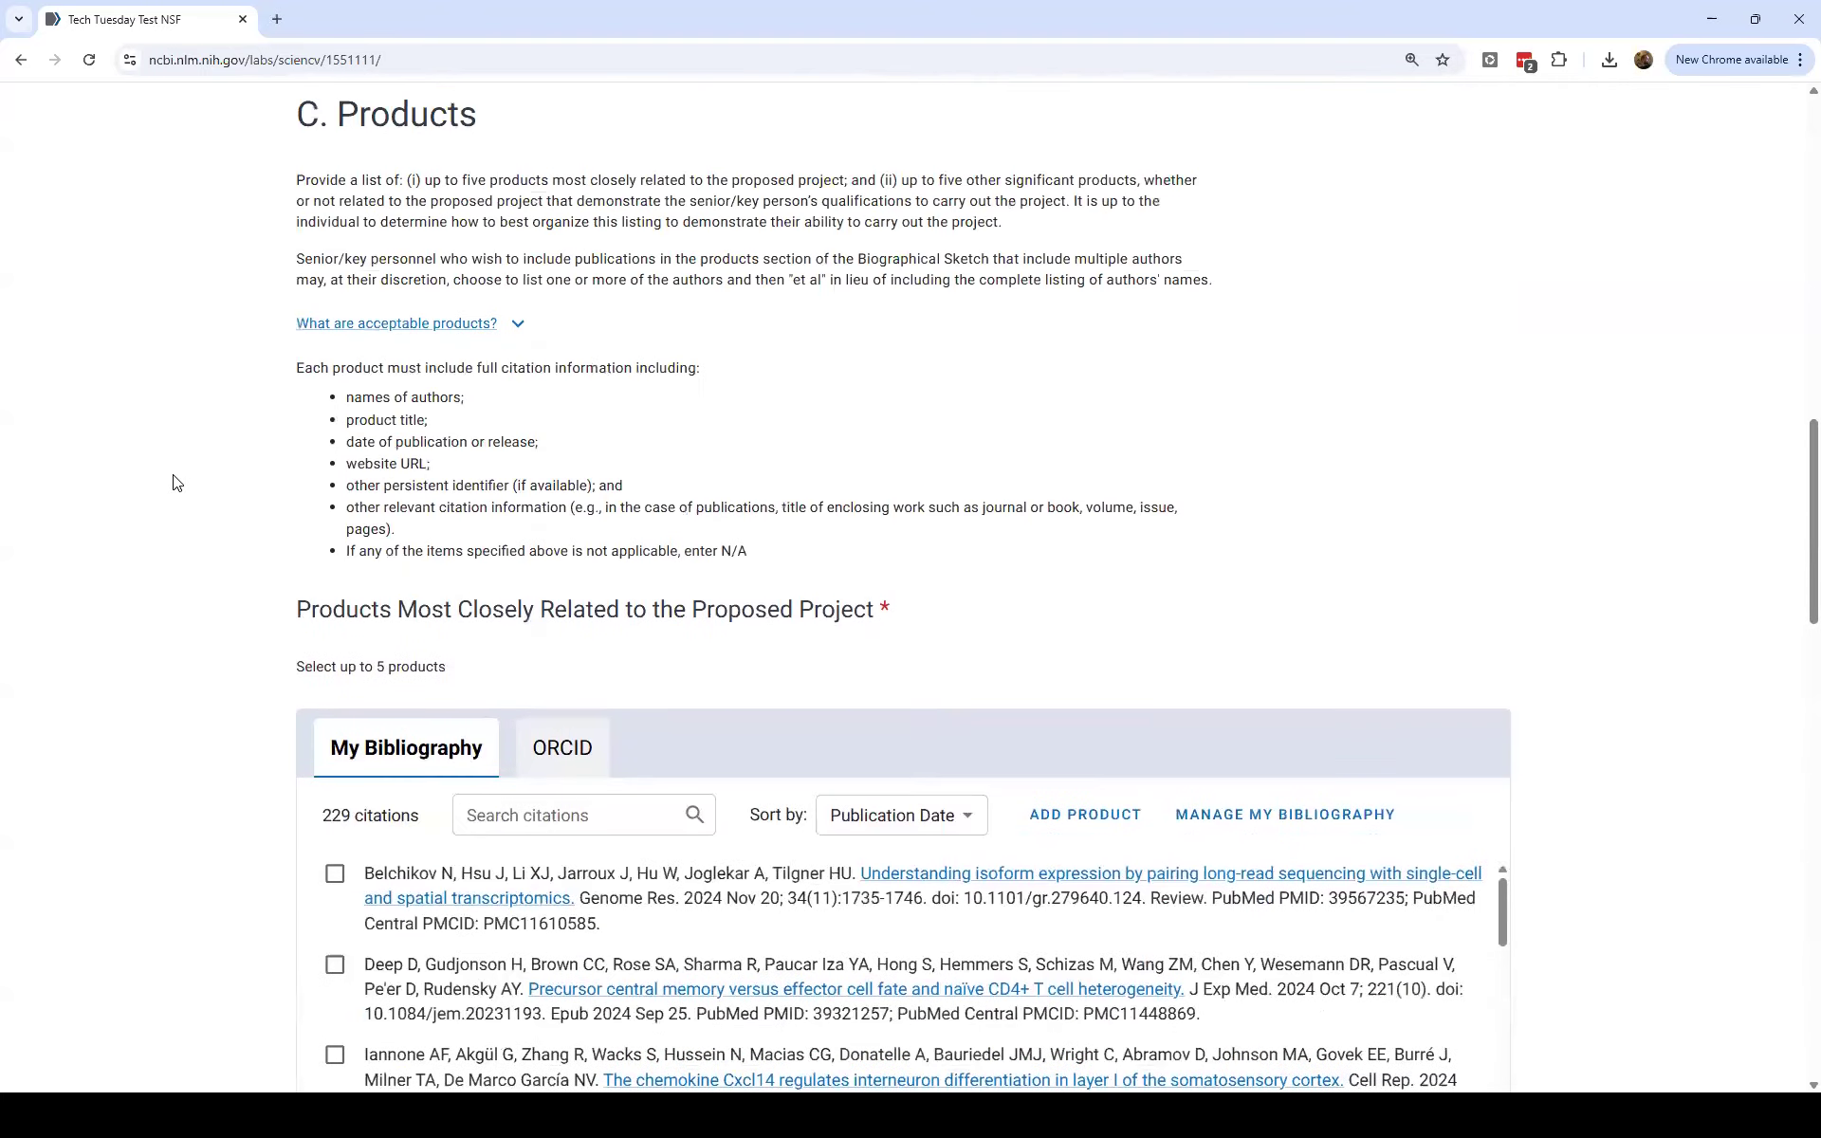
{"action": "scroll", "coordinate": [173, 483], "scroll_direction": "up", "scroll_amount": 20}
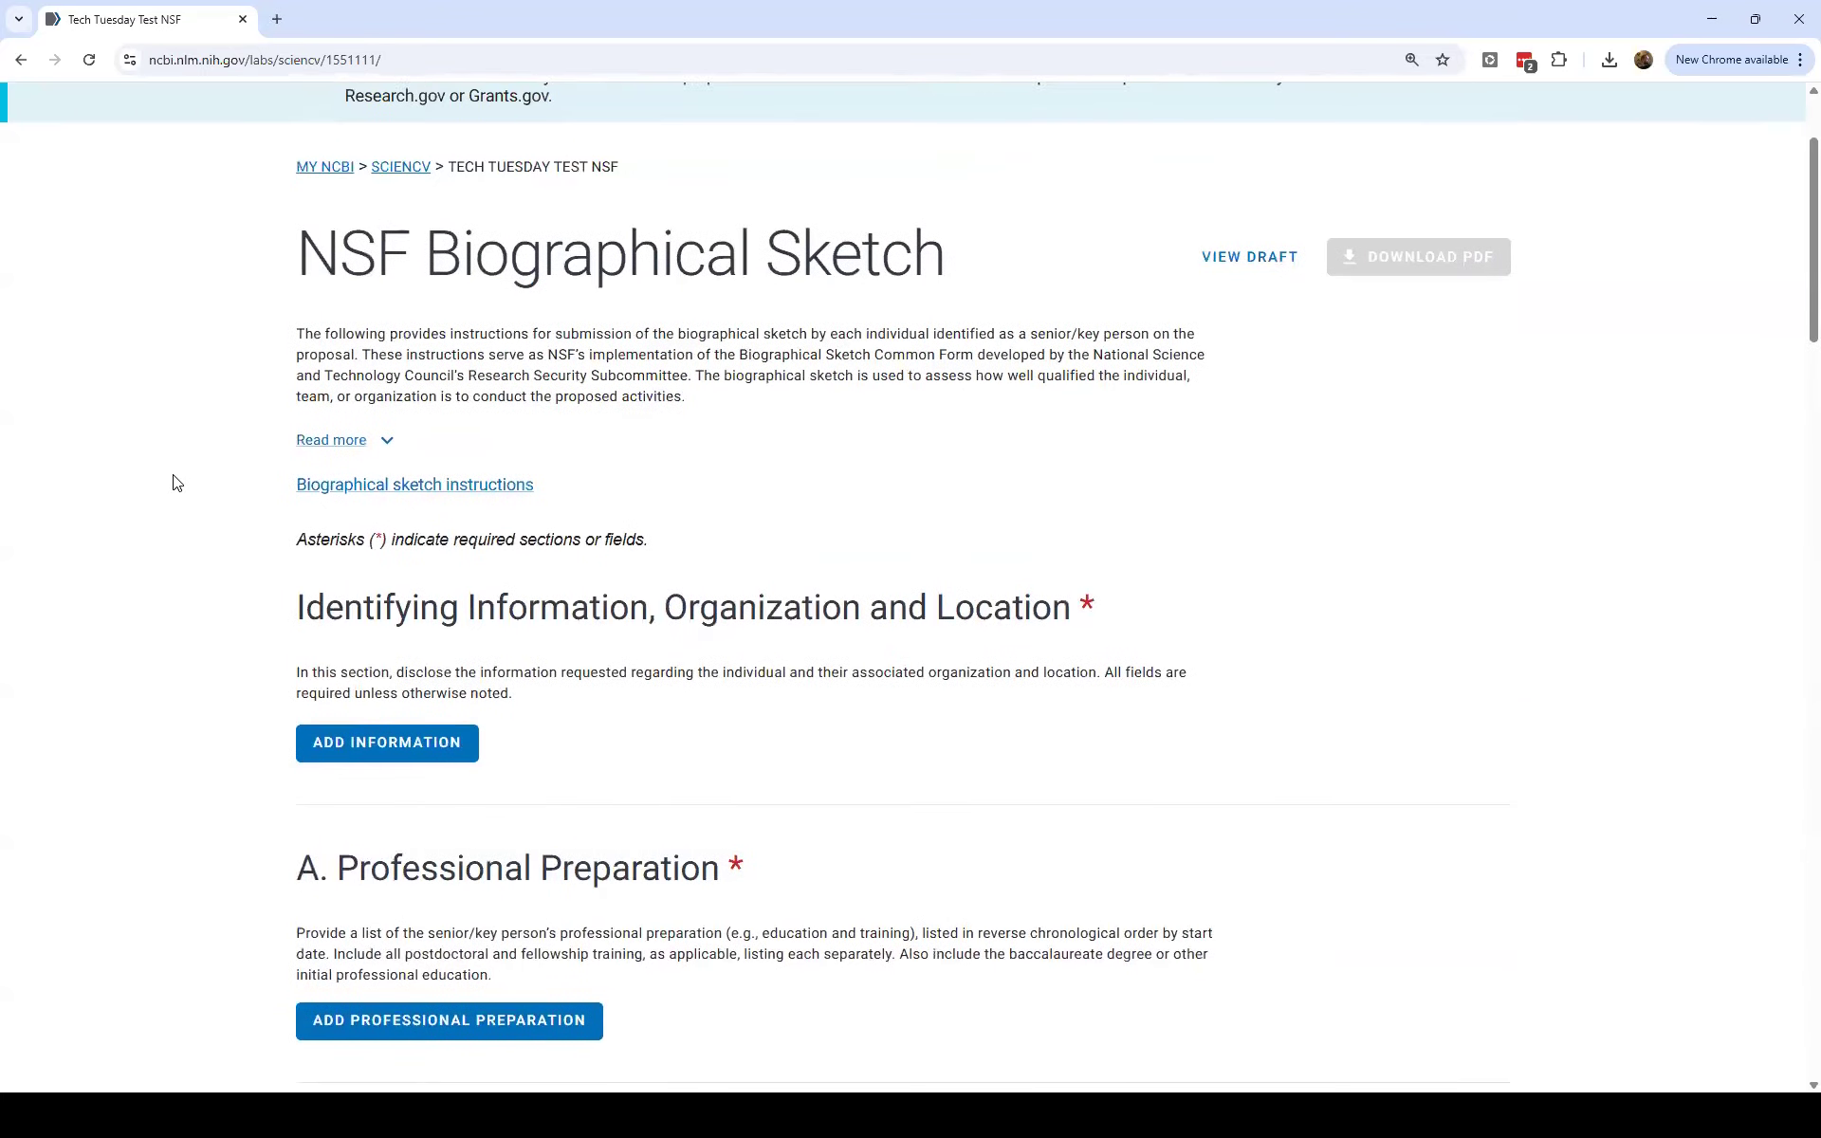
{"action": "scroll", "coordinate": [173, 482], "scroll_direction": "up", "scroll_amount": 1}
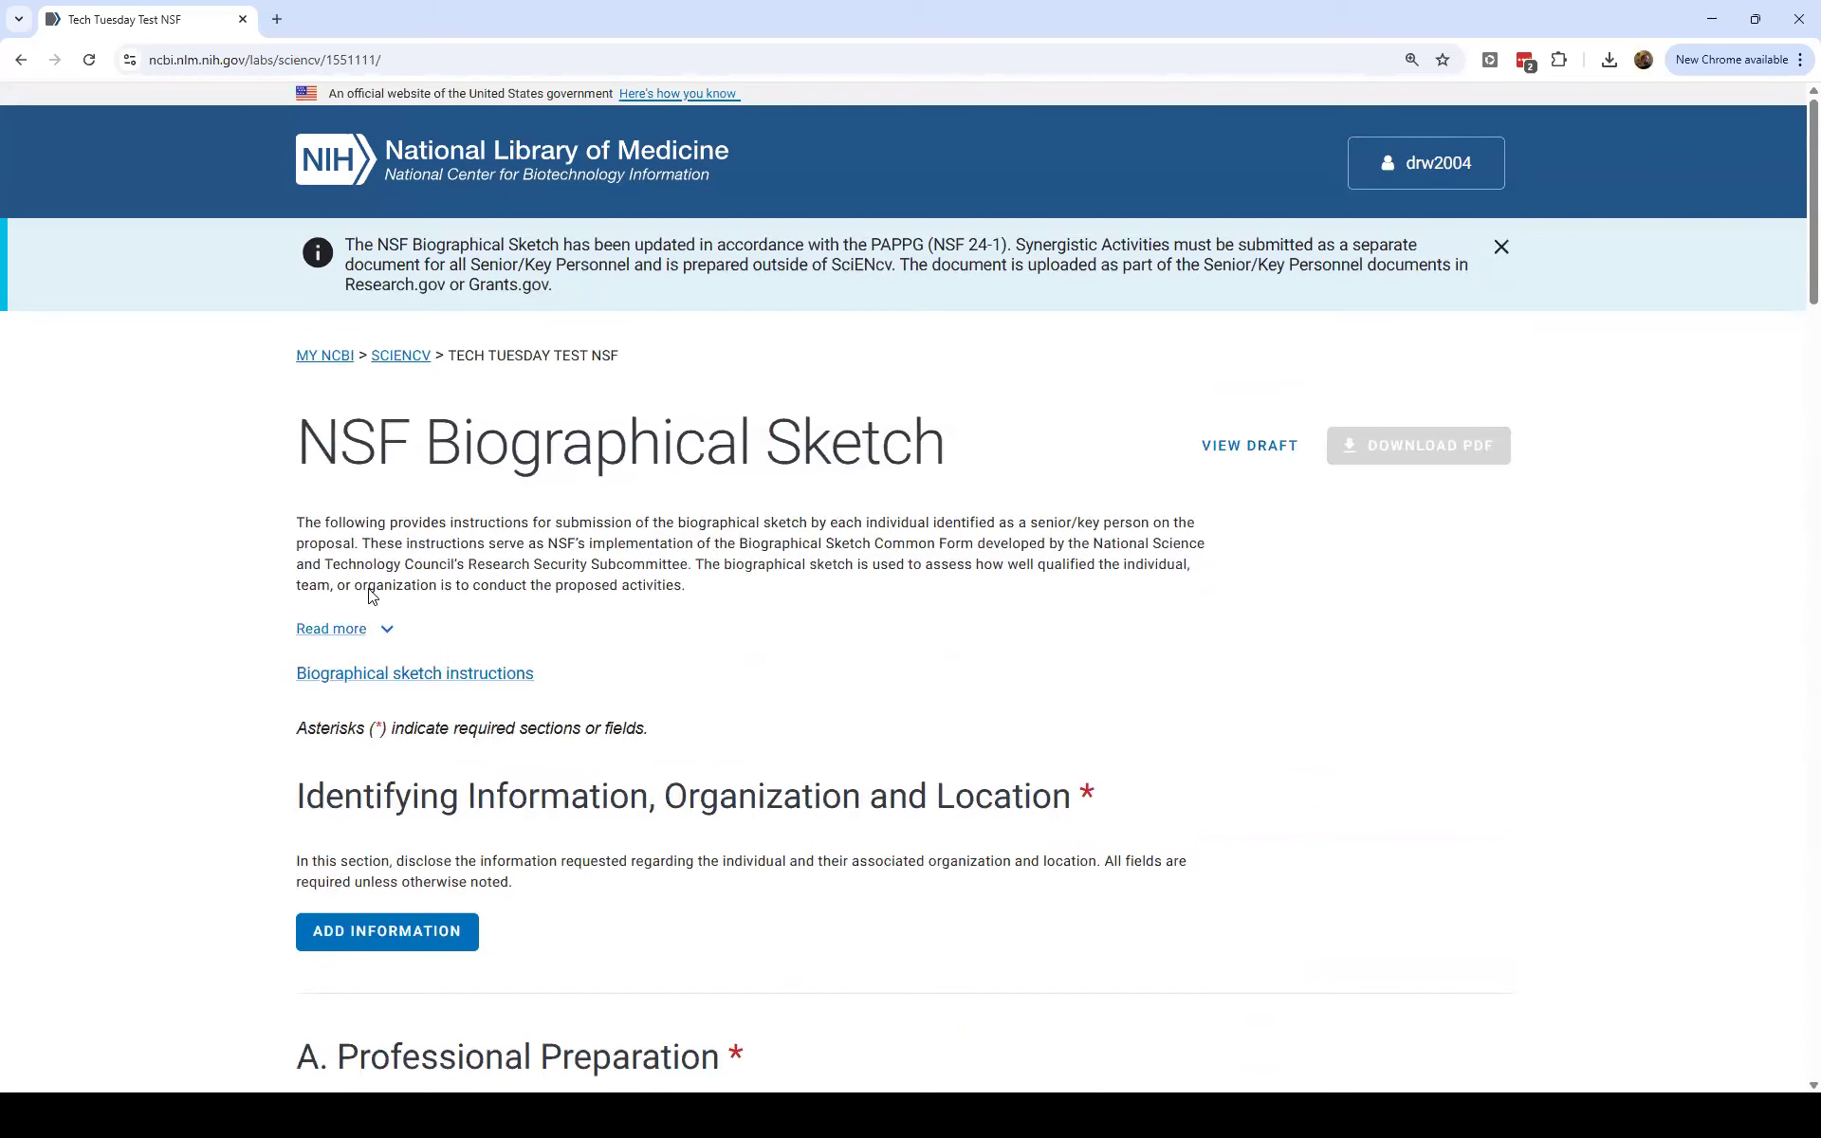
{"action": "scroll", "coordinate": [370, 596], "scroll_direction": "down", "scroll_amount": 5}
{"action": "scroll", "coordinate": [285, 574], "scroll_direction": "up", "scroll_amount": 4}
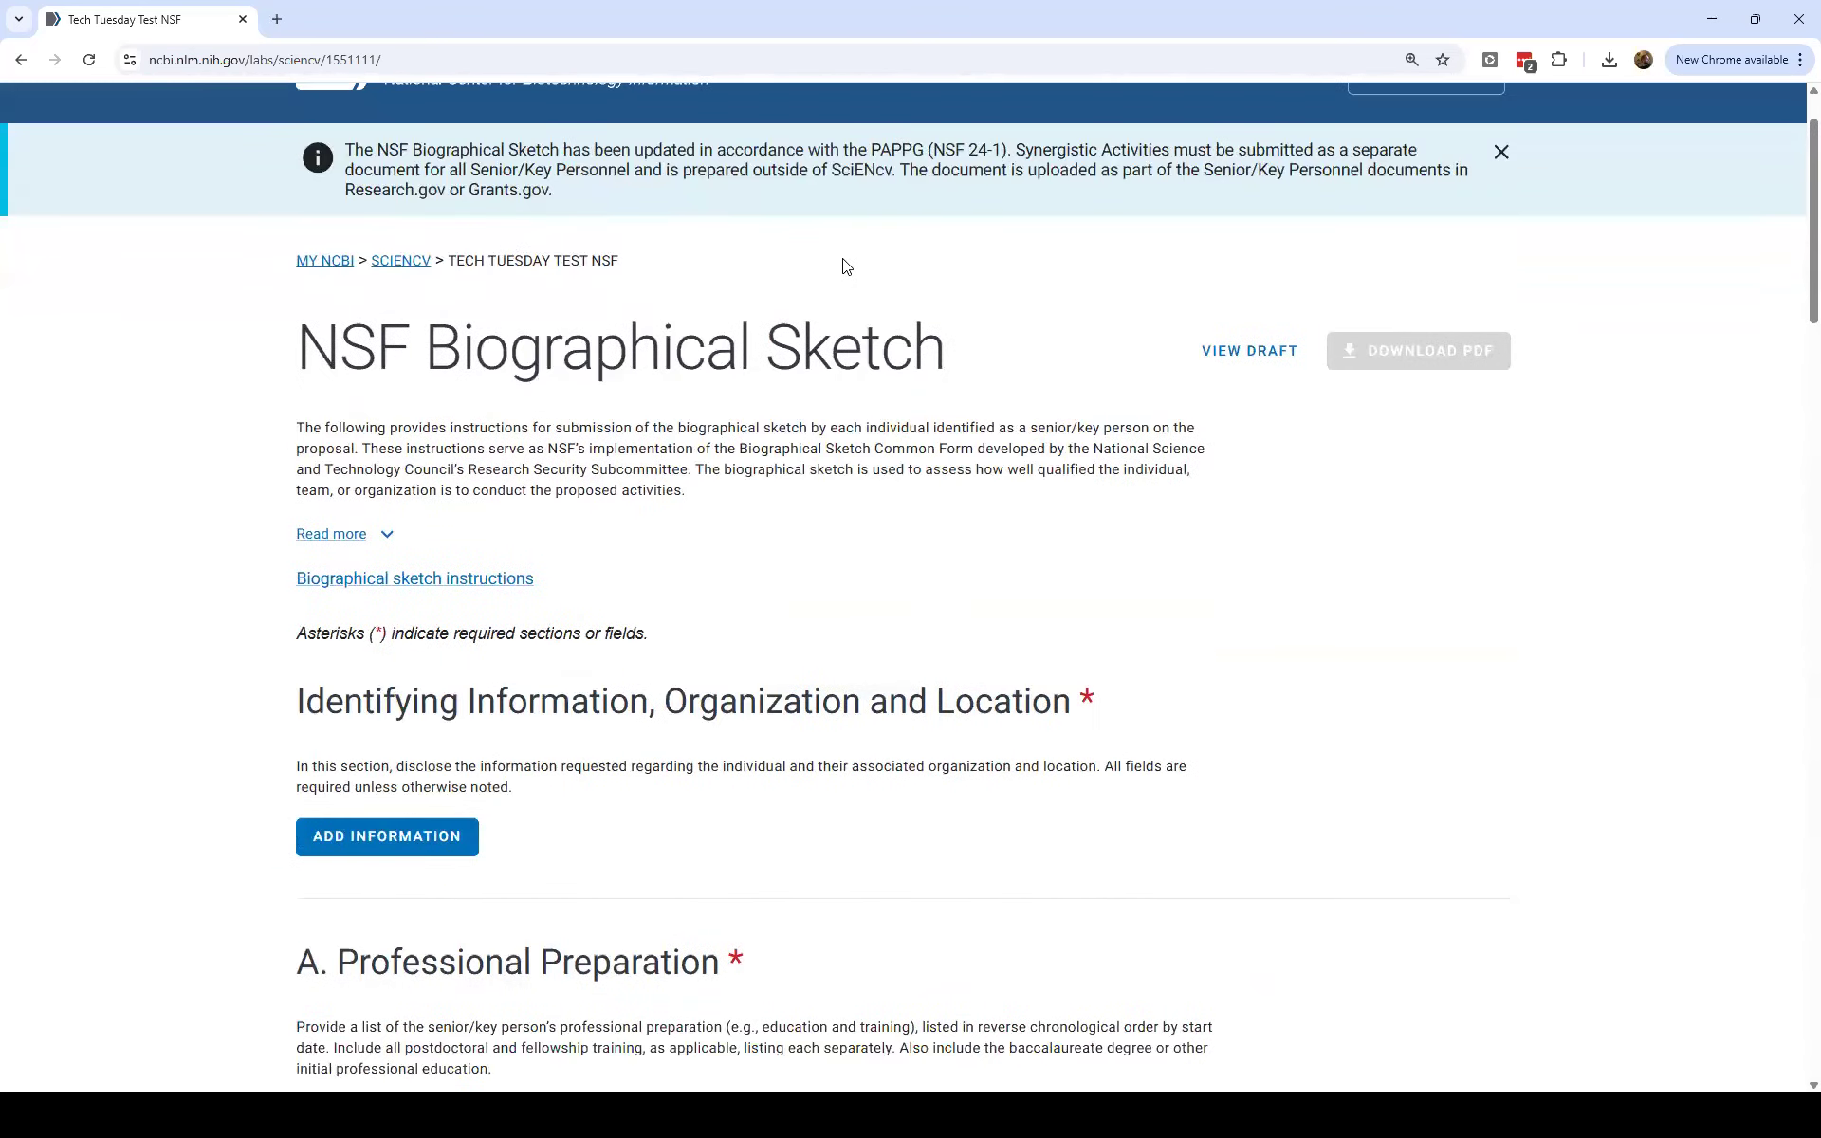
{"action": "scroll", "coordinate": [1305, 655], "scroll_direction": "down", "scroll_amount": 4}
{"action": "scroll", "coordinate": [1308, 652], "scroll_direction": "up", "scroll_amount": 5}
Back on the SciENcv home page, try to create a blank NSF Current and Pending (Other) Support document named "Tech Tuesday Test NSF".
{"action": "left_click", "coordinate": [20, 59]}
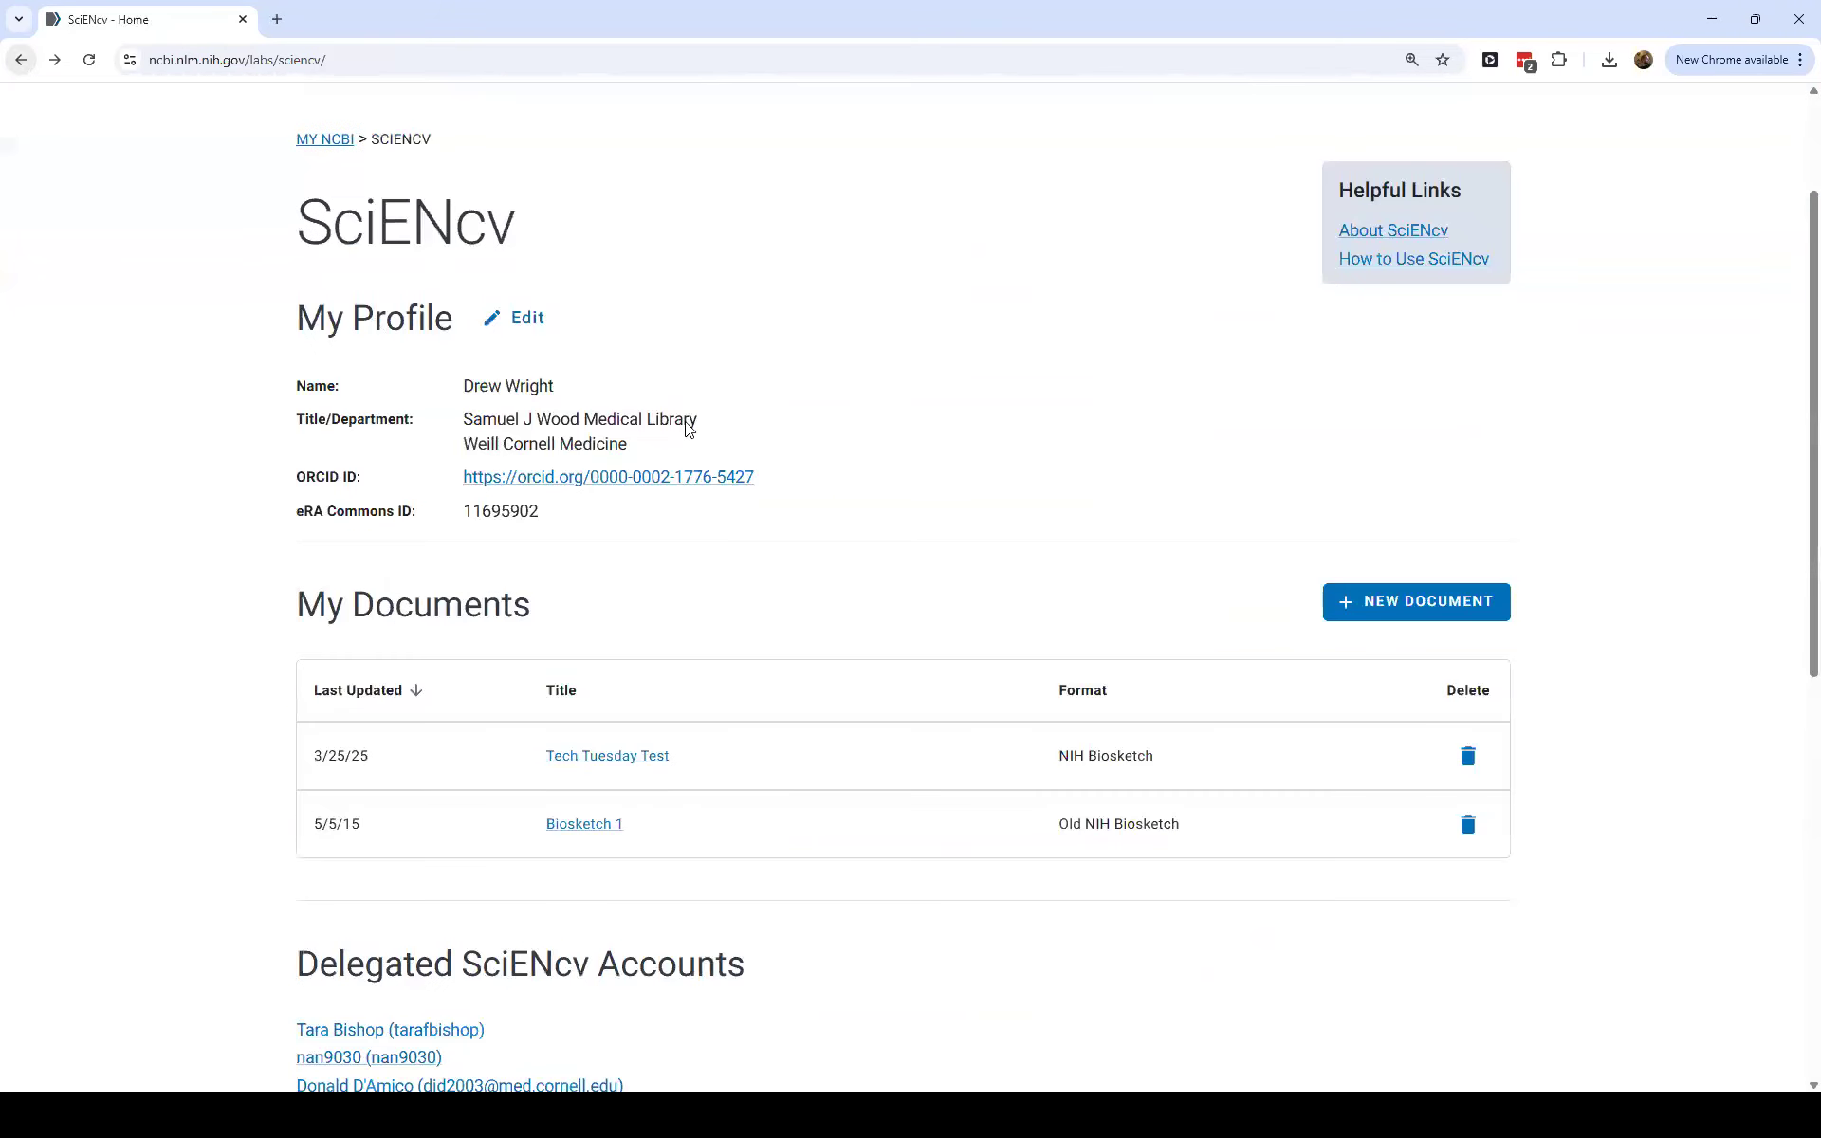
{"action": "left_click", "coordinate": [1437, 609]}
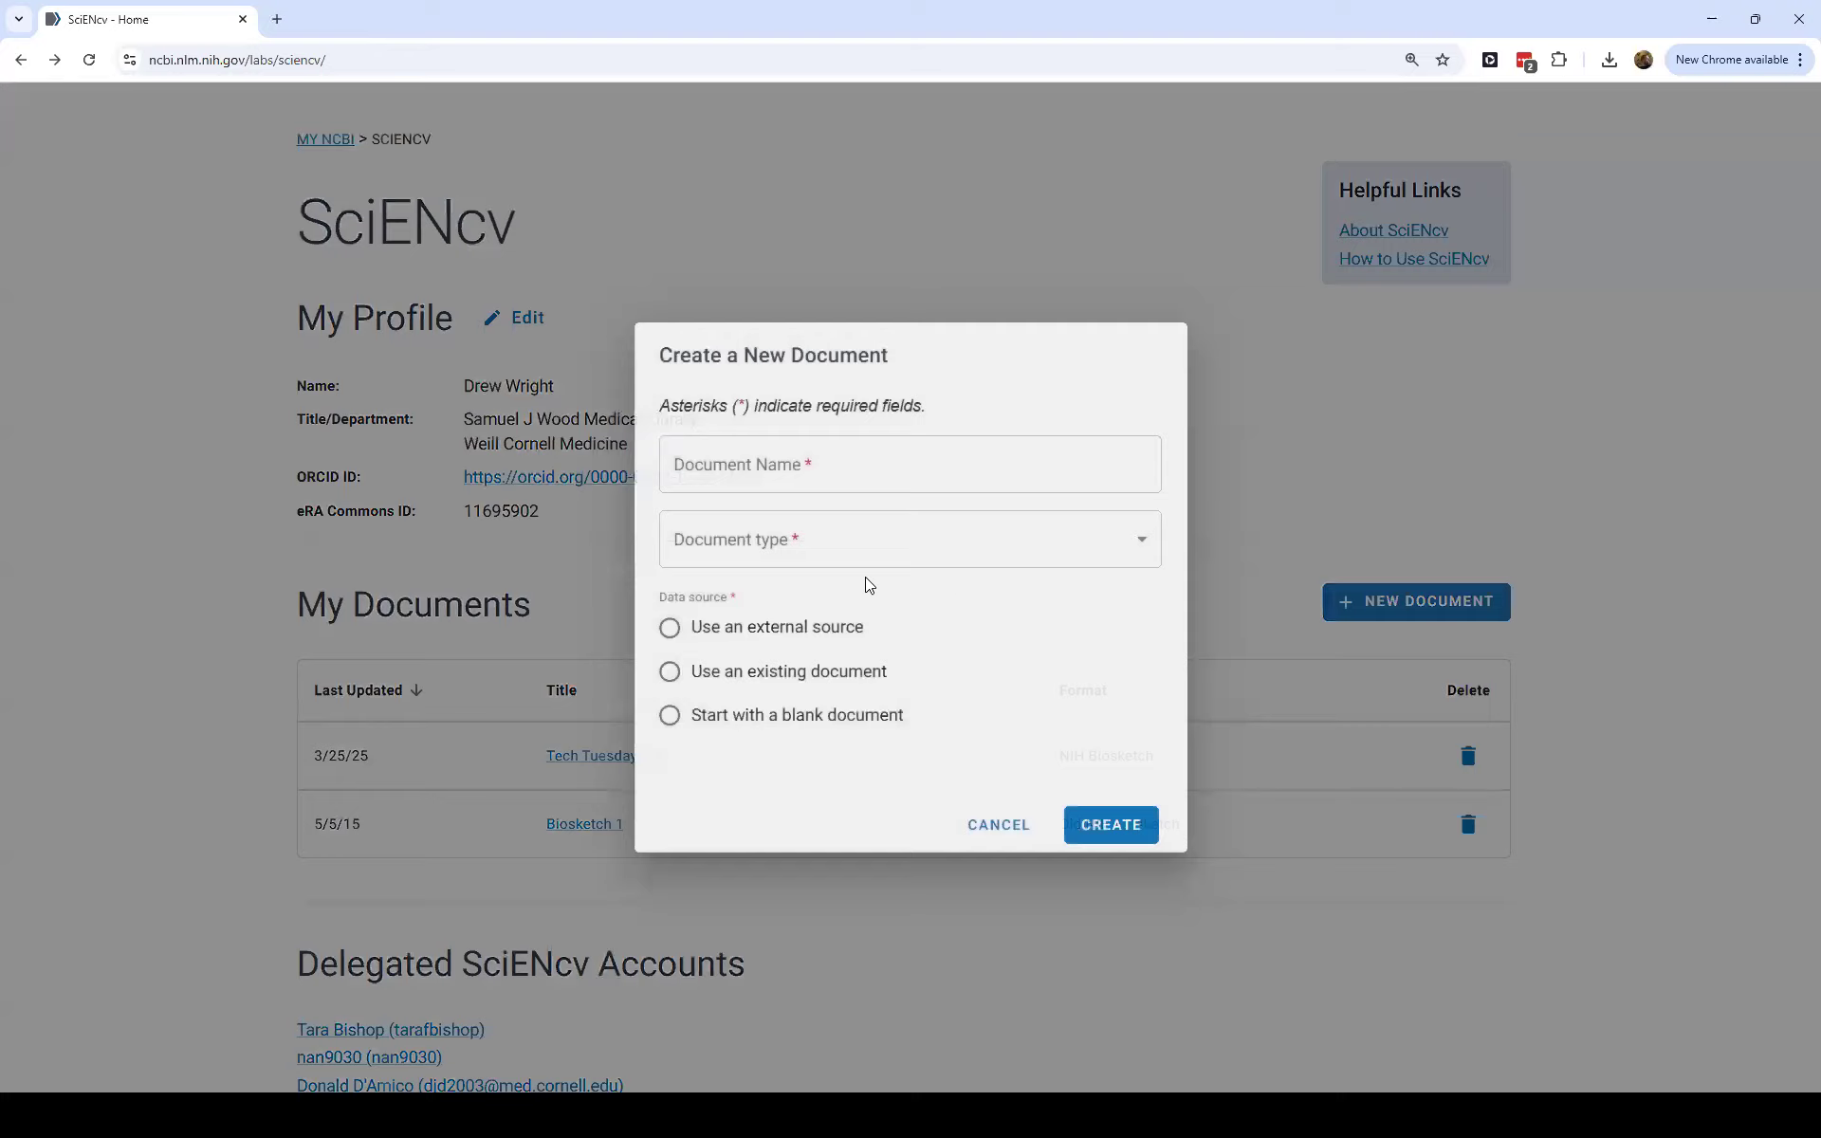
{"action": "left_click", "coordinate": [834, 466]}
{"action": "left_click", "coordinate": [841, 660]}
{"action": "left_click", "coordinate": [814, 555]}
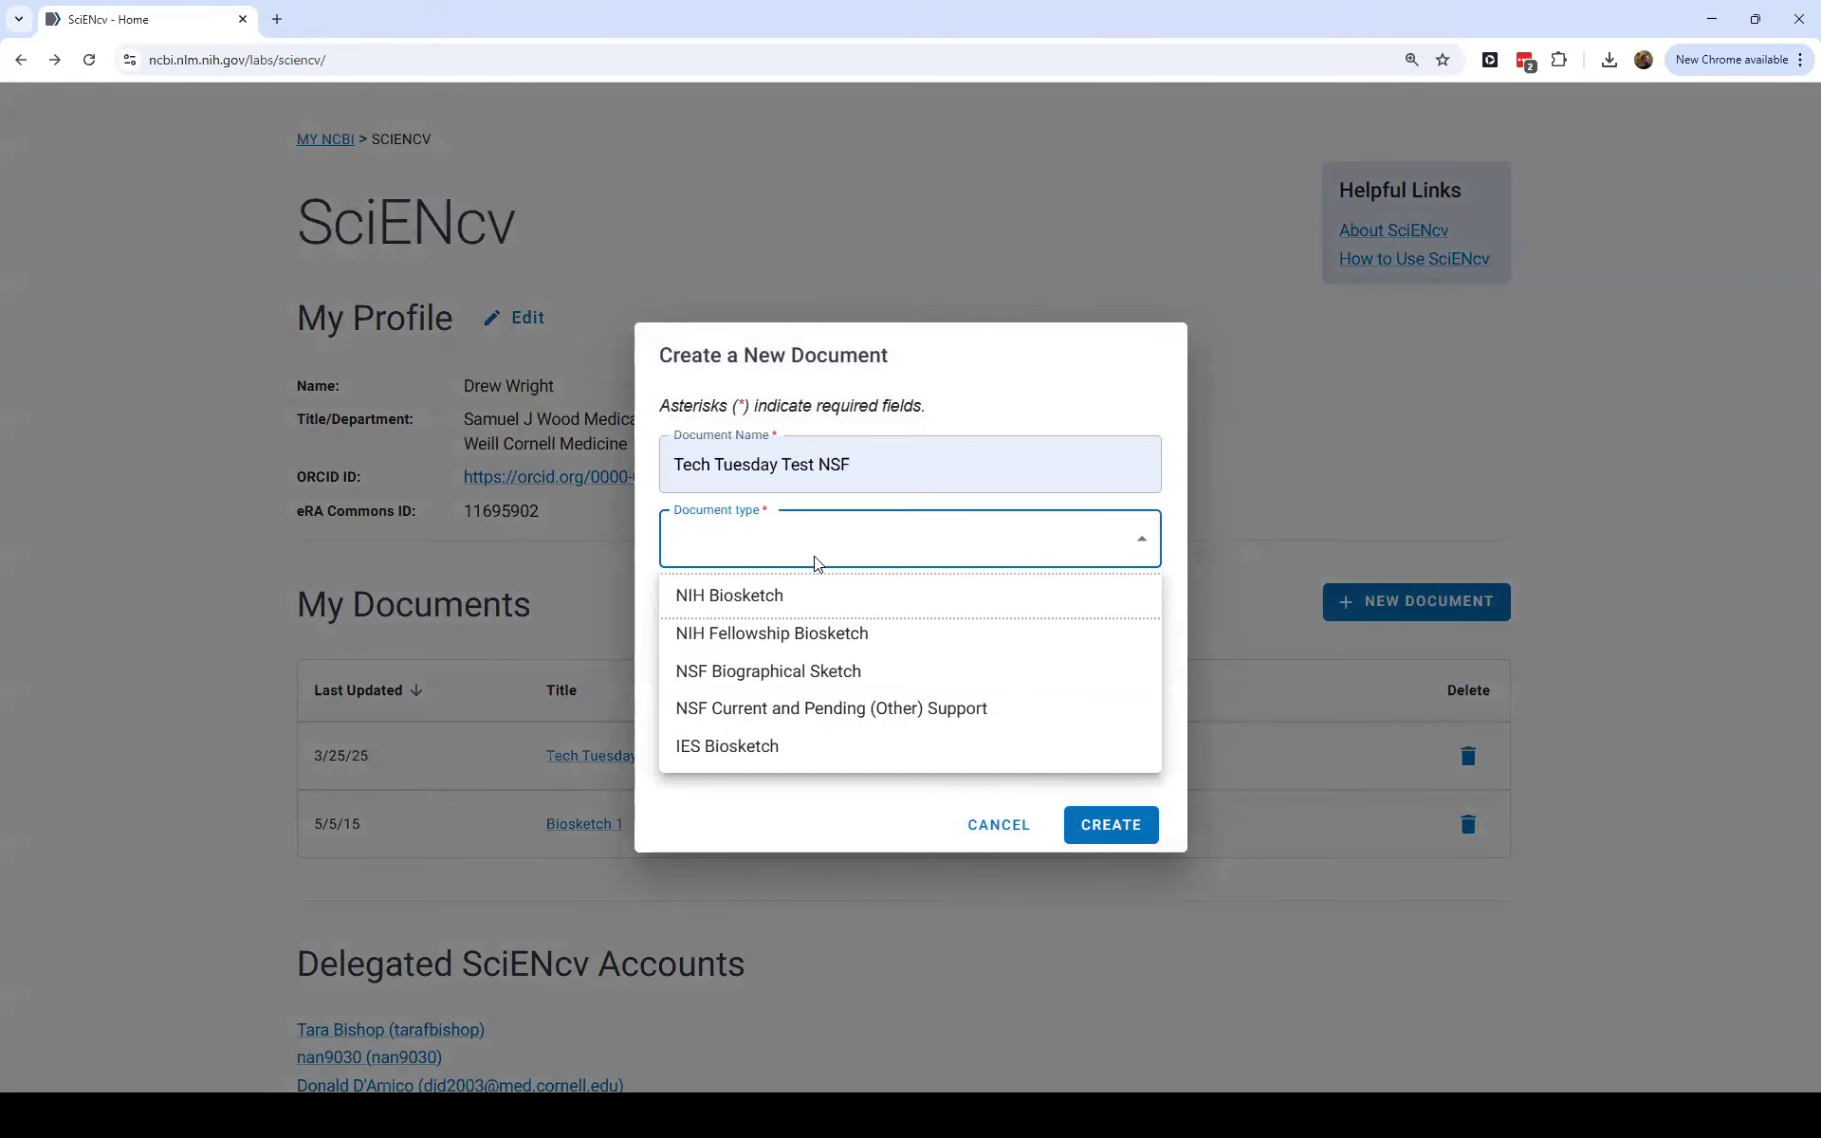
{"action": "left_click", "coordinate": [811, 709]}
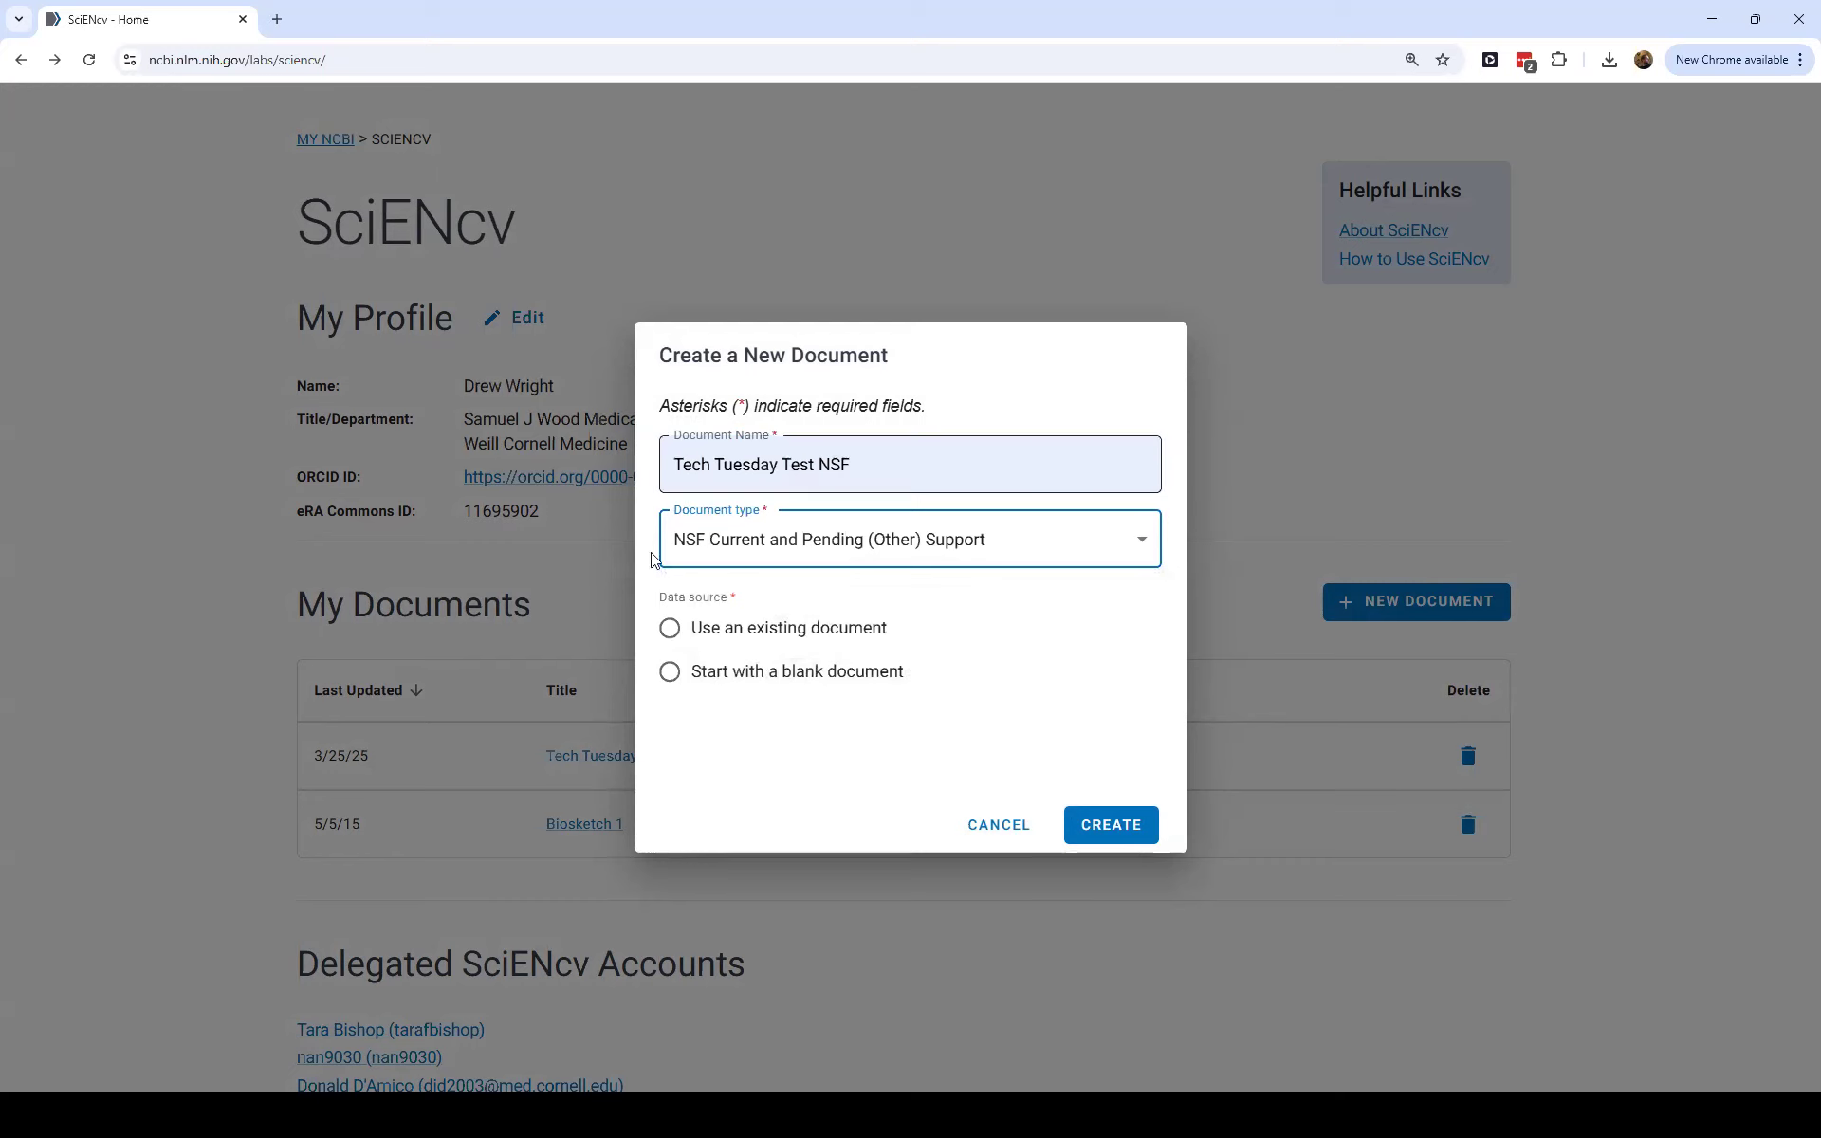
{"action": "left_click", "coordinate": [670, 673]}
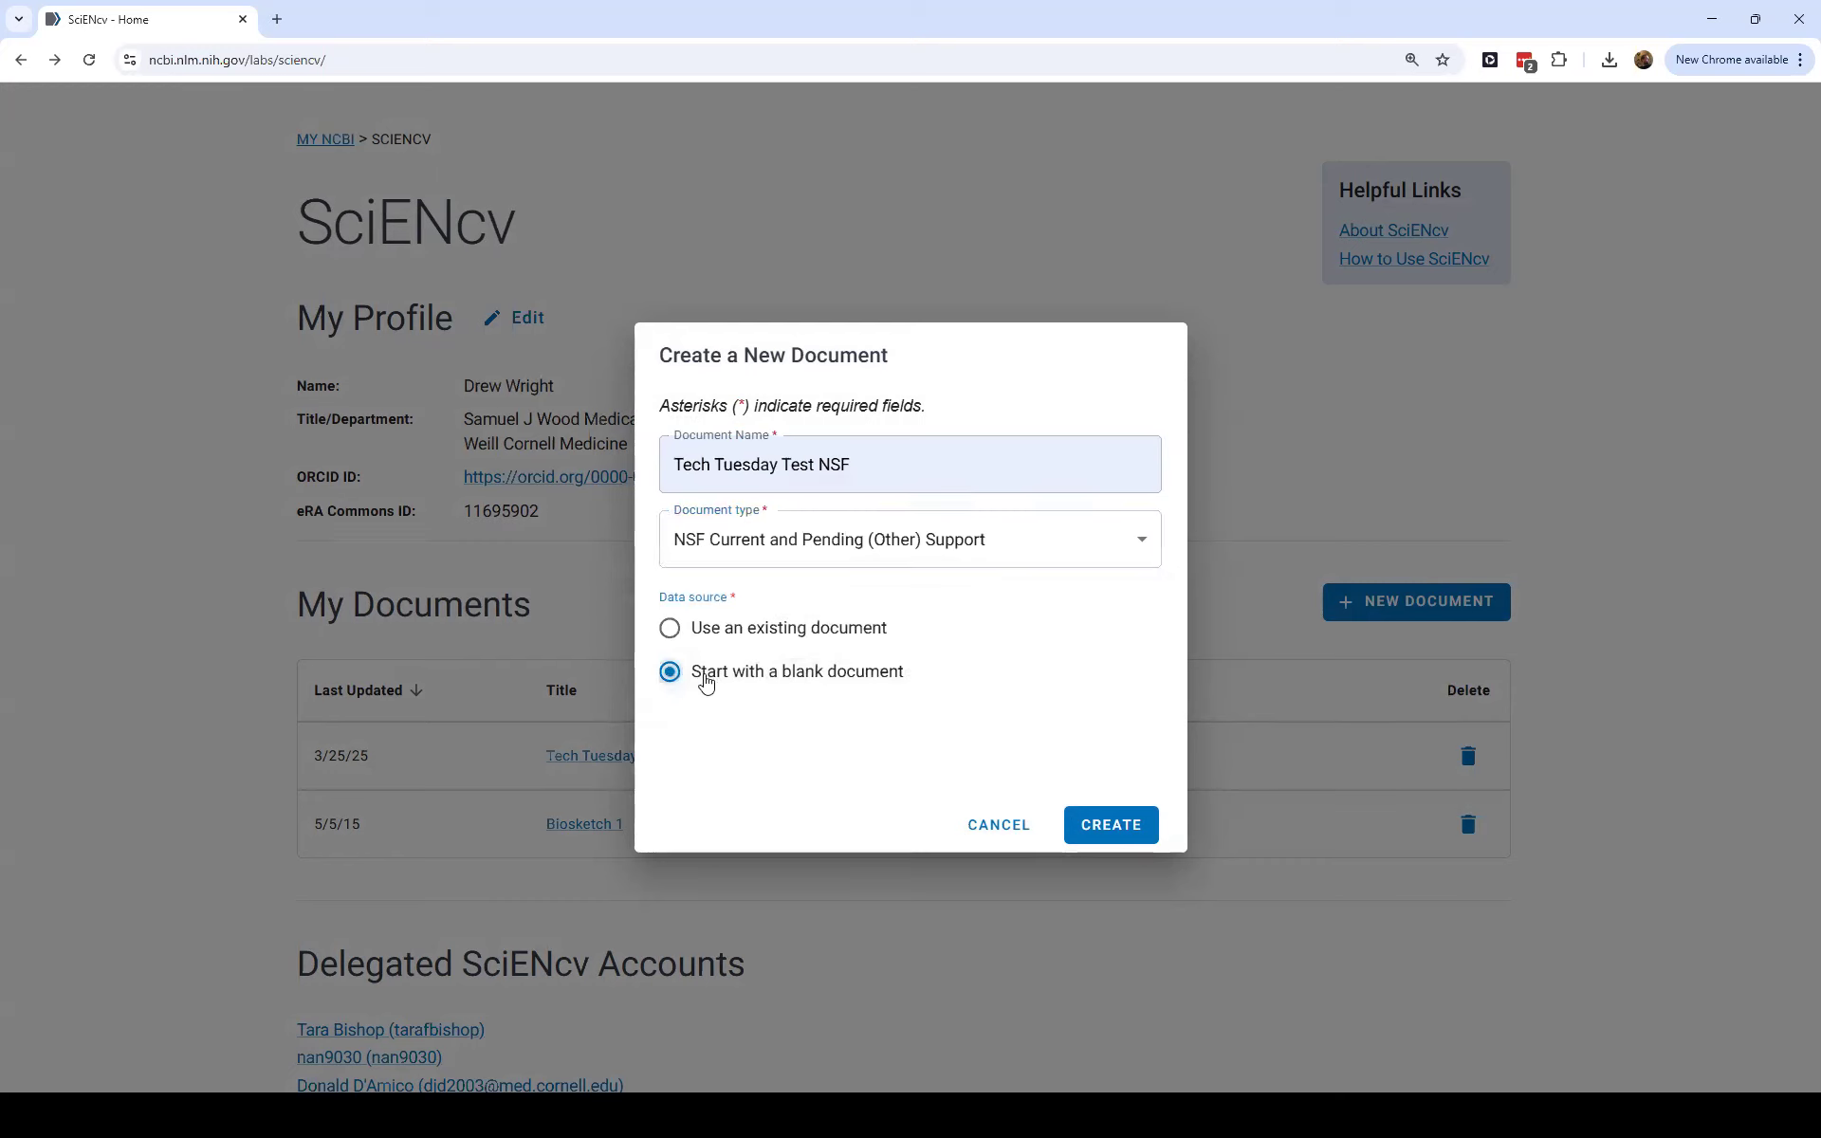
{"action": "left_click", "coordinate": [1106, 827]}
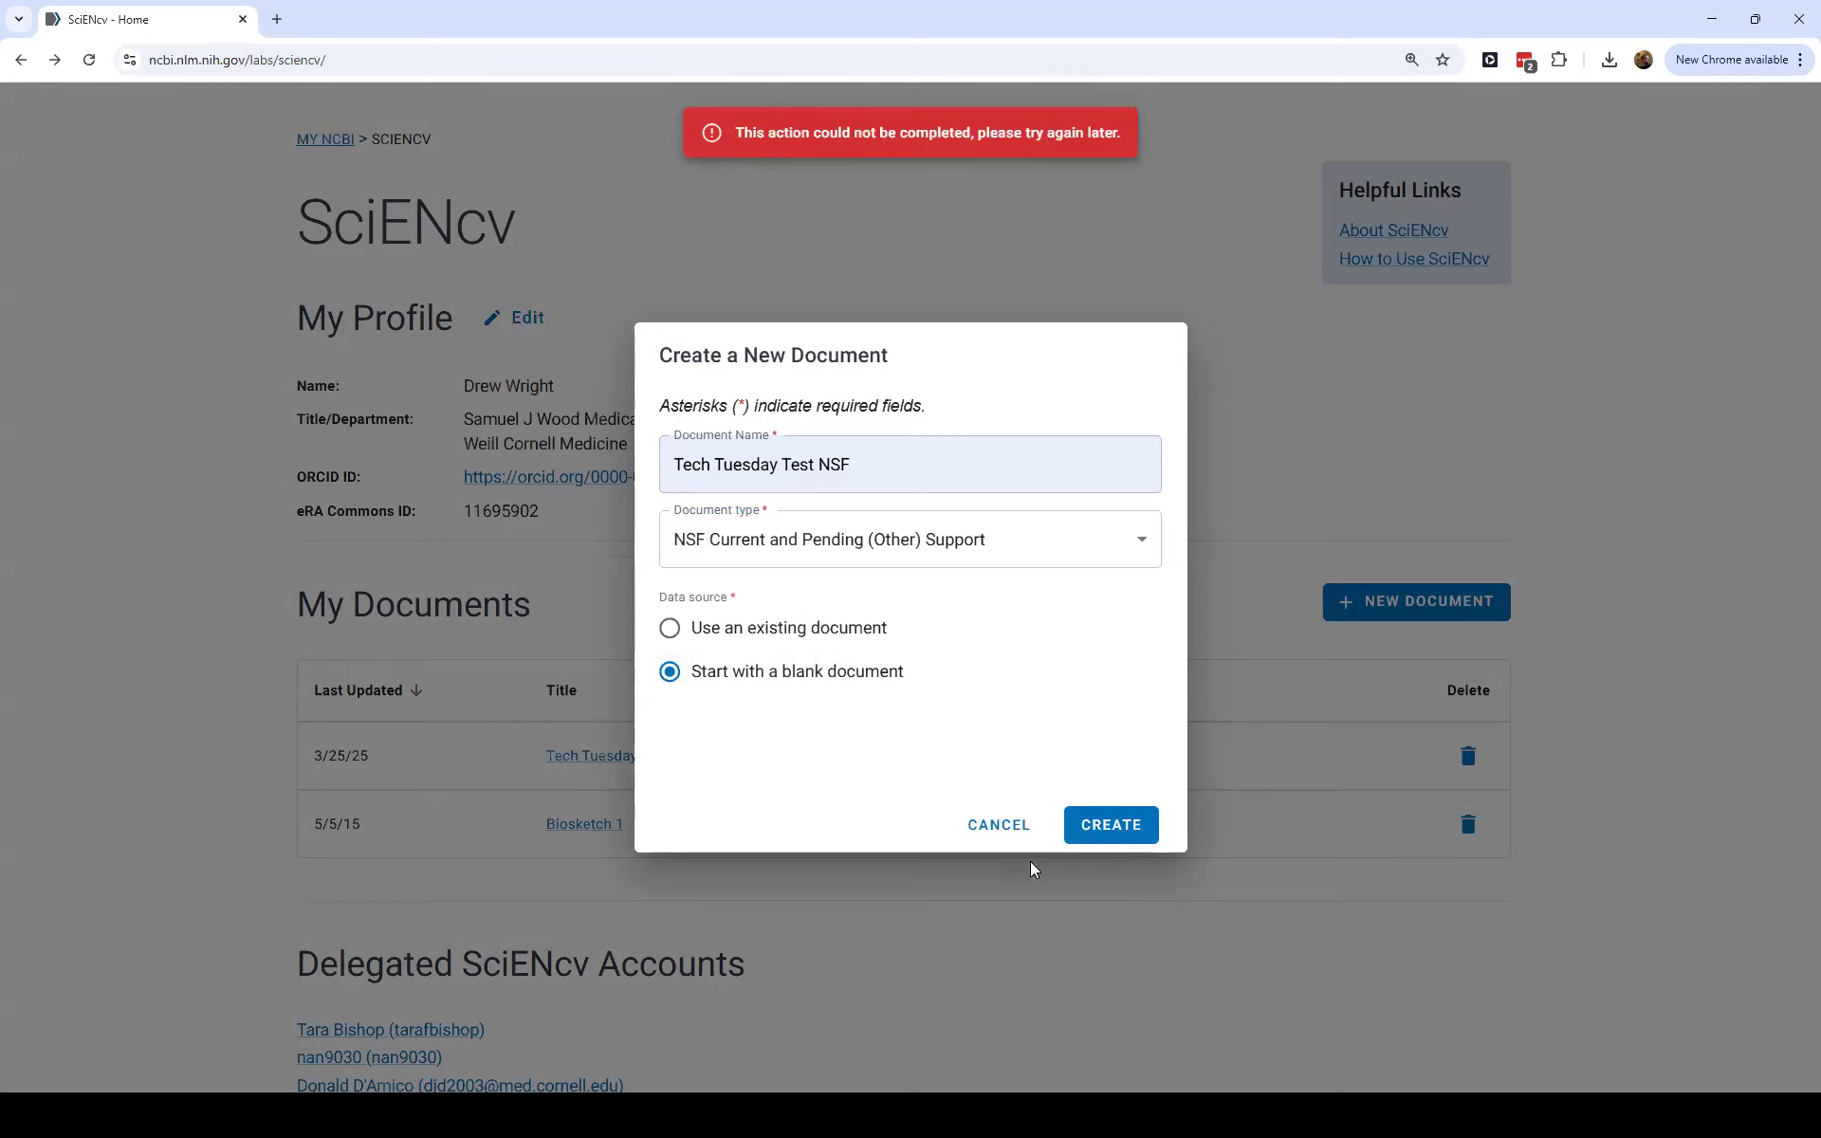
{"action": "left_click", "coordinate": [999, 824]}
Reload the SciENcv home page and create a blank NSF Current and Pending (Other) Support document named "Tech Tuesday Test NSF3".
{"action": "left_click", "coordinate": [90, 61]}
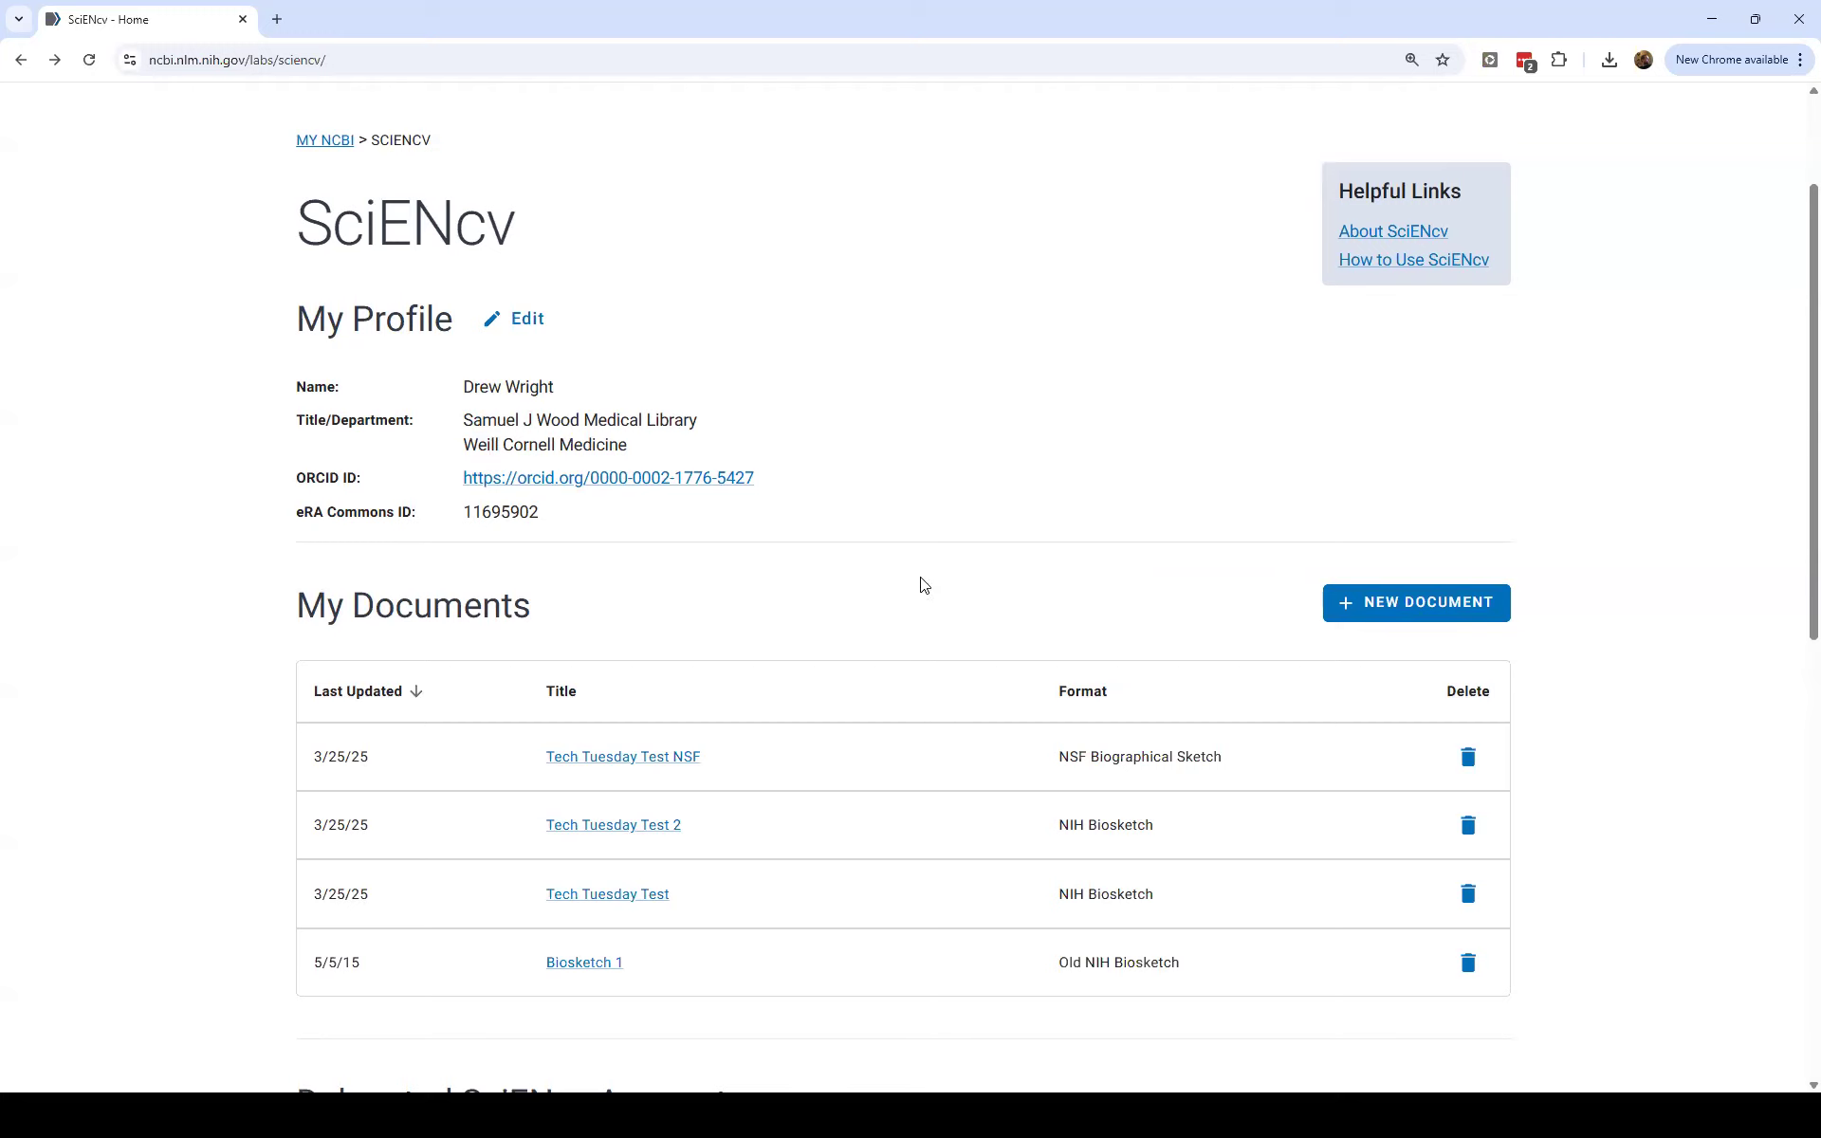
{"action": "left_click", "coordinate": [1353, 608]}
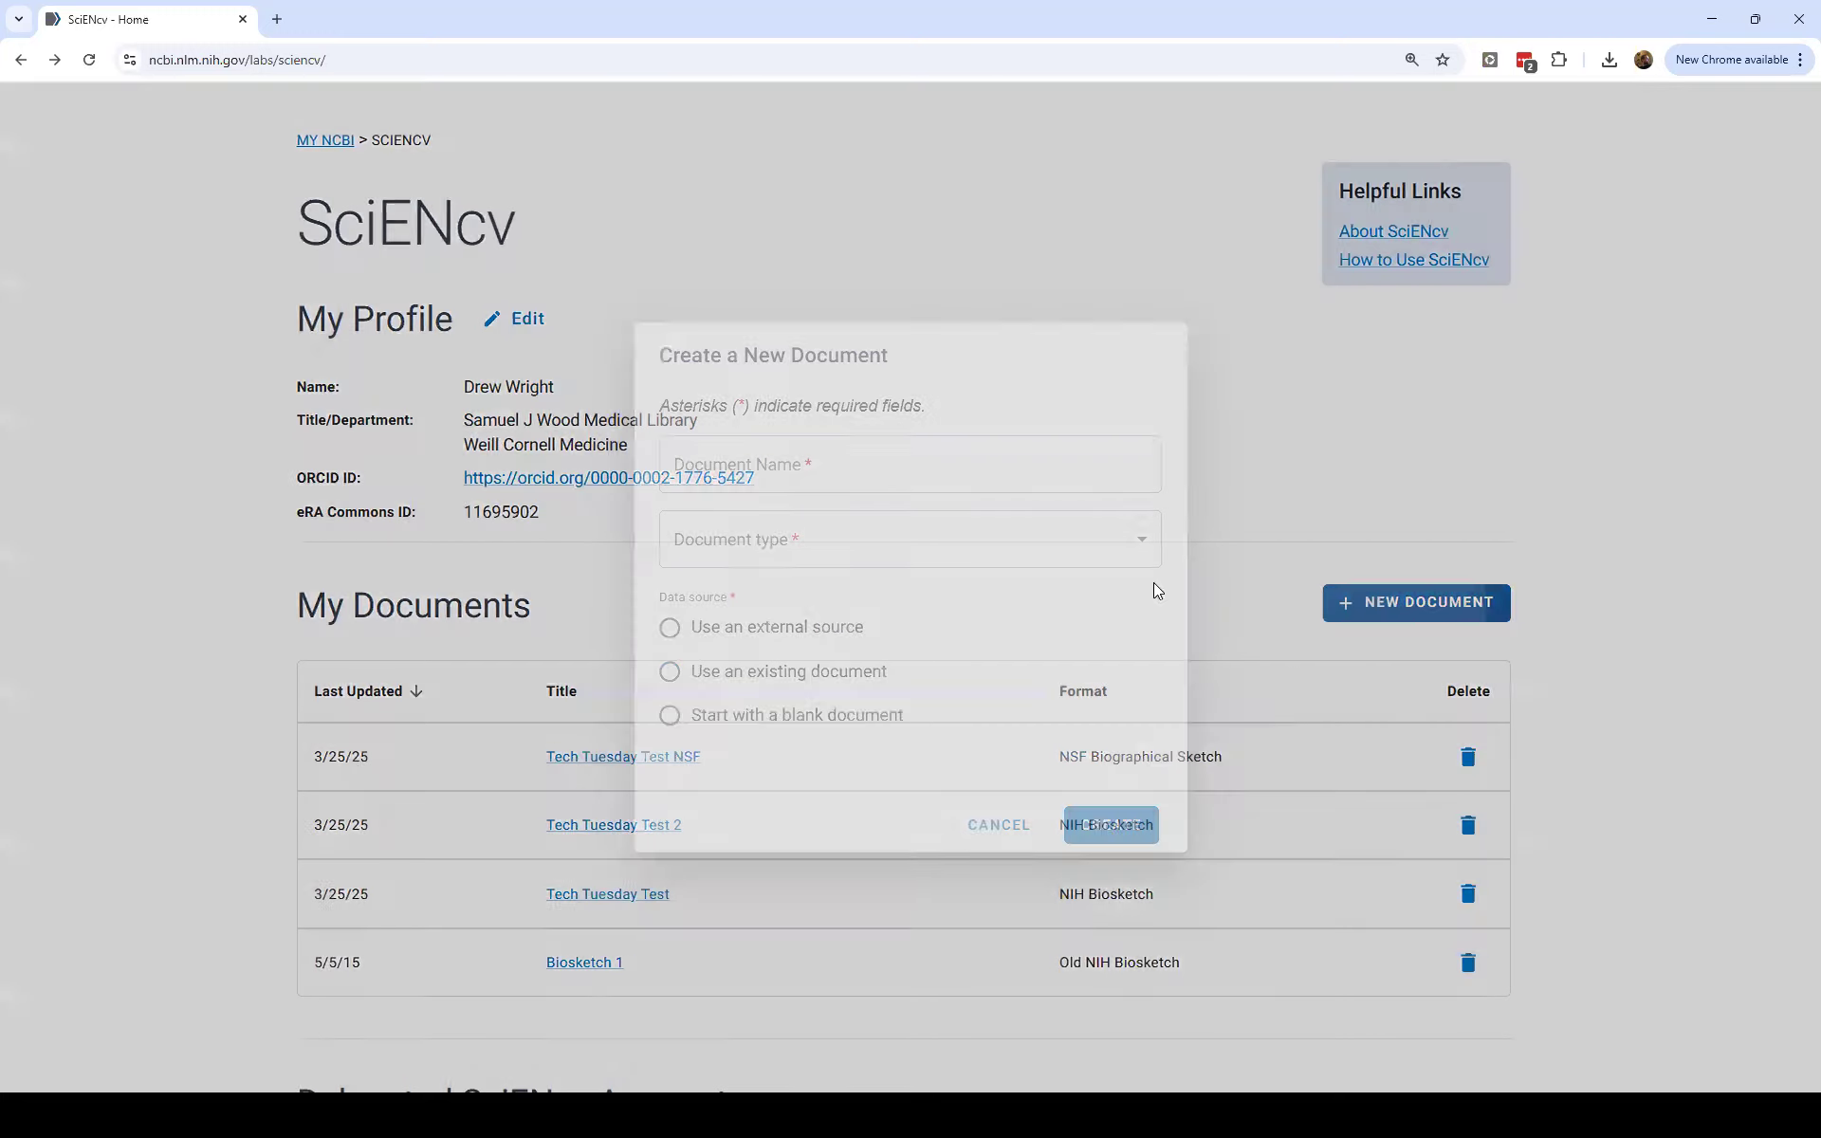
{"action": "left_click", "coordinate": [890, 475]}
{"action": "left_click", "coordinate": [866, 521]}
{"action": "left_click", "coordinate": [850, 544]}
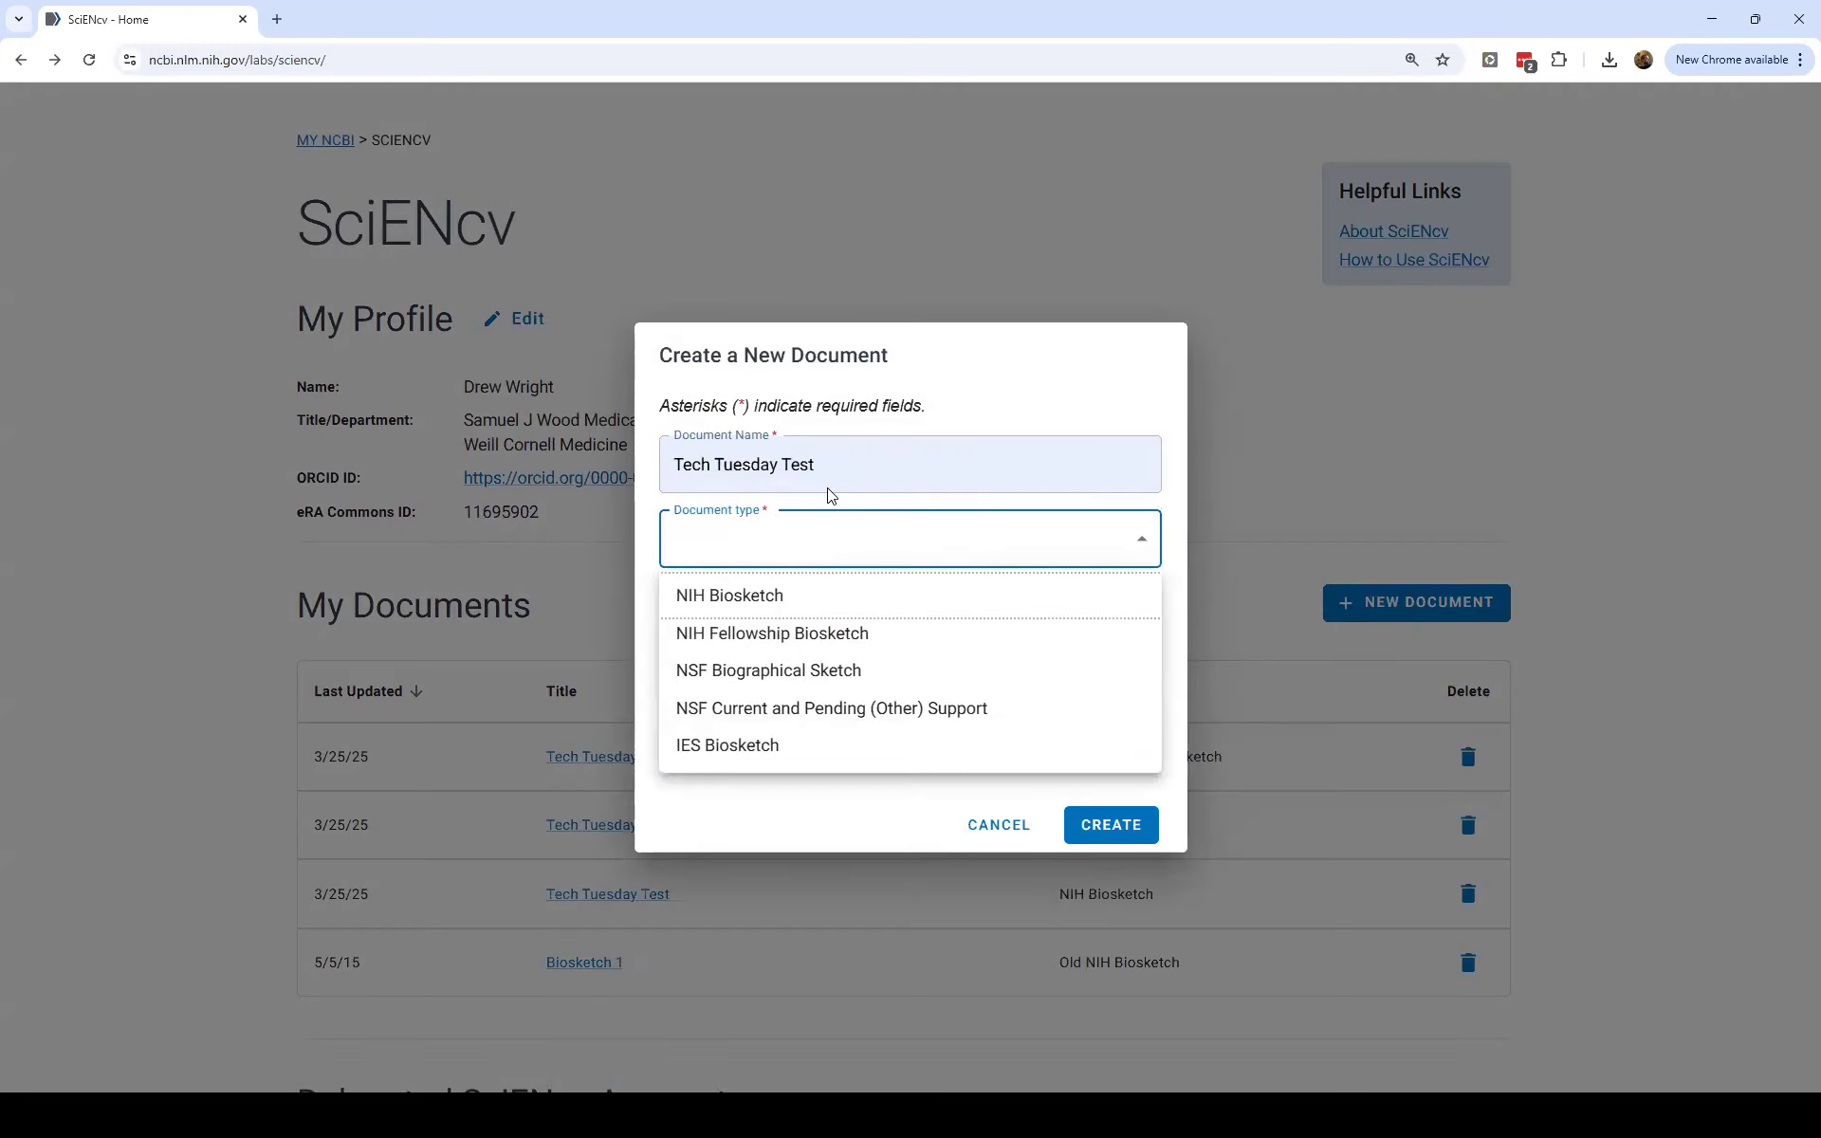
{"action": "left_click", "coordinate": [850, 463]}
{"action": "left_click", "coordinate": [851, 464]}
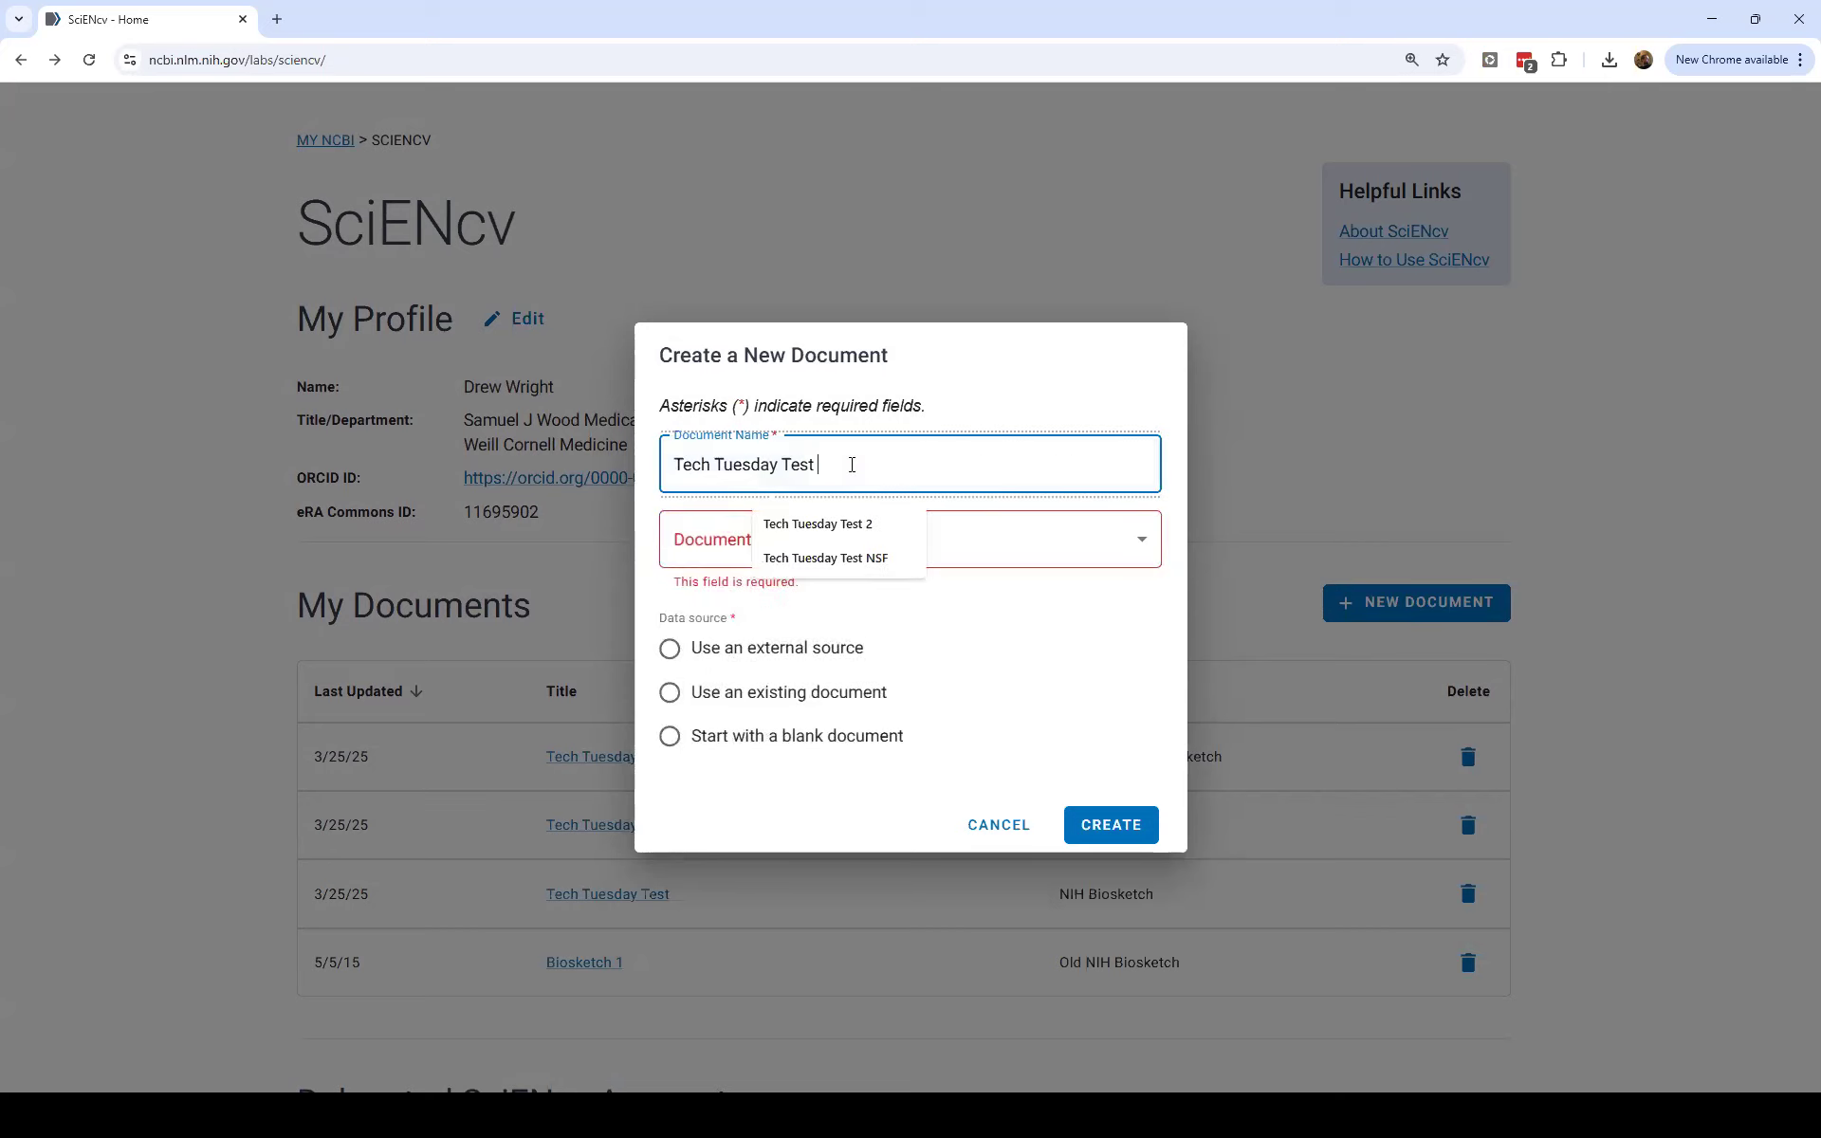
{"action": "type", "text": "NSF3"}
{"action": "left_click", "coordinate": [789, 558]}
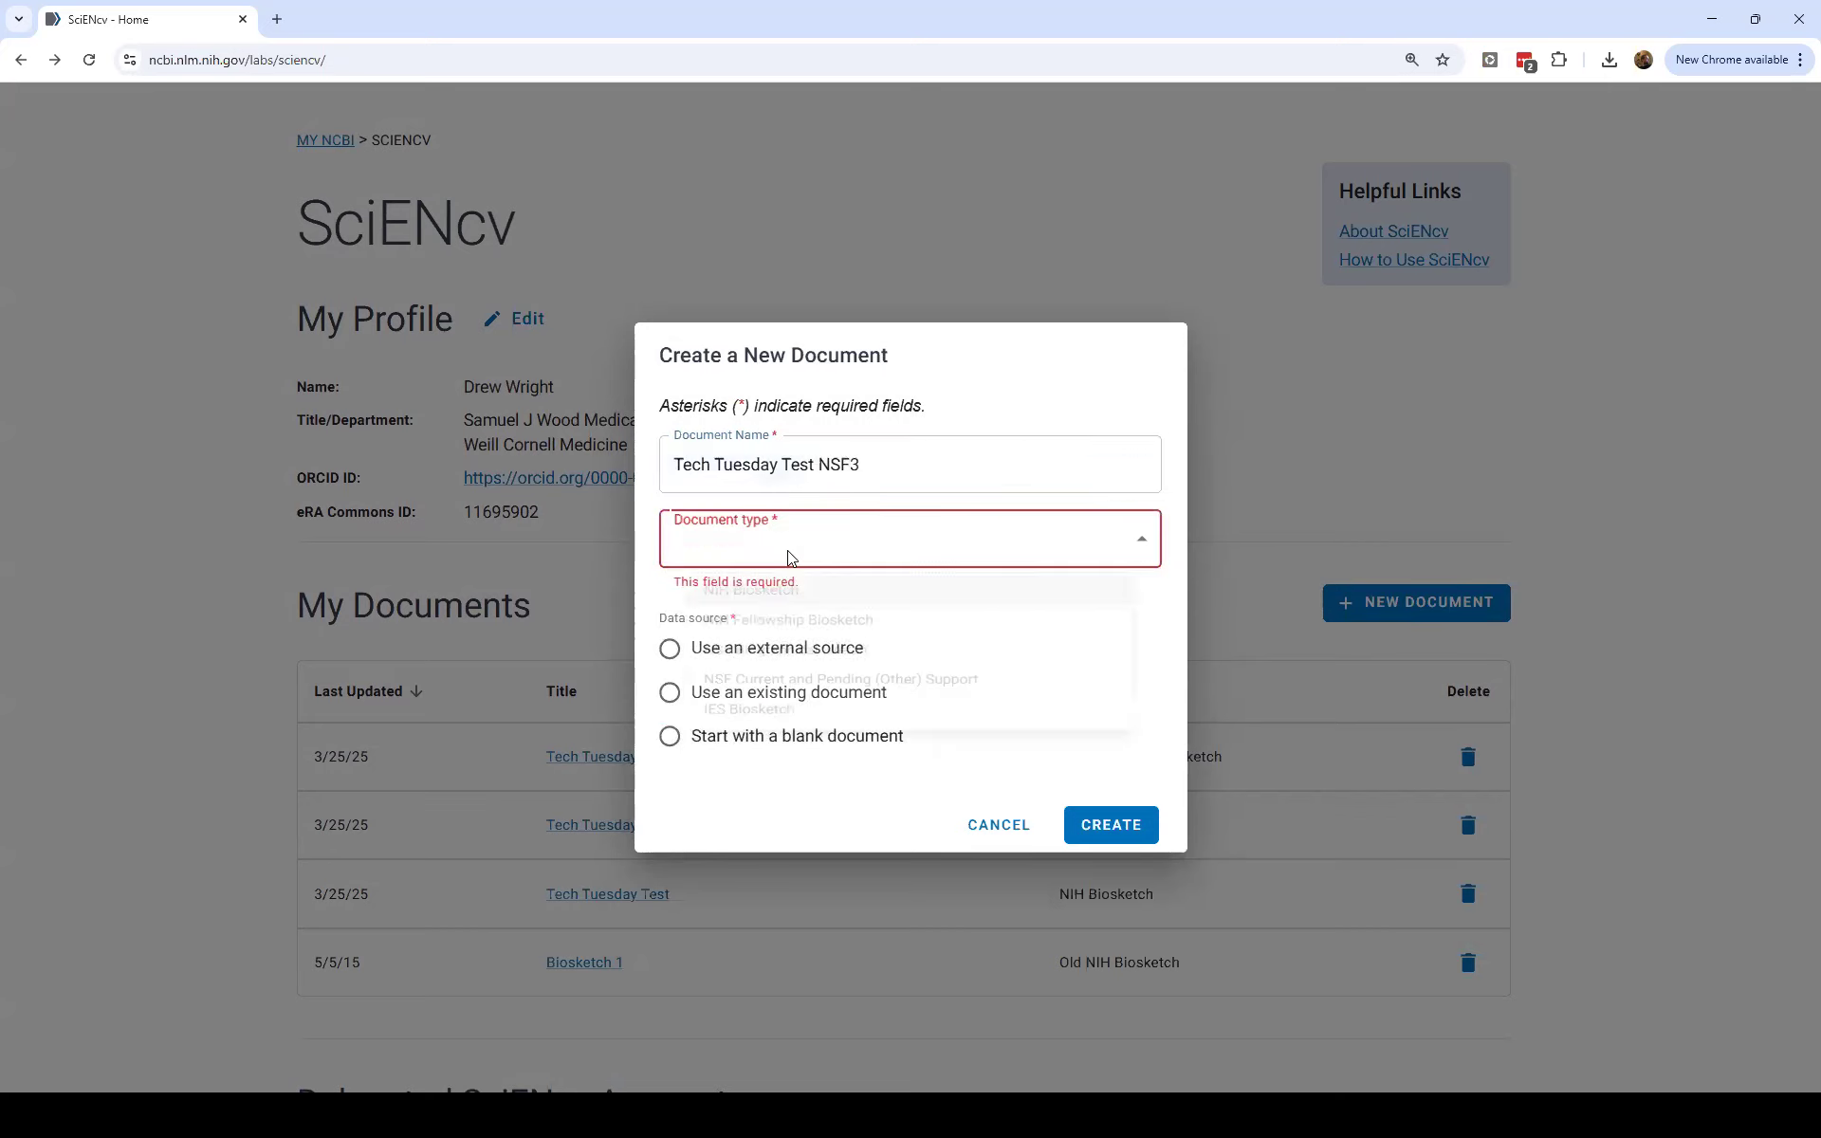
{"action": "left_click", "coordinate": [801, 710]}
{"action": "left_click", "coordinate": [723, 675]}
{"action": "left_click", "coordinate": [1102, 831]}
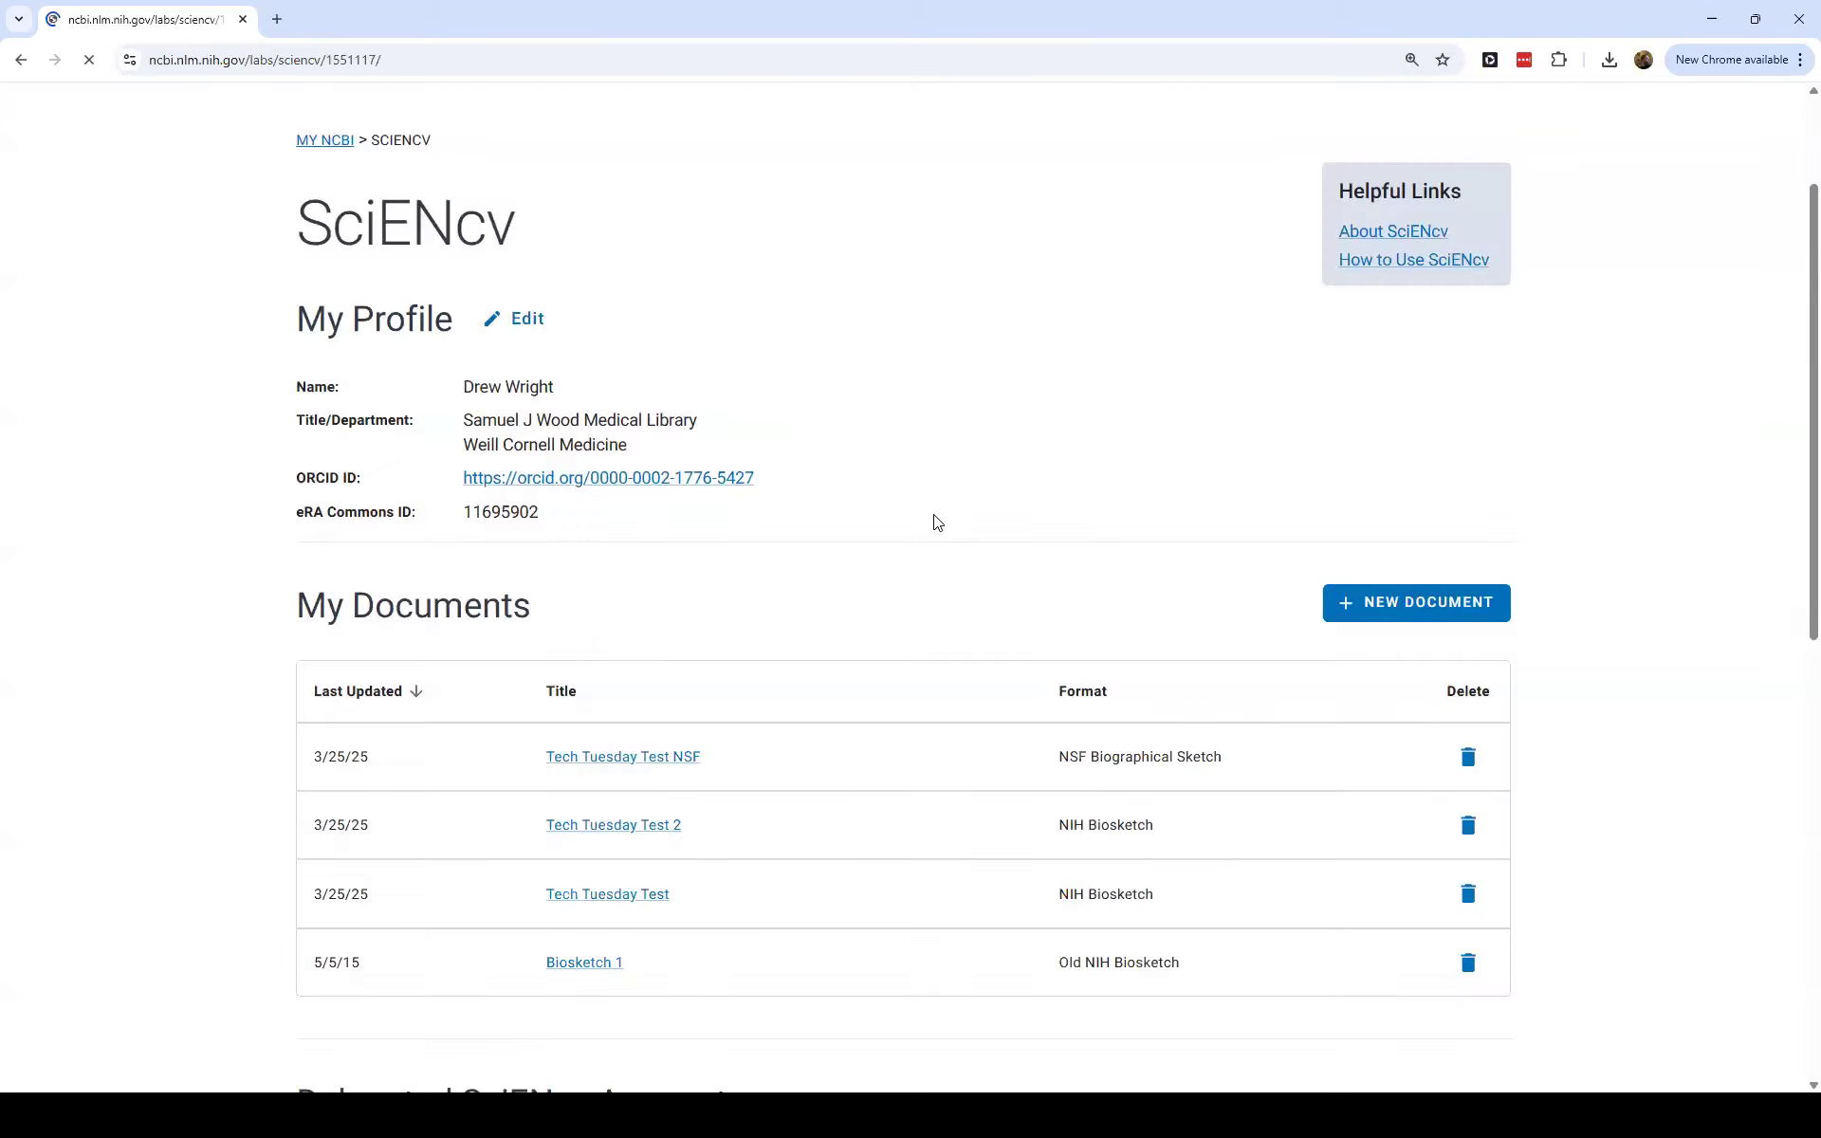
Open a new Proposal/Active Project entry in the support document, look over its fields, and close it without saving.
{"action": "scroll", "coordinate": [82, 459], "scroll_direction": "down", "scroll_amount": 5}
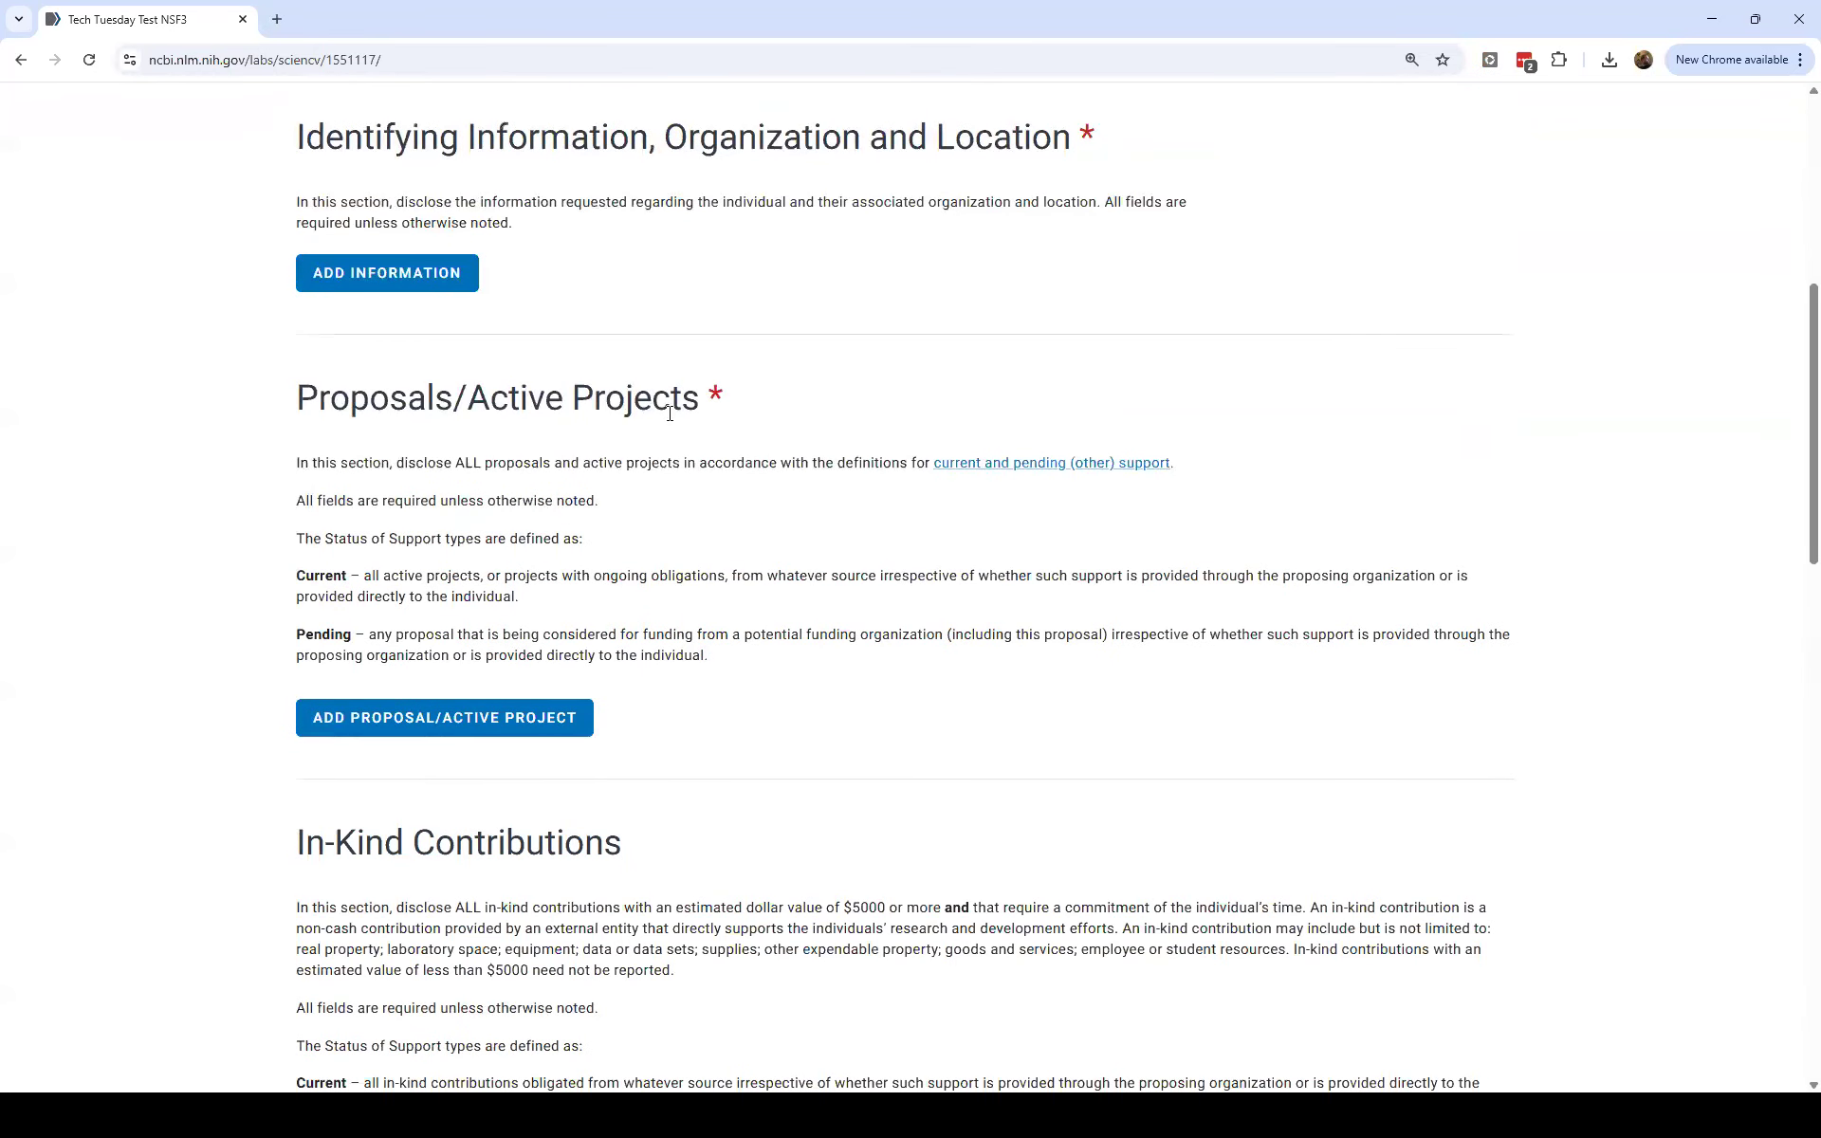
{"action": "left_click", "coordinate": [465, 733]}
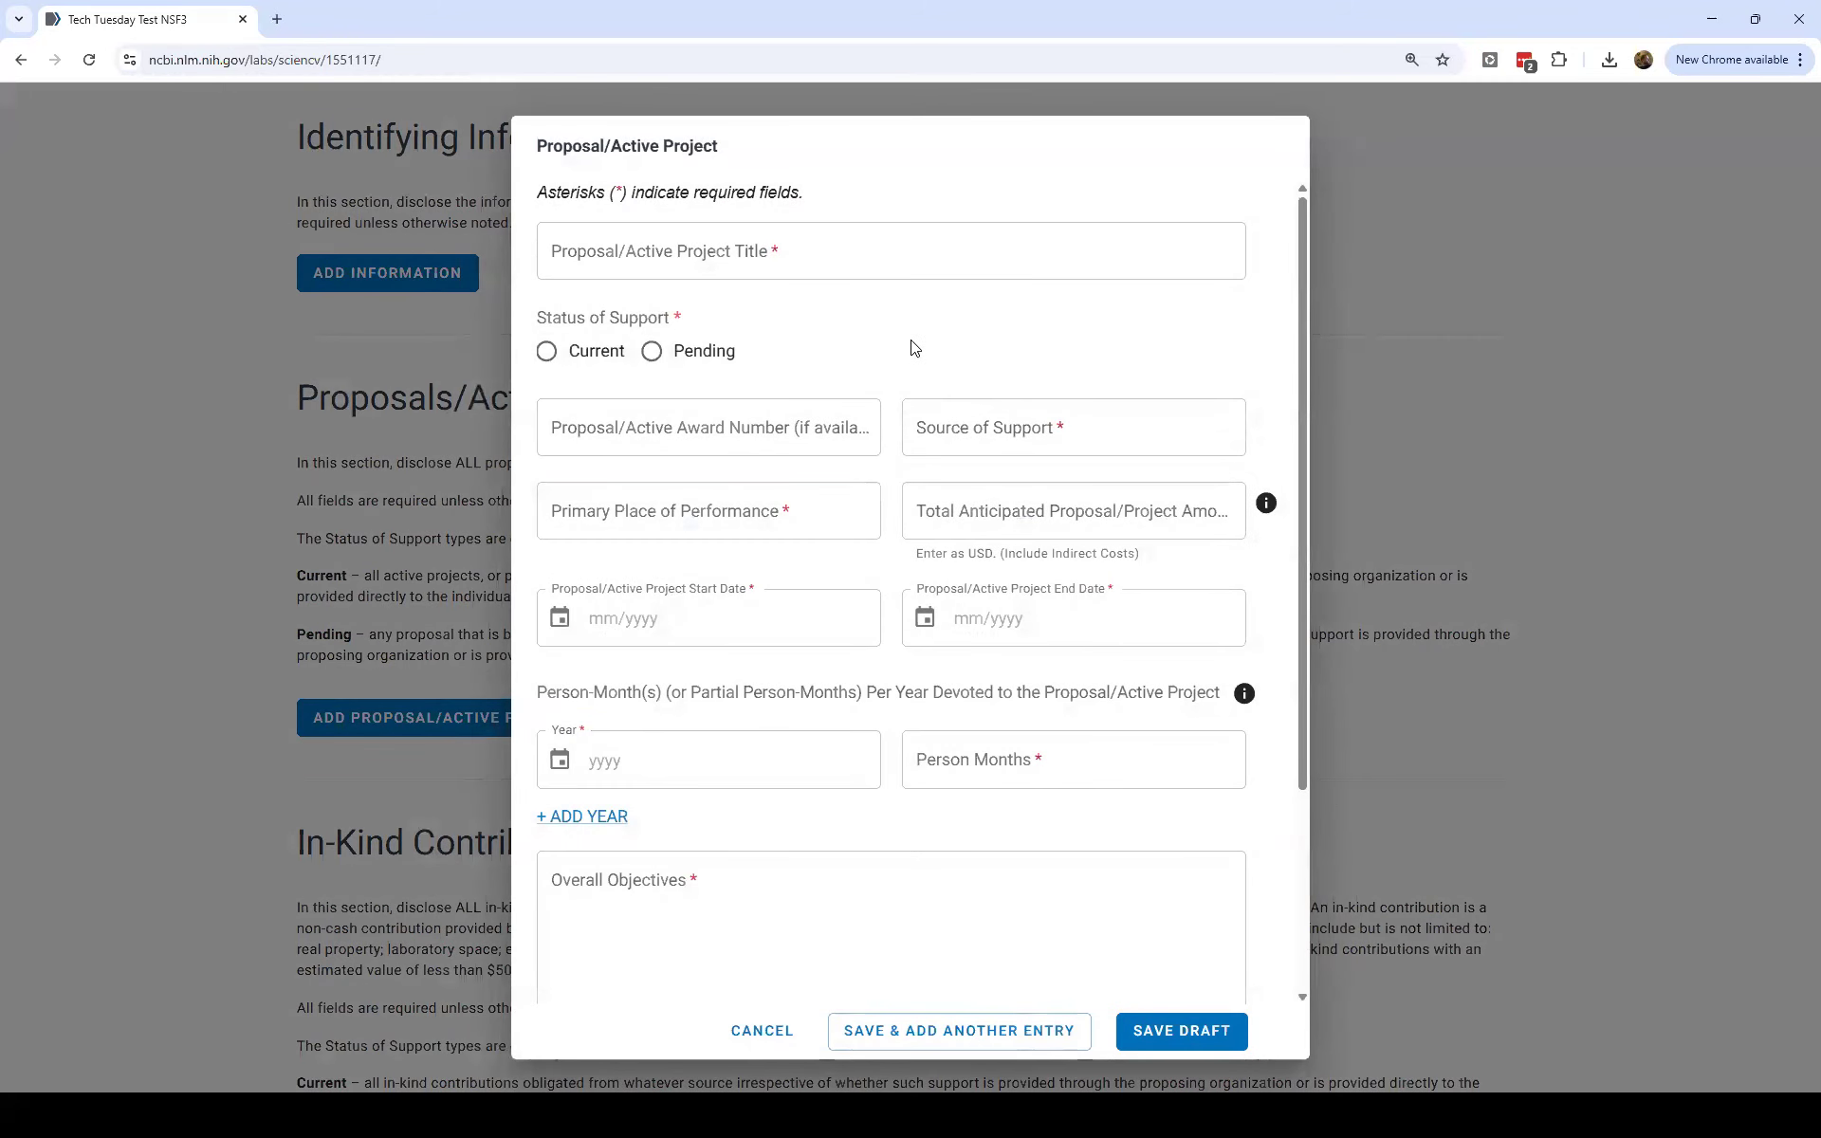
{"action": "scroll", "coordinate": [928, 396], "scroll_direction": "down", "scroll_amount": 3}
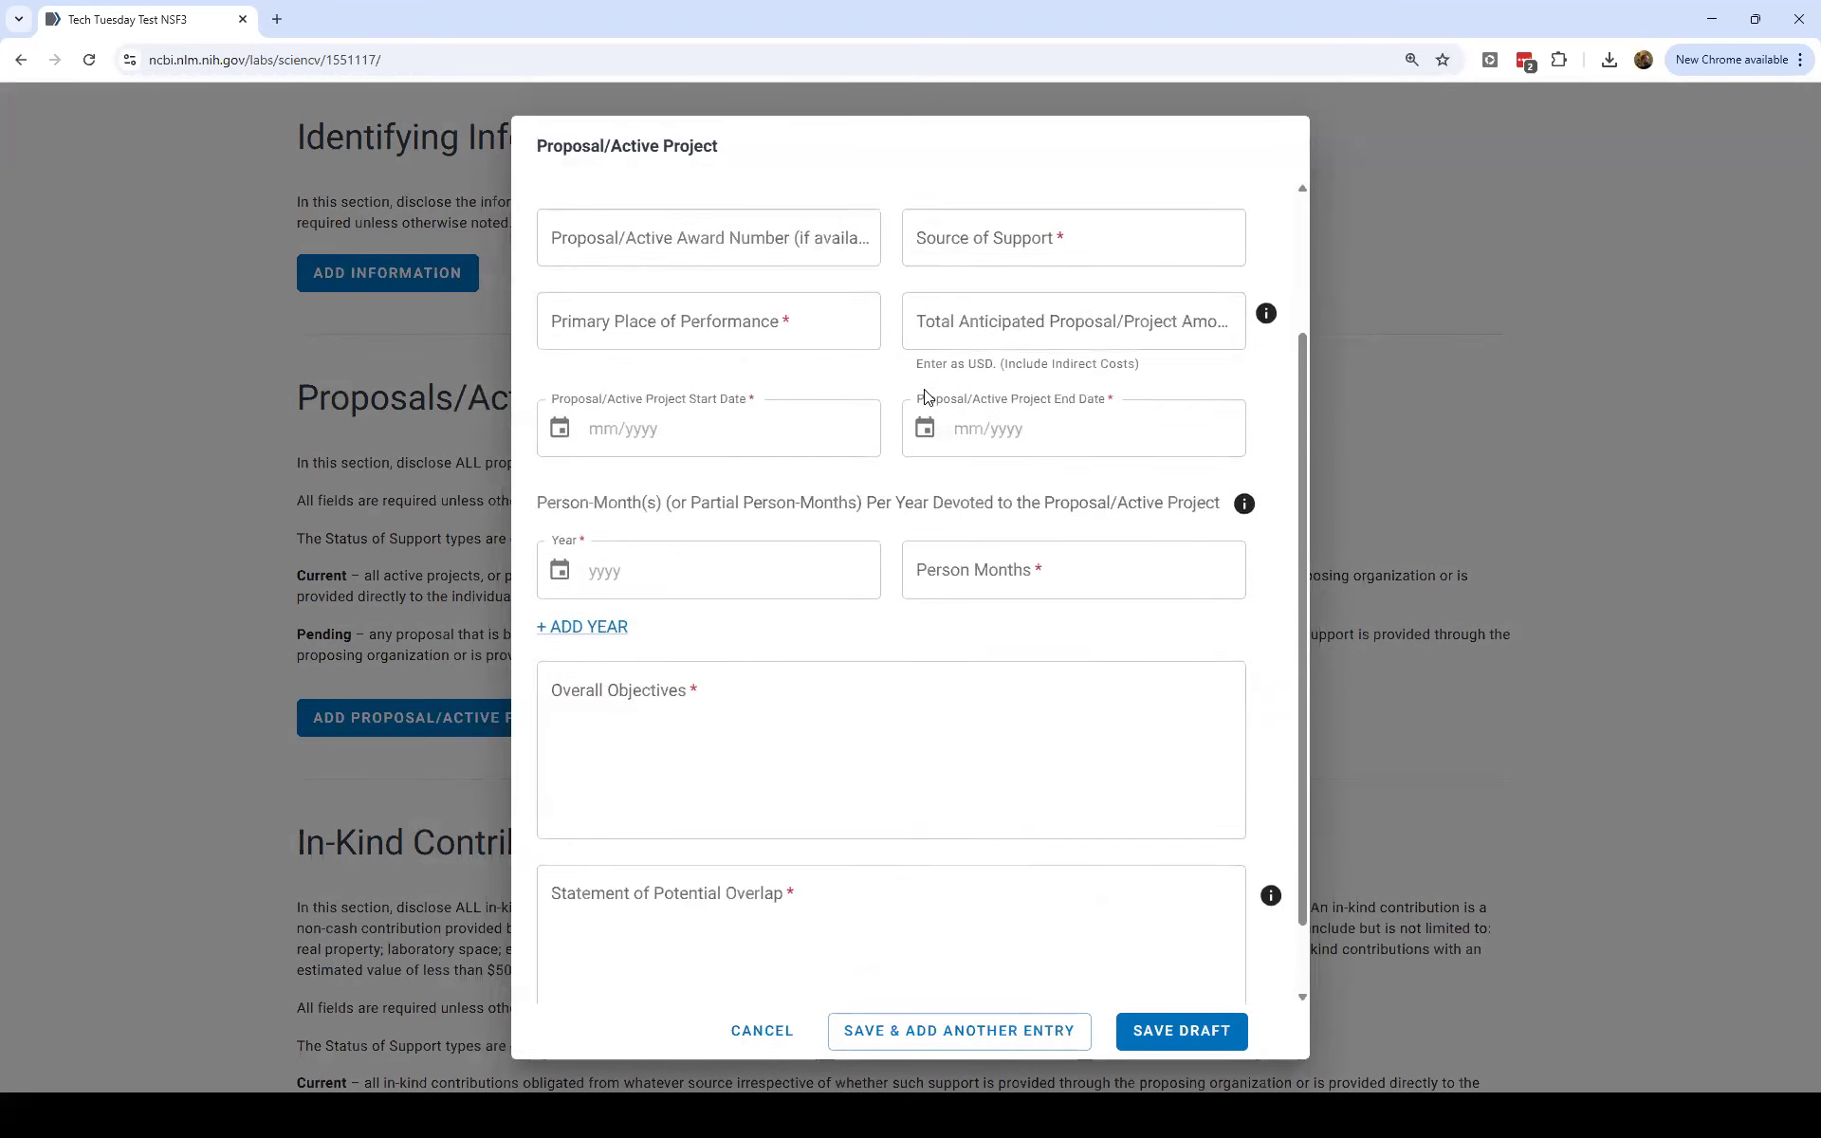
{"action": "scroll", "coordinate": [928, 396], "scroll_direction": "up", "scroll_amount": 3}
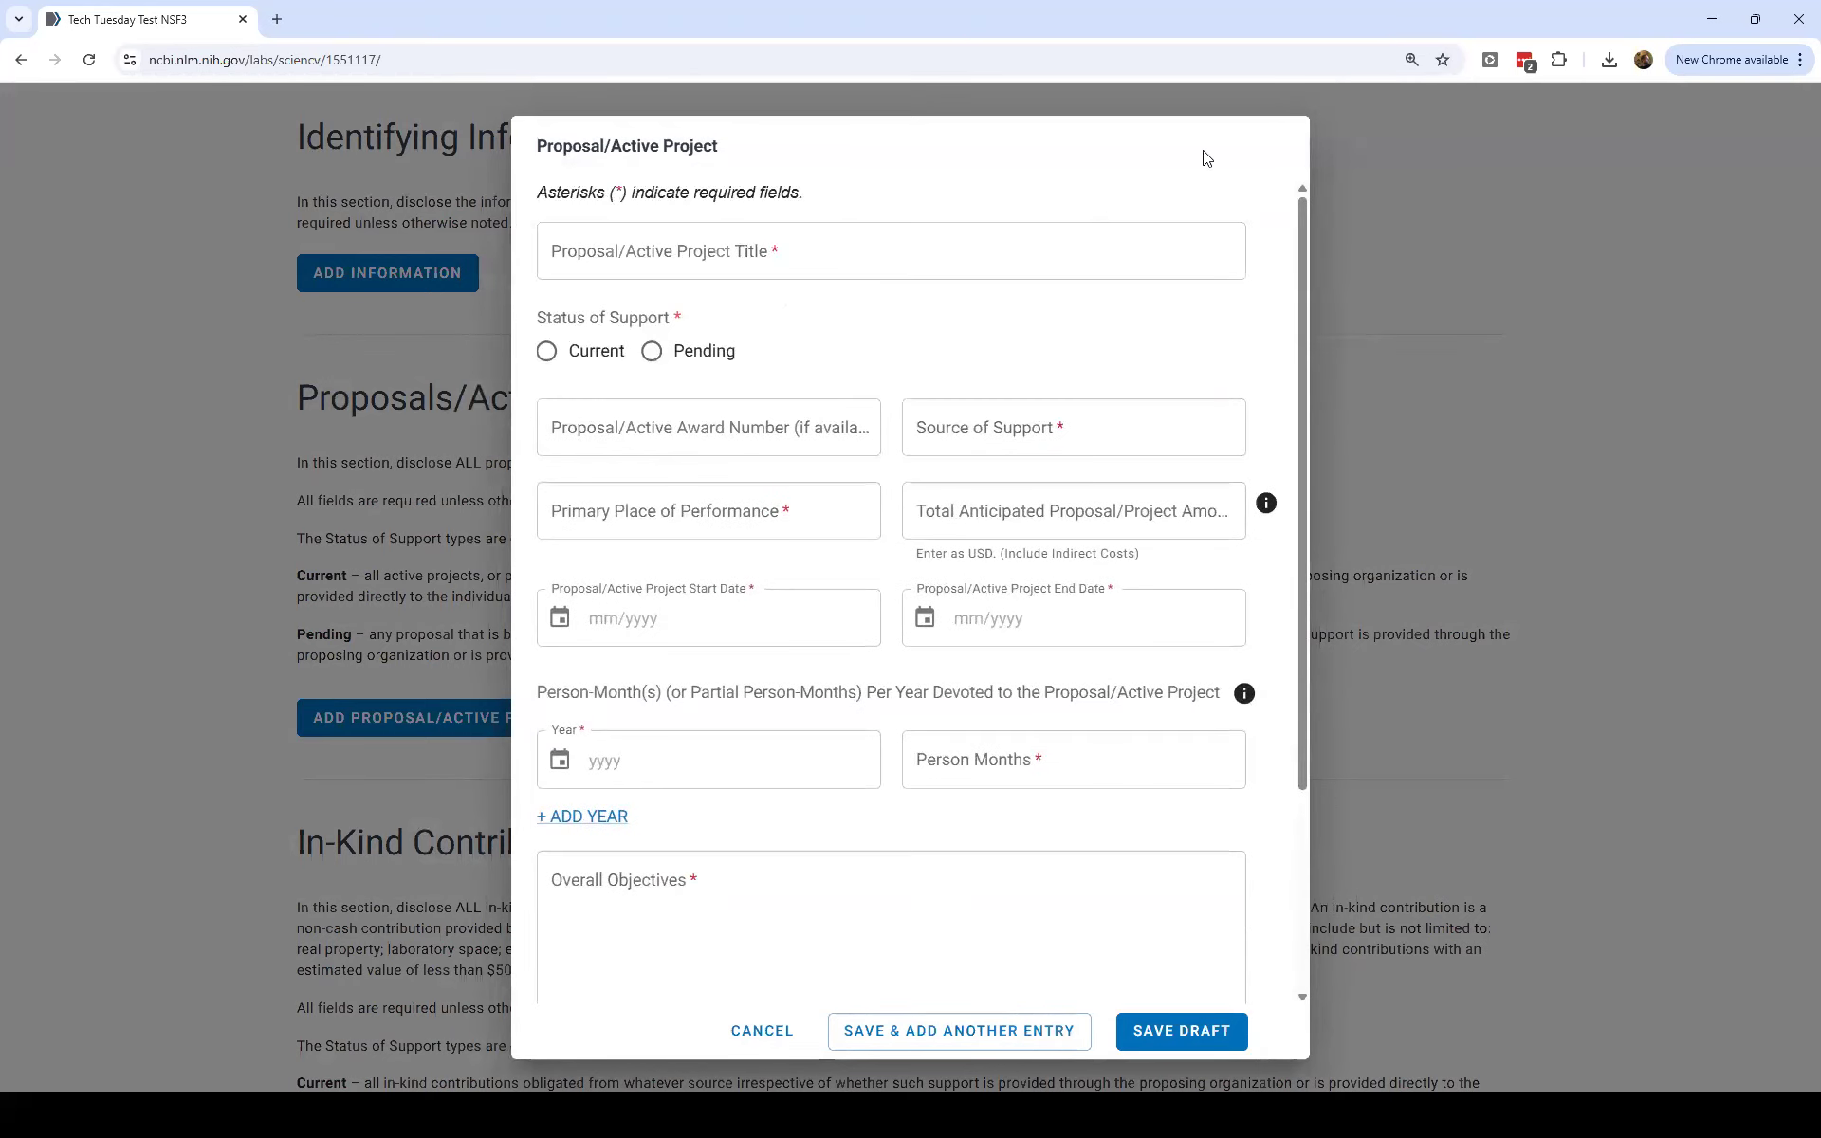
{"action": "left_click", "coordinate": [1357, 305]}
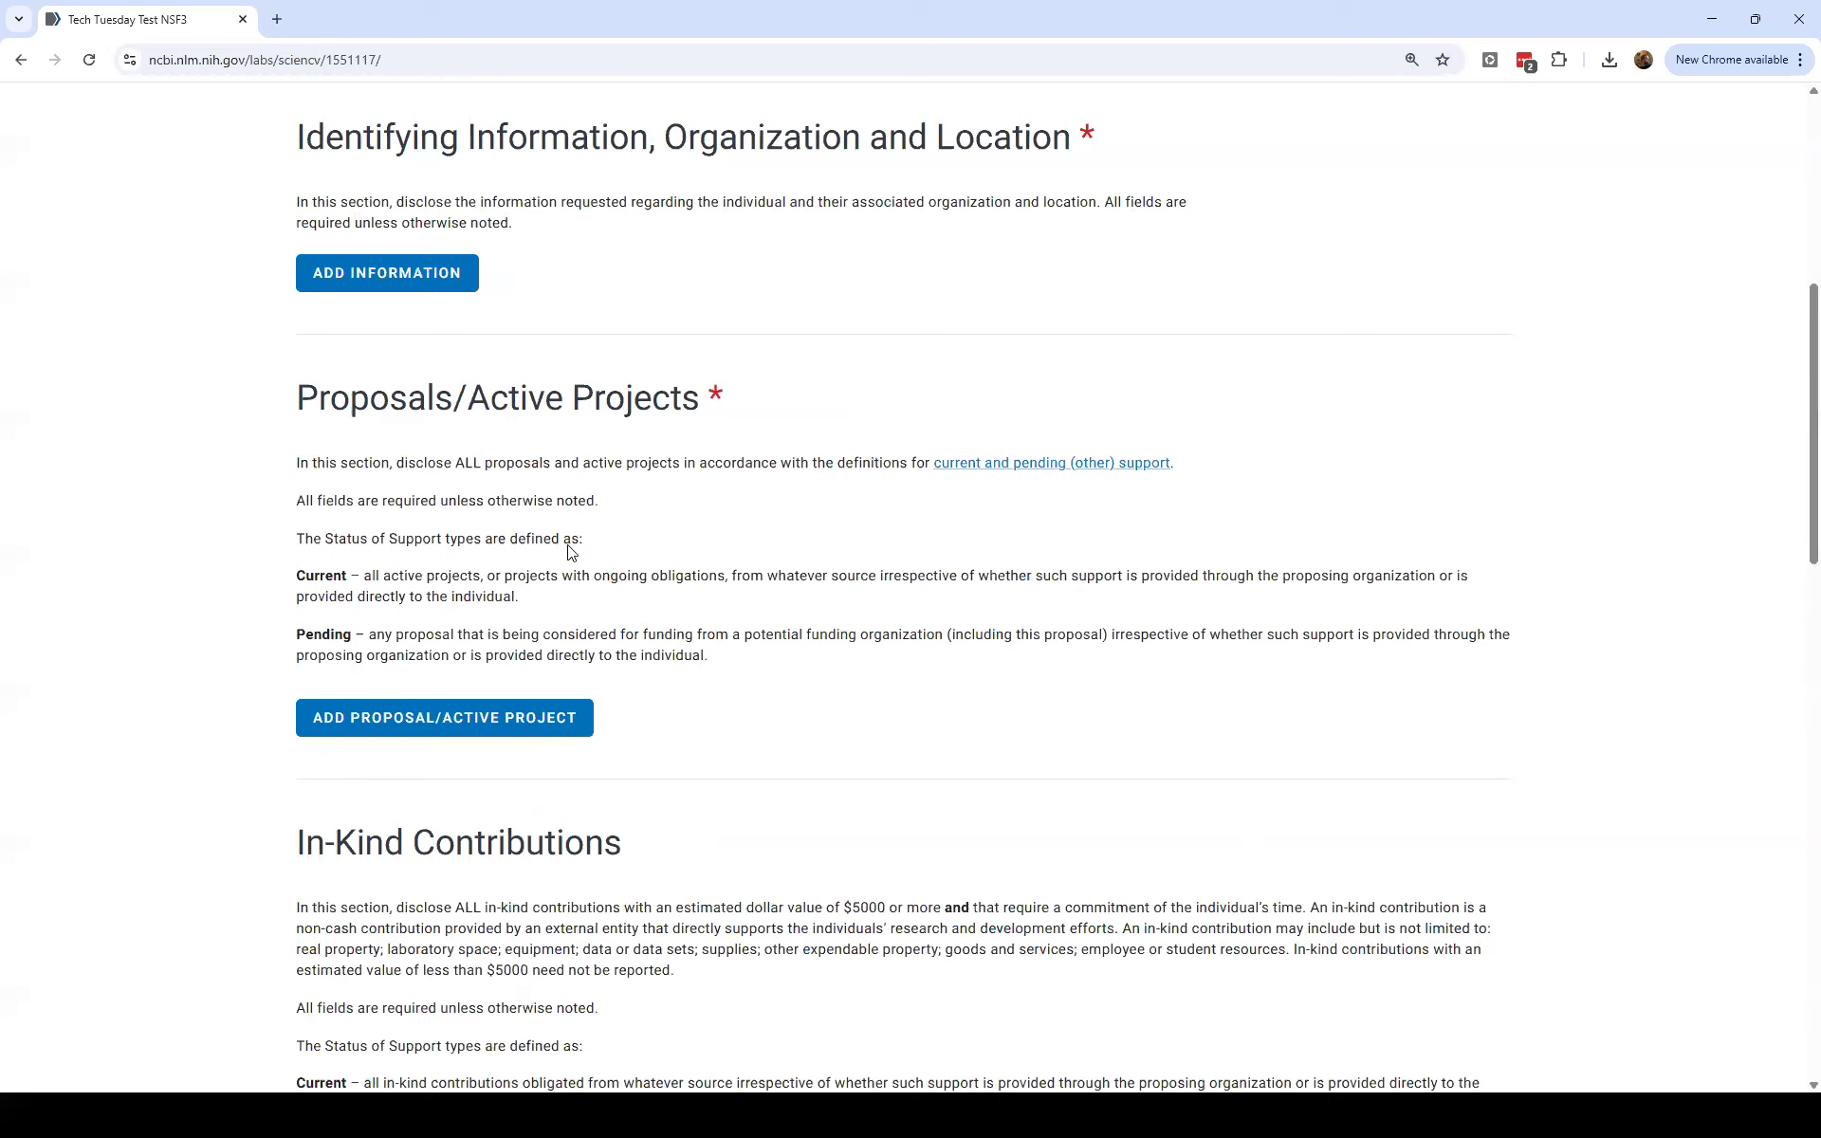
Review the Proposals/Active Projects and In-Kind Contributions sections, and return to the beginning of the document.
{"action": "scroll", "coordinate": [729, 569], "scroll_direction": "down", "scroll_amount": 7}
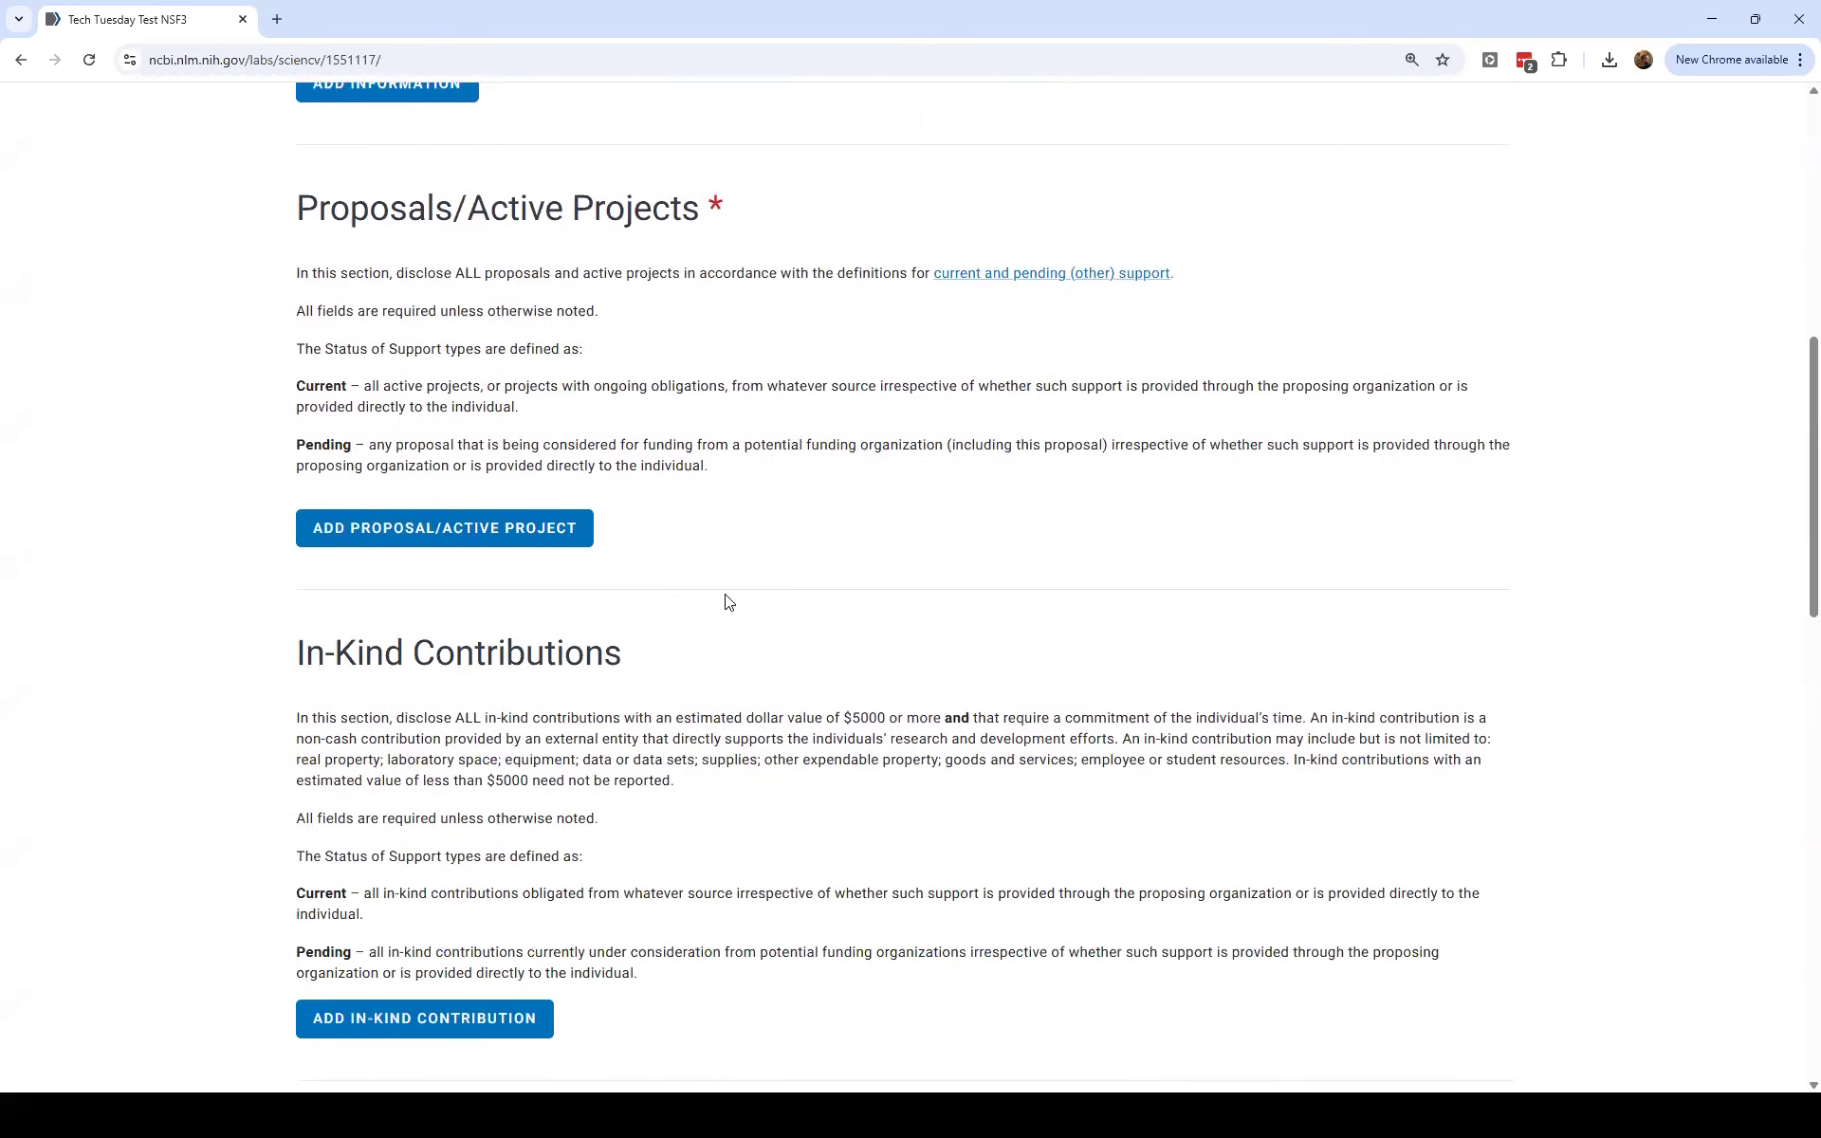
{"action": "scroll", "coordinate": [755, 661], "scroll_direction": "down", "scroll_amount": 3}
{"action": "scroll", "coordinate": [755, 660], "scroll_direction": "up", "scroll_amount": 10}
{"action": "scroll", "coordinate": [759, 669], "scroll_direction": "up", "scroll_amount": 3}
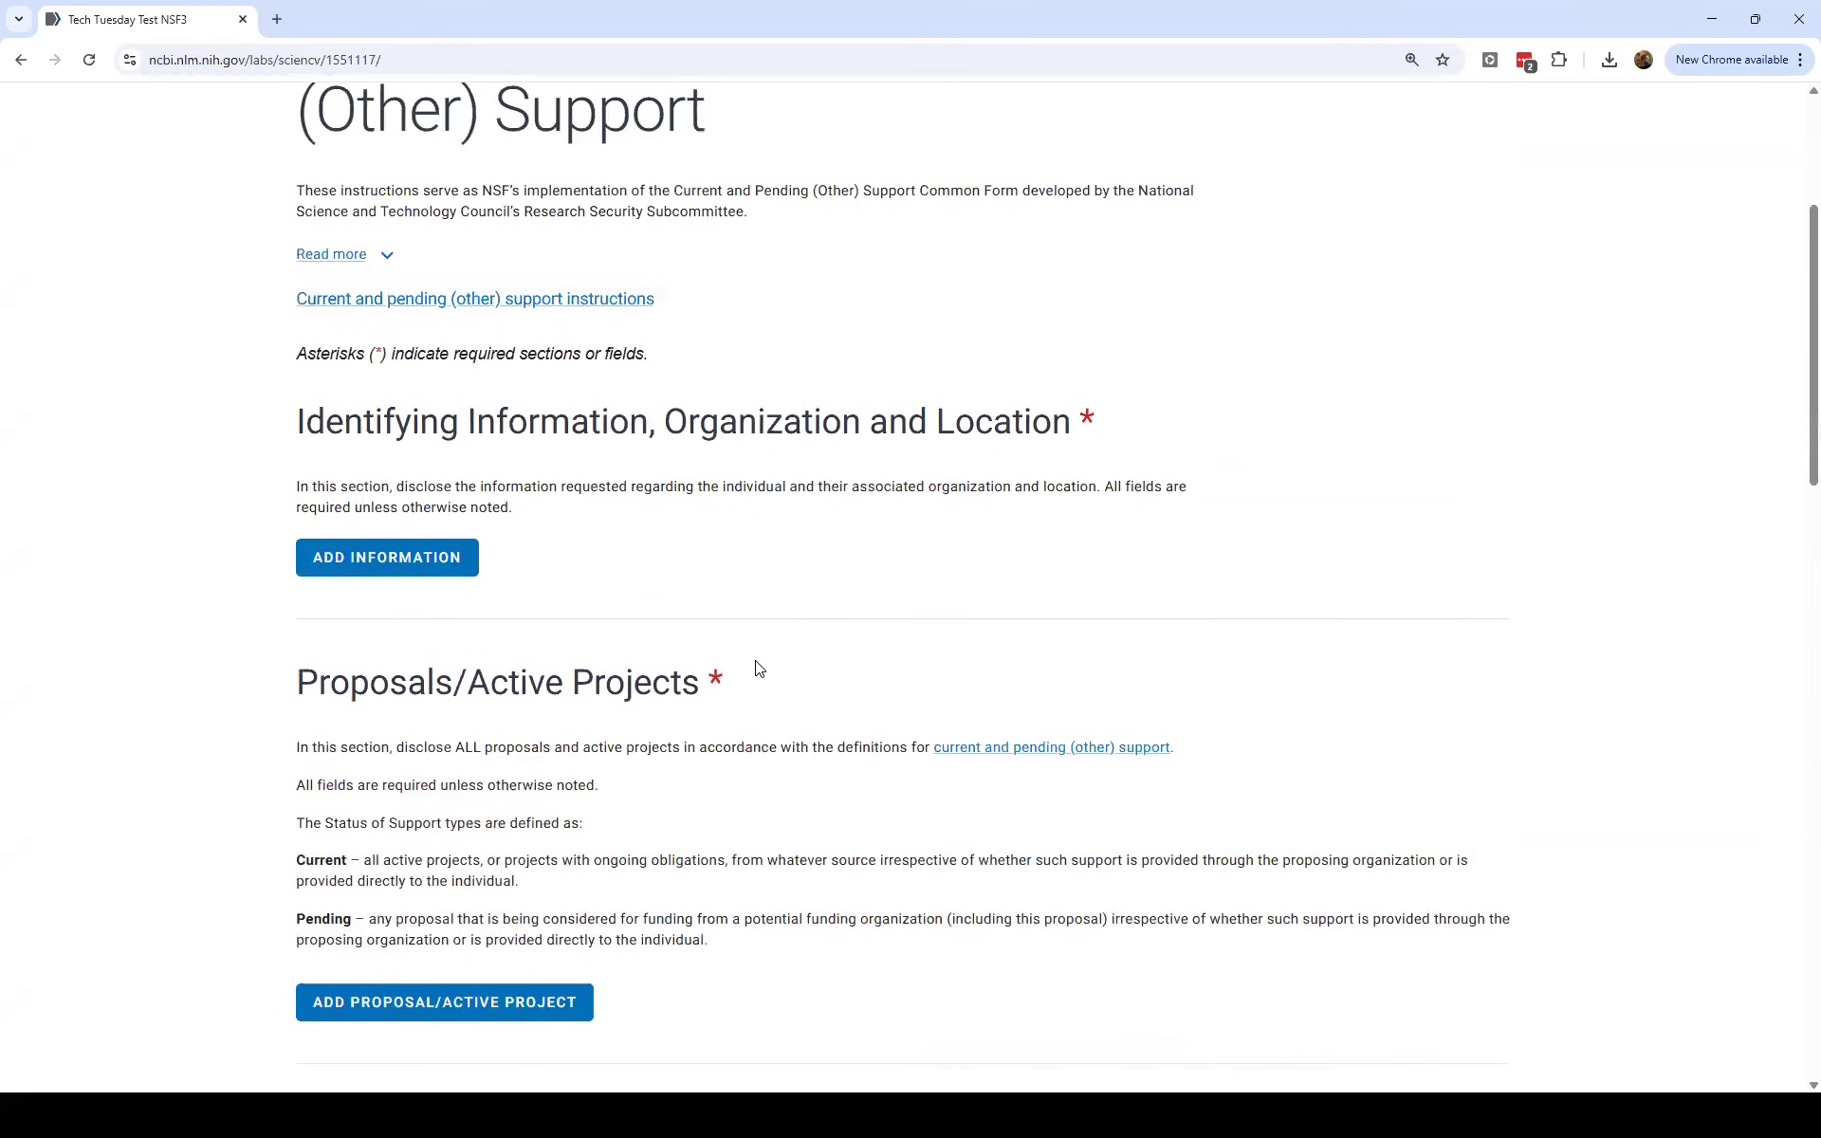
{"action": "scroll", "coordinate": [759, 669], "scroll_direction": "up", "scroll_amount": 4}
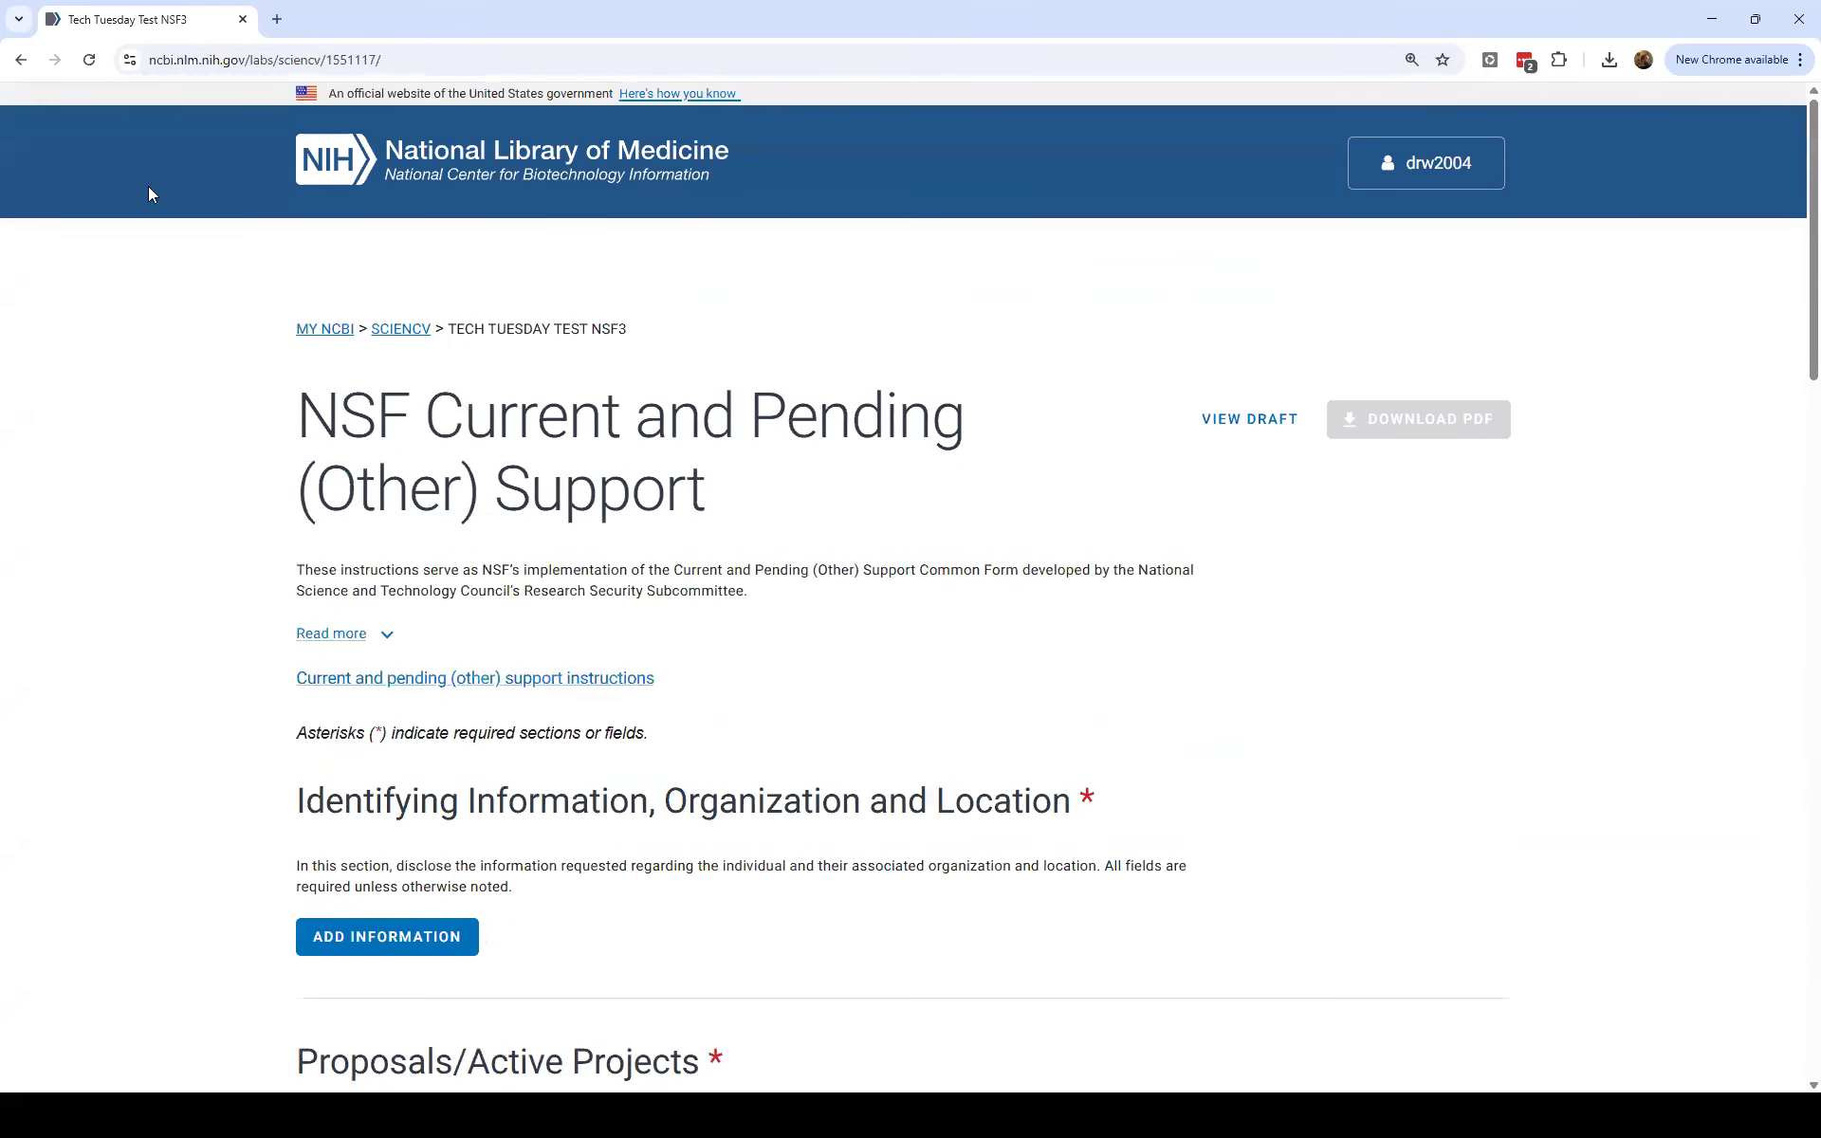
Return to the SciENcv home page and look over the My Documents and Delegated SciENcv Accounts lists.
{"action": "left_click", "coordinate": [21, 60]}
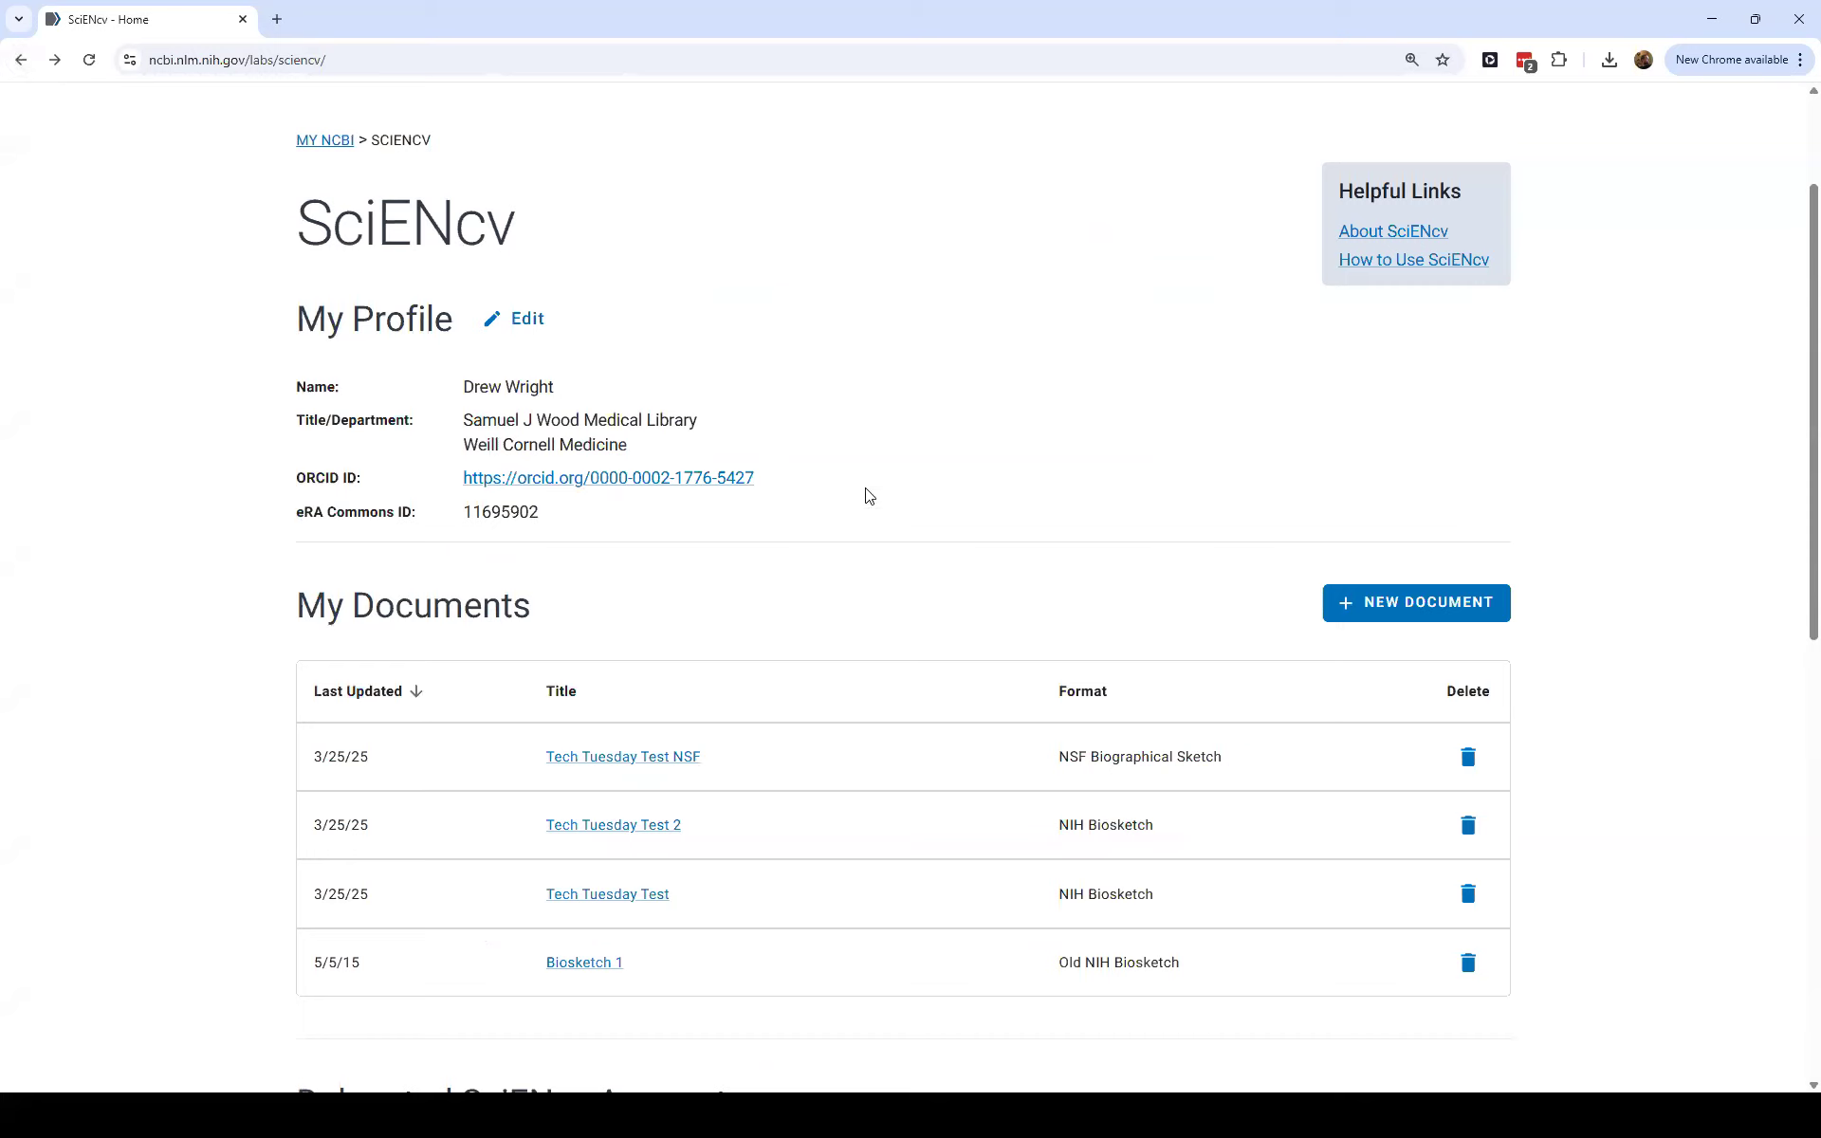
{"action": "scroll", "coordinate": [908, 532], "scroll_direction": "down", "scroll_amount": 3}
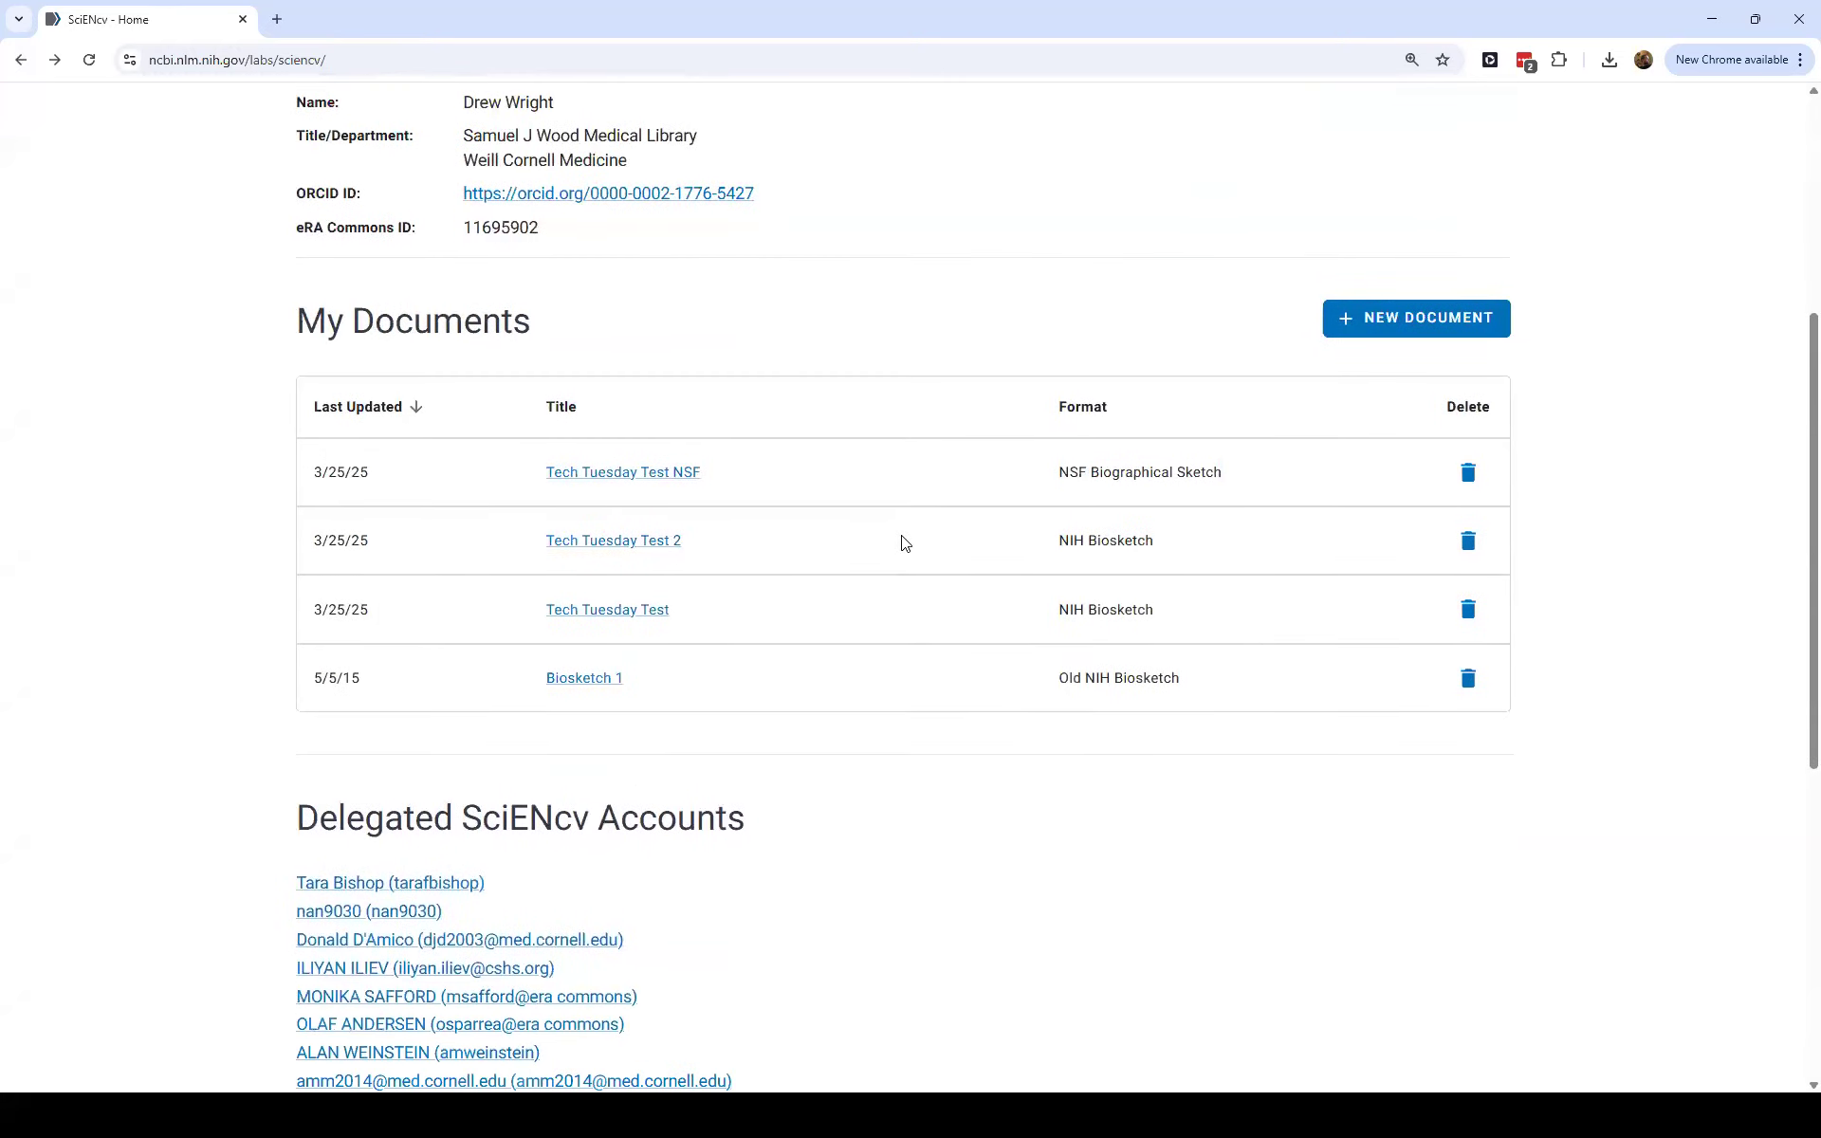
{"action": "scroll", "coordinate": [903, 543], "scroll_direction": "up", "scroll_amount": 3}
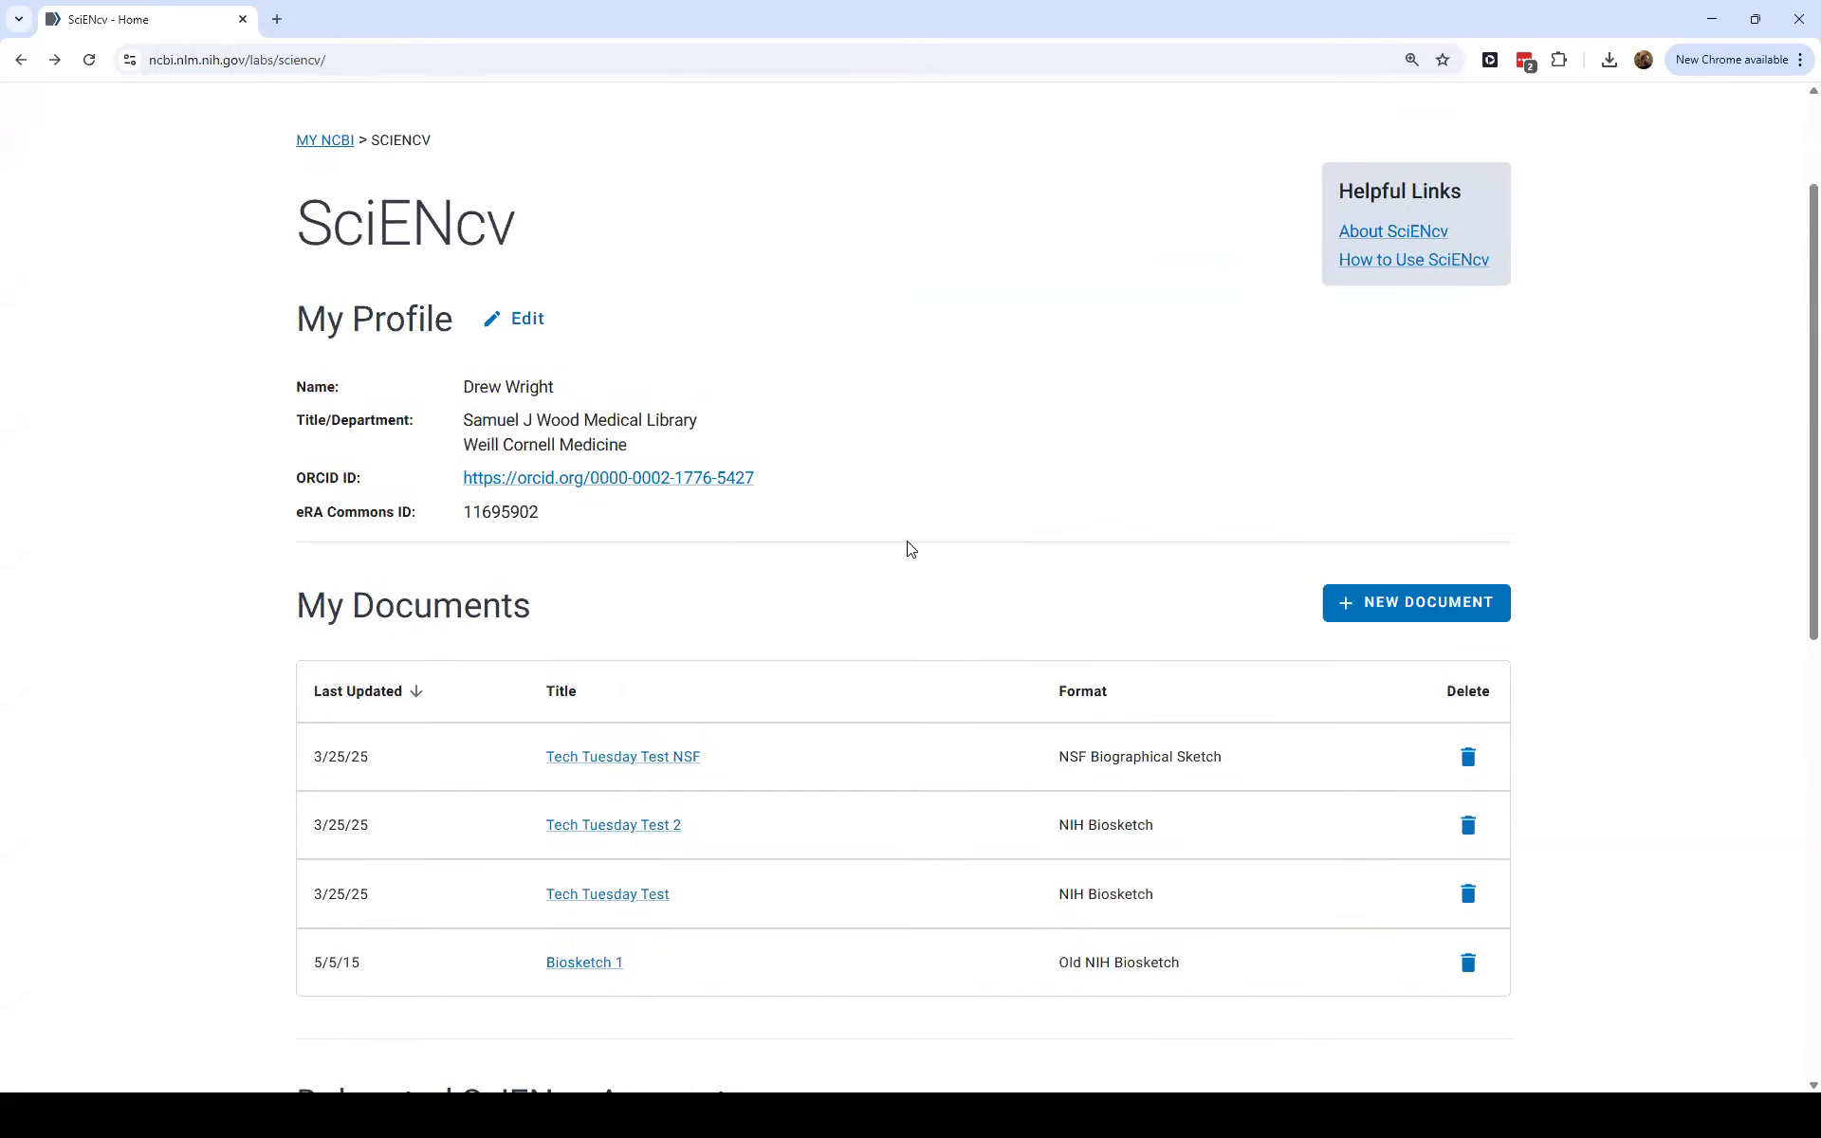
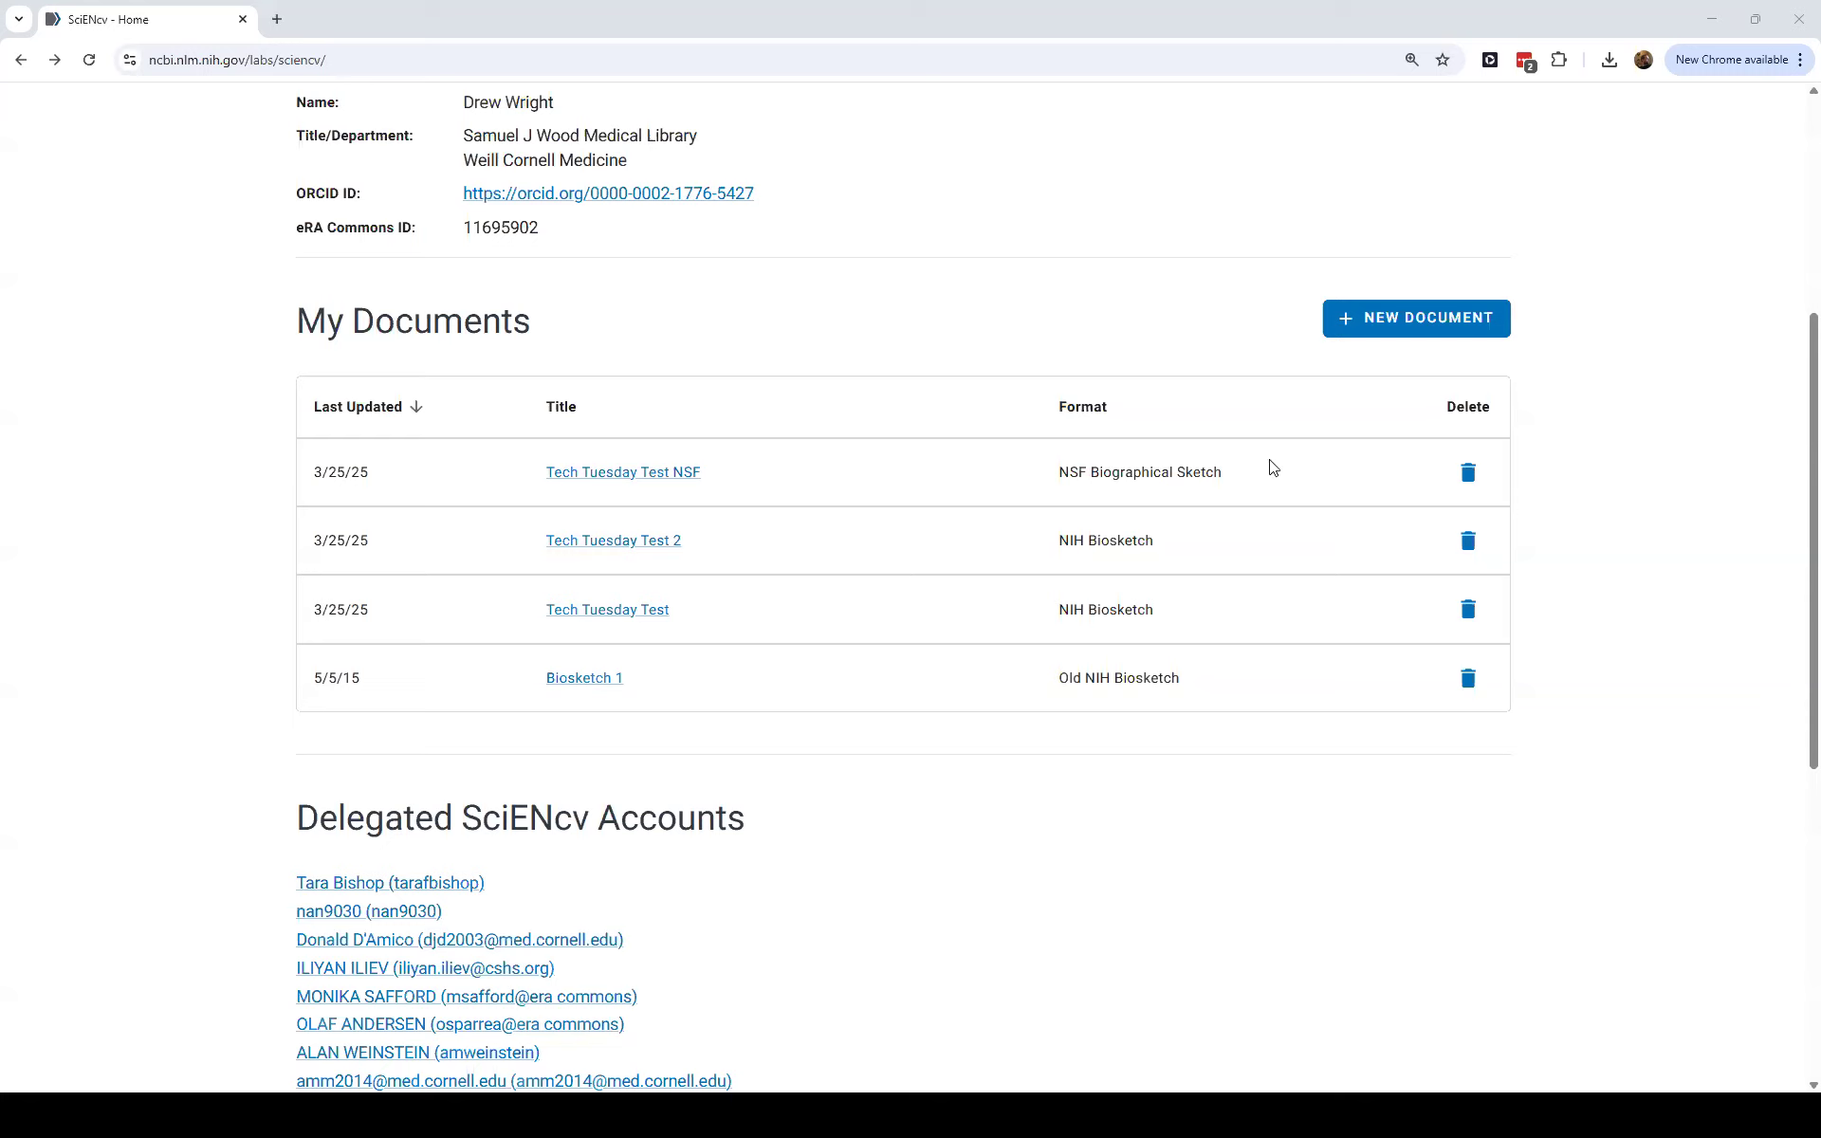
Open the "Tech Tuesday Test NSF" Biographical Sketch and view its draft from the Certification section.
{"action": "left_click", "coordinate": [811, 370]}
{"action": "left_click", "coordinate": [594, 473]}
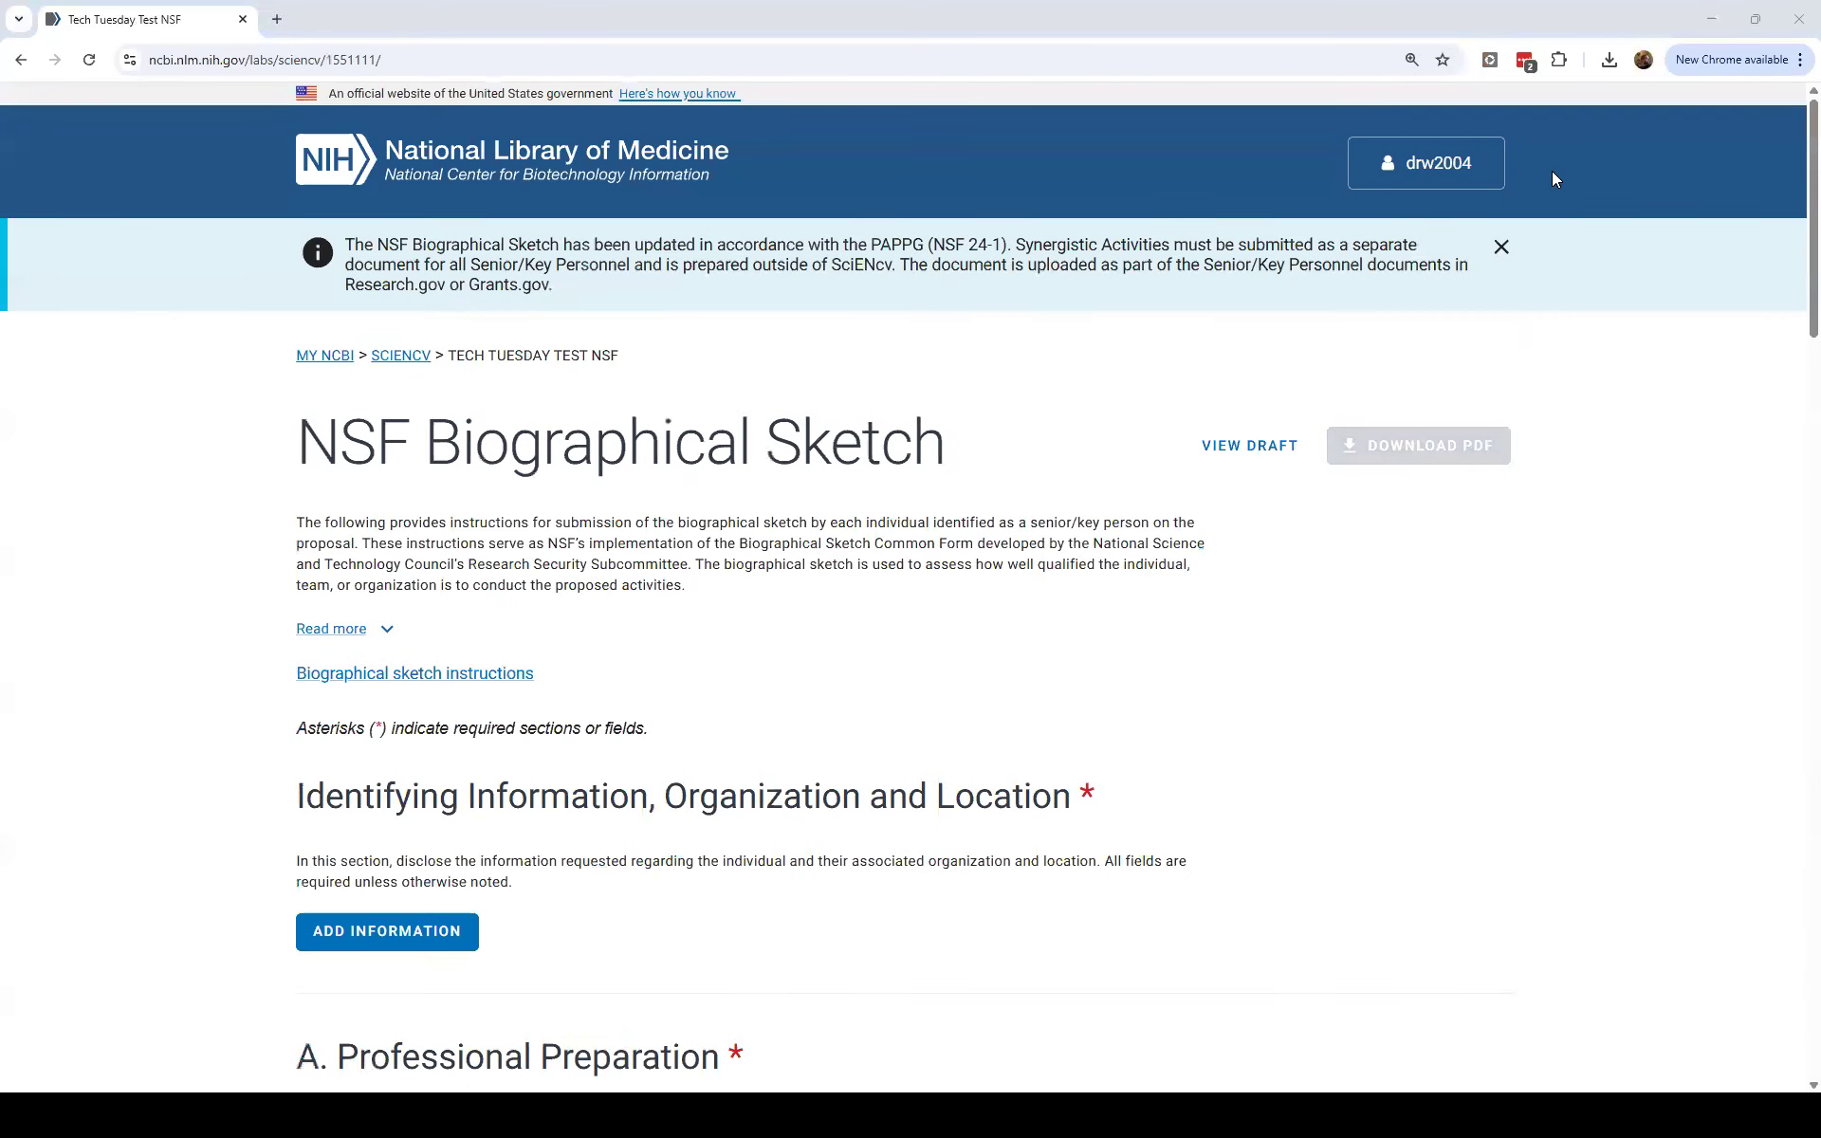
{"action": "scroll", "coordinate": [1257, 588], "scroll_direction": "down", "scroll_amount": 5}
{"action": "scroll", "coordinate": [1257, 588], "scroll_direction": "down", "scroll_amount": 20}
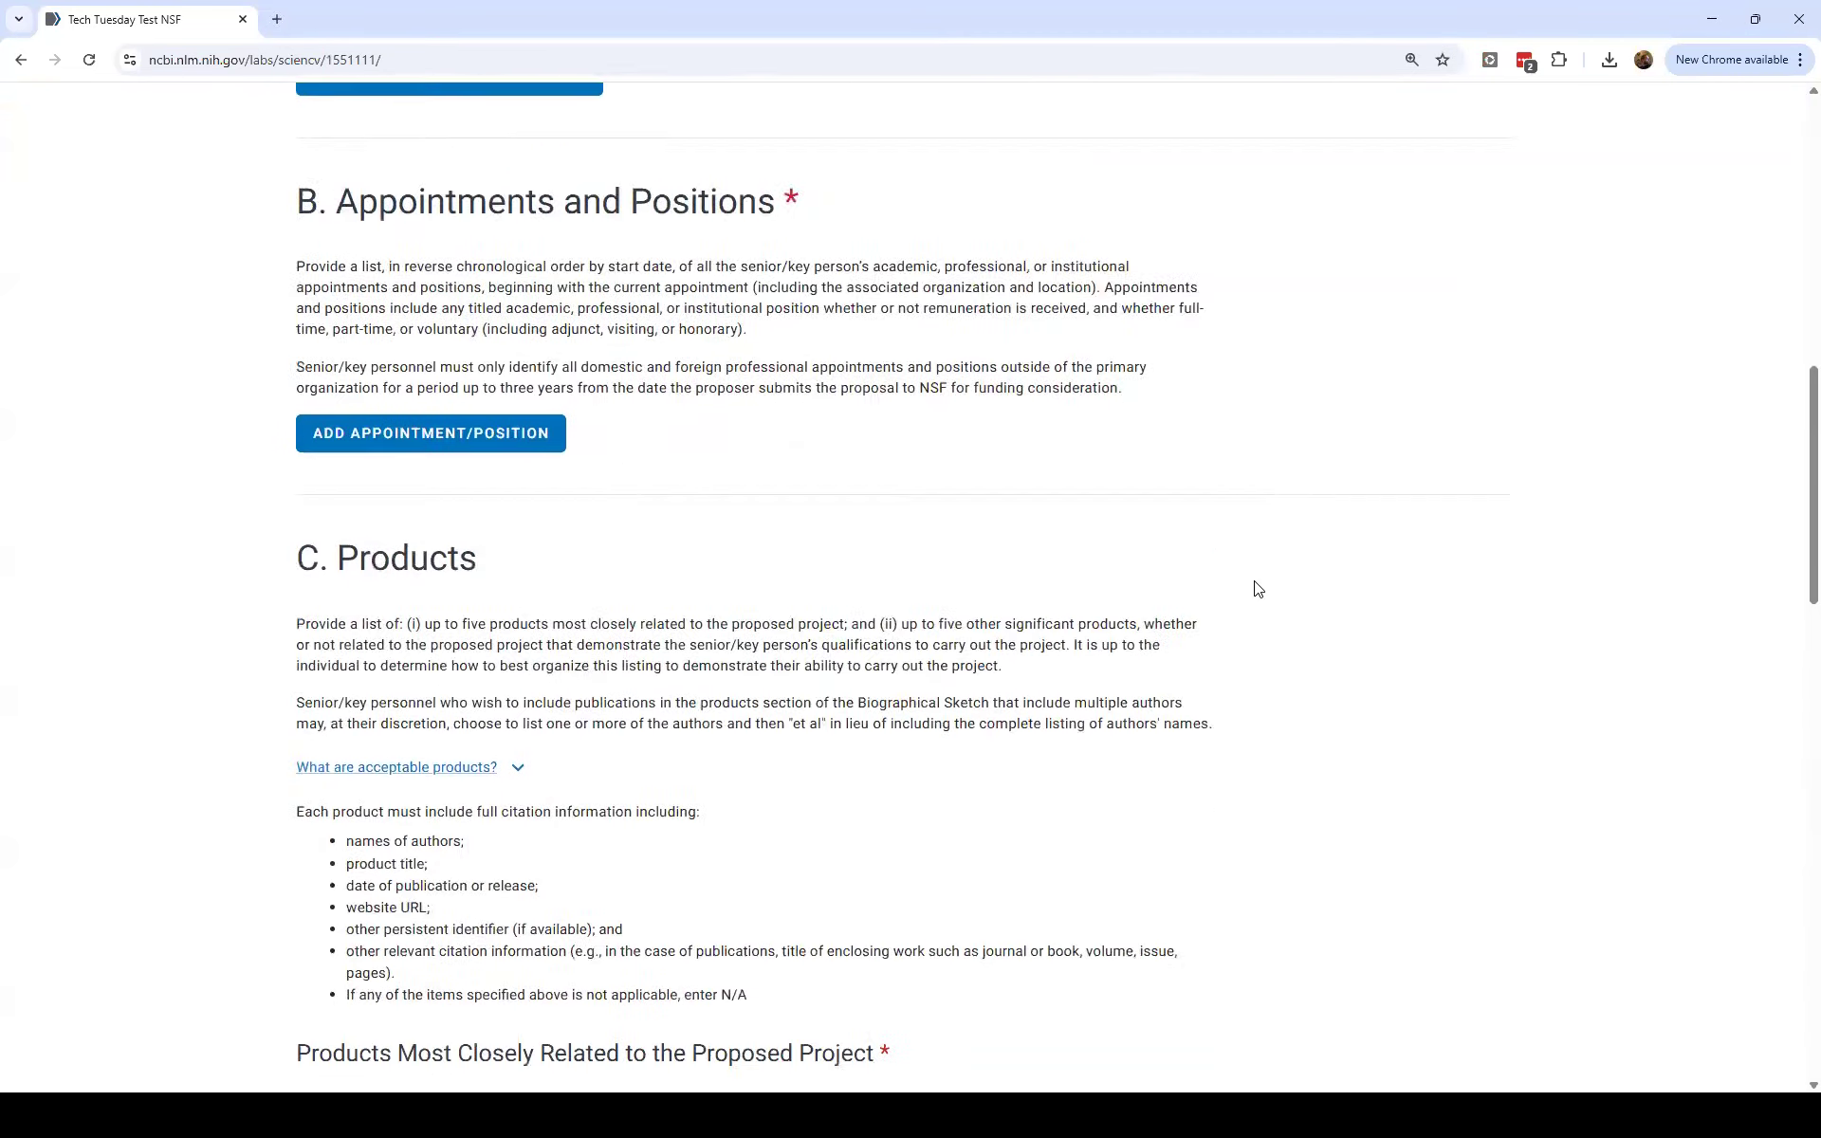
{"action": "scroll", "coordinate": [1260, 285], "scroll_direction": "down", "scroll_amount": 2}
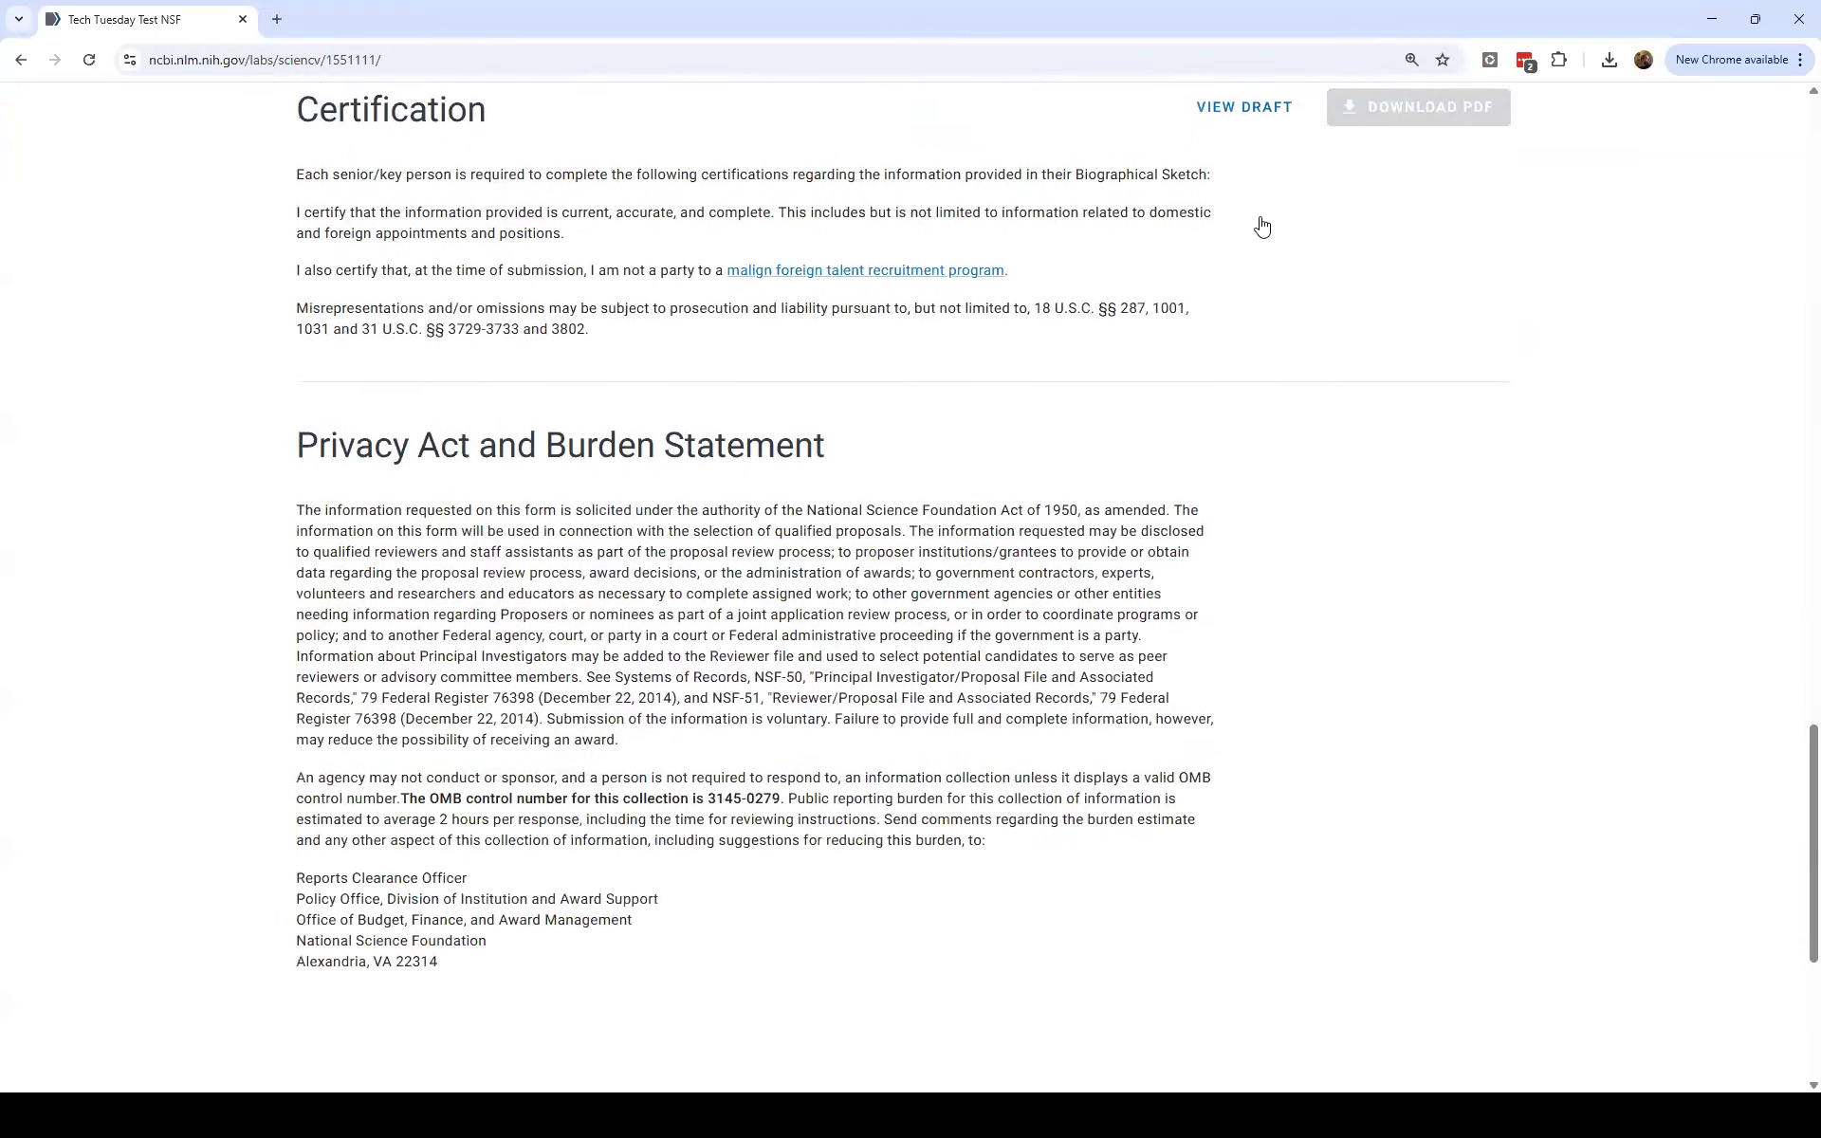
{"action": "scroll", "coordinate": [1260, 227], "scroll_direction": "up", "scroll_amount": 1}
{"action": "left_click", "coordinate": [1243, 201]}
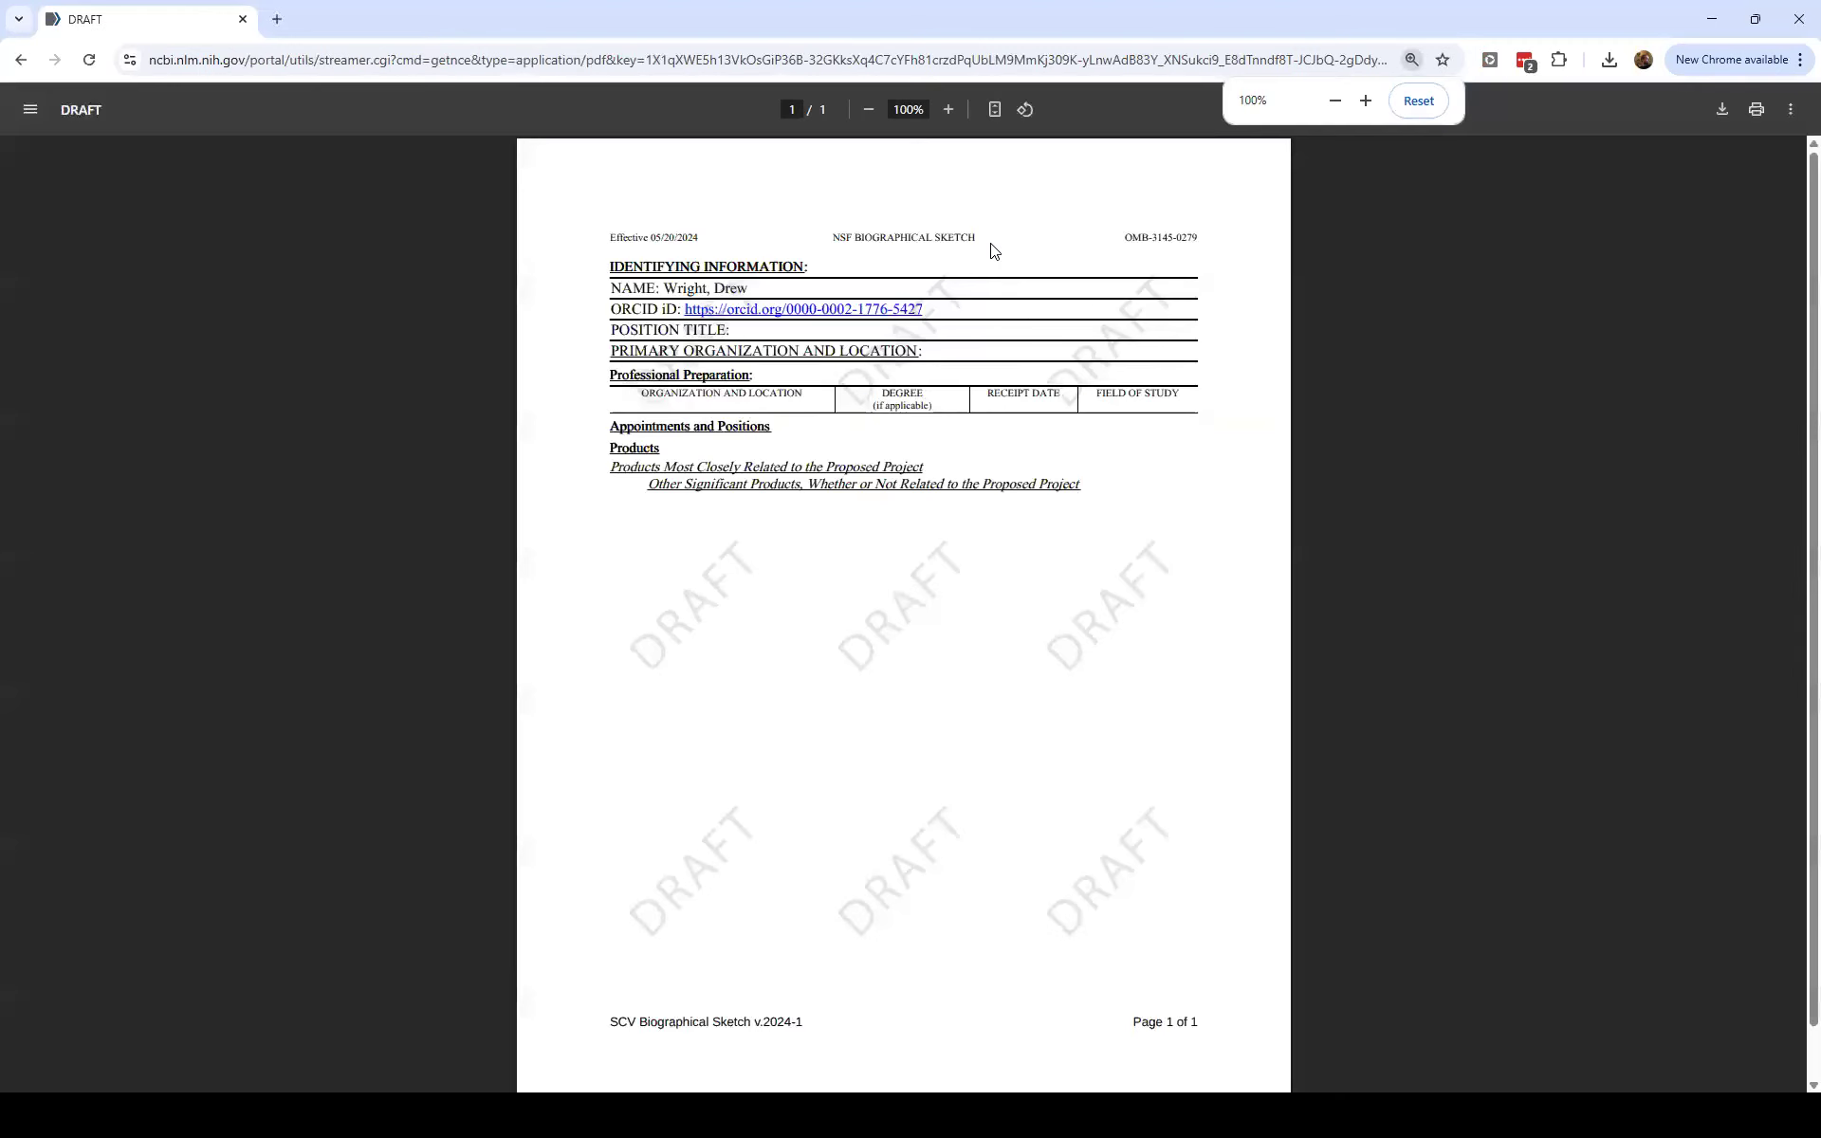
Look over the NSF Biographical Sketch draft, save a copy of the PDF, and go back to the SciENcv home page.
{"action": "scroll", "coordinate": [1122, 524], "scroll_direction": "down", "scroll_amount": 1}
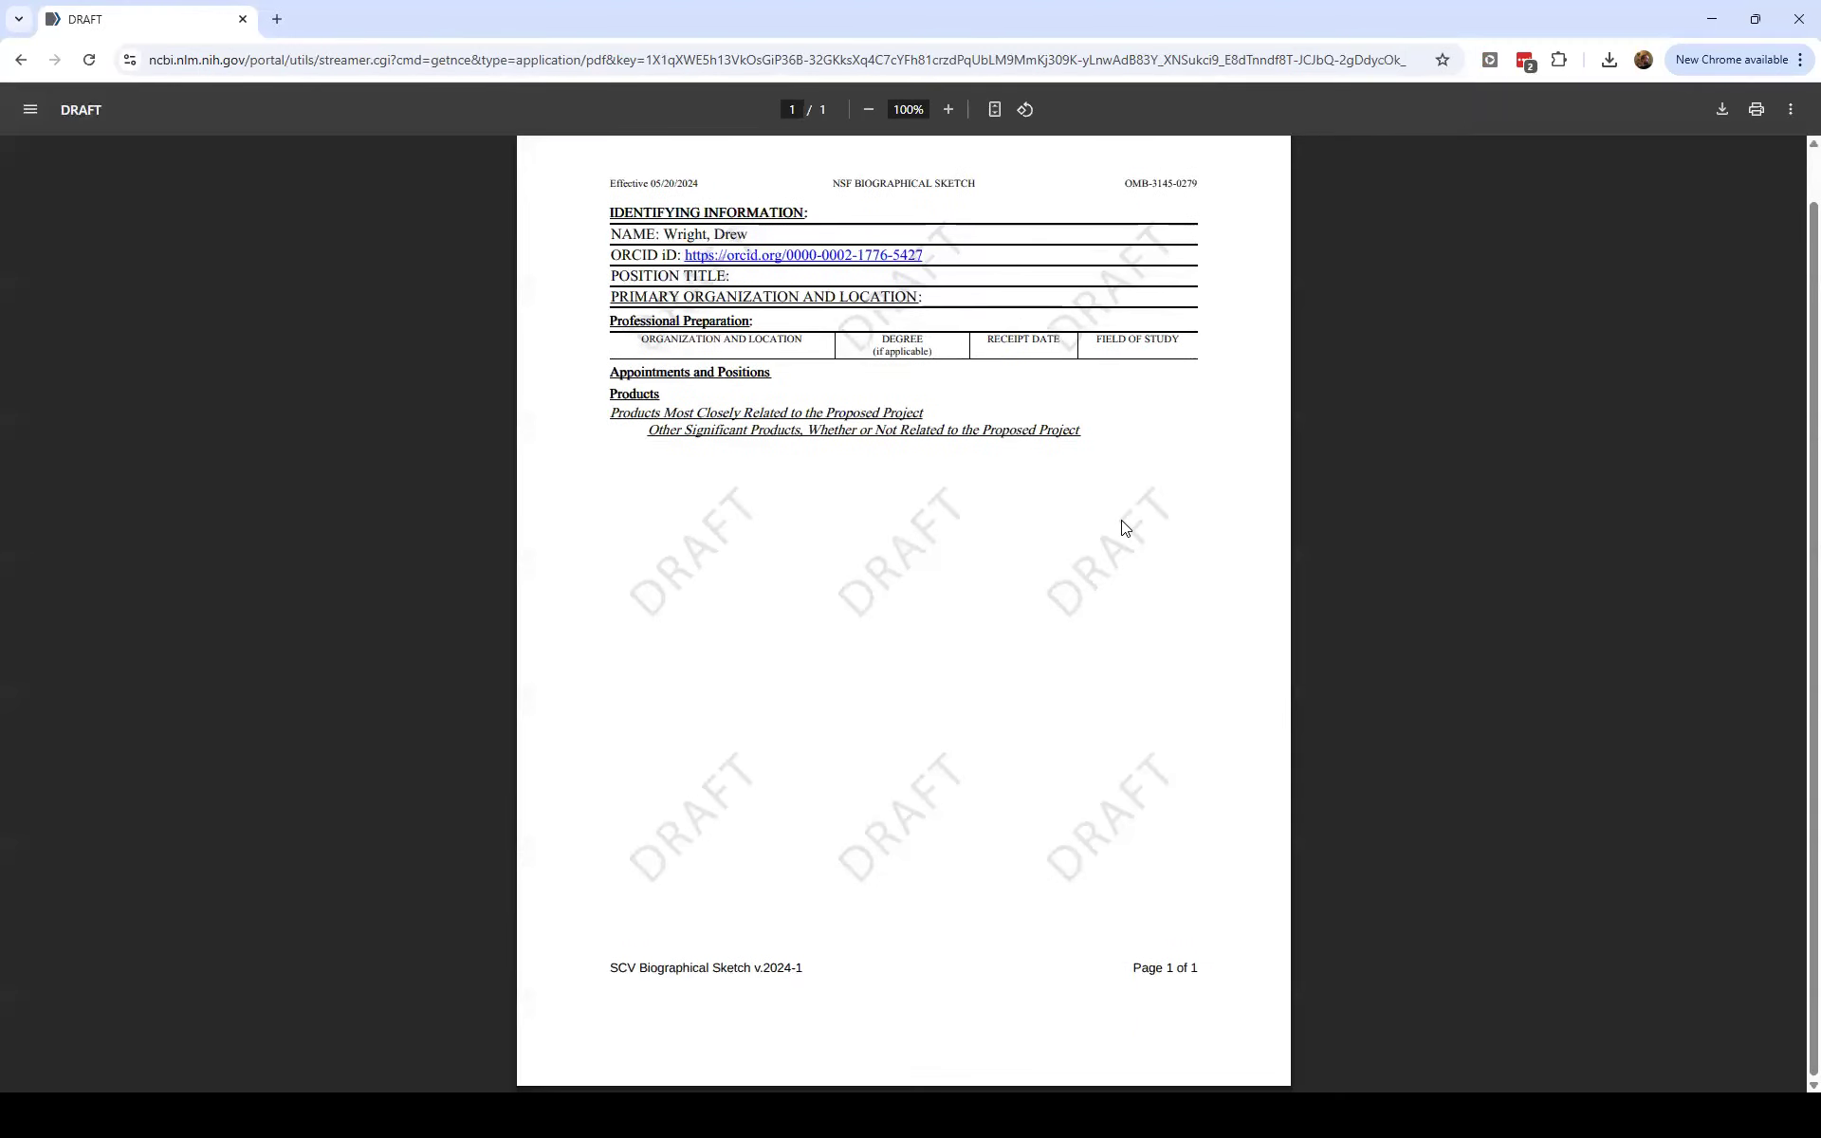
{"action": "scroll", "coordinate": [1125, 528], "scroll_direction": "up", "scroll_amount": 1}
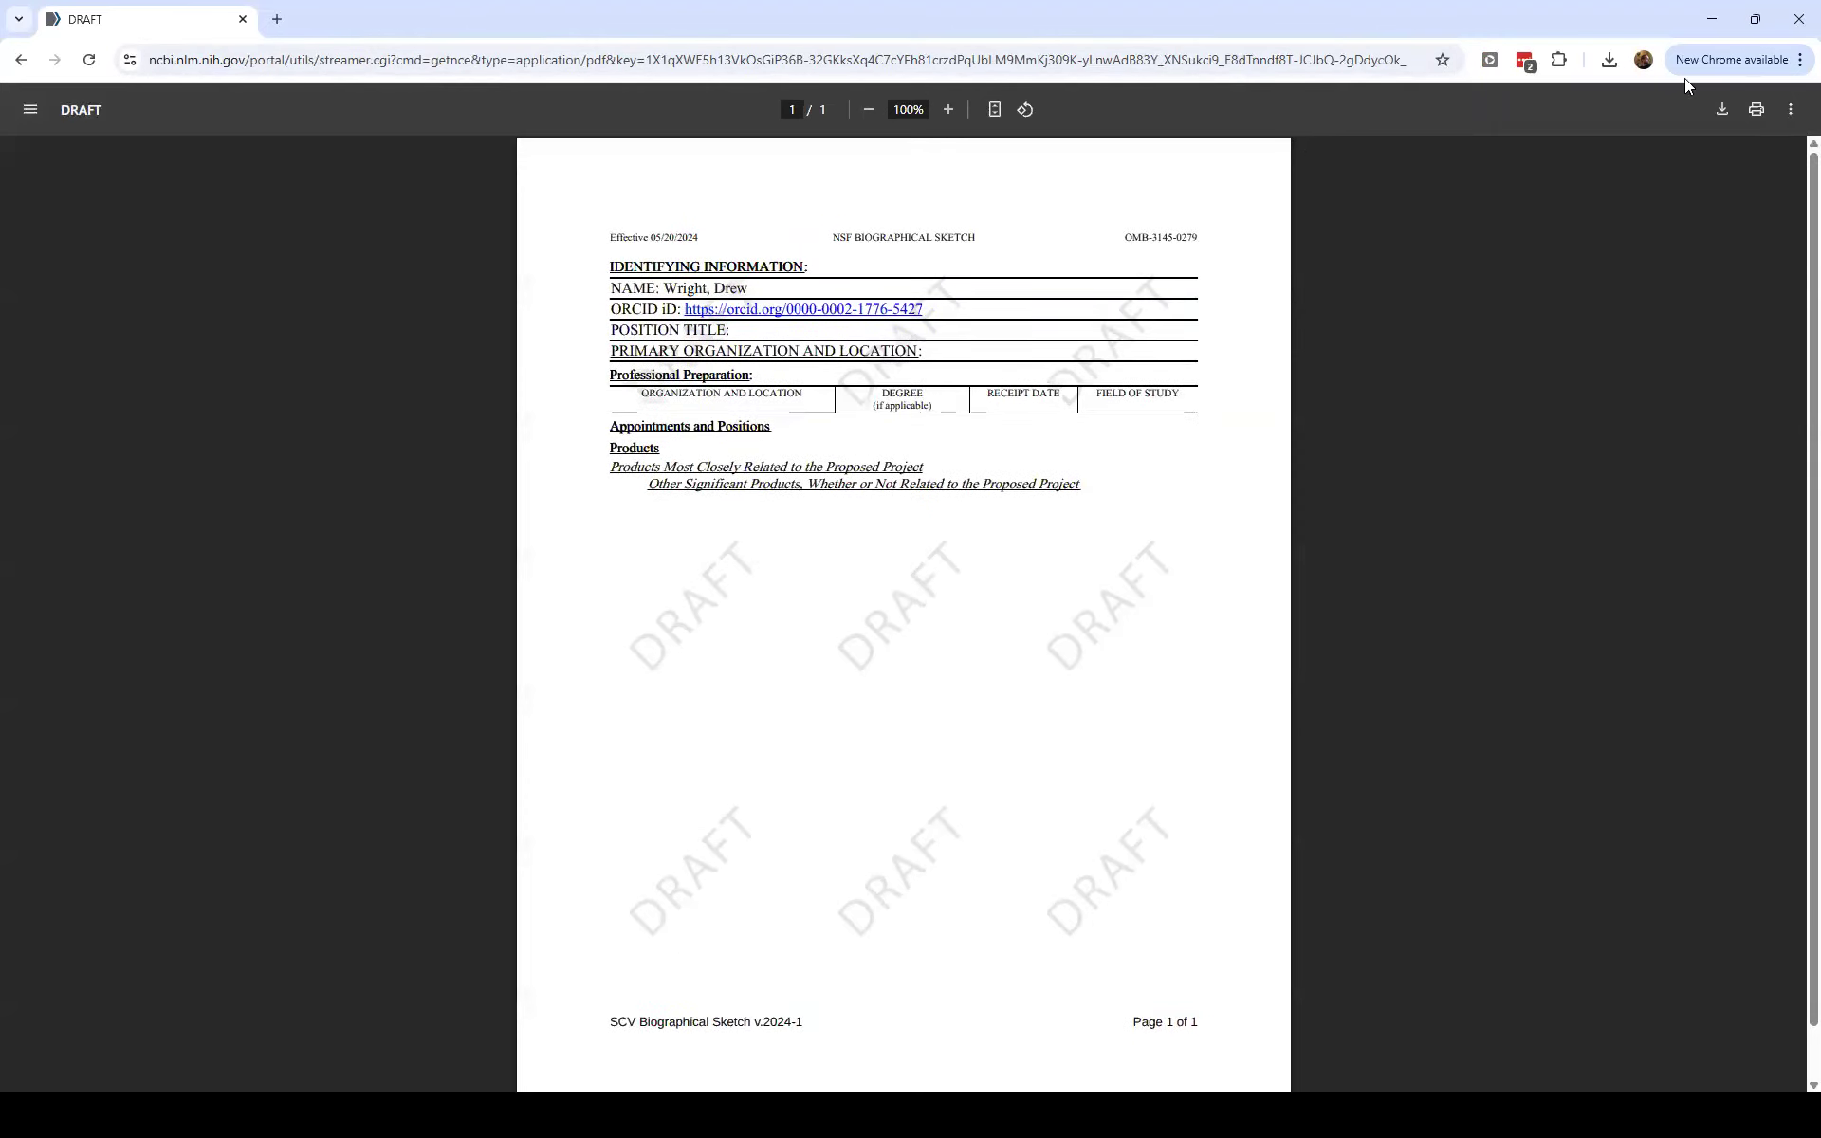
{"action": "scroll", "coordinate": [630, 183], "scroll_direction": "down", "scroll_amount": 1}
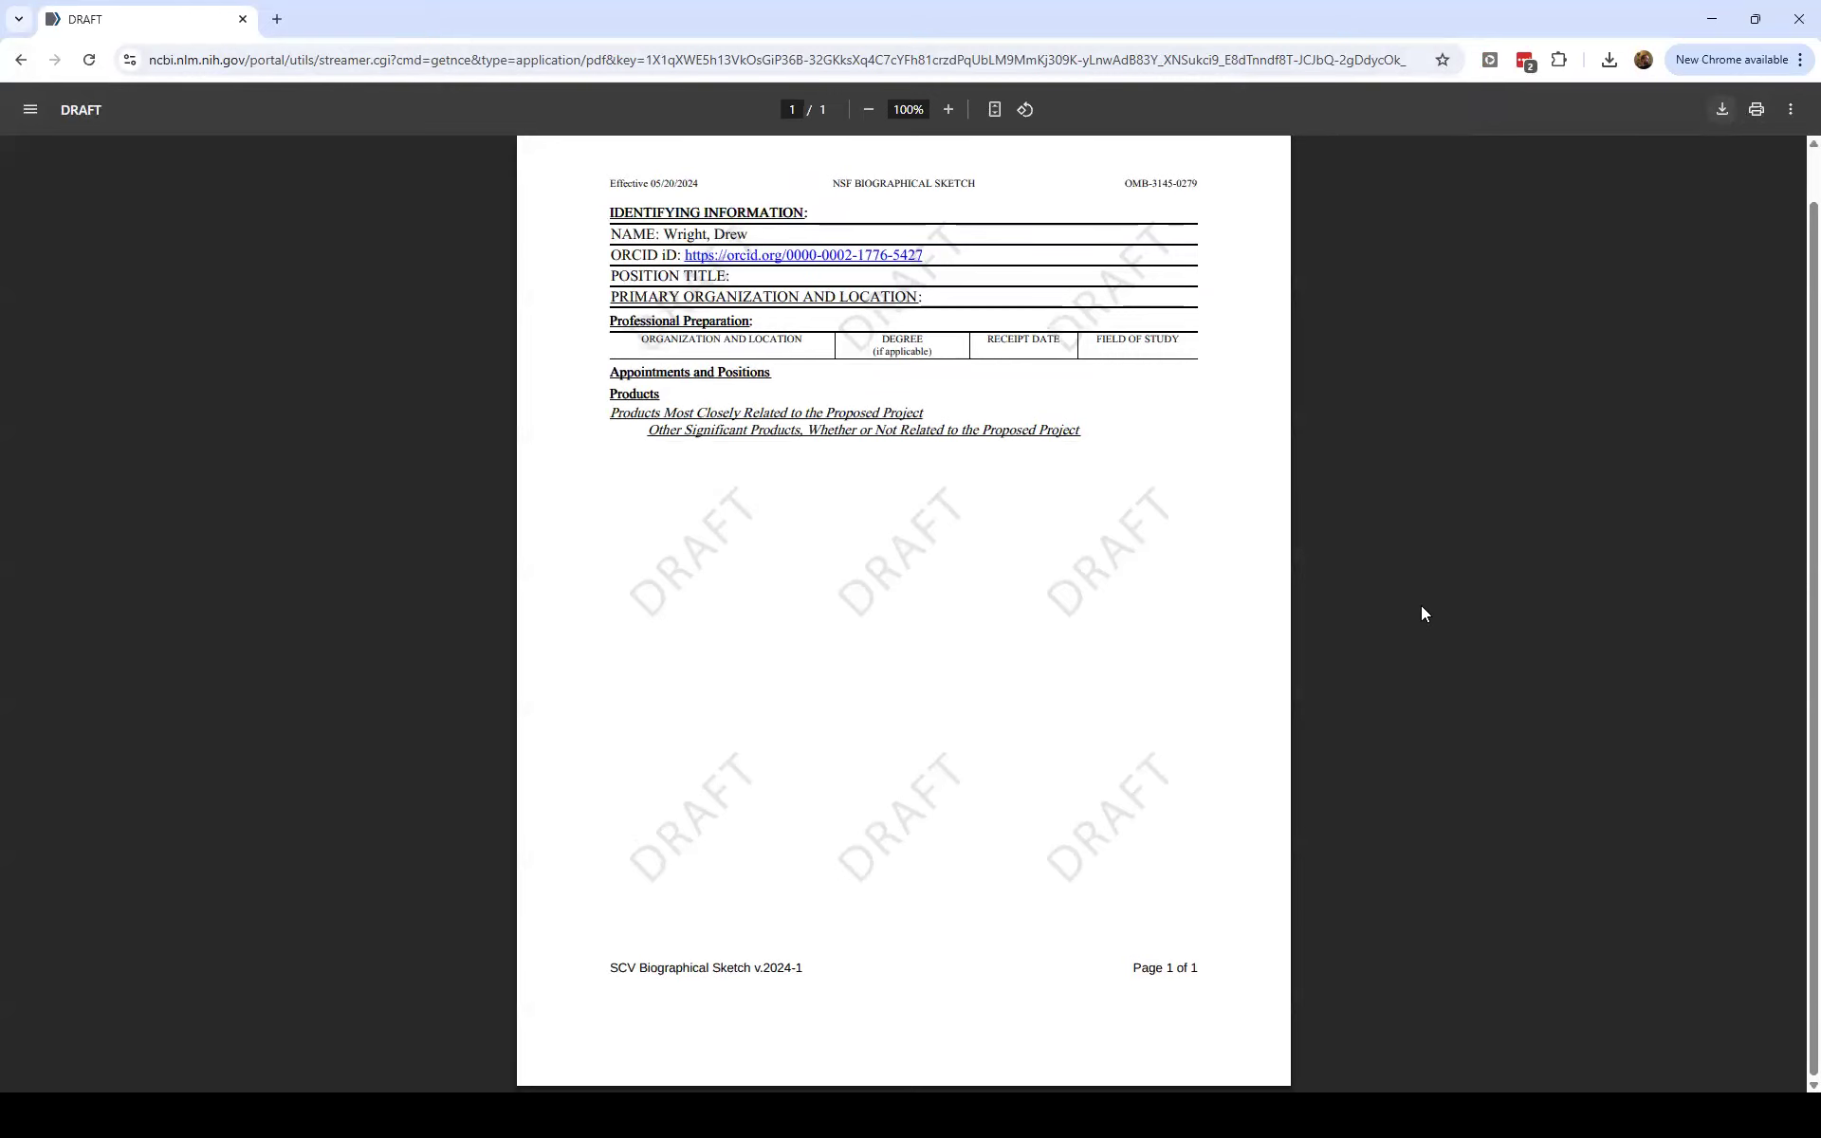
{"action": "key", "text": "ctrl+s"}
{"action": "key", "text": "Return"}
{"action": "left_click", "coordinate": [13, 63]}
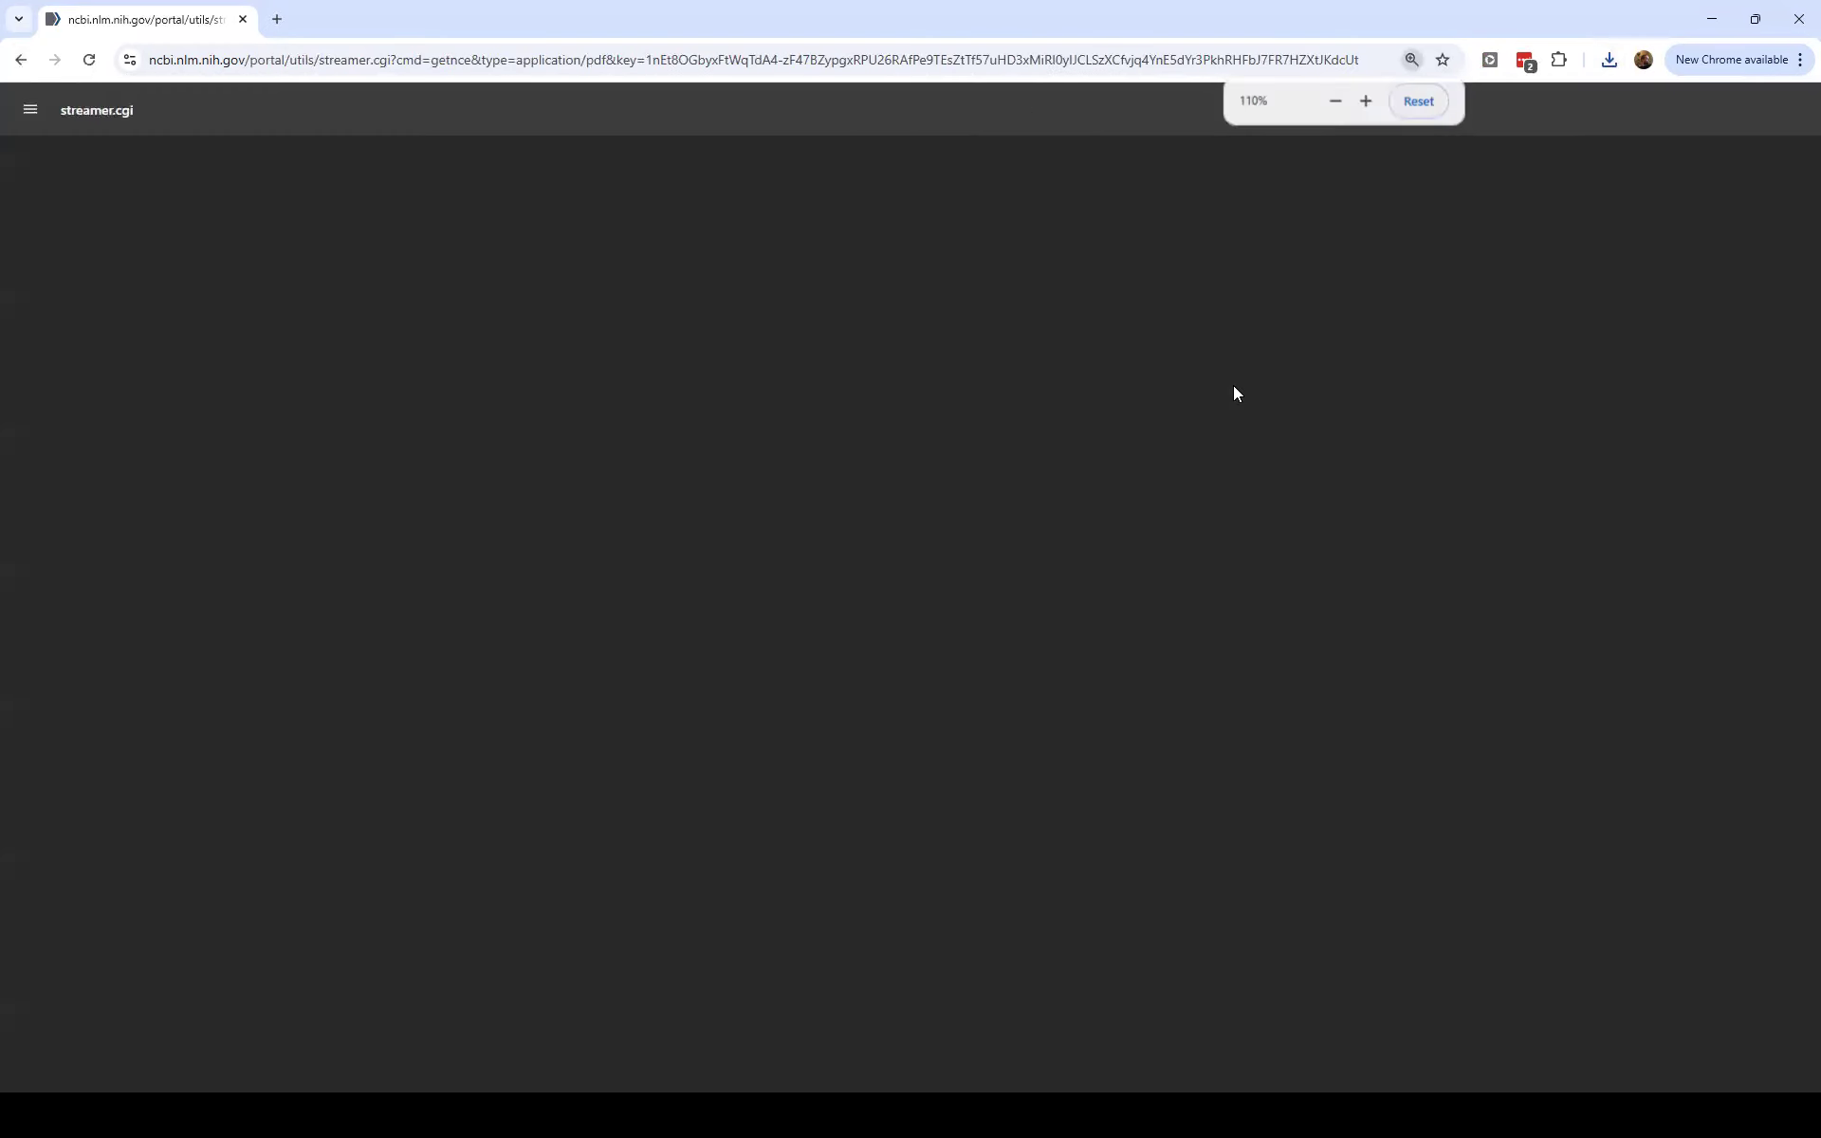
{"action": "left_click", "coordinate": [20, 60]}
Reopen "Tech Tuesday Test NSF", review its sections down to the Privacy Act and Burden Statement, and return to its beginning.
{"action": "scroll", "coordinate": [937, 501], "scroll_direction": "down", "scroll_amount": 4}
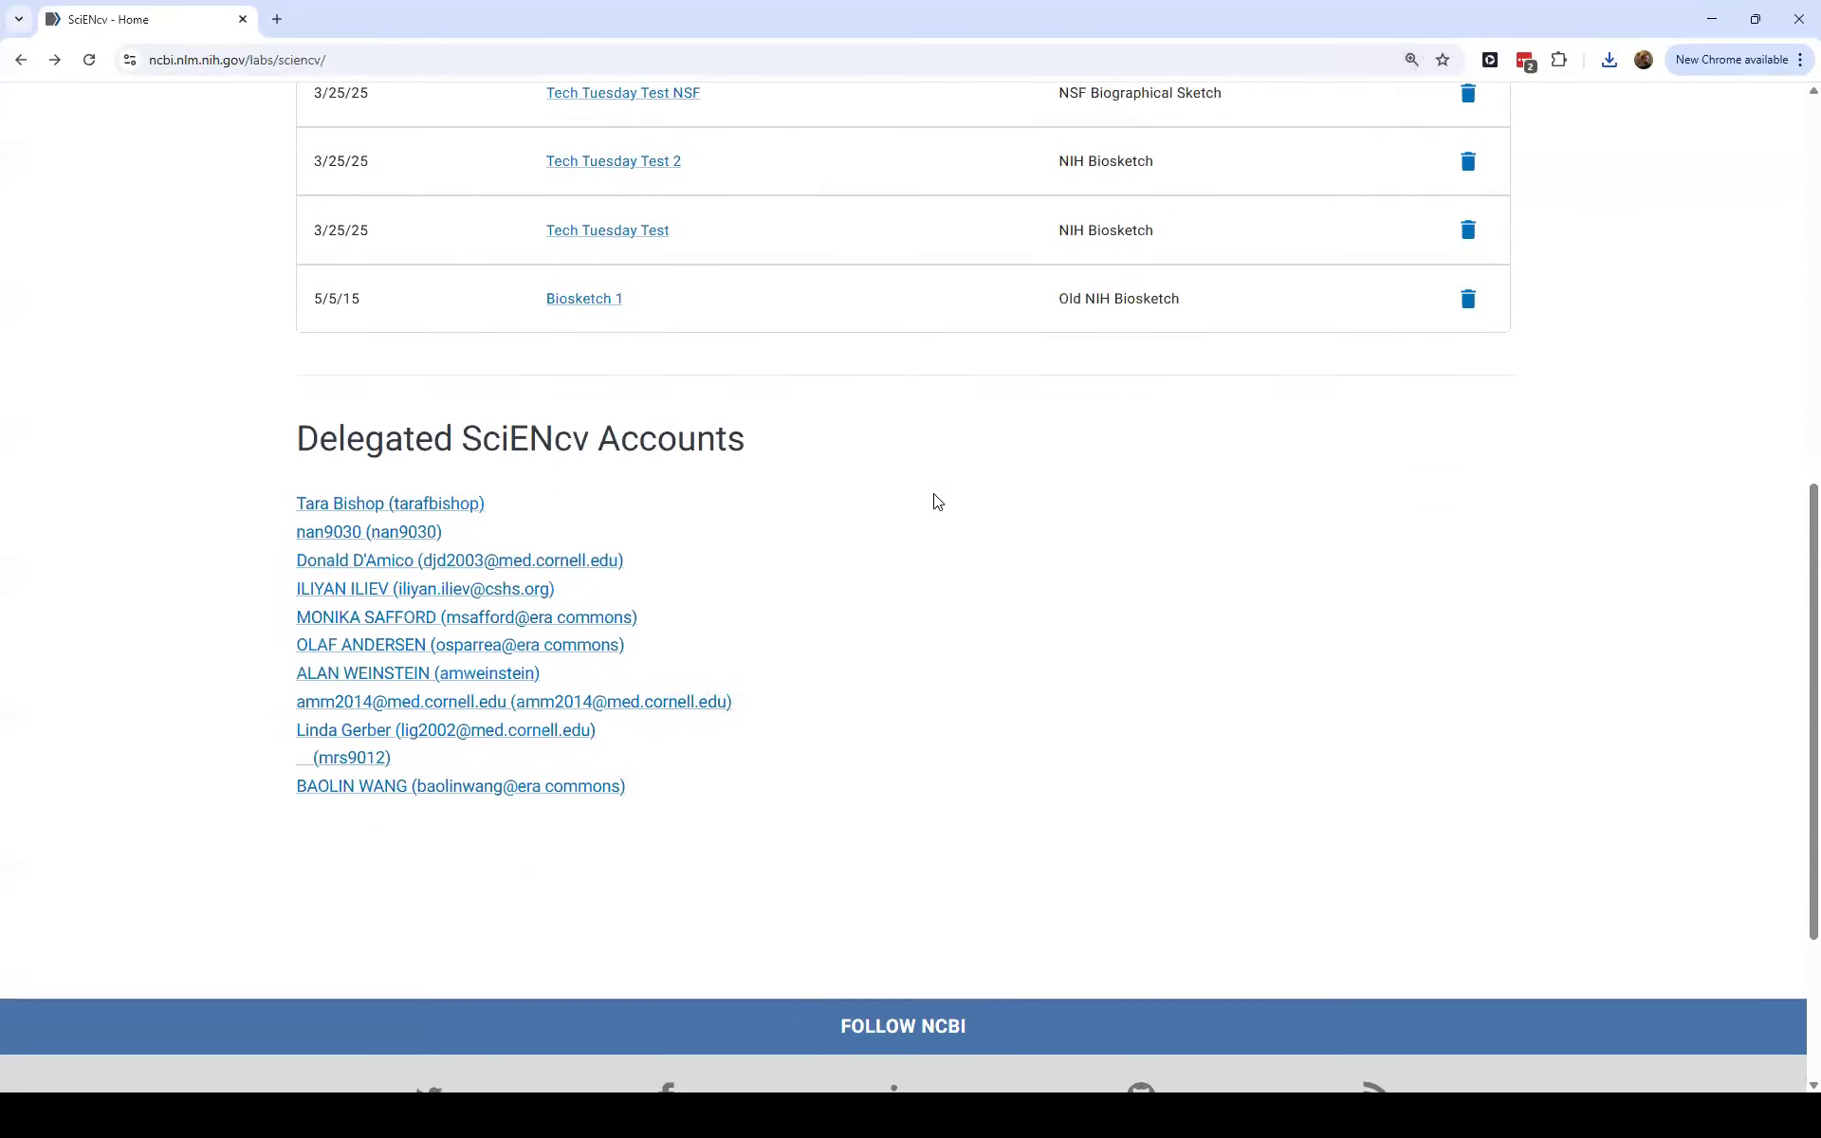
{"action": "scroll", "coordinate": [937, 501], "scroll_direction": "up", "scroll_amount": 5}
{"action": "left_click", "coordinate": [626, 568]}
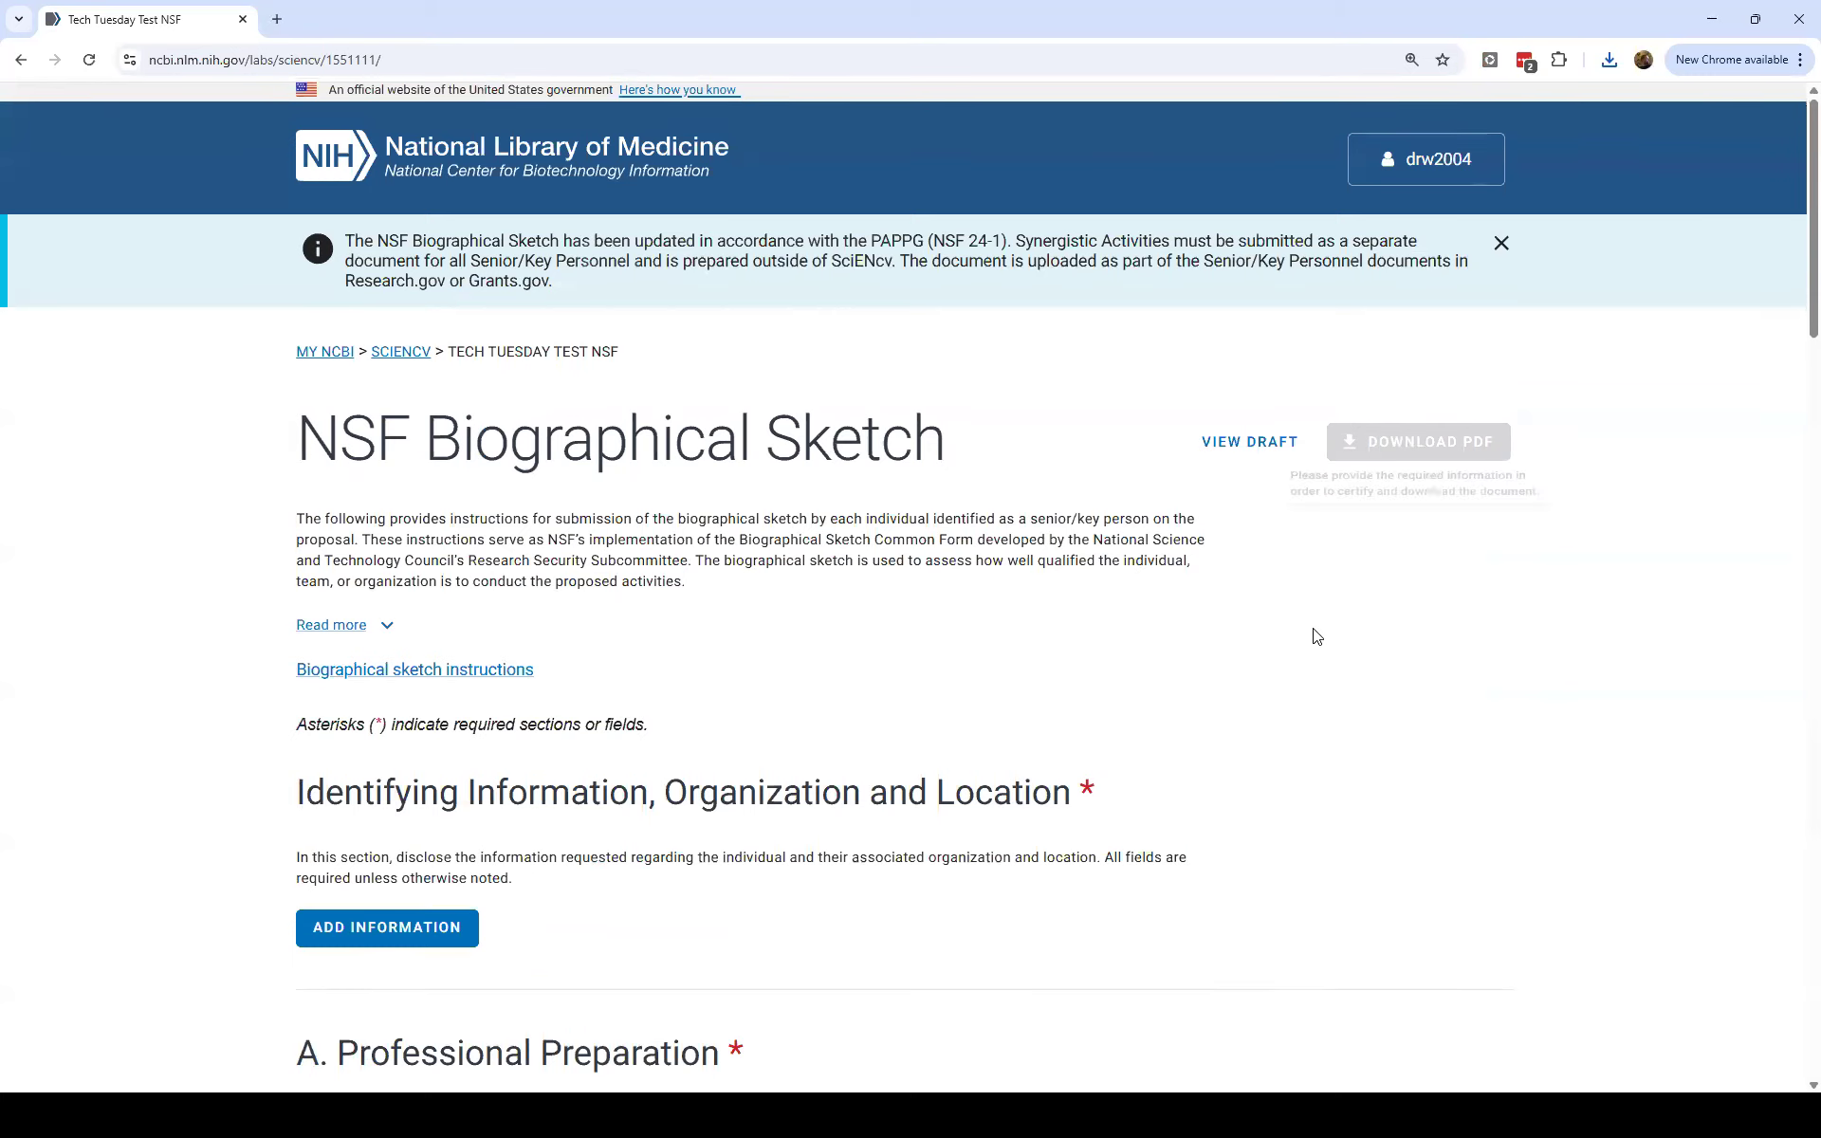
{"action": "scroll", "coordinate": [1317, 636], "scroll_direction": "down", "scroll_amount": 15}
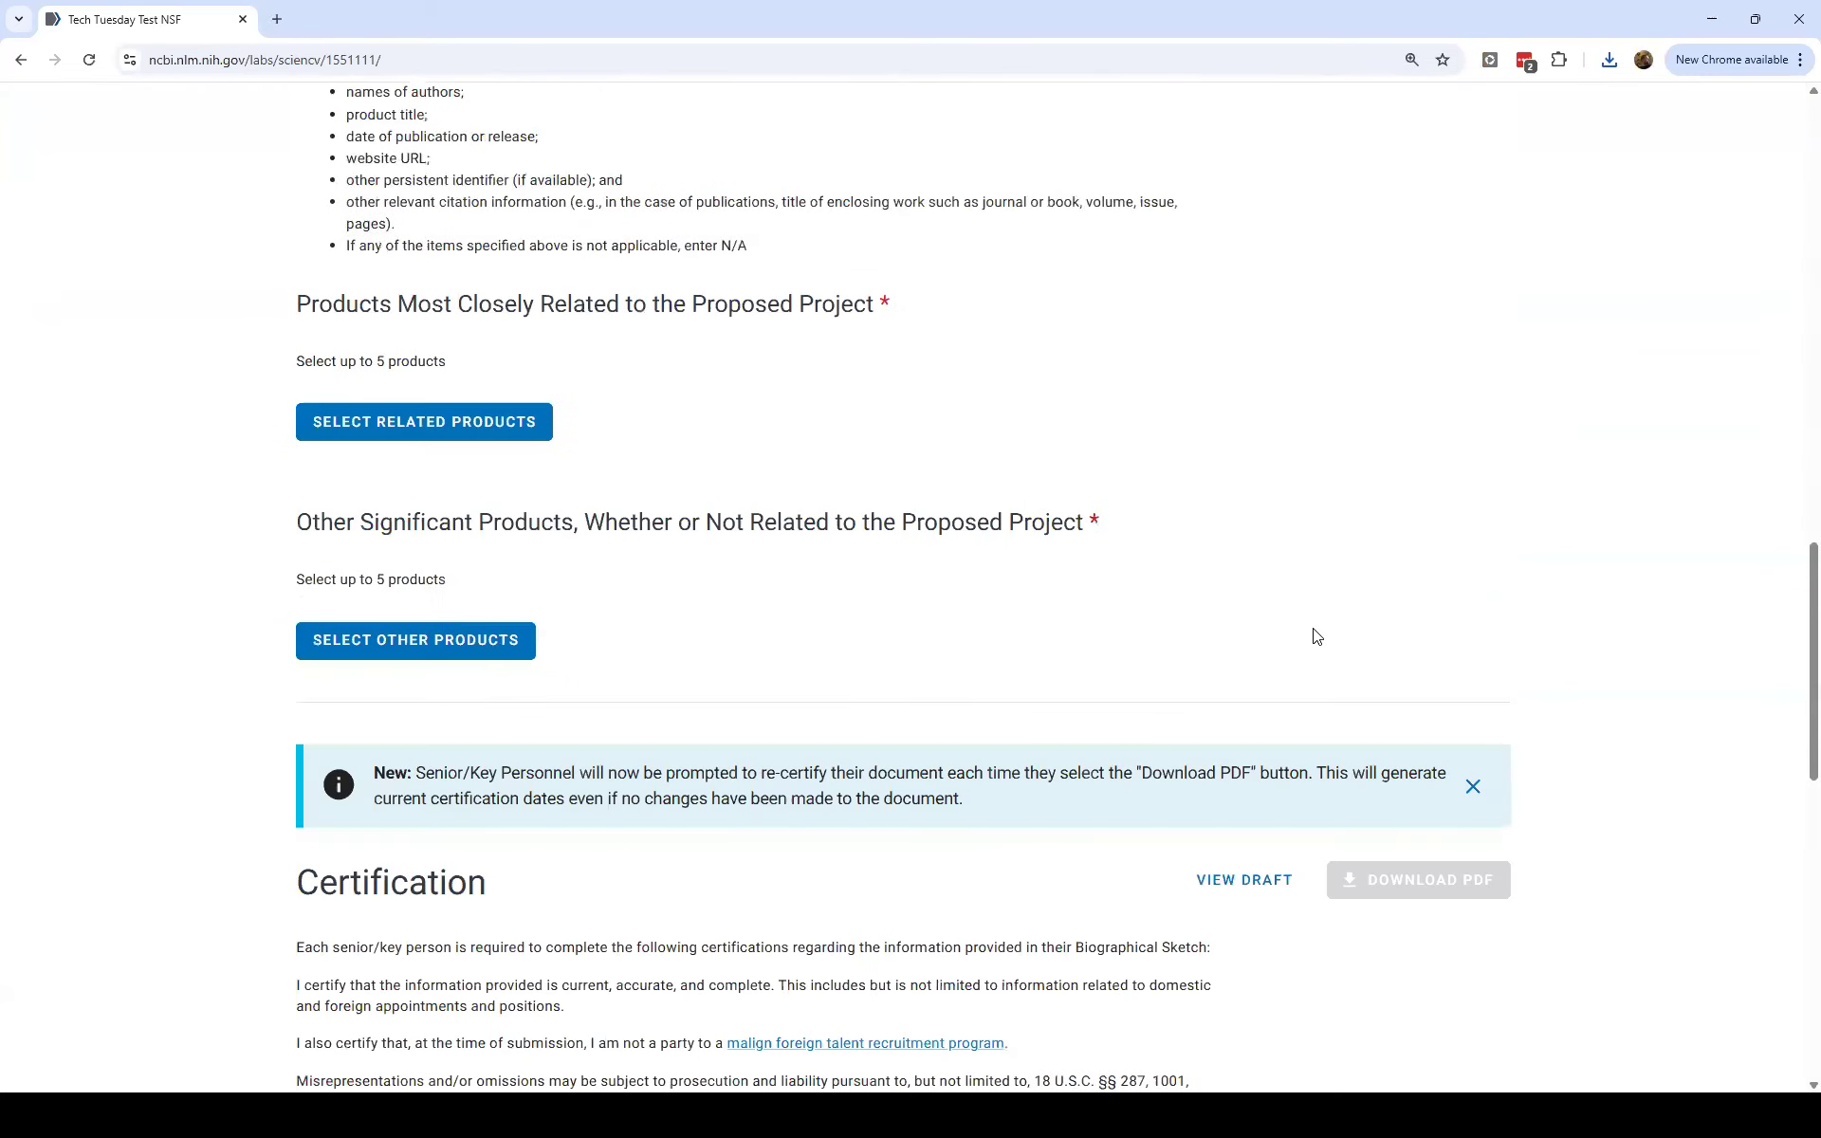
{"action": "scroll", "coordinate": [1318, 635], "scroll_direction": "down", "scroll_amount": 8}
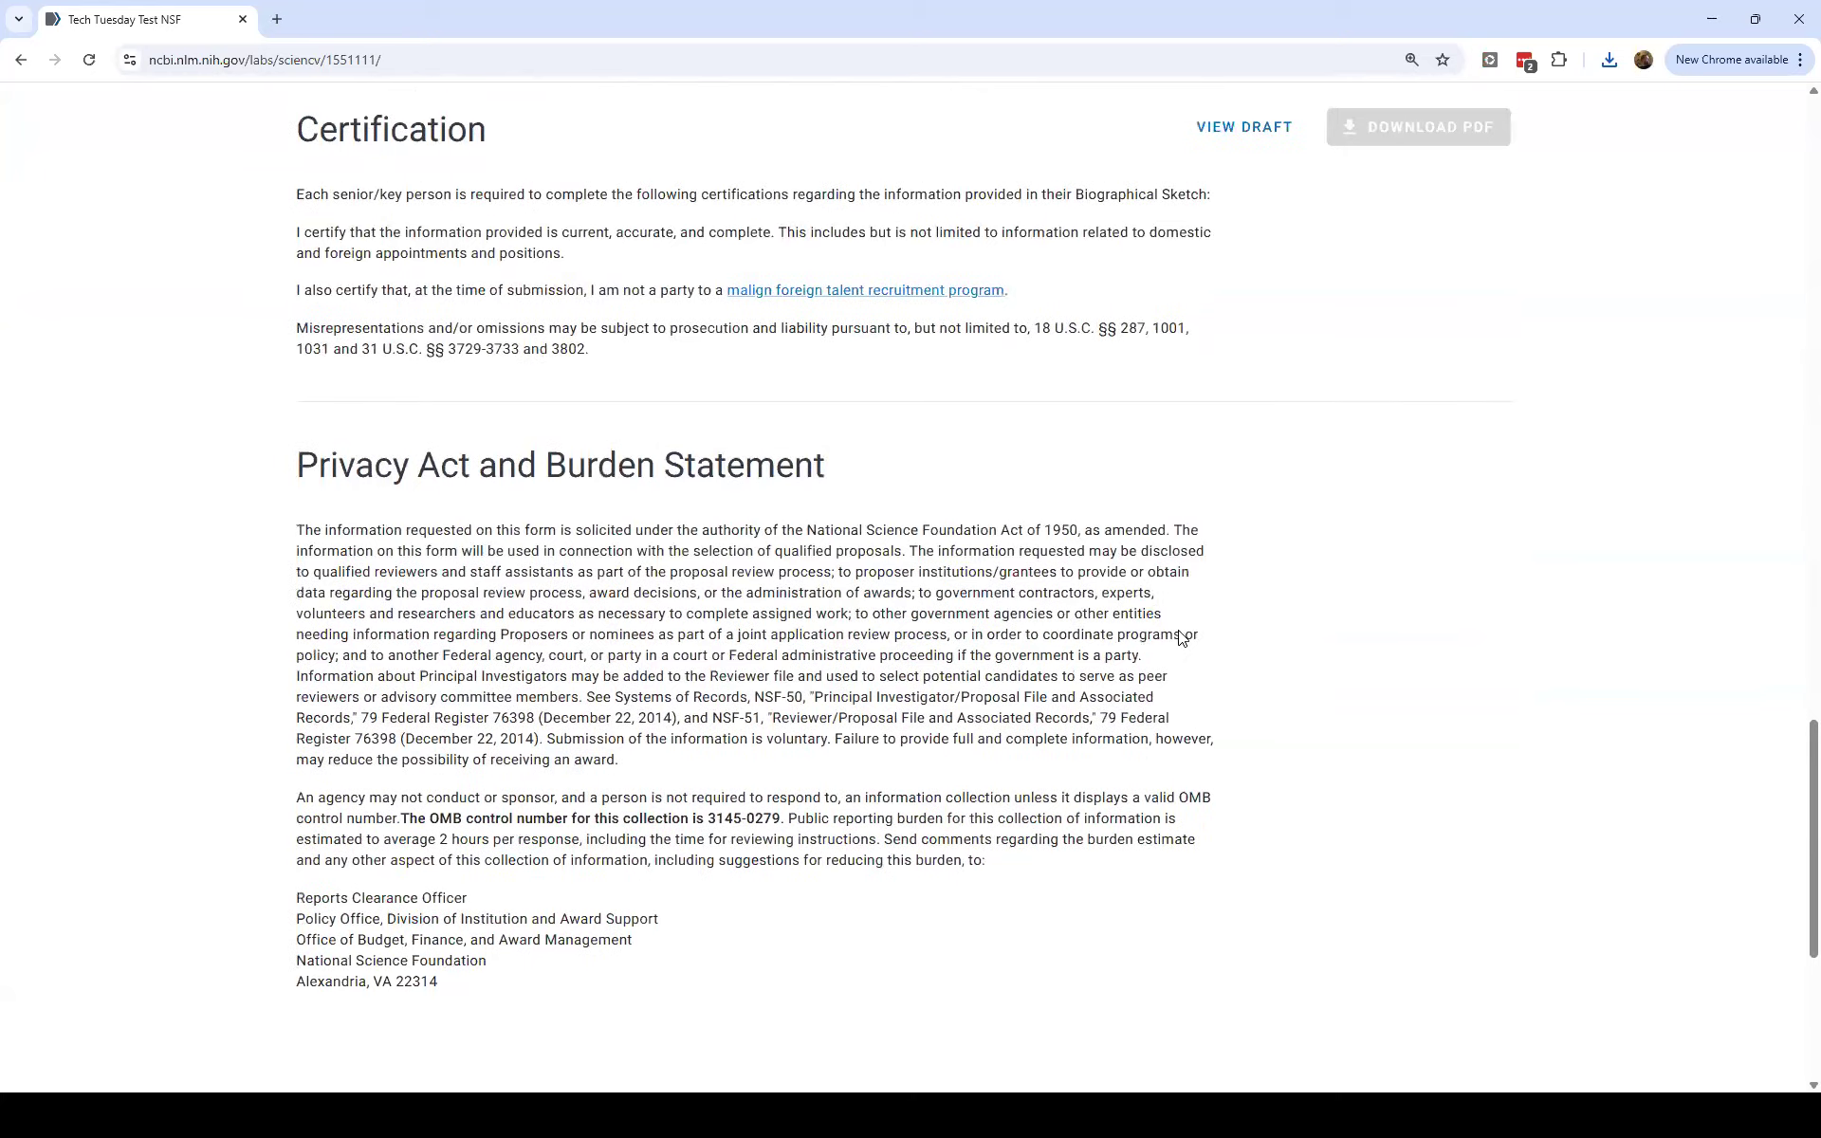
{"action": "scroll", "coordinate": [1181, 637], "scroll_direction": "up", "scroll_amount": 10}
{"action": "scroll", "coordinate": [451, 390], "scroll_direction": "up", "scroll_amount": 12}
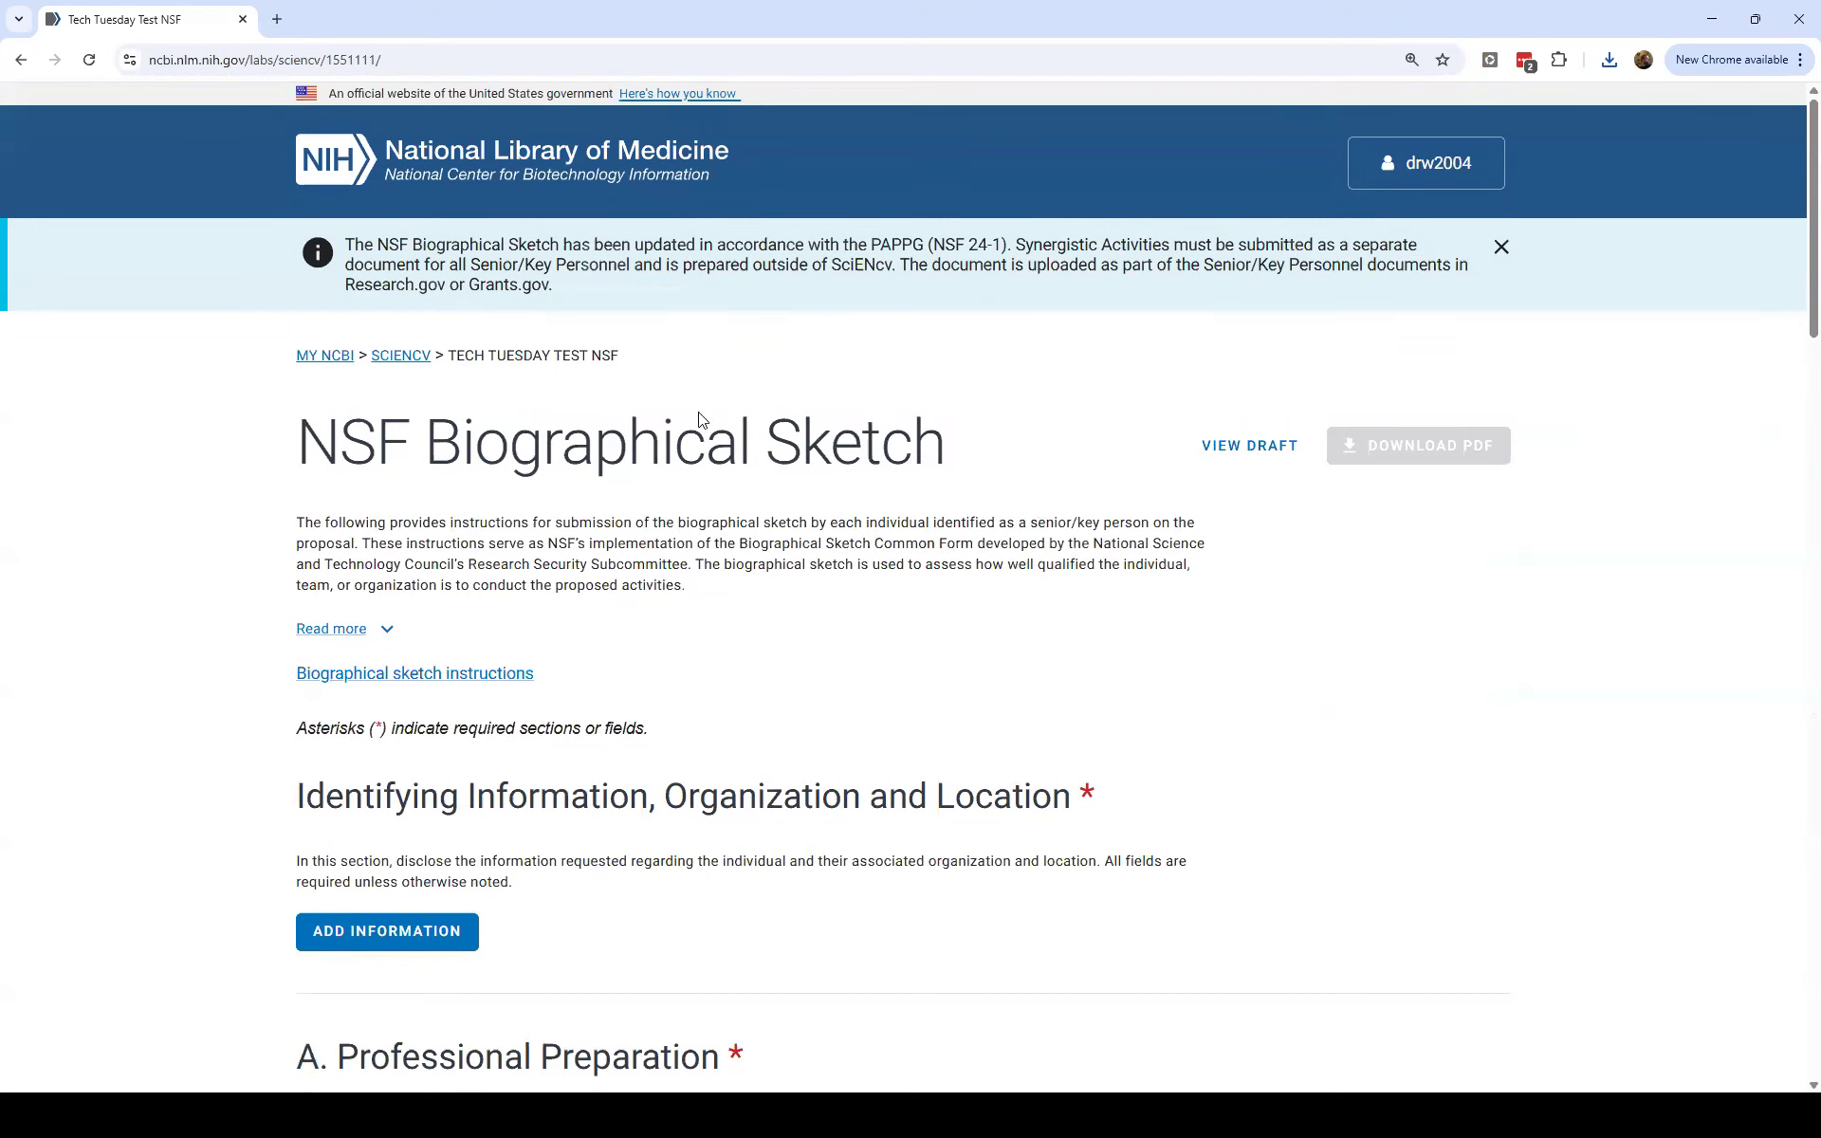
From the SciENcv home page, open the "Tech Tuesday Test 2" NIH Biosketch, download it as a PDF and read through the file.
{"action": "left_click", "coordinate": [21, 61]}
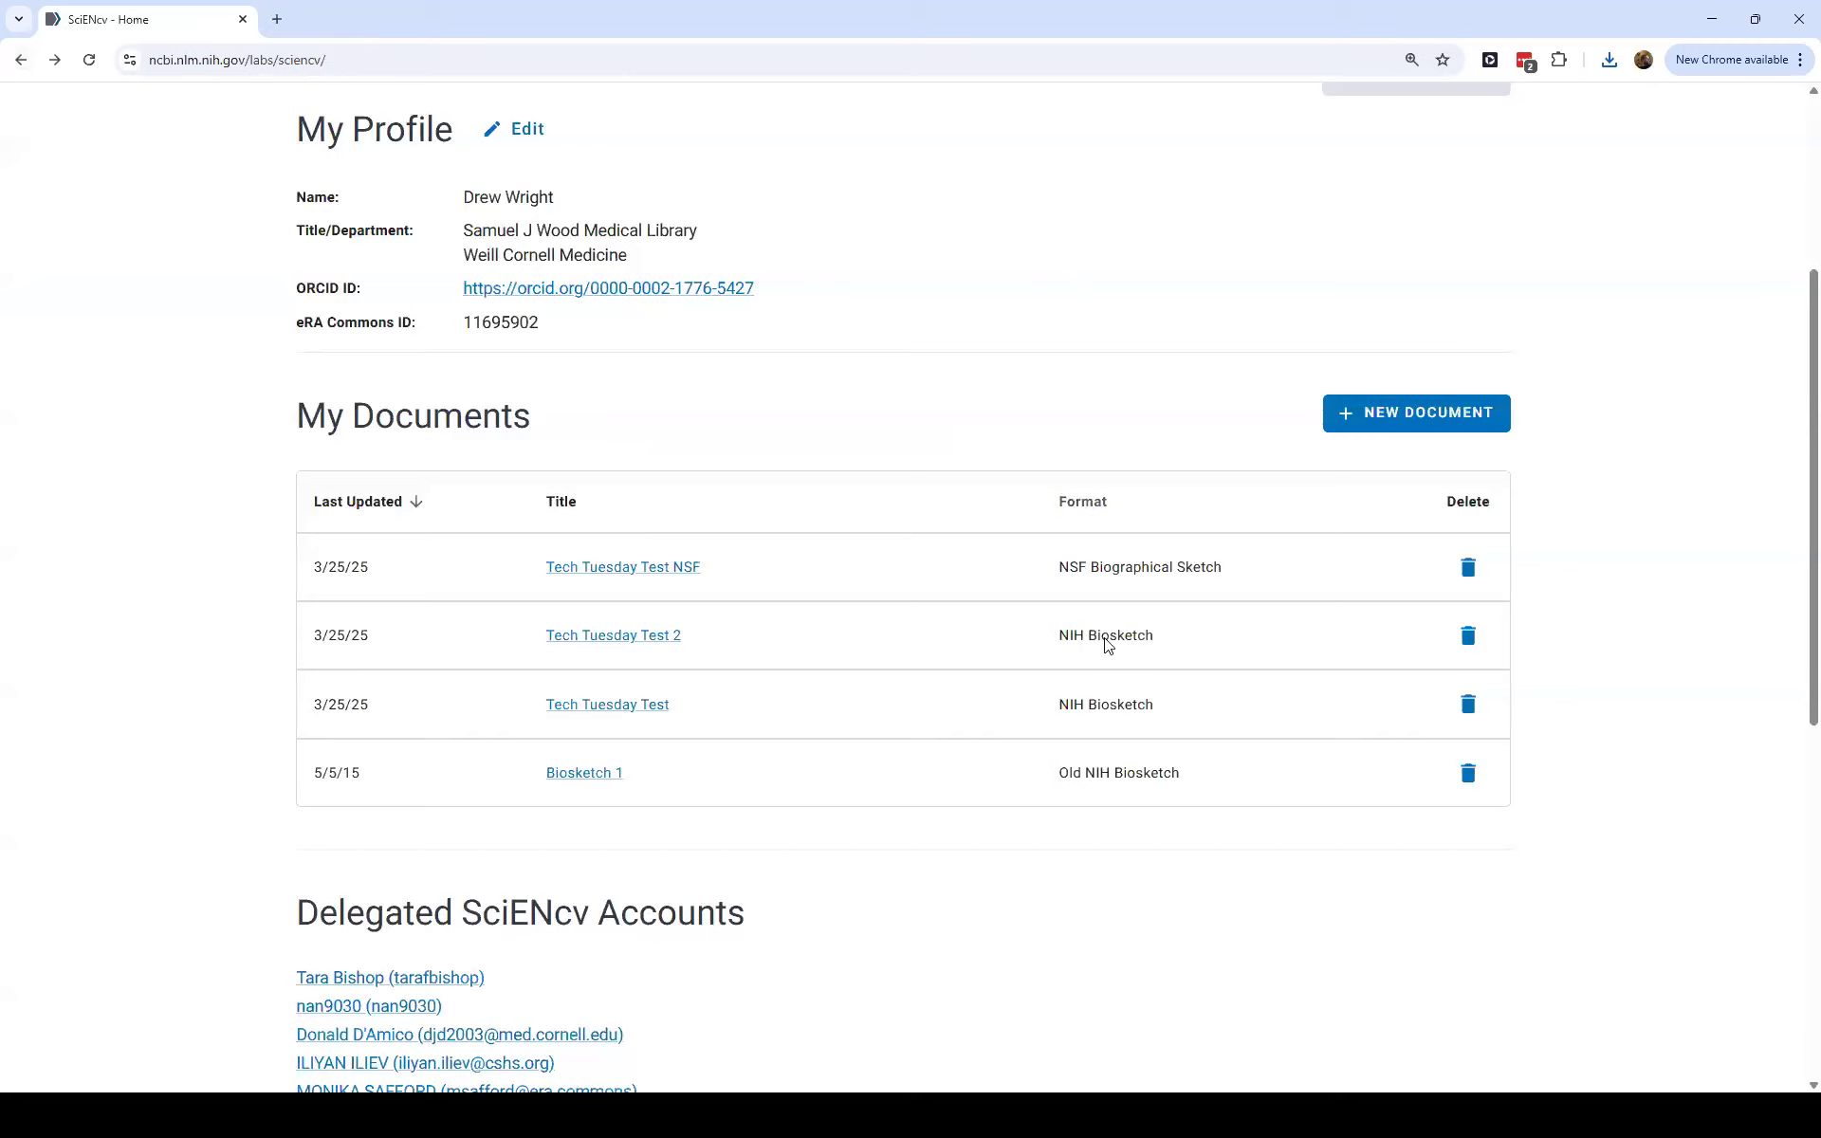
{"action": "left_click", "coordinate": [631, 640]}
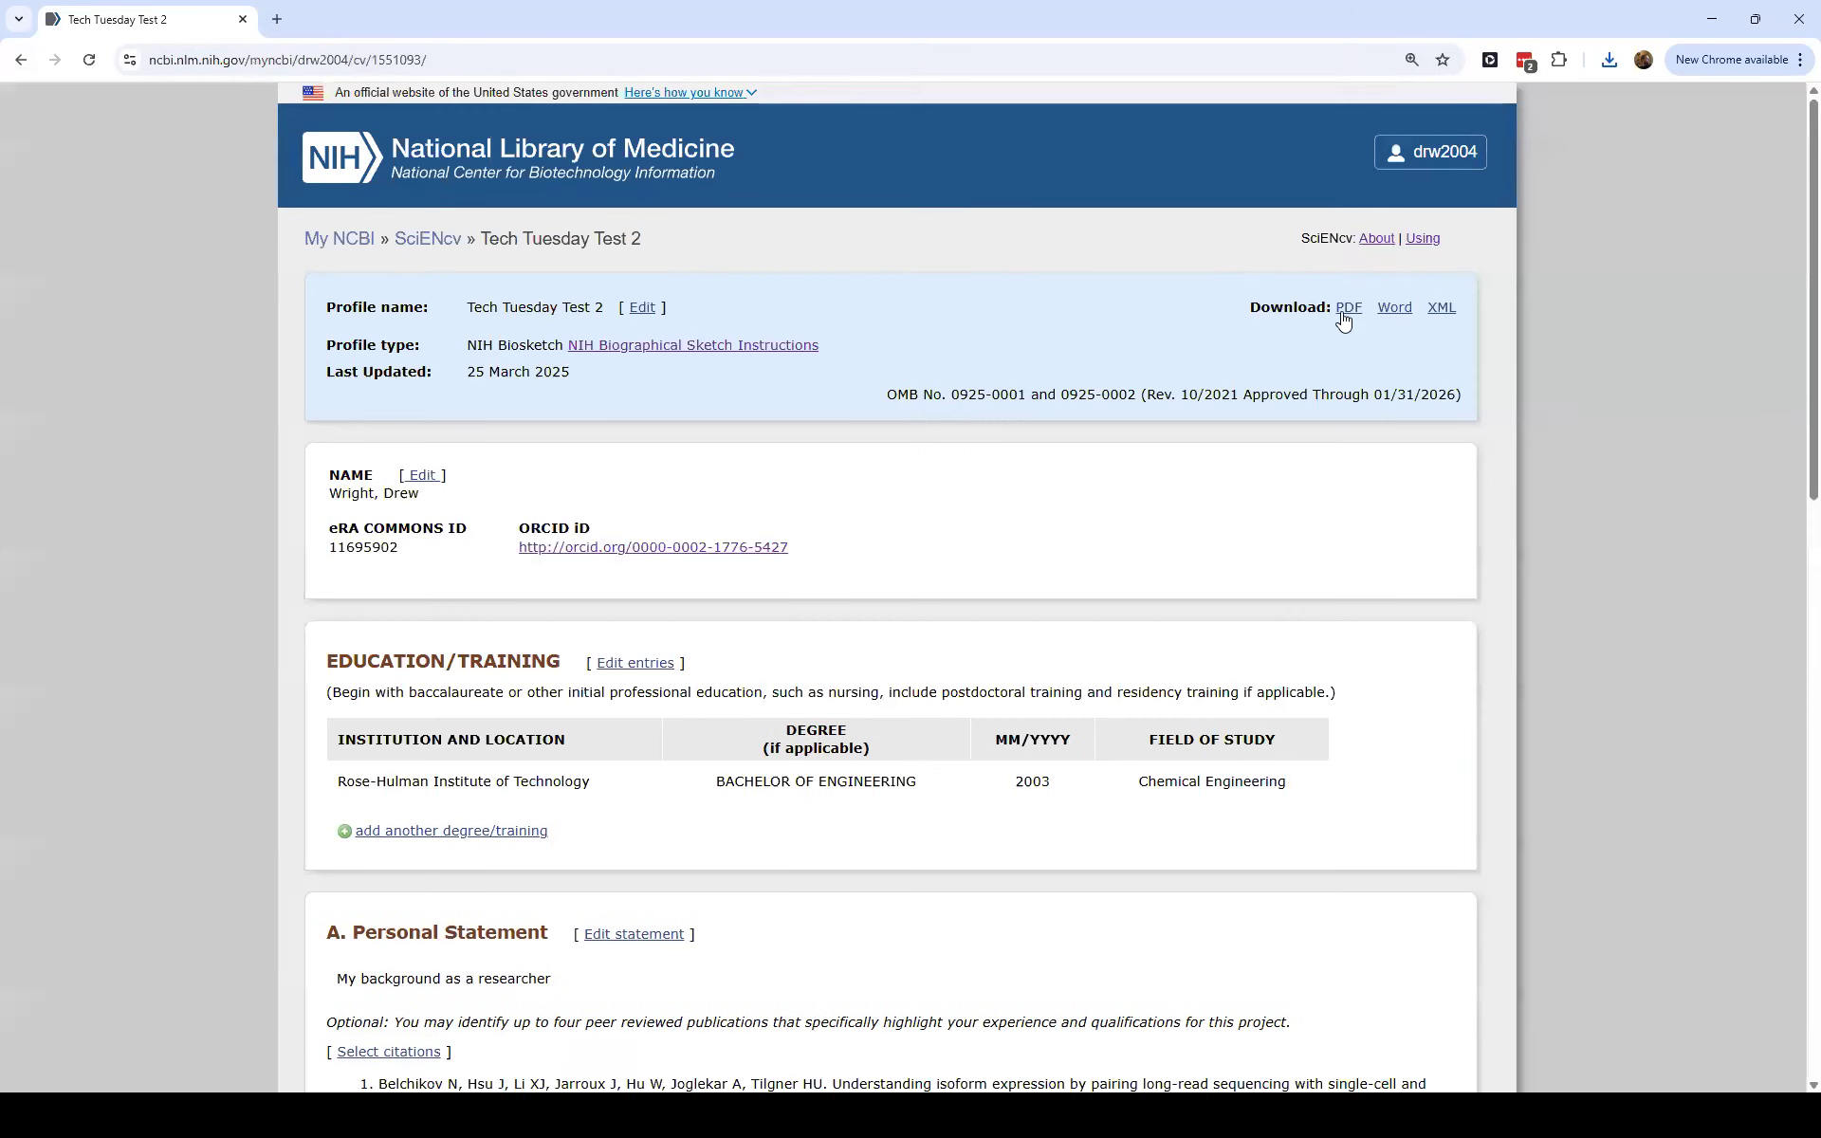
{"action": "left_click", "coordinate": [1343, 312]}
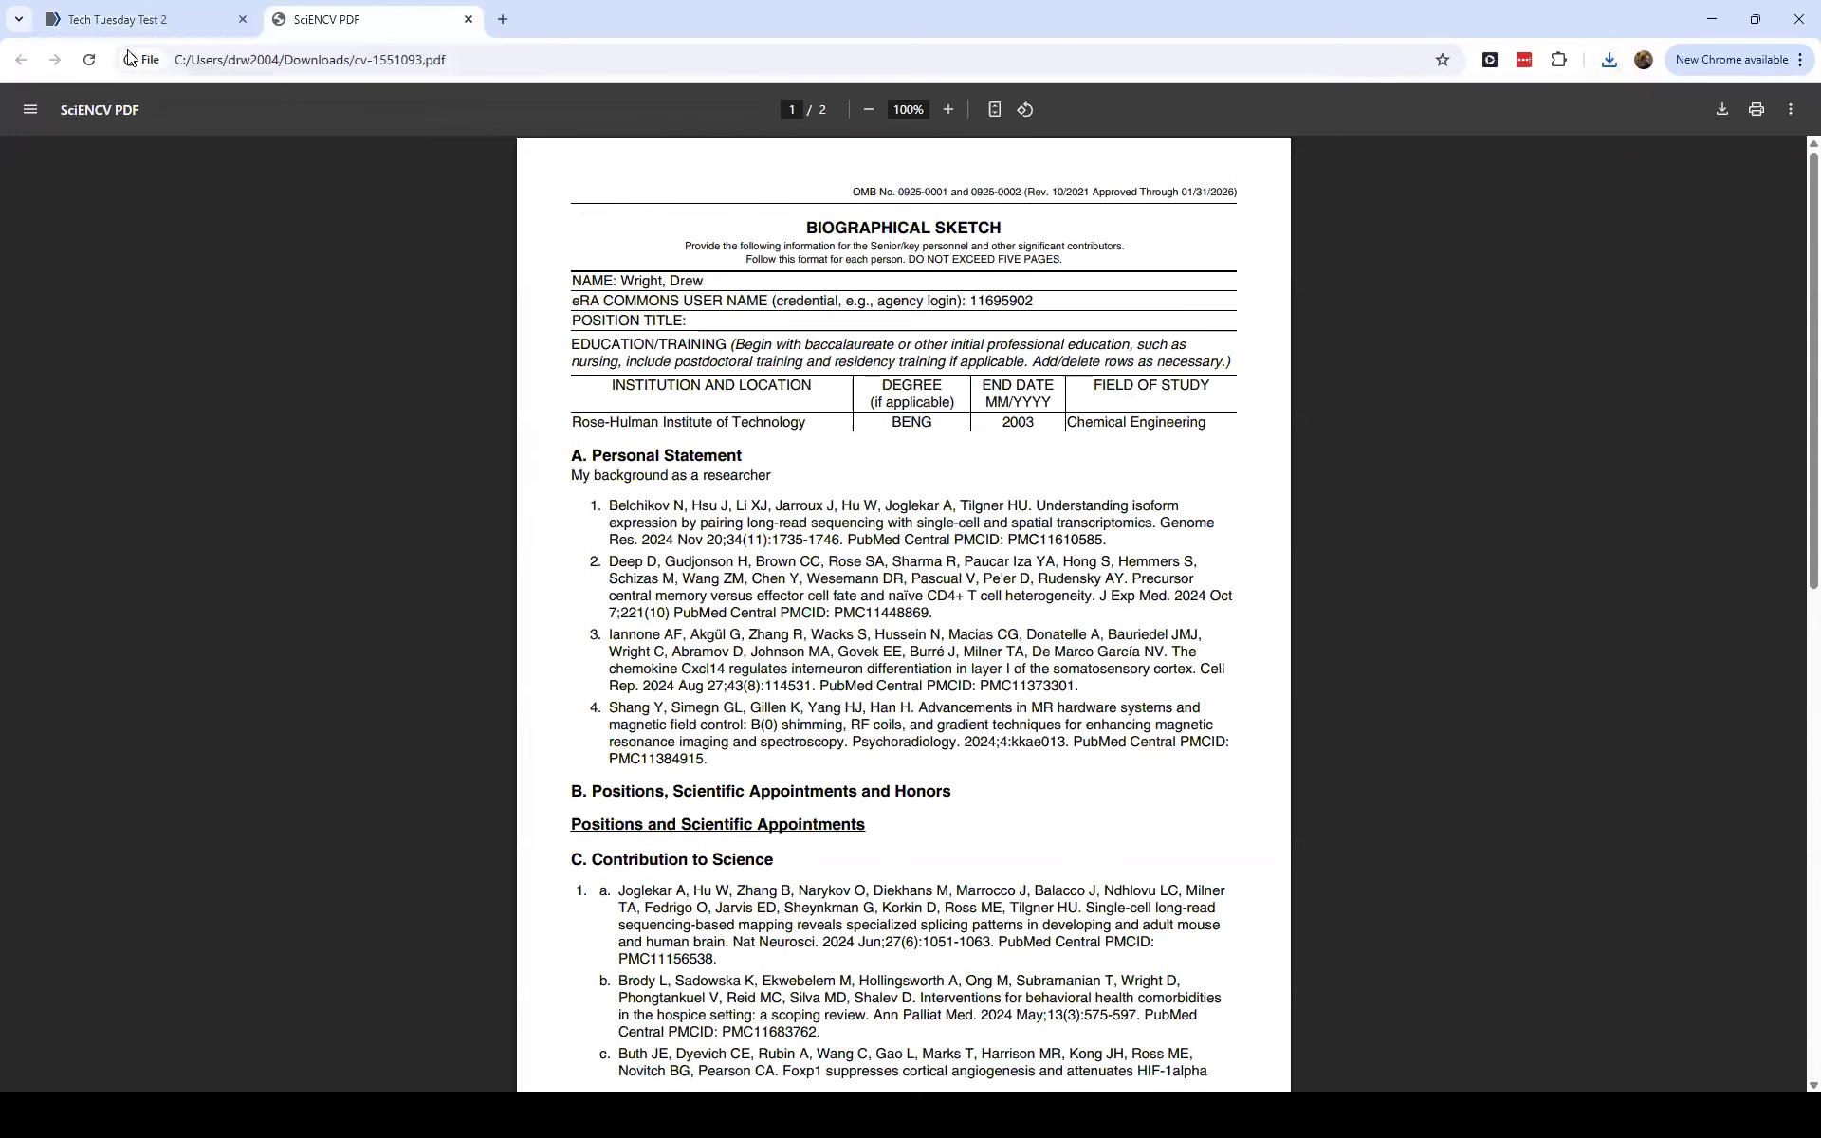
{"action": "scroll", "coordinate": [1153, 510], "scroll_direction": "down", "scroll_amount": 1}
{"action": "scroll", "coordinate": [1152, 510], "scroll_direction": "down", "scroll_amount": 10}
Leave the PDF, return to the SciENcv home page and open "Tech Tuesday Test NSF" to check its document type heading.
{"action": "key", "text": "ctrl+shift+Tab"}
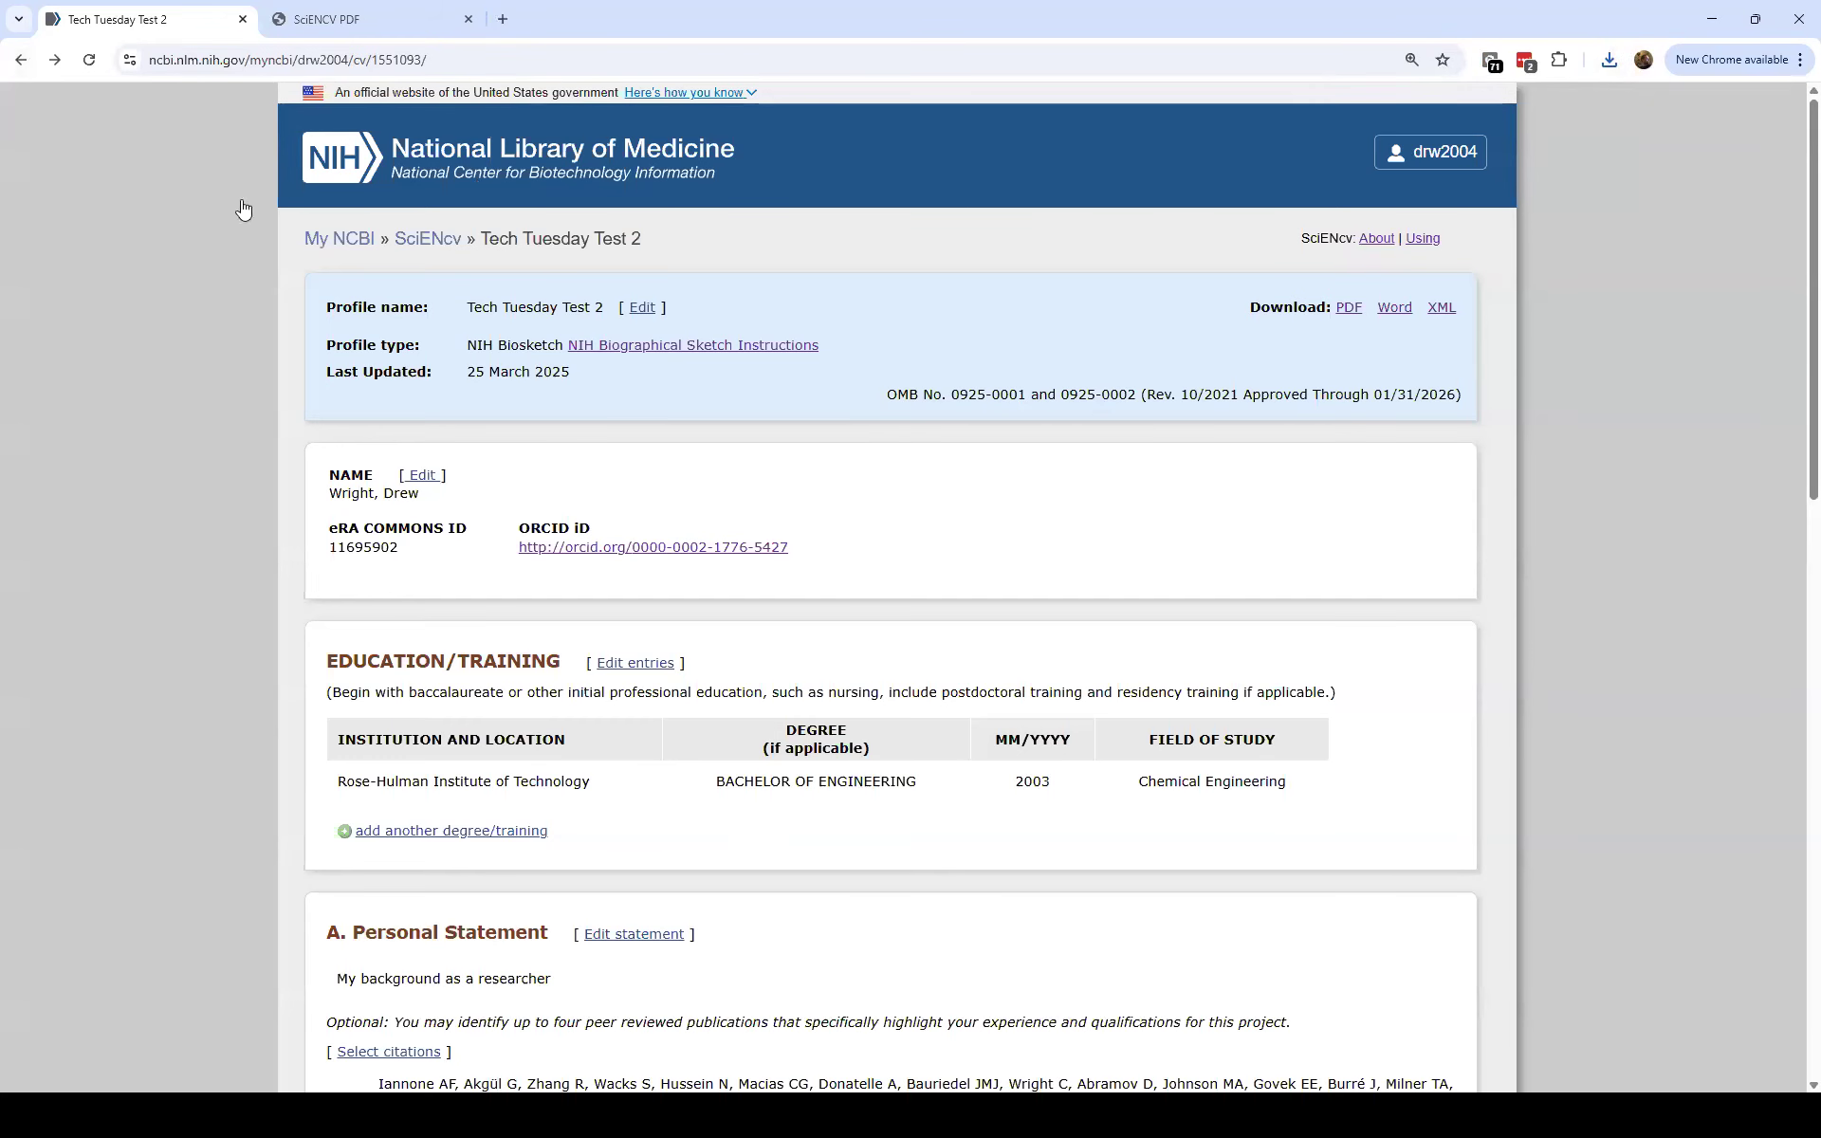
{"action": "left_click", "coordinate": [9, 62]}
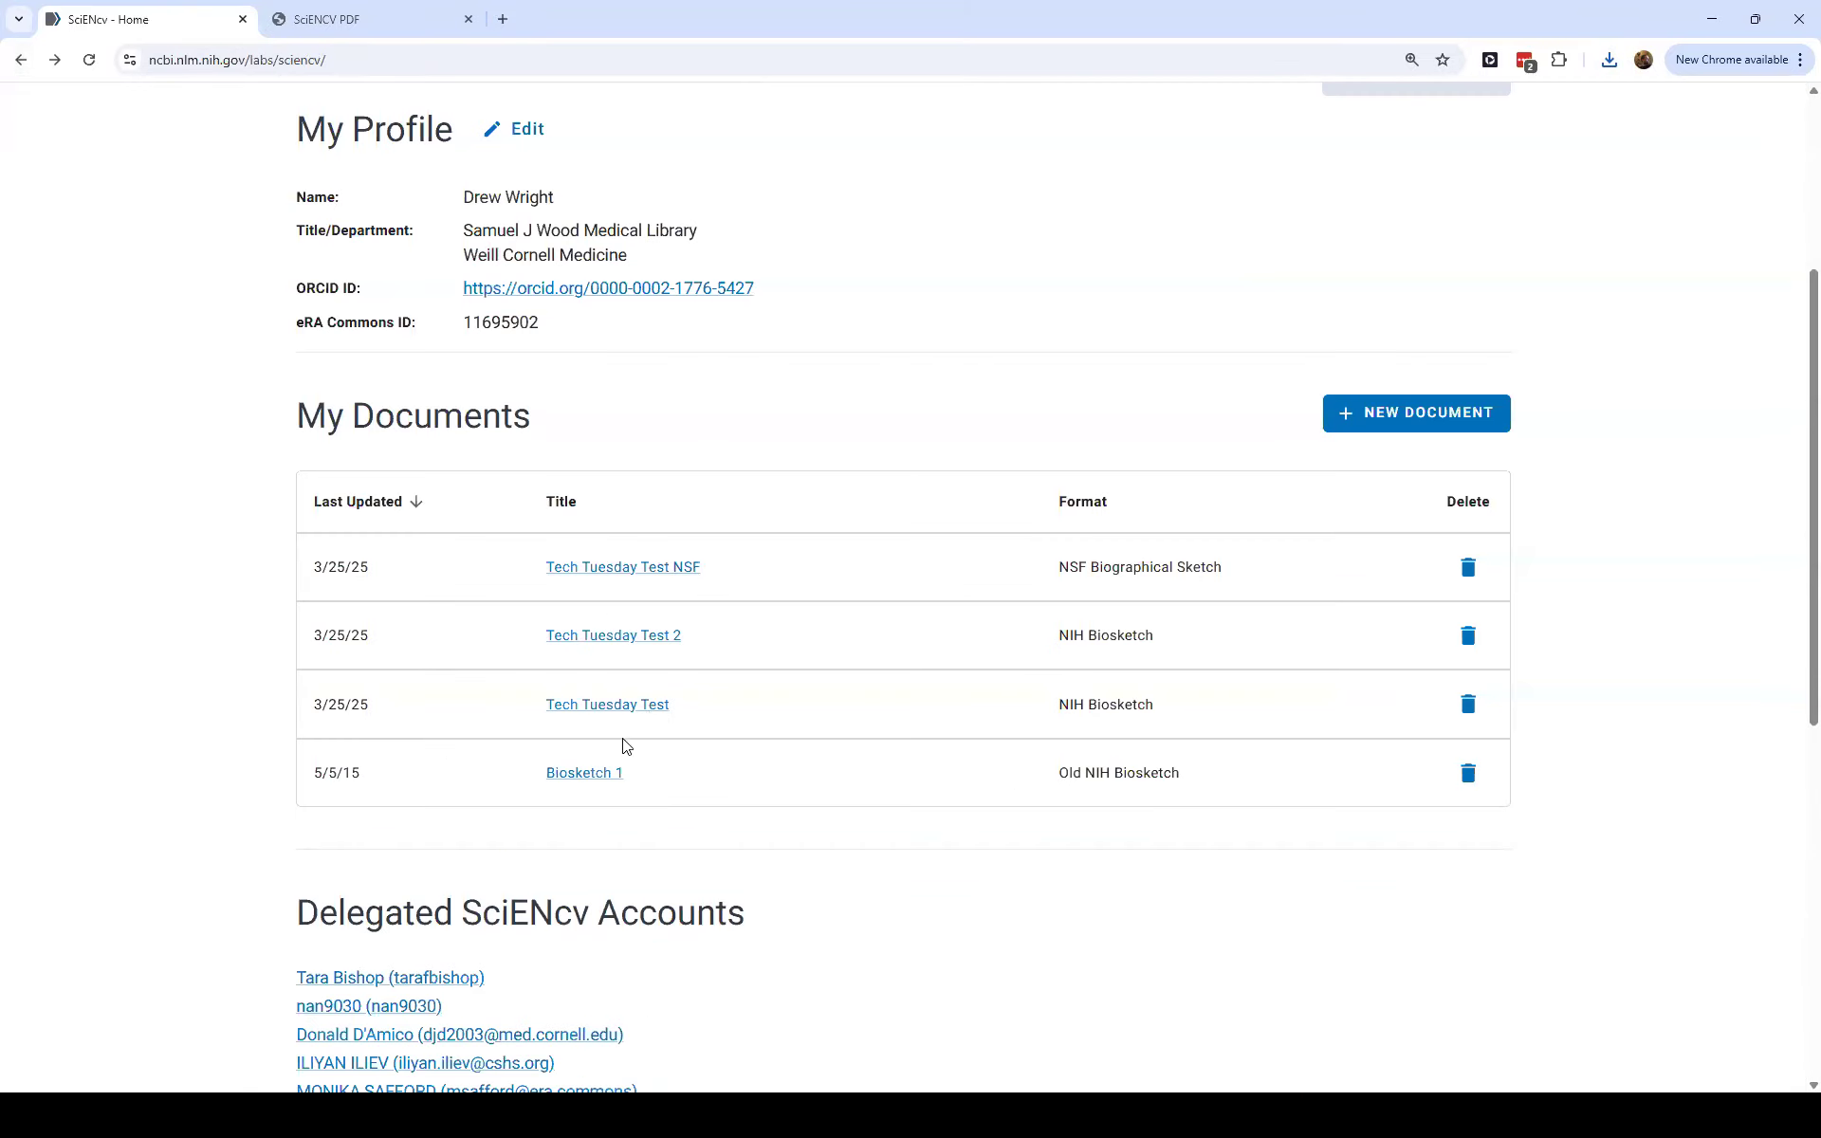
{"action": "left_click", "coordinate": [603, 568]}
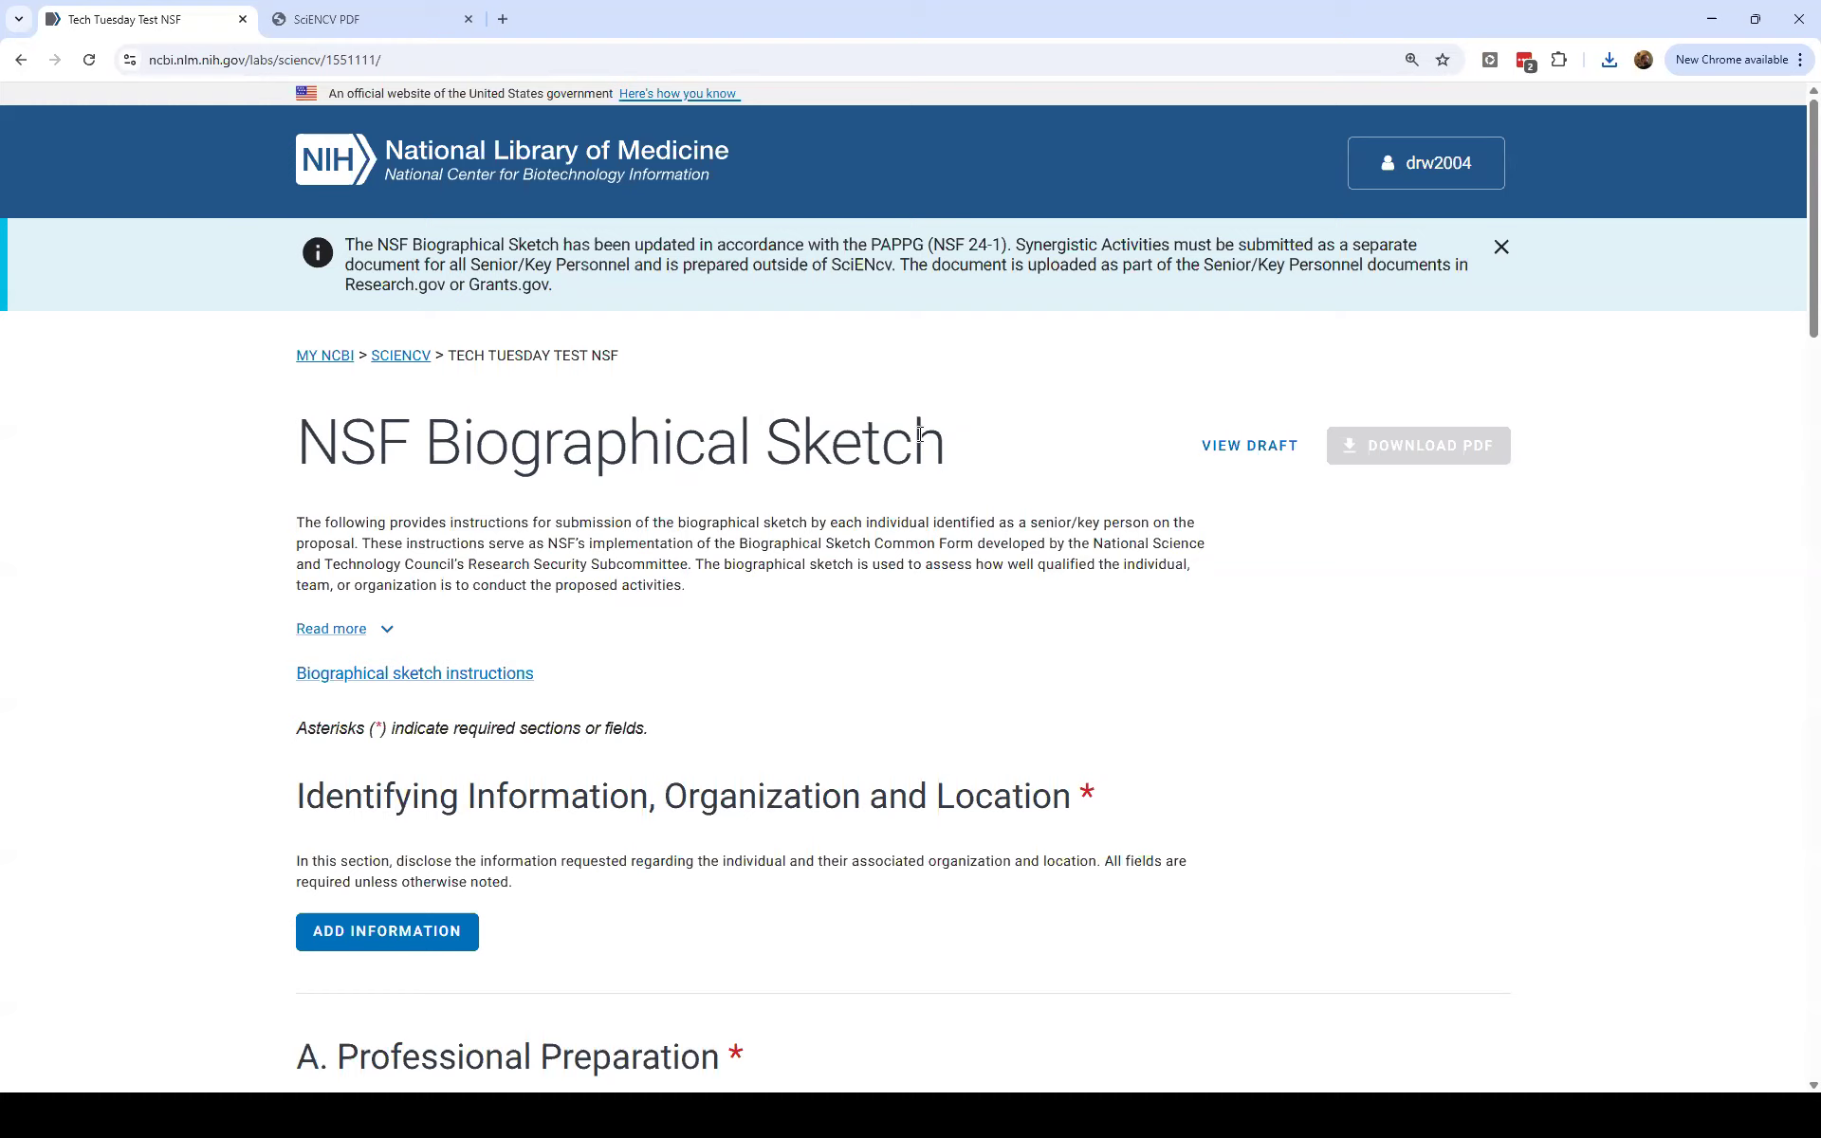
{"action": "left_click_drag", "start_coordinate": [923, 441], "coordinate": [299, 438]}
{"action": "left_click", "coordinate": [520, 419]}
{"action": "left_click", "coordinate": [1121, 582]}
Go to My Bibliography from the account options and look over the citations and their public access compliance.
{"action": "left_click", "coordinate": [1456, 166]}
{"action": "left_click", "coordinate": [1317, 319]}
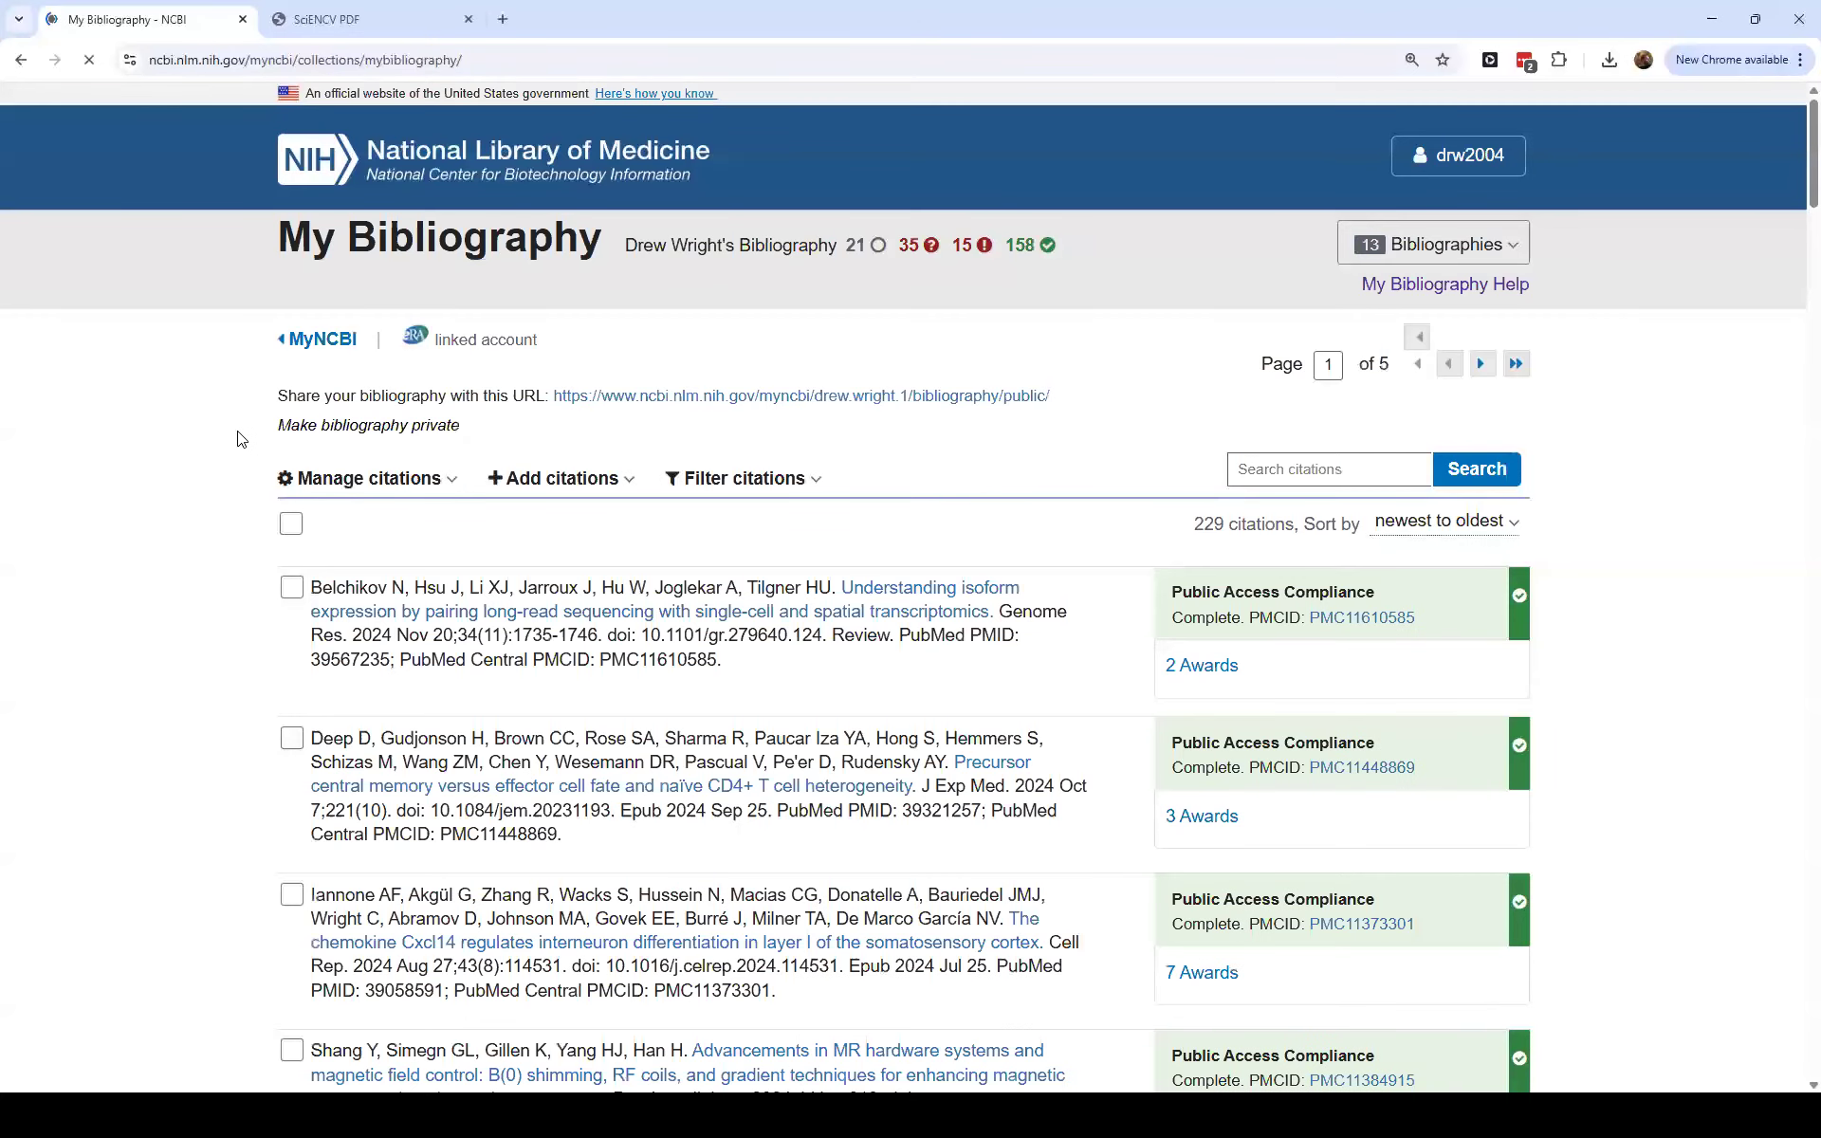
{"action": "scroll", "coordinate": [1292, 355], "scroll_direction": "down", "scroll_amount": 5}
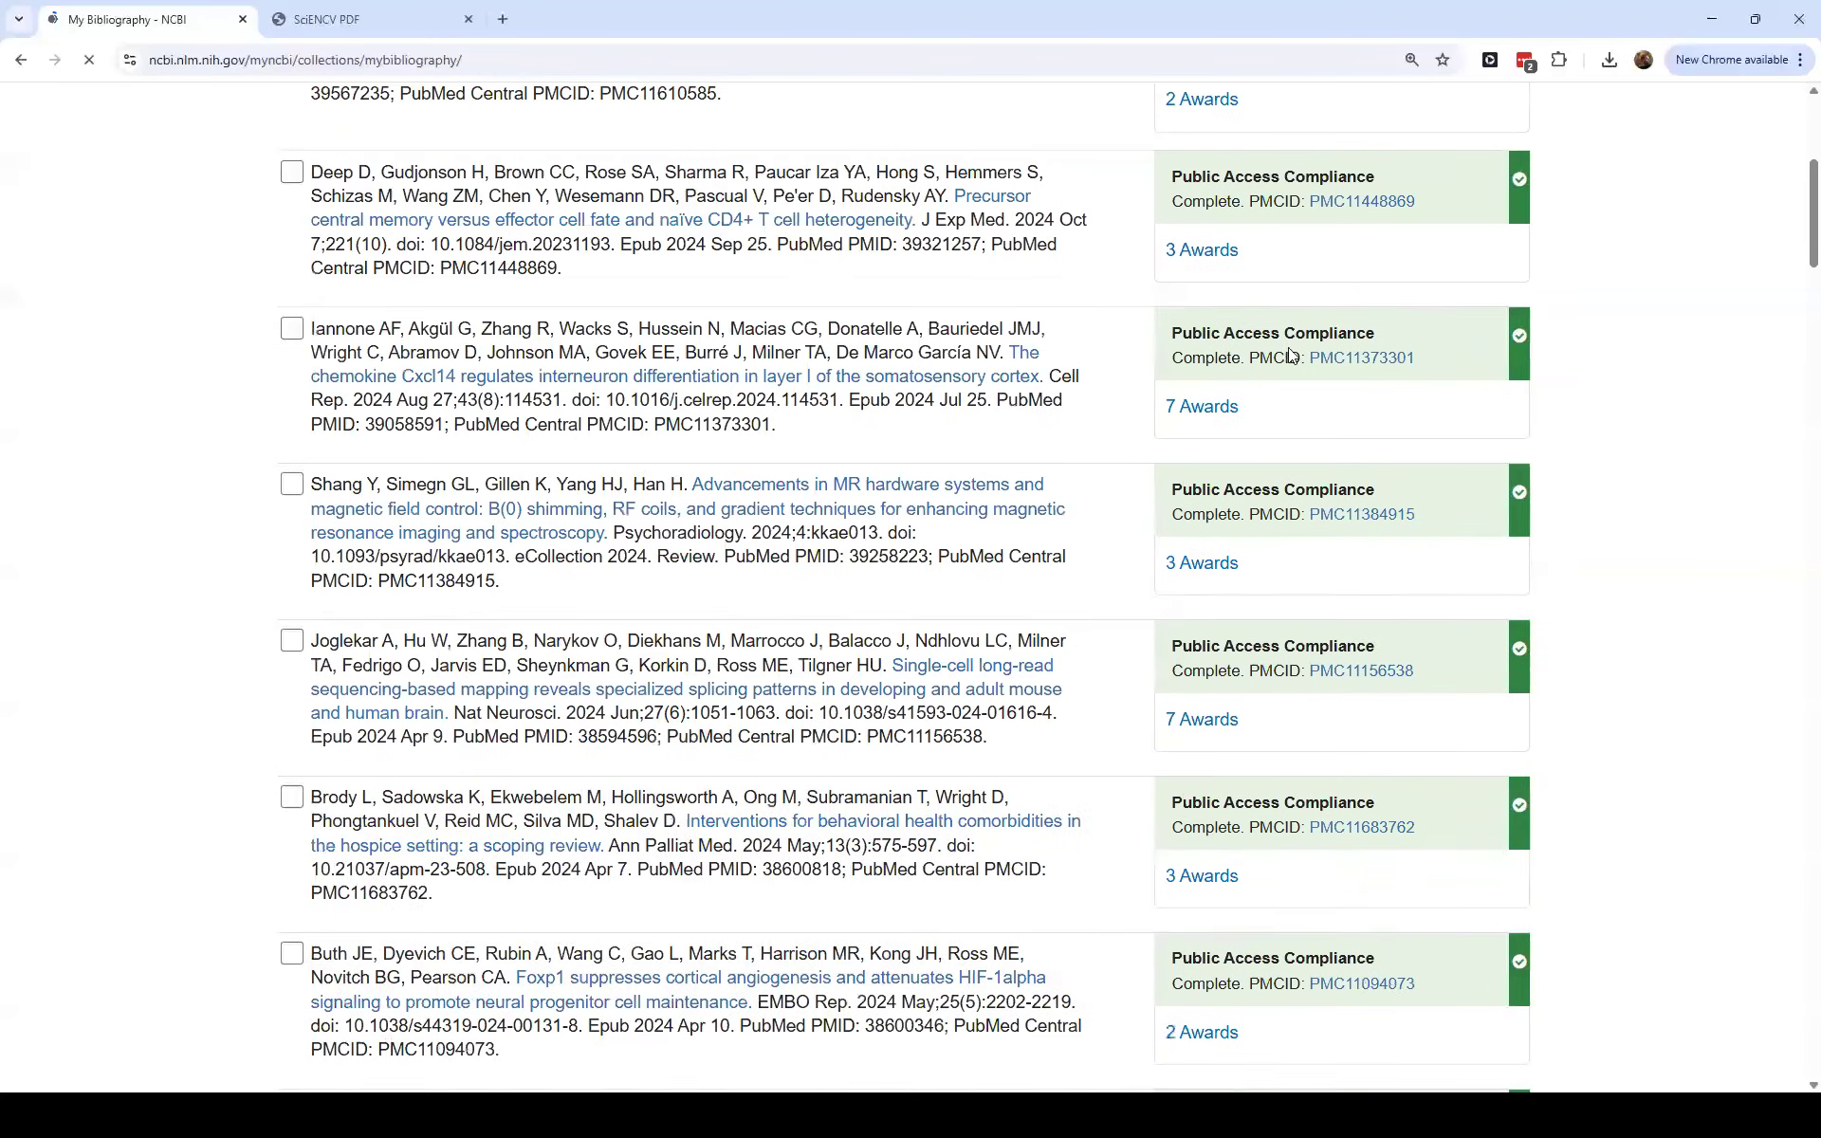
{"action": "scroll", "coordinate": [1281, 284], "scroll_direction": "down", "scroll_amount": 5}
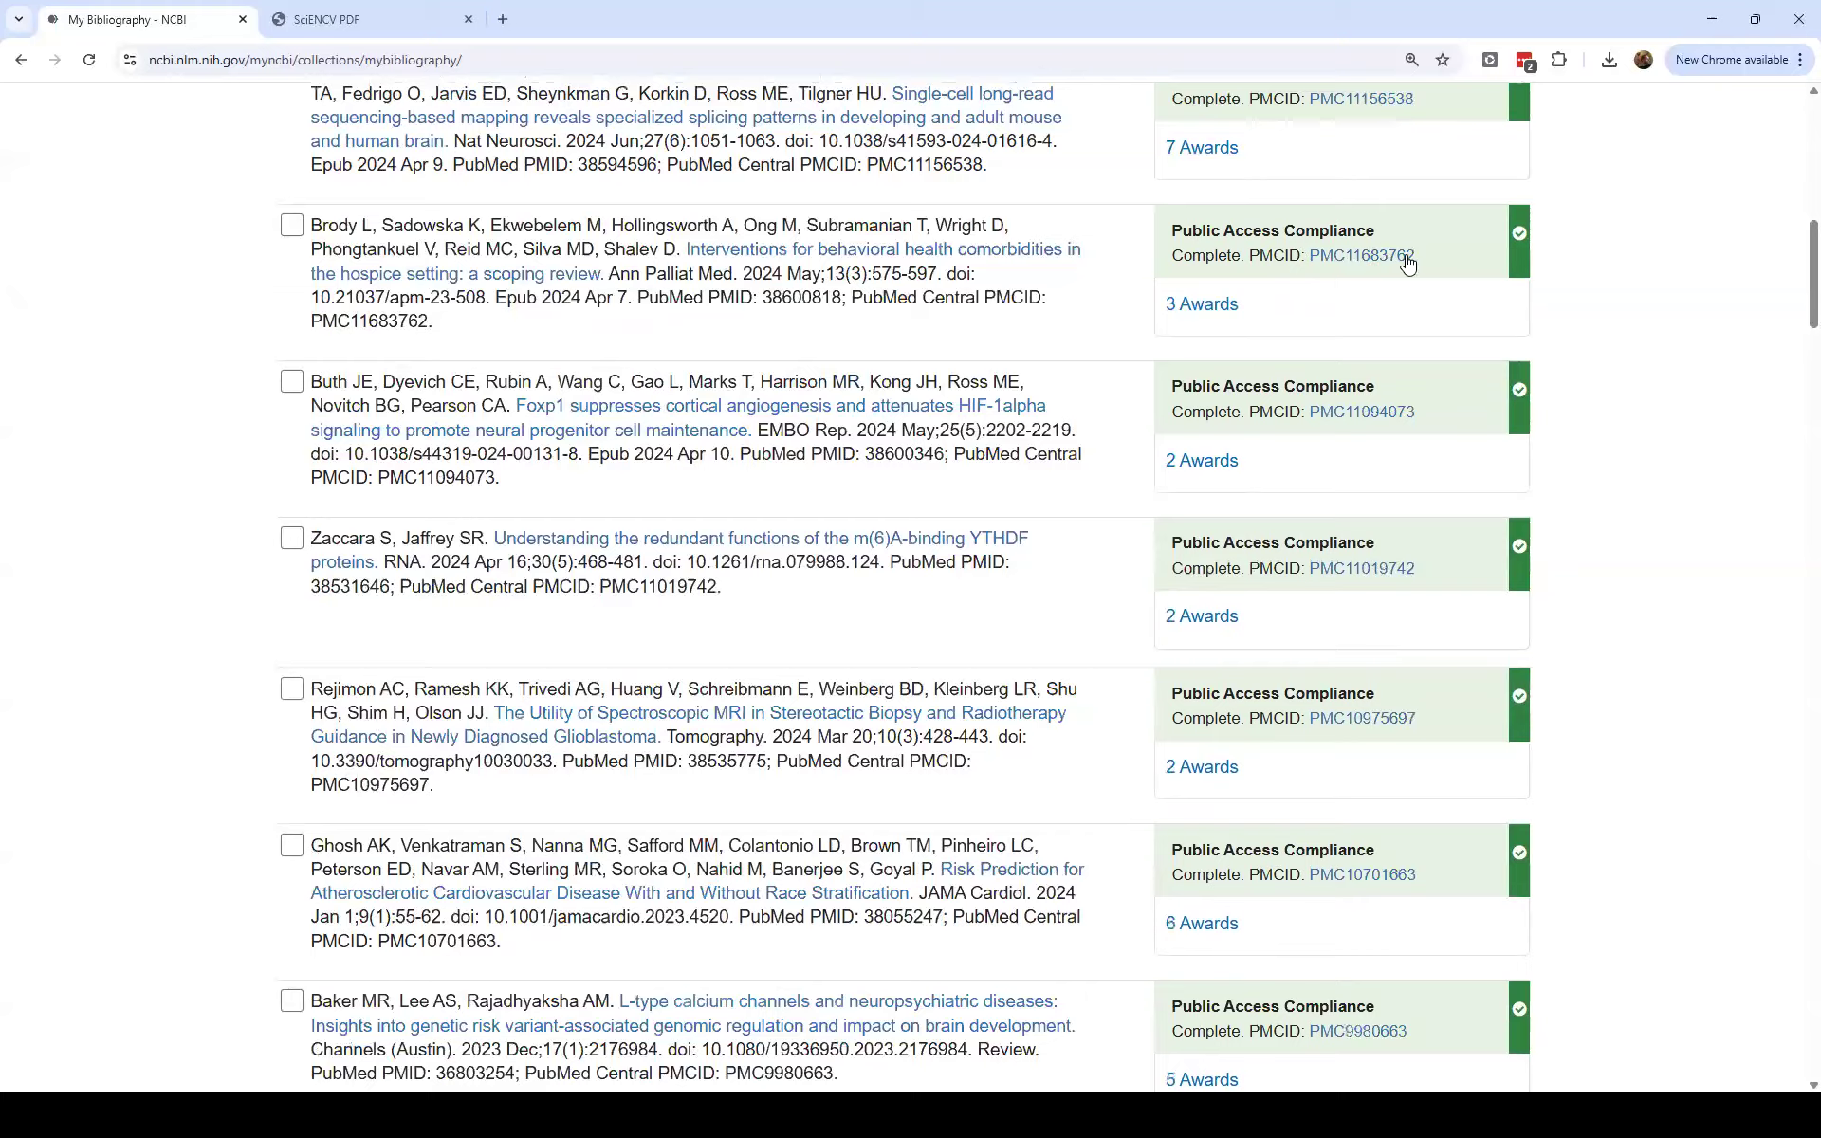
{"action": "scroll", "coordinate": [1431, 508], "scroll_direction": "up", "scroll_amount": 10}
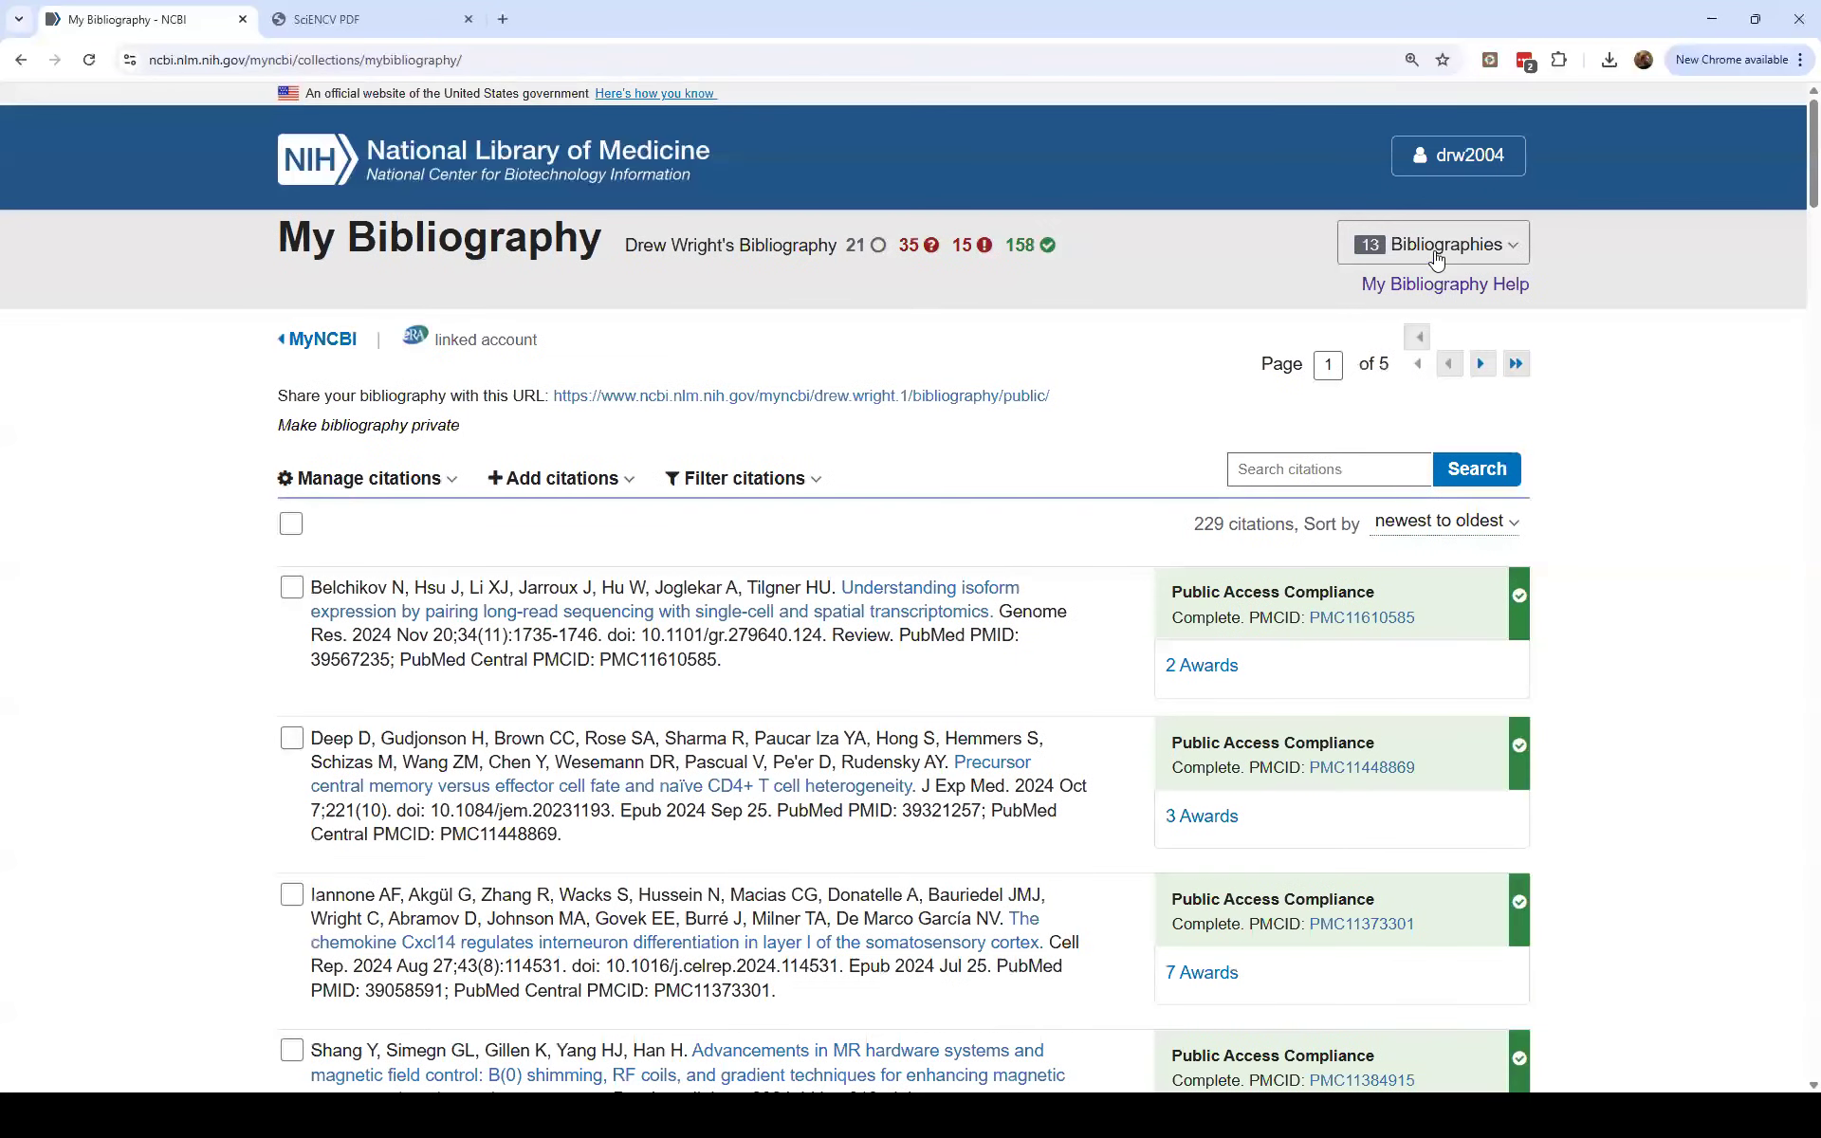
Return from My Bibliography to the My NCBI home page and replace the open SciENcv PDF with the PubMed website.
{"action": "left_click", "coordinate": [1359, 249]}
{"action": "left_click", "coordinate": [332, 342]}
{"action": "left_click", "coordinate": [436, 19]}
{"action": "left_click", "coordinate": [436, 60]}
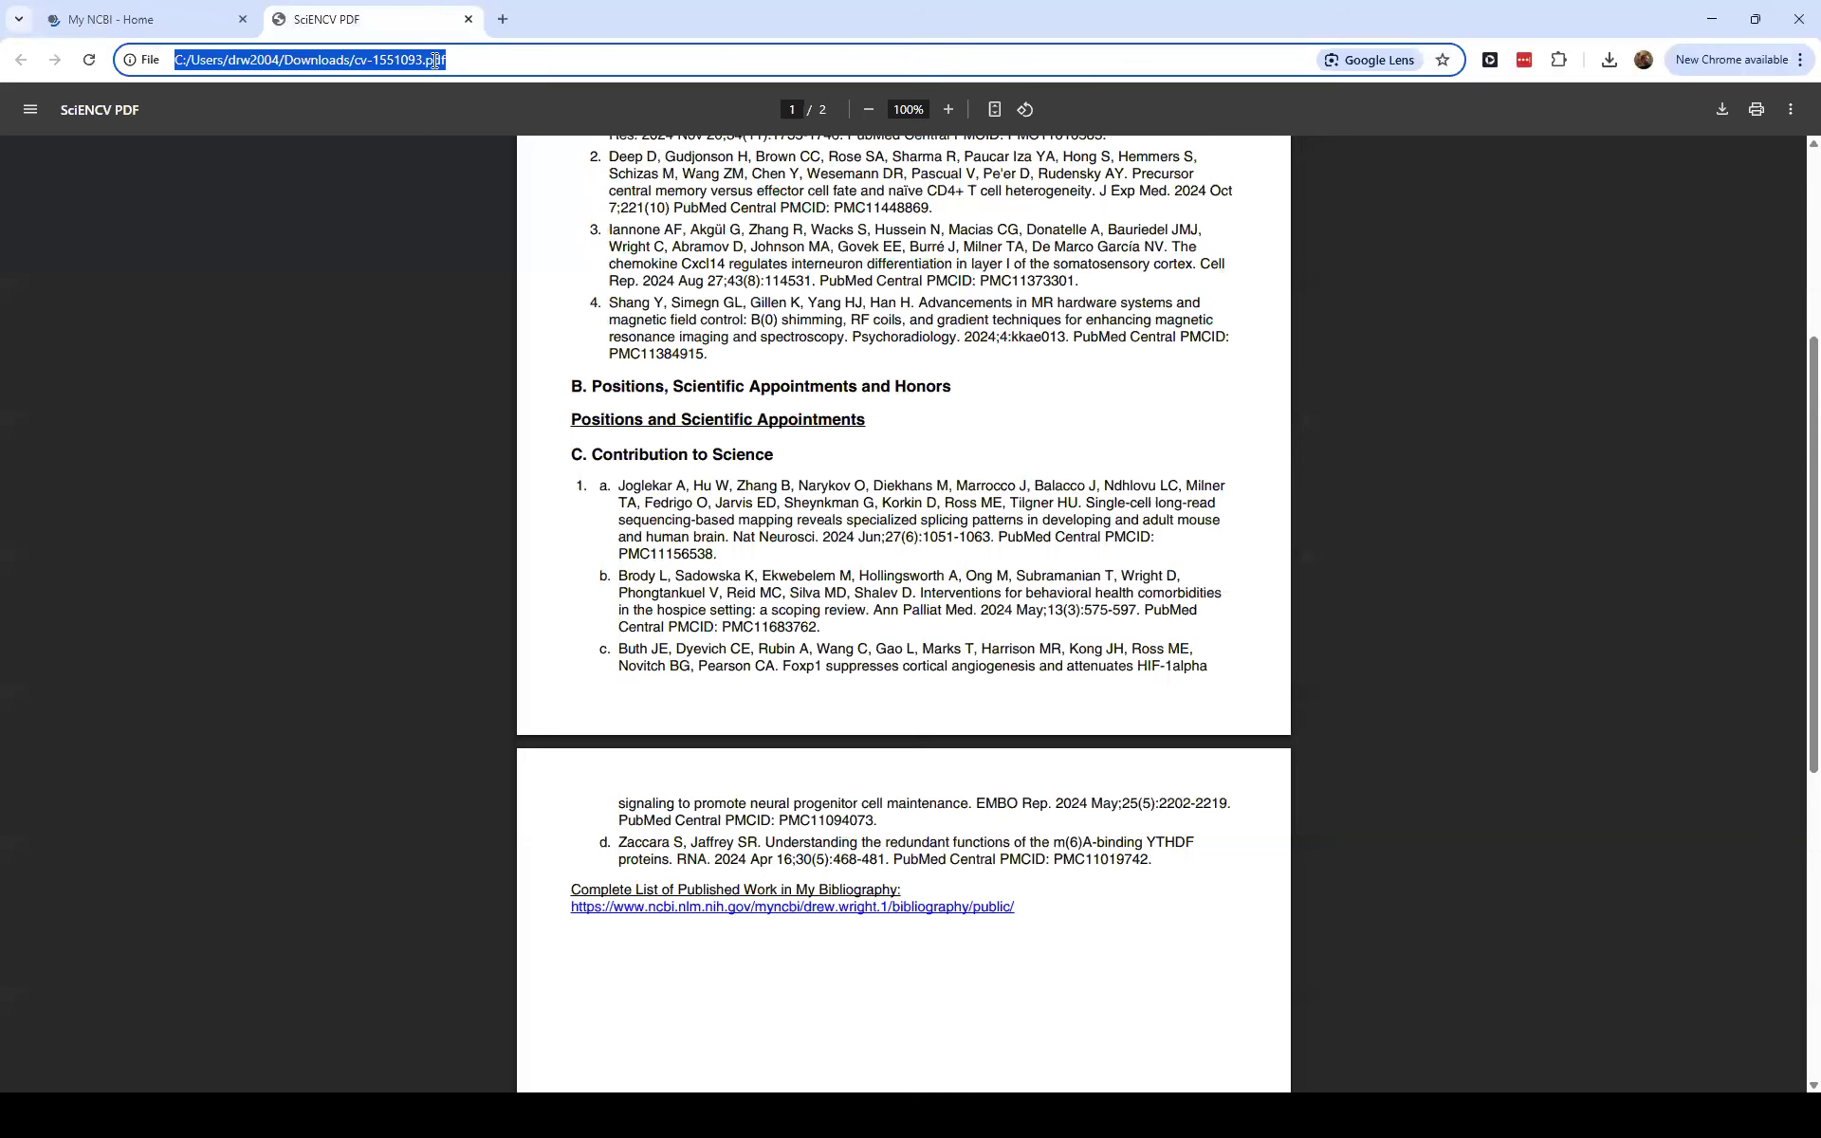
{"action": "type", "text": "publ"}
{"action": "key", "text": "Return"}
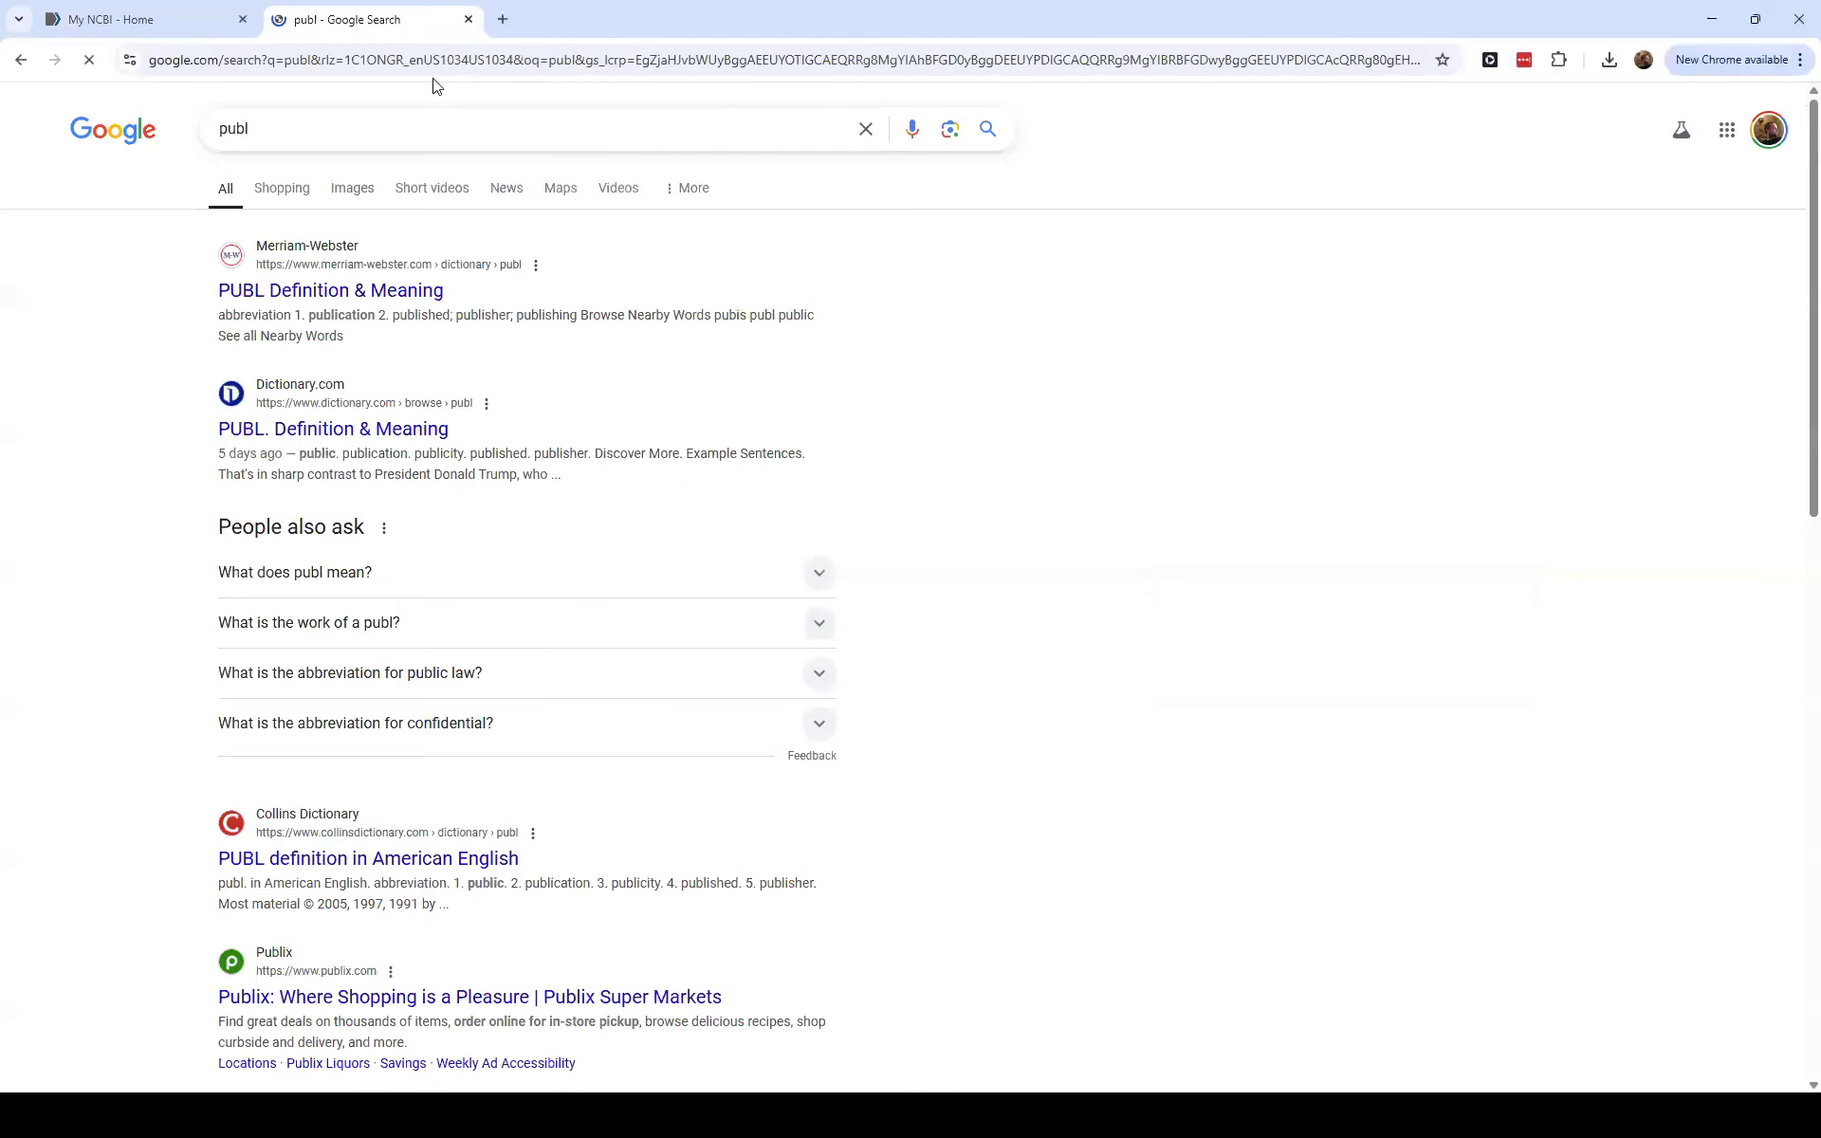
{"action": "left_click", "coordinate": [439, 60]}
{"action": "type", "text": "p"}
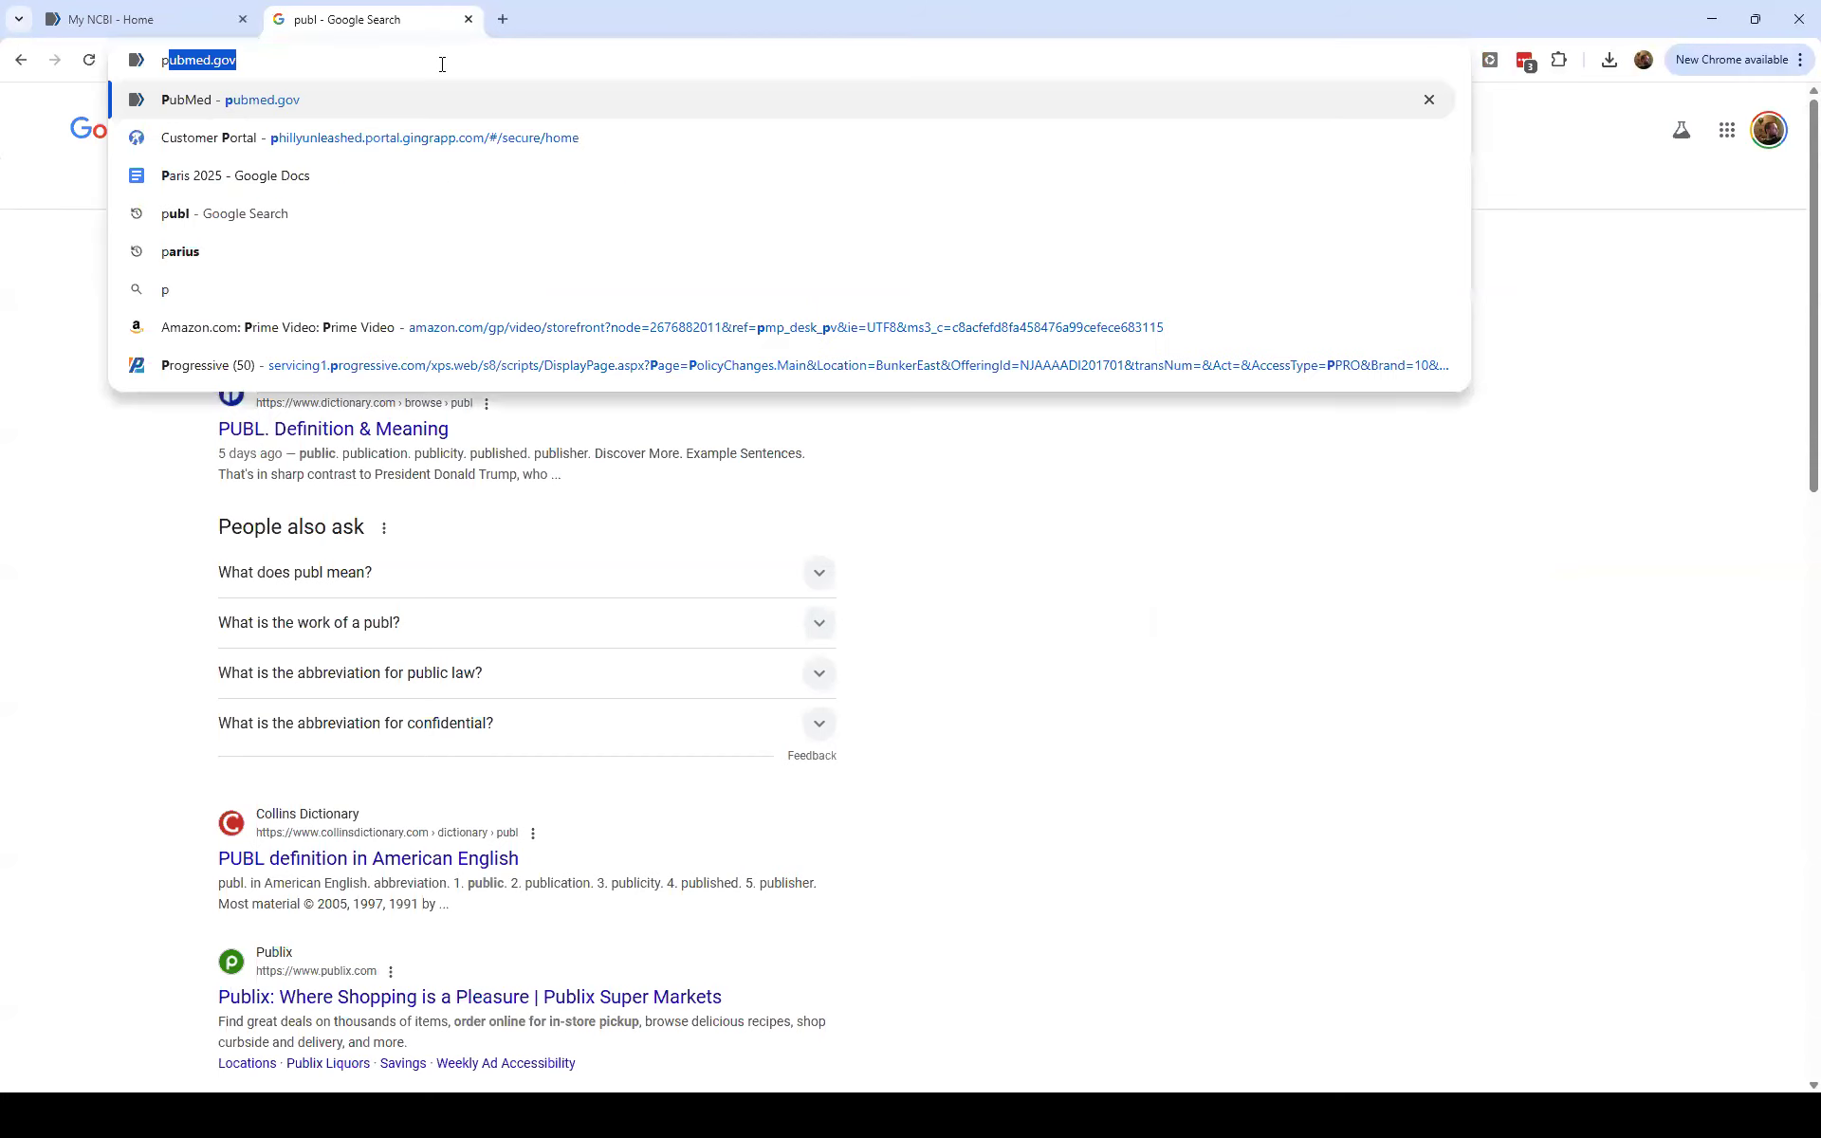
{"action": "key", "text": "Return"}
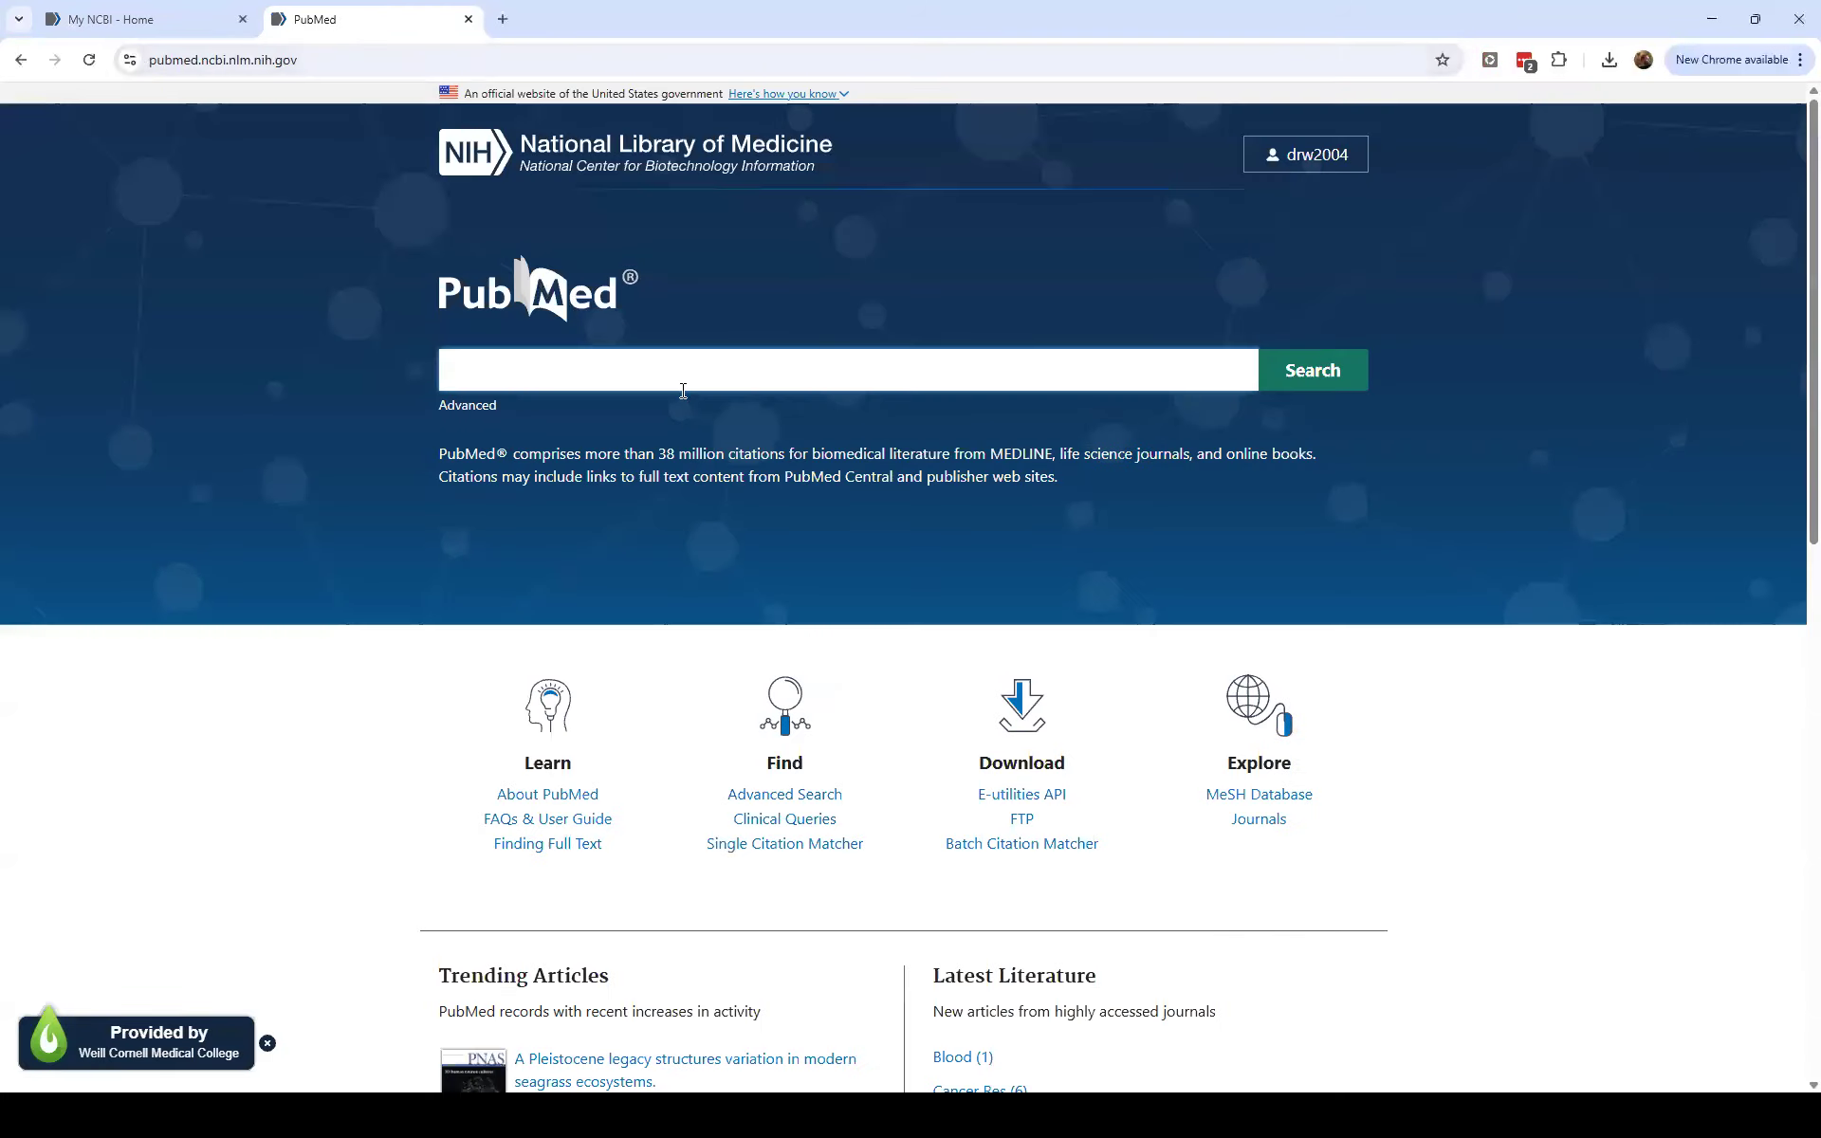
Search PubMed for "vein thrombosis".
{"action": "type", "text": "th"}
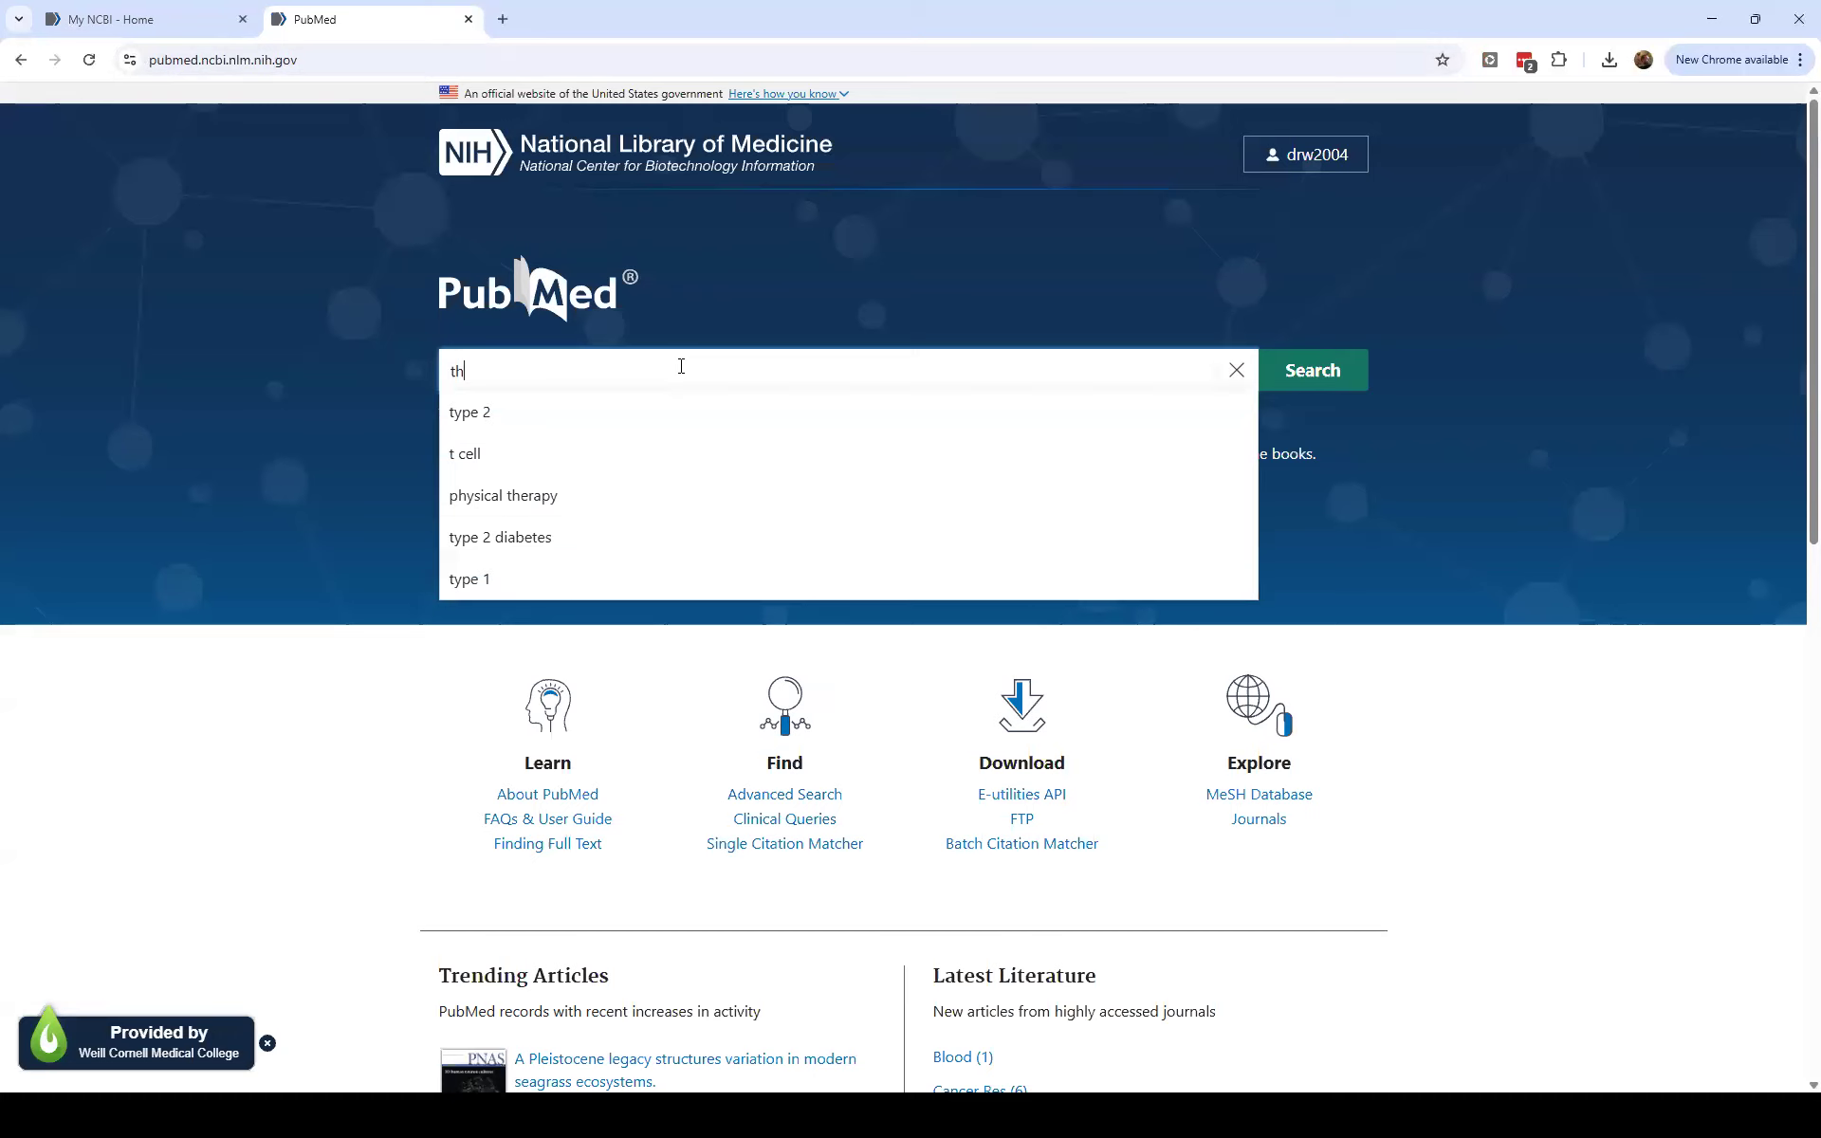
{"action": "key", "text": "ctrl+a"}
{"action": "type", "text": "vein thrombosis"}
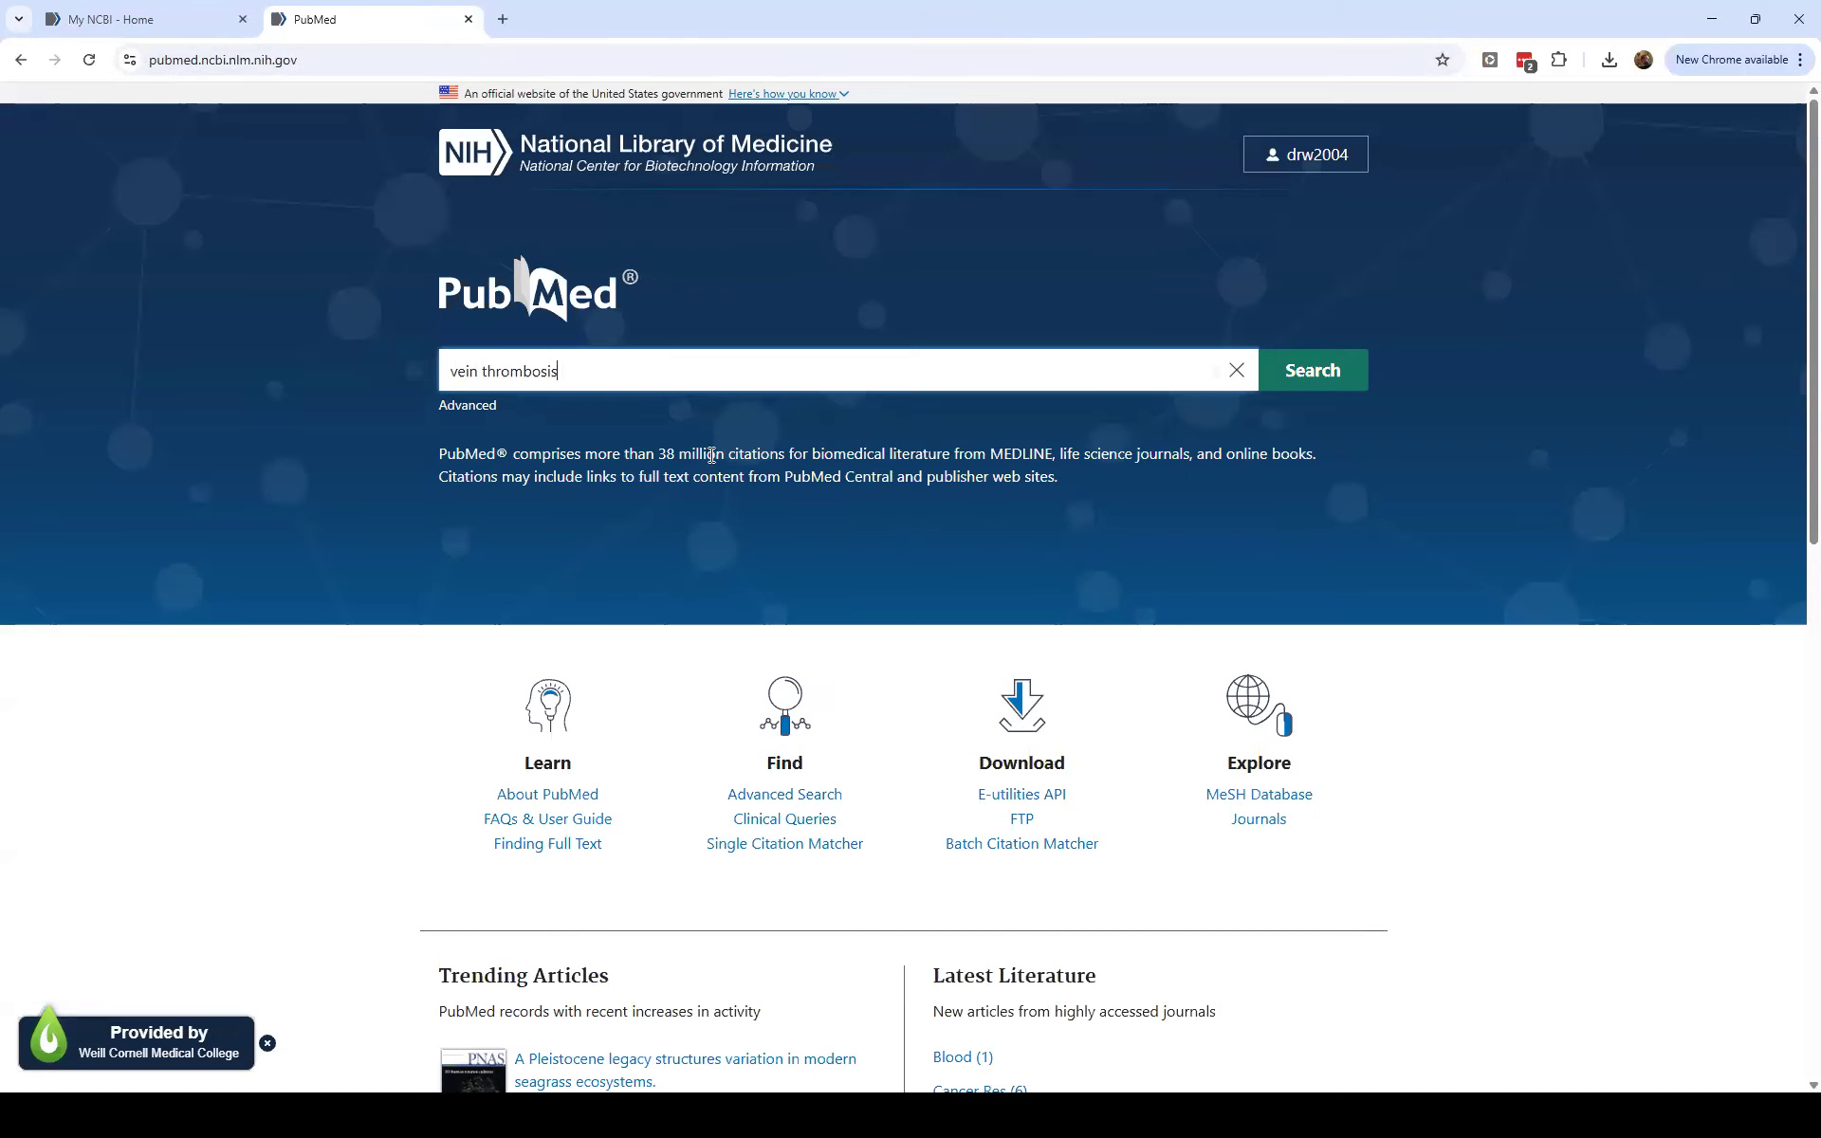
{"action": "left_click", "coordinate": [1291, 372]}
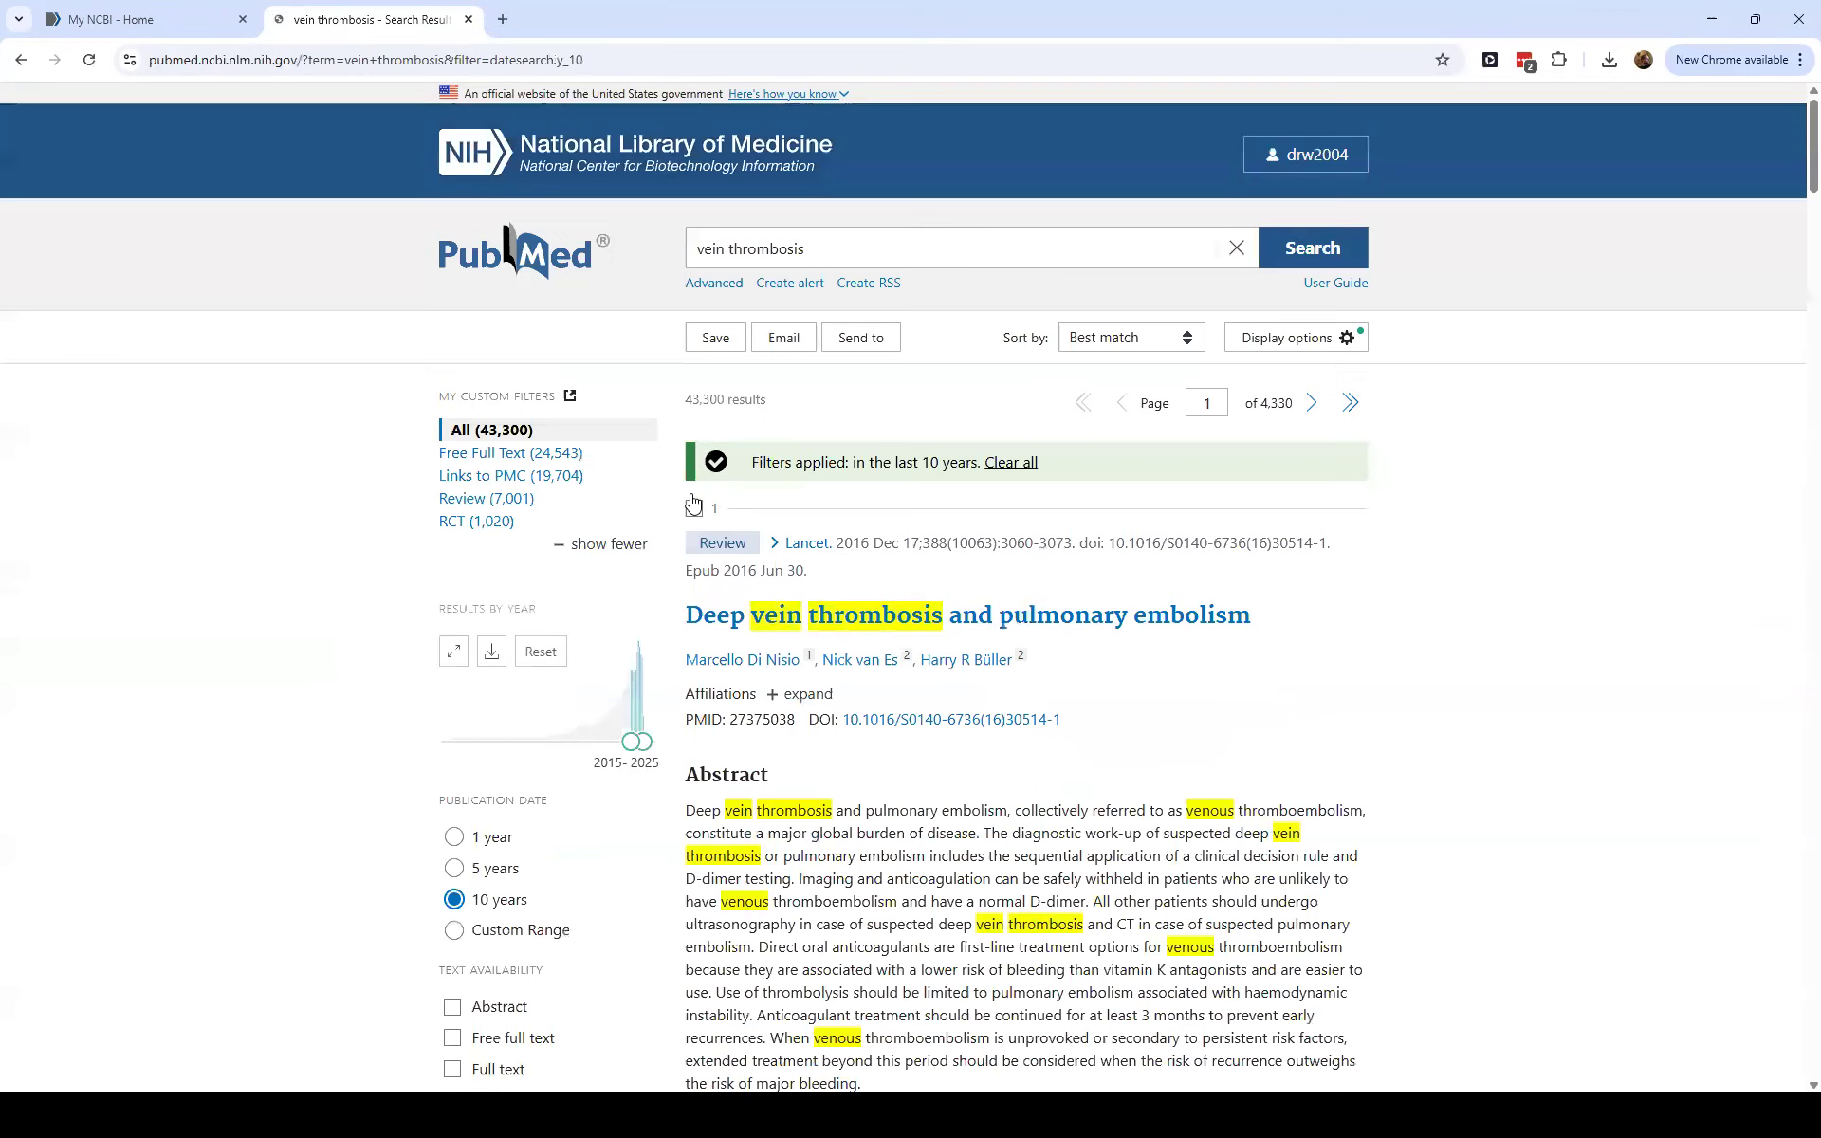
Select the first search result, view the bibliographies it can be sent to under Add to My Bibliography, and close PubMed.
{"action": "left_click", "coordinate": [859, 338]}
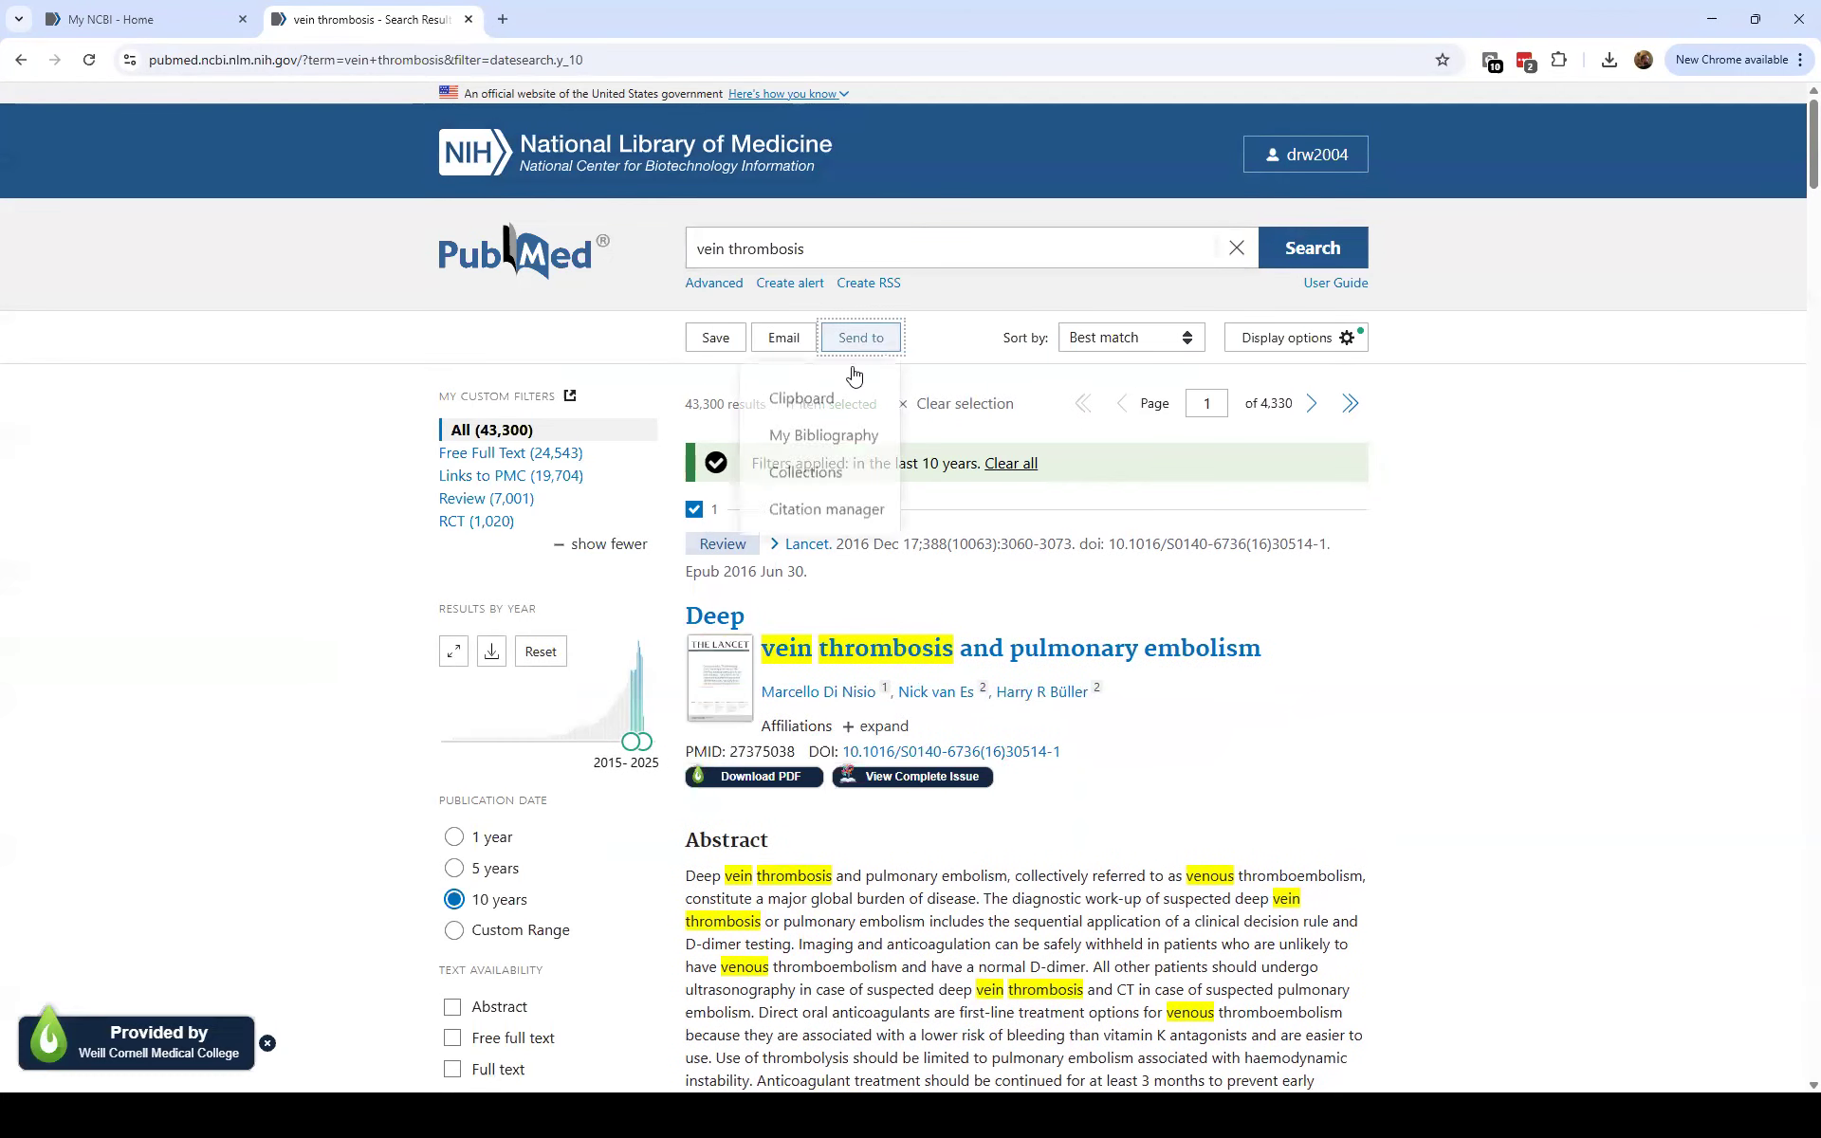
{"action": "left_click", "coordinate": [833, 431]}
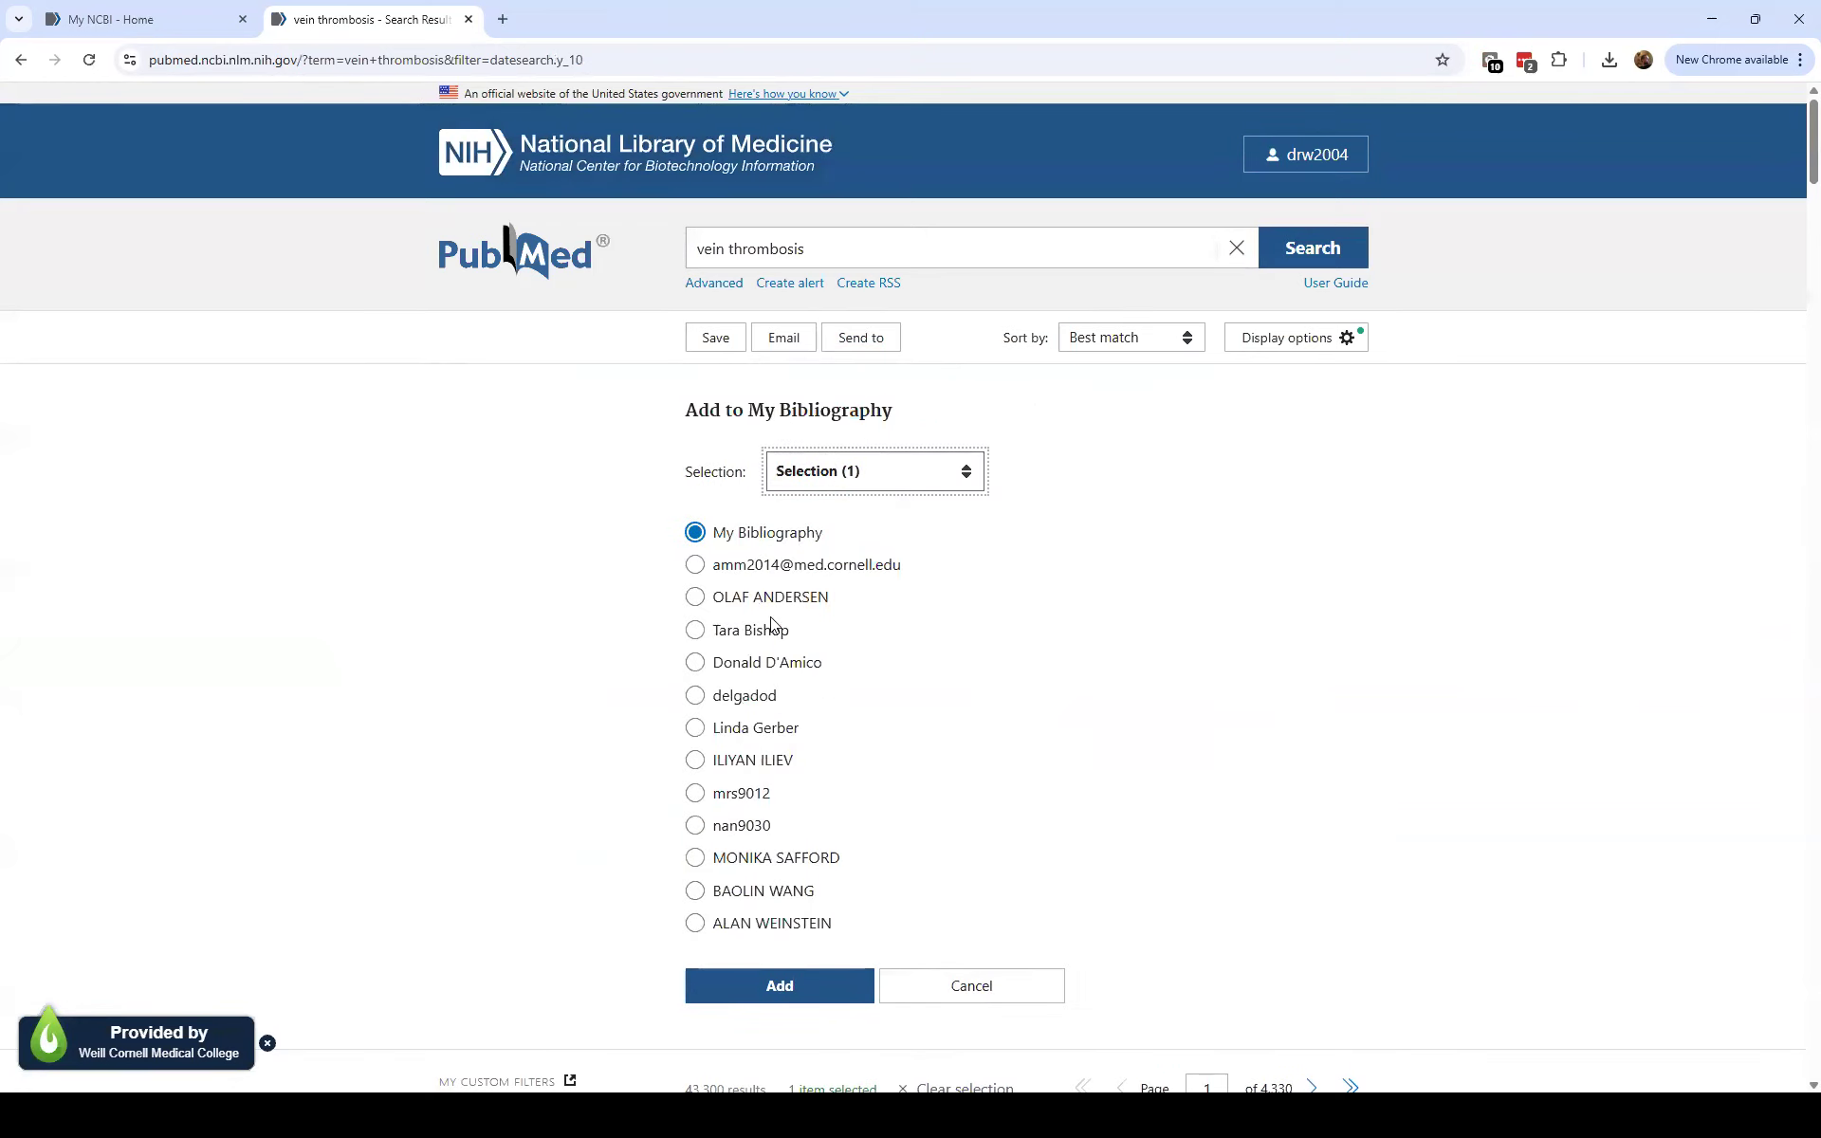
{"action": "left_click", "coordinate": [469, 19]}
Go from My NCBI to the SciENcv home page, view the Create a New Document form and dismiss it.
{"action": "scroll", "coordinate": [1095, 580], "scroll_direction": "down", "scroll_amount": 3}
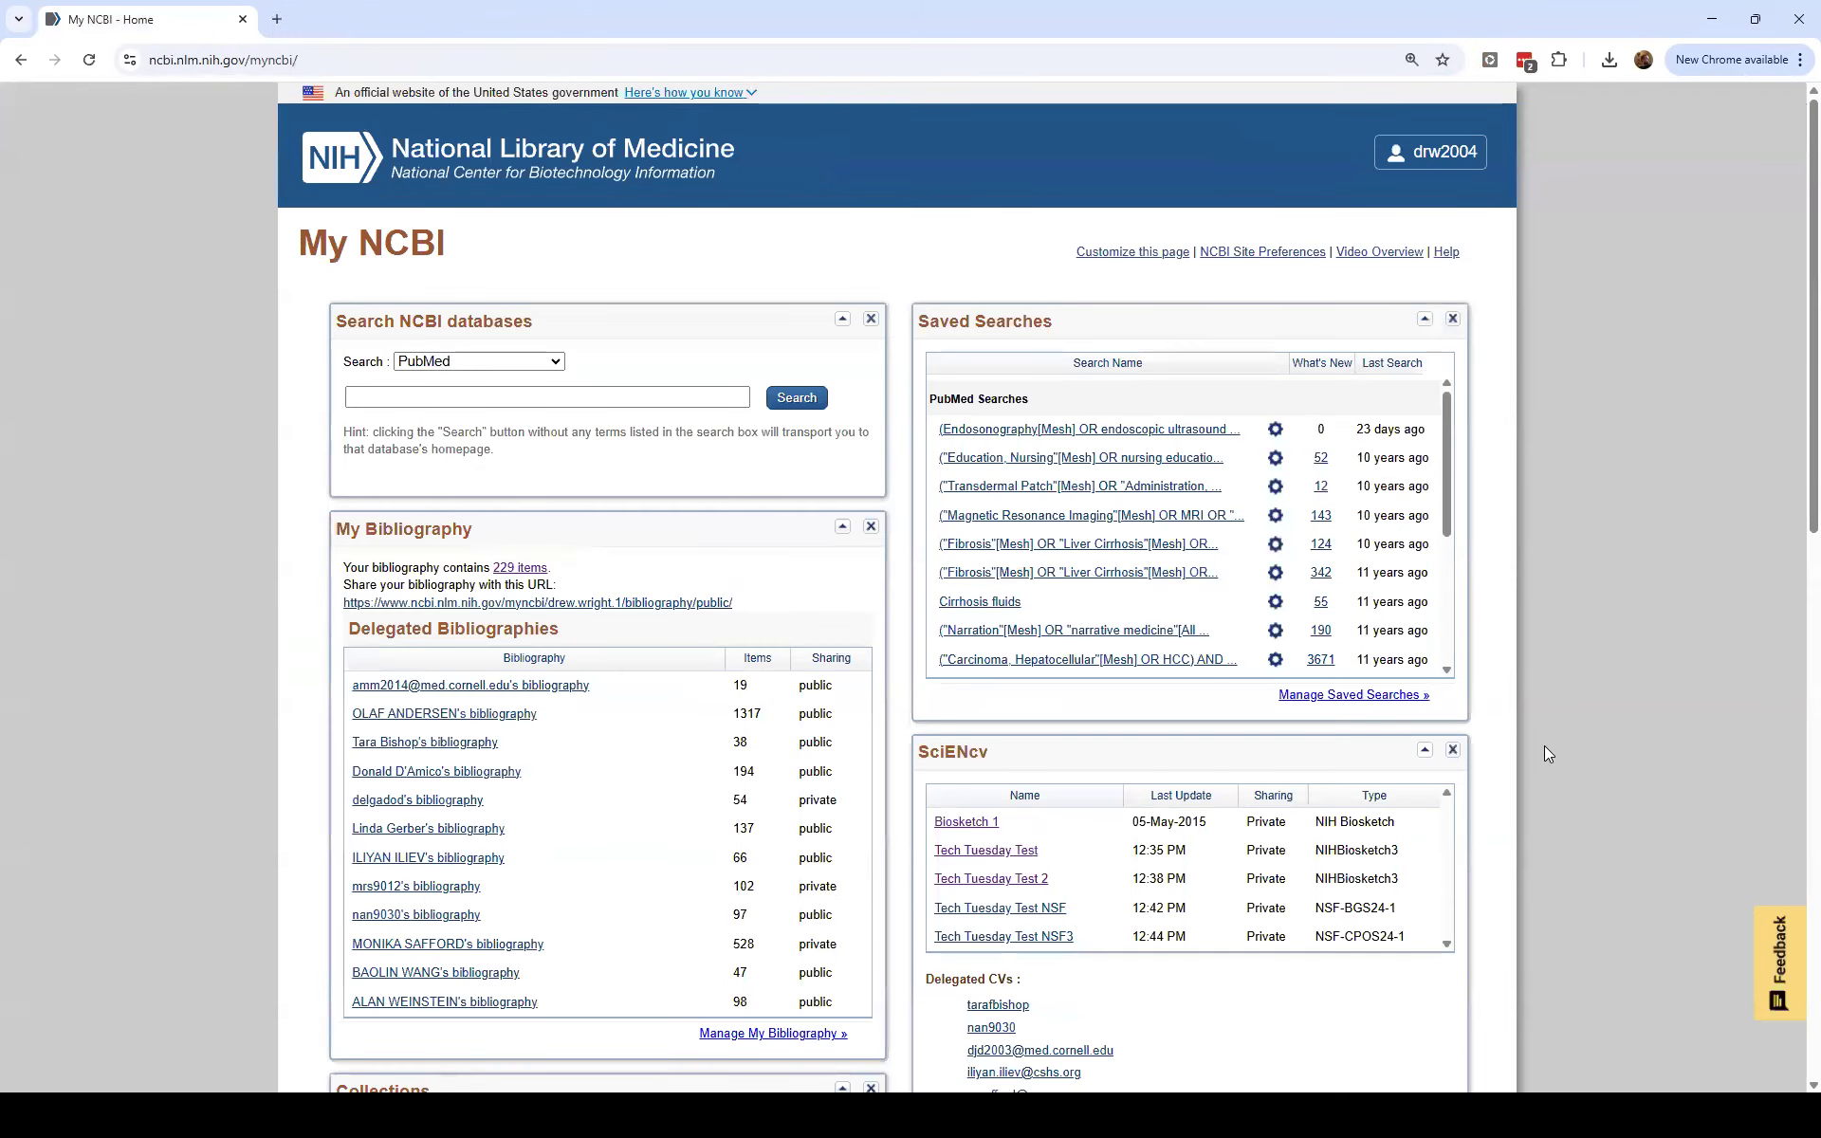
{"action": "scroll", "coordinate": [1560, 769], "scroll_direction": "down", "scroll_amount": 5}
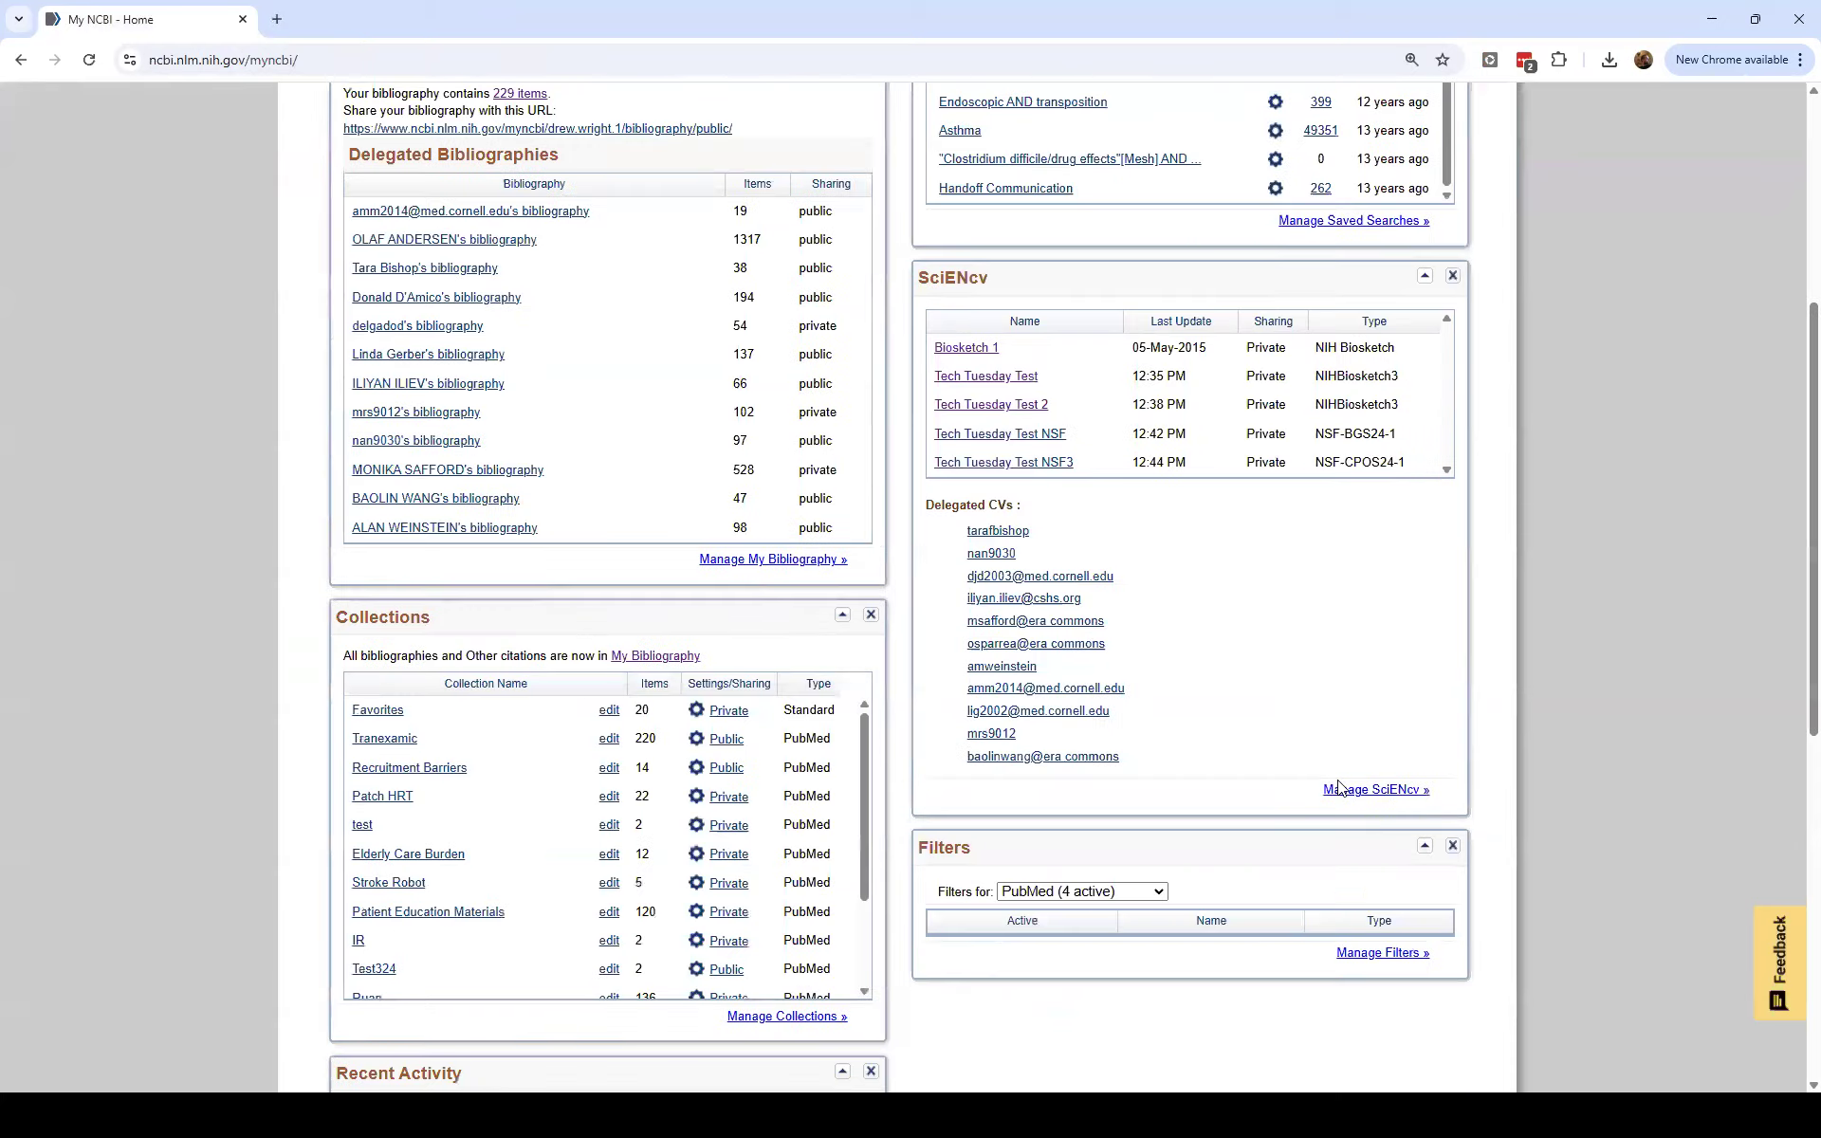
{"action": "left_click", "coordinate": [452, 268]}
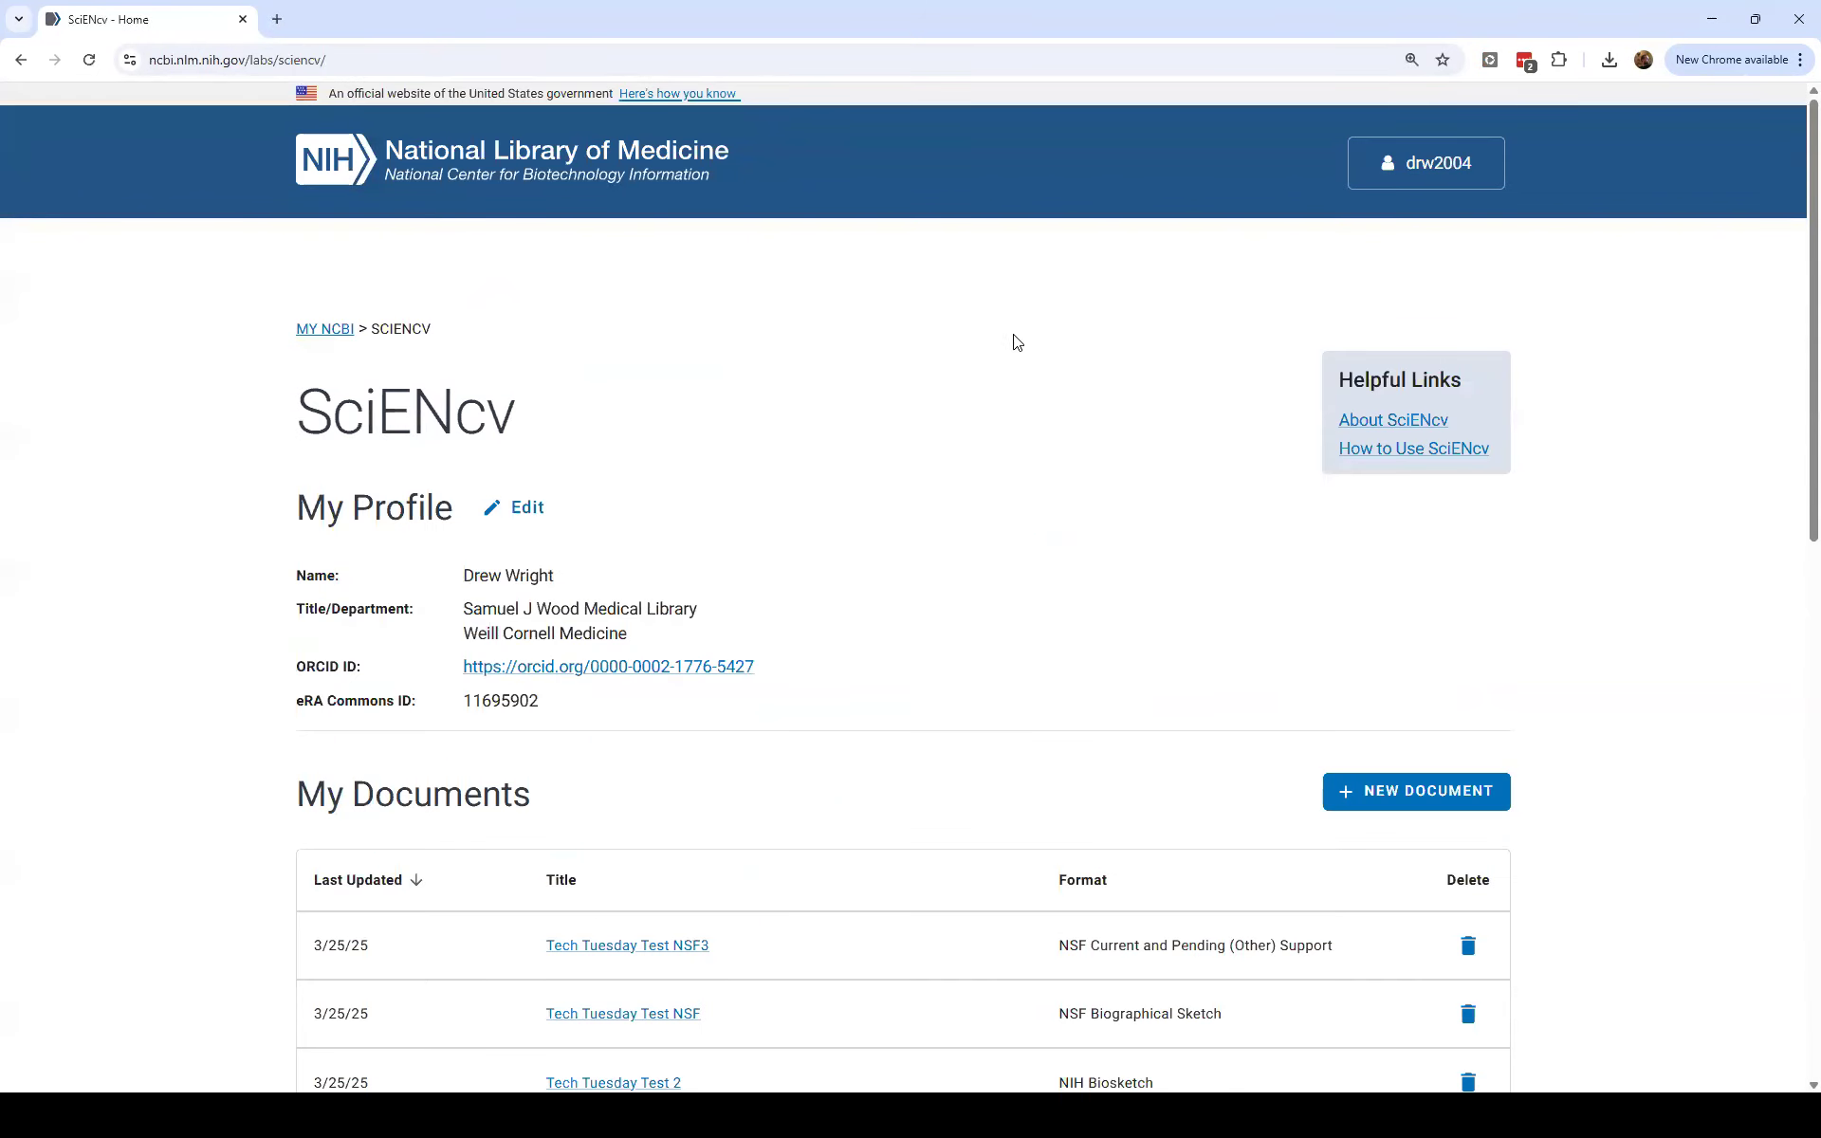
{"action": "left_click", "coordinate": [1415, 801]}
{"action": "left_click", "coordinate": [845, 470]}
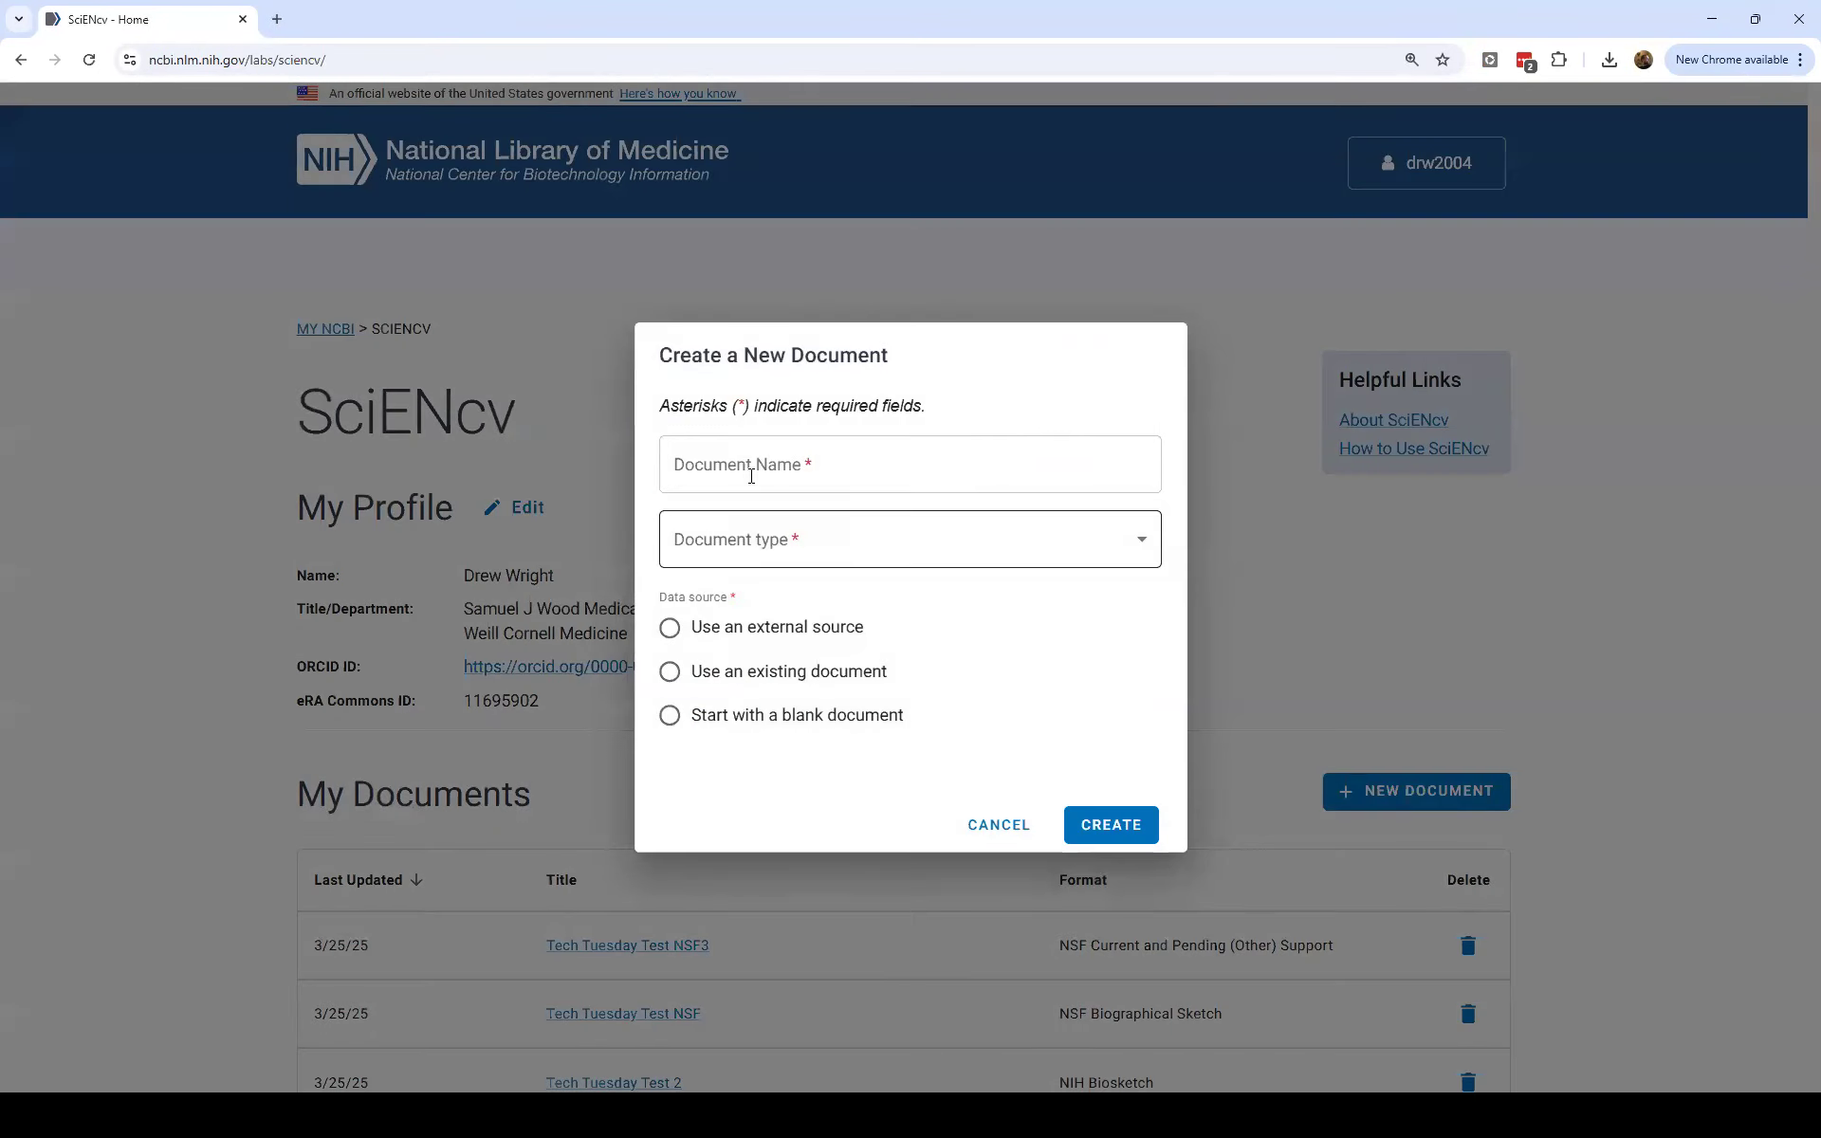
{"action": "left_click", "coordinate": [1239, 501]}
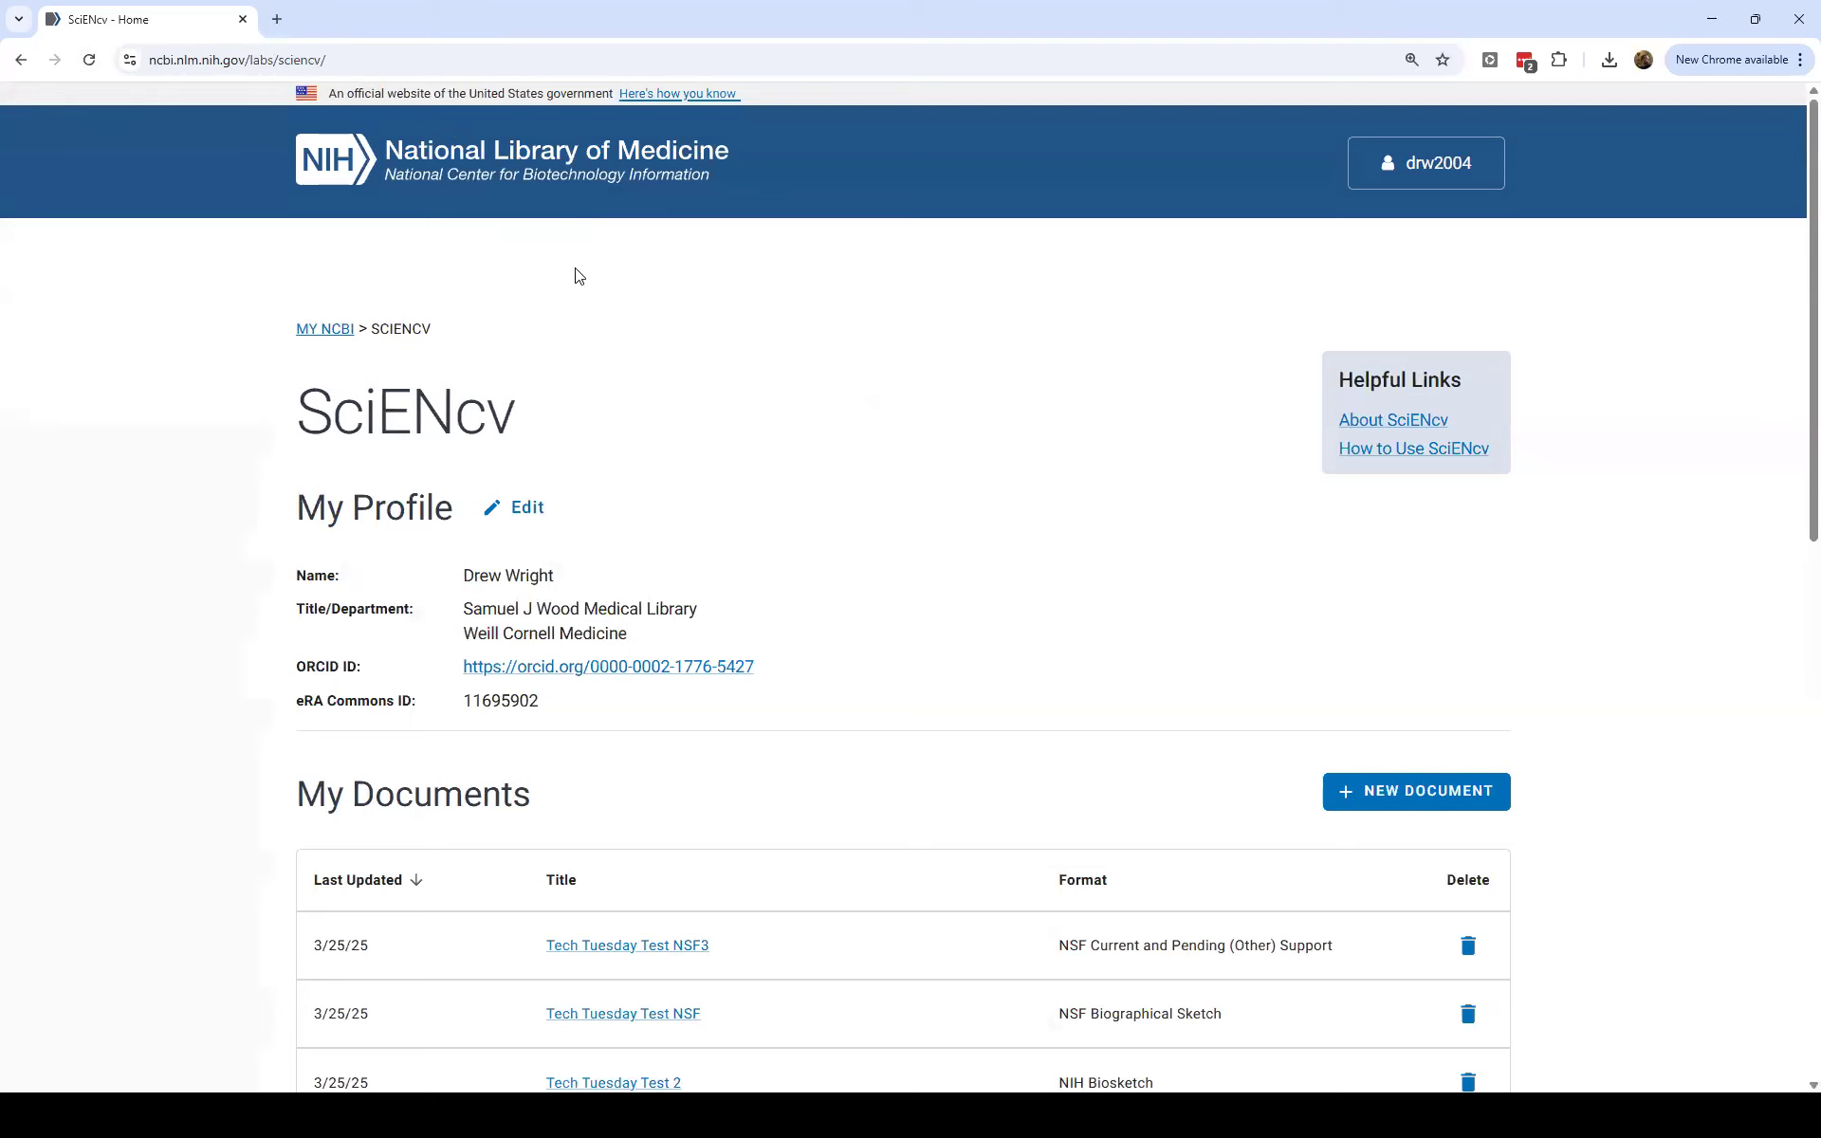
From My NCBI, open the fifth account under Delegated CVs, look over its profile and documents, and return to My NCBI.
{"action": "left_click", "coordinate": [341, 332]}
{"action": "scroll", "coordinate": [1374, 602], "scroll_direction": "down", "scroll_amount": 8}
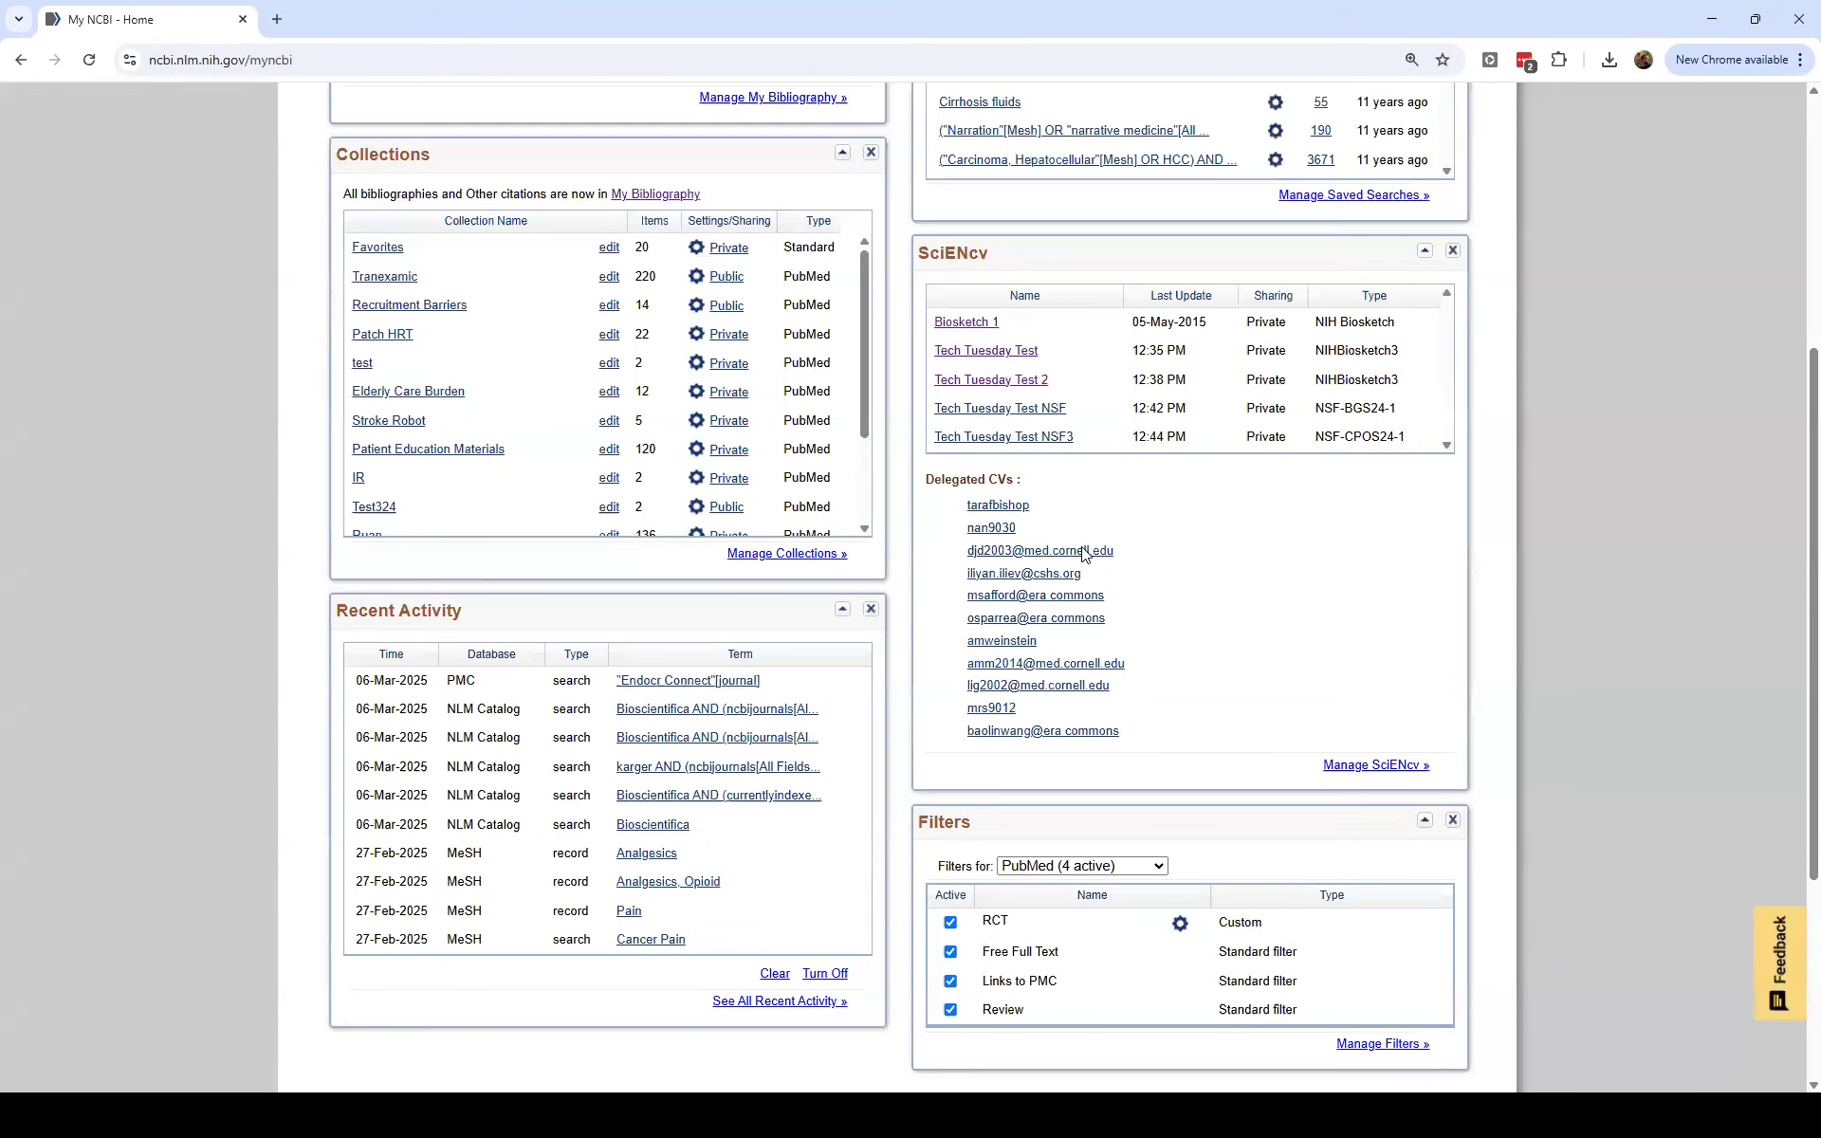
{"action": "scroll", "coordinate": [1087, 559], "scroll_direction": "down", "scroll_amount": 5}
{"action": "scroll", "coordinate": [1311, 502], "scroll_direction": "up", "scroll_amount": 3}
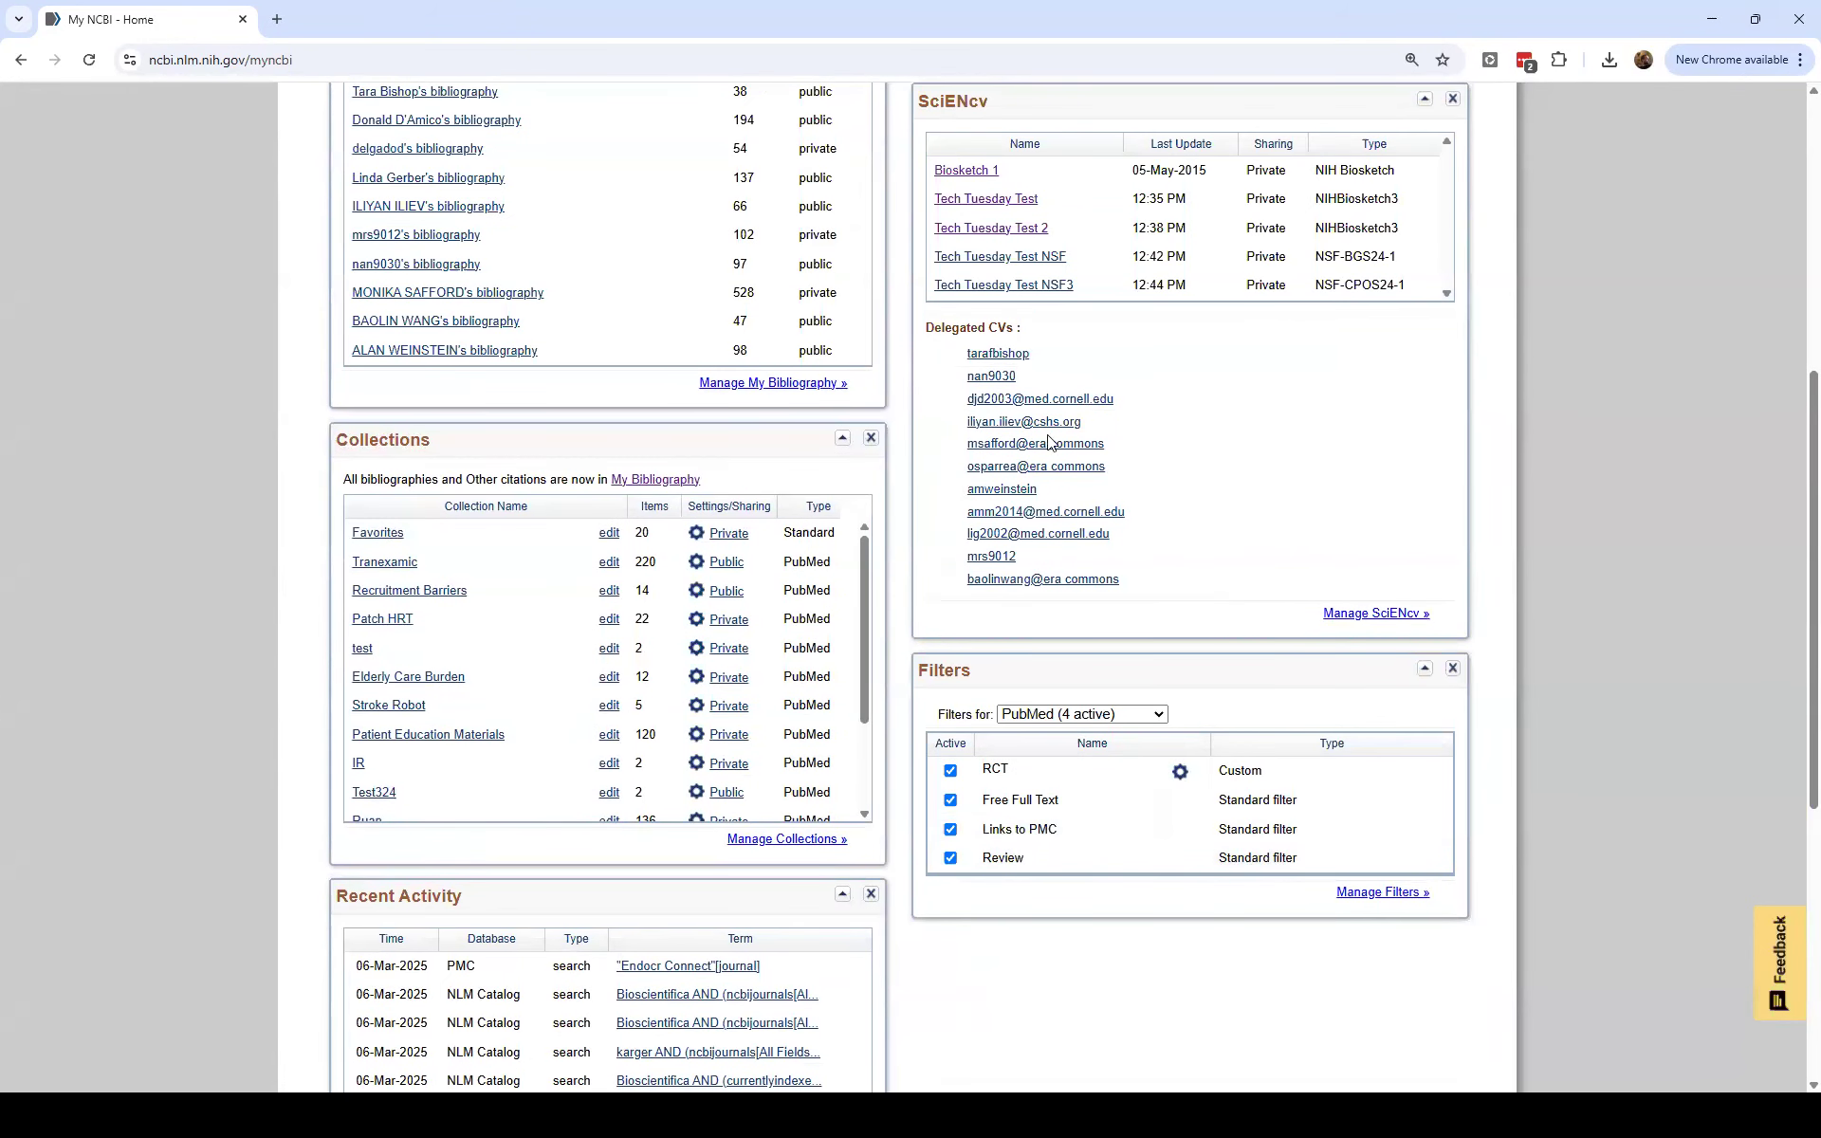
{"action": "left_click", "coordinate": [1042, 445]}
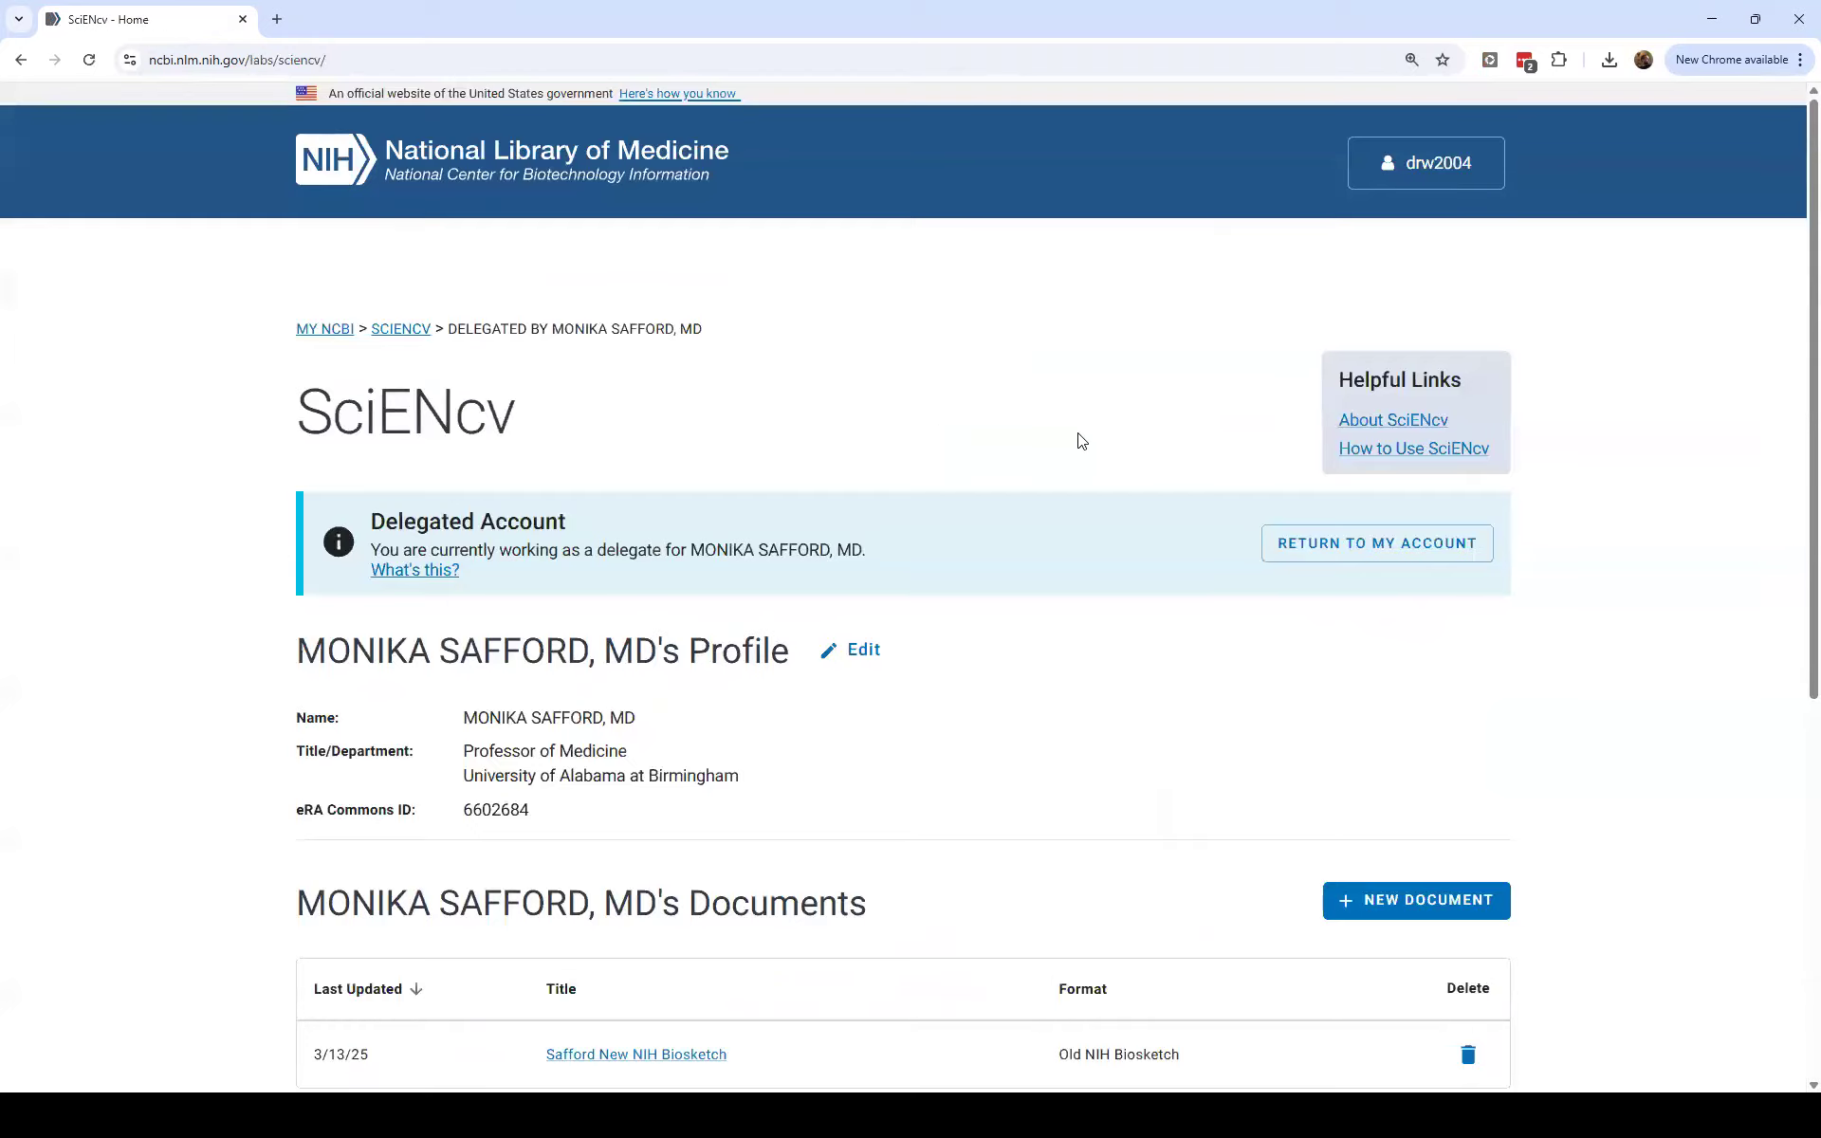
{"action": "scroll", "coordinate": [1072, 441], "scroll_direction": "down", "scroll_amount": 4}
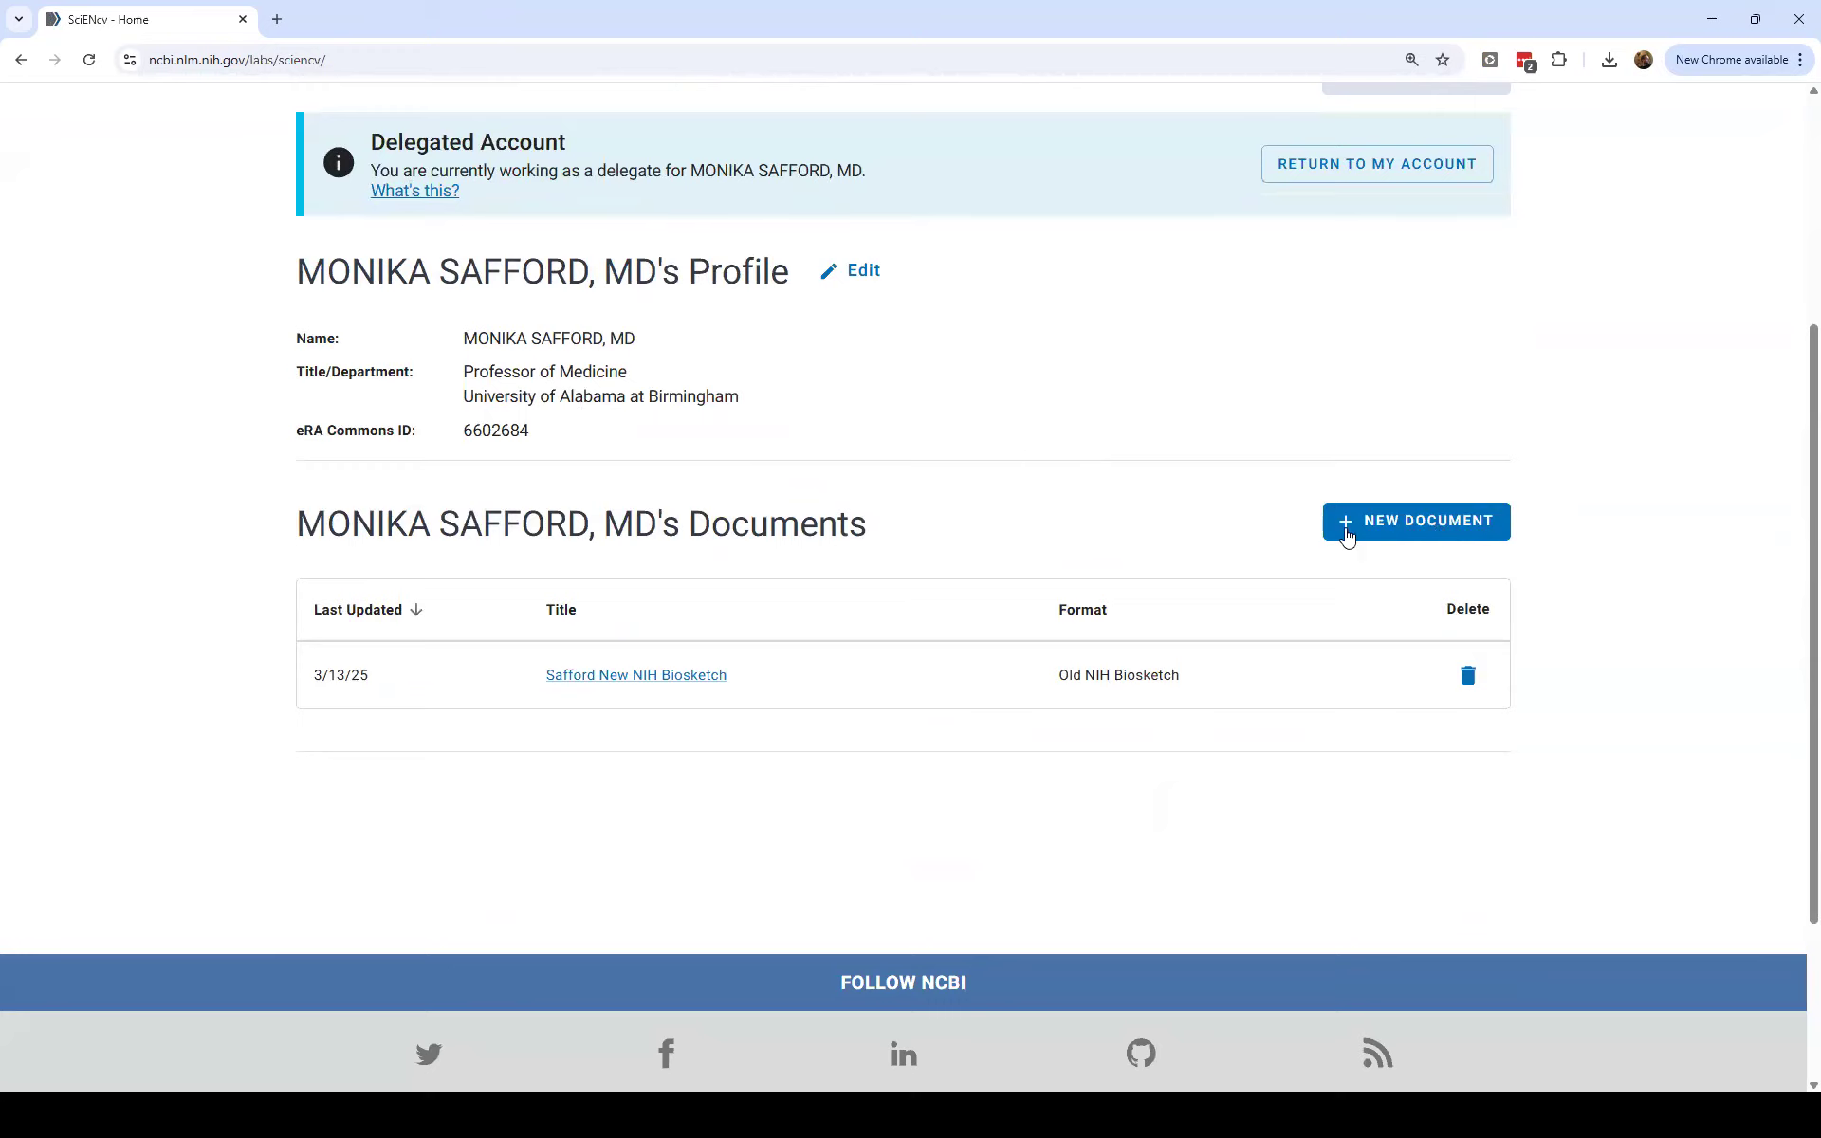
{"action": "scroll", "coordinate": [723, 366], "scroll_direction": "up", "scroll_amount": 3}
{"action": "left_click", "coordinate": [27, 63]}
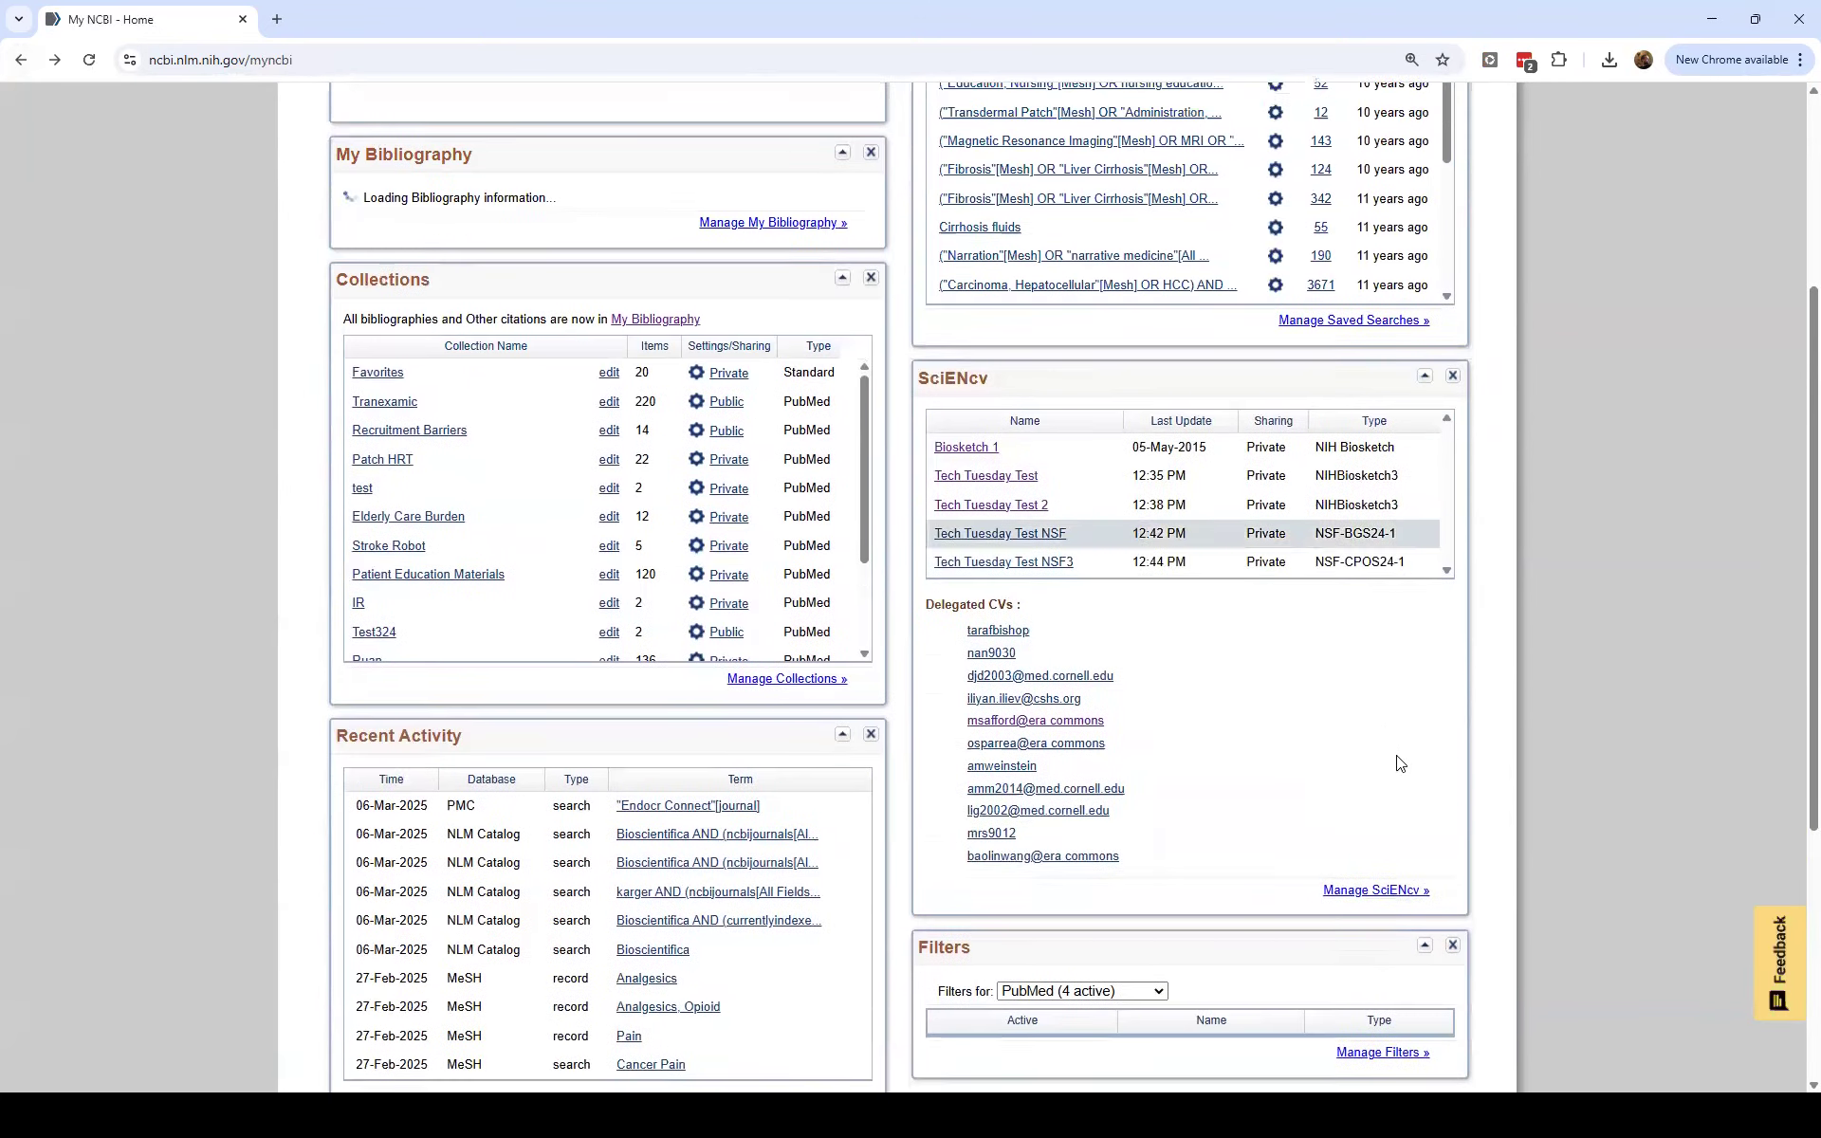
Open the SciENcv home page, review its documents, view the document types offered for a new document and cancel the form.
{"action": "left_click", "coordinate": [1113, 370]}
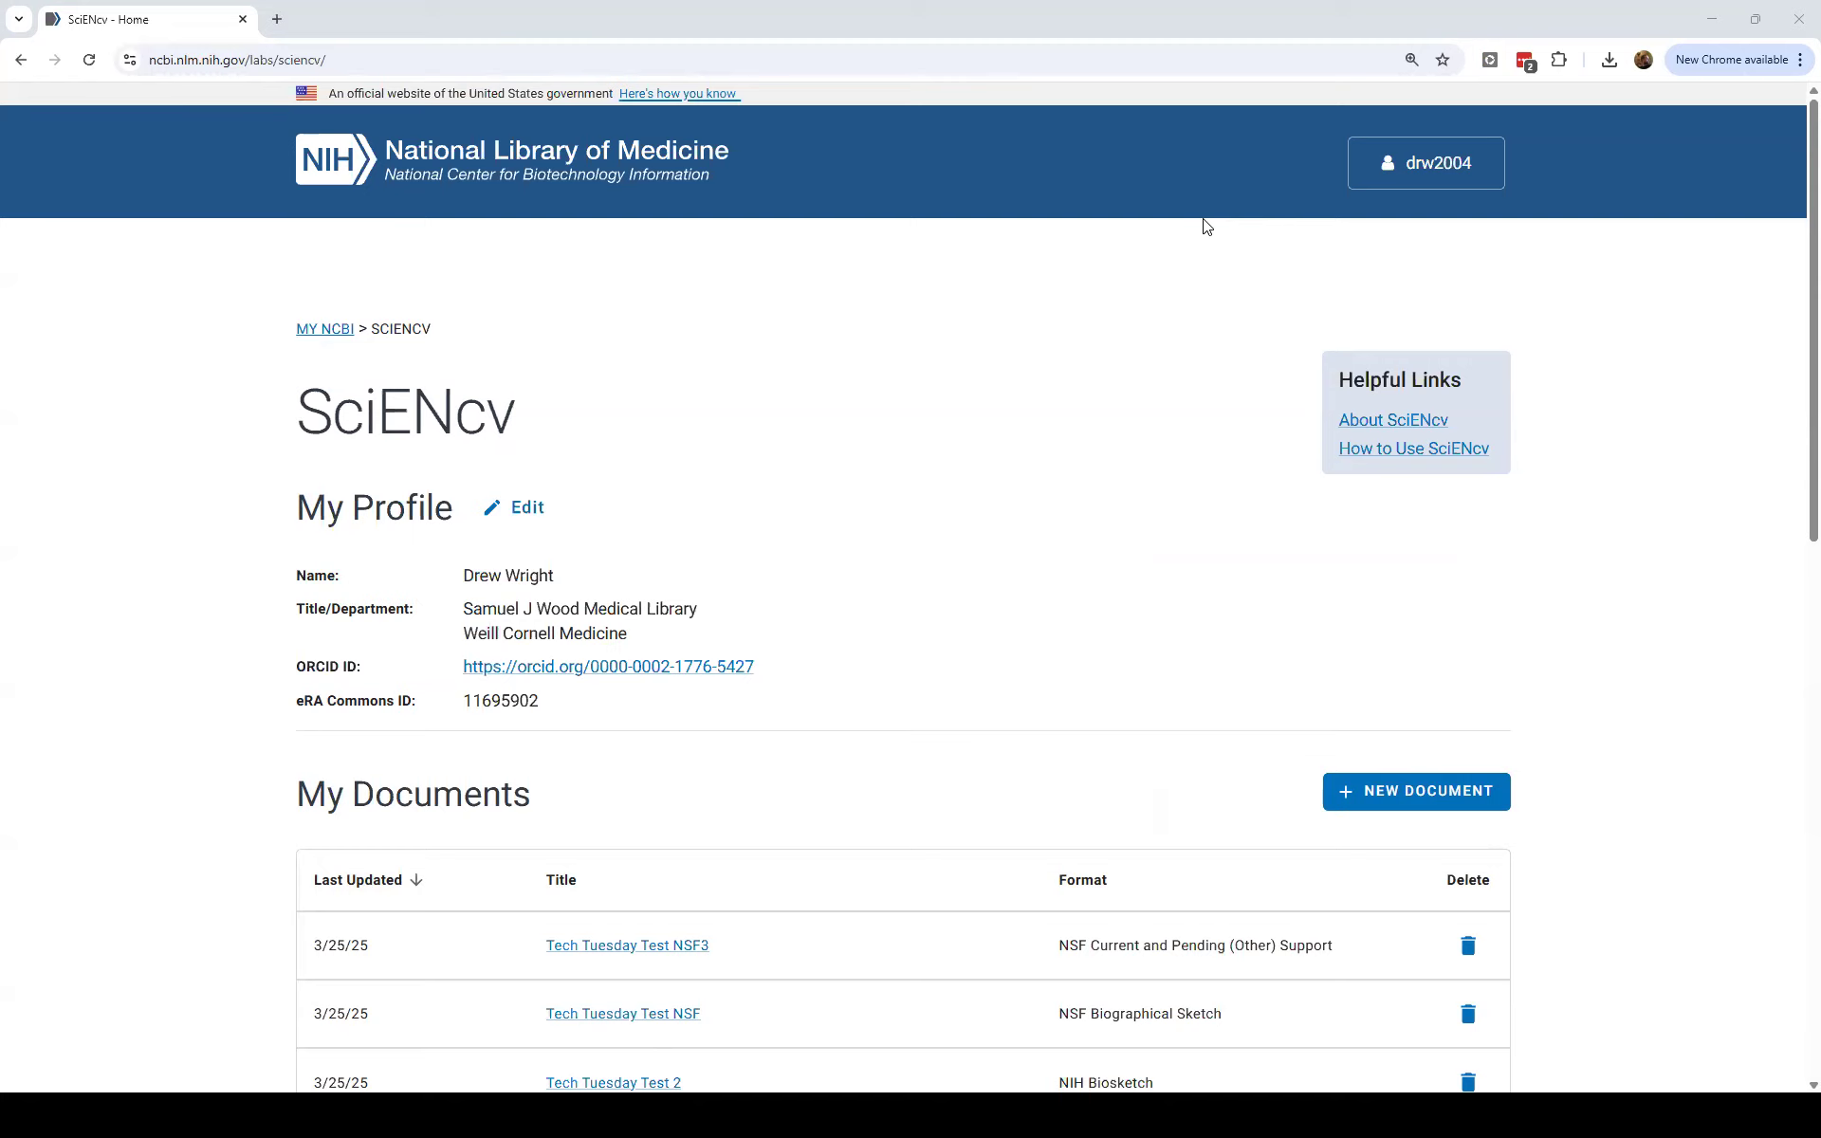
{"action": "scroll", "coordinate": [1057, 497], "scroll_direction": "down", "scroll_amount": 5}
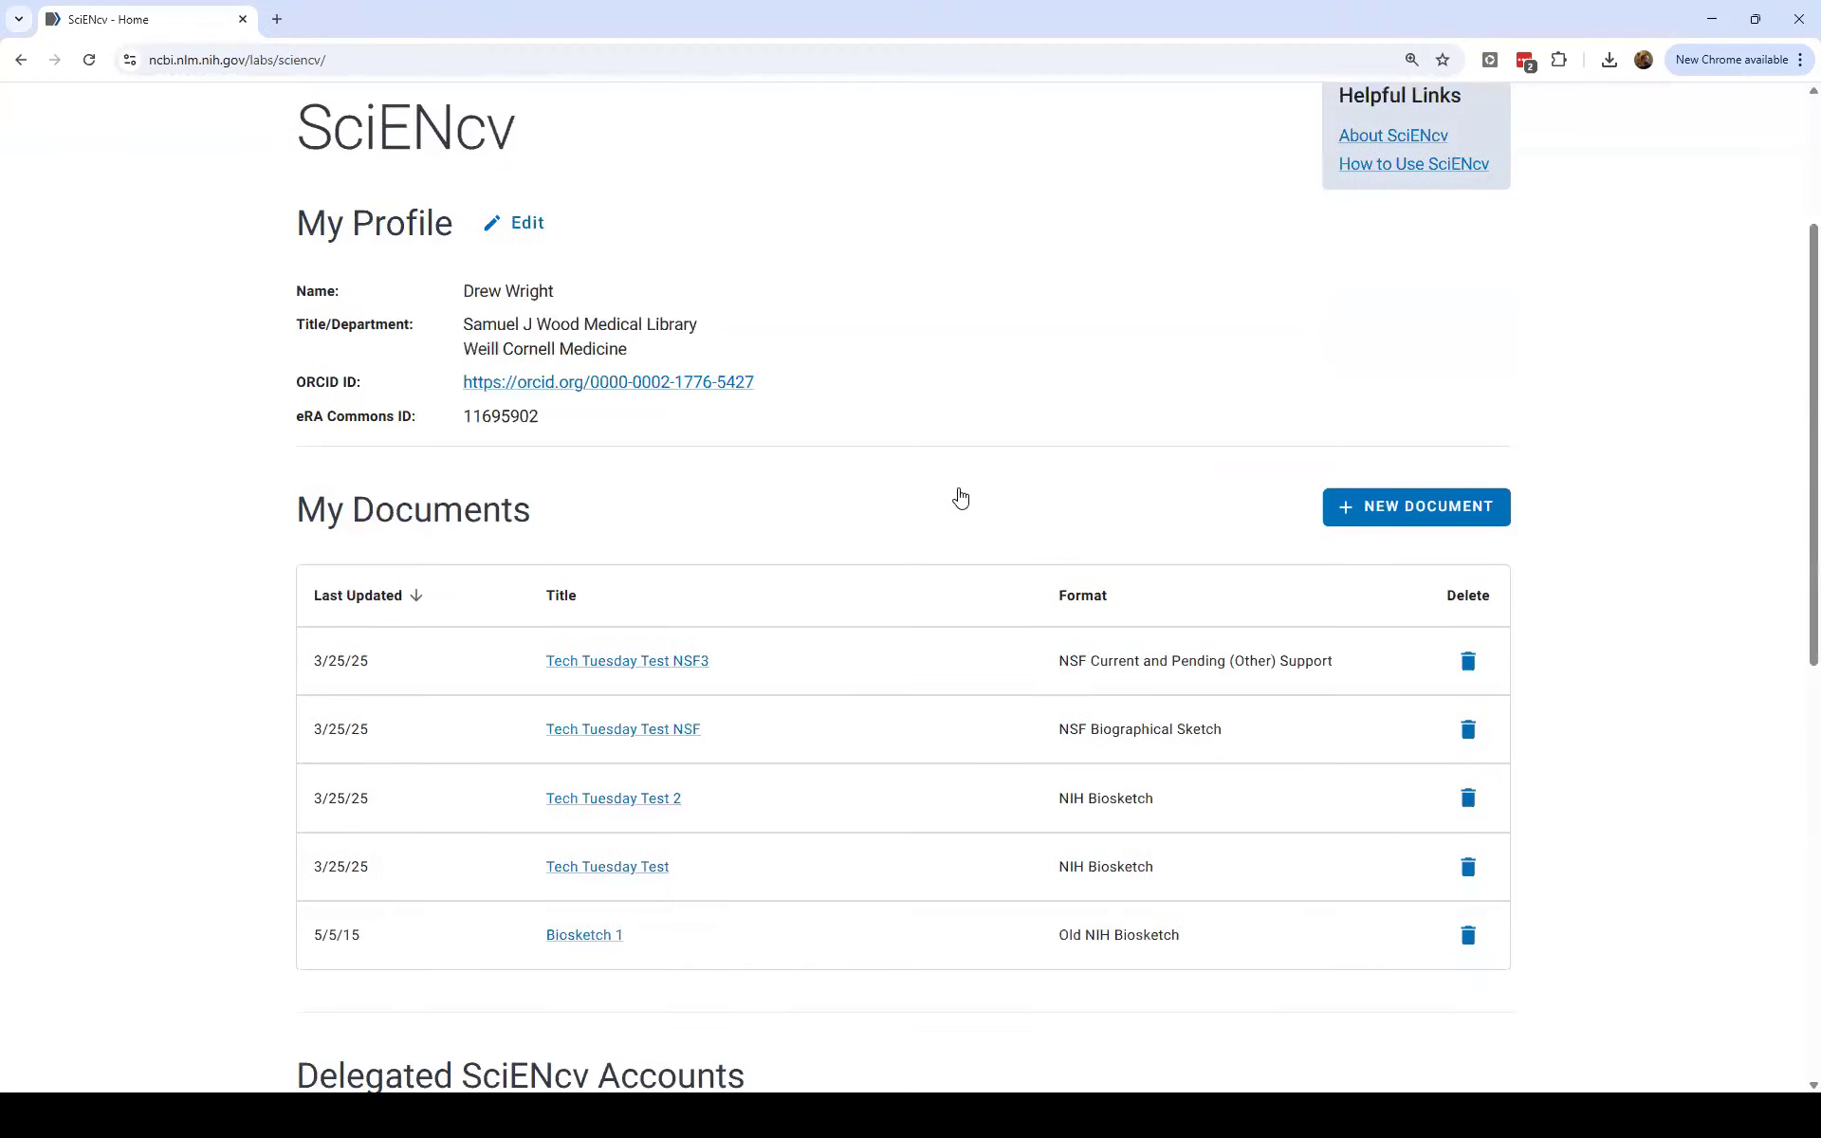
{"action": "scroll", "coordinate": [832, 507], "scroll_direction": "up", "scroll_amount": 5}
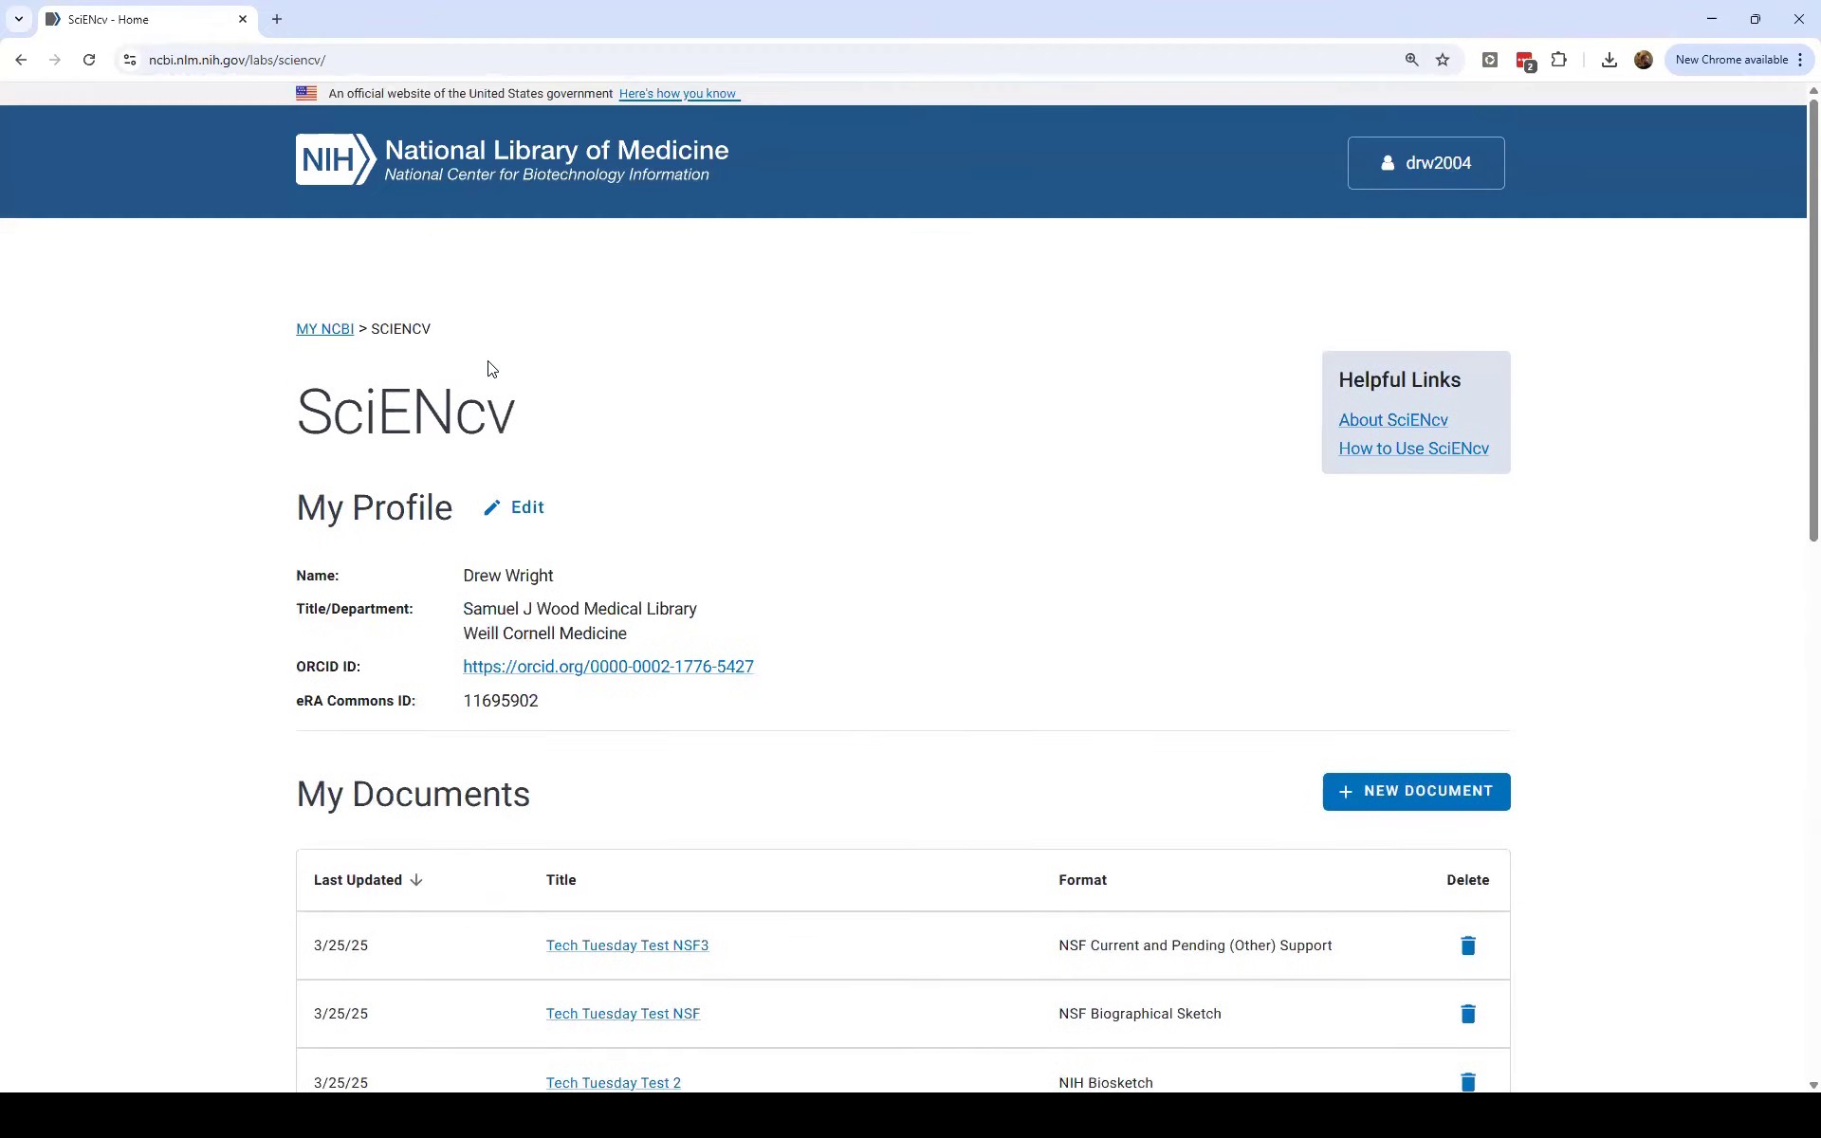
{"action": "scroll", "coordinate": [920, 500], "scroll_direction": "down", "scroll_amount": 2}
{"action": "scroll", "coordinate": [920, 500], "scroll_direction": "up", "scroll_amount": 2}
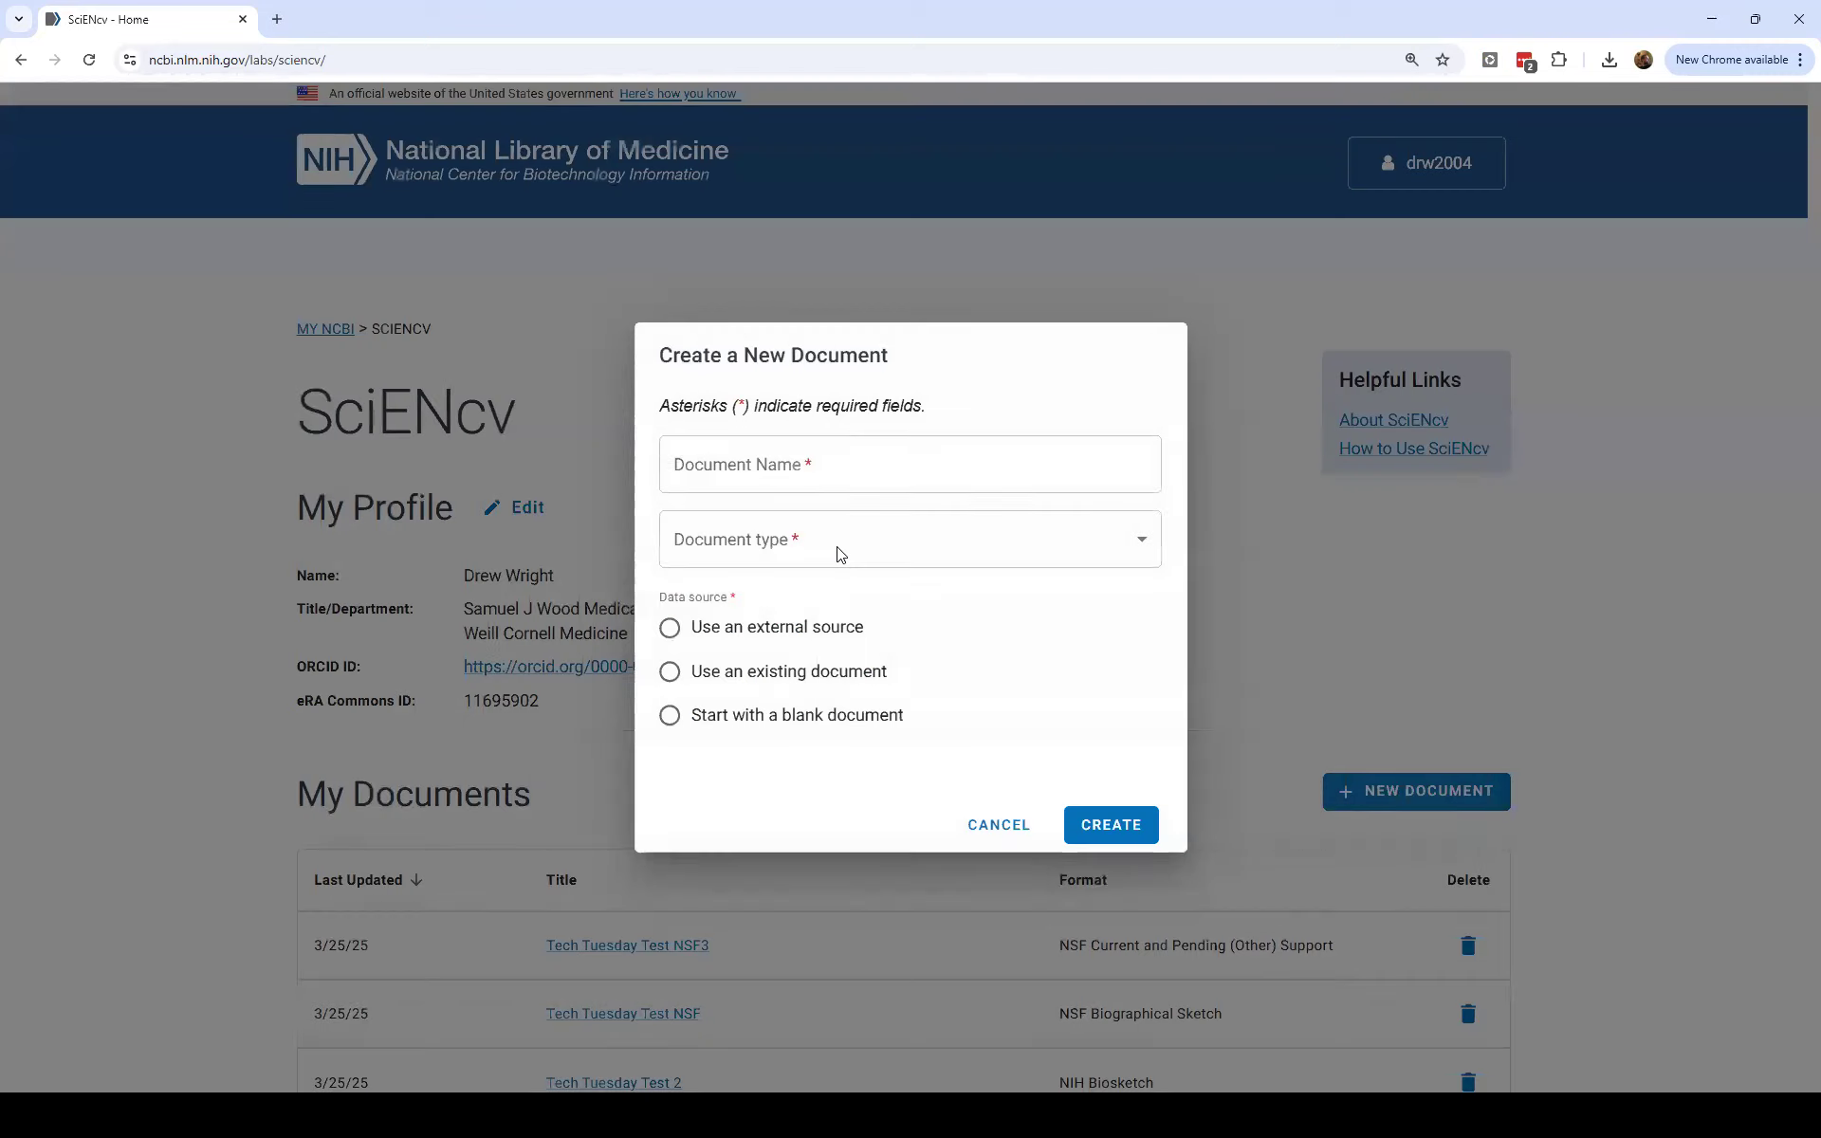
{"action": "left_click", "coordinate": [838, 550]}
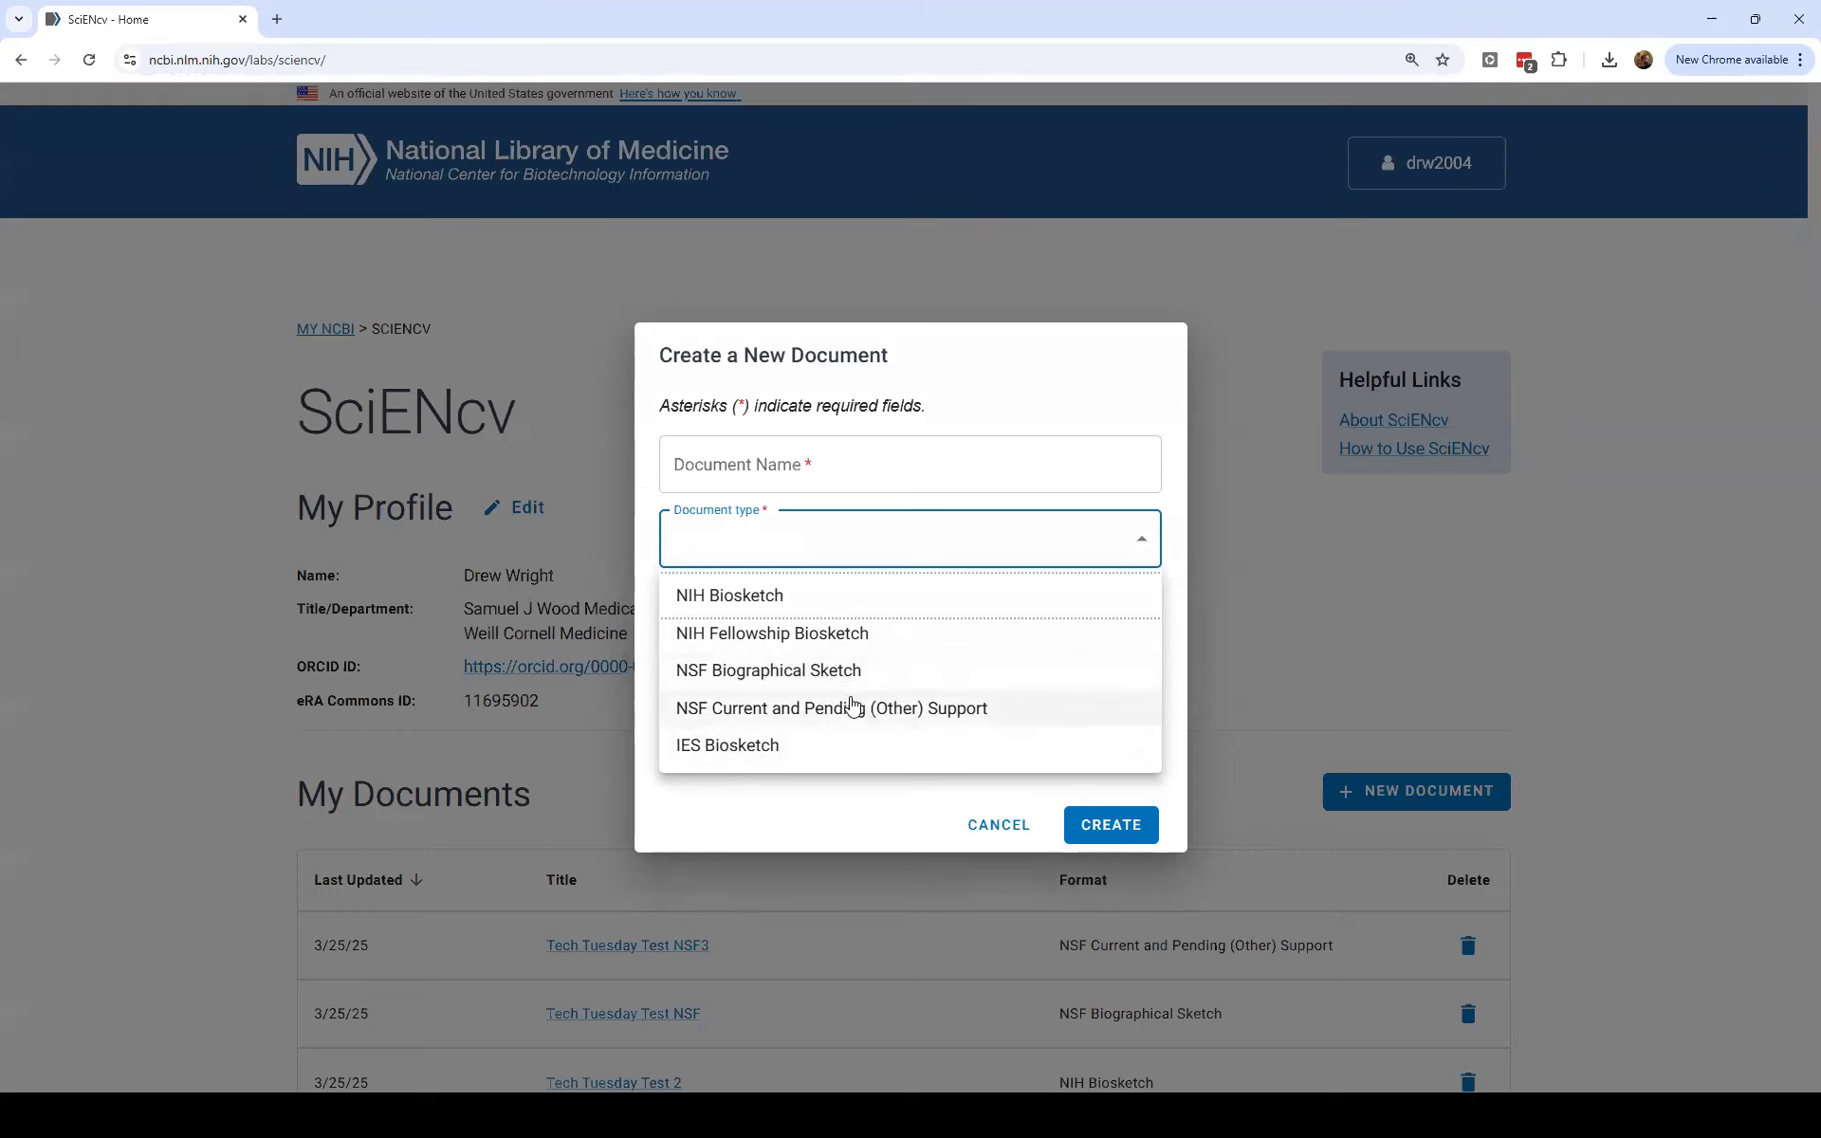
{"action": "left_click", "coordinate": [805, 596]}
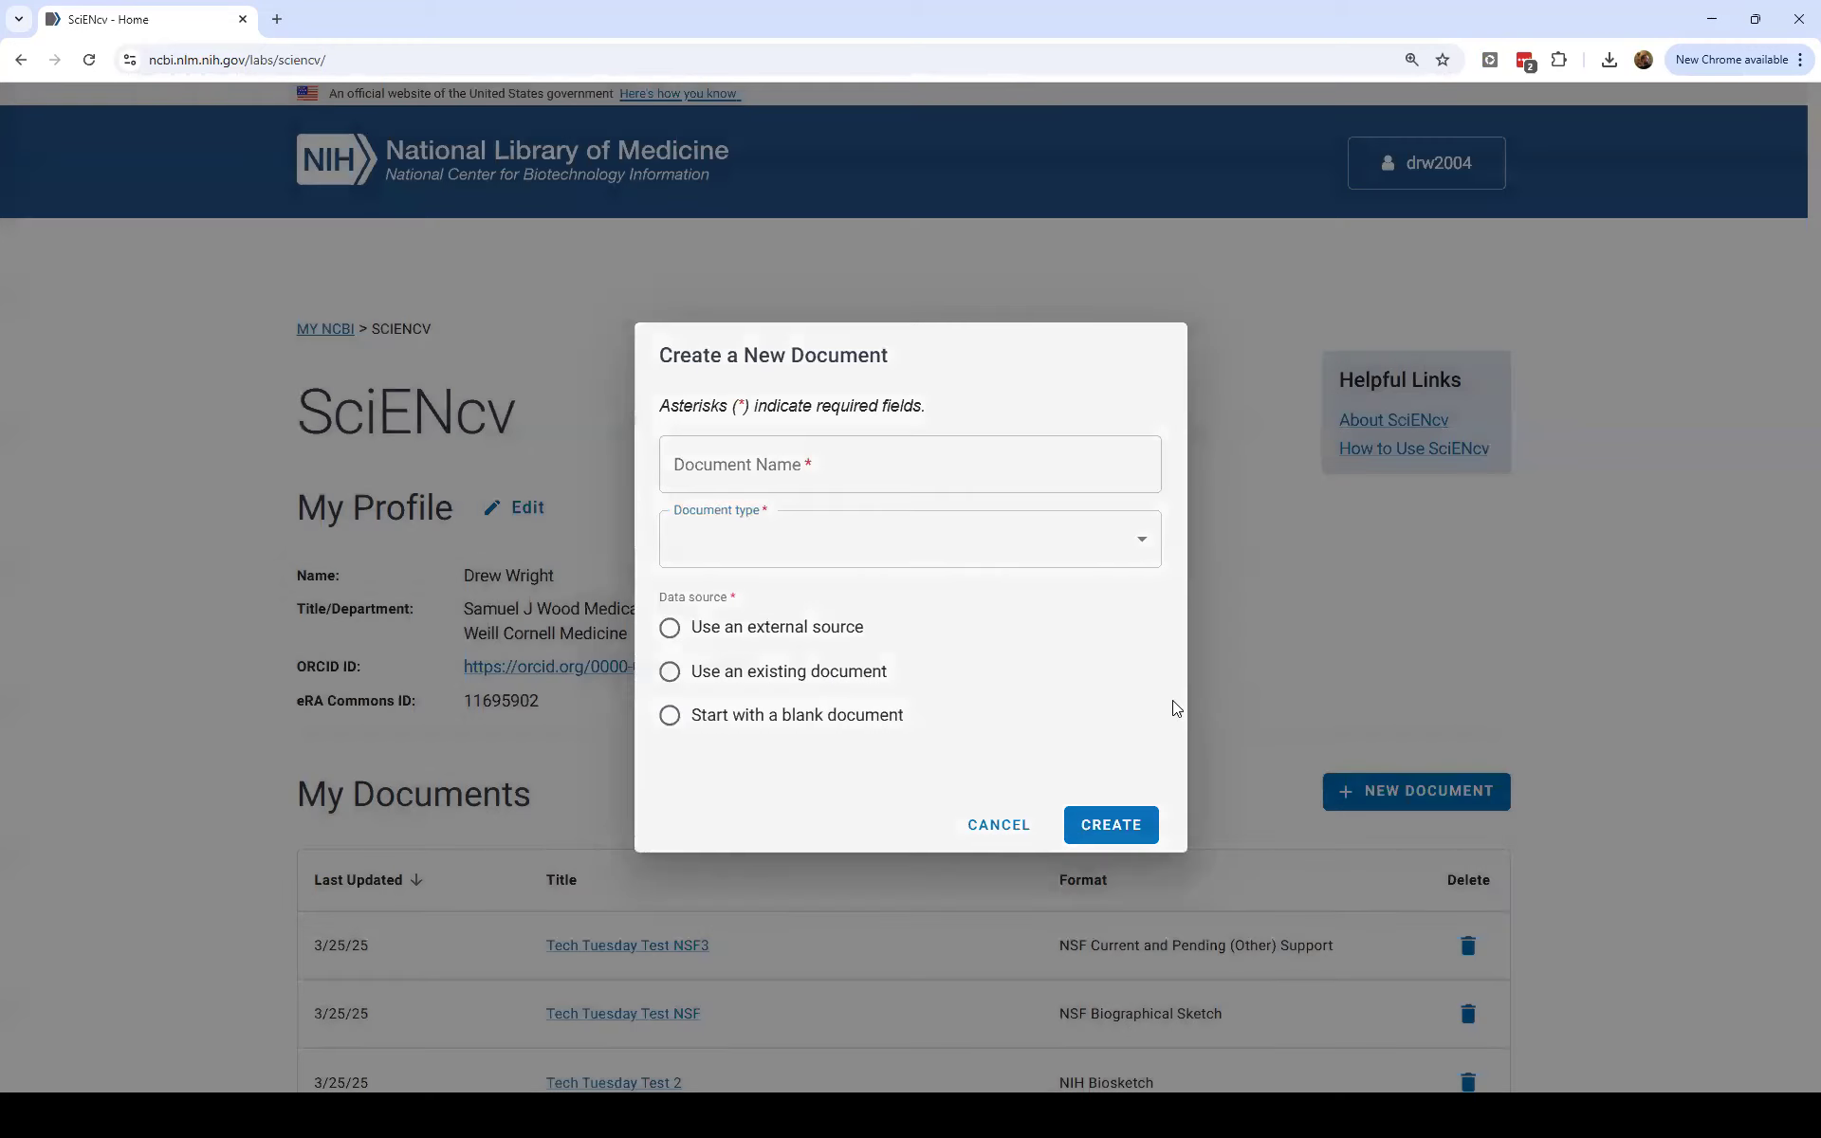
{"action": "left_click", "coordinate": [999, 824]}
Open the "Tech Tuesday Test" NIH Biosketch, review its sections down to Contribution to Science, and return to its beginning.
{"action": "scroll", "coordinate": [661, 759], "scroll_direction": "down", "scroll_amount": 4}
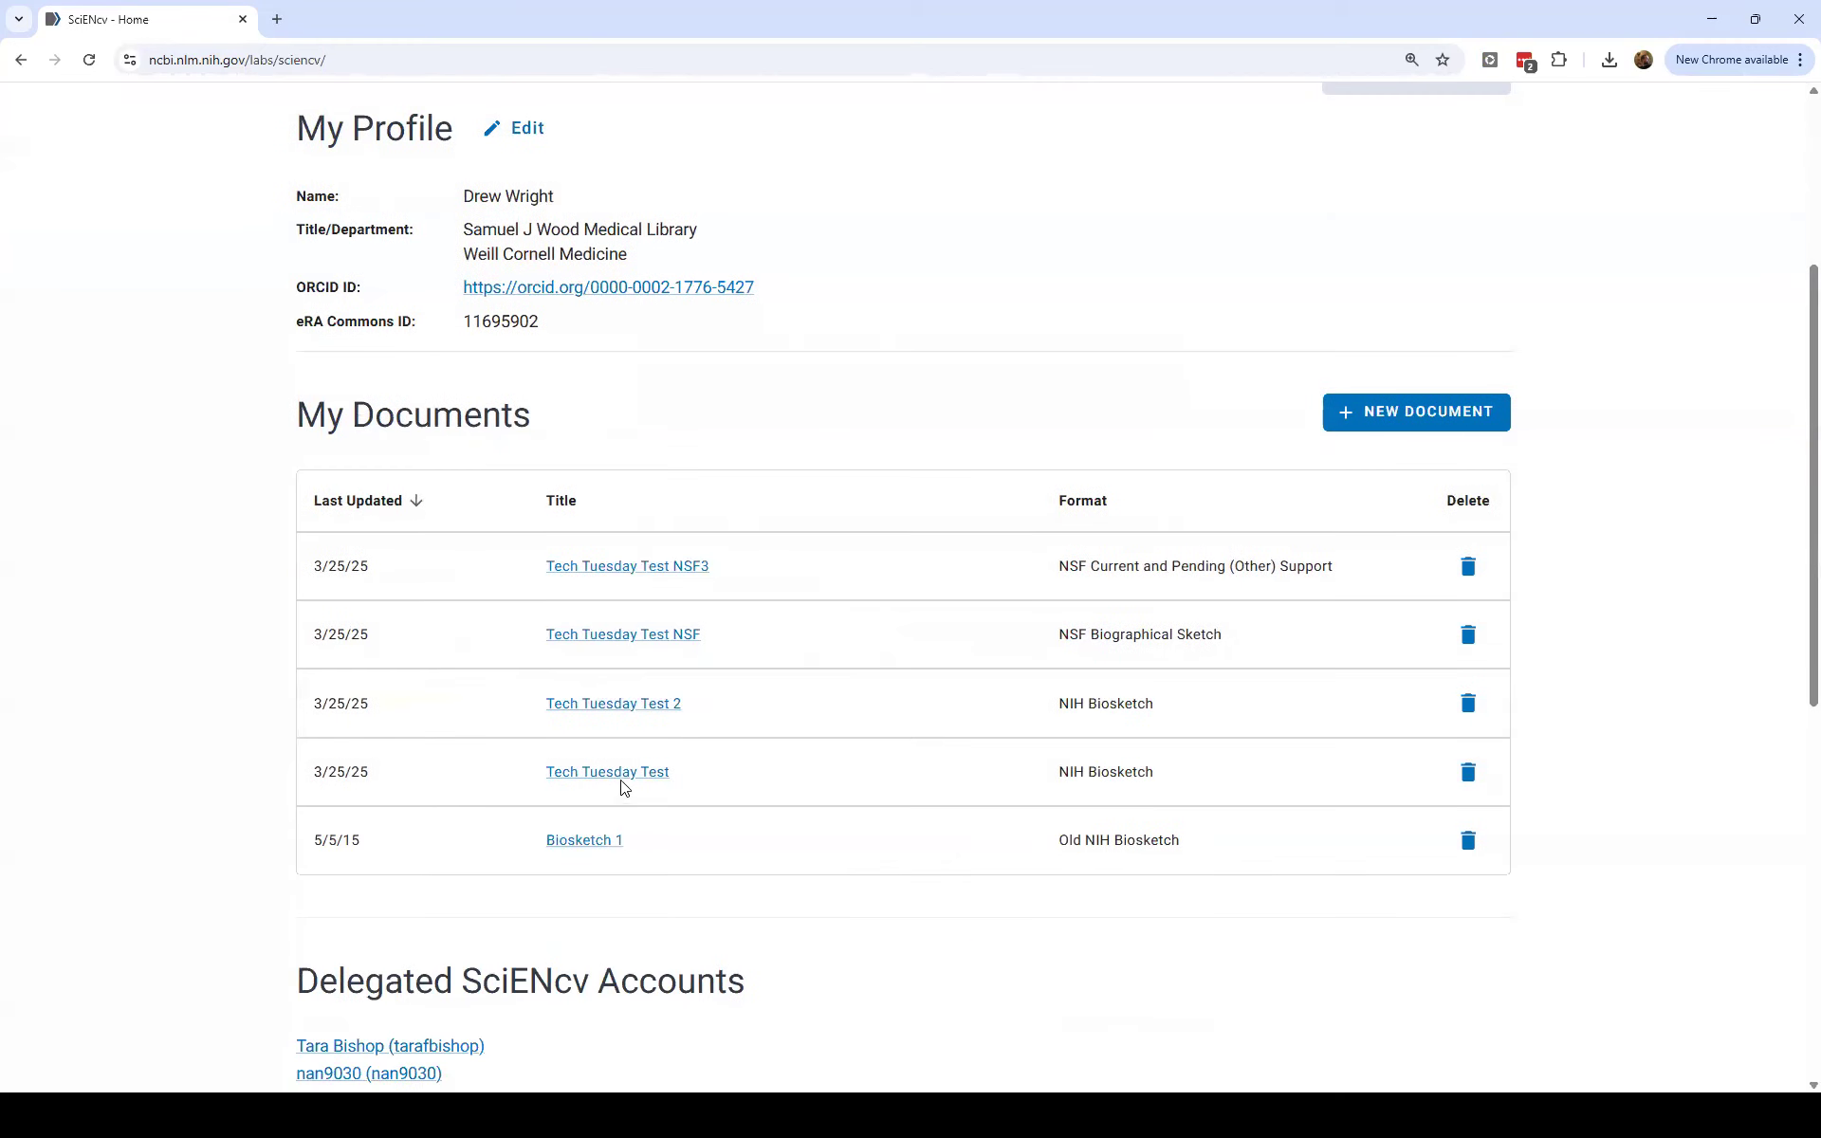
{"action": "left_click", "coordinate": [619, 775]}
{"action": "scroll", "coordinate": [243, 531], "scroll_direction": "down", "scroll_amount": 9}
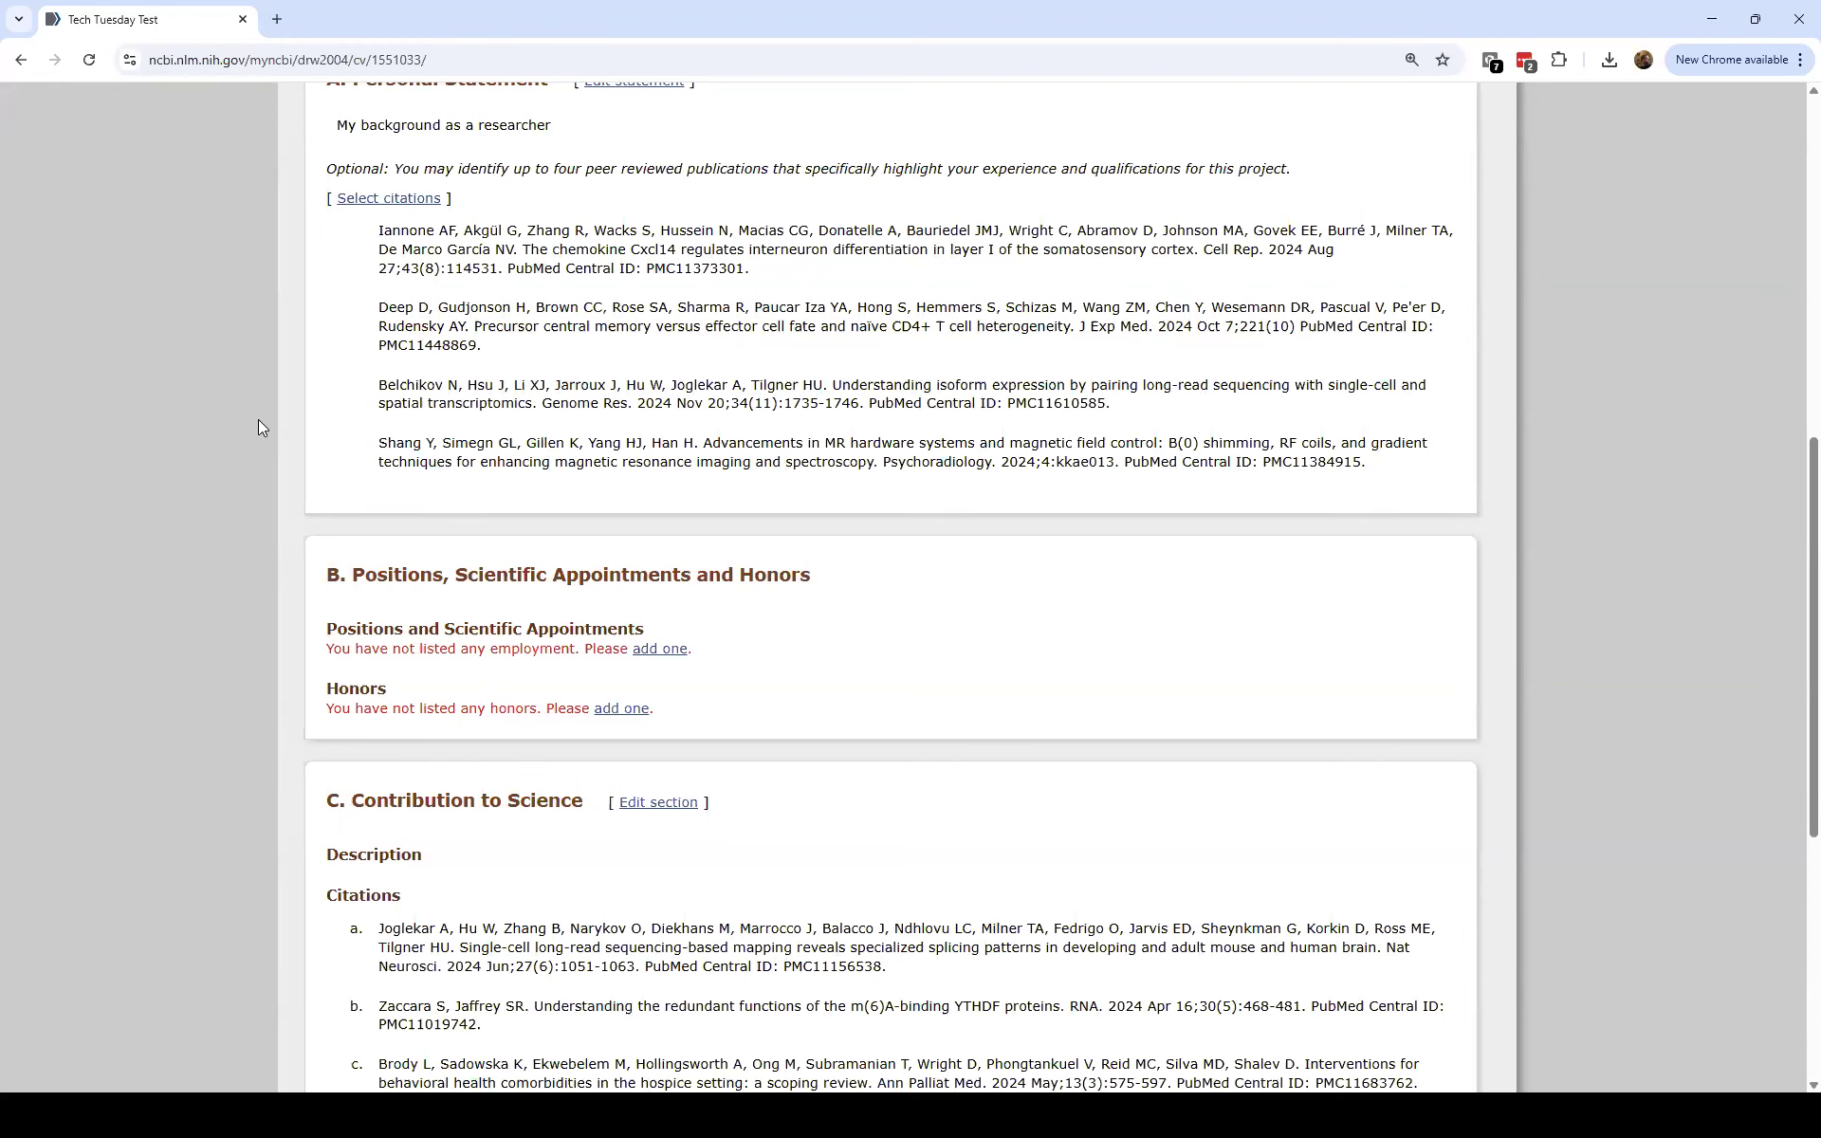
{"action": "scroll", "coordinate": [221, 440], "scroll_direction": "up", "scroll_amount": 6}
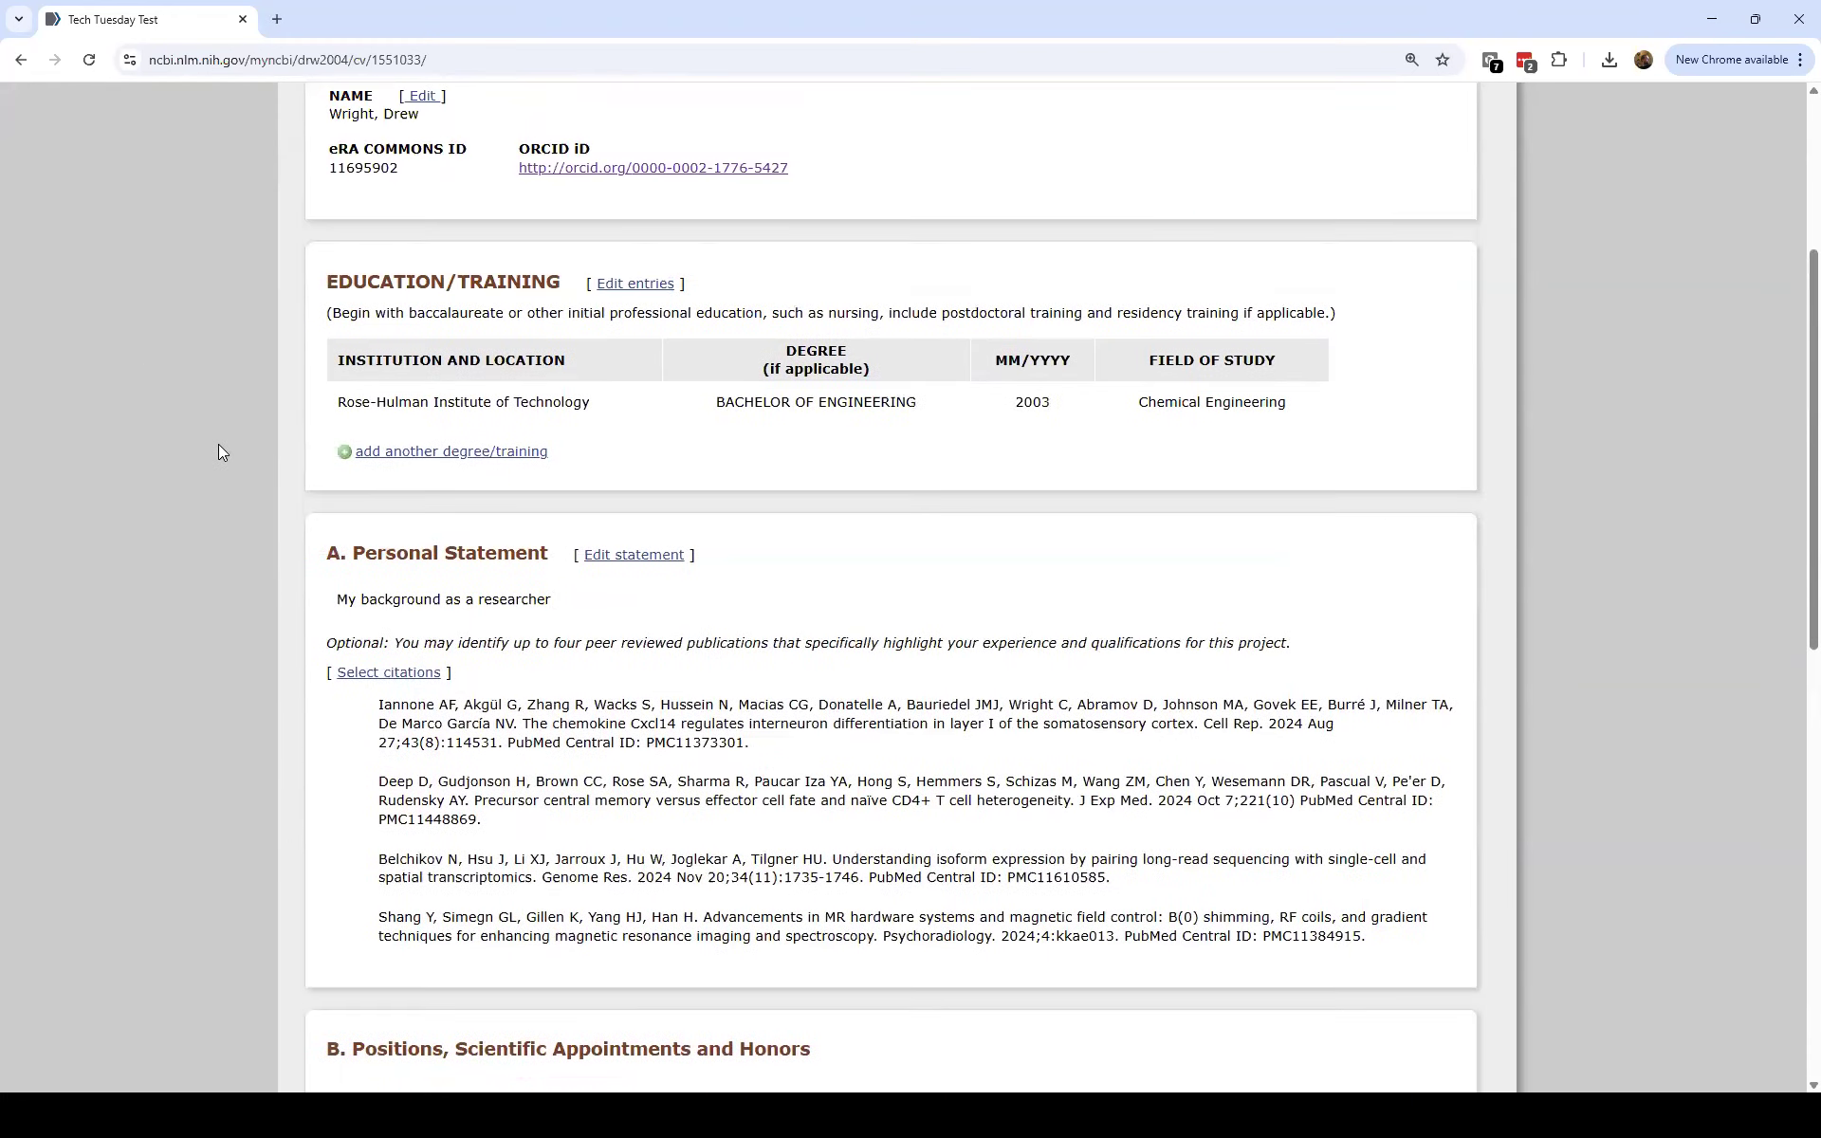
{"action": "scroll", "coordinate": [949, 456], "scroll_direction": "up", "scroll_amount": 3}
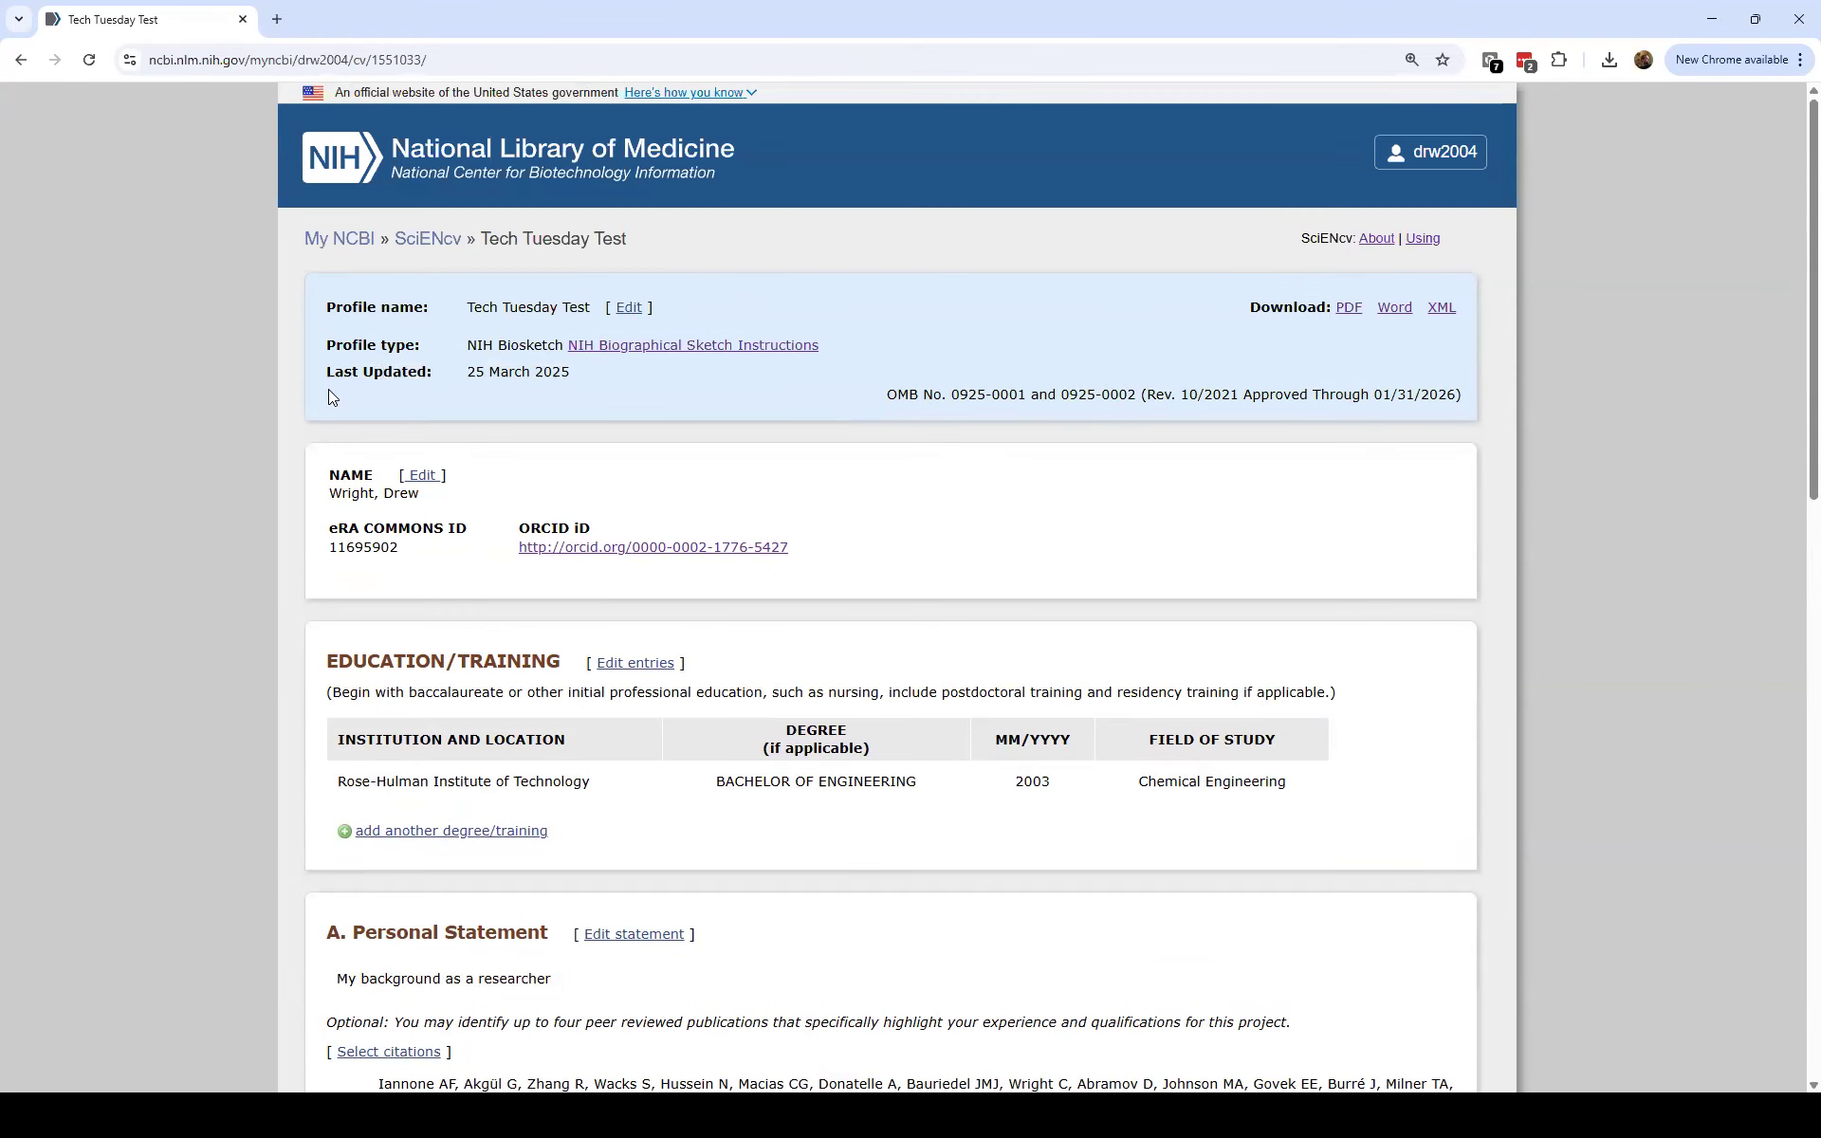
{"action": "scroll", "coordinate": [302, 399], "scroll_direction": "down", "scroll_amount": 4}
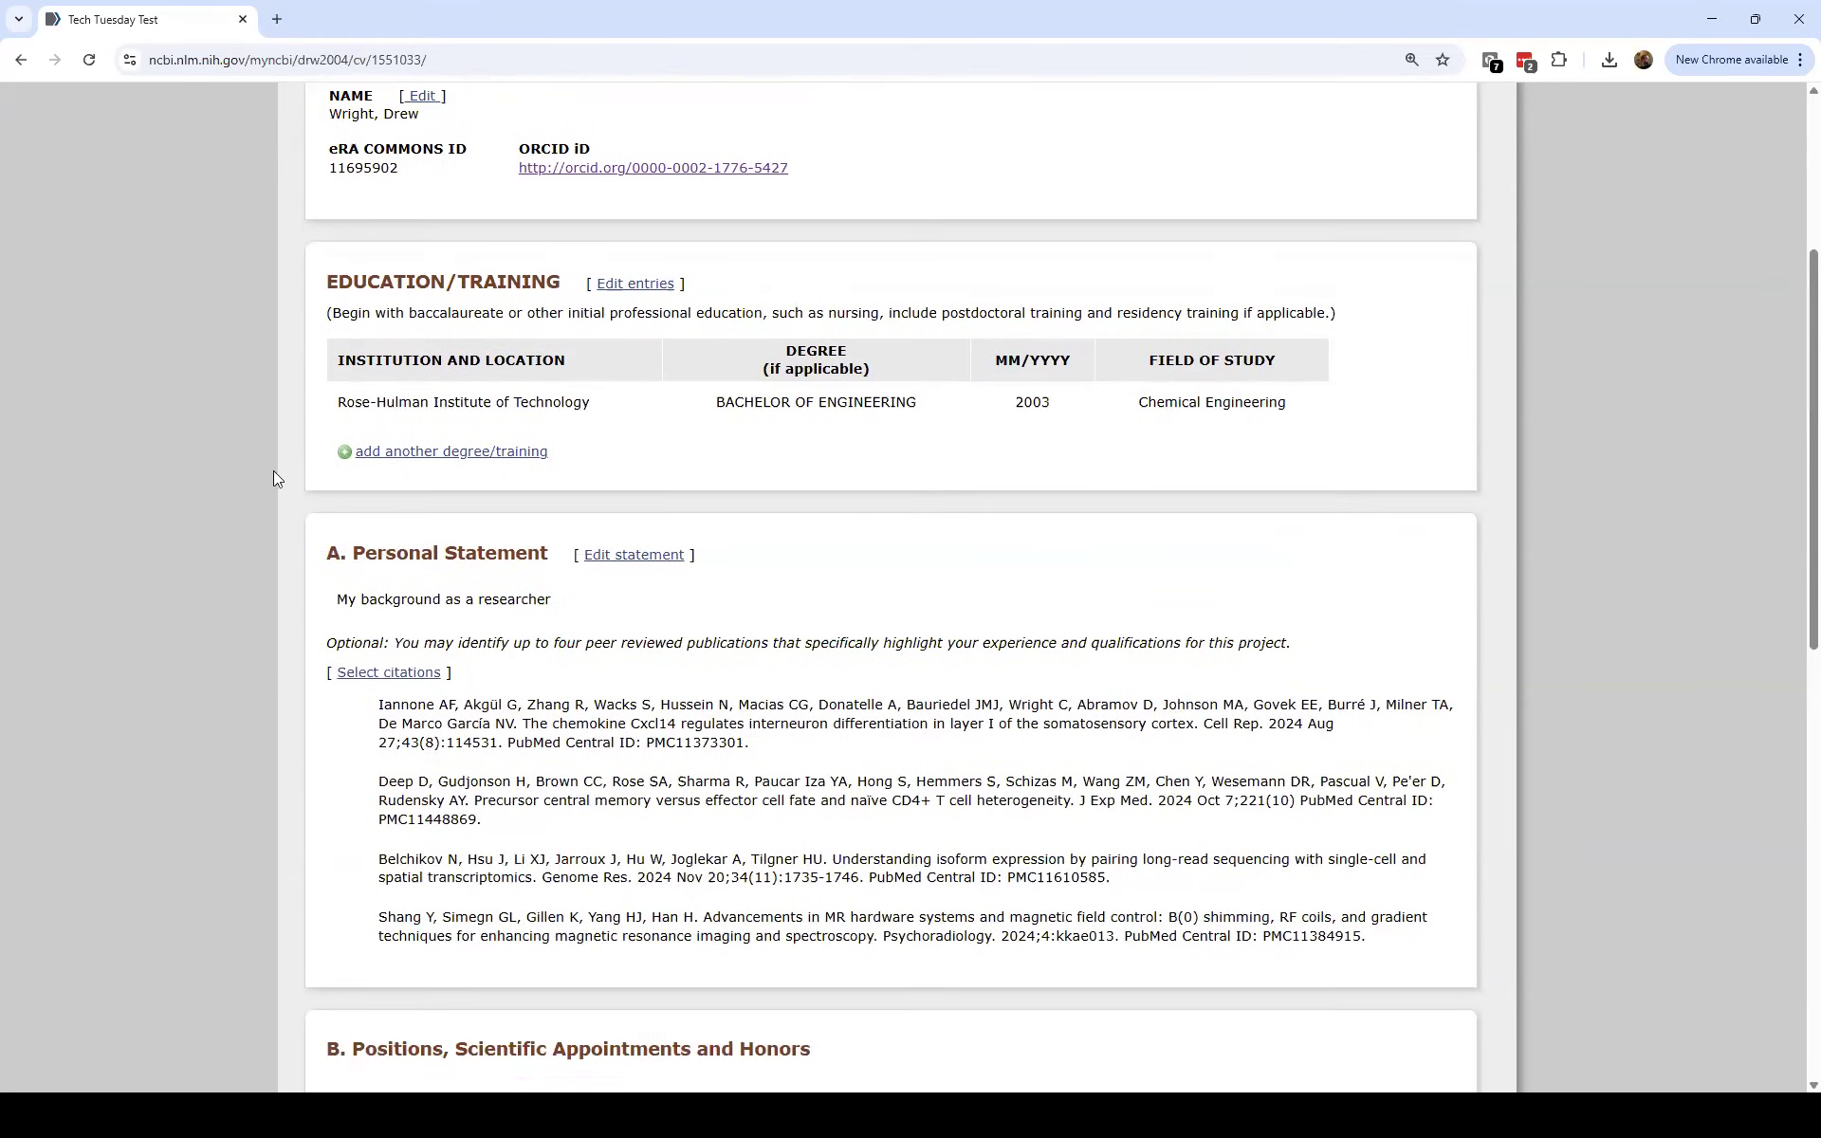
{"action": "scroll", "coordinate": [272, 474], "scroll_direction": "down", "scroll_amount": 5}
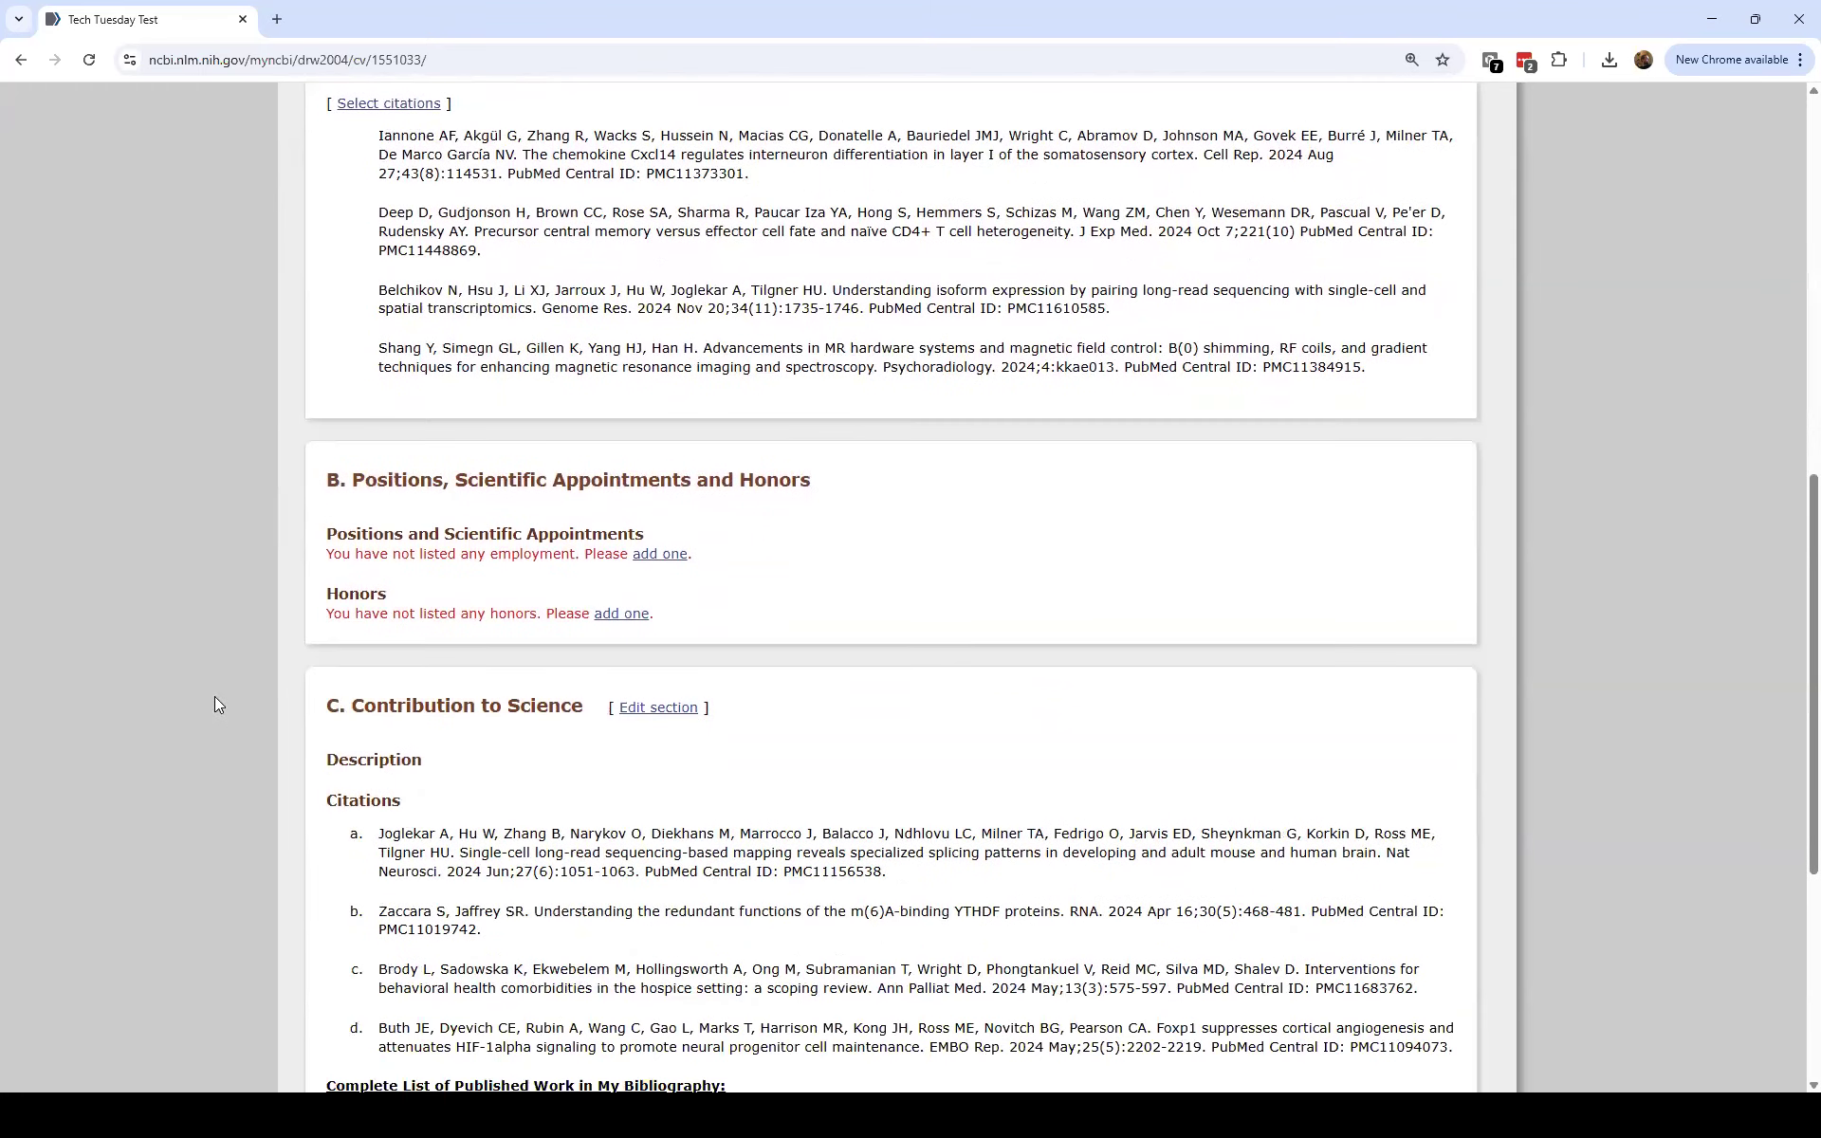
{"action": "scroll", "coordinate": [215, 699], "scroll_direction": "up", "scroll_amount": 5}
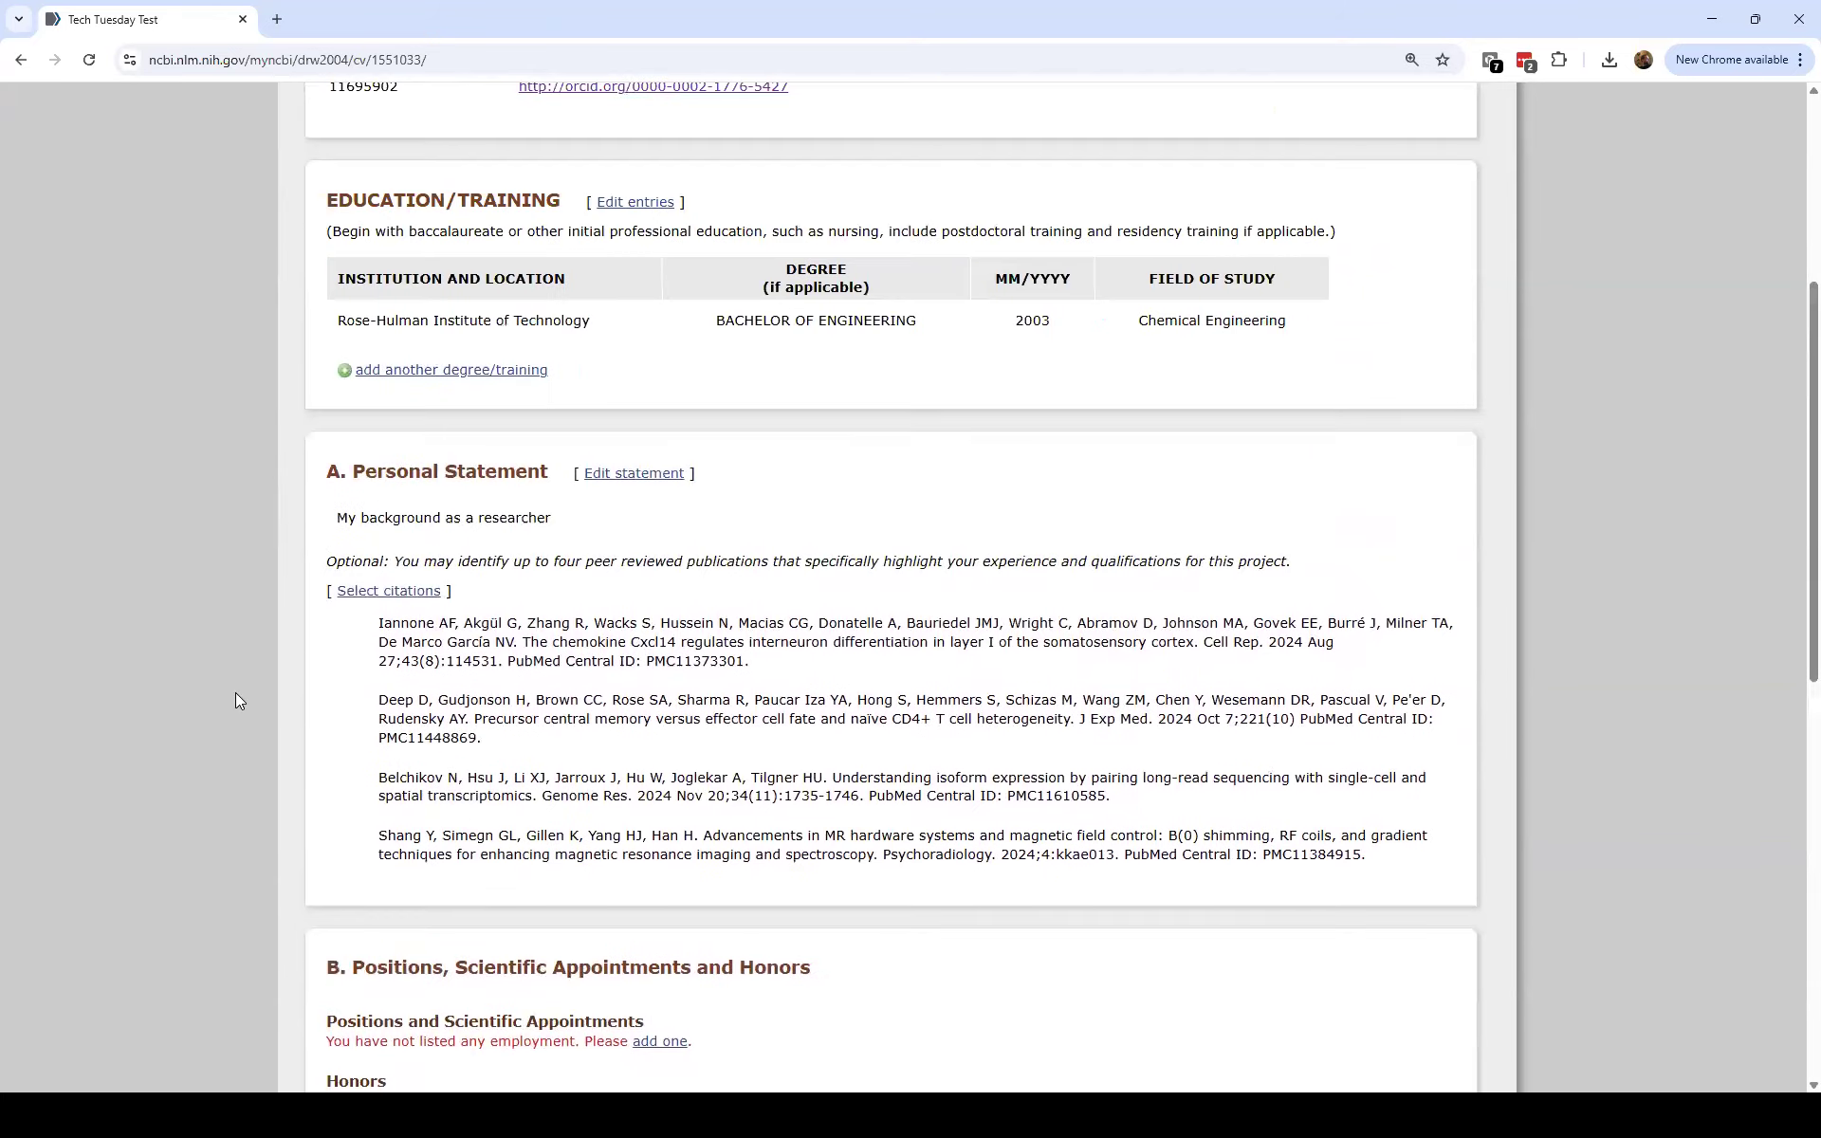
{"action": "scroll", "coordinate": [337, 398], "scroll_direction": "up", "scroll_amount": 4}
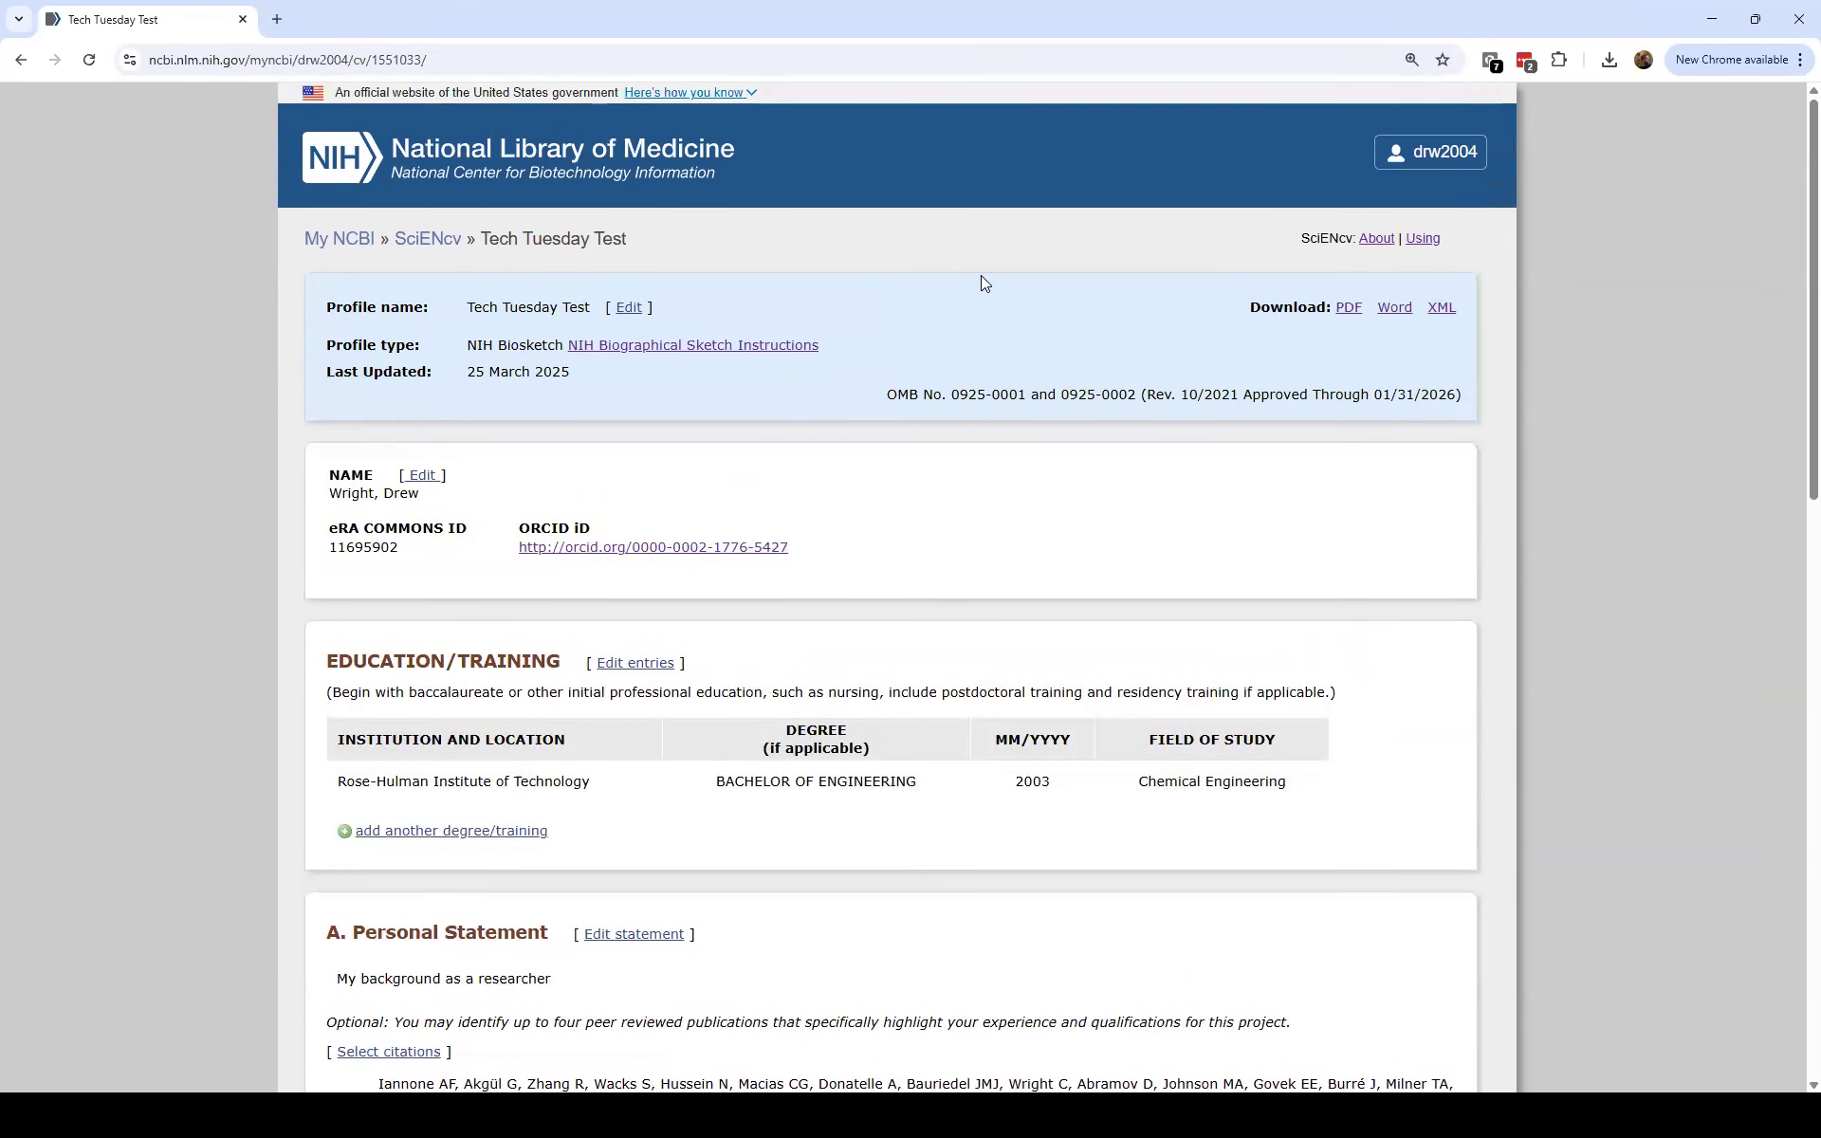
Return to the SciENcv home page, review the document types listed in the Create a New Document form and cancel it.
{"action": "left_click", "coordinate": [23, 60]}
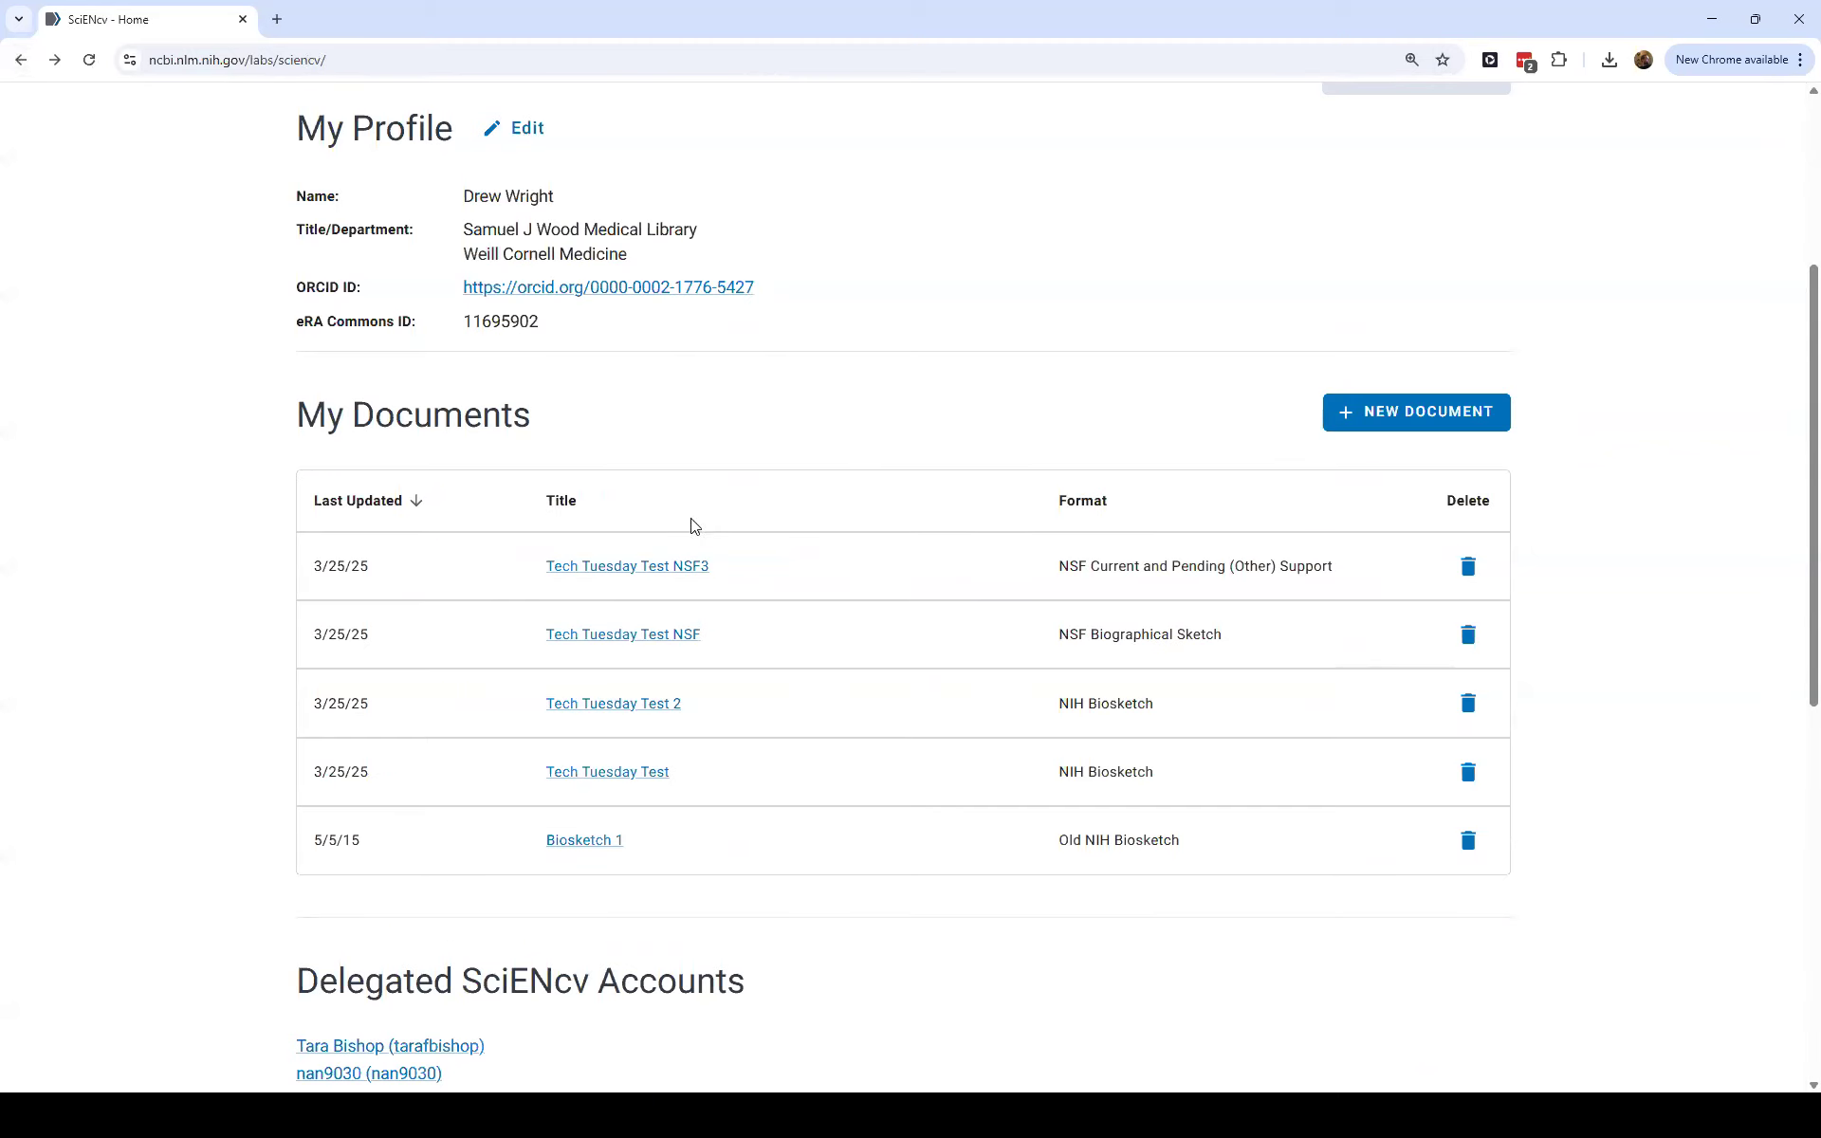
{"action": "left_click", "coordinate": [1409, 415]}
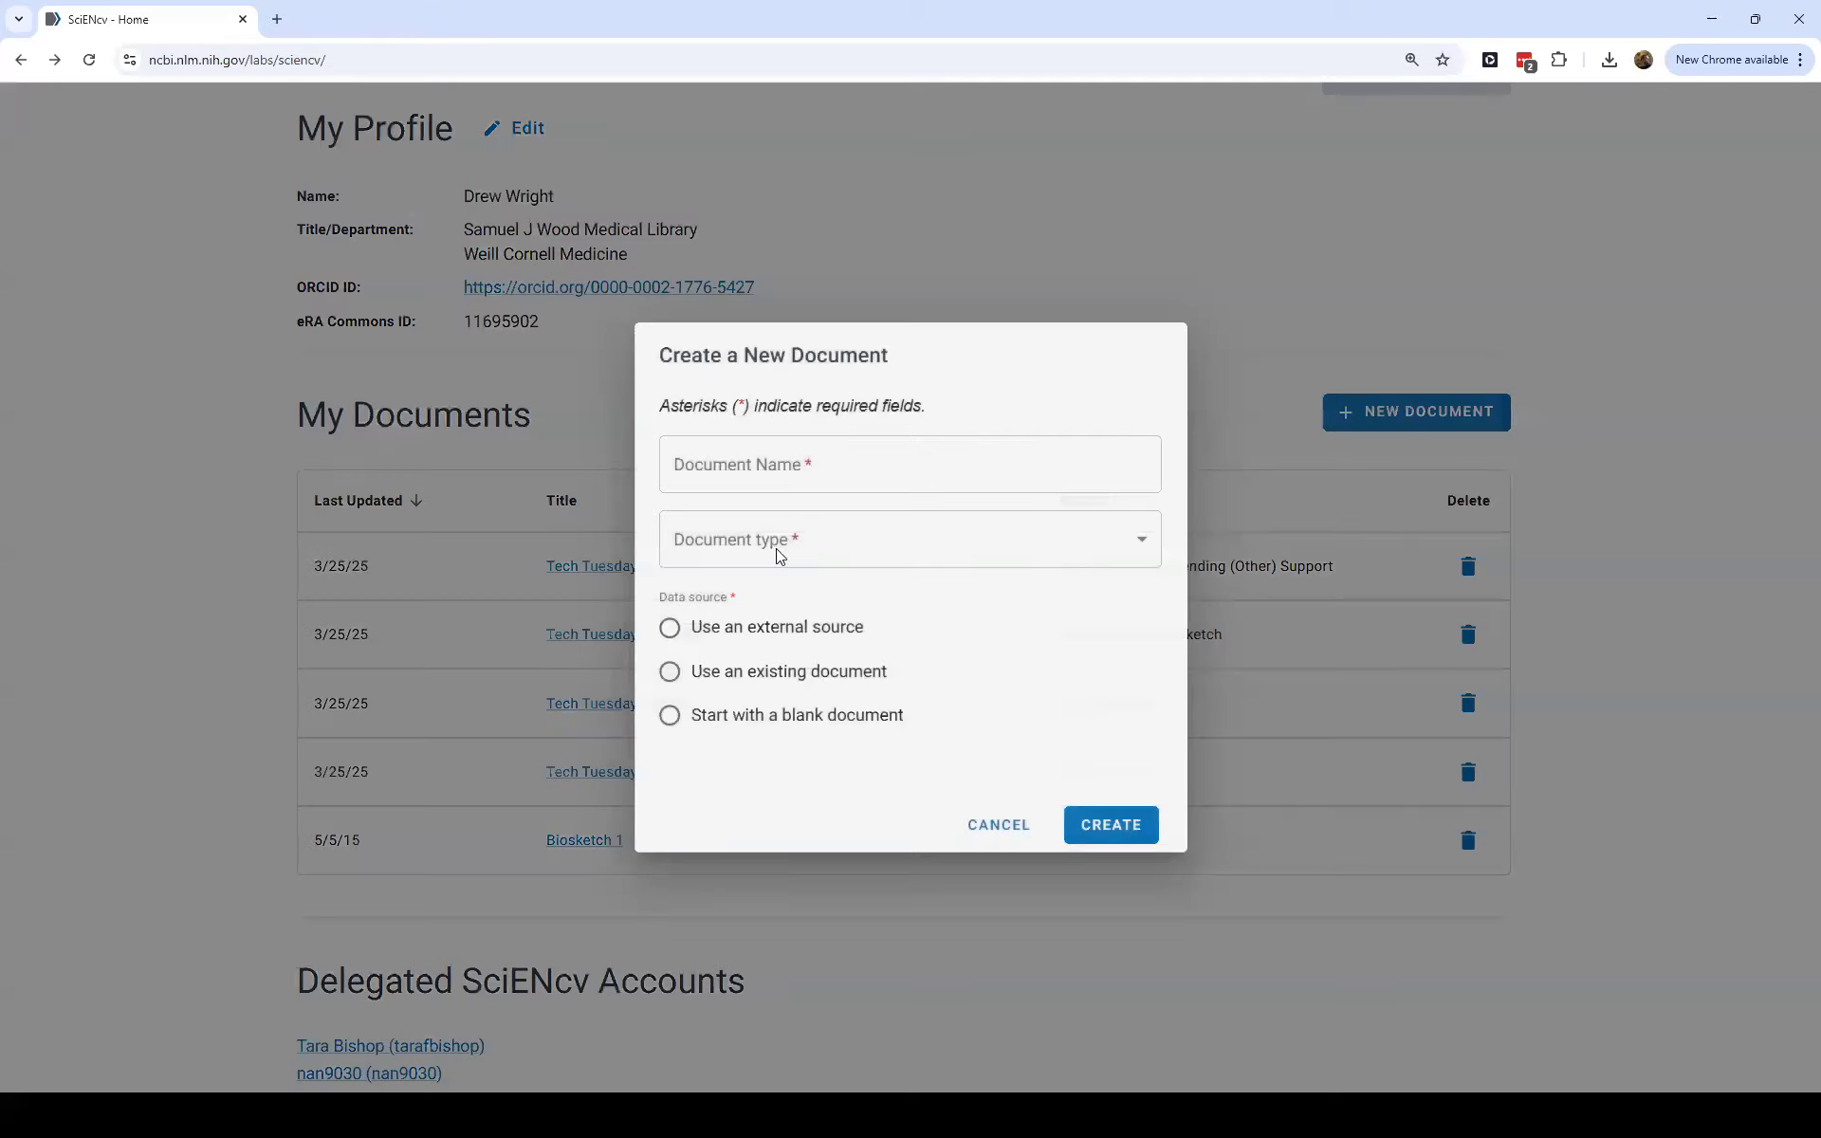
{"action": "left_click", "coordinate": [776, 549]}
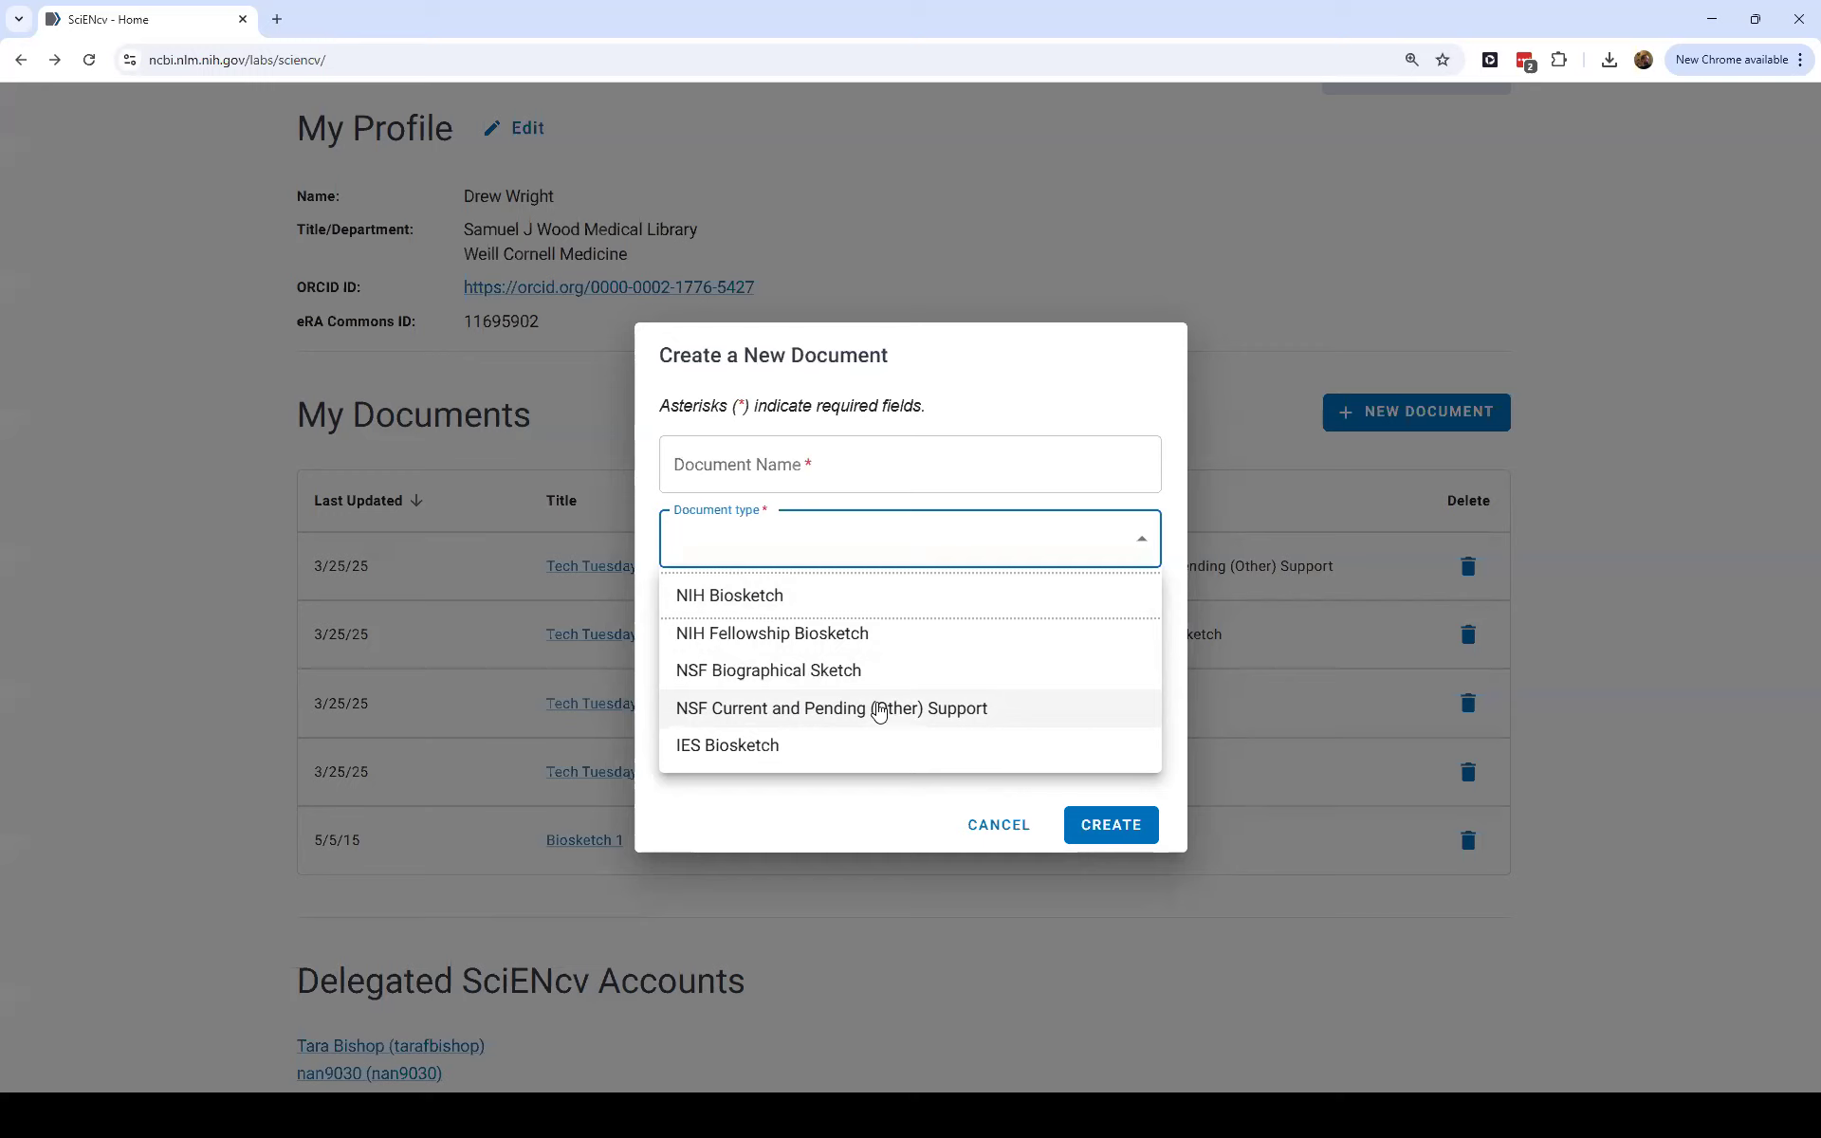
{"action": "left_click", "coordinate": [879, 712]}
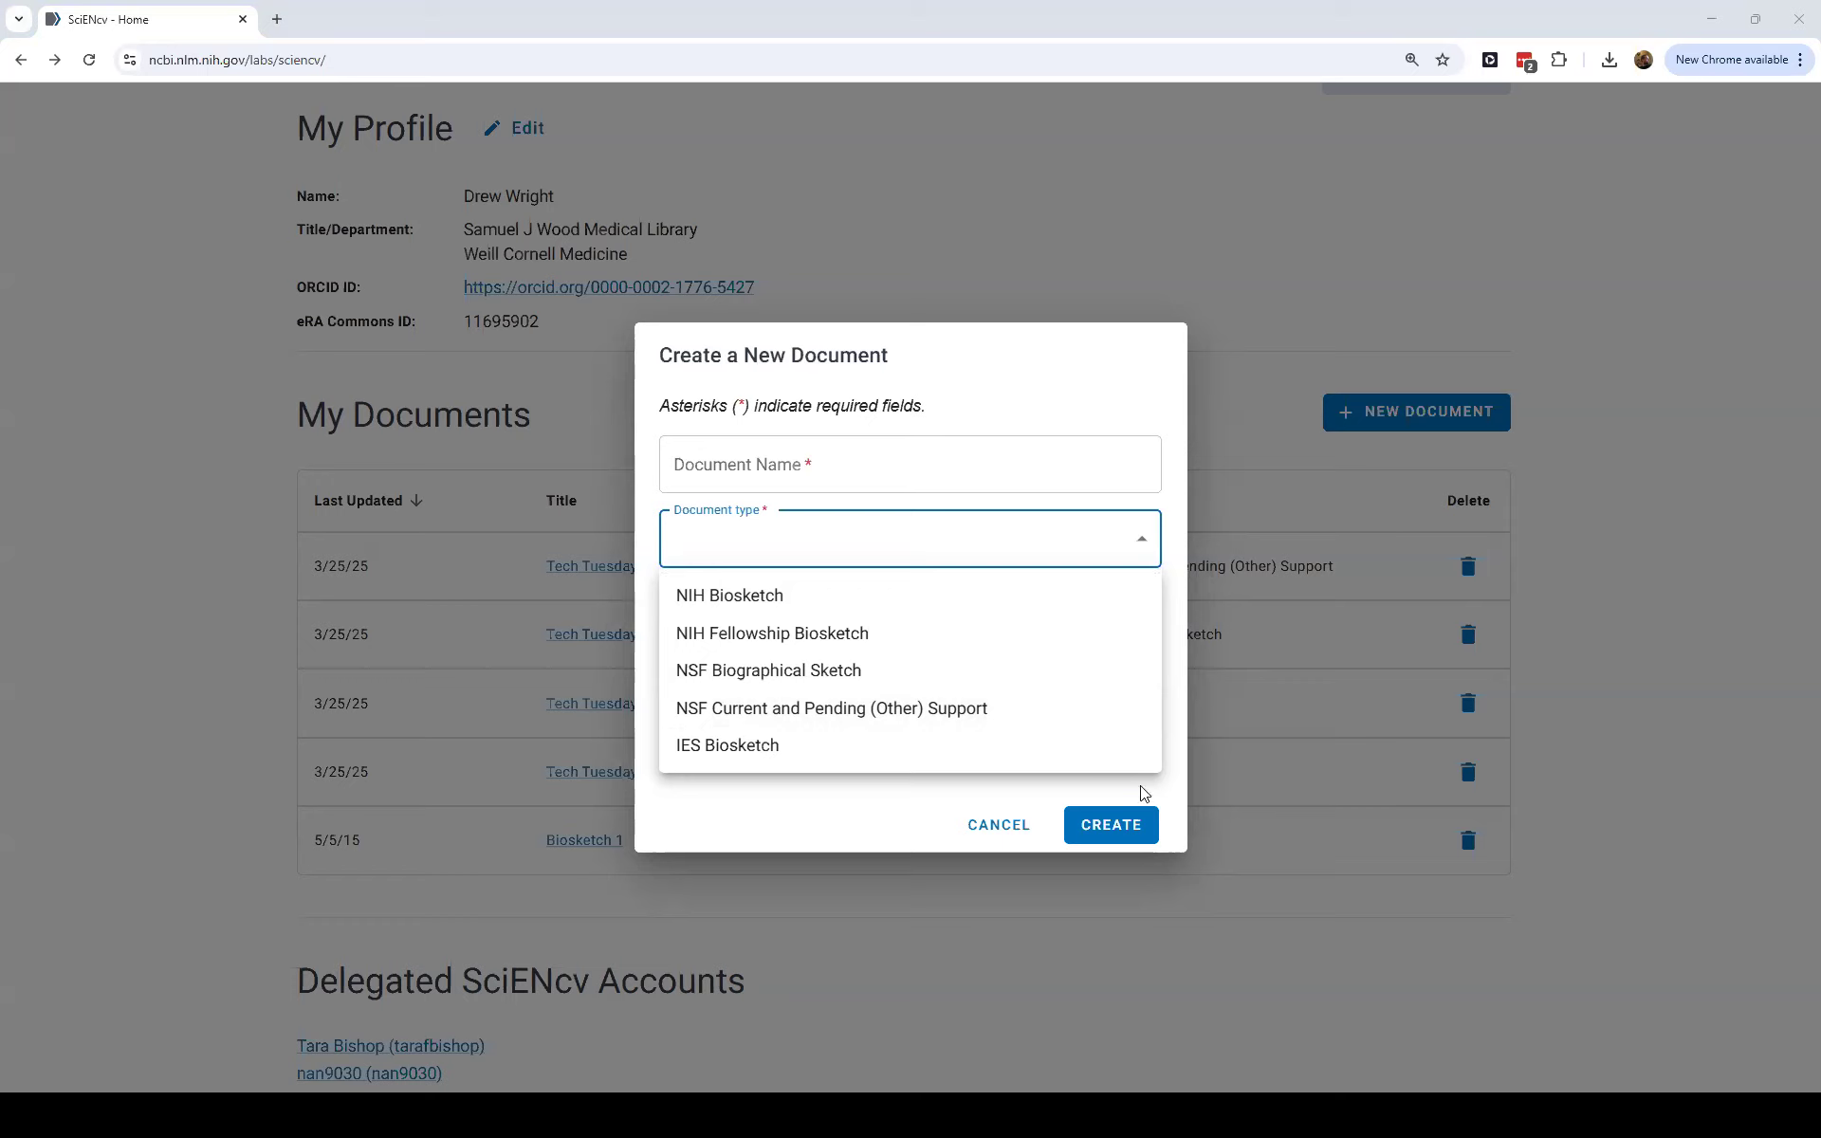
{"action": "left_click", "coordinate": [1391, 561]}
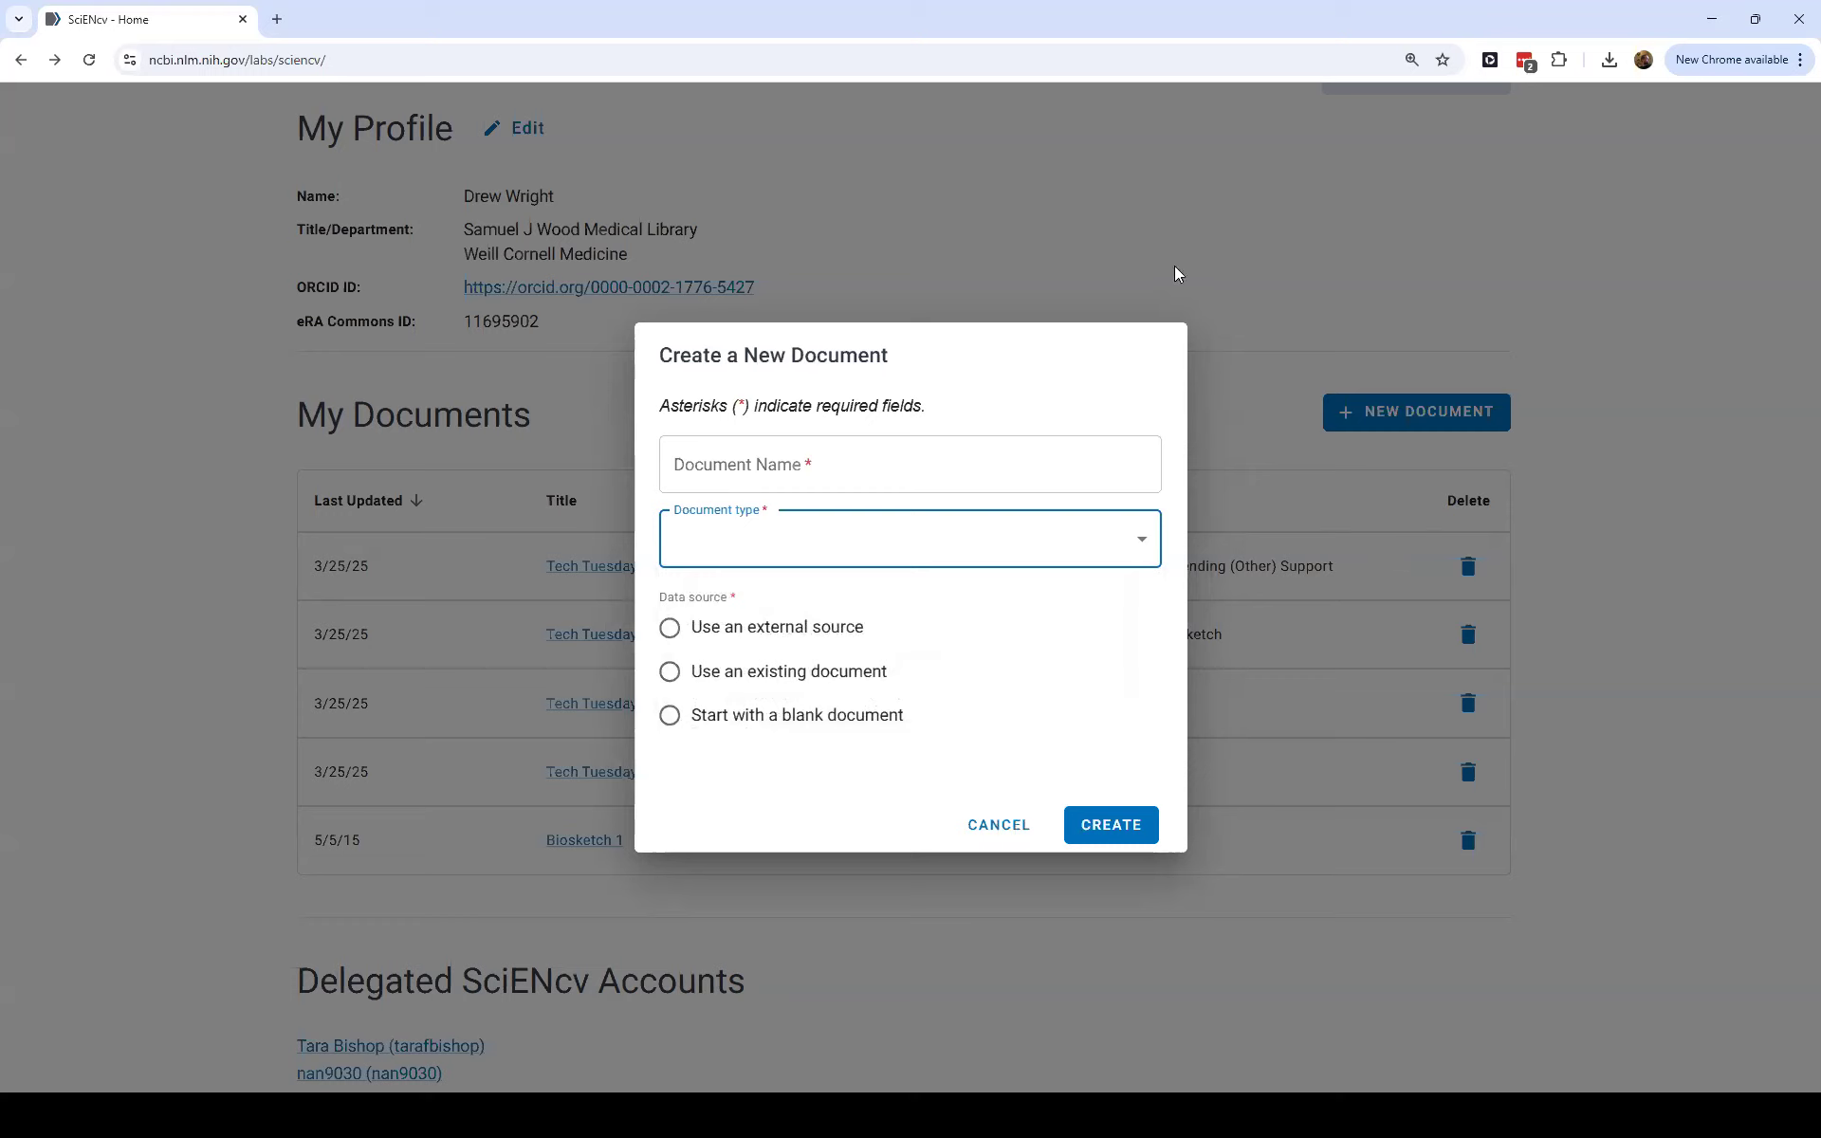
{"action": "left_click", "coordinate": [1001, 824]}
Go back to the My NCBI home page and look over its saved searches, delegated bibliographies and SciENcv delegated CVs.
{"action": "left_click", "coordinate": [21, 60]}
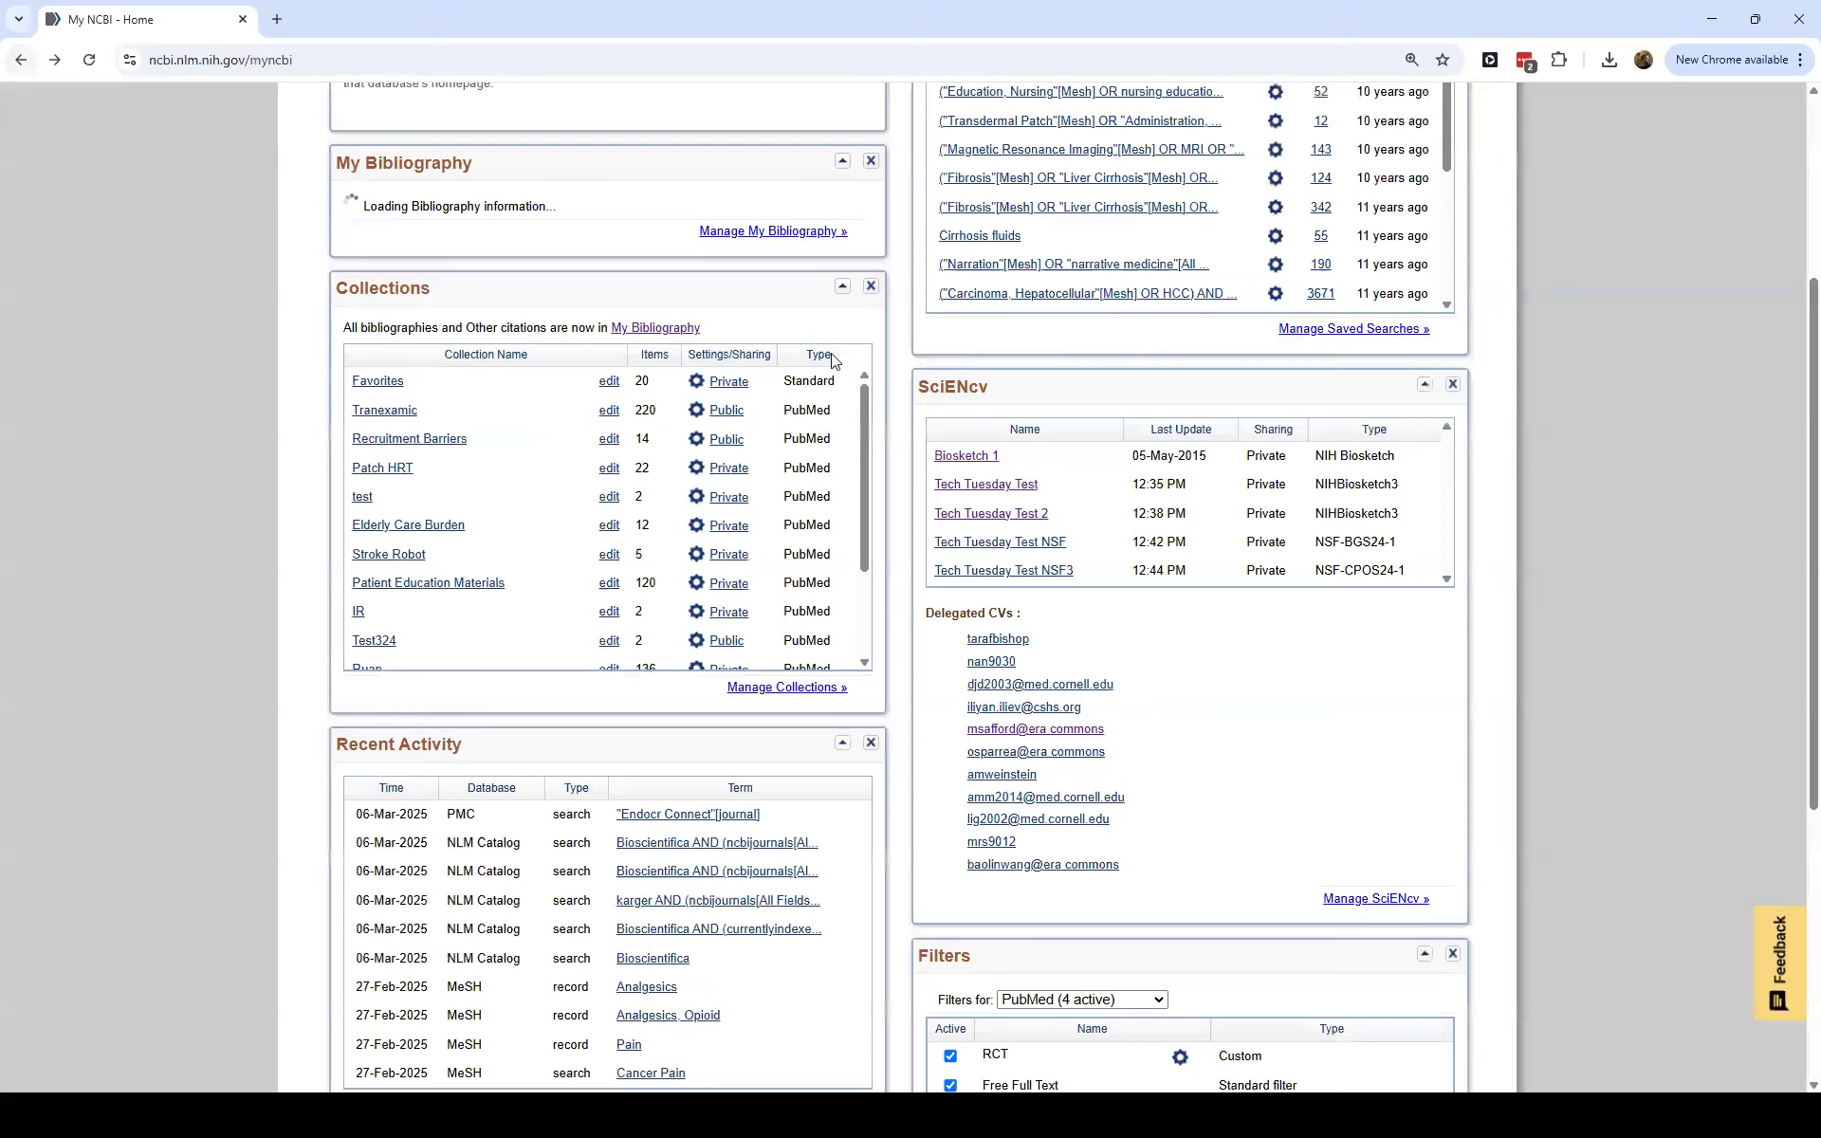
{"action": "scroll", "coordinate": [1101, 729], "scroll_direction": "up", "scroll_amount": 3}
{"action": "scroll", "coordinate": [1090, 569], "scroll_direction": "down", "scroll_amount": 6}
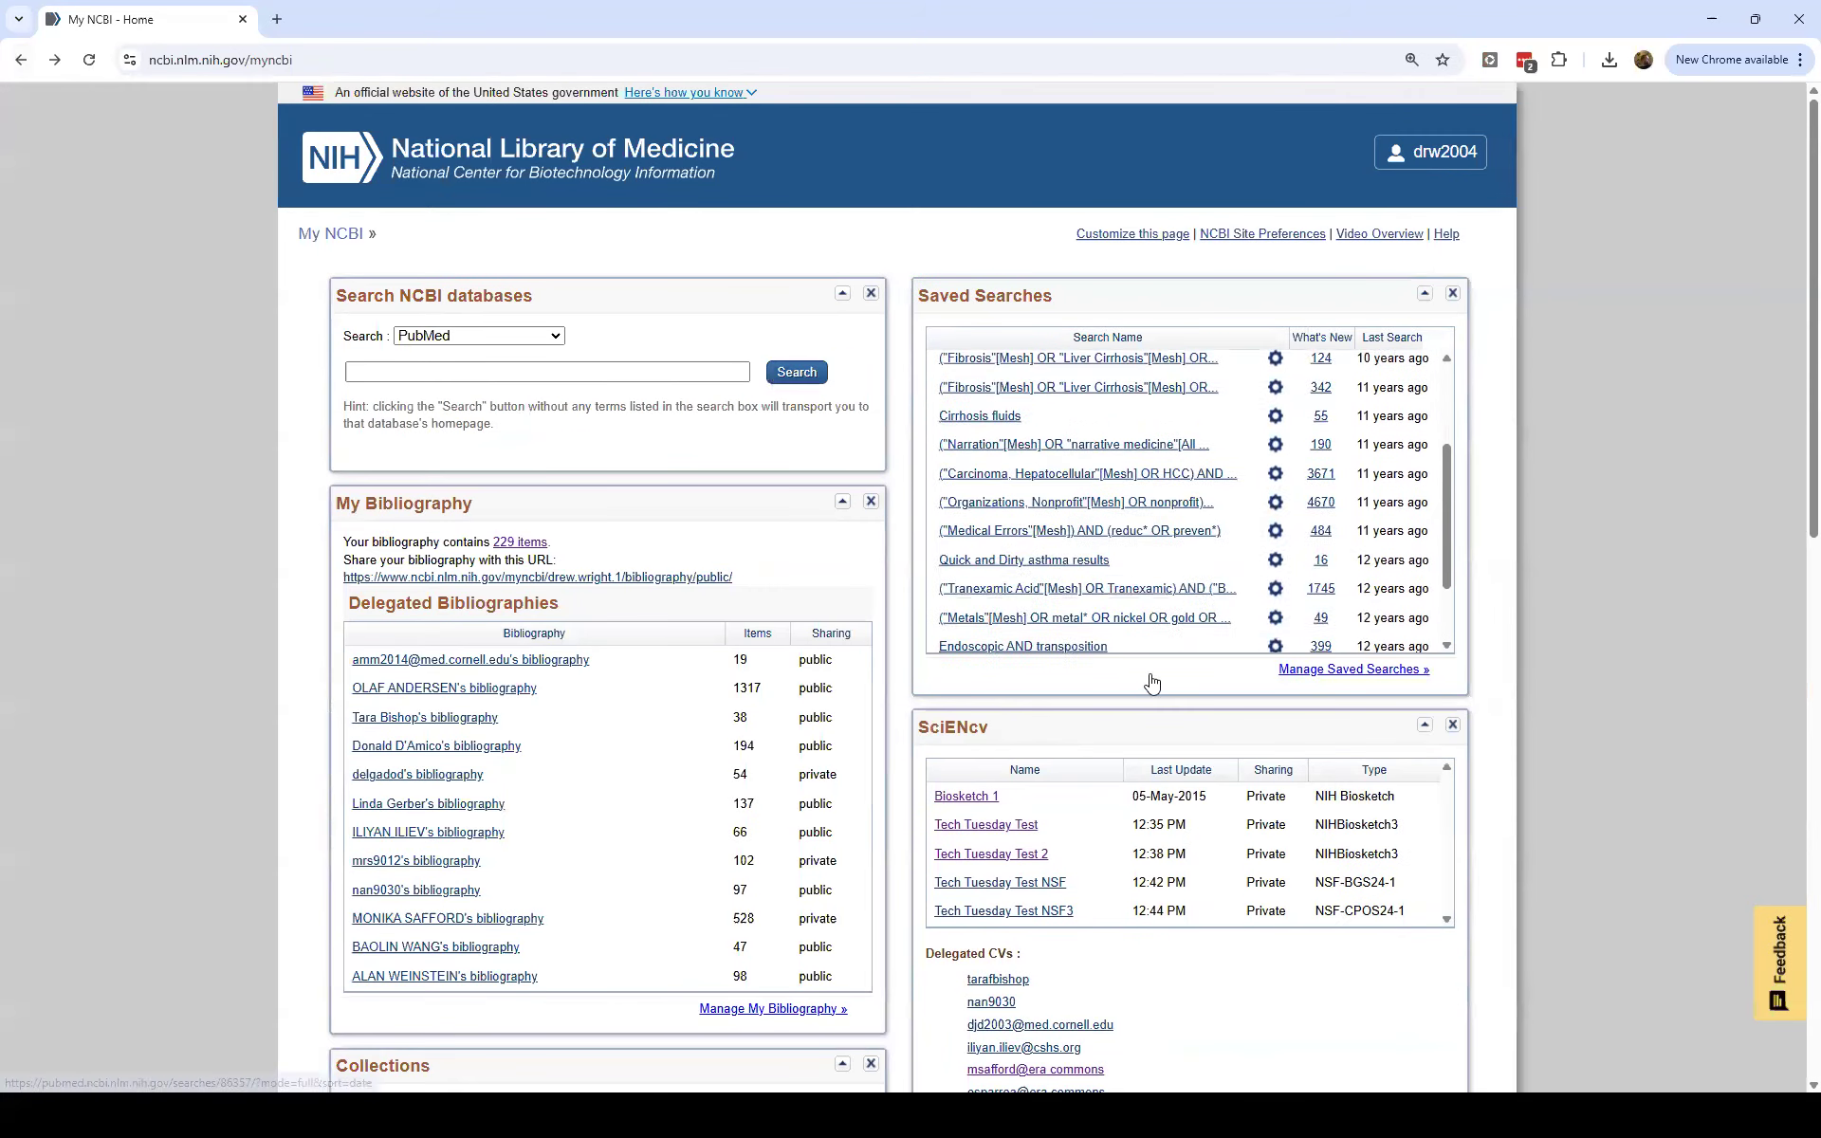
{"action": "left_click_drag", "start_coordinate": [942, 669], "coordinate": [1089, 671]}
{"action": "left_click", "coordinate": [1017, 669]}
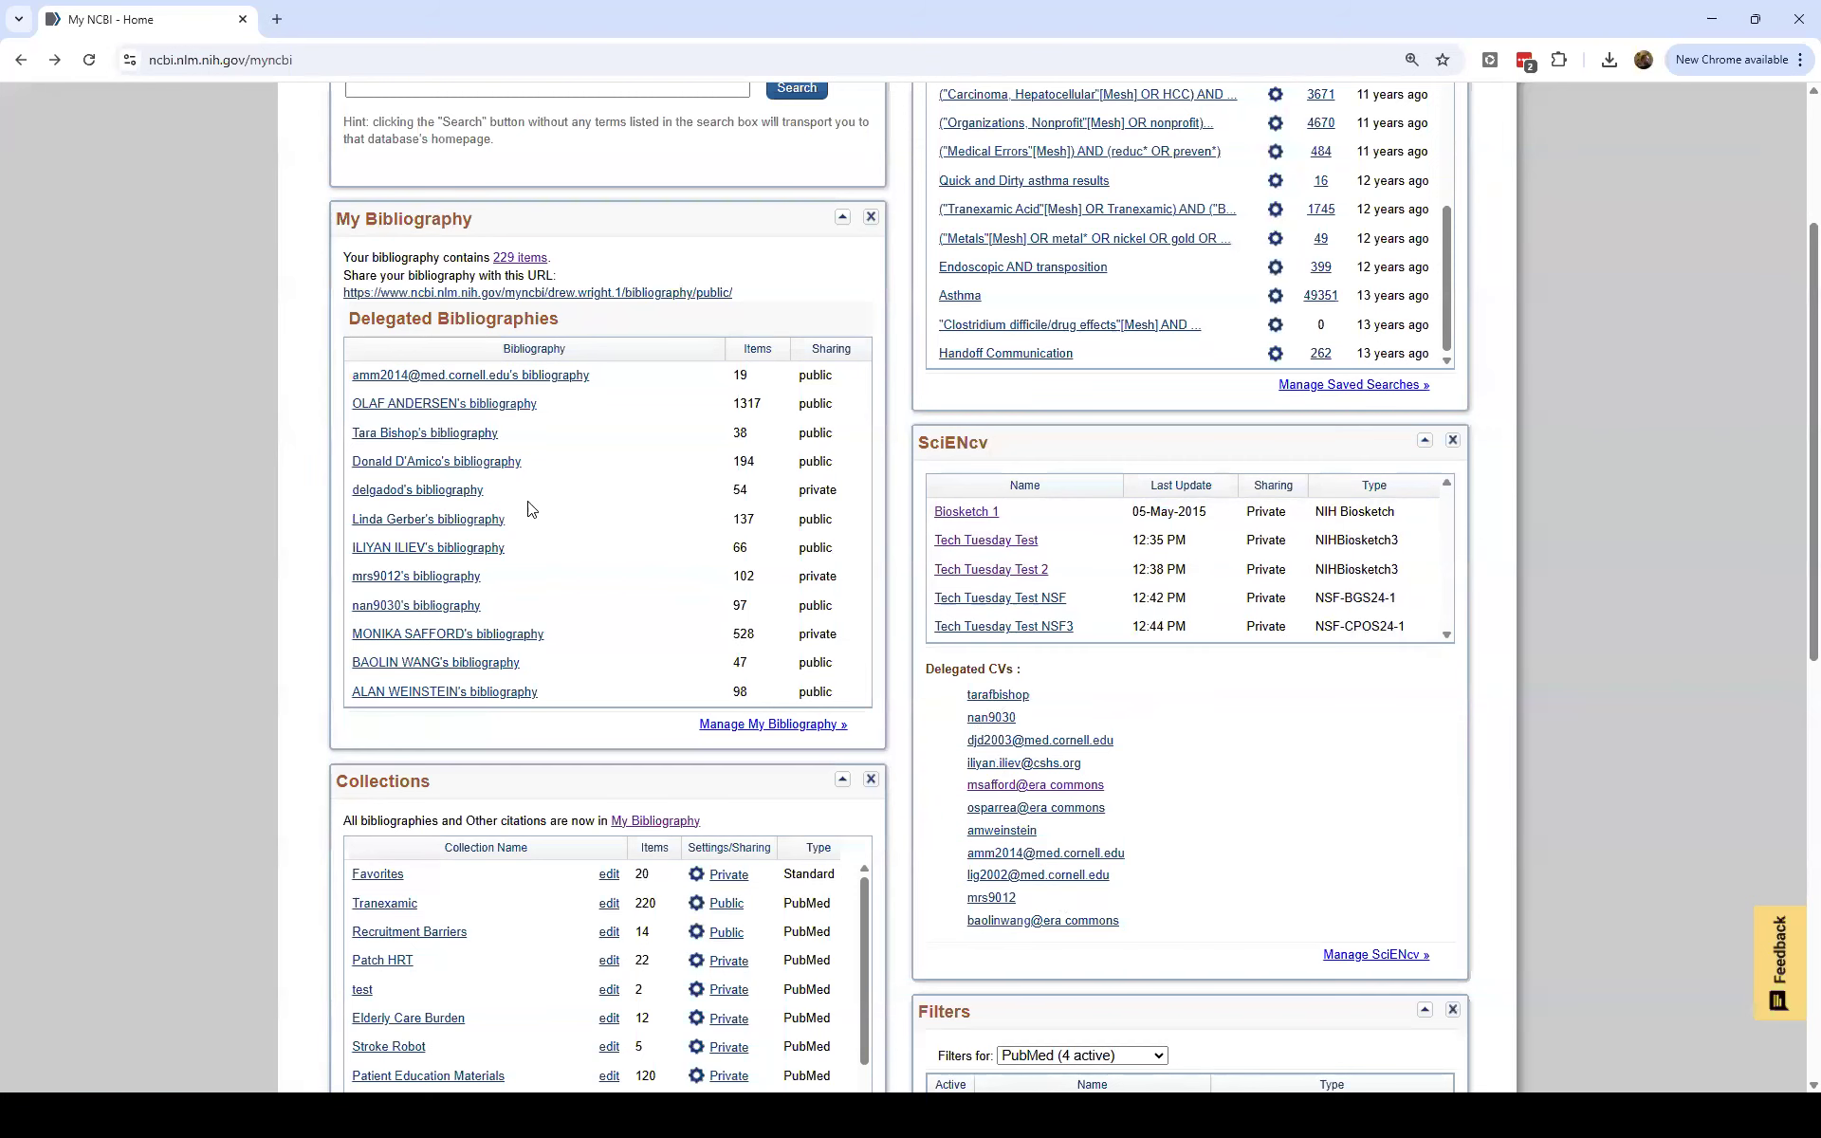
{"action": "scroll", "coordinate": [195, 448], "scroll_direction": "up", "scroll_amount": 1}
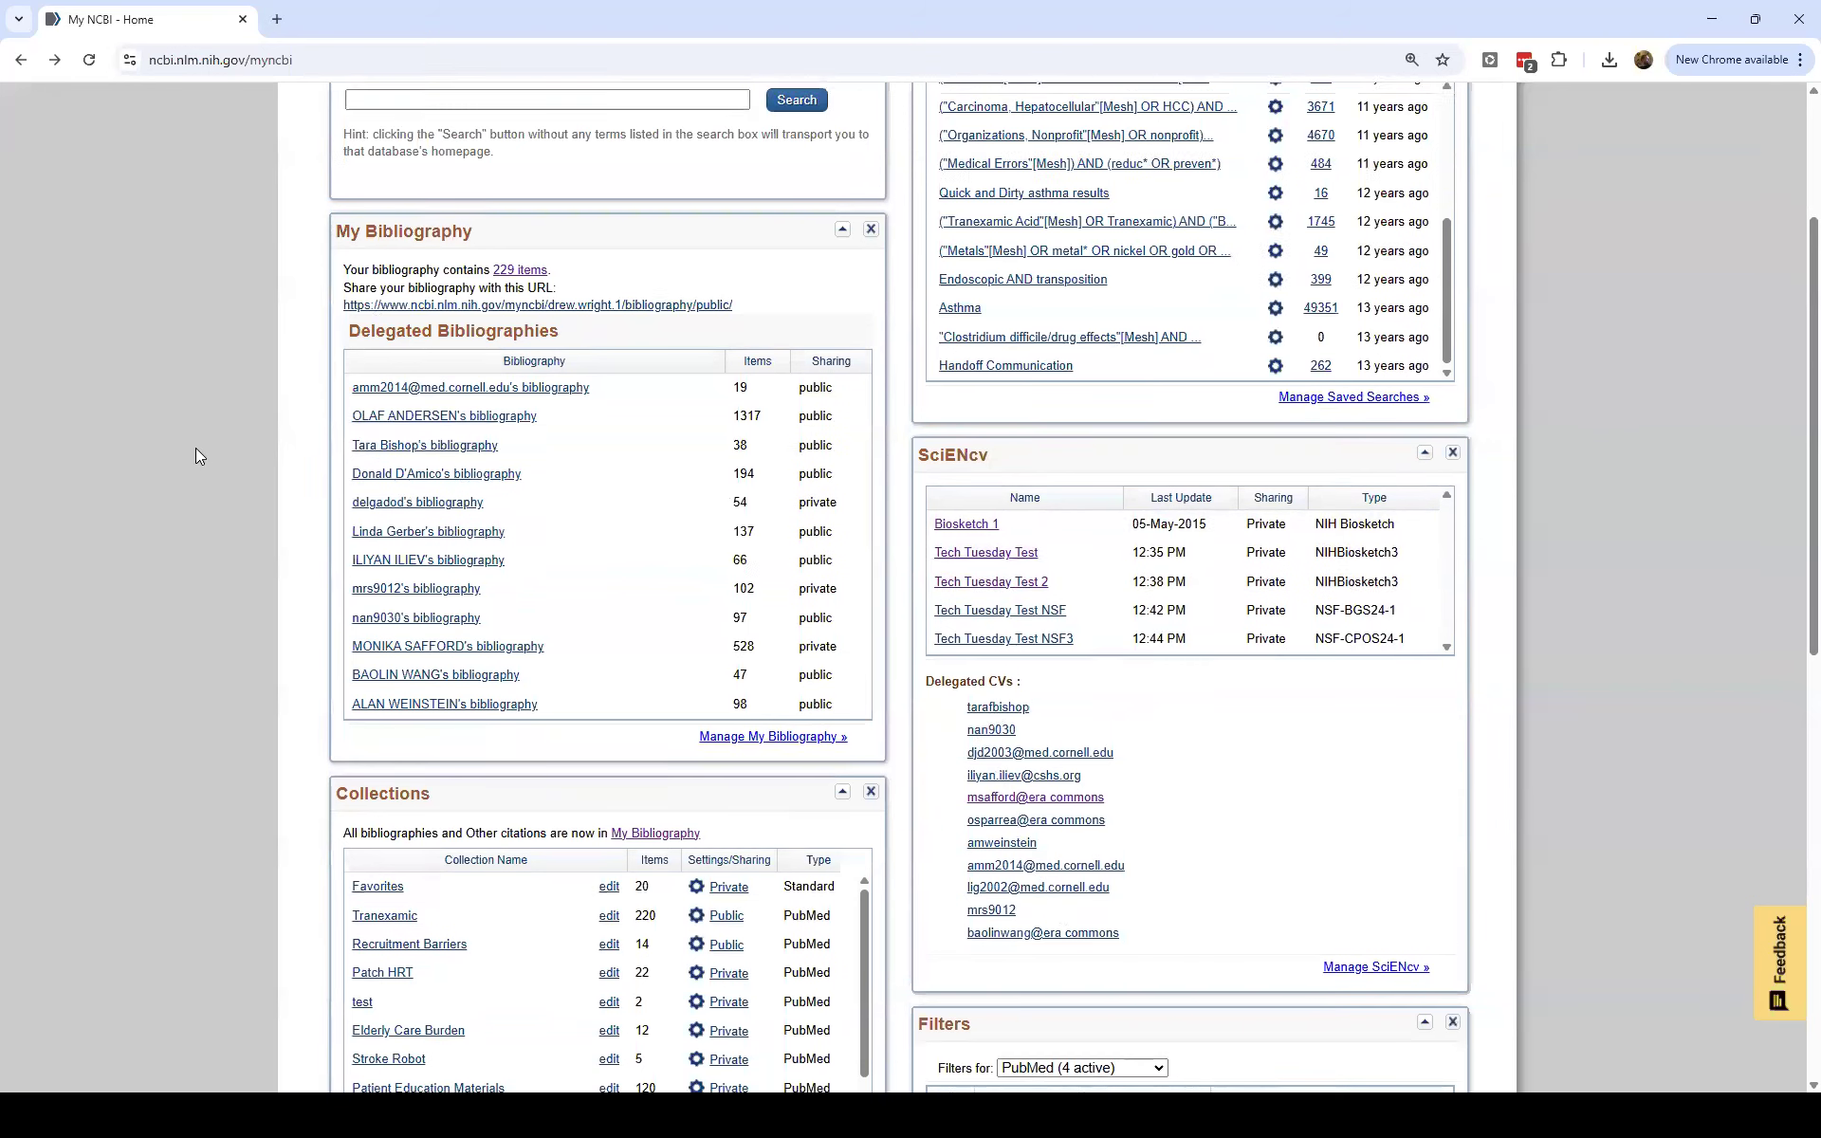
{"action": "scroll", "coordinate": [196, 447], "scroll_direction": "up", "scroll_amount": 1}
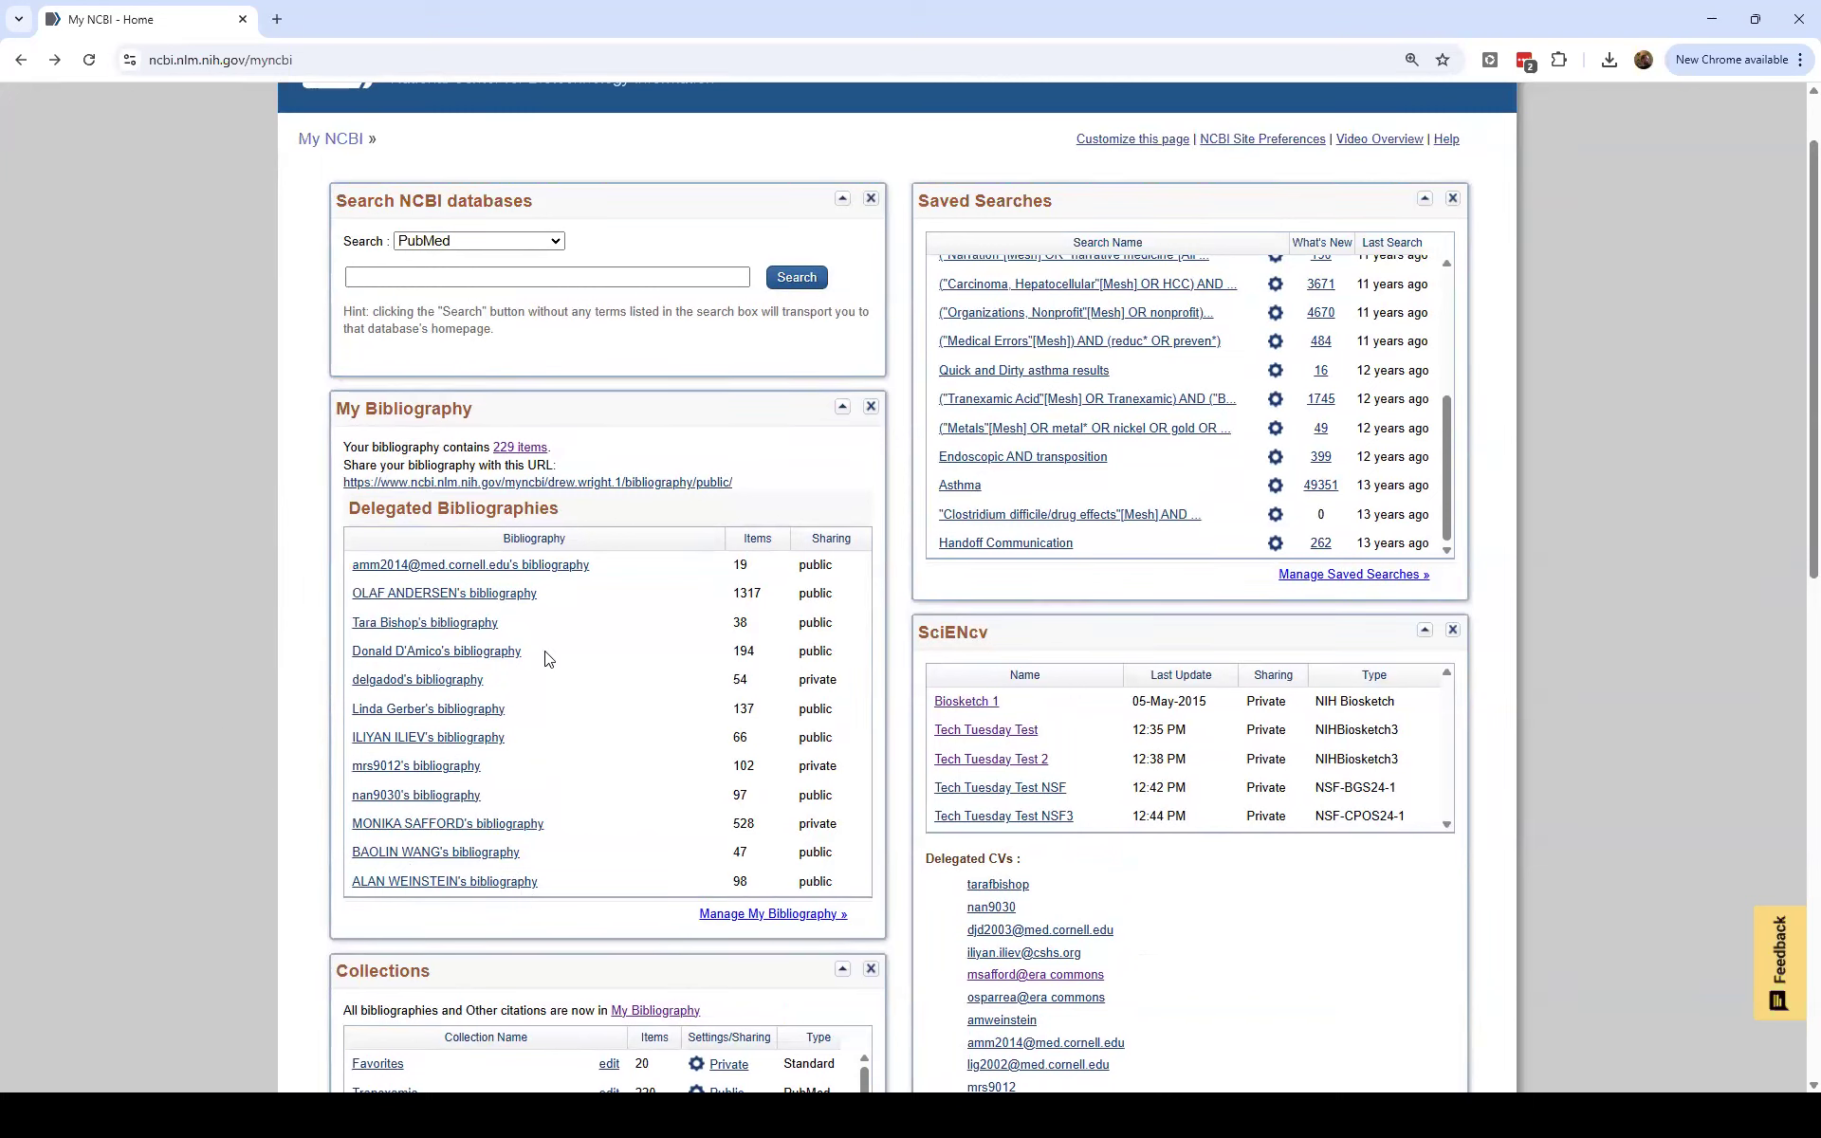
{"action": "scroll", "coordinate": [301, 534], "scroll_direction": "up", "scroll_amount": 1}
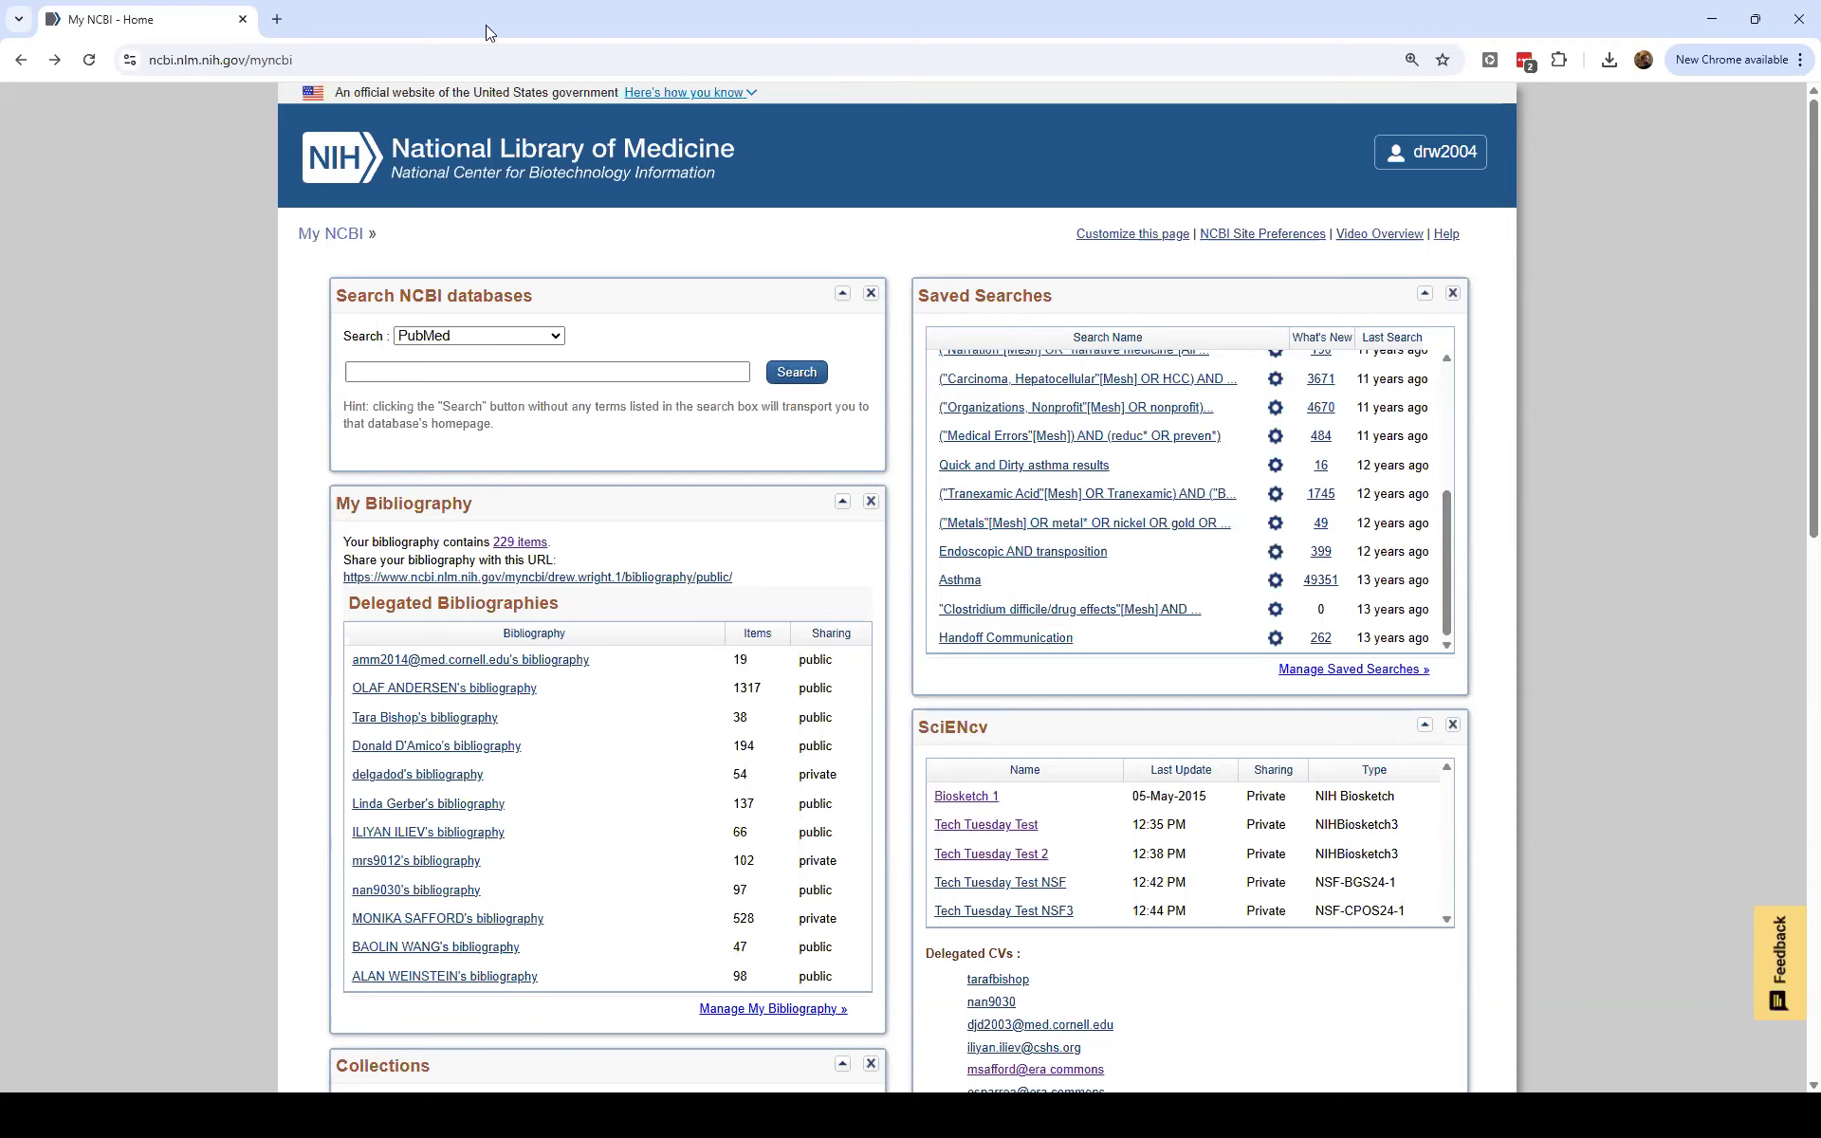
Open the "Generating NIH Biosketches with SciENcv" guide at med.cornell.libguides.com/NIH/sciencv in a new browser tab and select its web address.
{"action": "left_click", "coordinate": [288, 24]}
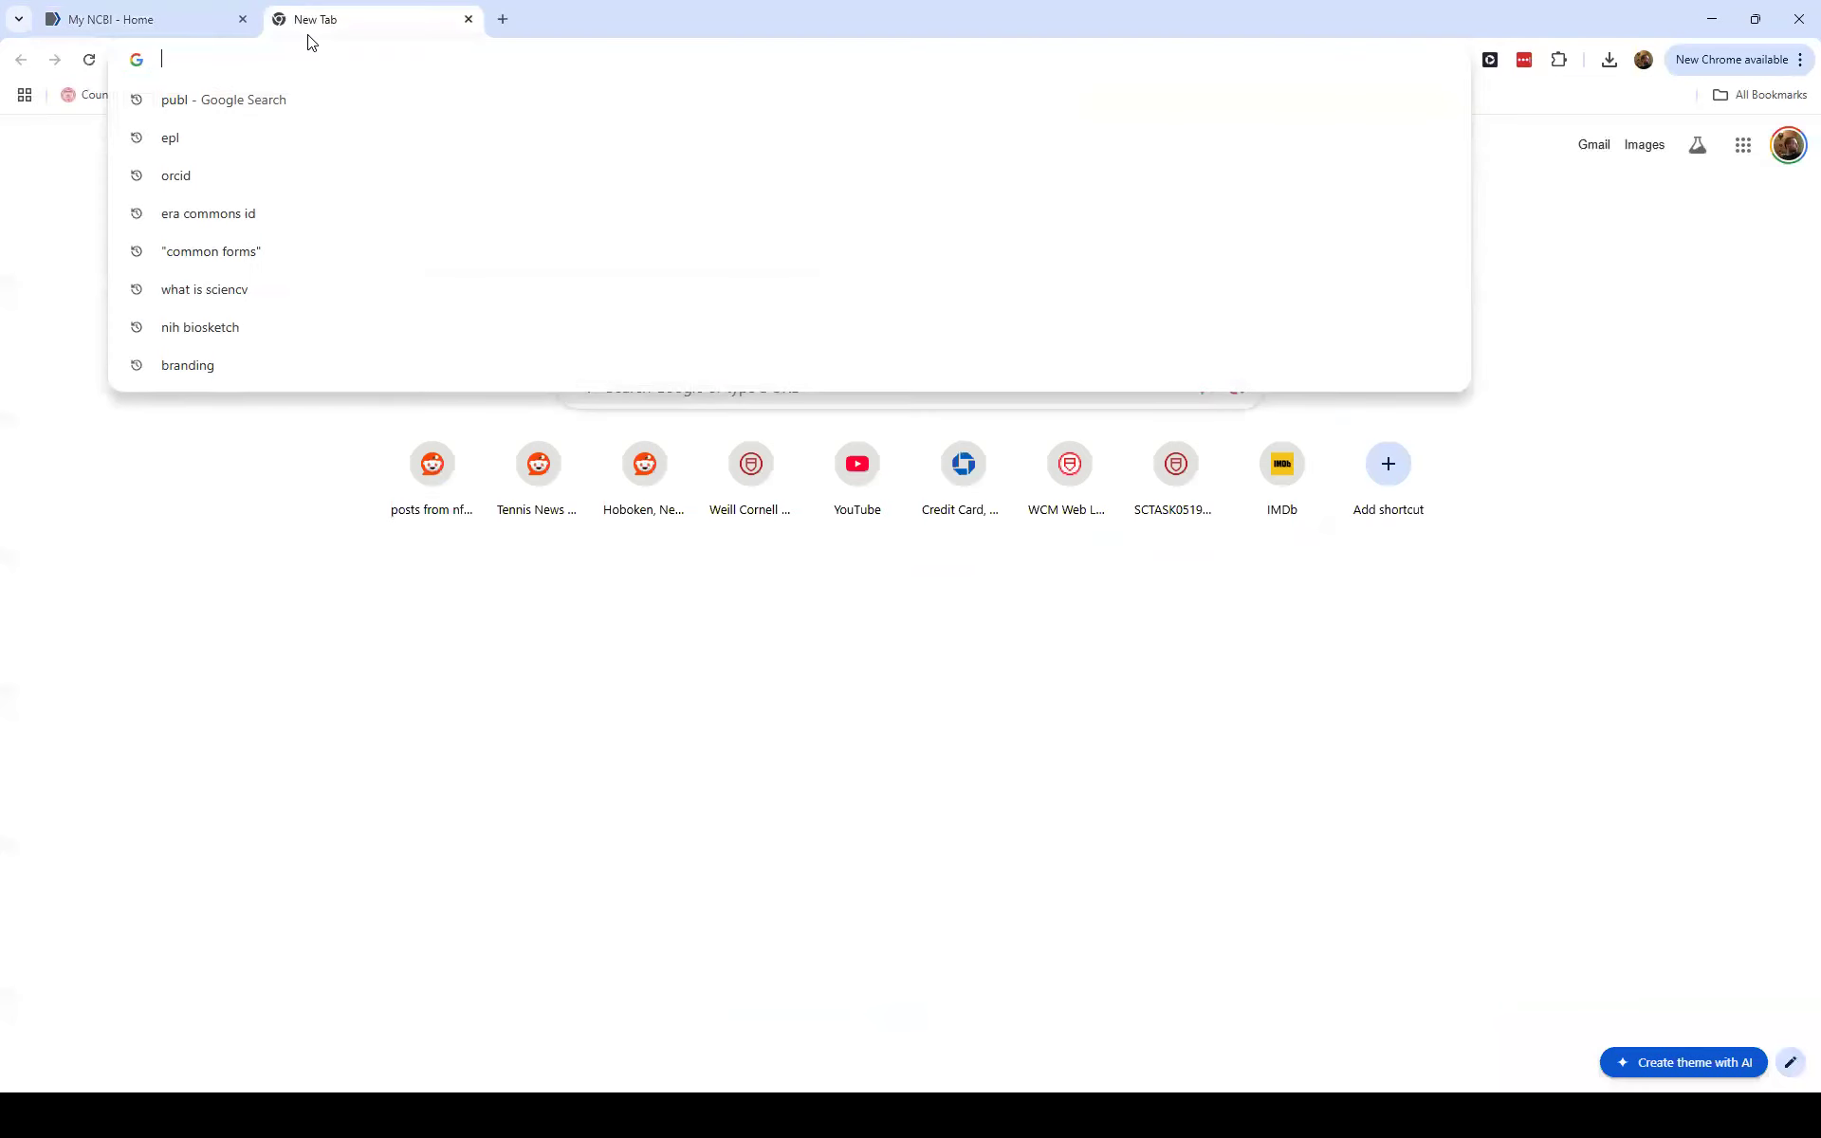
{"action": "type", "text": "li"}
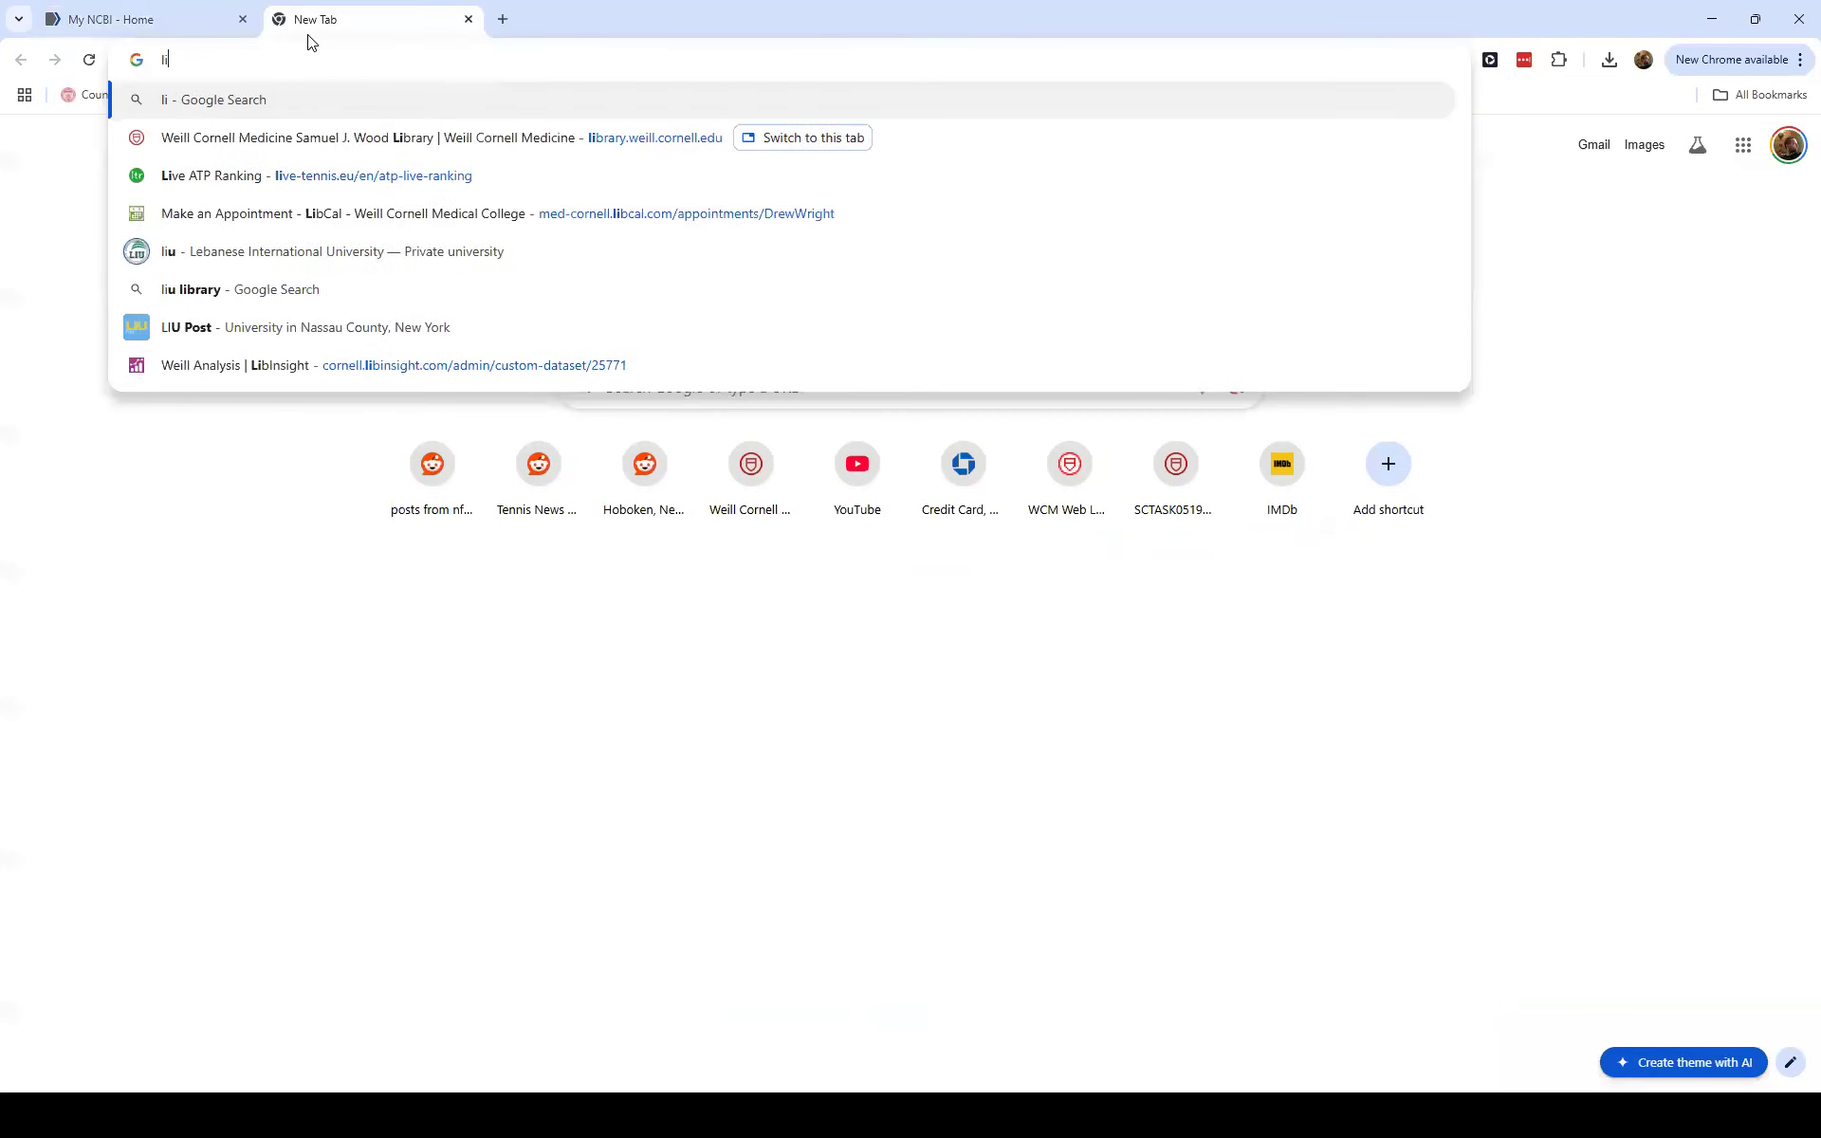
{"action": "type", "text": "br"}
{"action": "key", "text": "BackSpace"}
{"action": "key", "text": "BackSpace"}
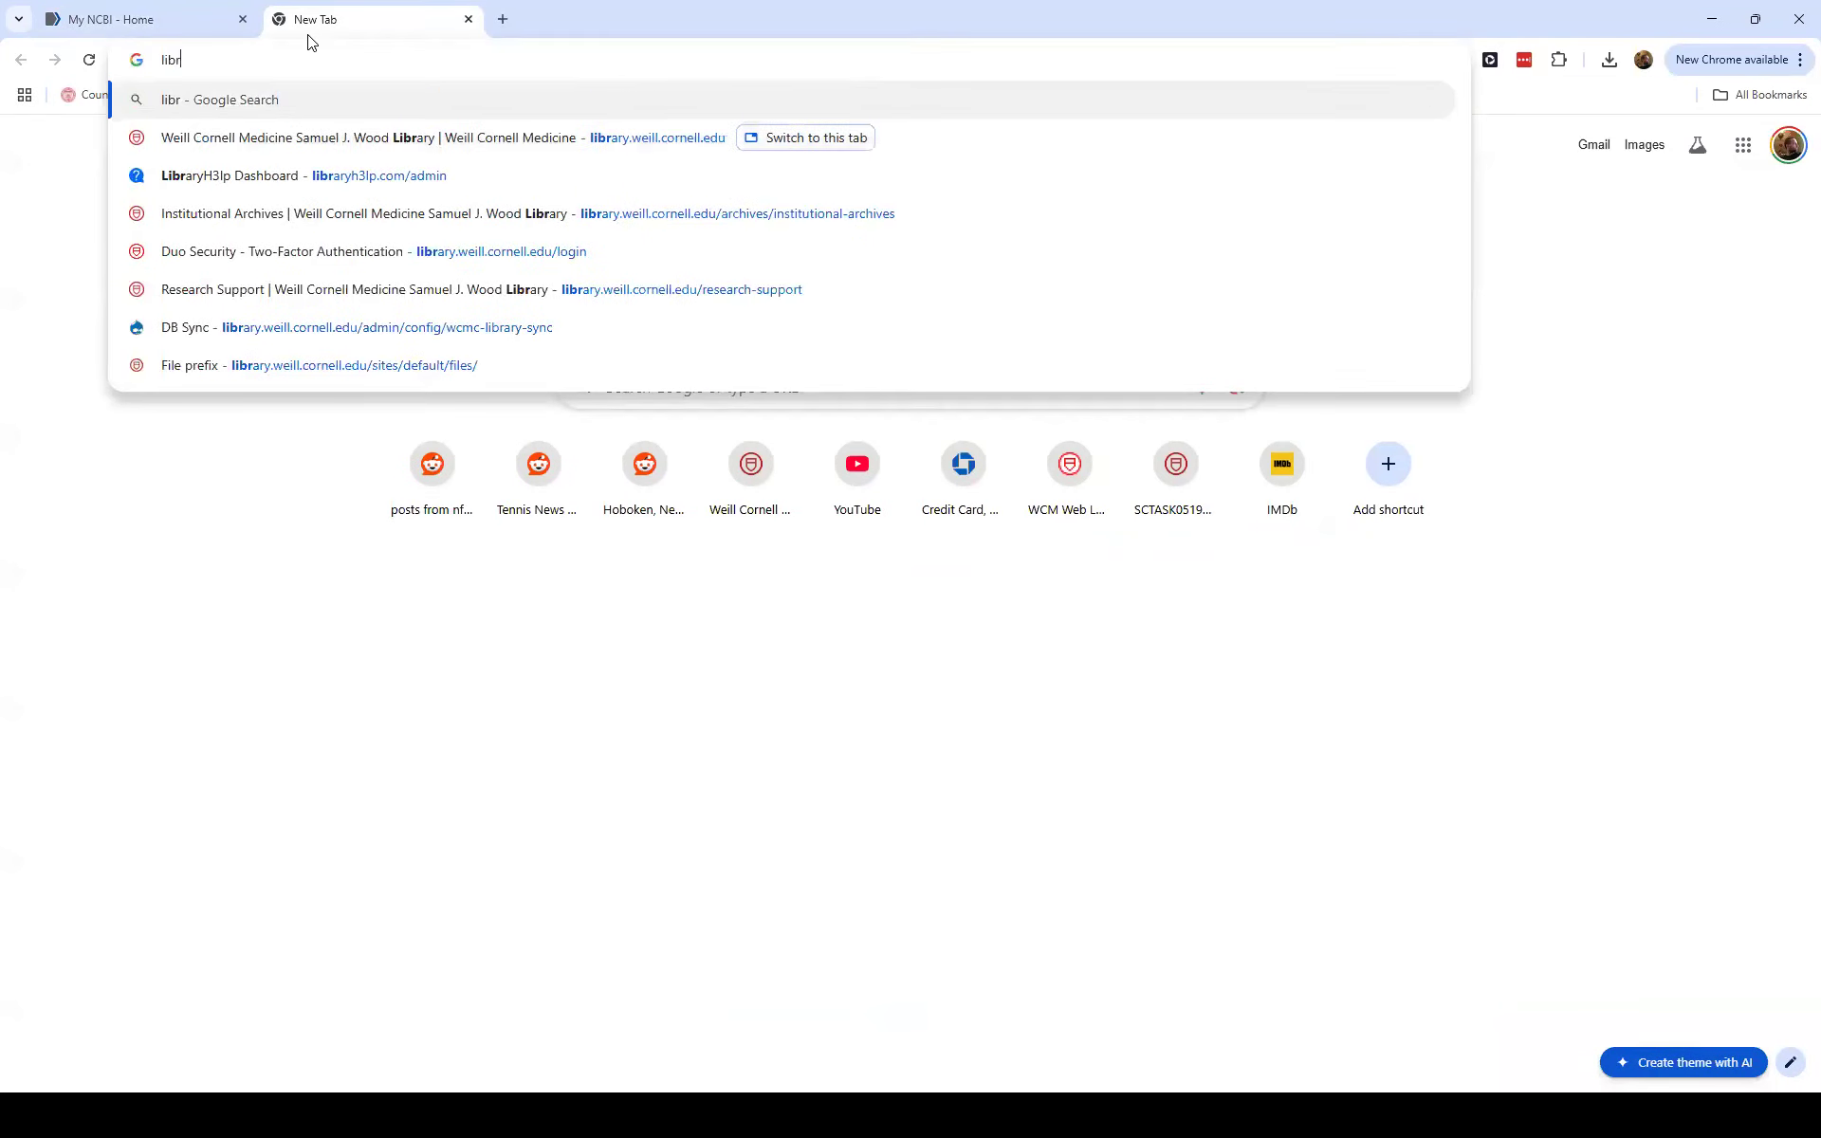
{"action": "type", "text": "g"}
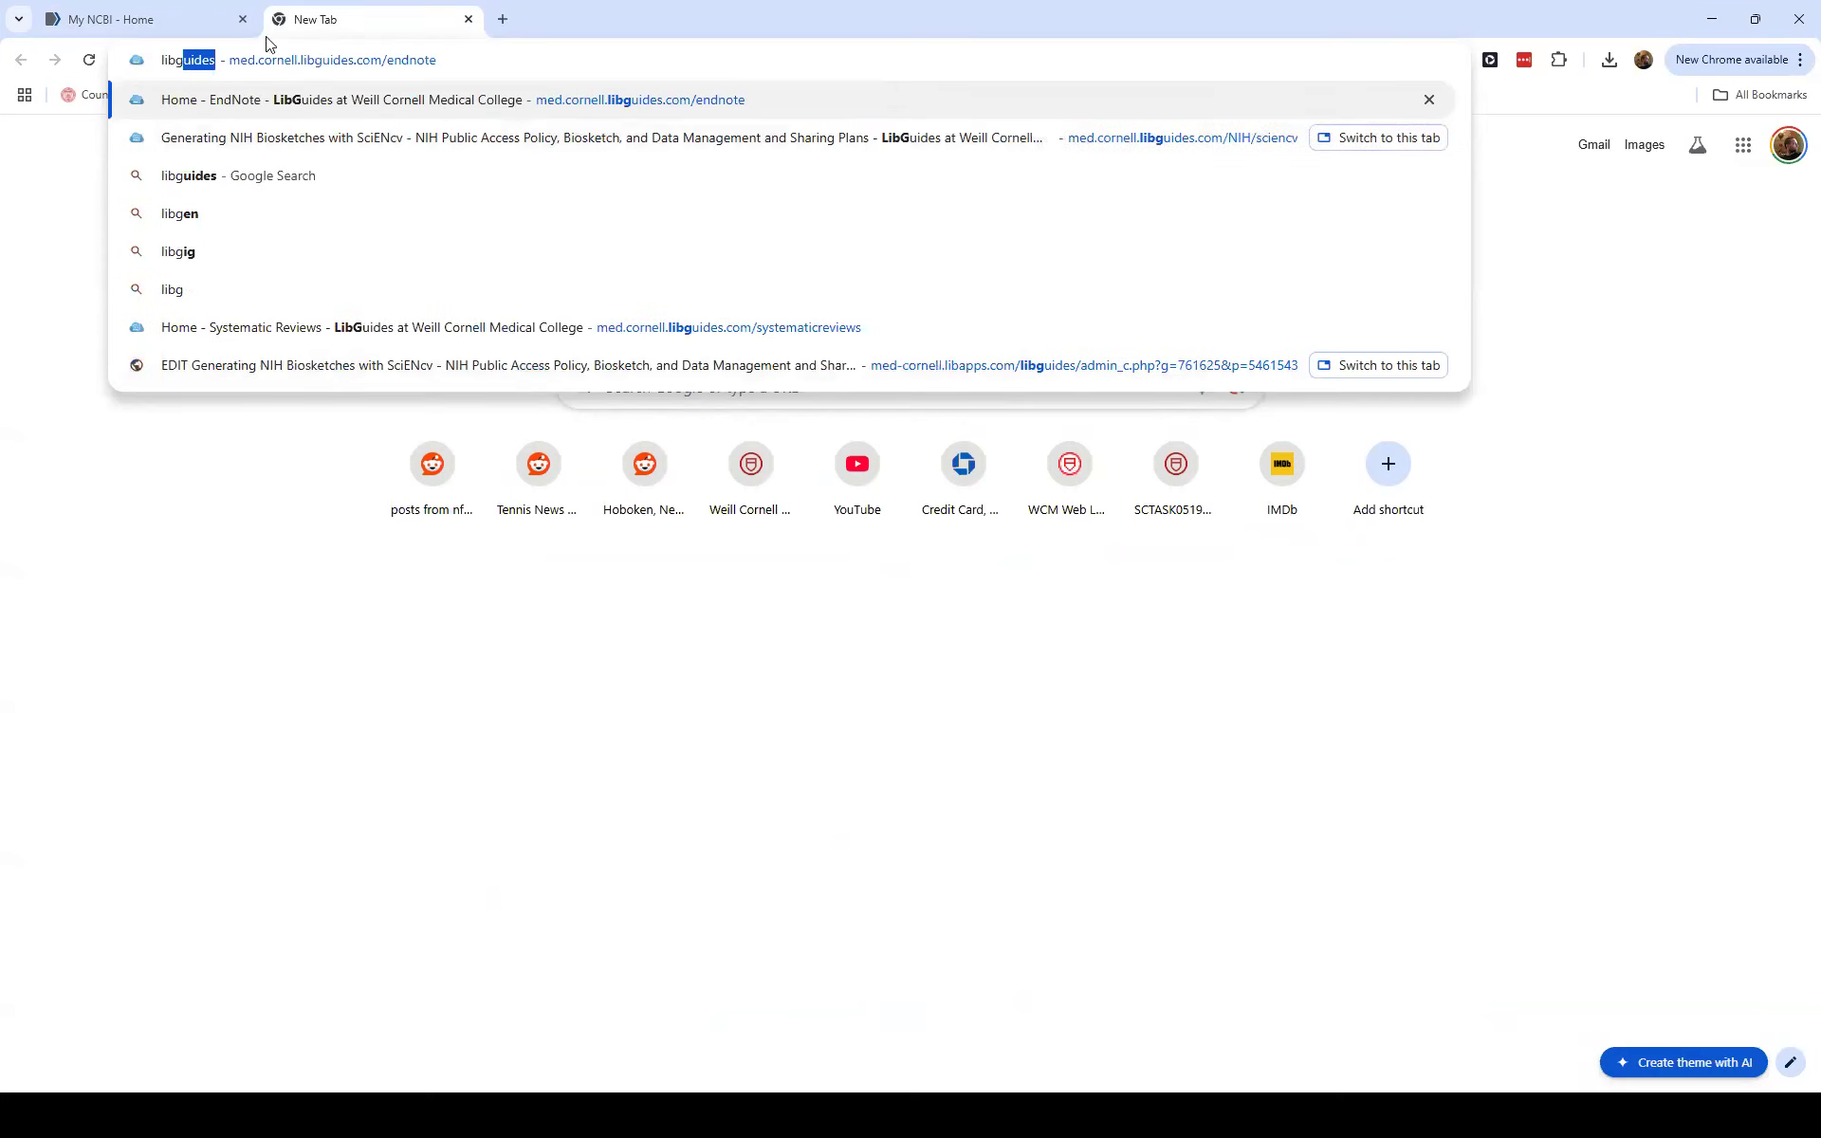
{"action": "left_click", "coordinate": [303, 142]}
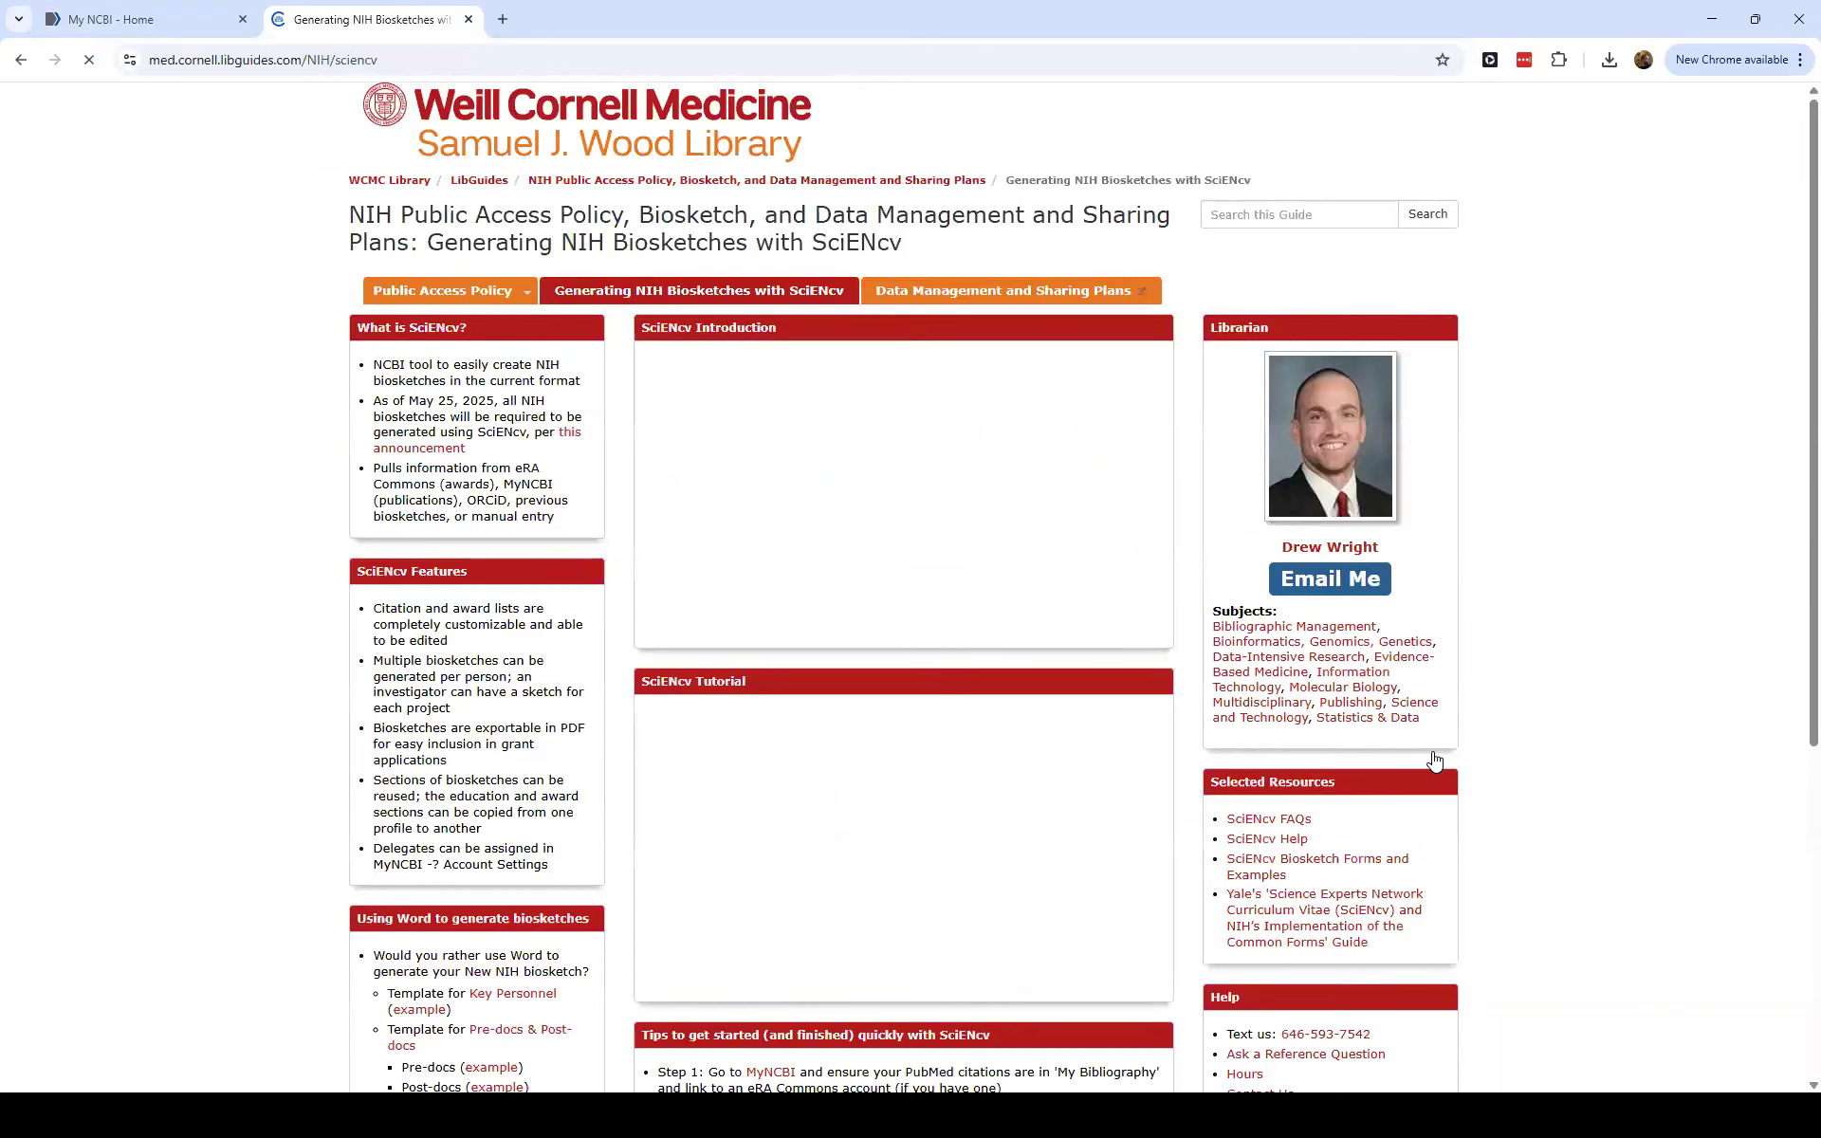
{"action": "key", "text": "ctrl+l"}
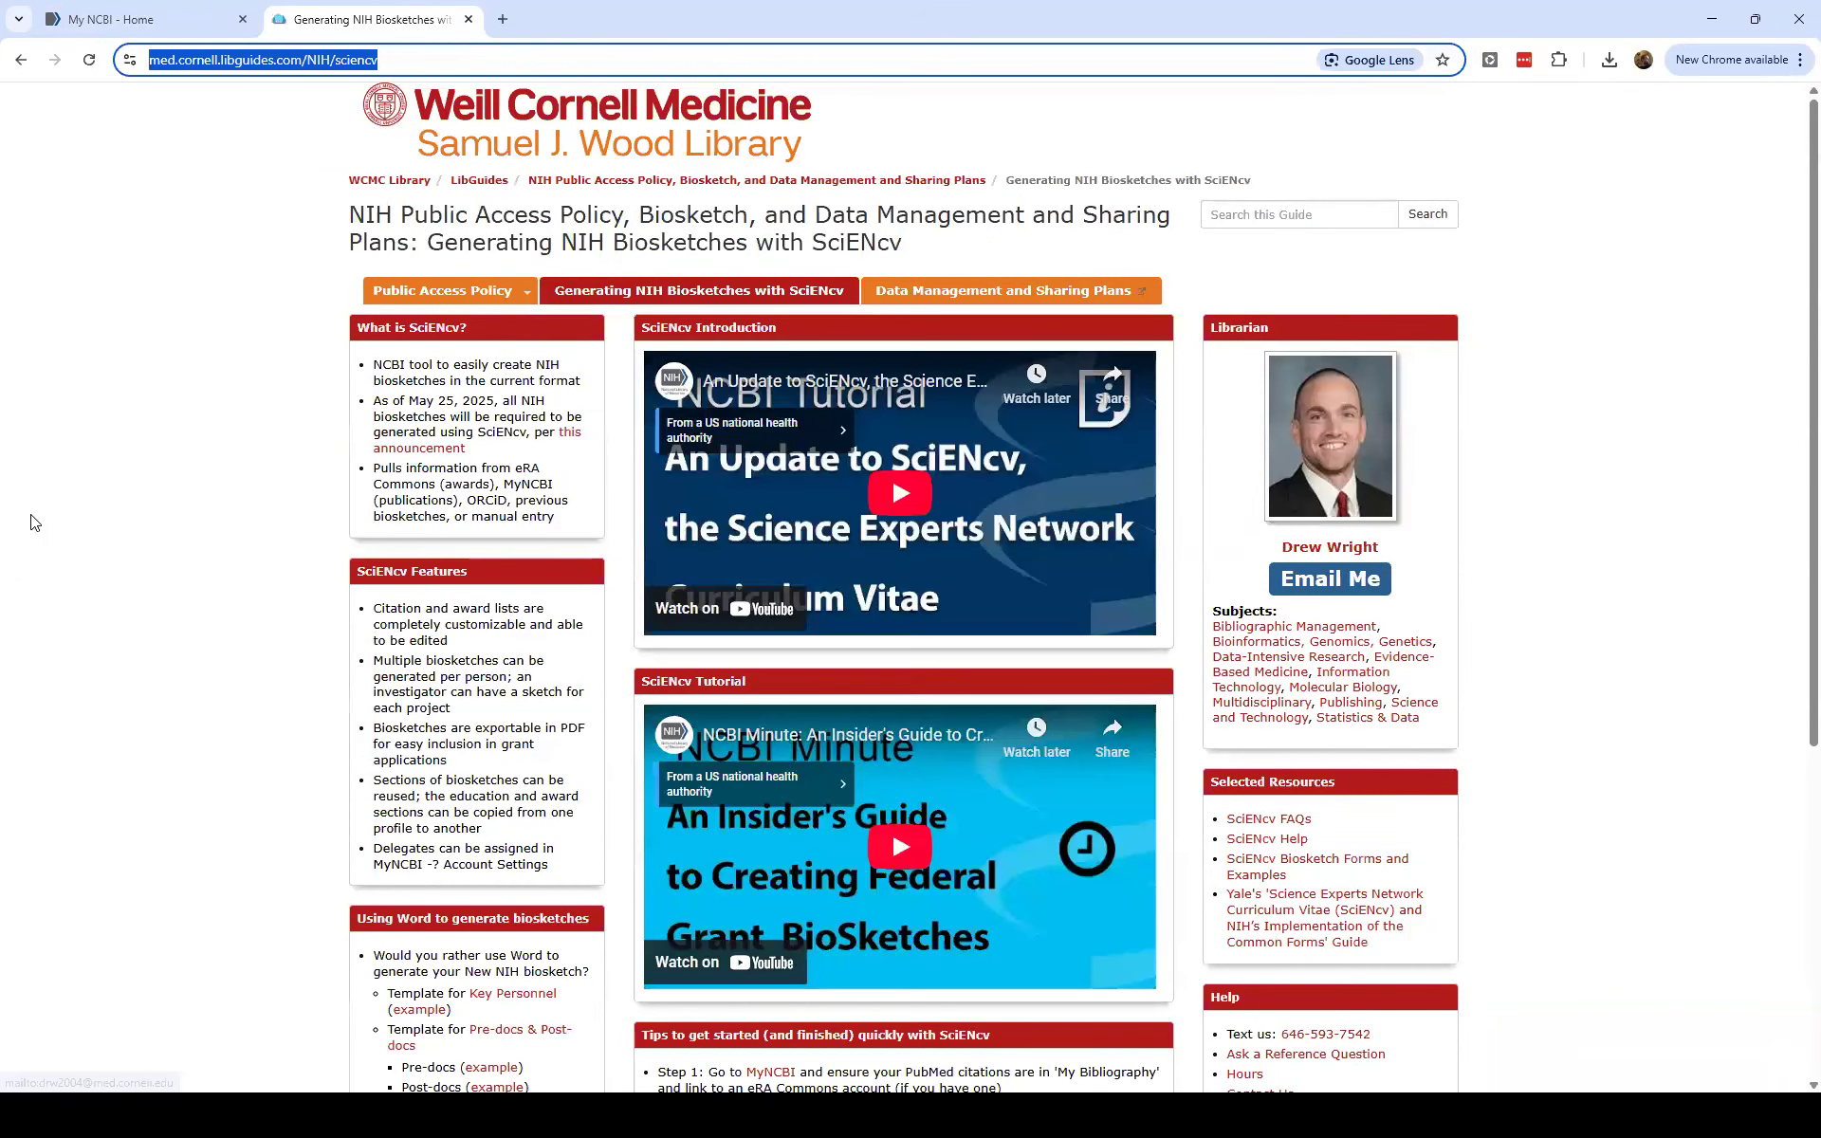
{"action": "left_click", "coordinate": [31, 492]}
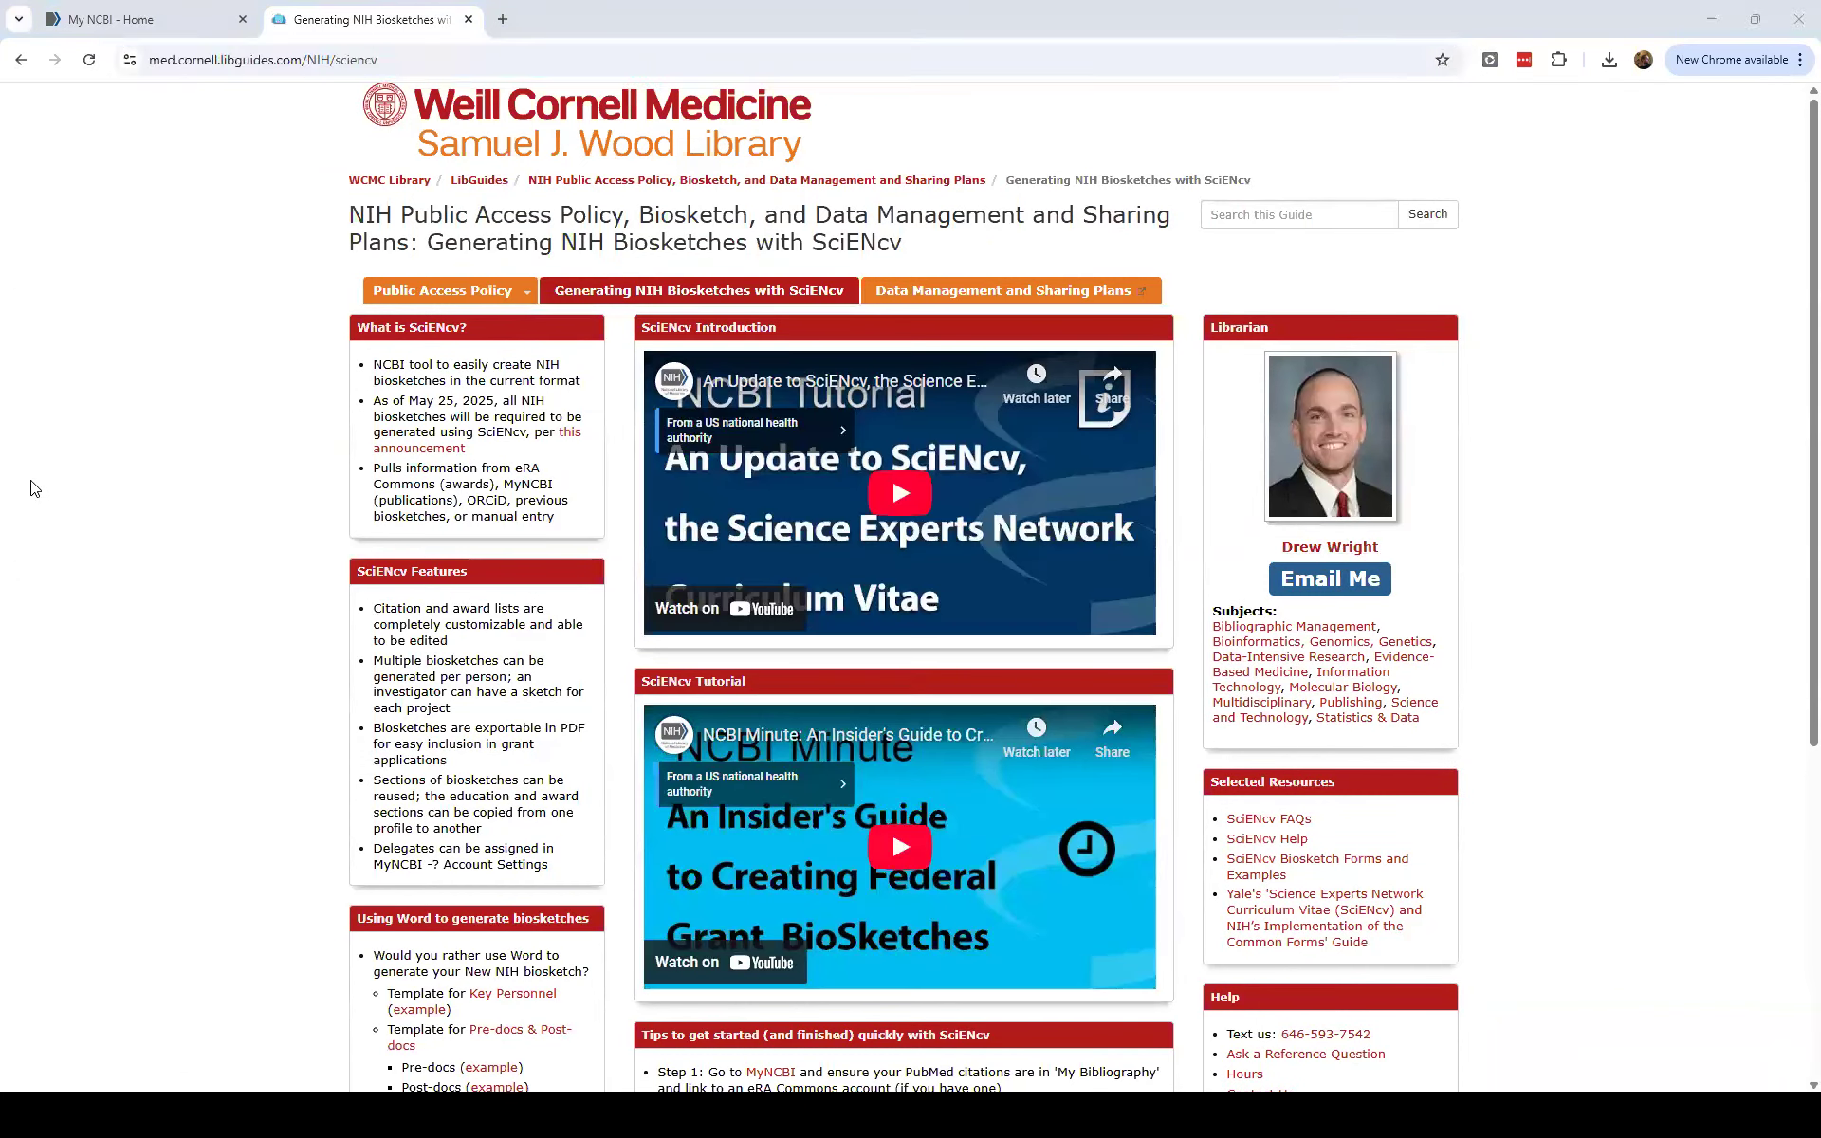